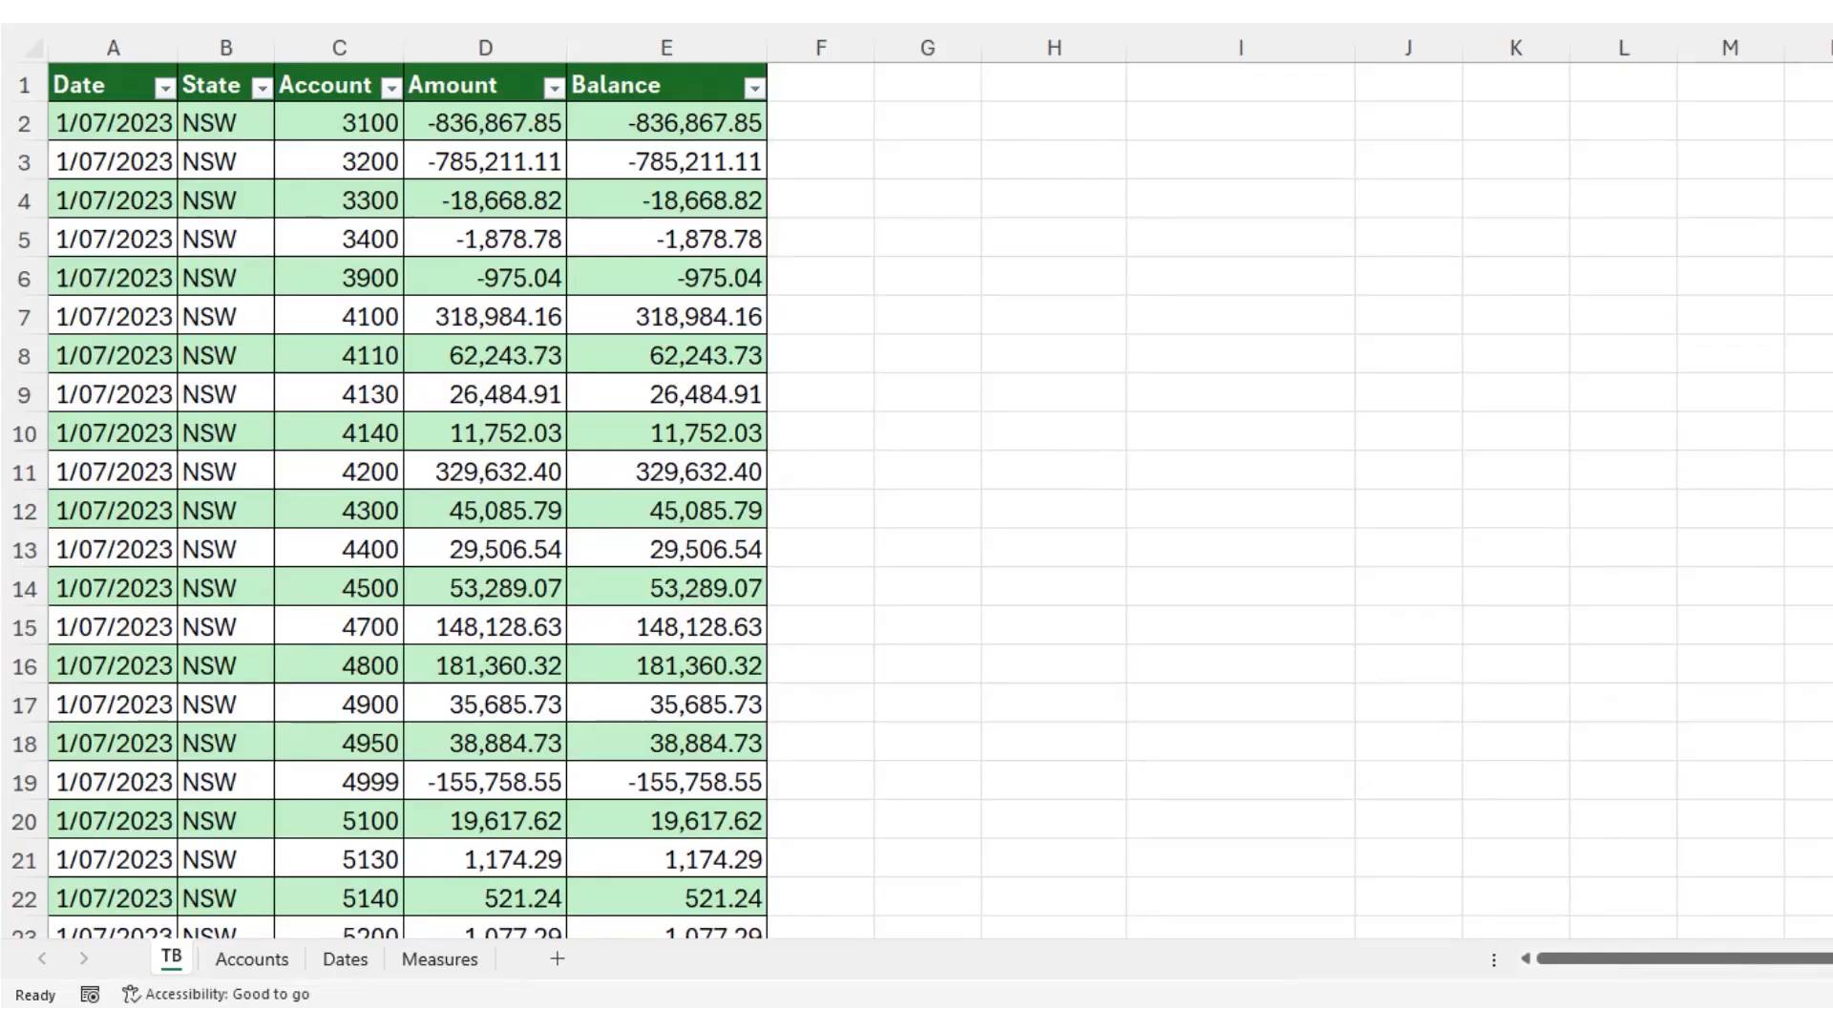
# Examine the Account, Amount and Balance columns of the trial balance table on the TB sheet
pyautogui.click(297, 219)
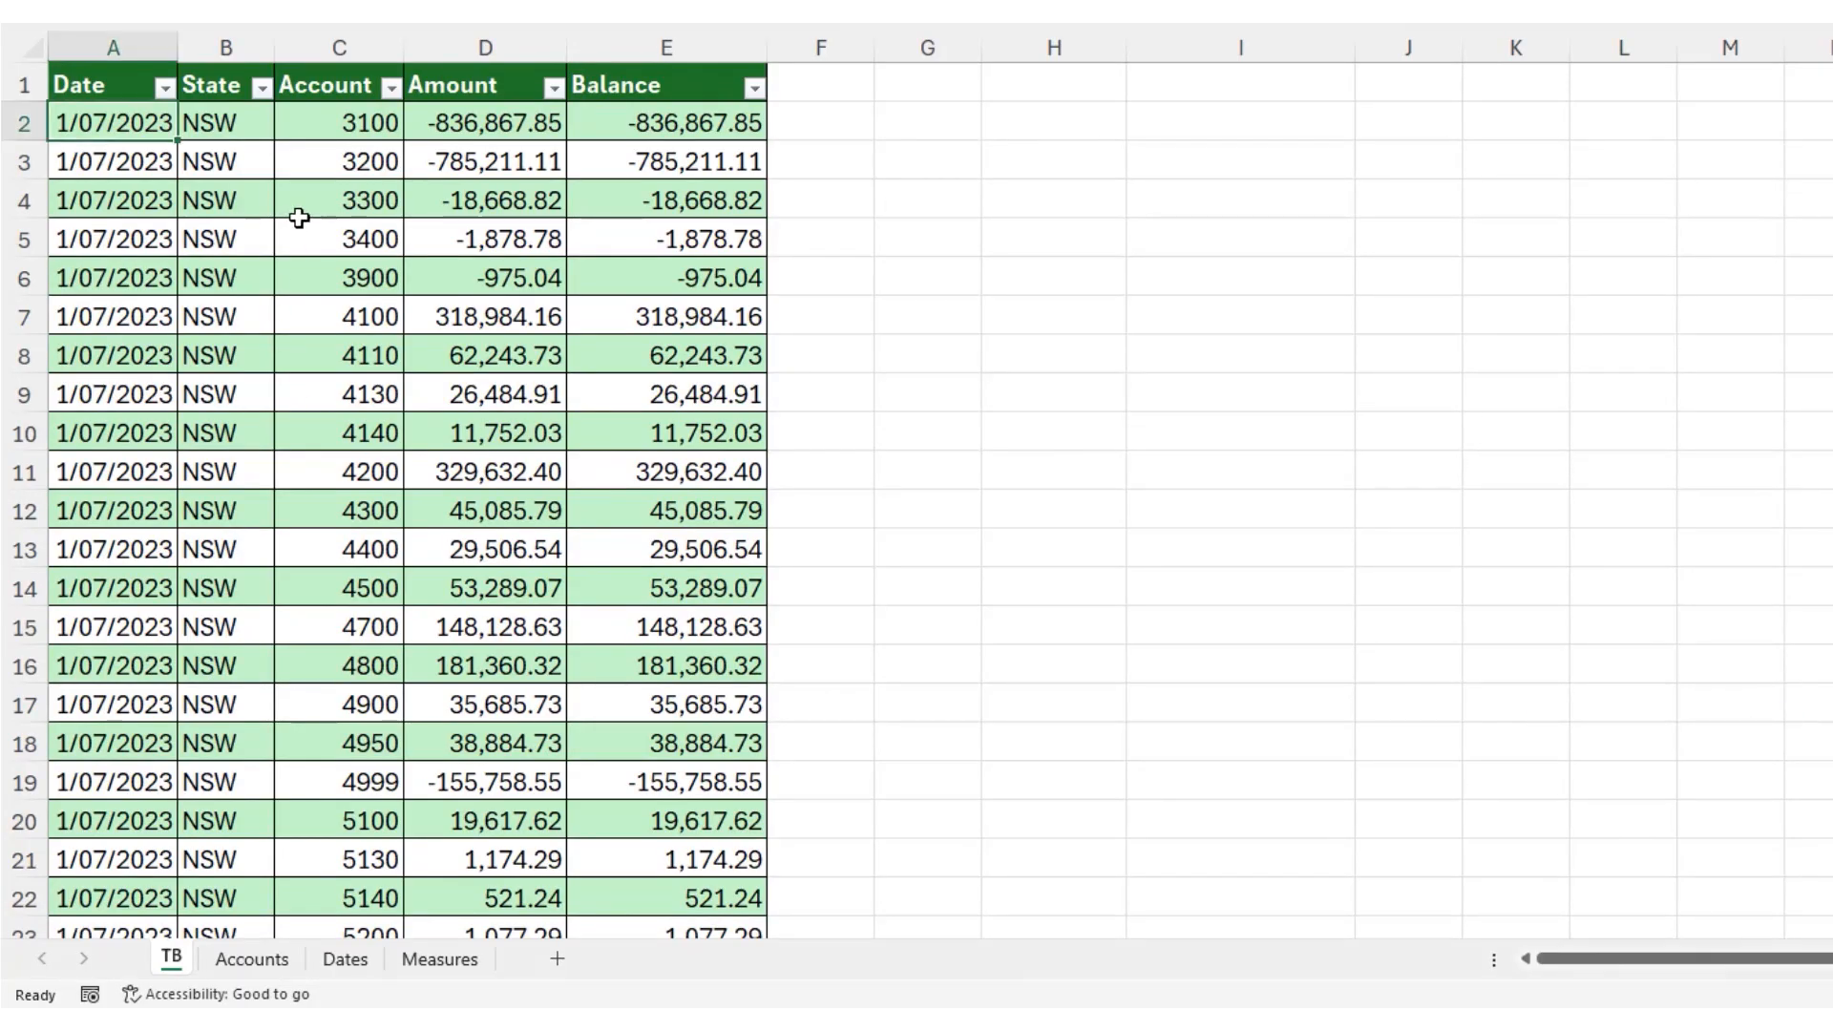
pyautogui.click(299, 216)
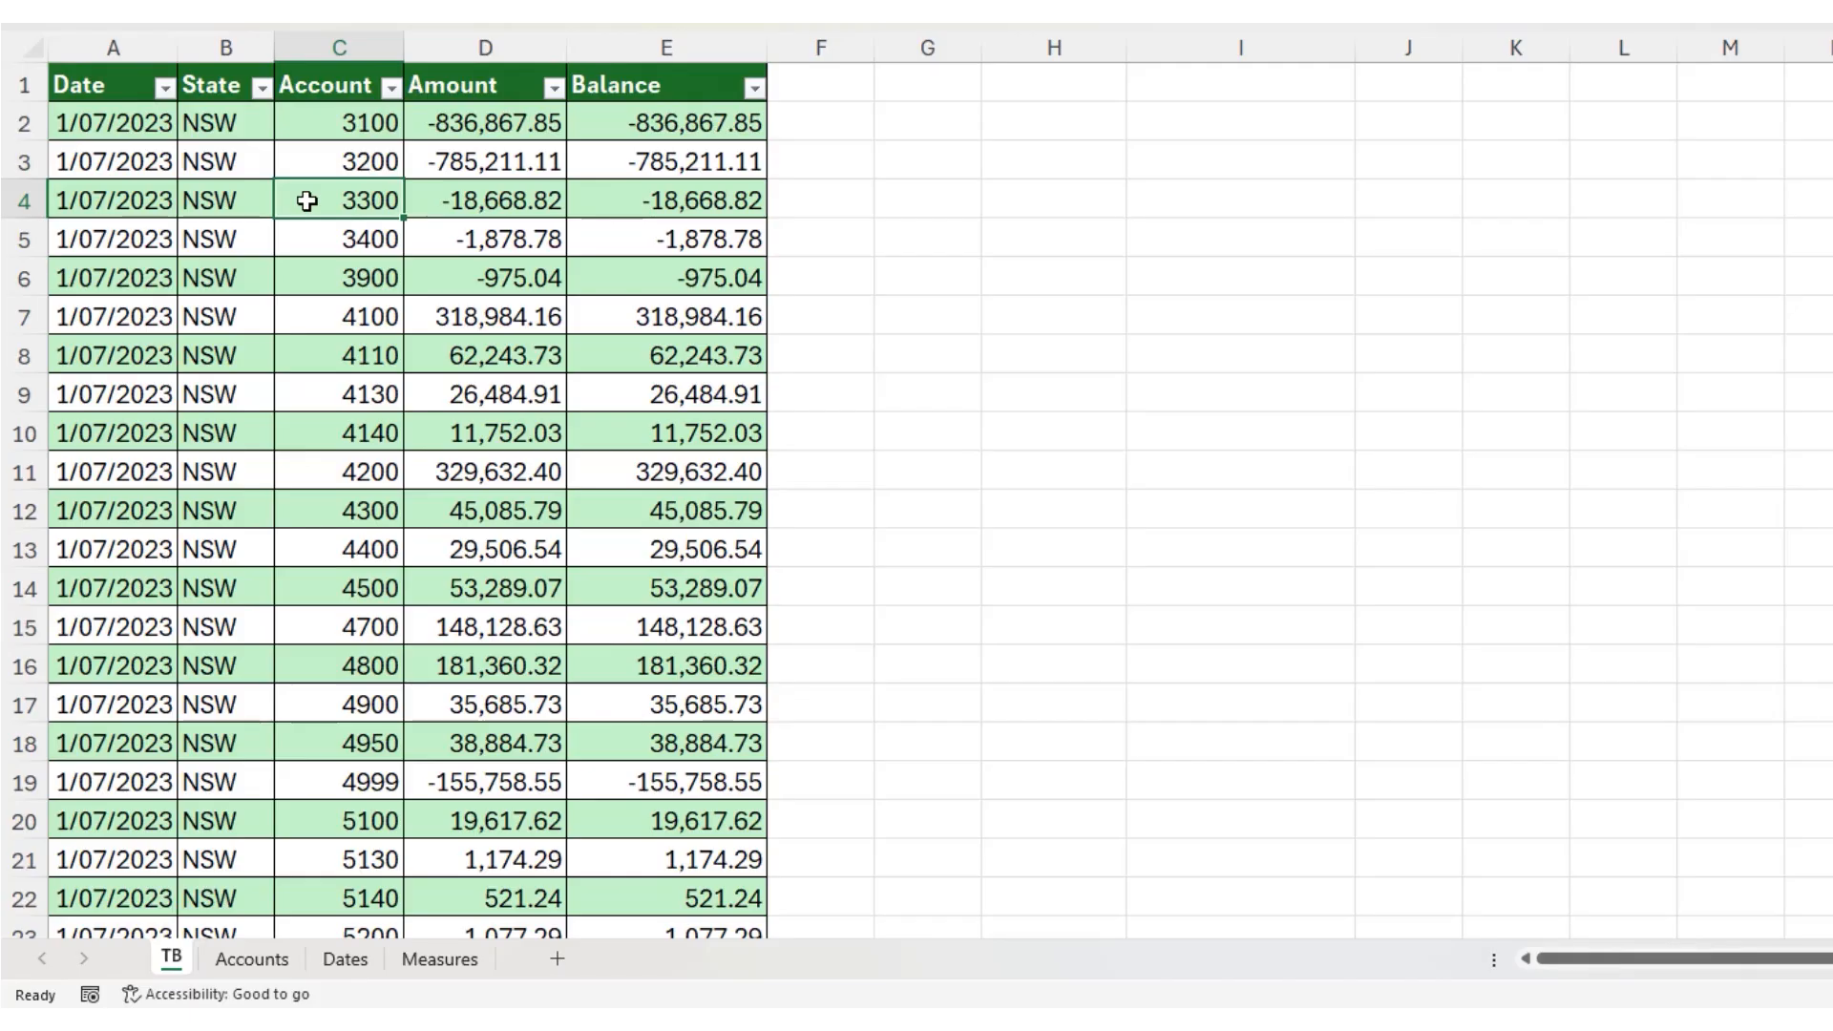
pyautogui.click(484, 43)
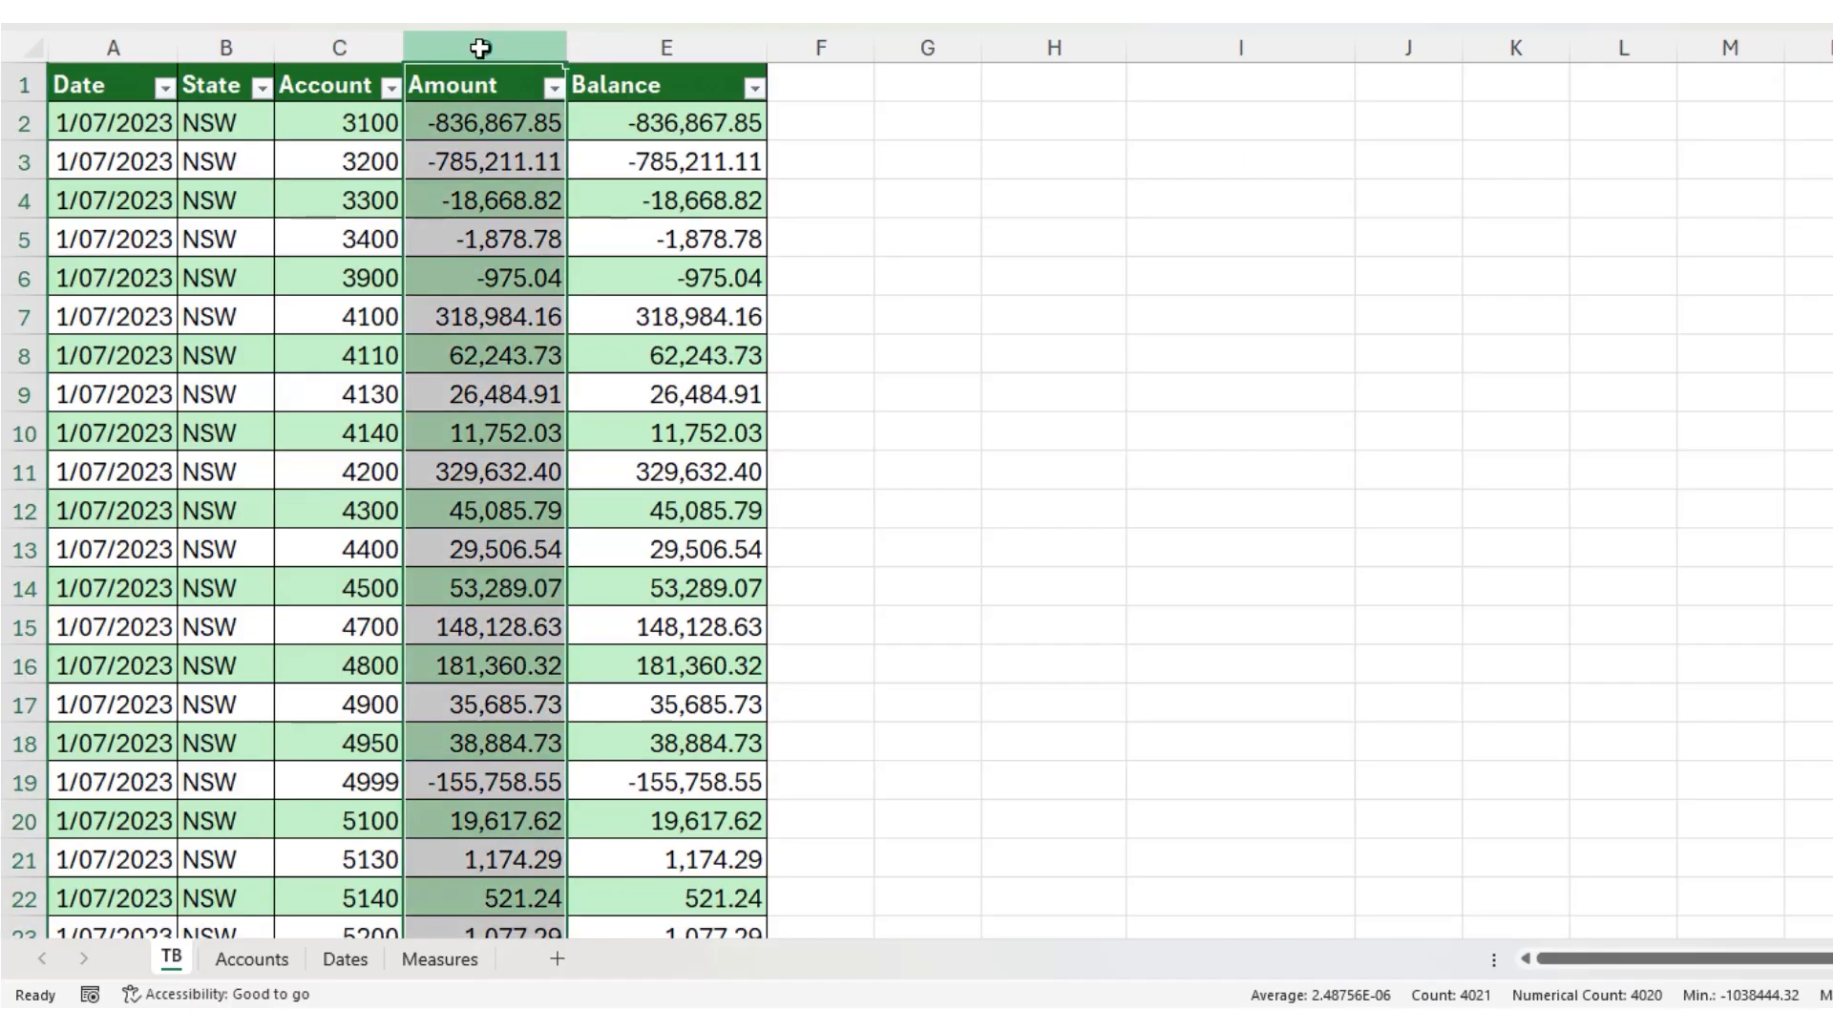
pyautogui.click(659, 43)
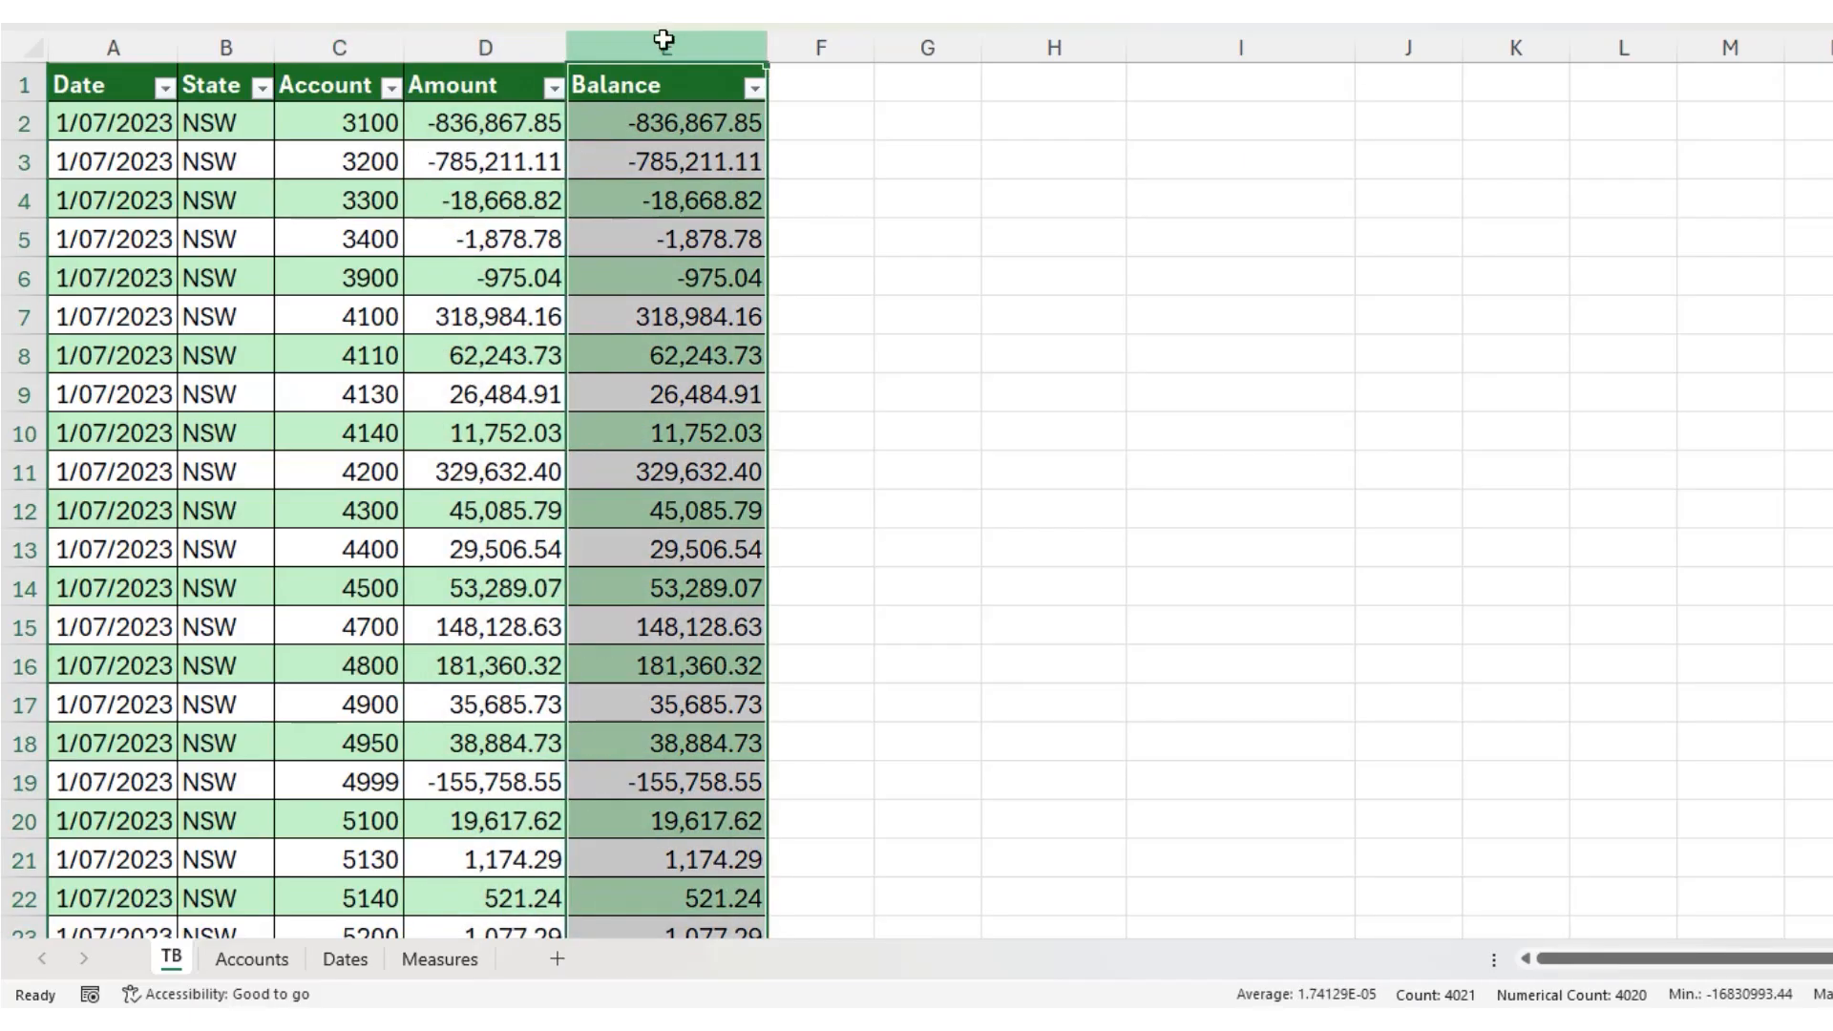
pyautogui.click(483, 116)
pyautogui.click(368, 131)
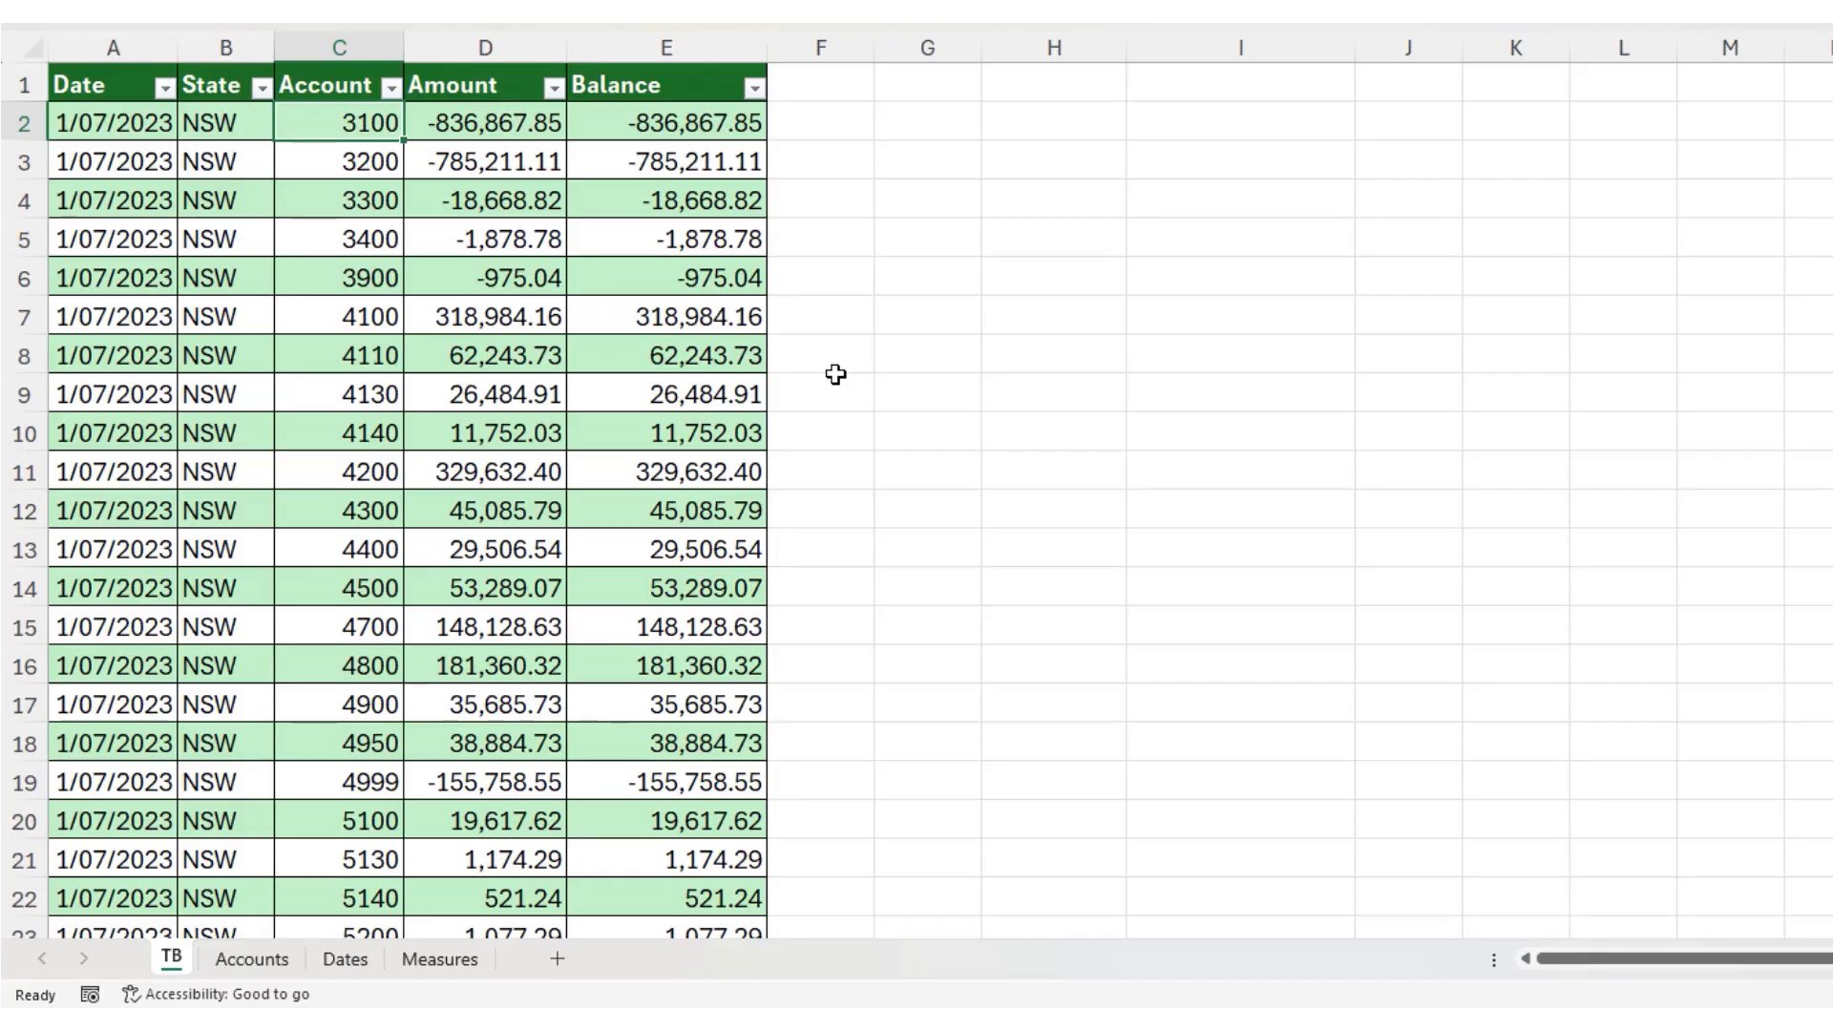
pyautogui.click(341, 355)
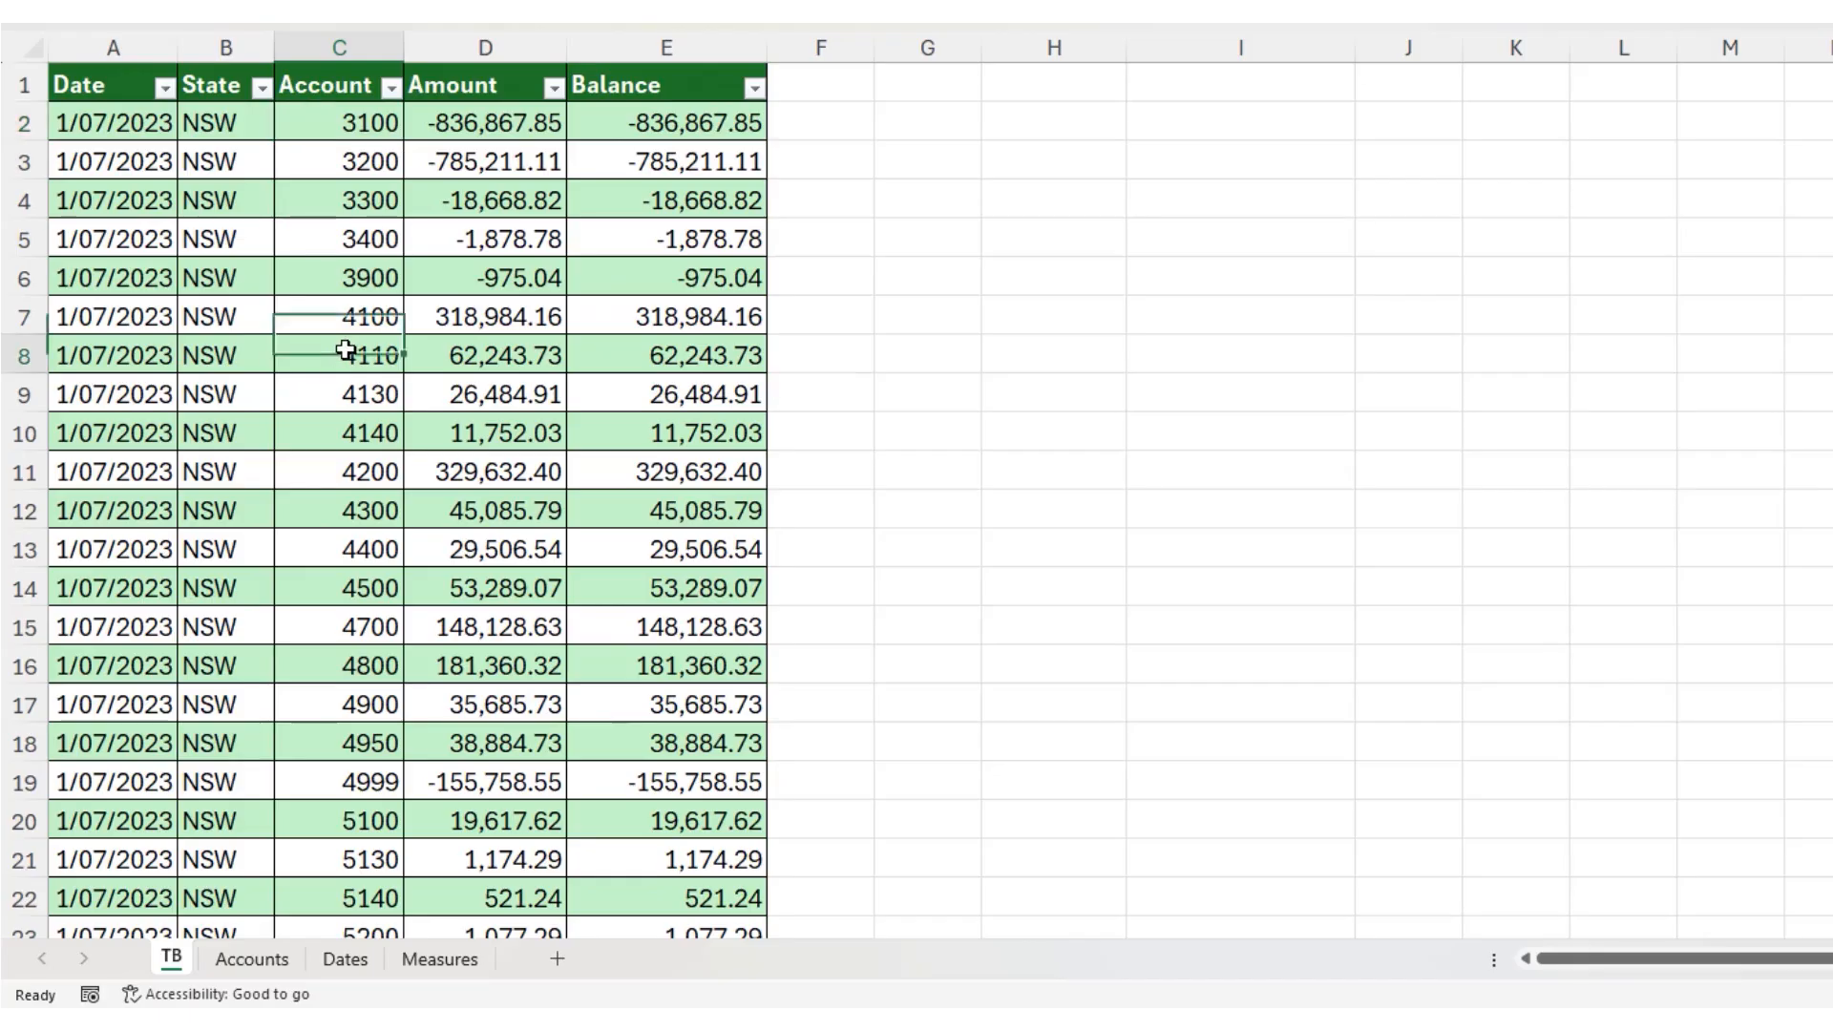
# Examine the account descriptions, Category column and Sign column of the table on the Accounts sheet
pyautogui.click(251, 959)
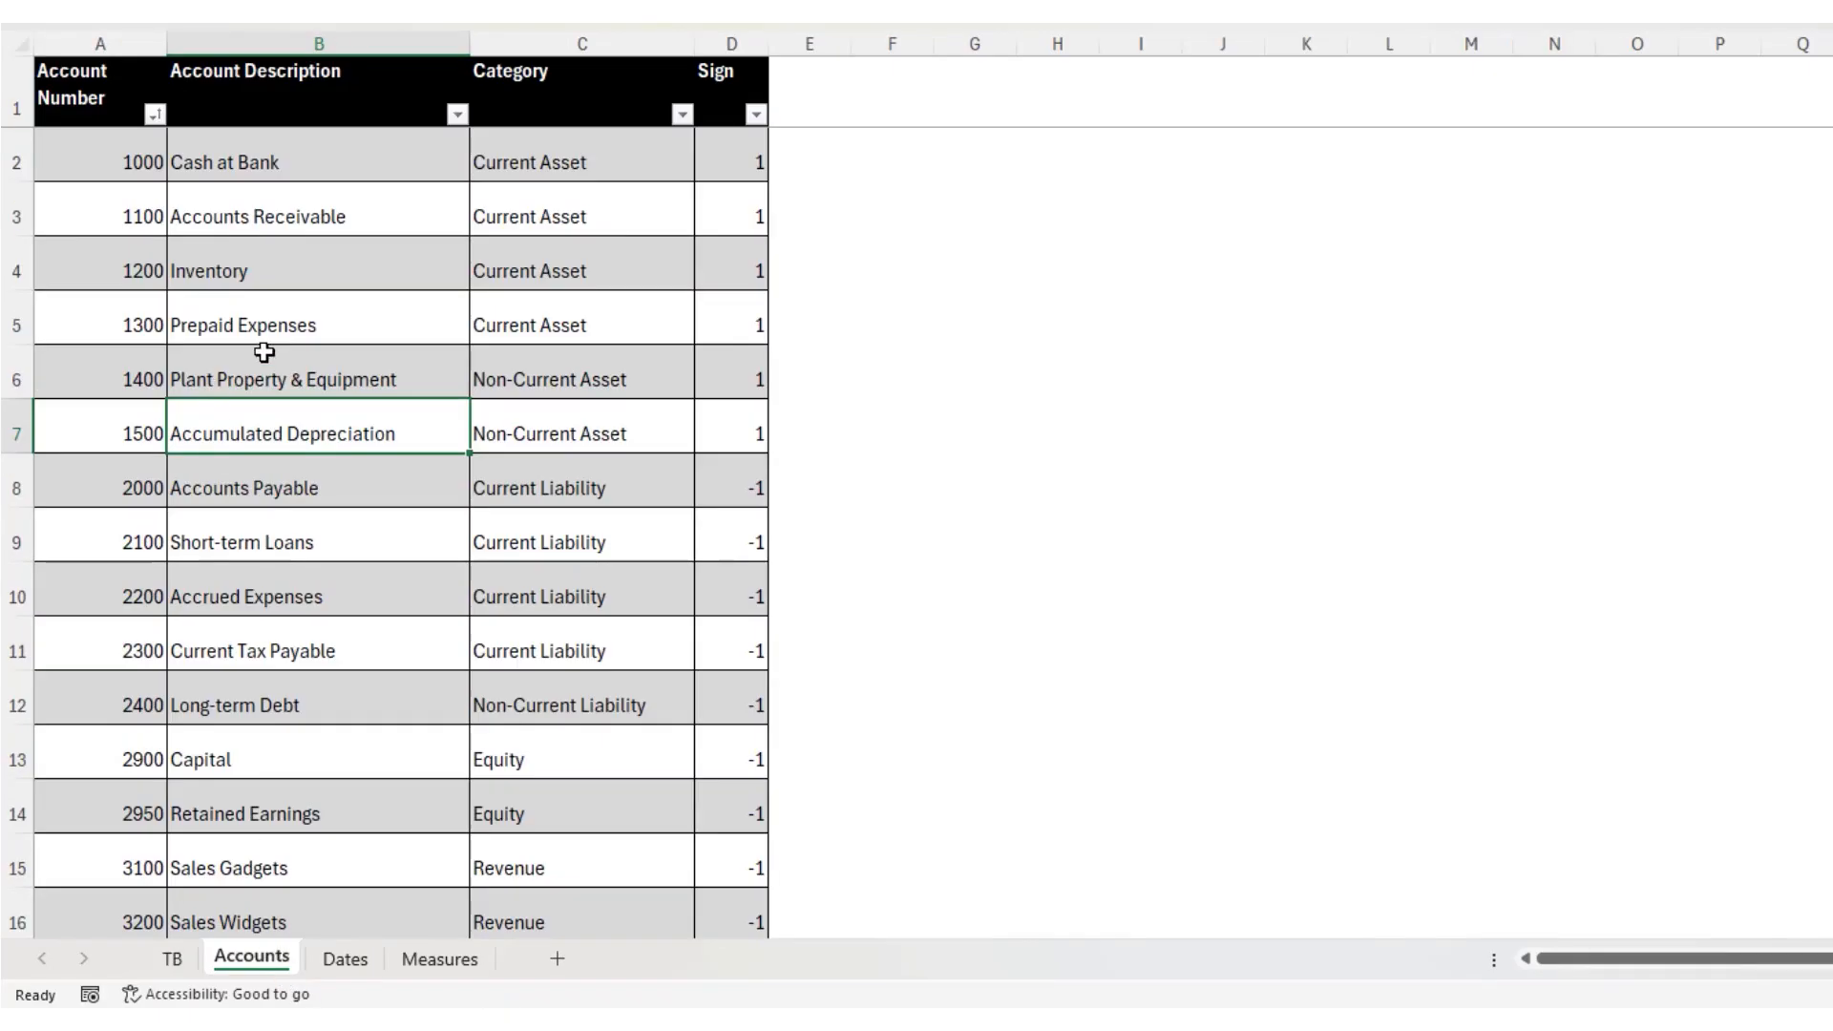
pyautogui.click(291, 315)
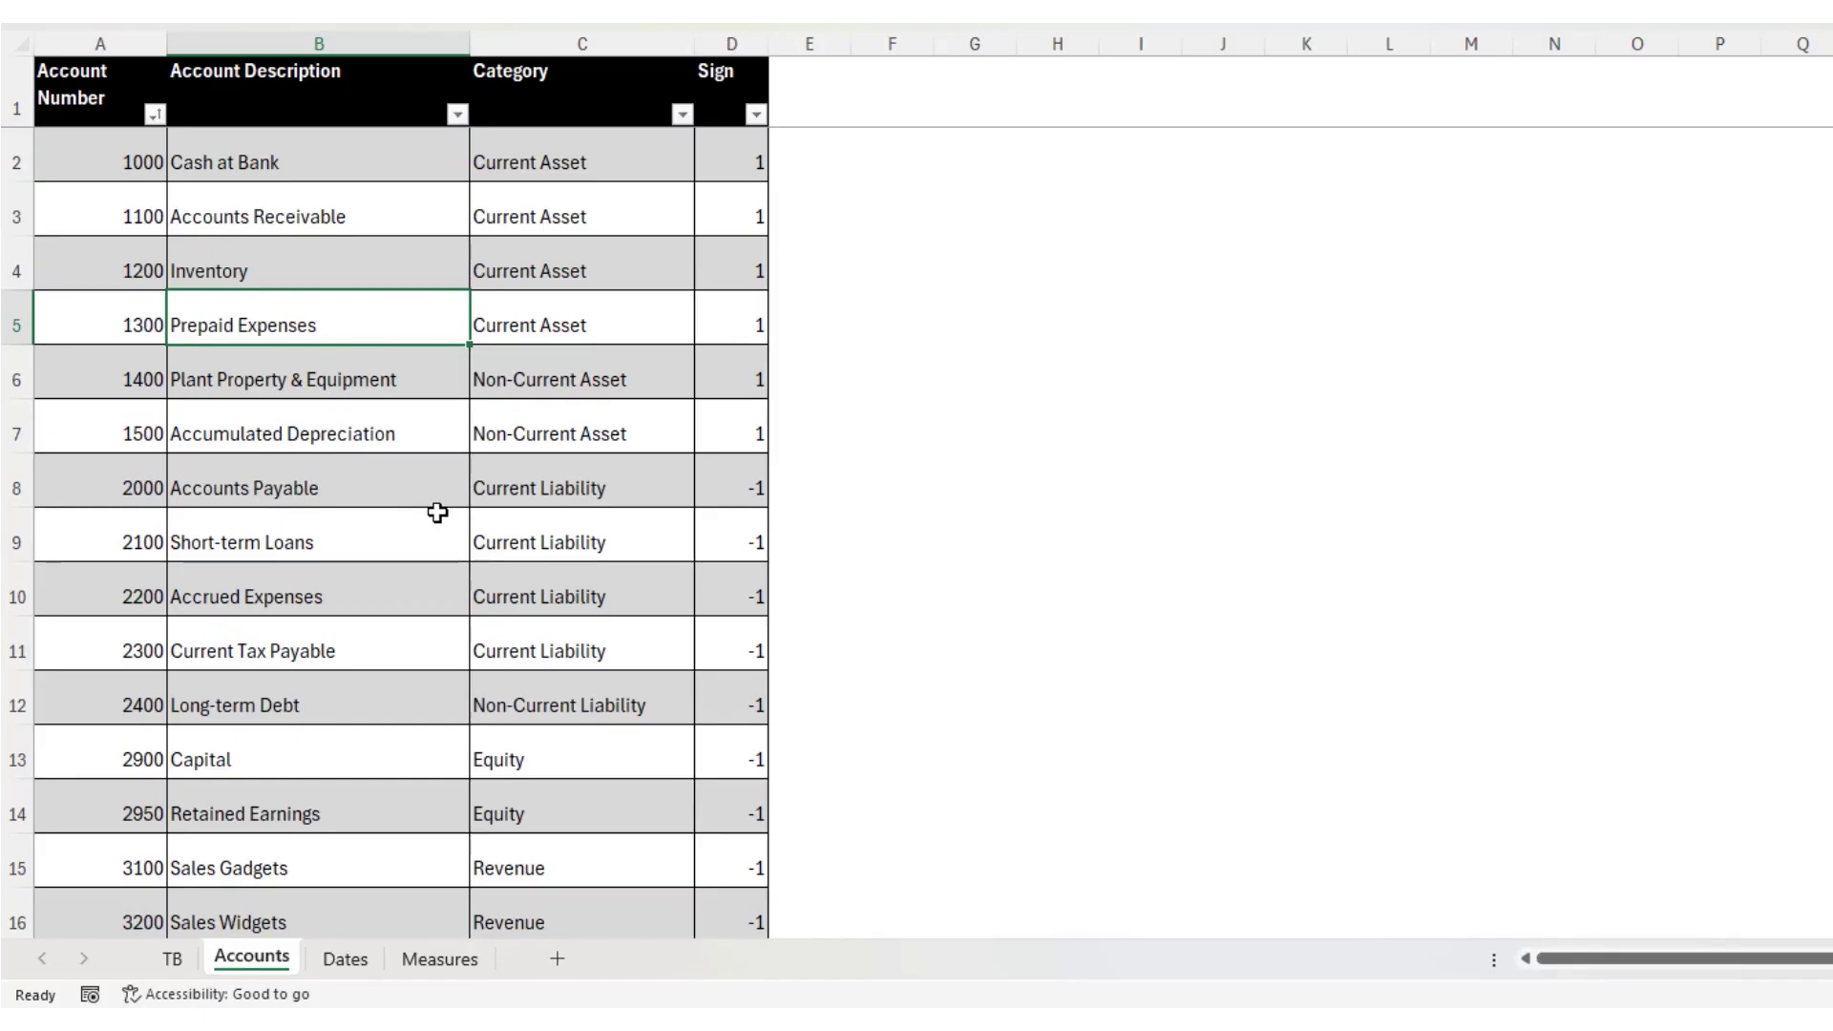
pyautogui.click(582, 189)
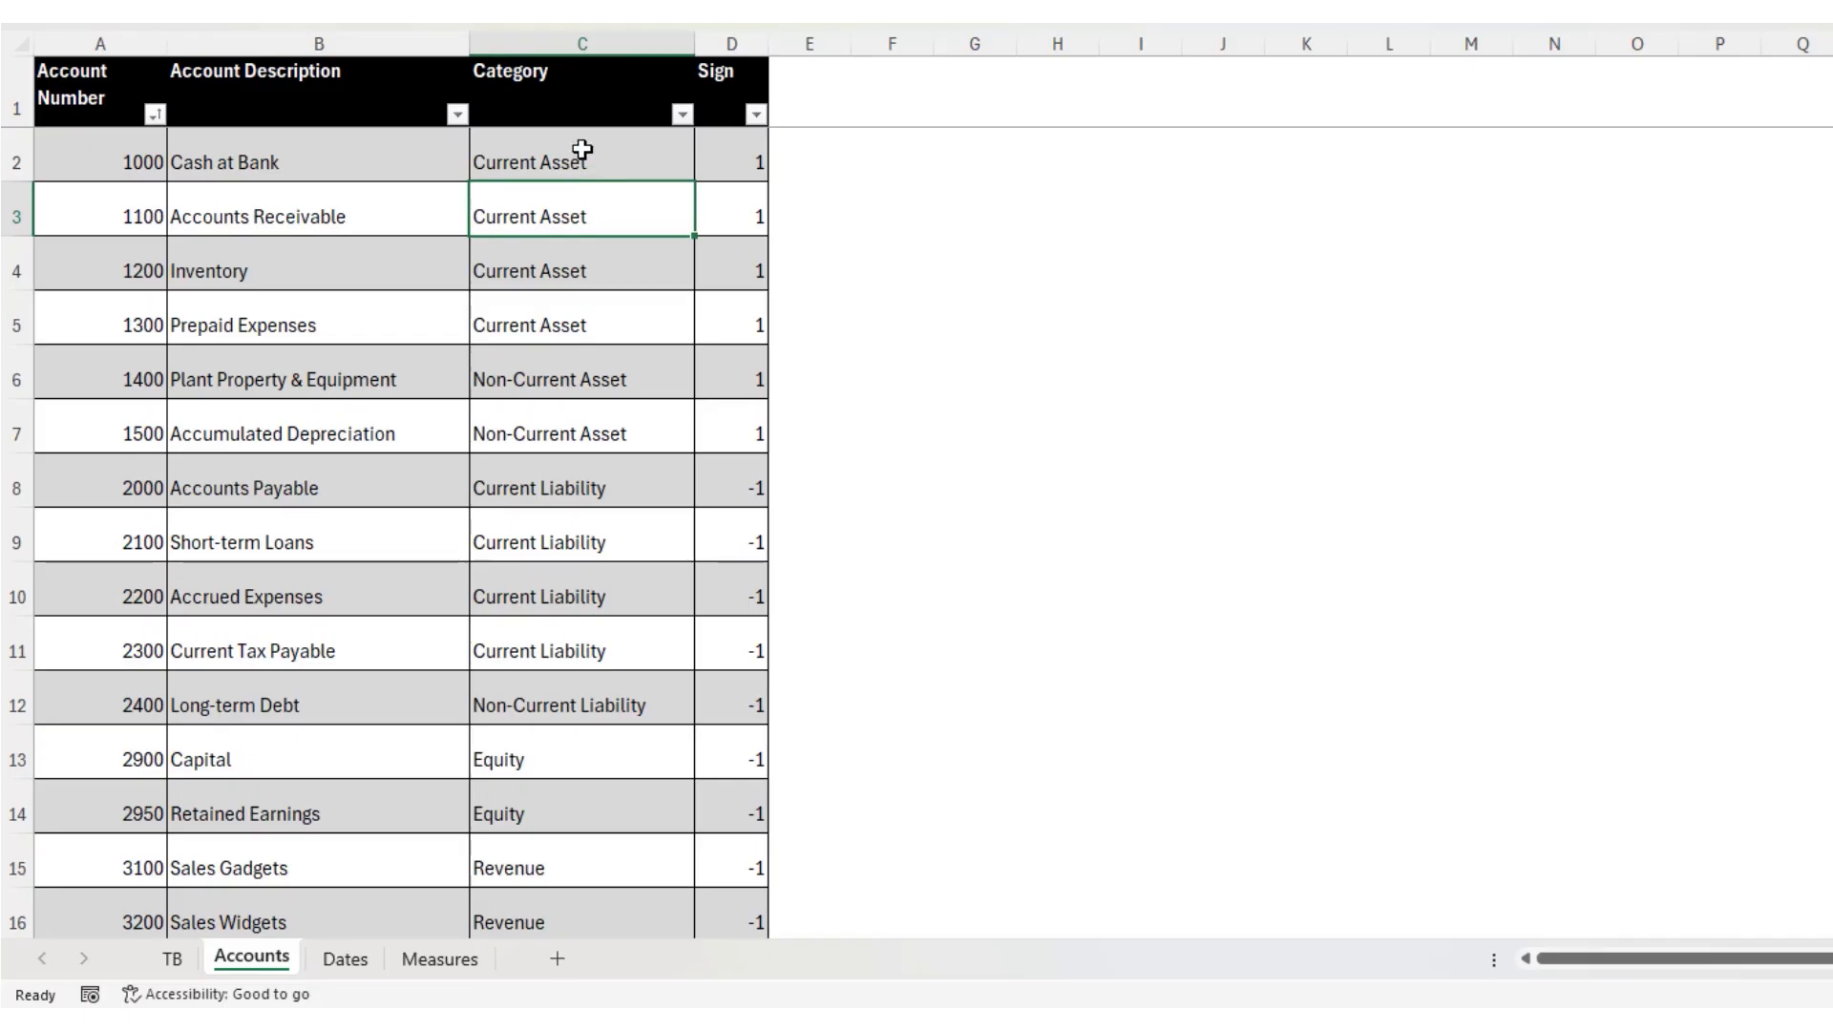
pyautogui.click(584, 43)
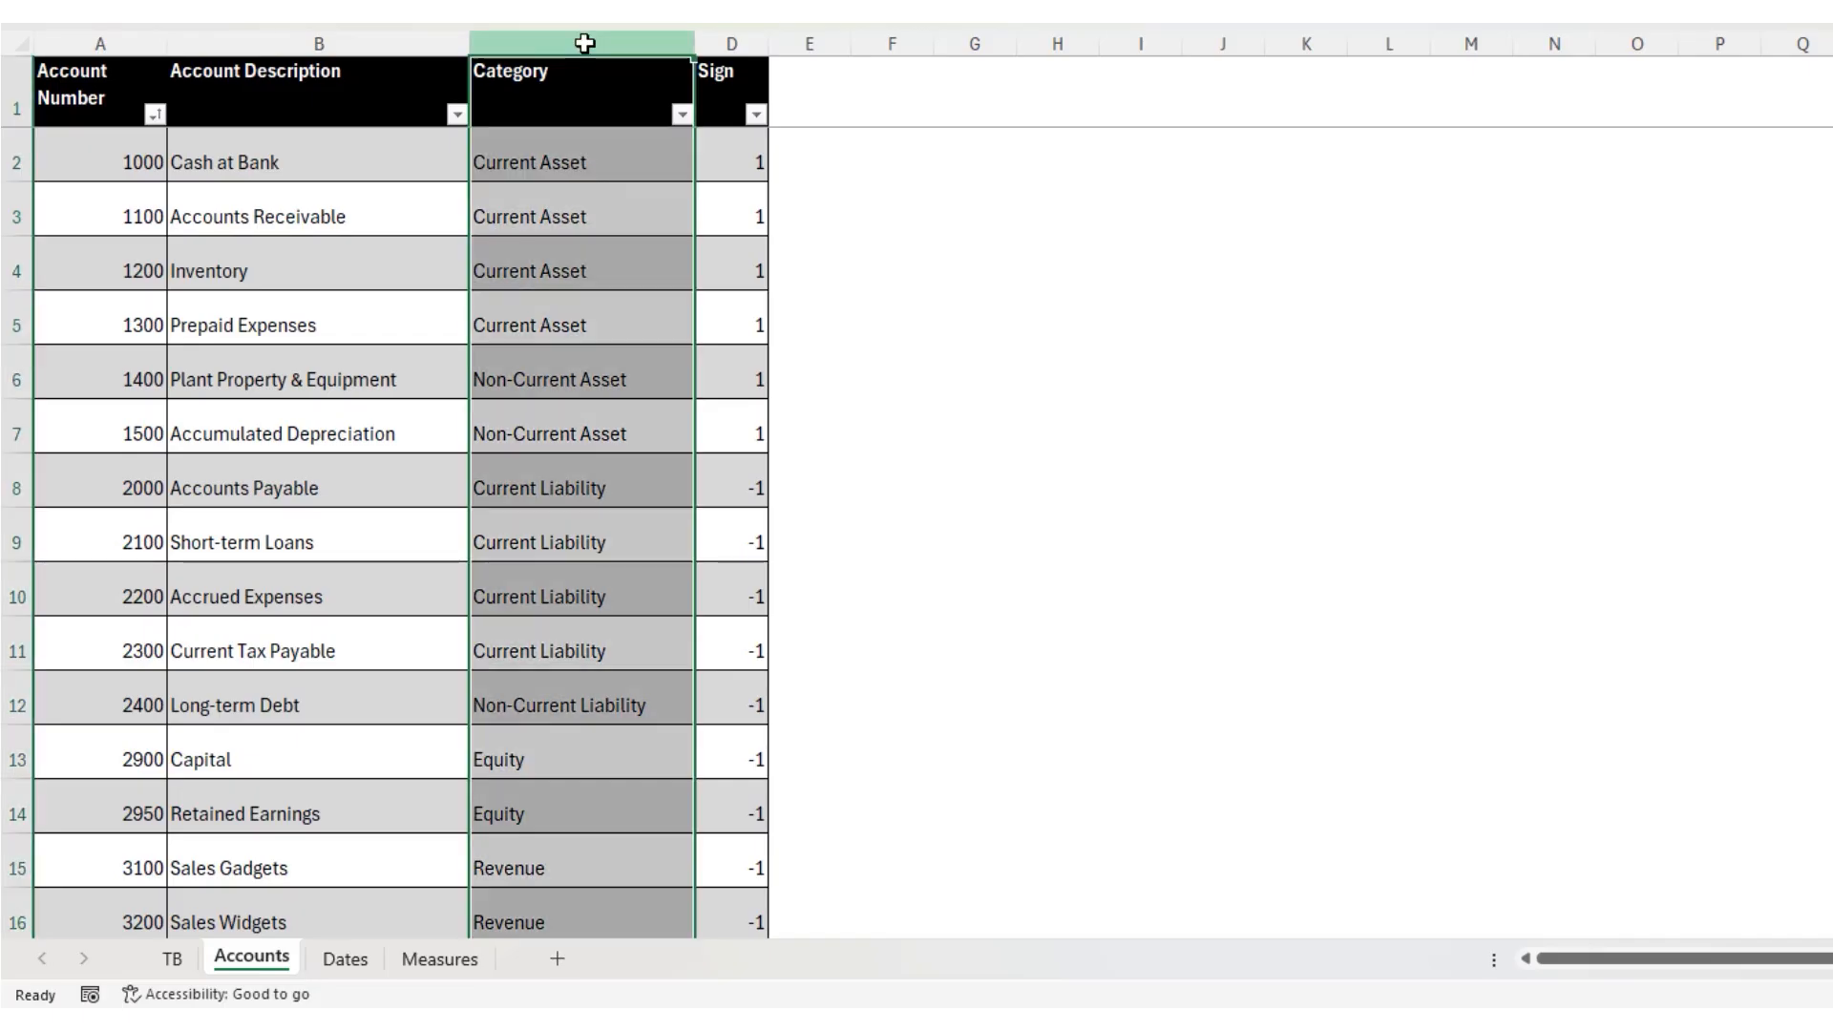
pyautogui.click(730, 40)
pyautogui.click(537, 461)
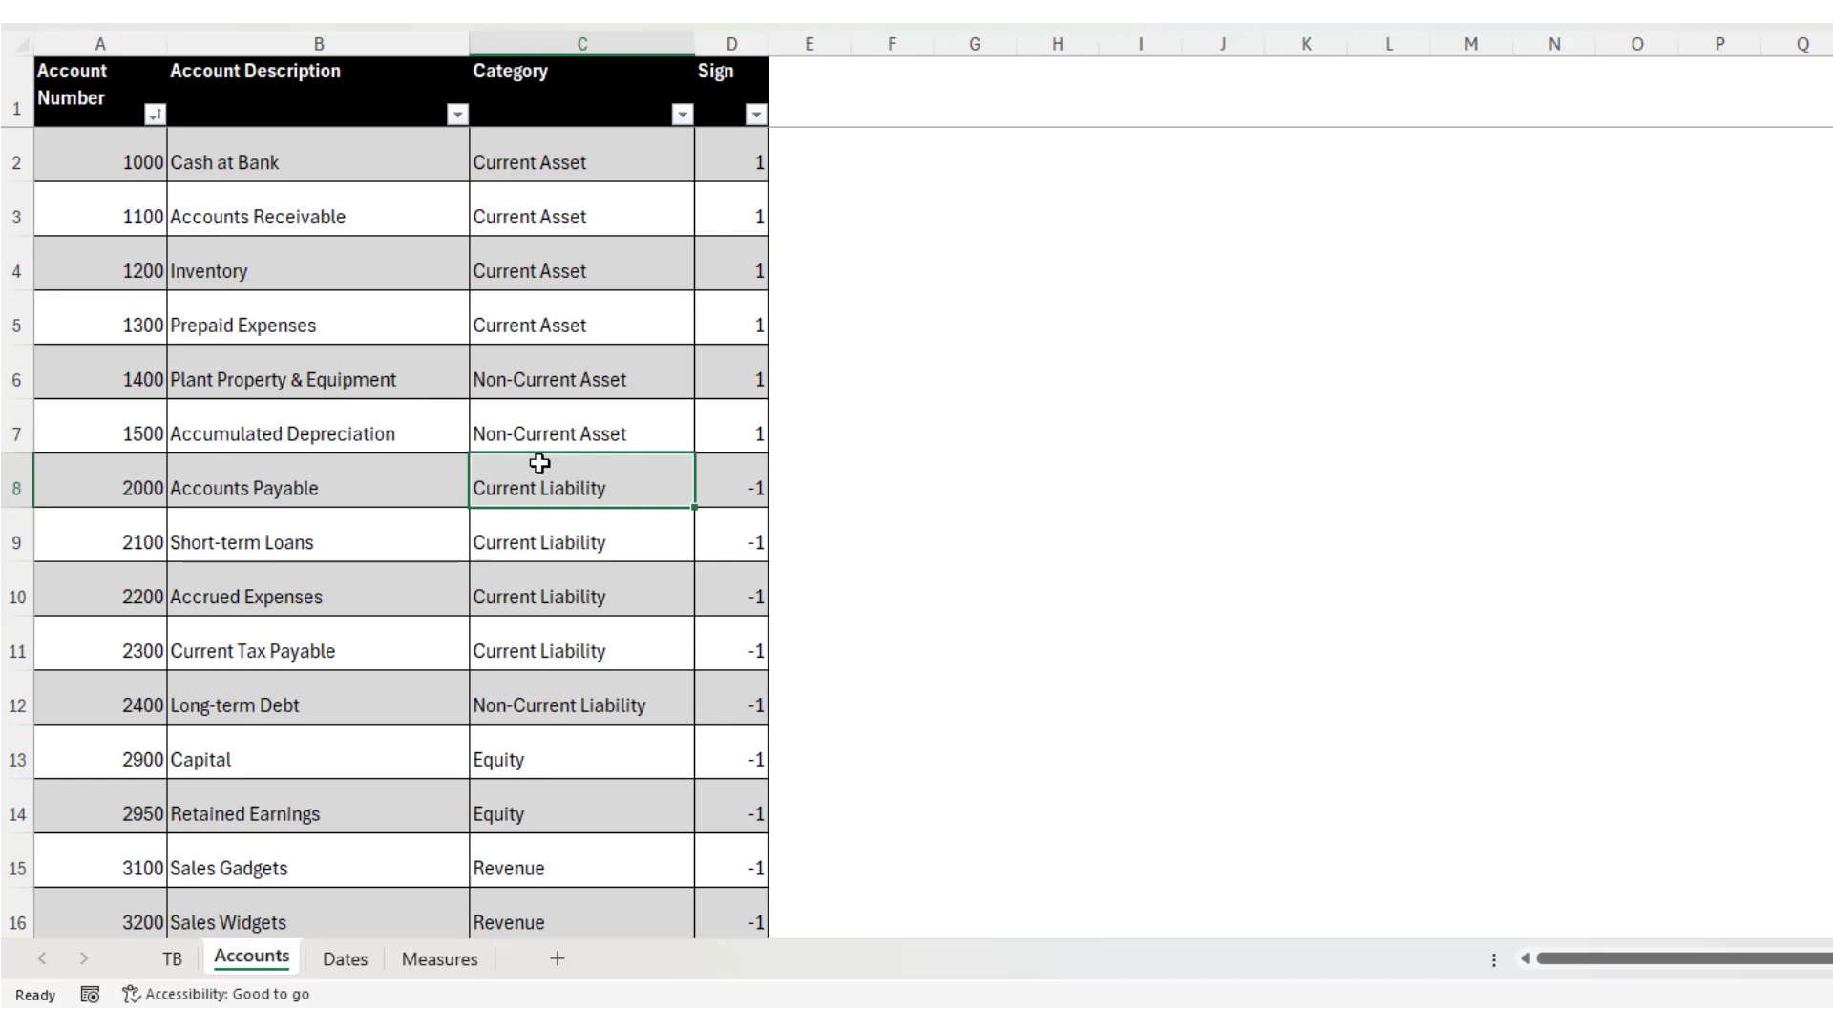
# Examine the Date, FY, FY Month Number, Number and Month, and FY Qtr columns on the Dates sheet
pyautogui.click(347, 958)
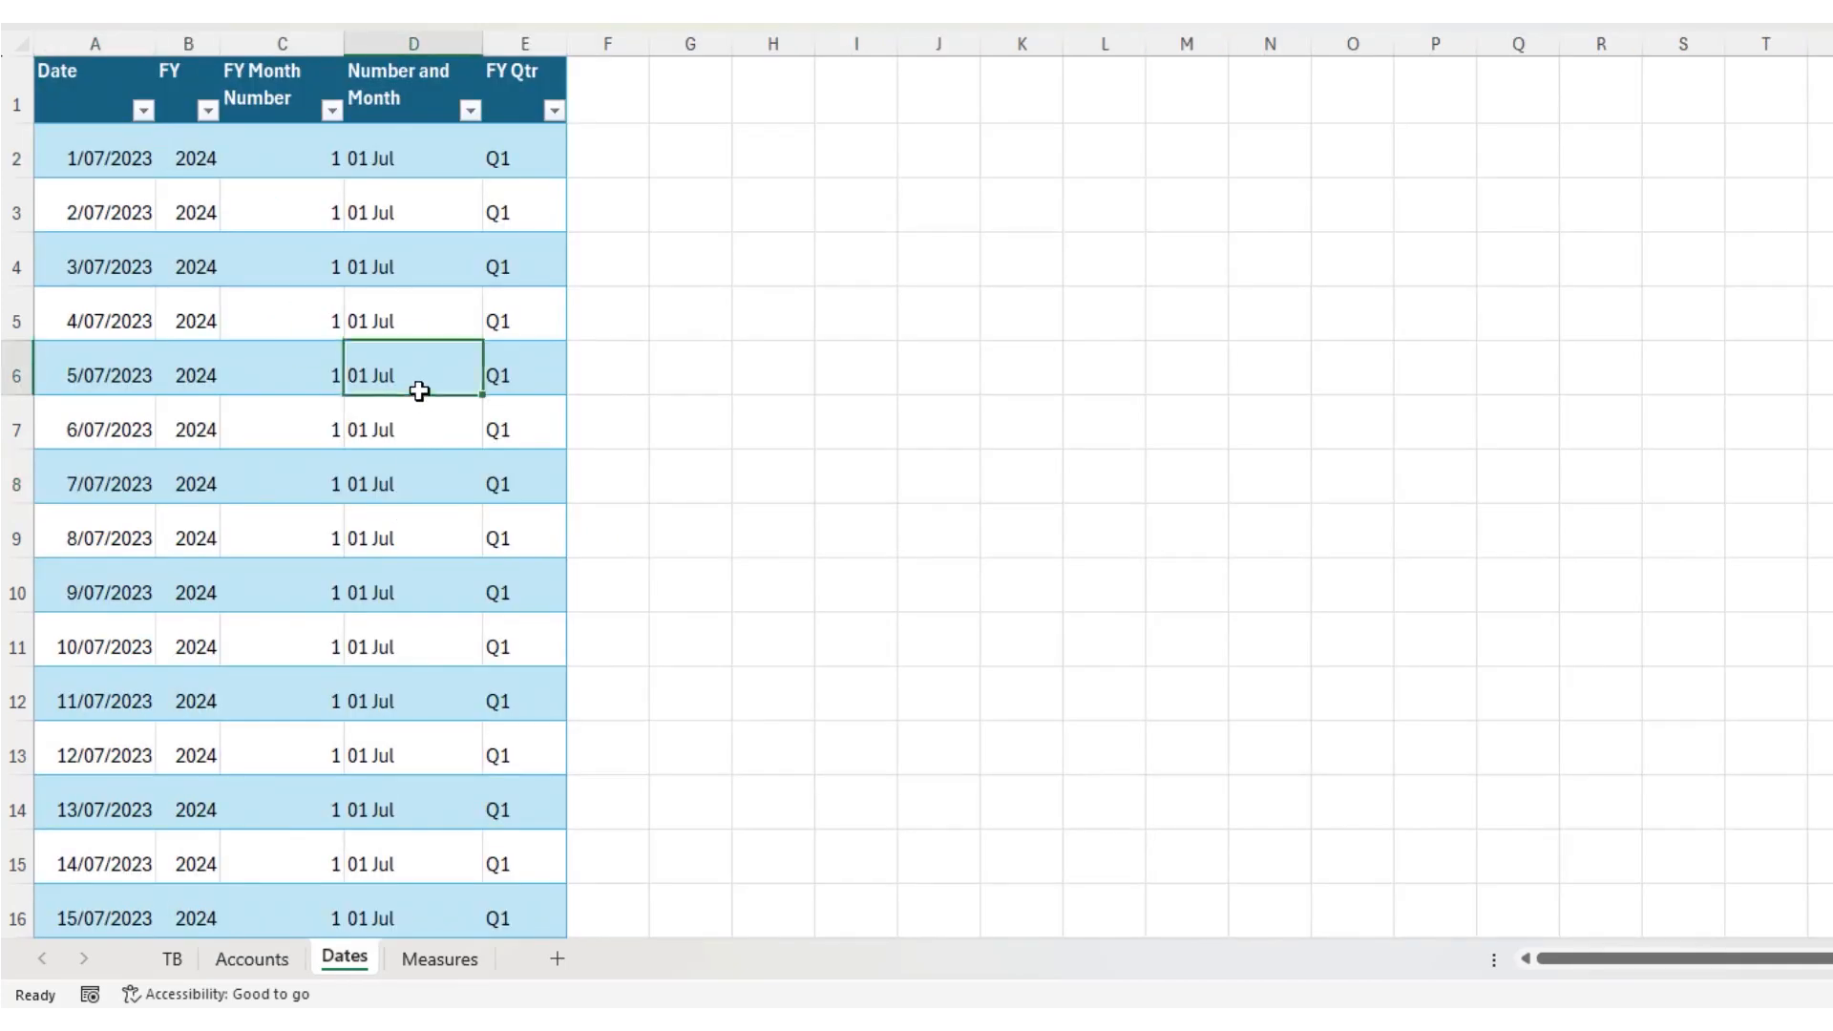
pyautogui.click(84, 43)
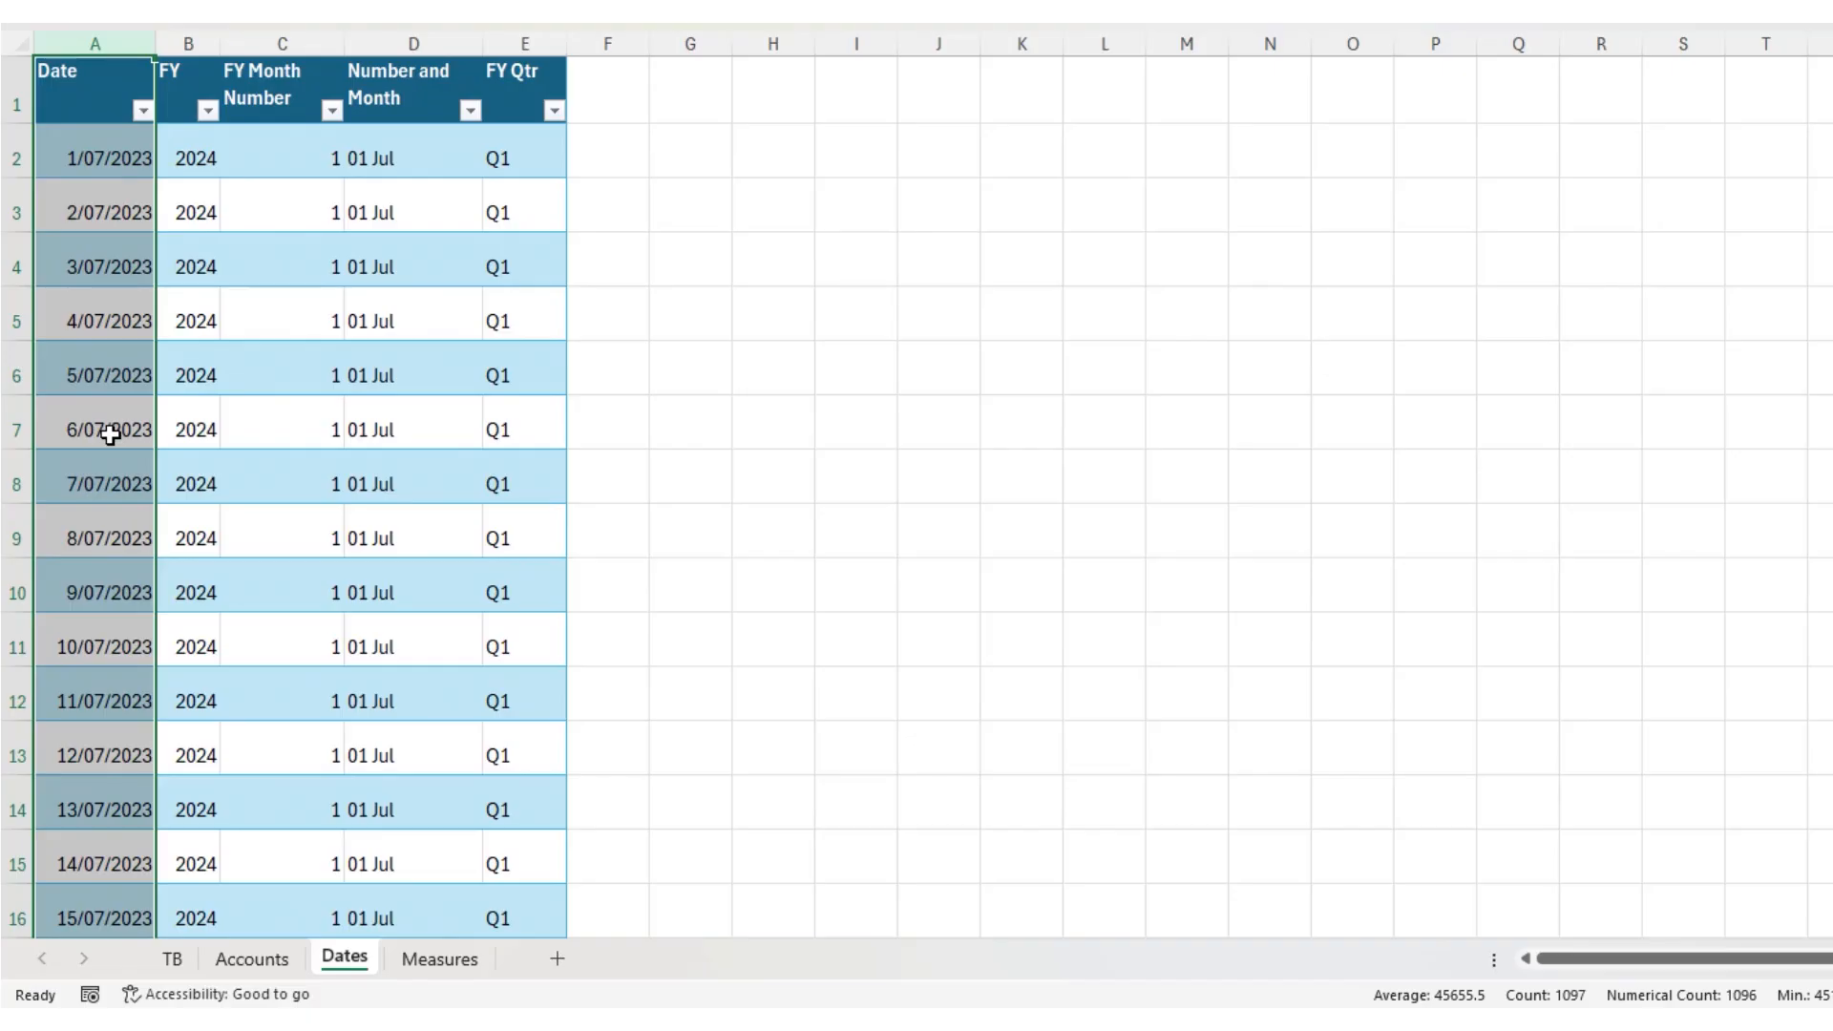
pyautogui.click(193, 152)
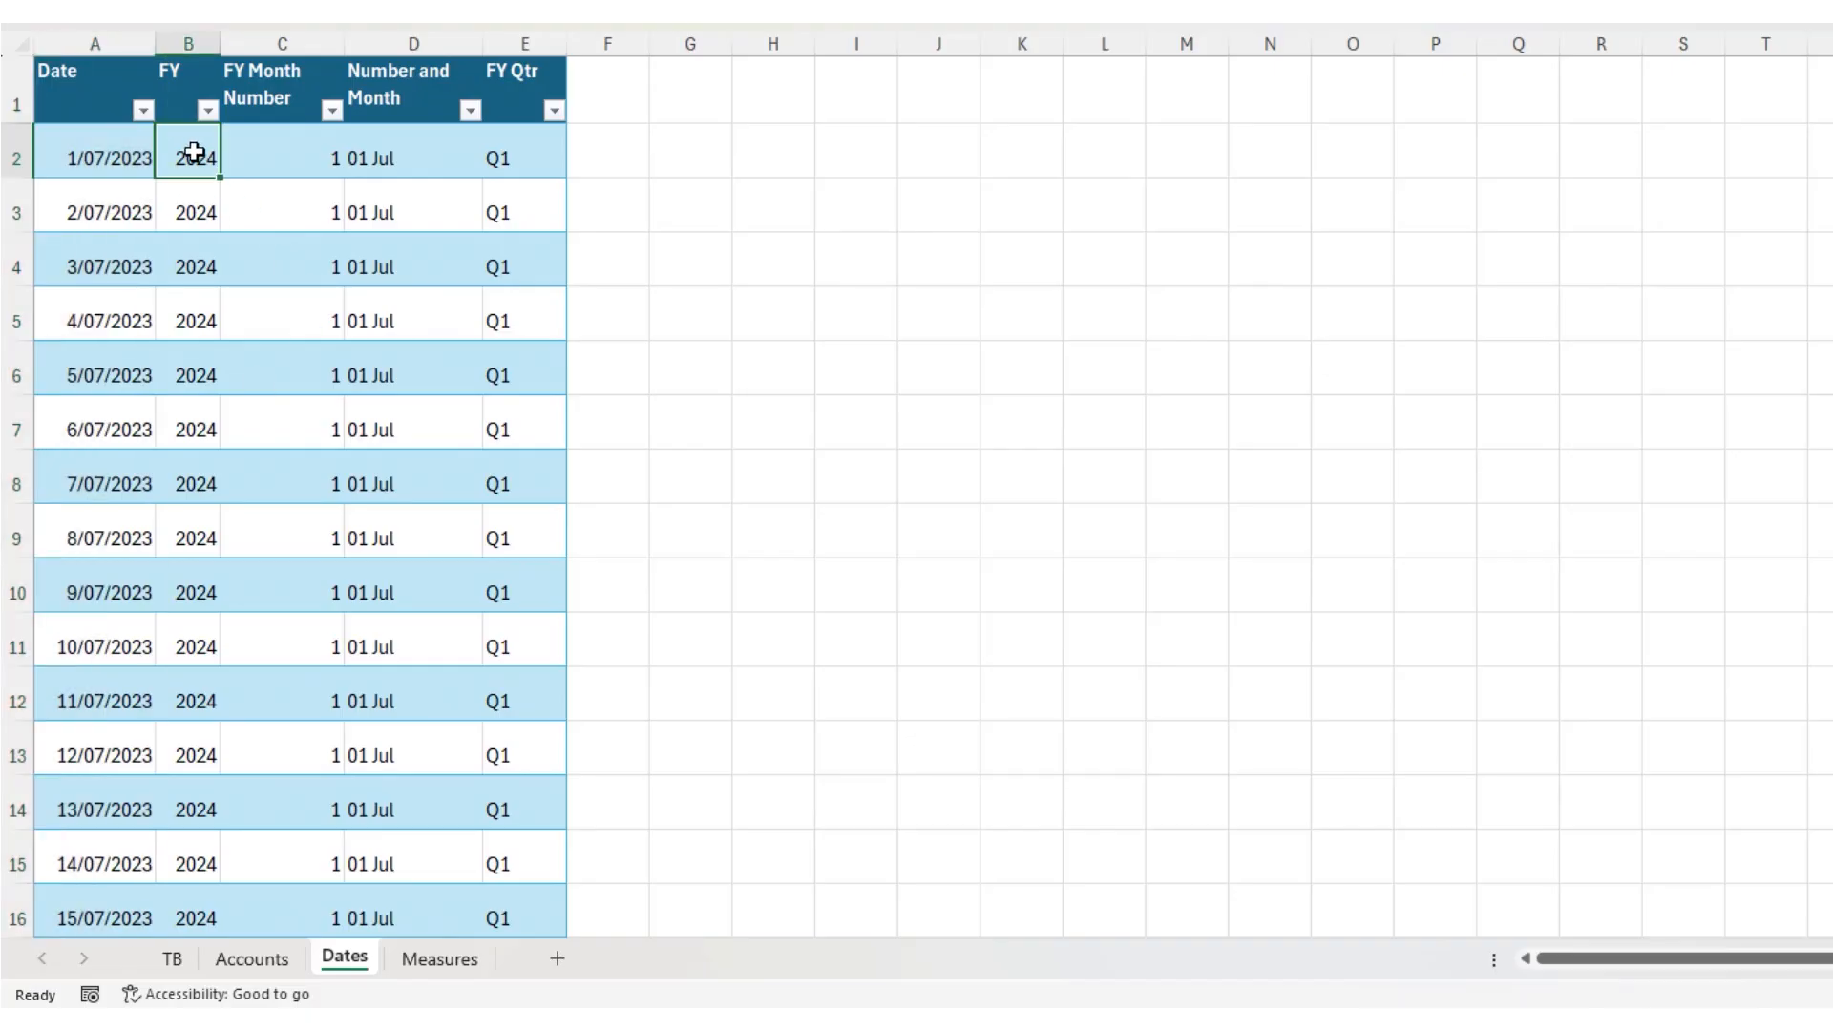
pyautogui.click(275, 163)
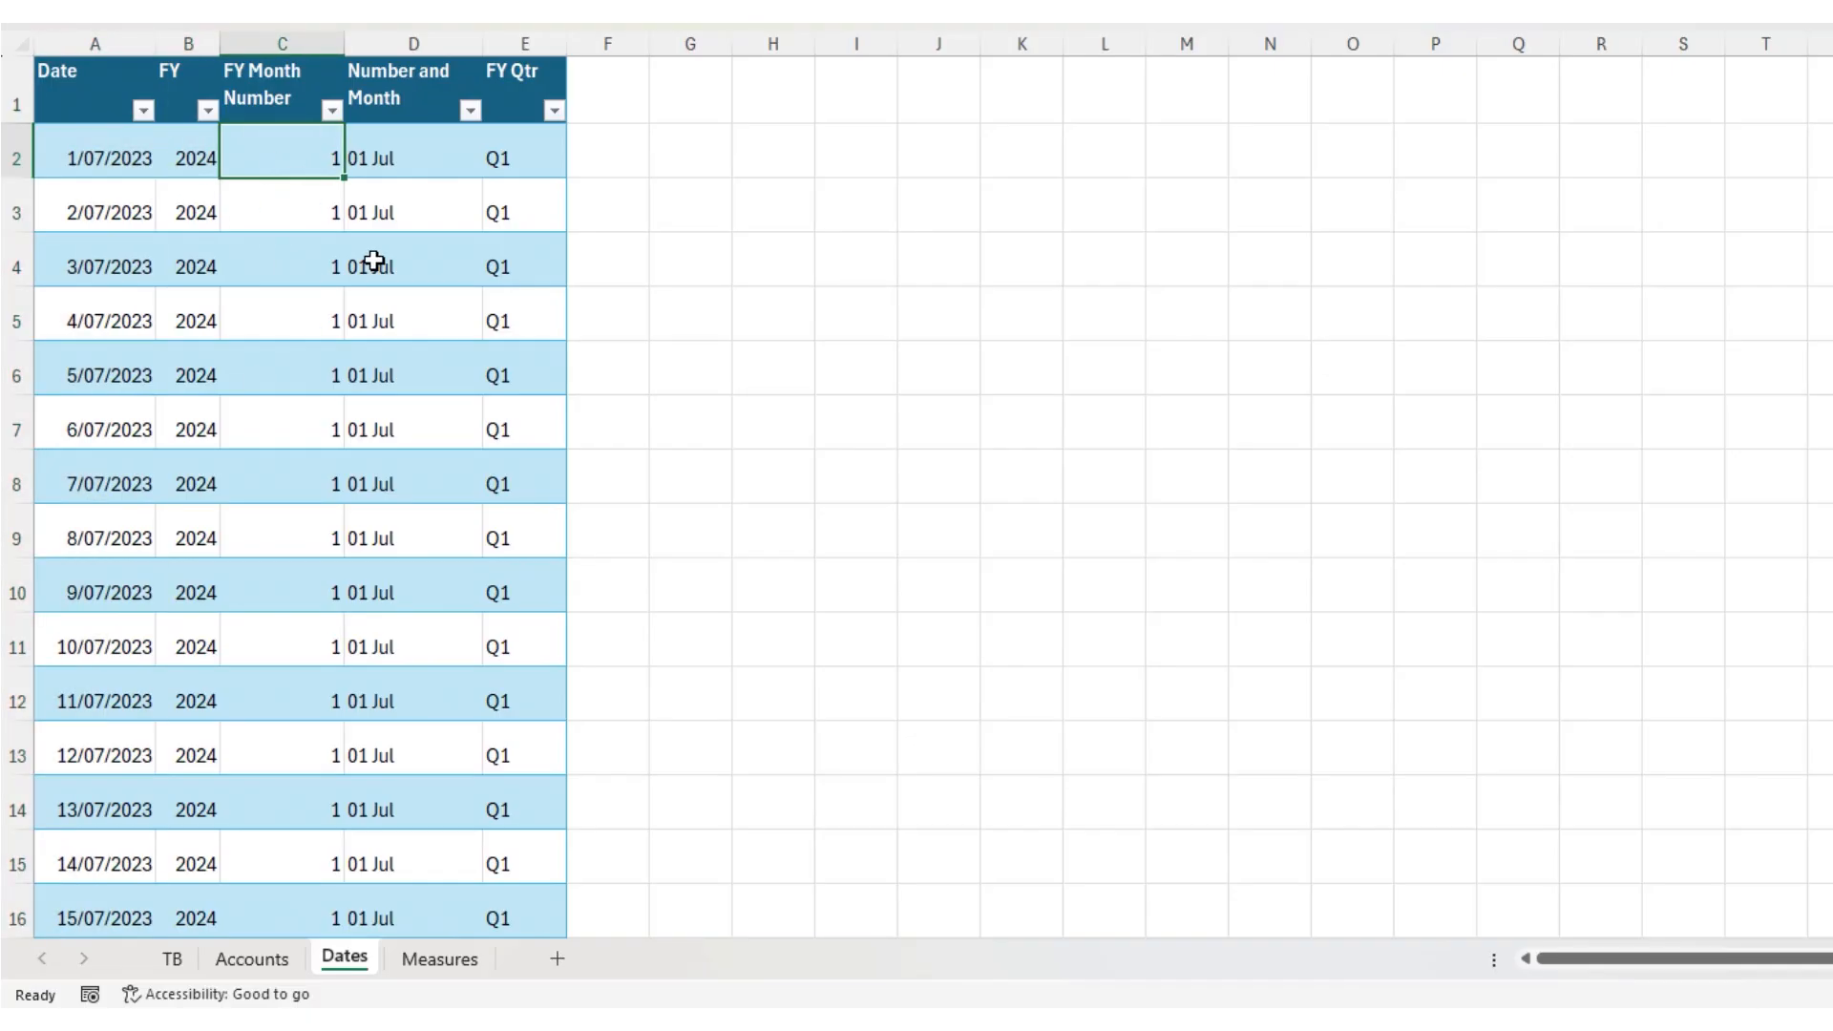
pyautogui.click(401, 156)
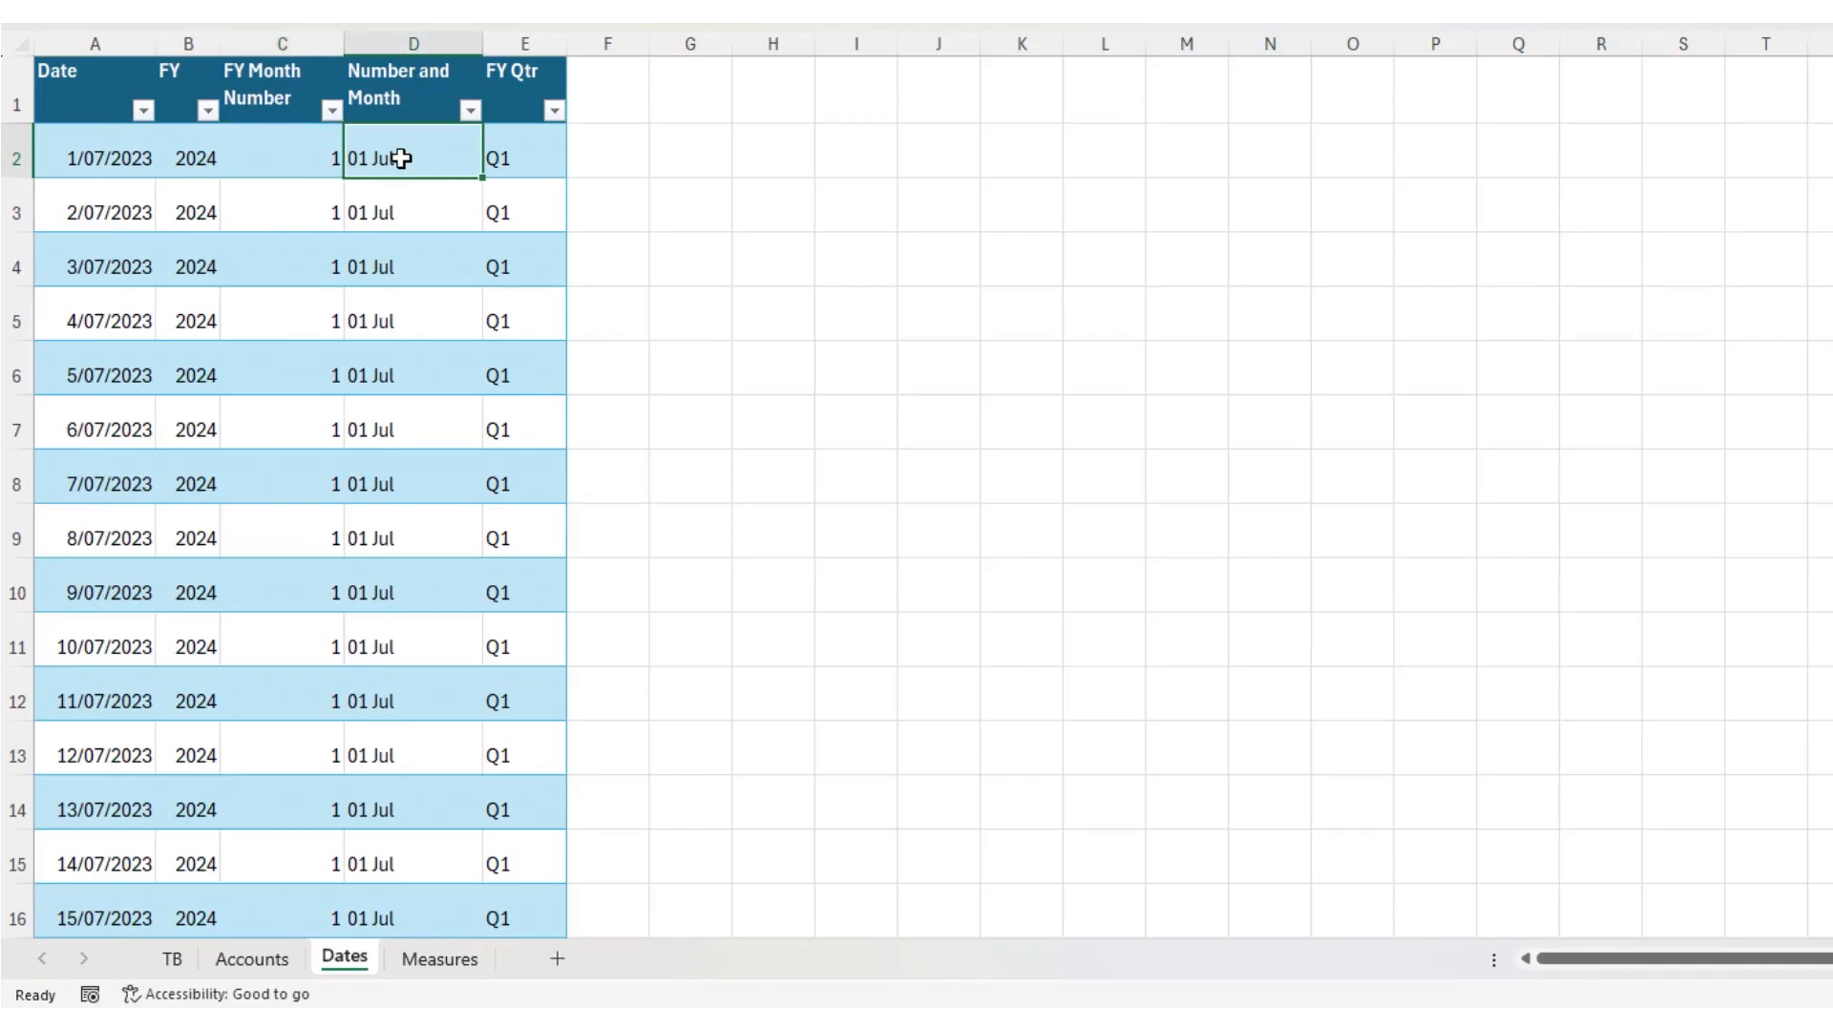
pyautogui.click(503, 152)
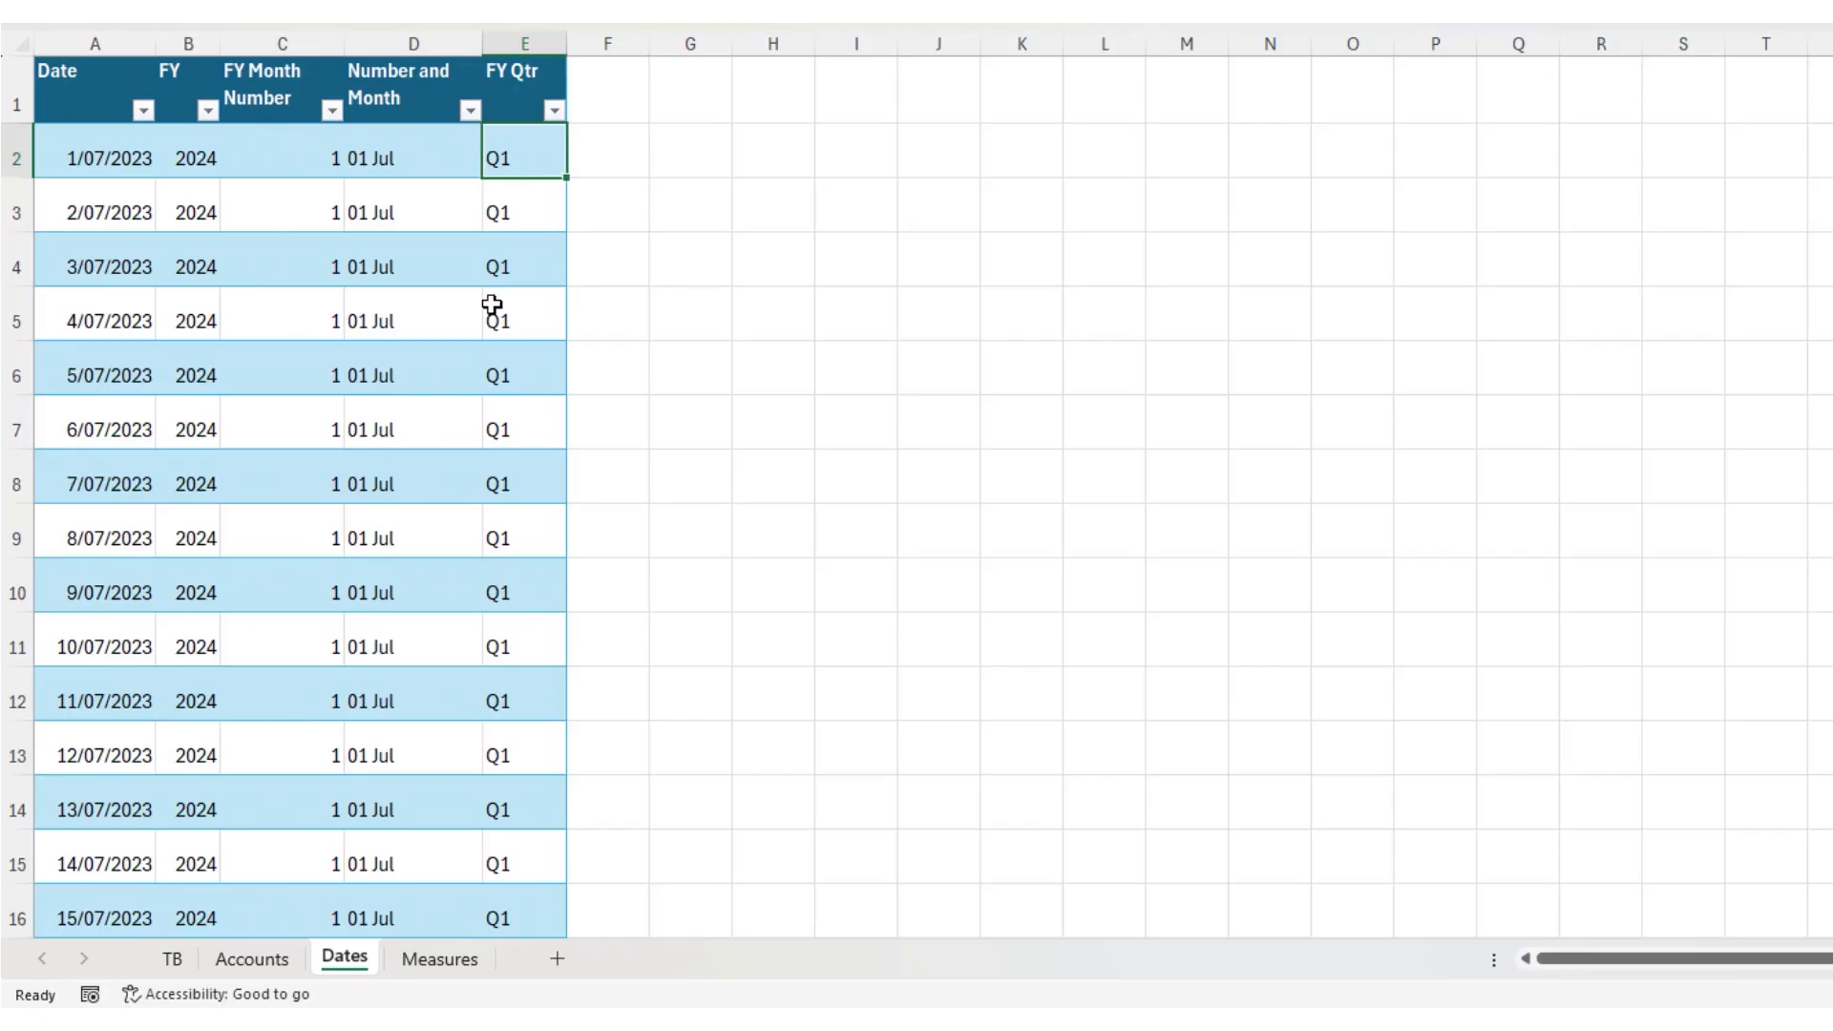
pyautogui.click(443, 158)
pyautogui.click(303, 157)
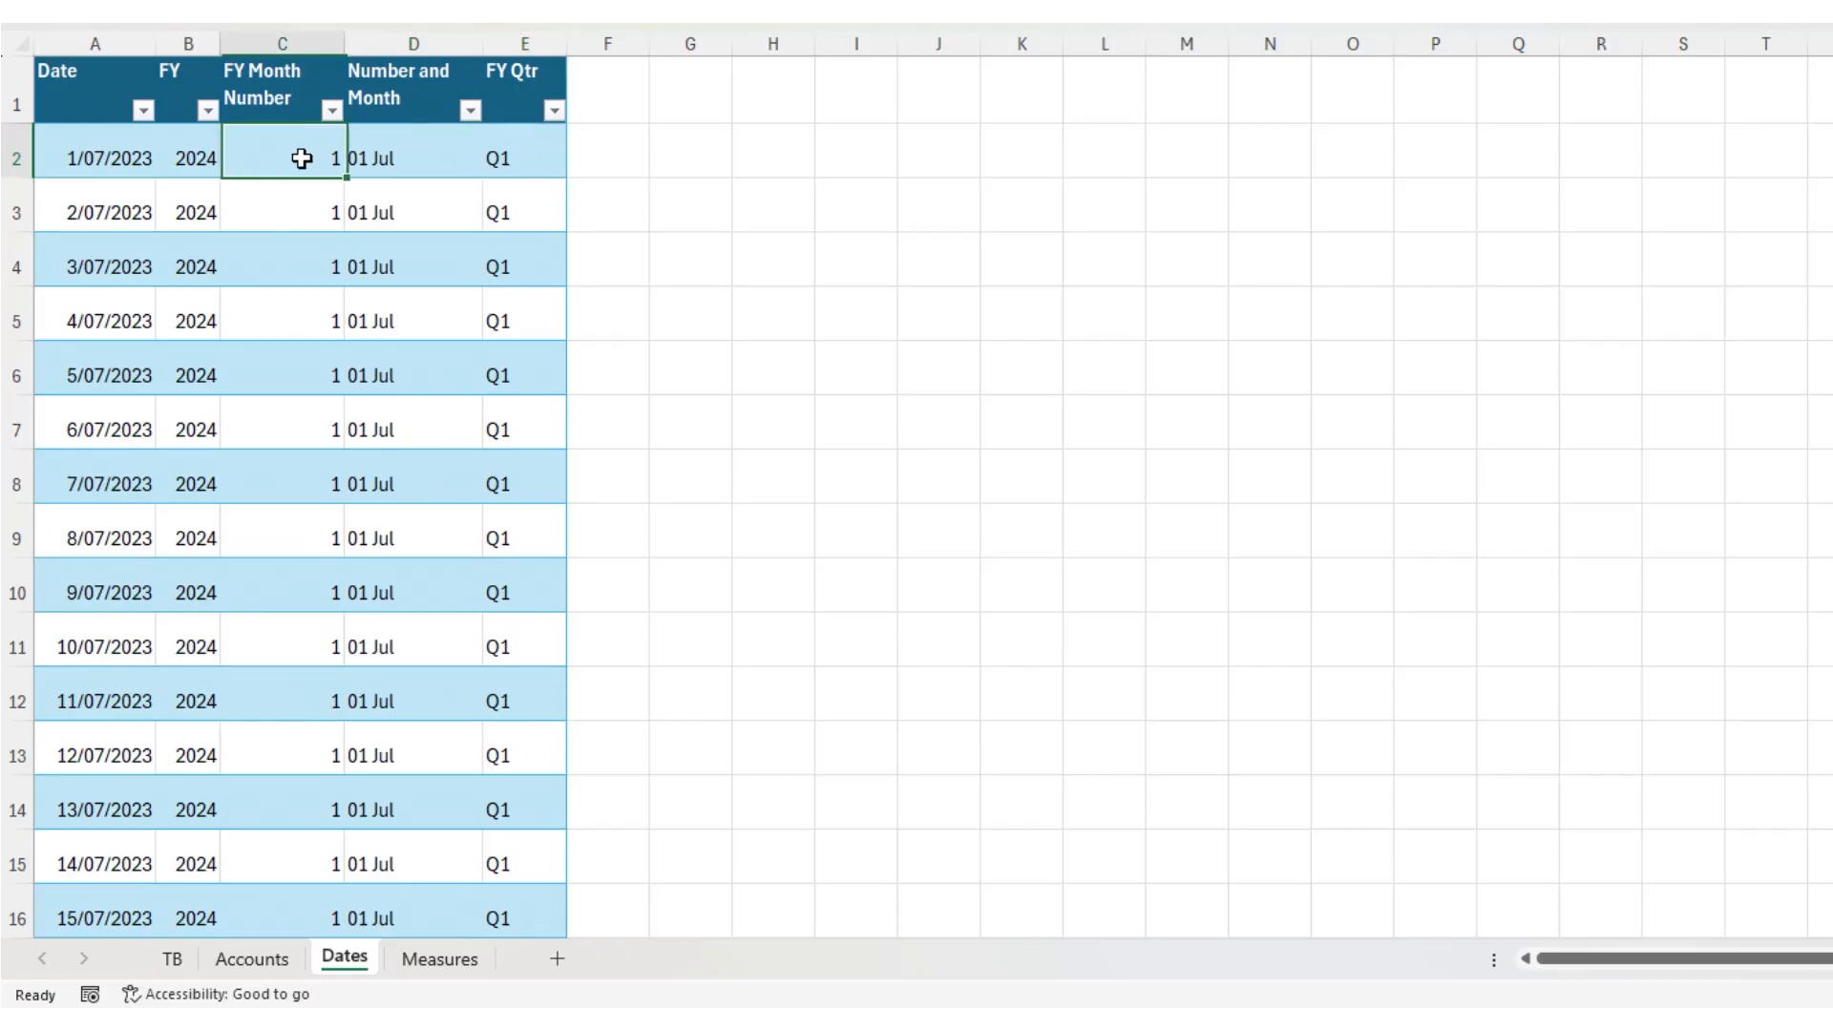
pyautogui.click(195, 156)
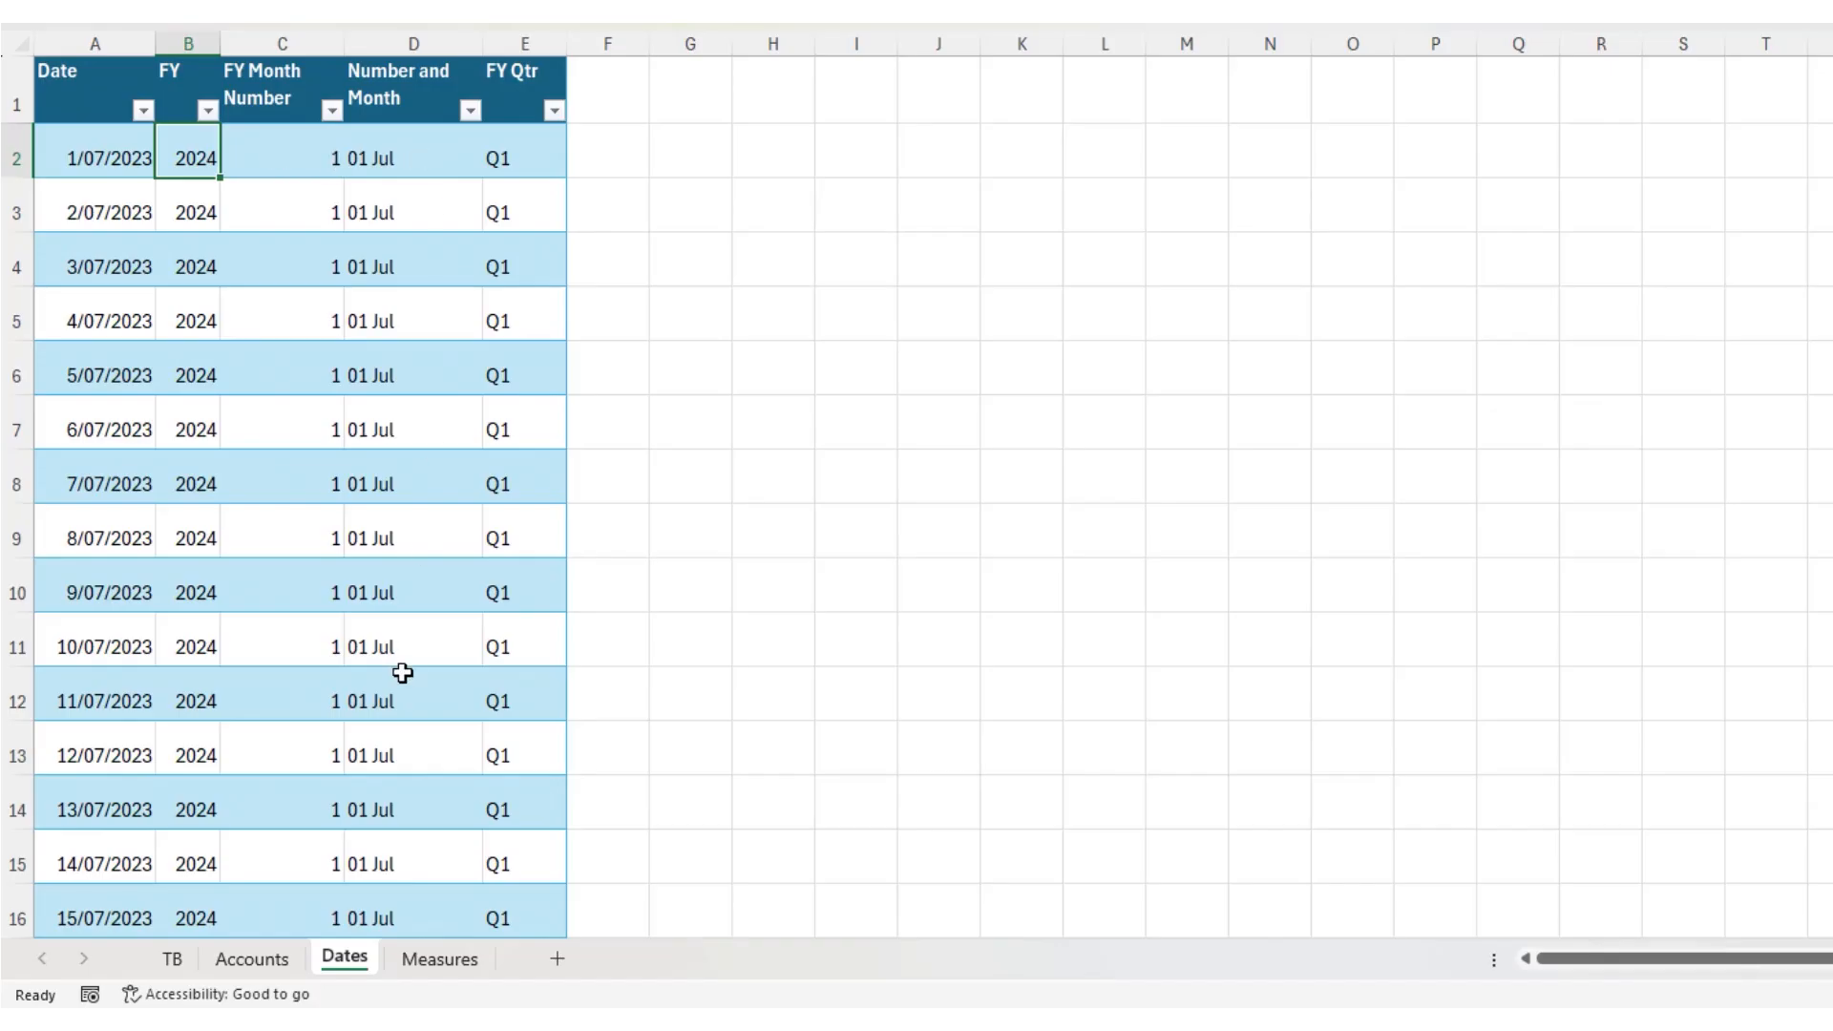
pyautogui.click(82, 163)
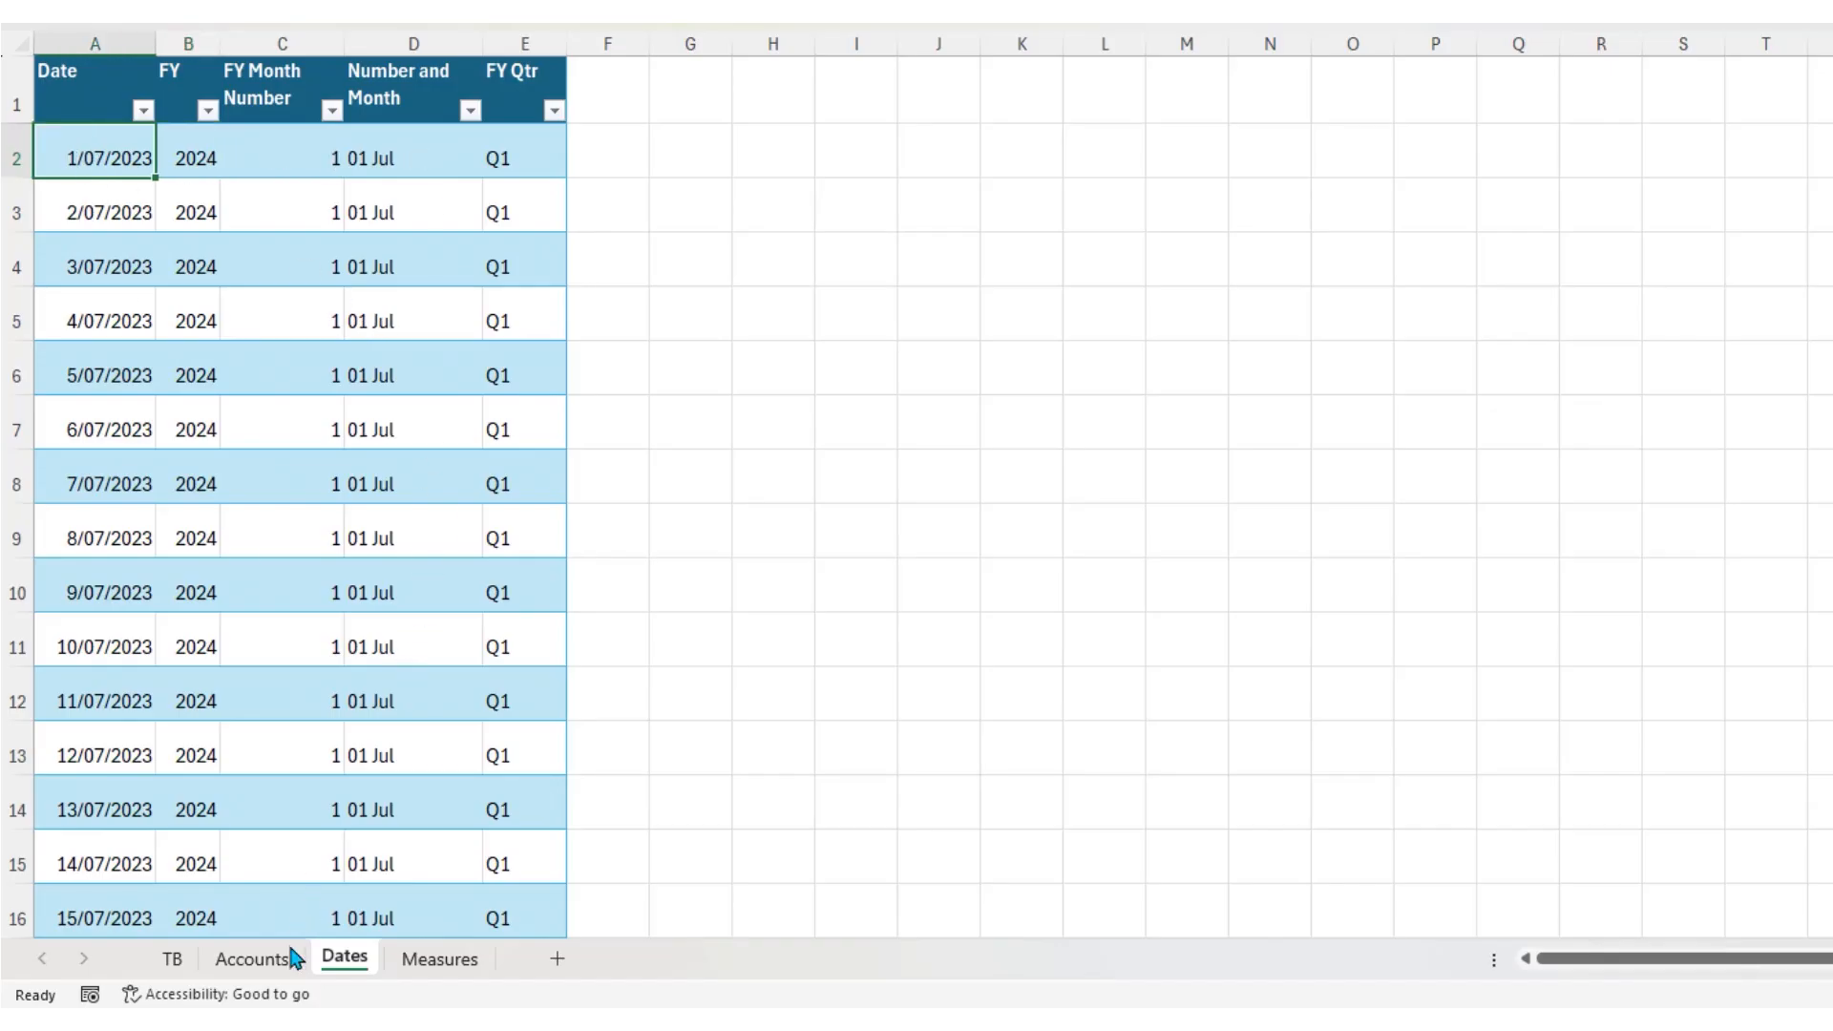
# Check the table names assigned to the tables on the TB, Accounts and Dates sheets
pyautogui.click(172, 958)
pyautogui.click(372, 217)
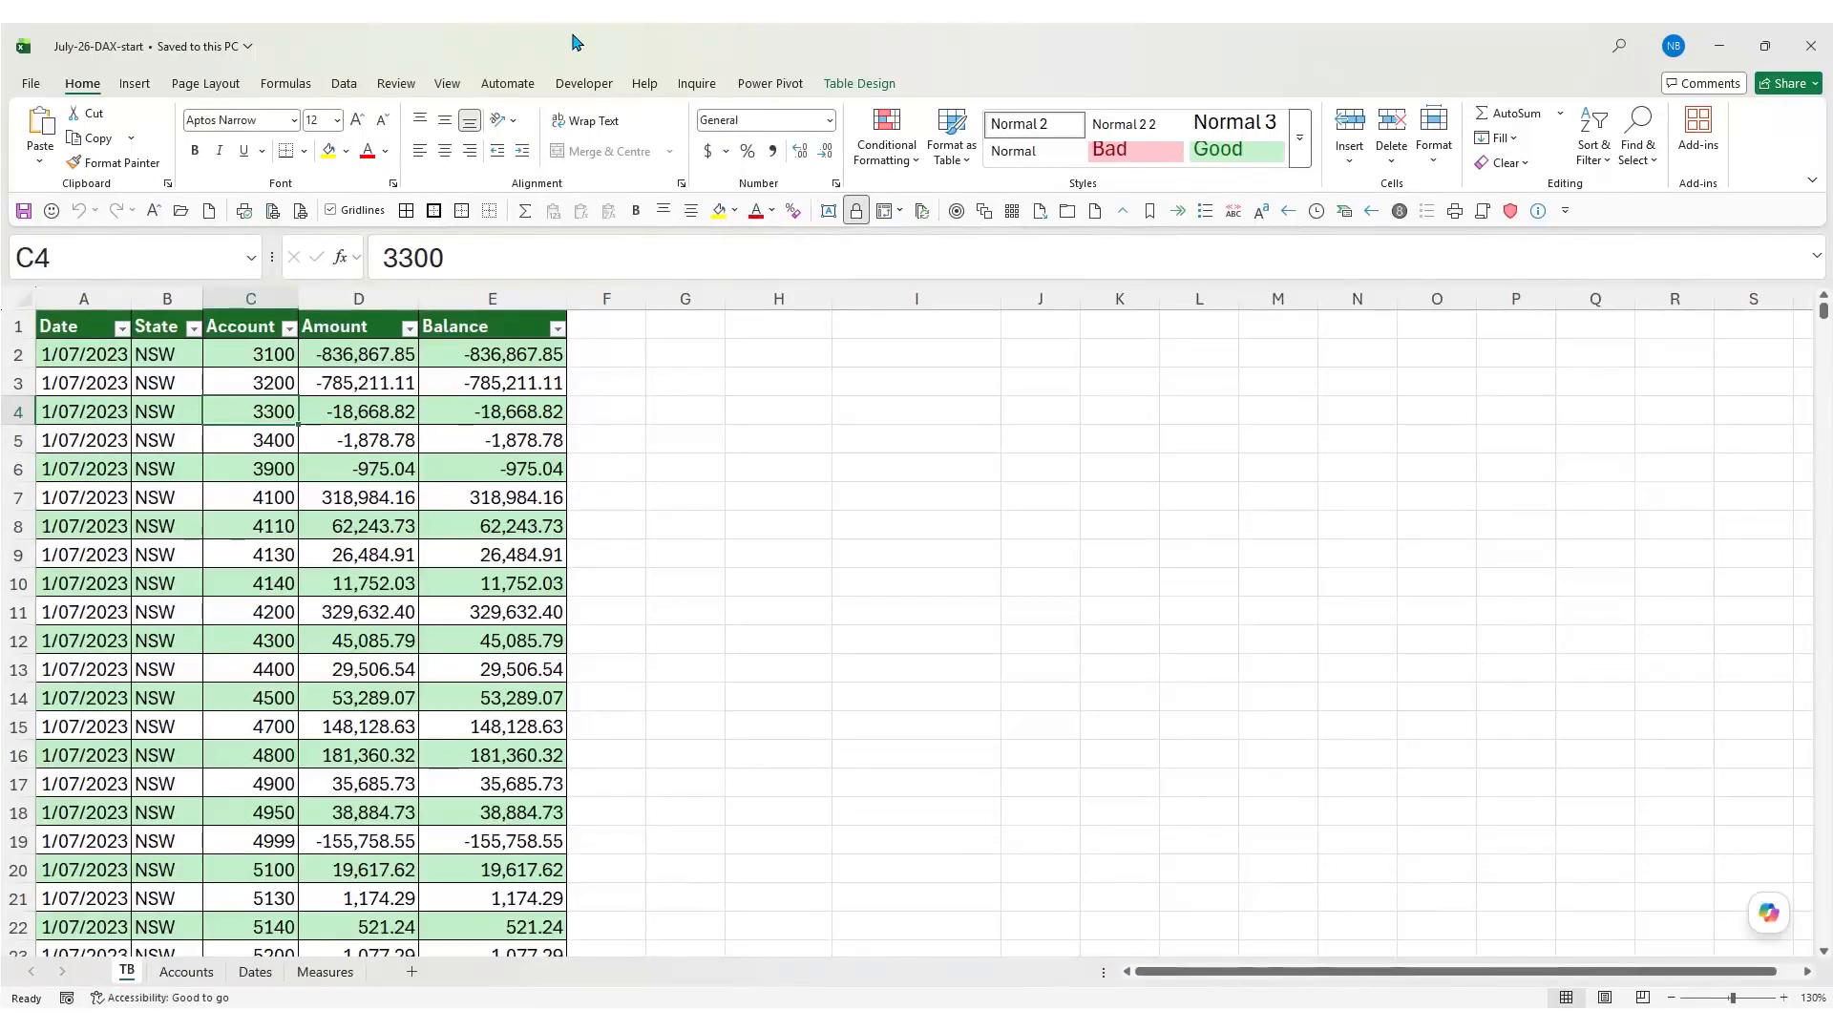
pyautogui.click(767, 84)
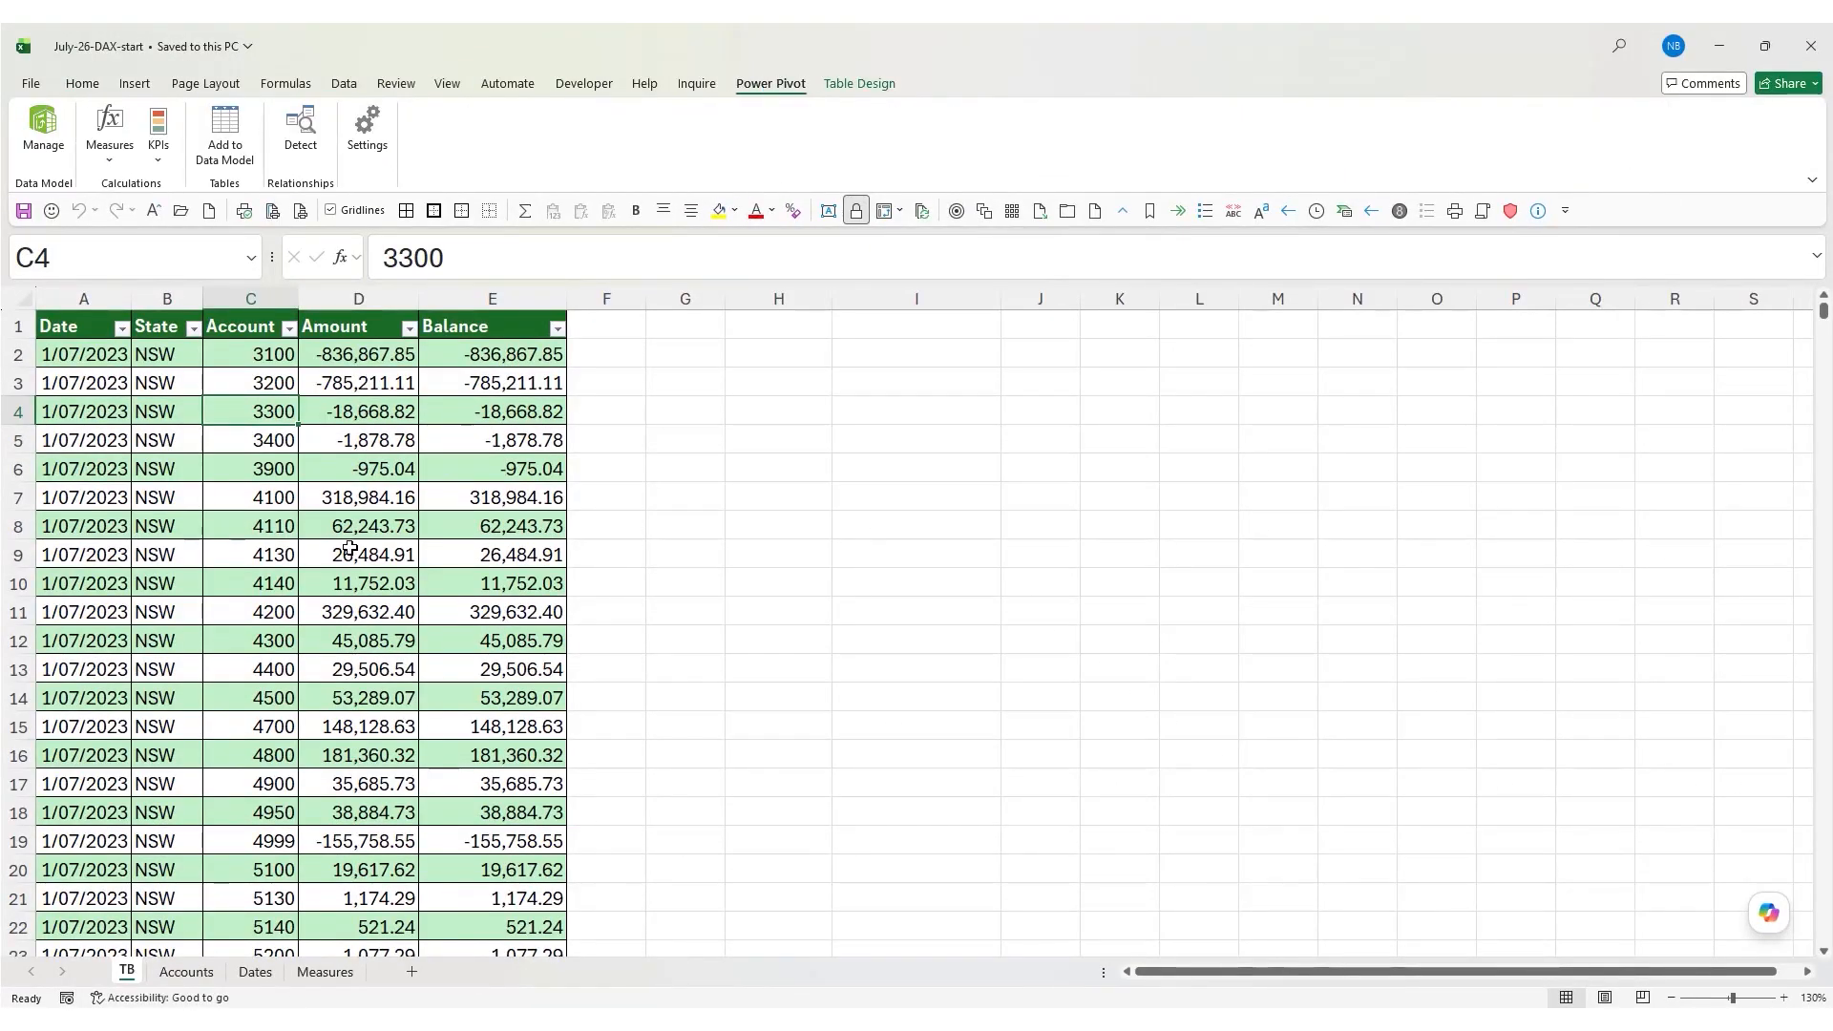
pyautogui.click(105, 358)
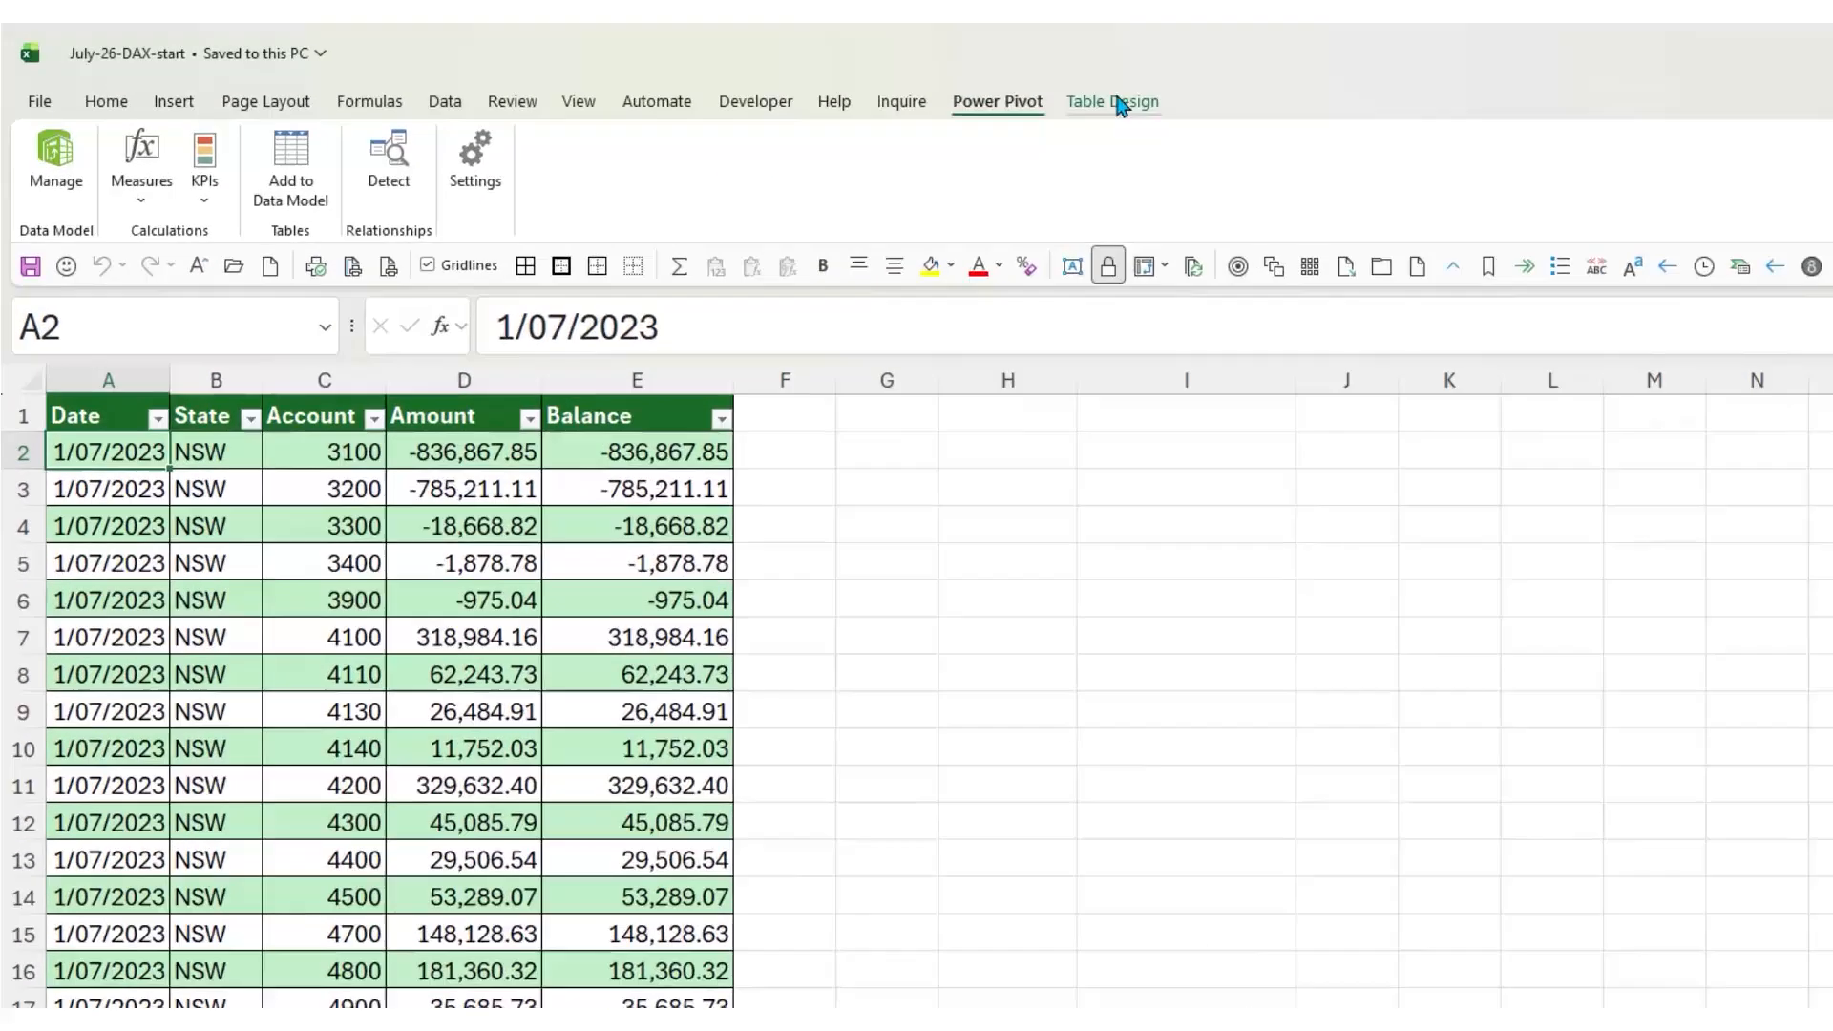
pyautogui.click(1120, 103)
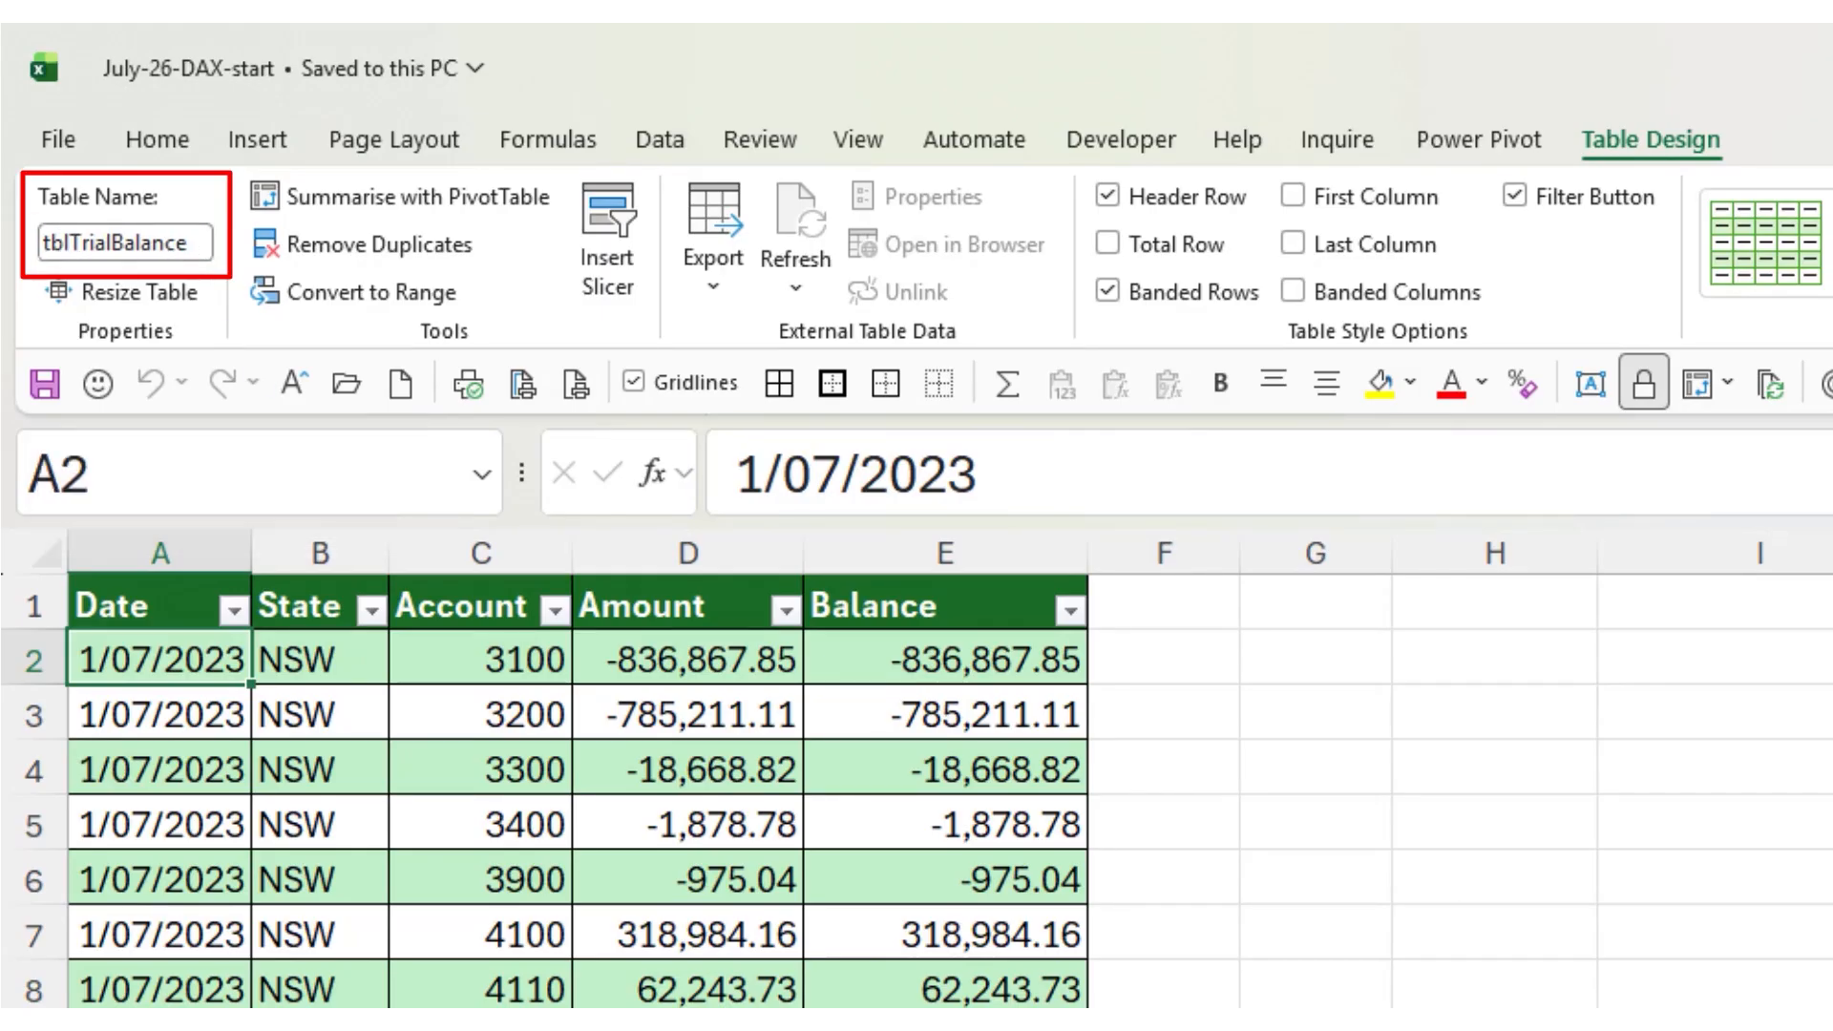
pyautogui.hotkey('ctrl', 'pagedown')
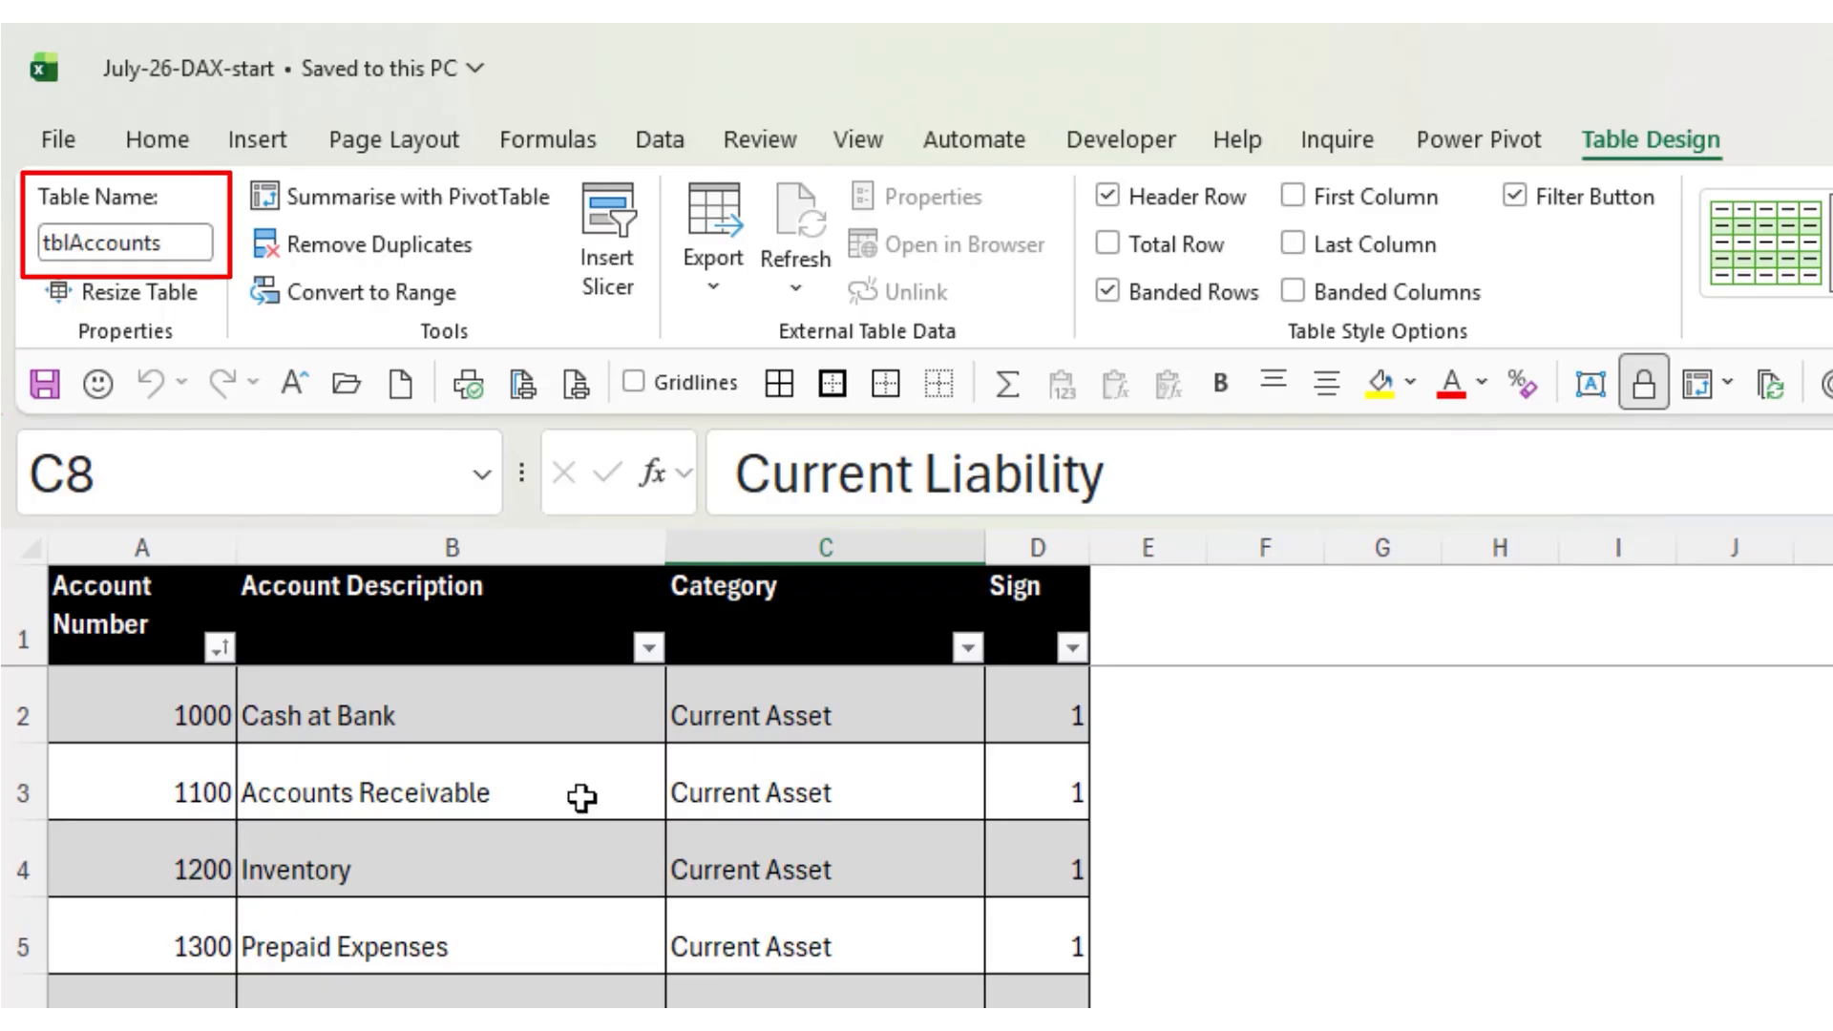
pyautogui.hotkey('ctrl', 'pagedown')
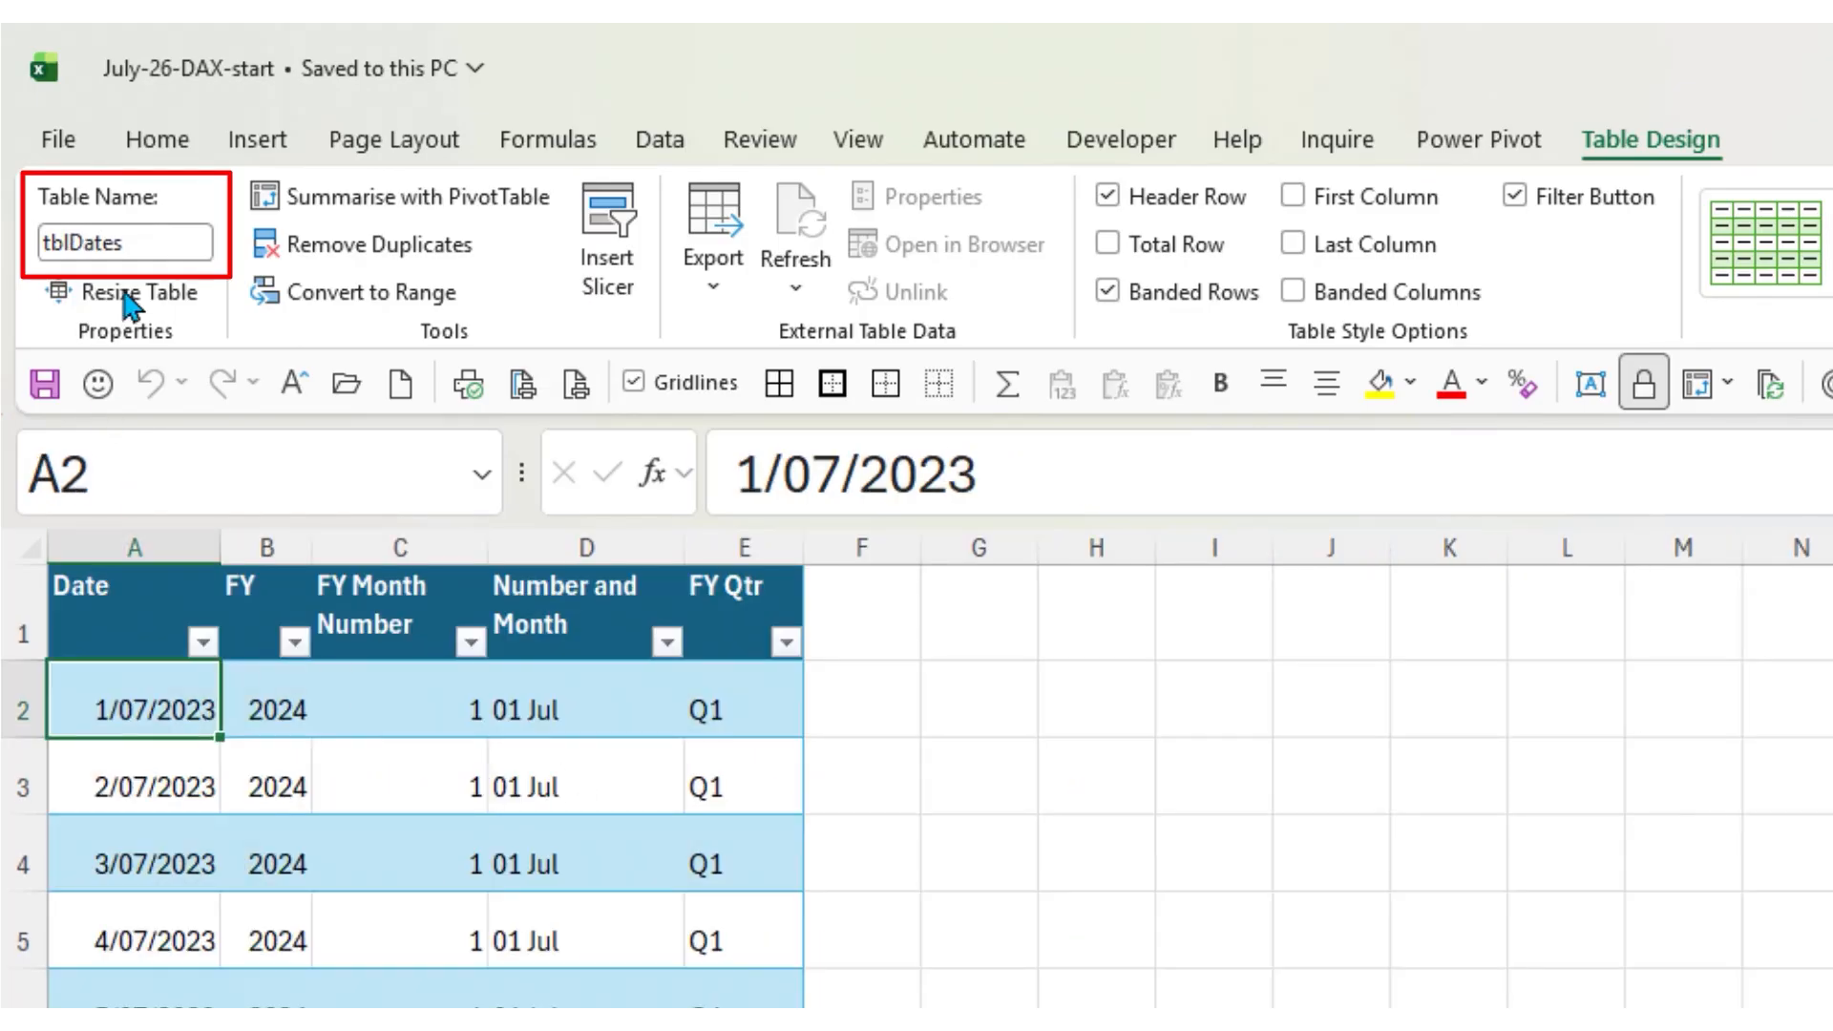
pyautogui.hotkey('ctrl', 'pageup')
pyautogui.hotkey('ctrl', 'pageup')
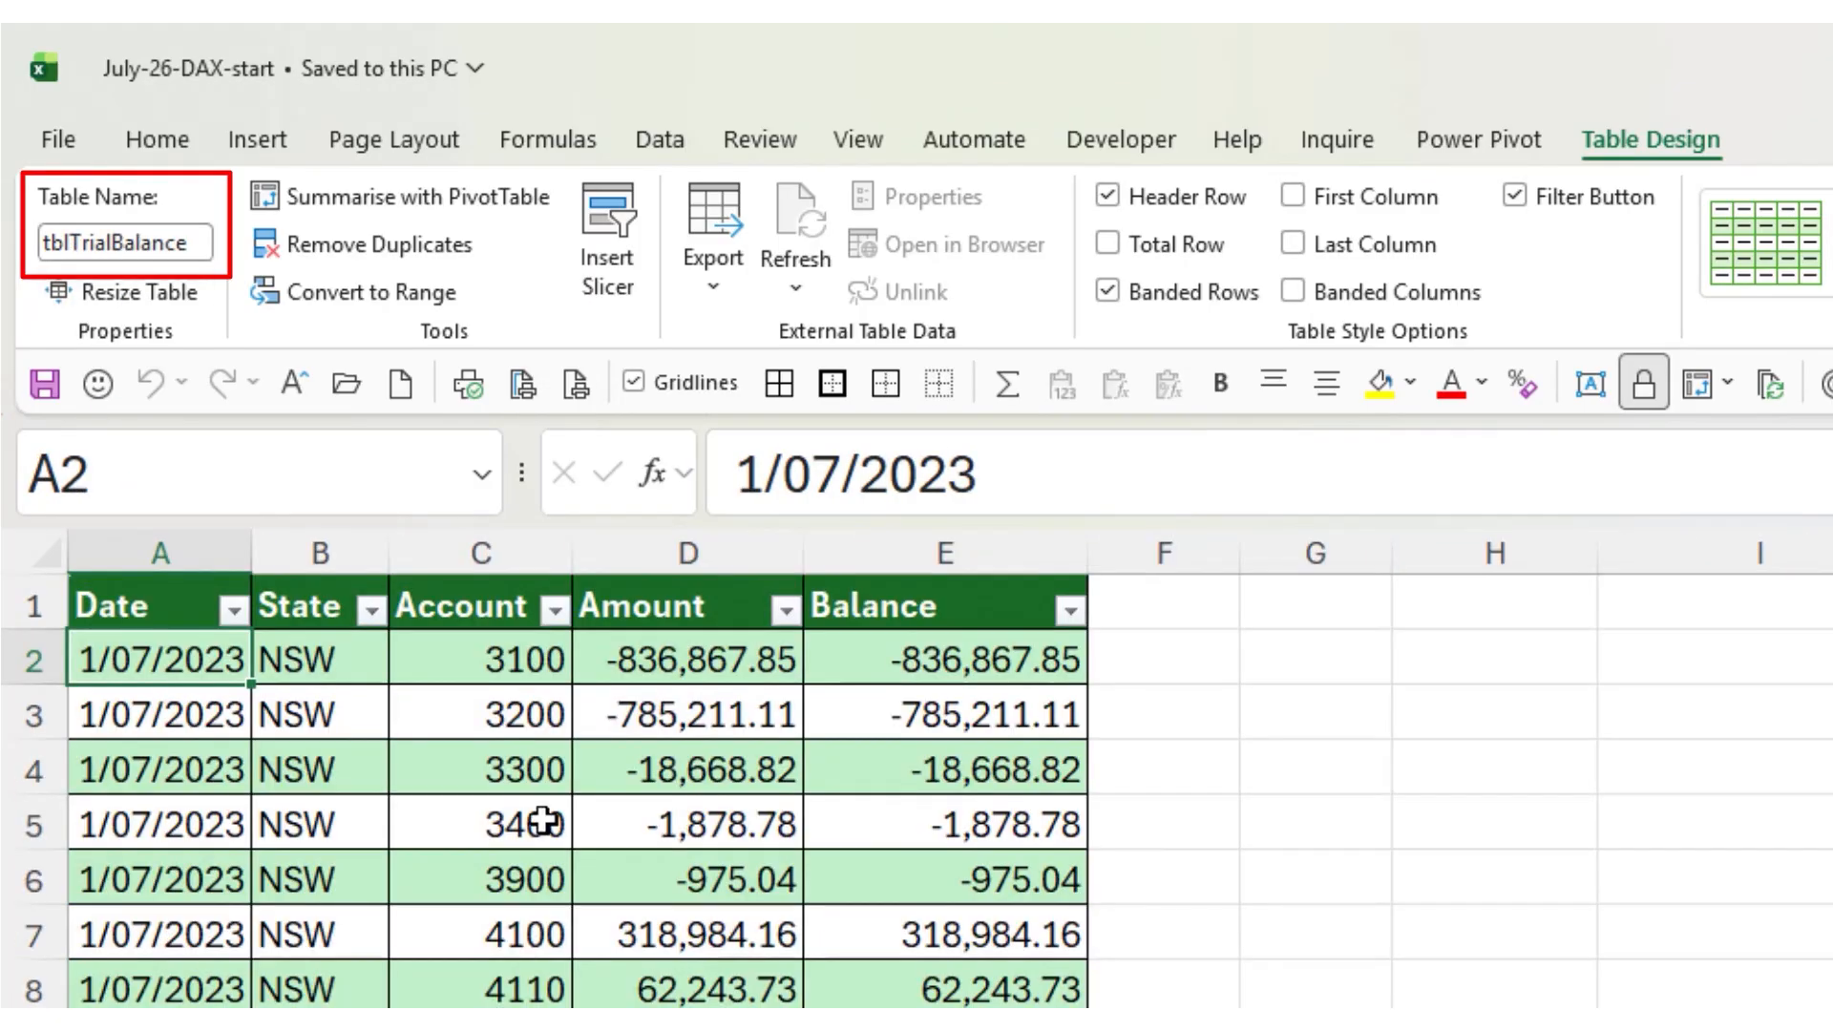
# Add the trial balance table on the TB sheet to the Data Model and move the Power Pivot window off the workbook
pyautogui.click(497, 723)
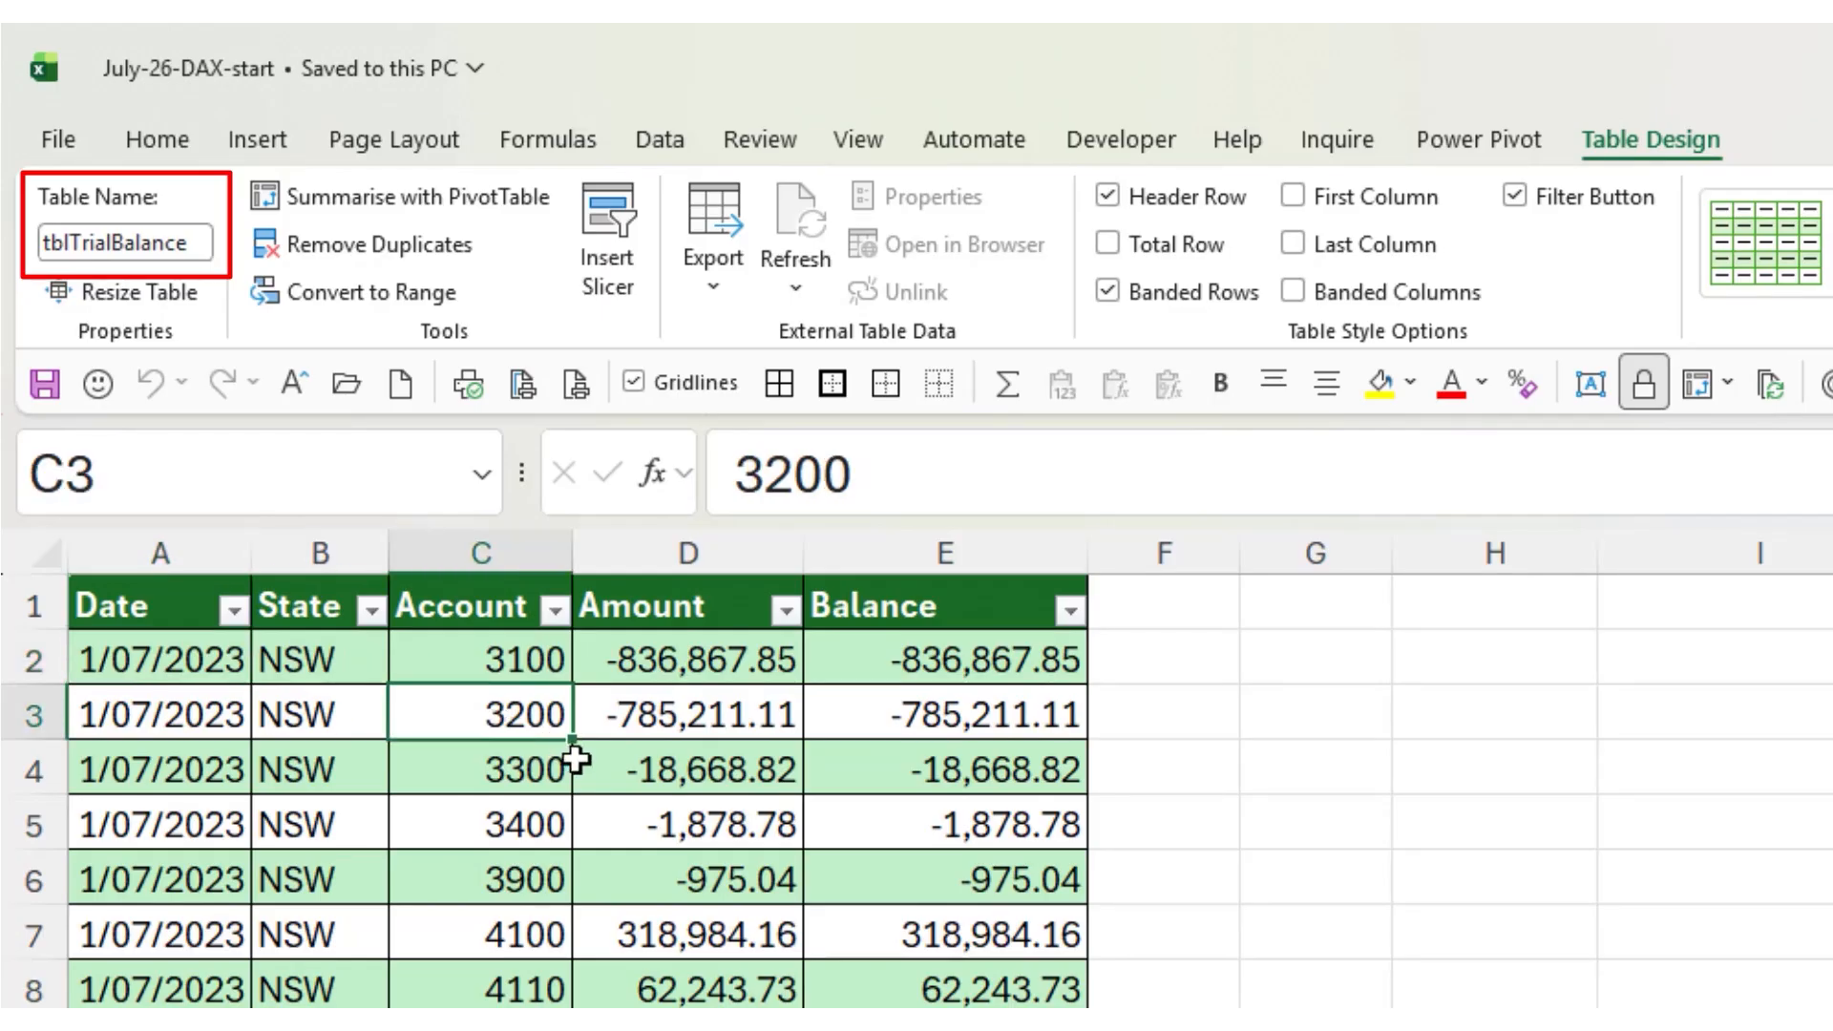
pyautogui.click(657, 716)
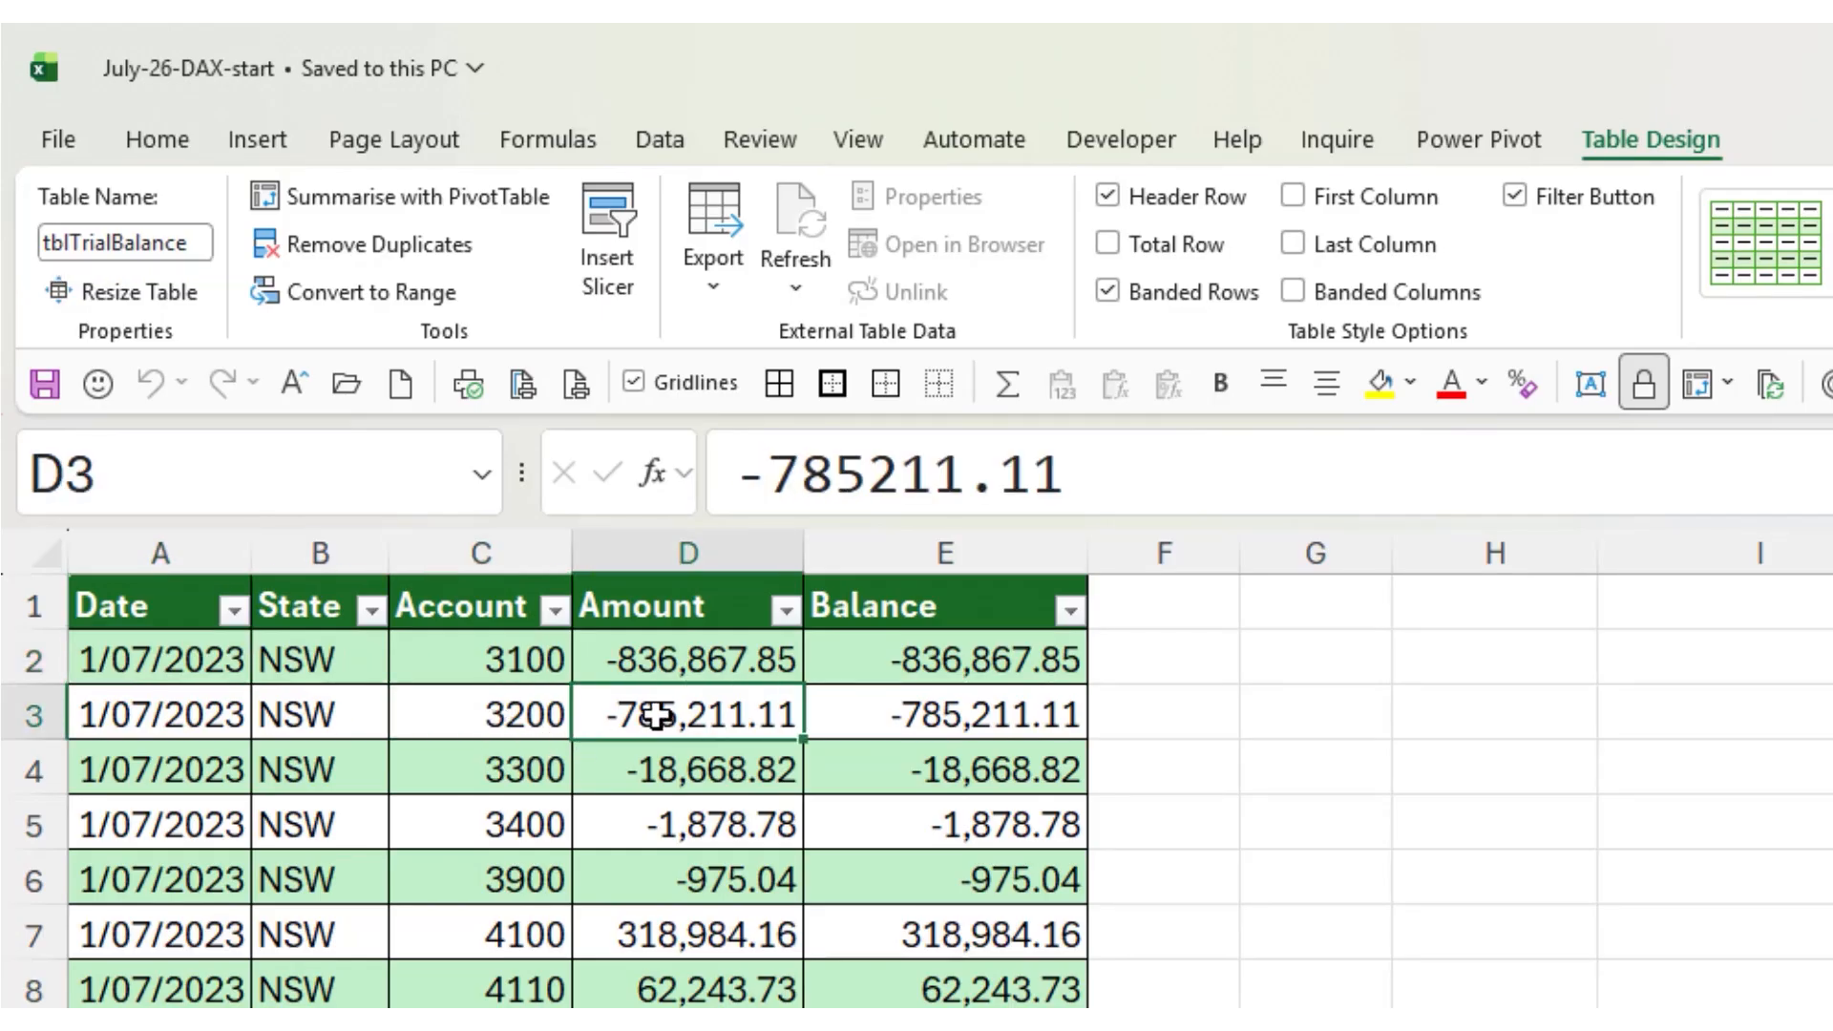
pyautogui.click(1443, 141)
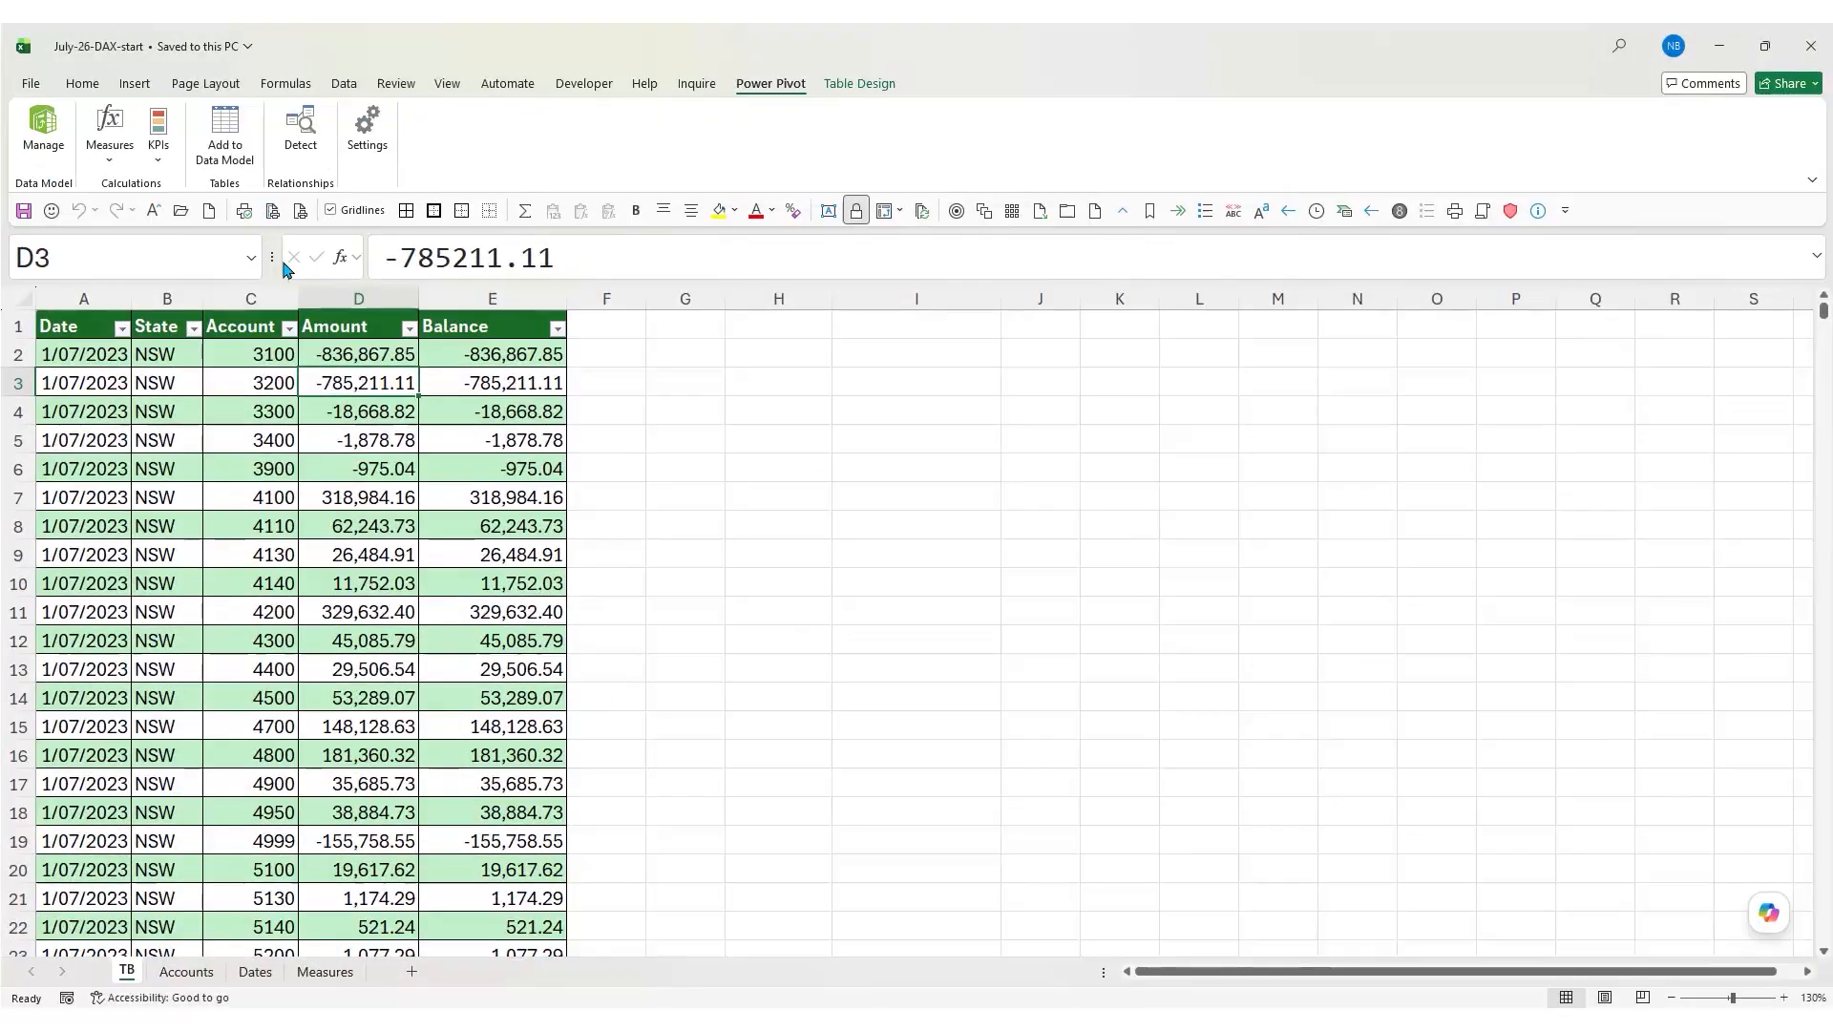
pyautogui.click(226, 138)
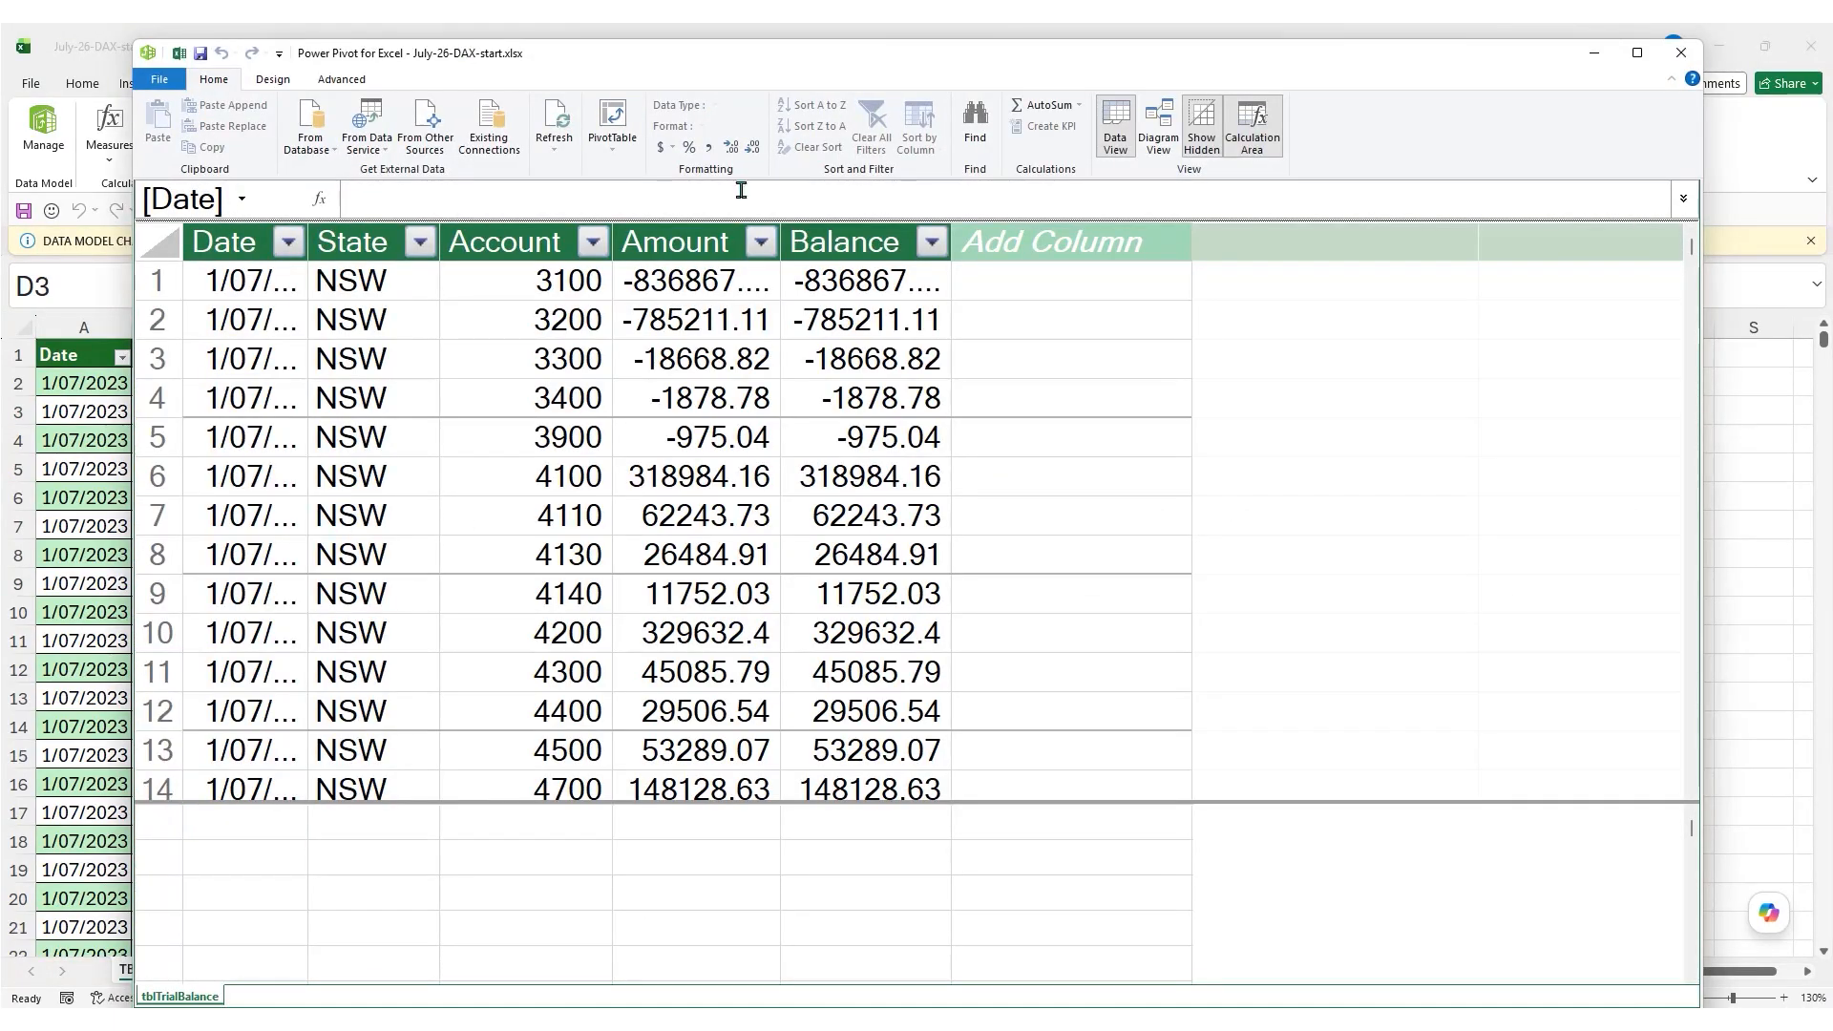
pyautogui.moveTo(845, 55); pyautogui.dragTo(787, 70)
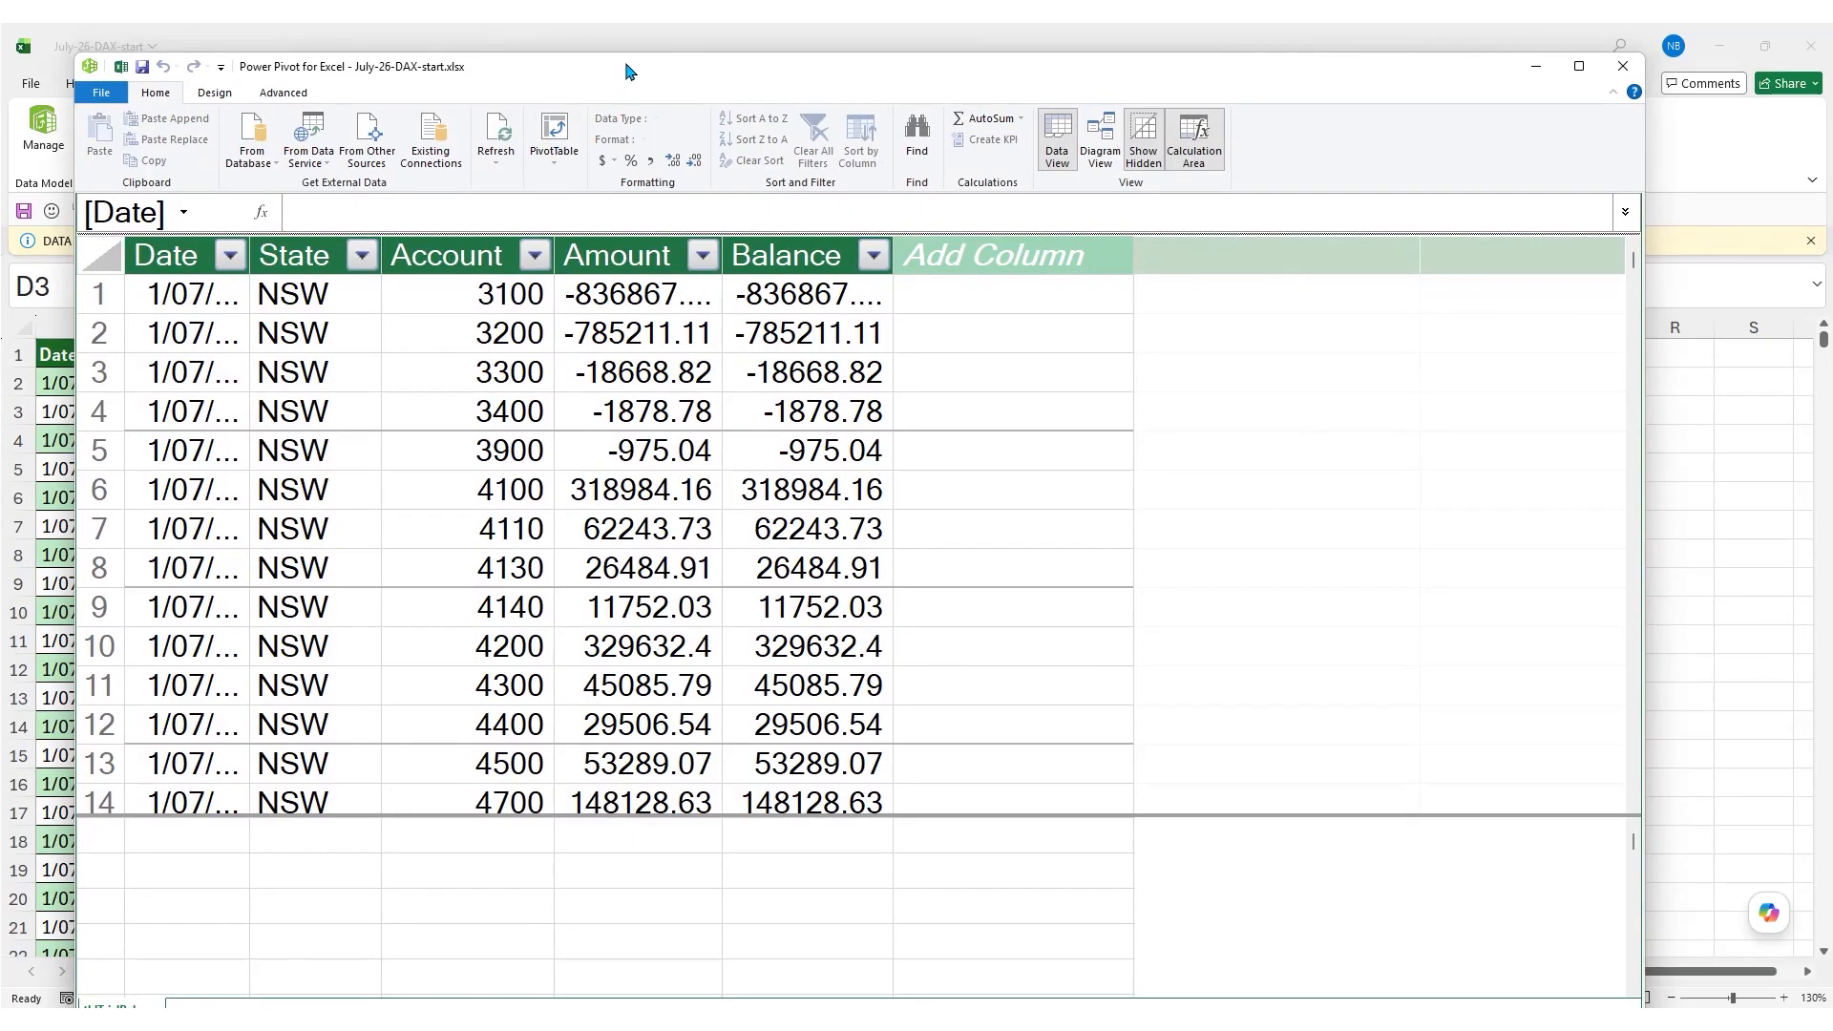
pyautogui.moveTo(631, 76); pyautogui.dragTo(1832, 90)
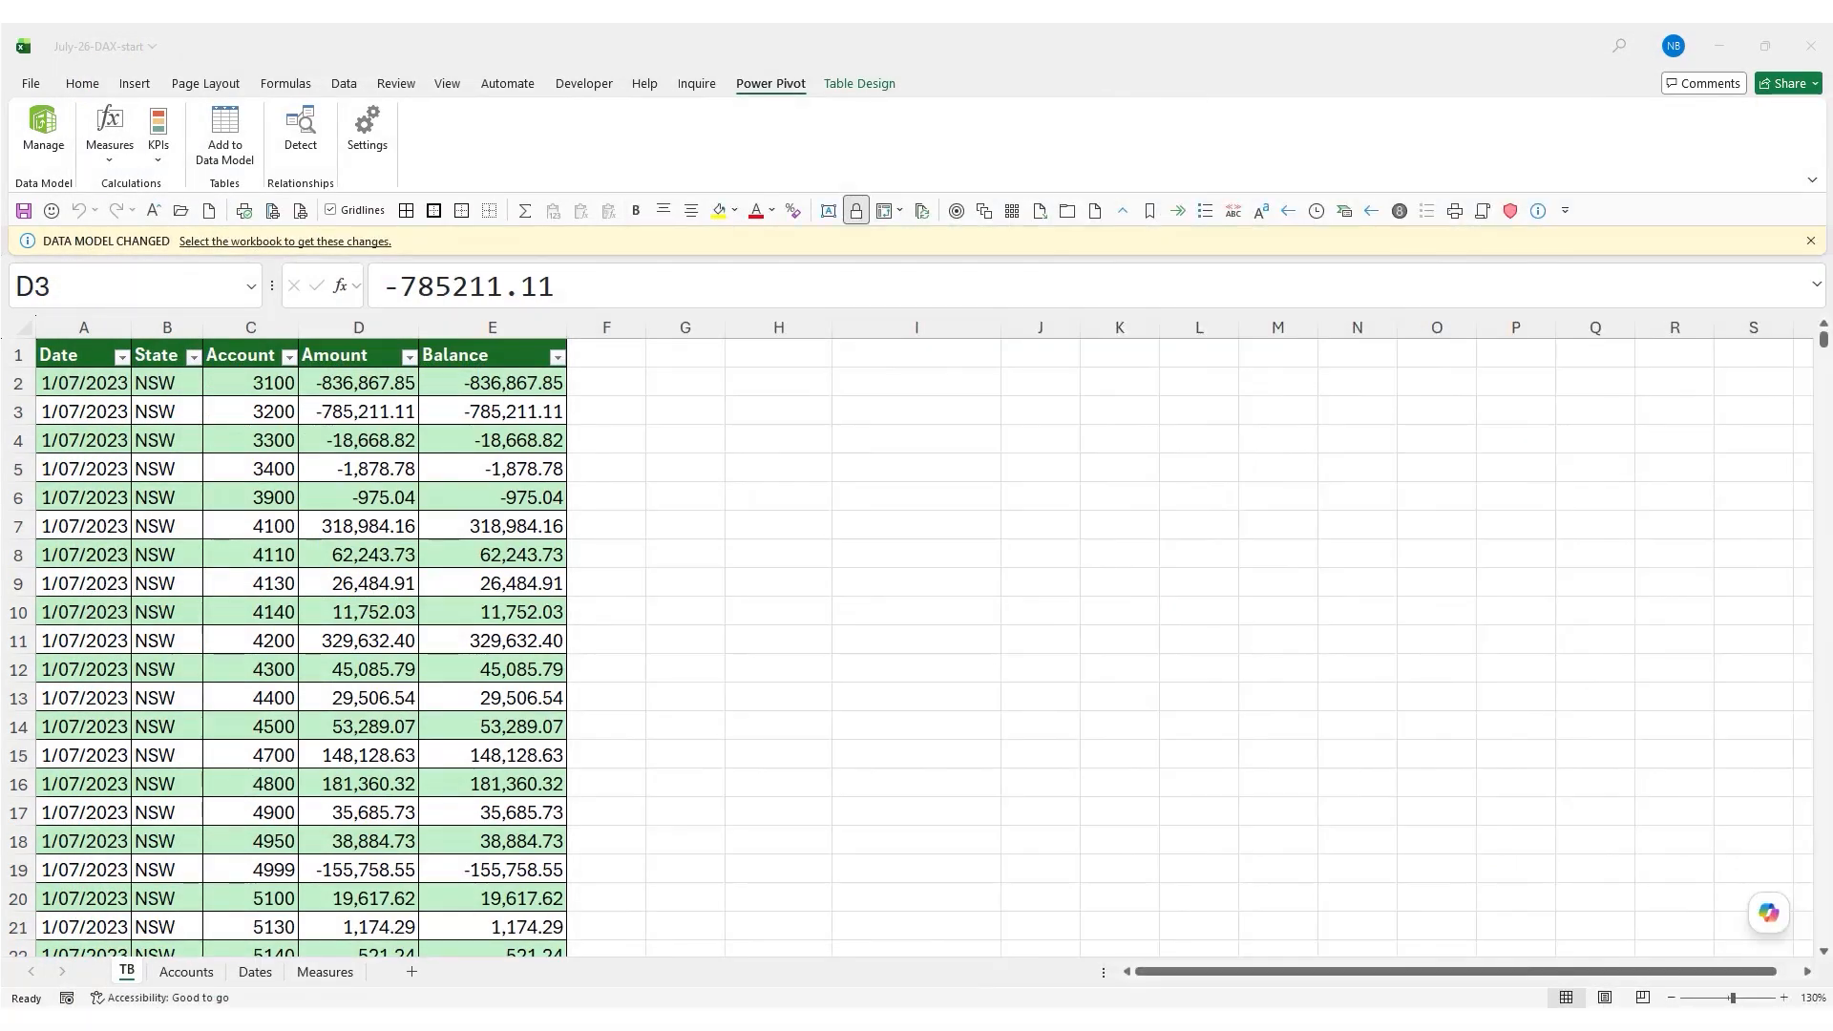
# Add the table on the Accounts sheet to the Data Model
pyautogui.click(195, 988)
pyautogui.click(176, 971)
pyautogui.click(253, 420)
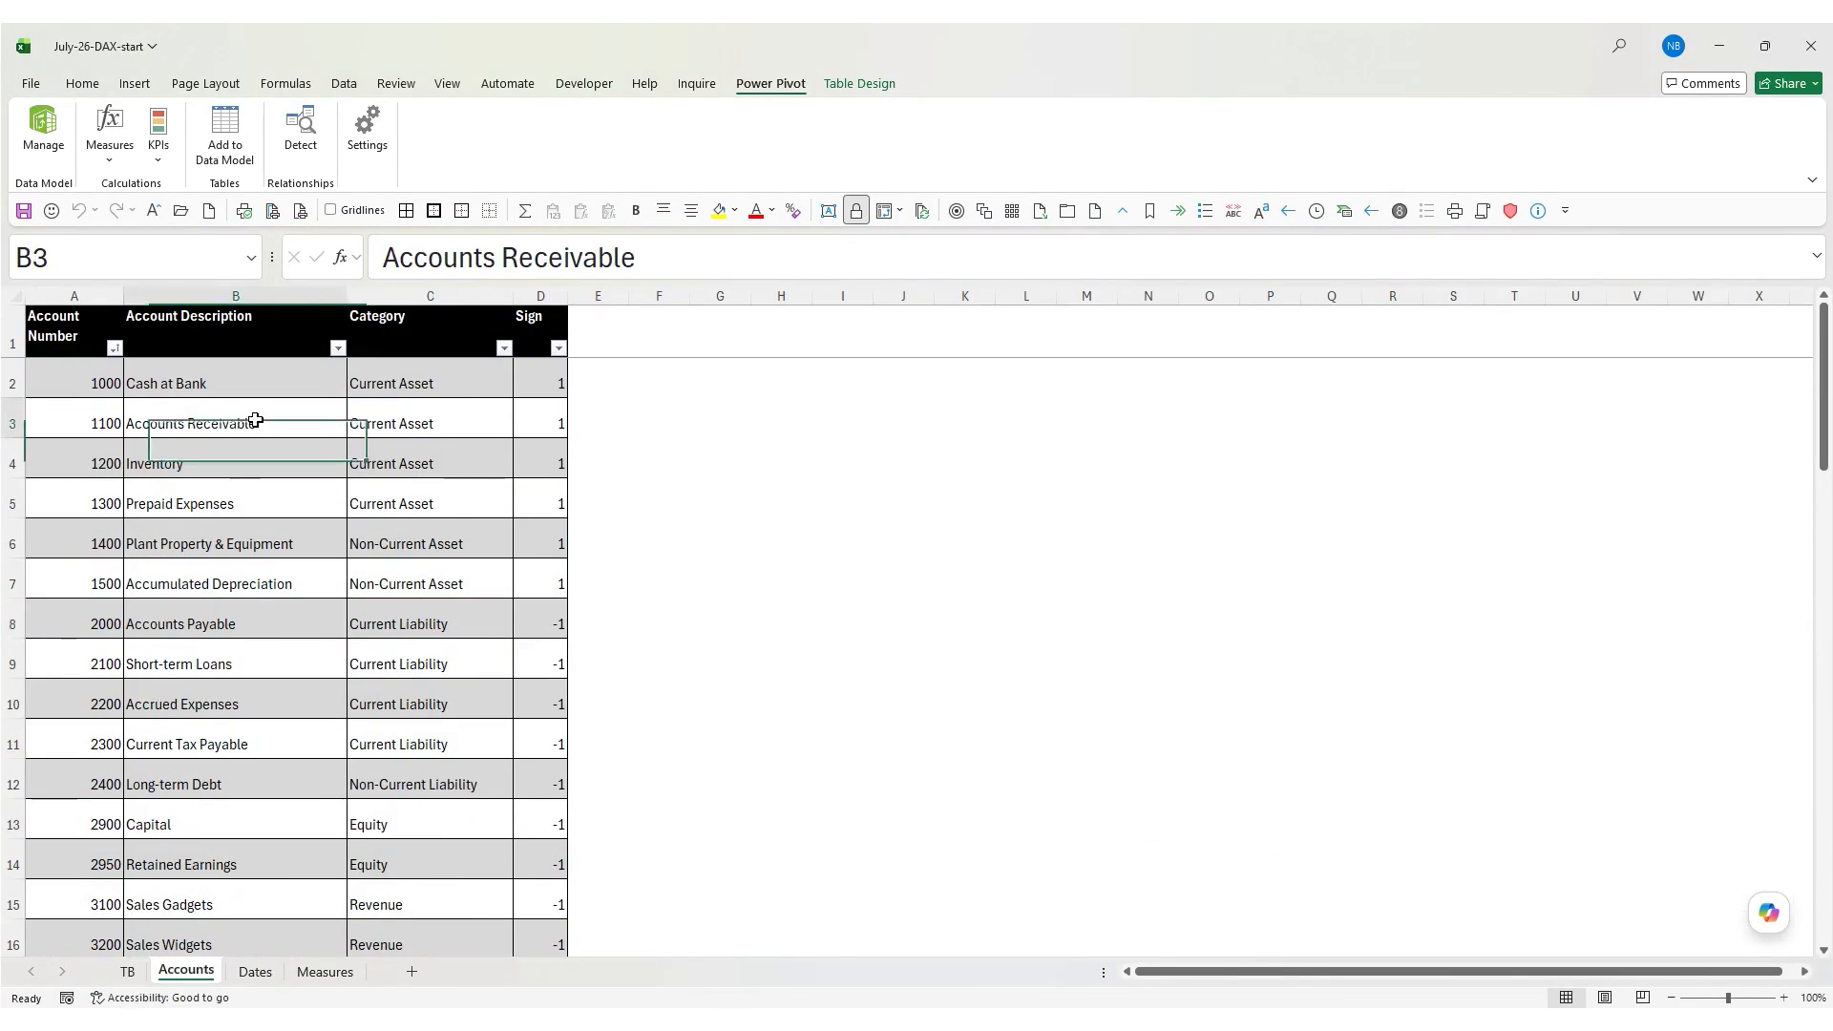
pyautogui.click(221, 137)
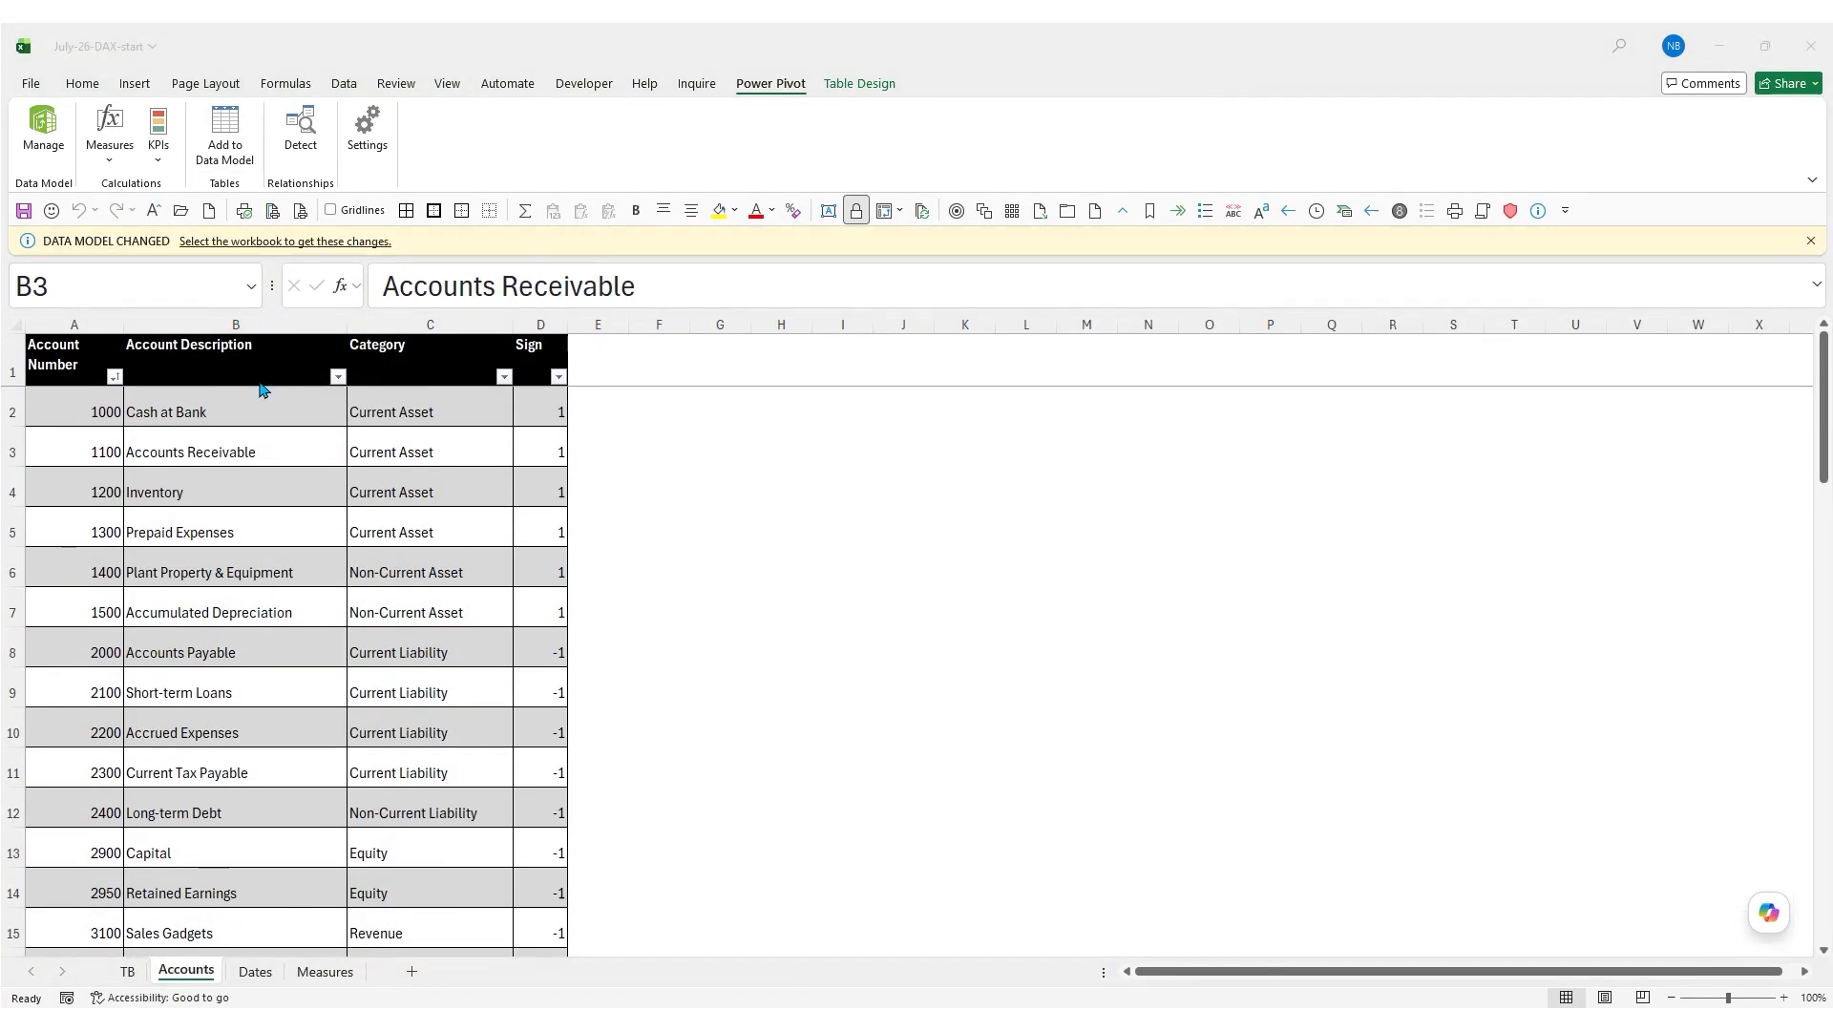
# Add the dates table on the Dates sheet to the Data Model and maximize the Power Pivot window
pyautogui.click(255, 972)
pyautogui.click(247, 381)
pyautogui.click(67, 380)
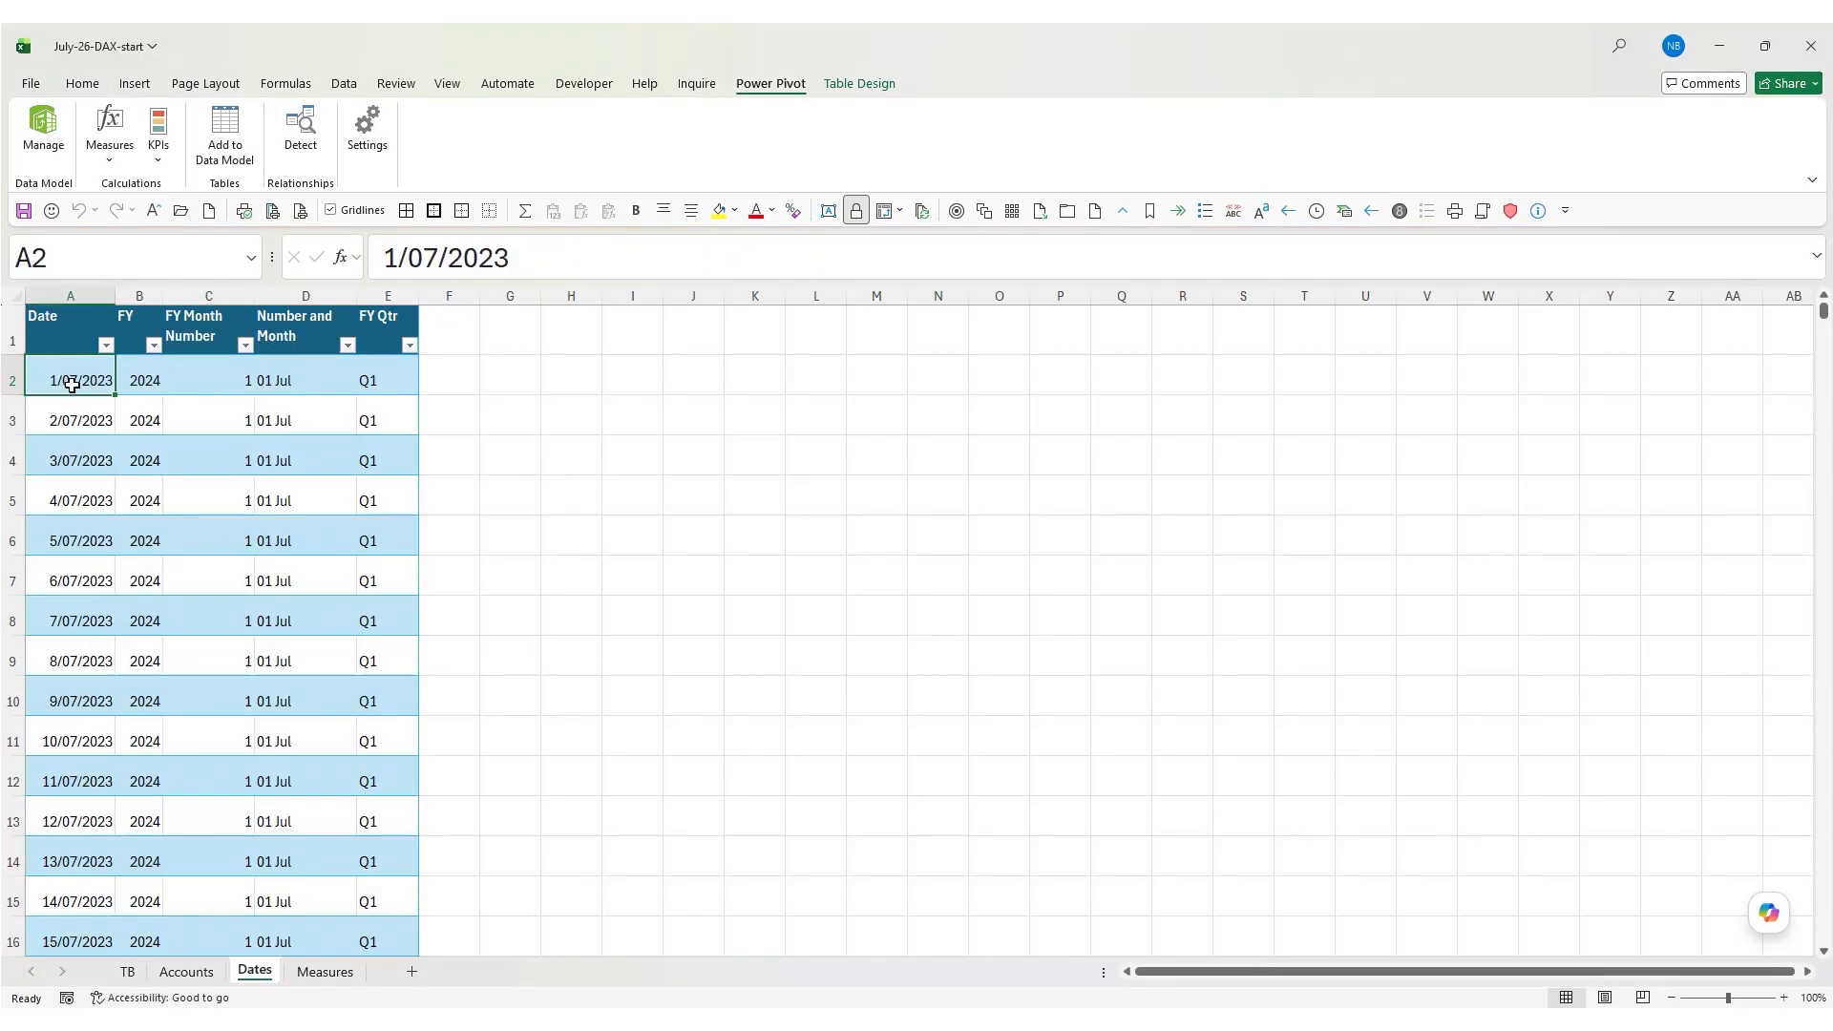
pyautogui.click(227, 134)
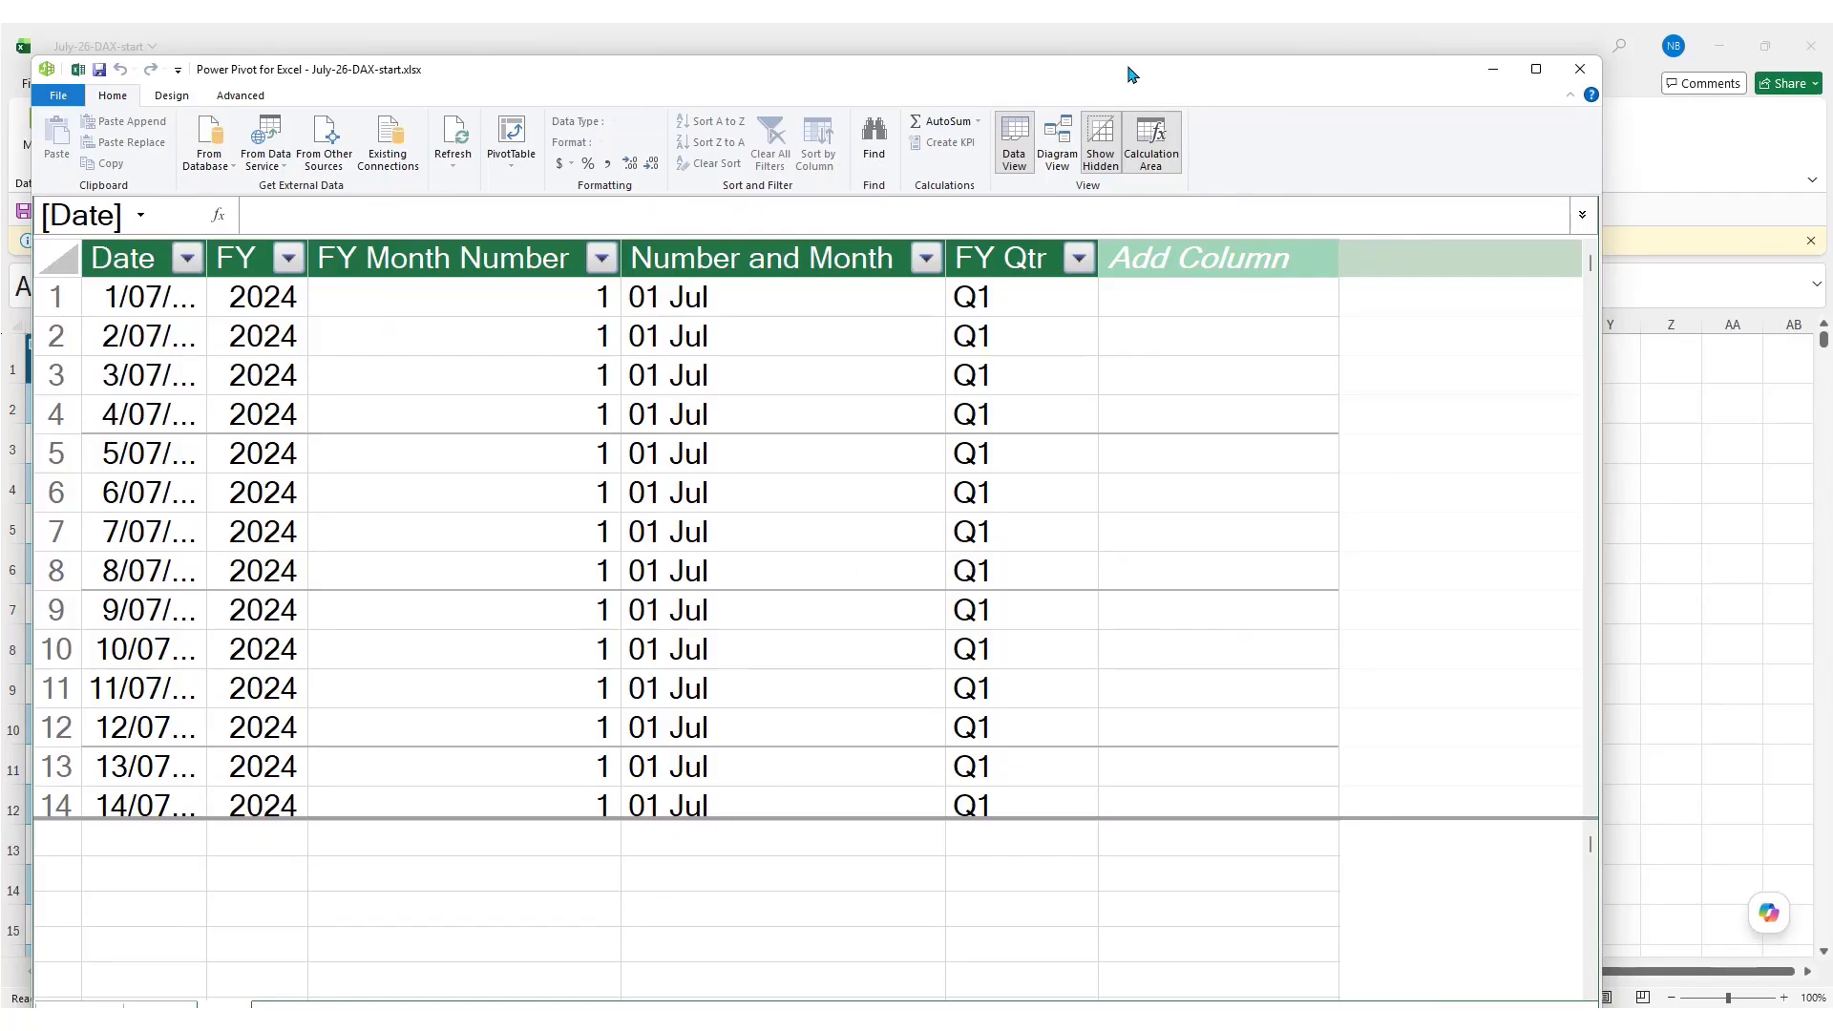
pyautogui.click(1536, 69)
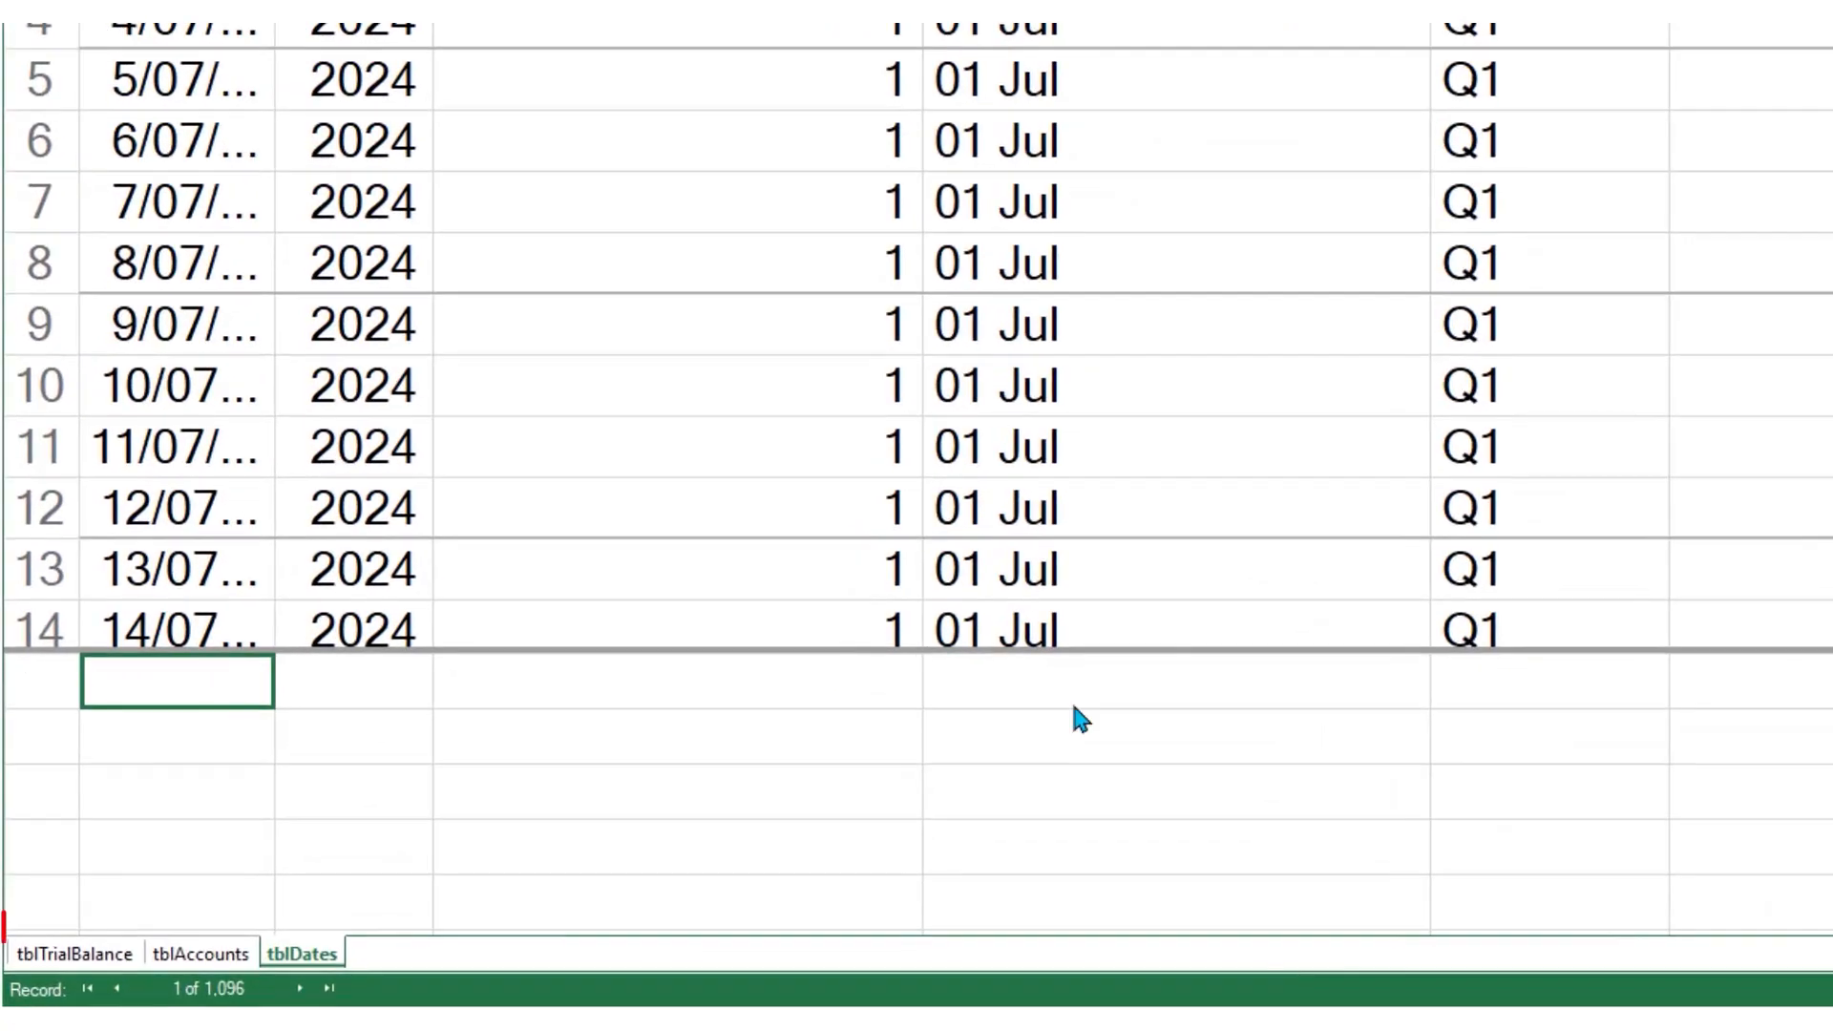
# Look through the tblTrialBalance, tblAccounts and tblDates tables loaded in the Data Model
pyautogui.click(76, 952)
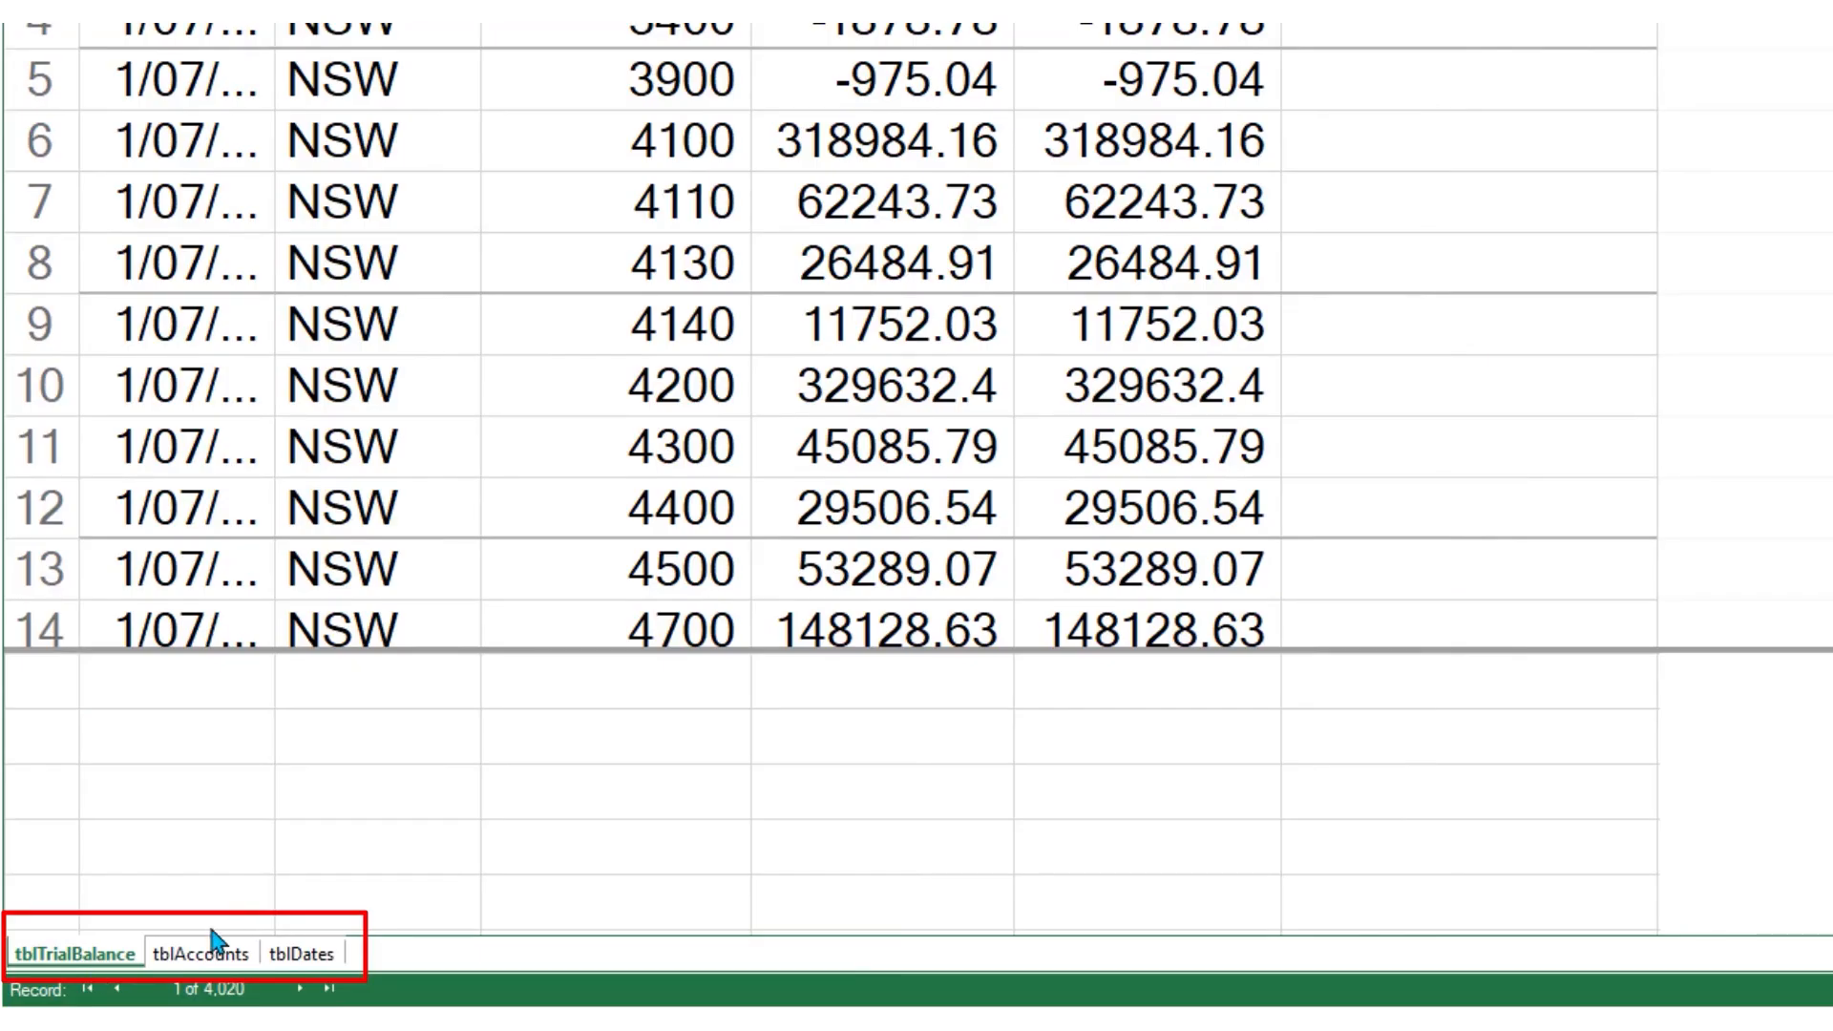
pyautogui.click(183, 954)
pyautogui.click(304, 955)
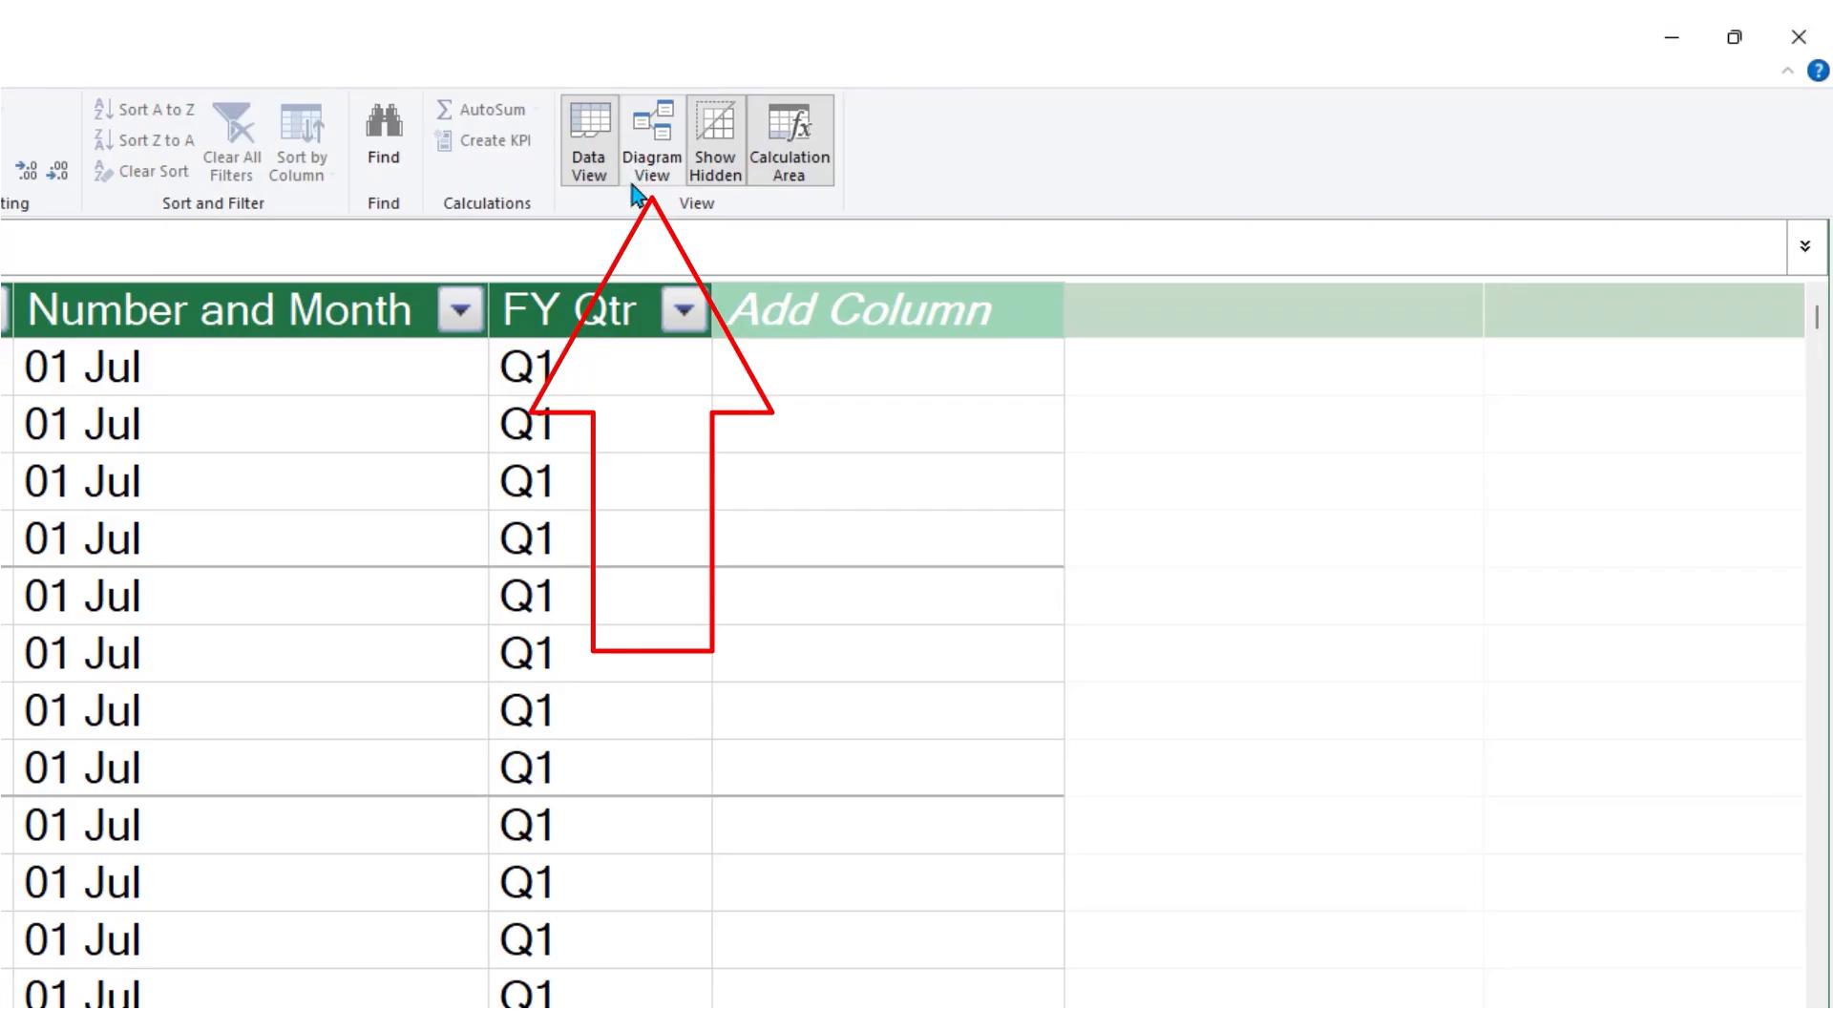
# Show the Data Model in Diagram View and resize the three table boxes to reveal their fields
pyautogui.click(653, 151)
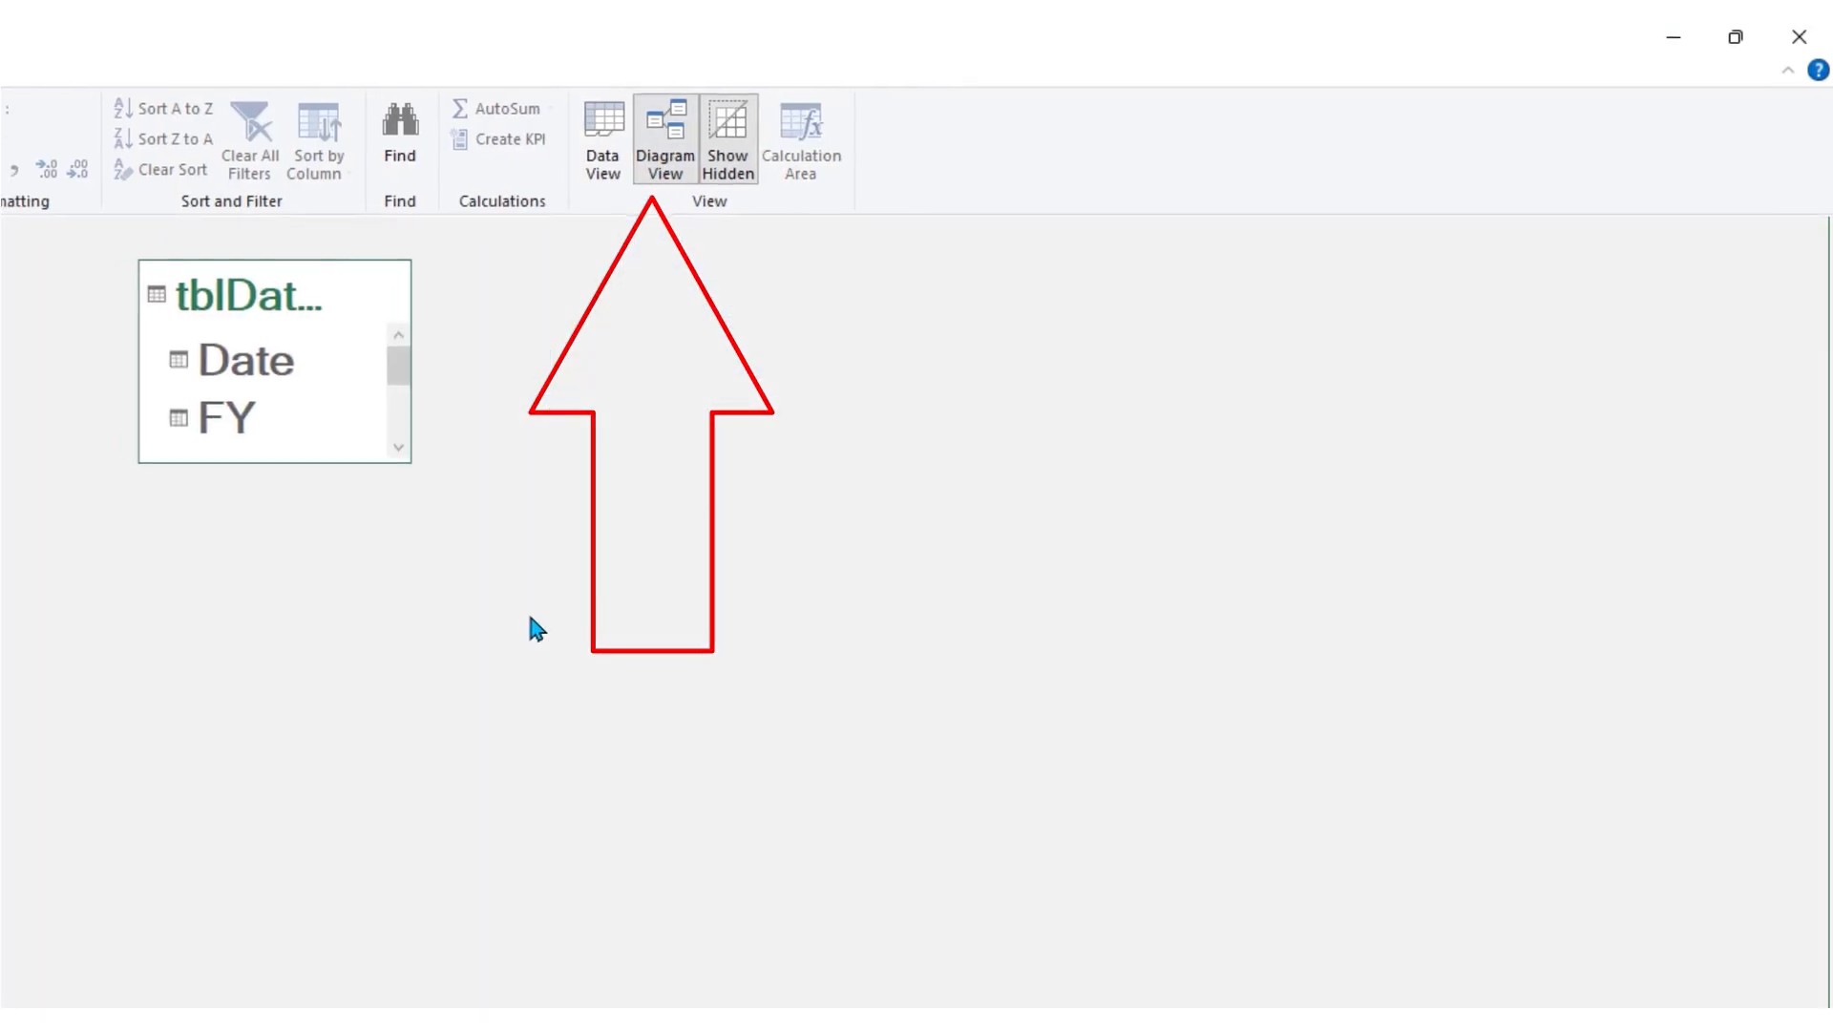
pyautogui.moveTo(152, 330); pyautogui.dragTo(197, 626)
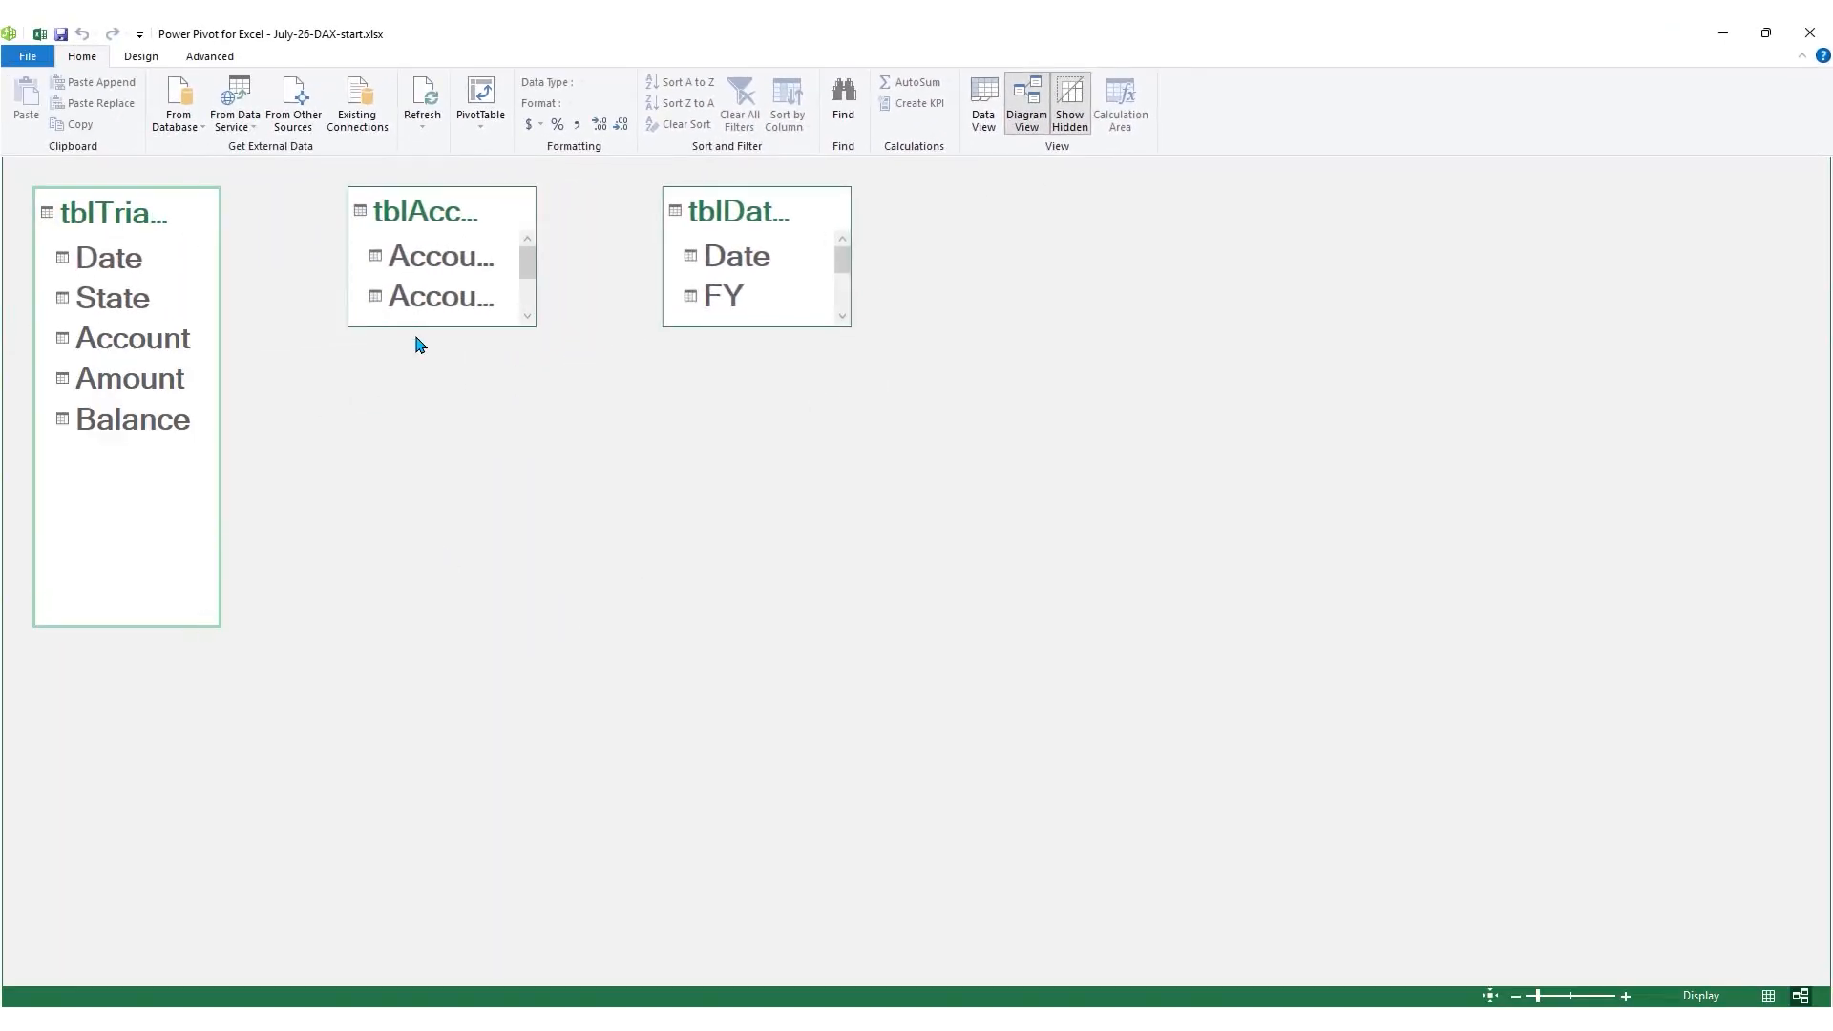
pyautogui.moveTo(434, 330); pyautogui.dragTo(468, 439)
pyautogui.moveTo(103, 628); pyautogui.dragTo(213, 477)
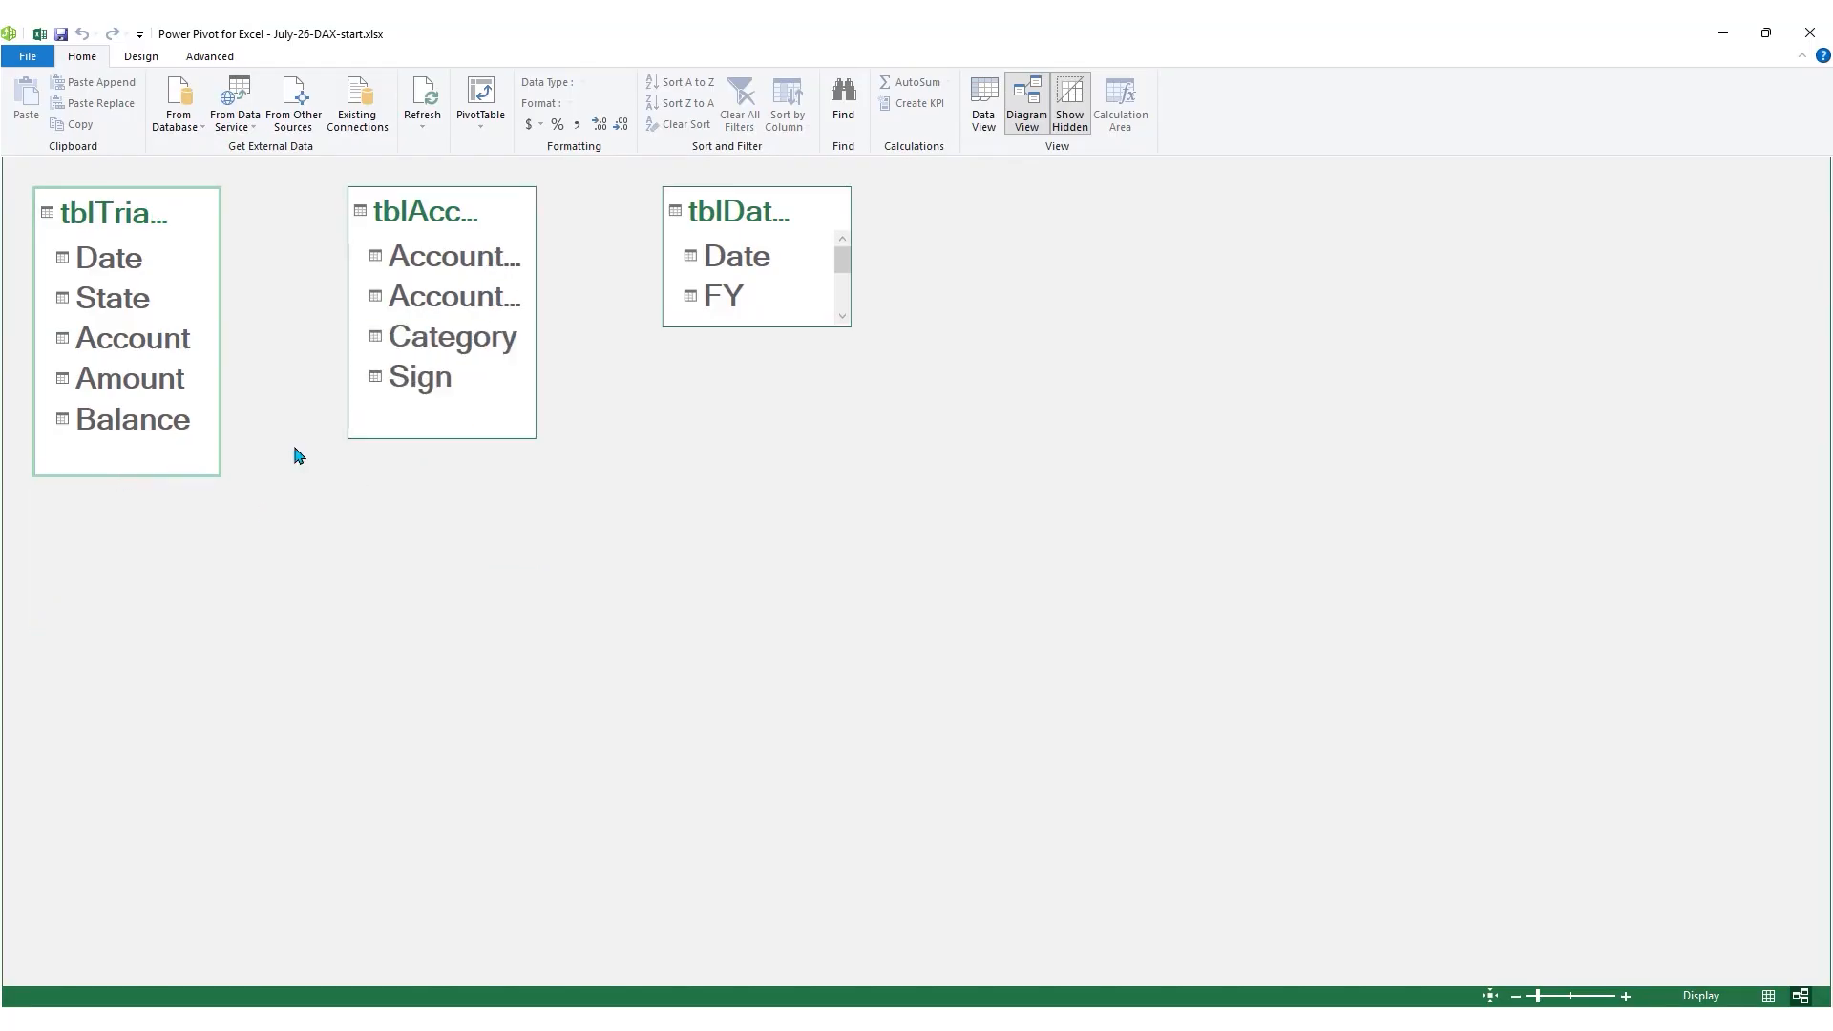
pyautogui.moveTo(761, 326); pyautogui.dragTo(798, 470)
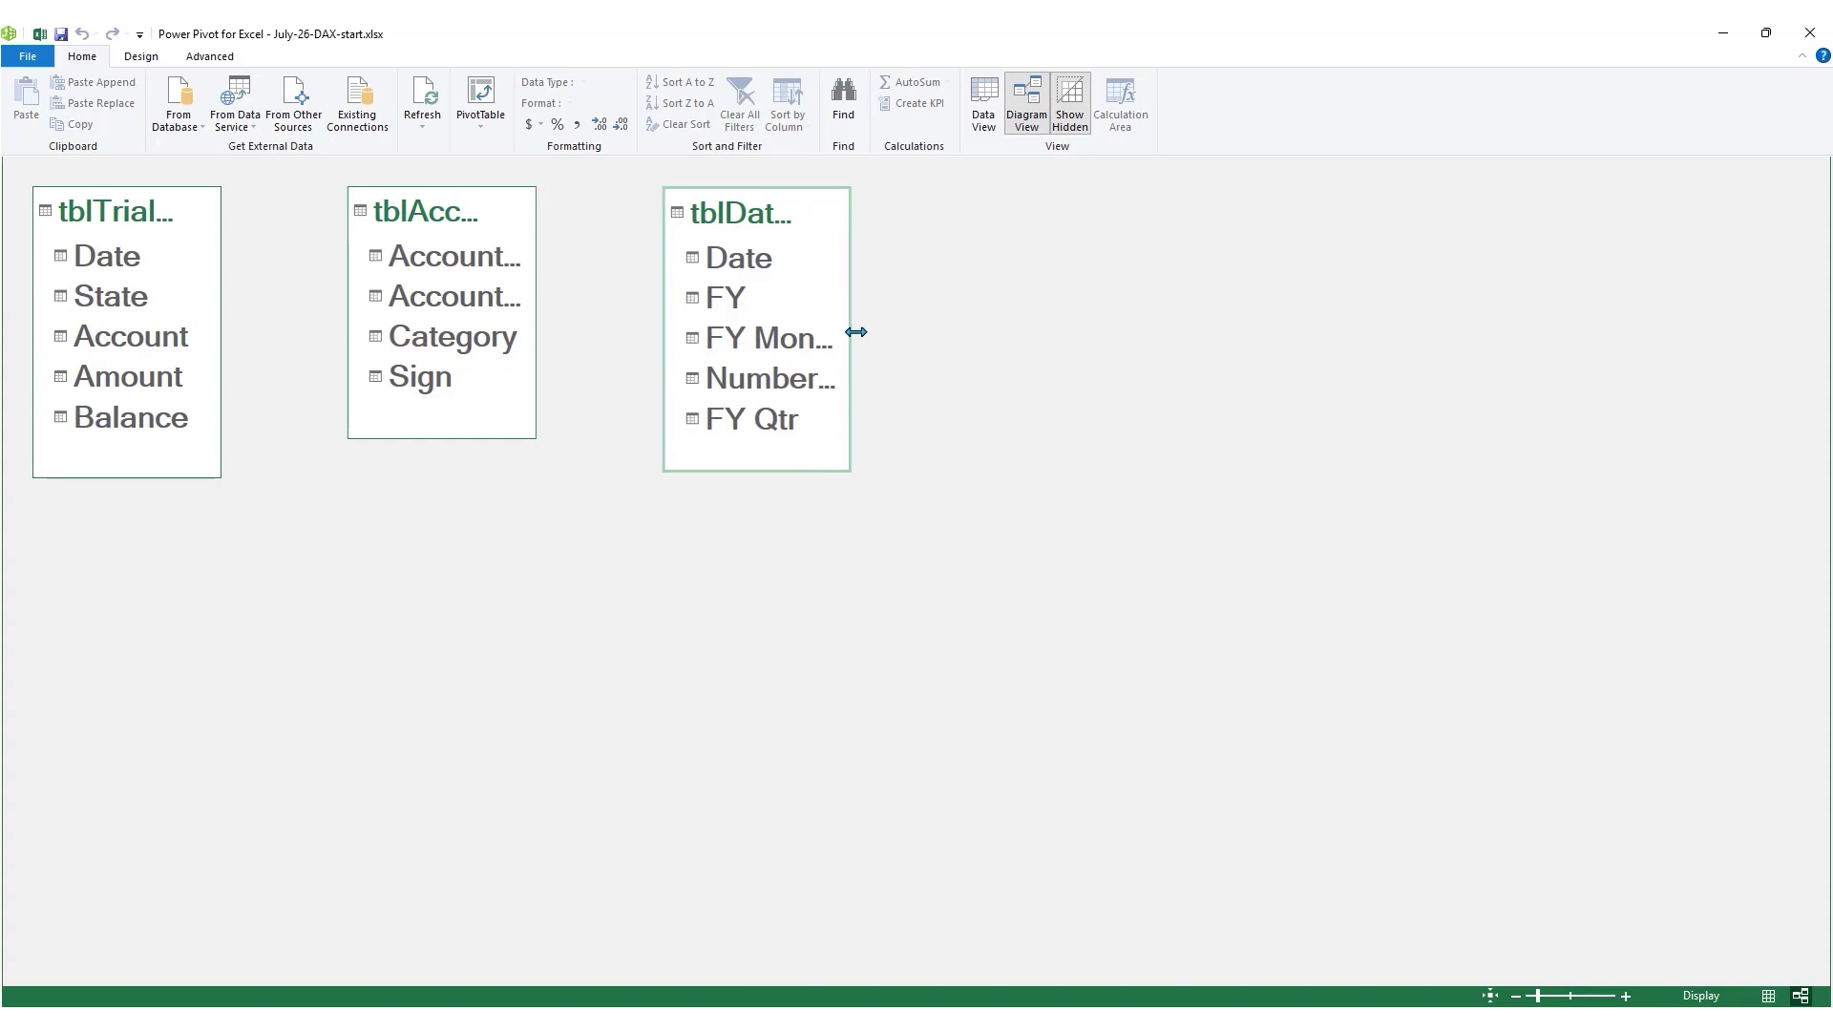
pyautogui.moveTo(871, 323); pyautogui.dragTo(999, 339)
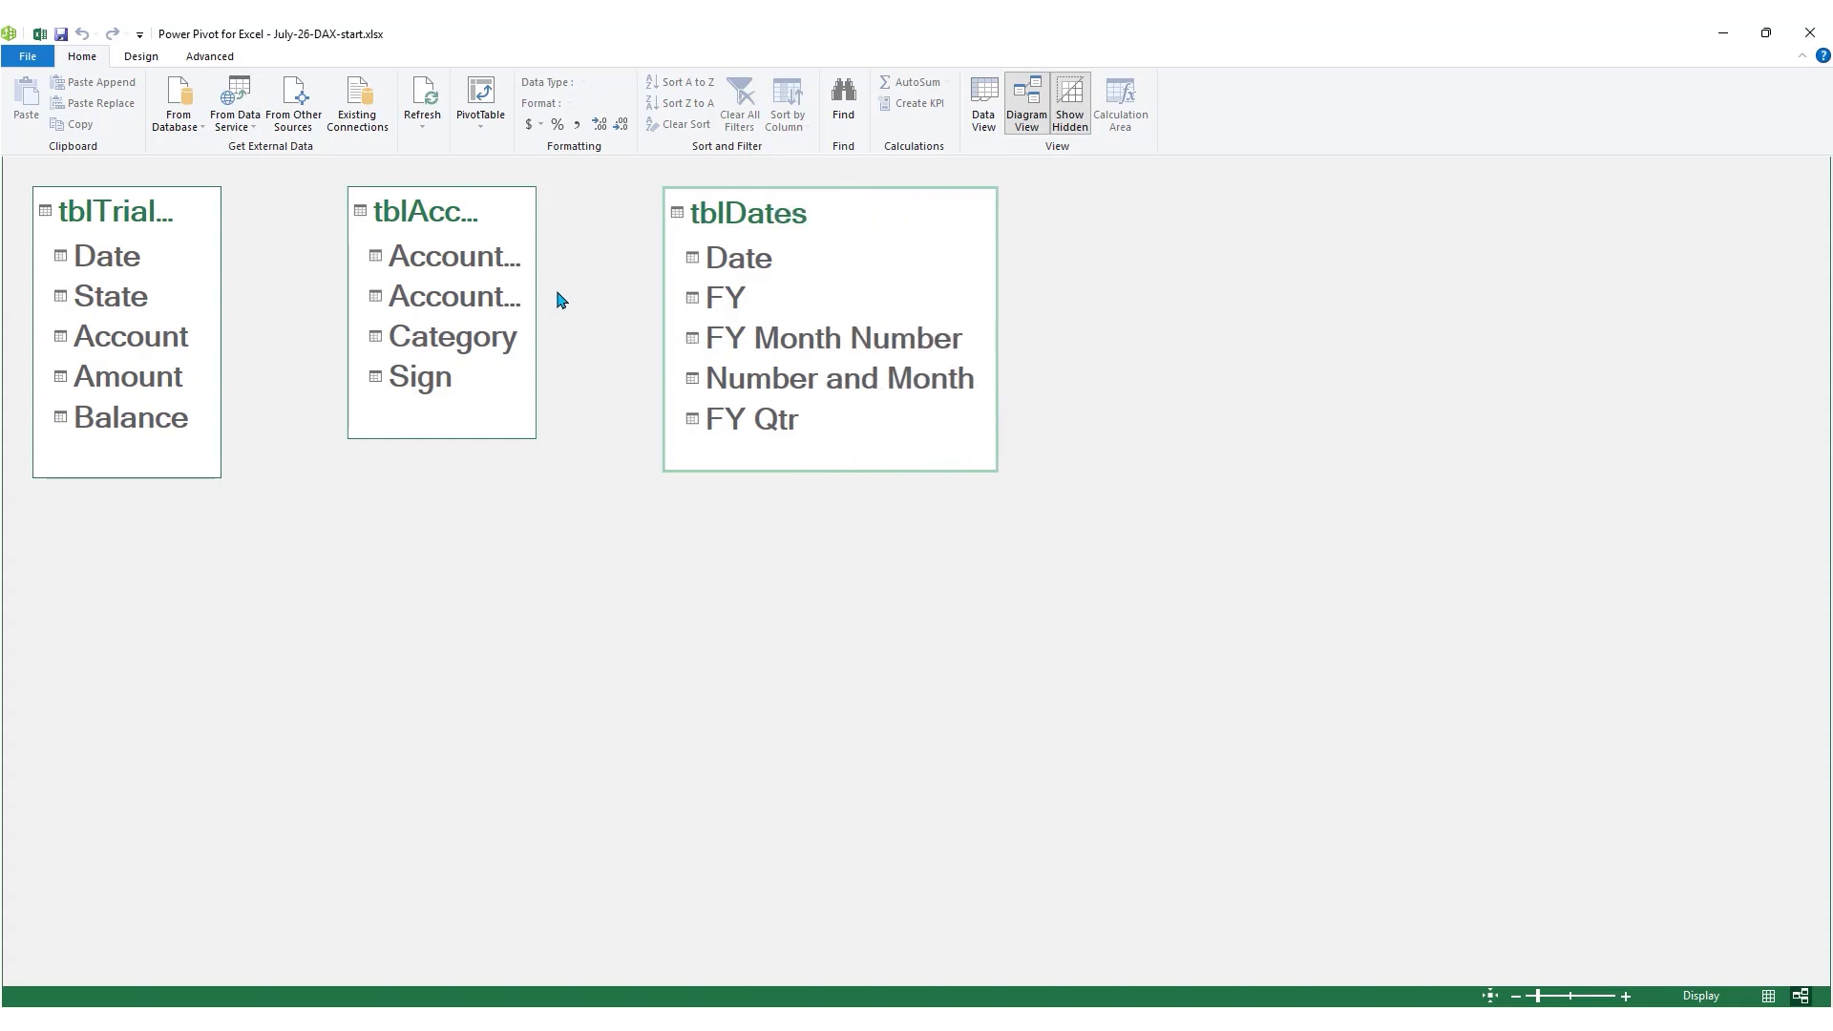
pyautogui.moveTo(536, 294); pyautogui.dragTo(638, 298)
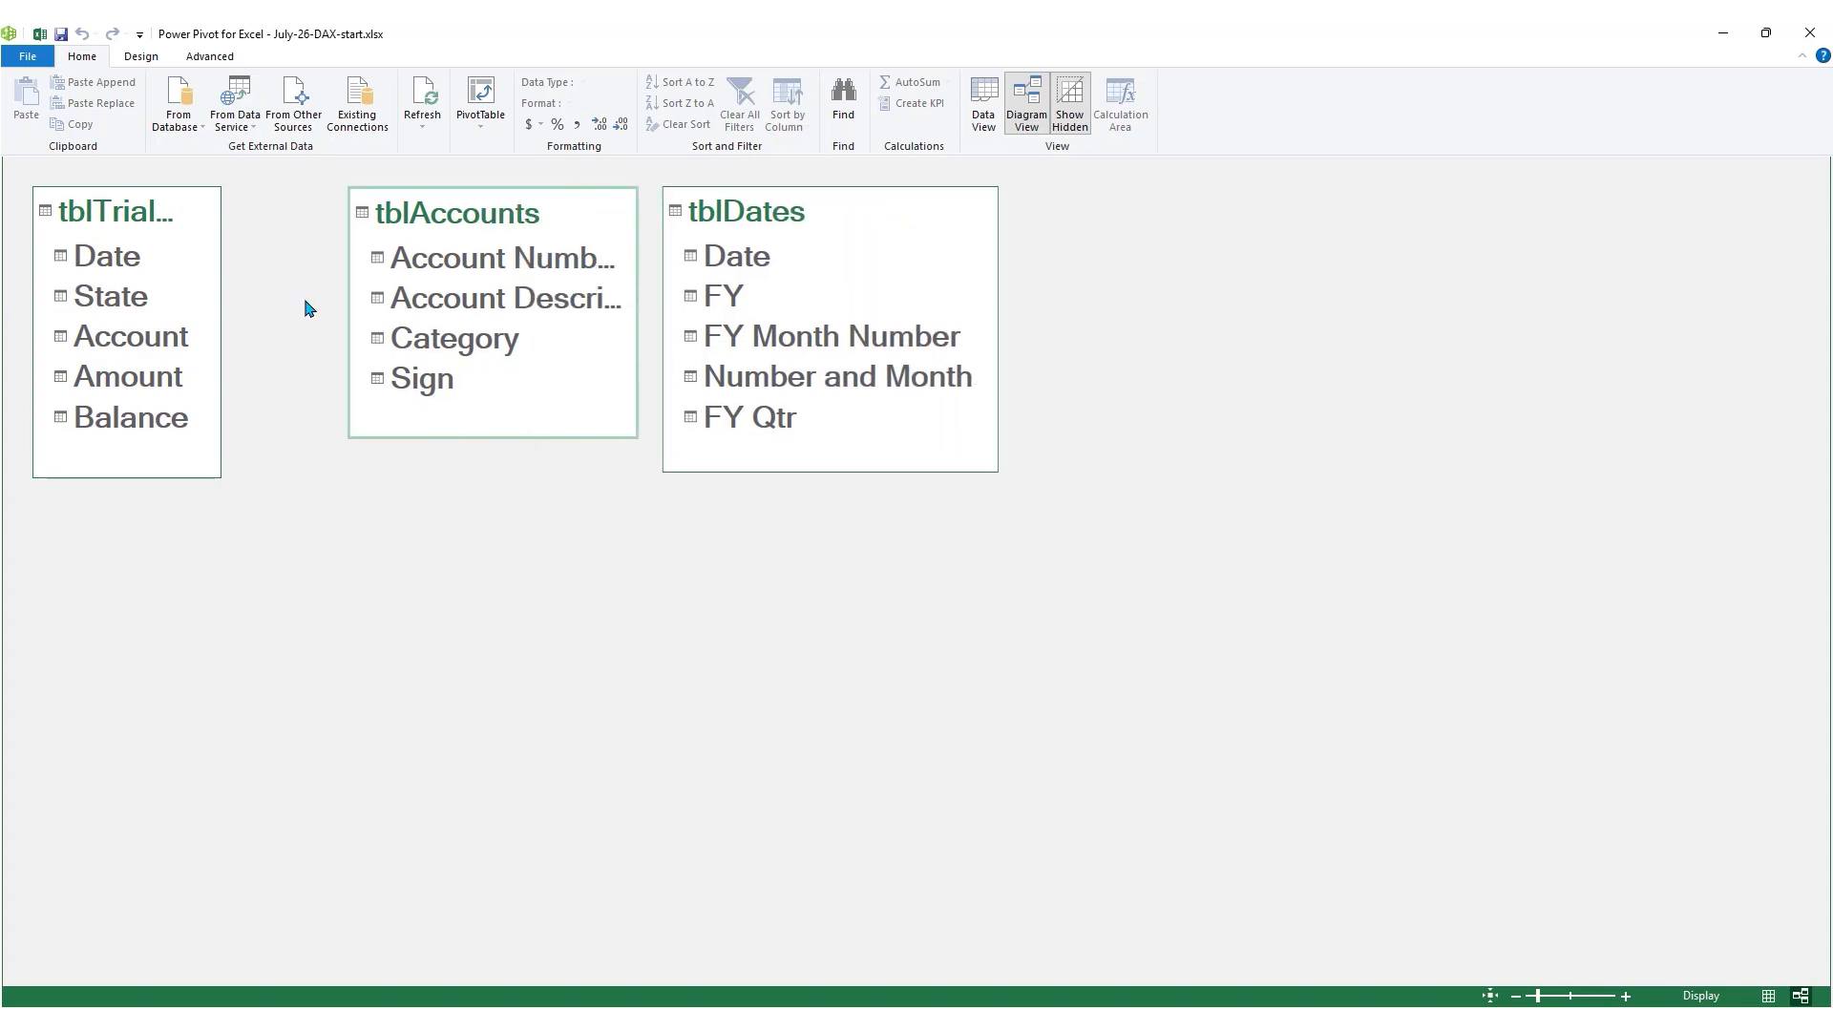
pyautogui.moveTo(222, 287); pyautogui.dragTo(236, 285)
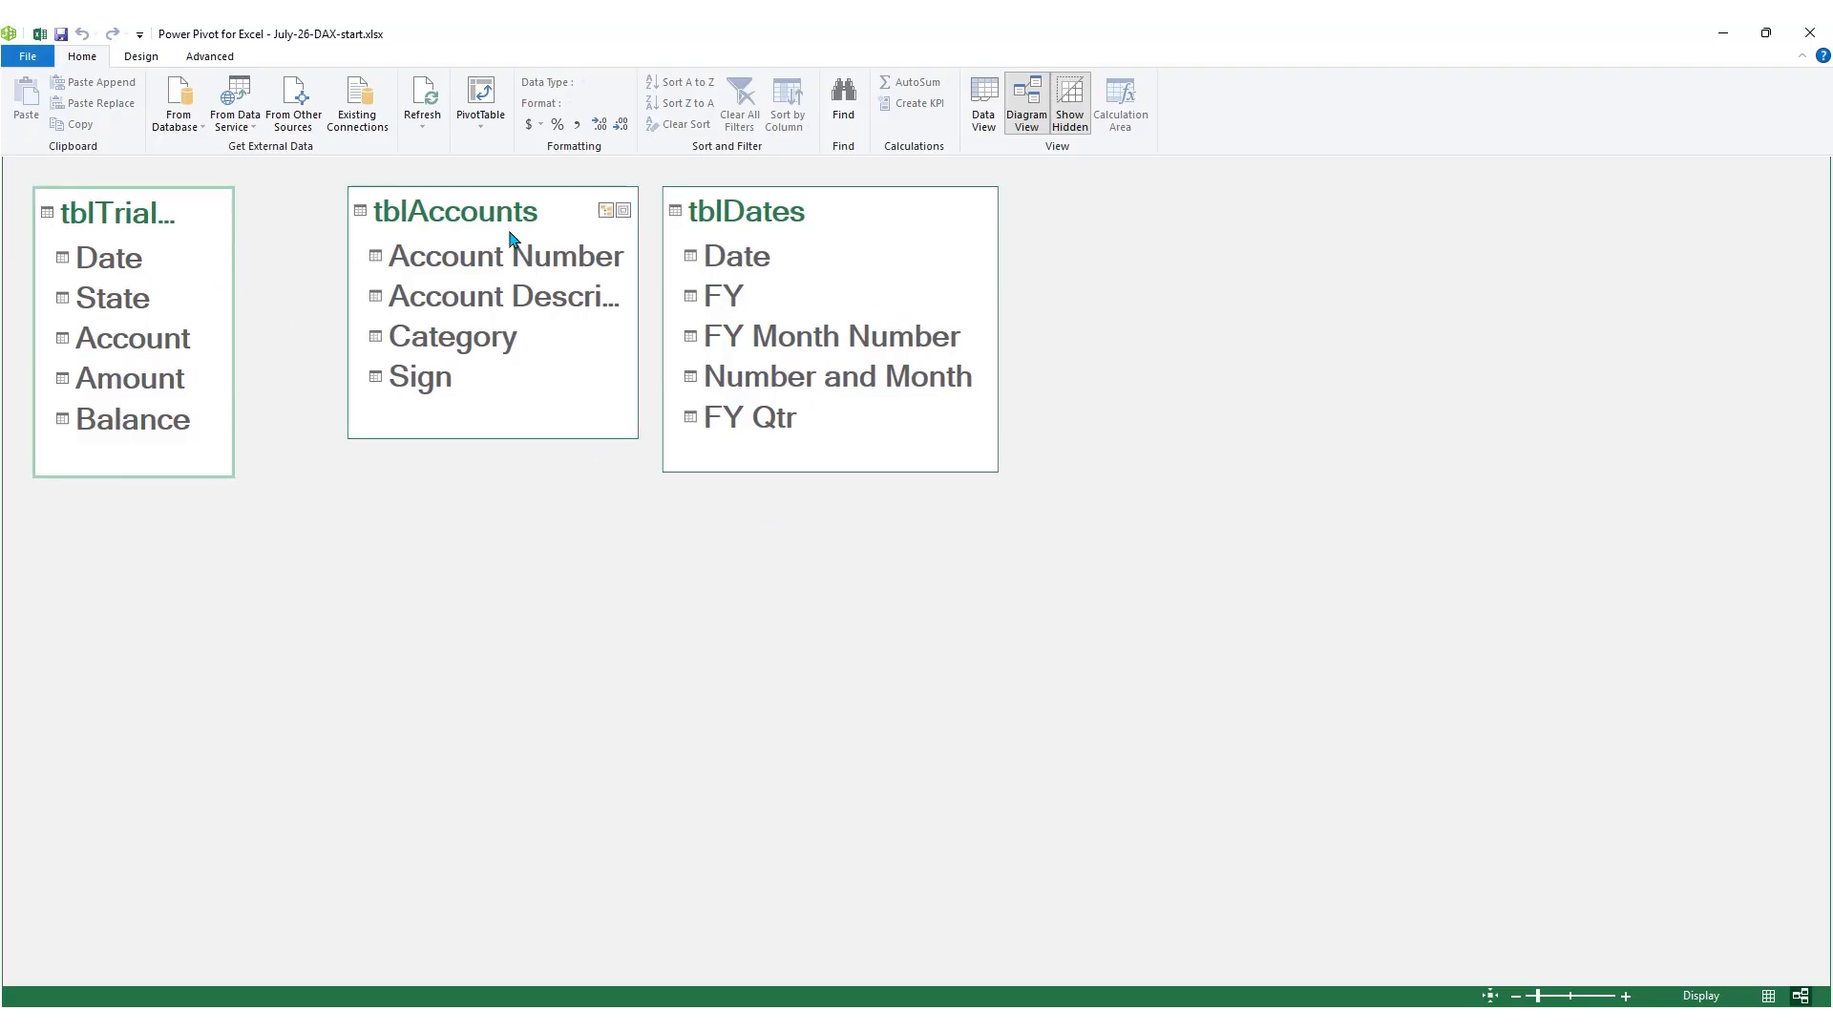
# Arrange tblAccounts and tblDates side by side with tblTrialBalance below them, adjusting the box sizes and spacing
pyautogui.moveTo(495, 217); pyautogui.dragTo(450, 224)
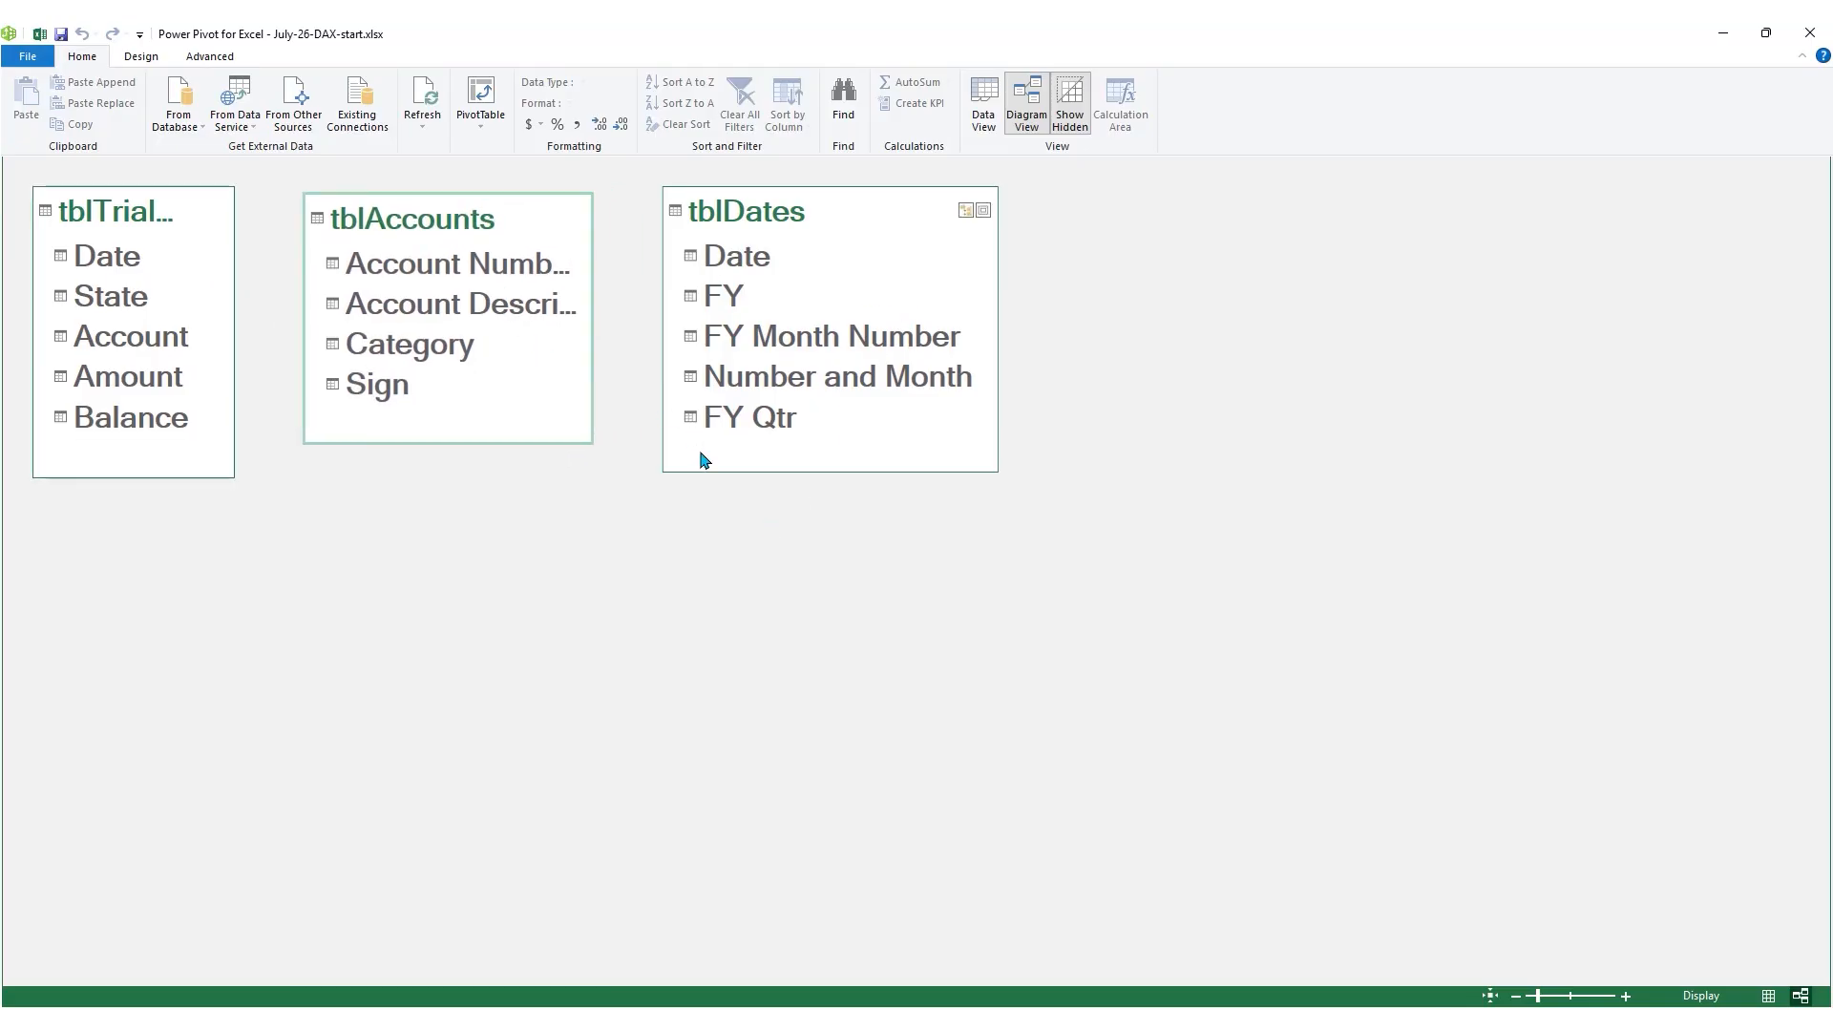
pyautogui.moveTo(127, 212); pyautogui.dragTo(696, 530)
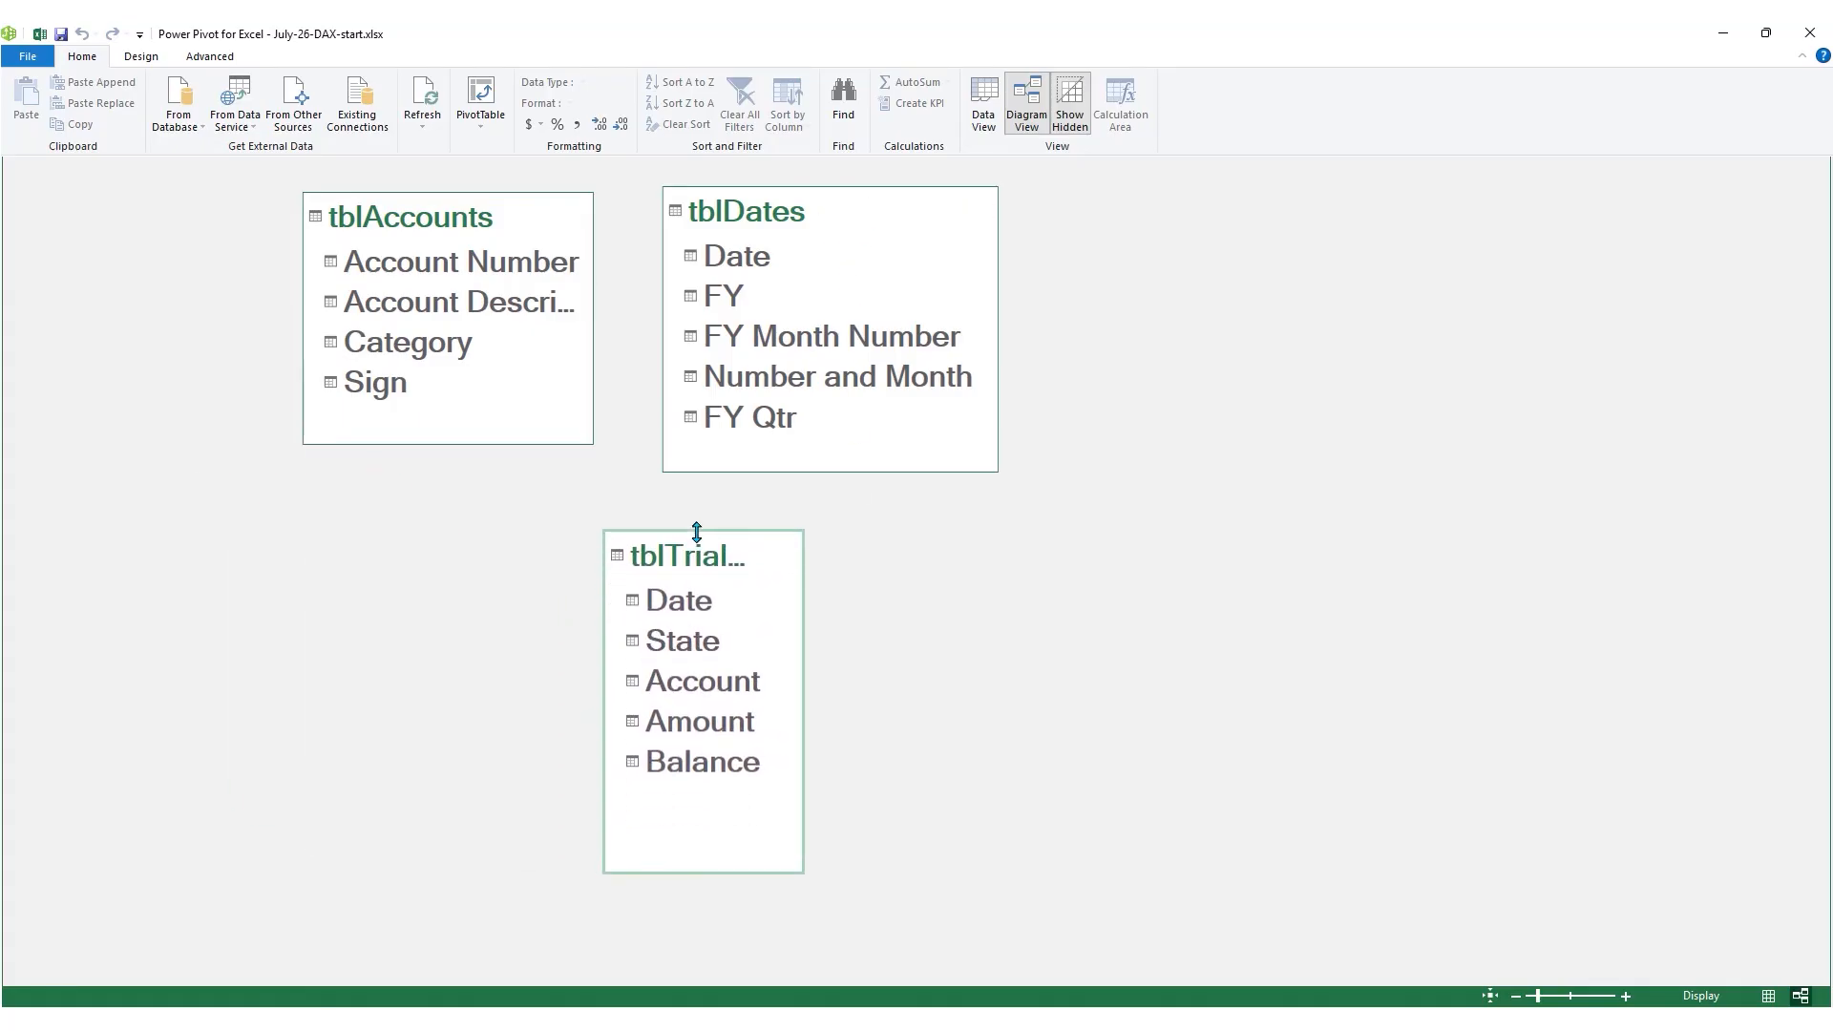
pyautogui.moveTo(805, 762); pyautogui.dragTo(824, 763)
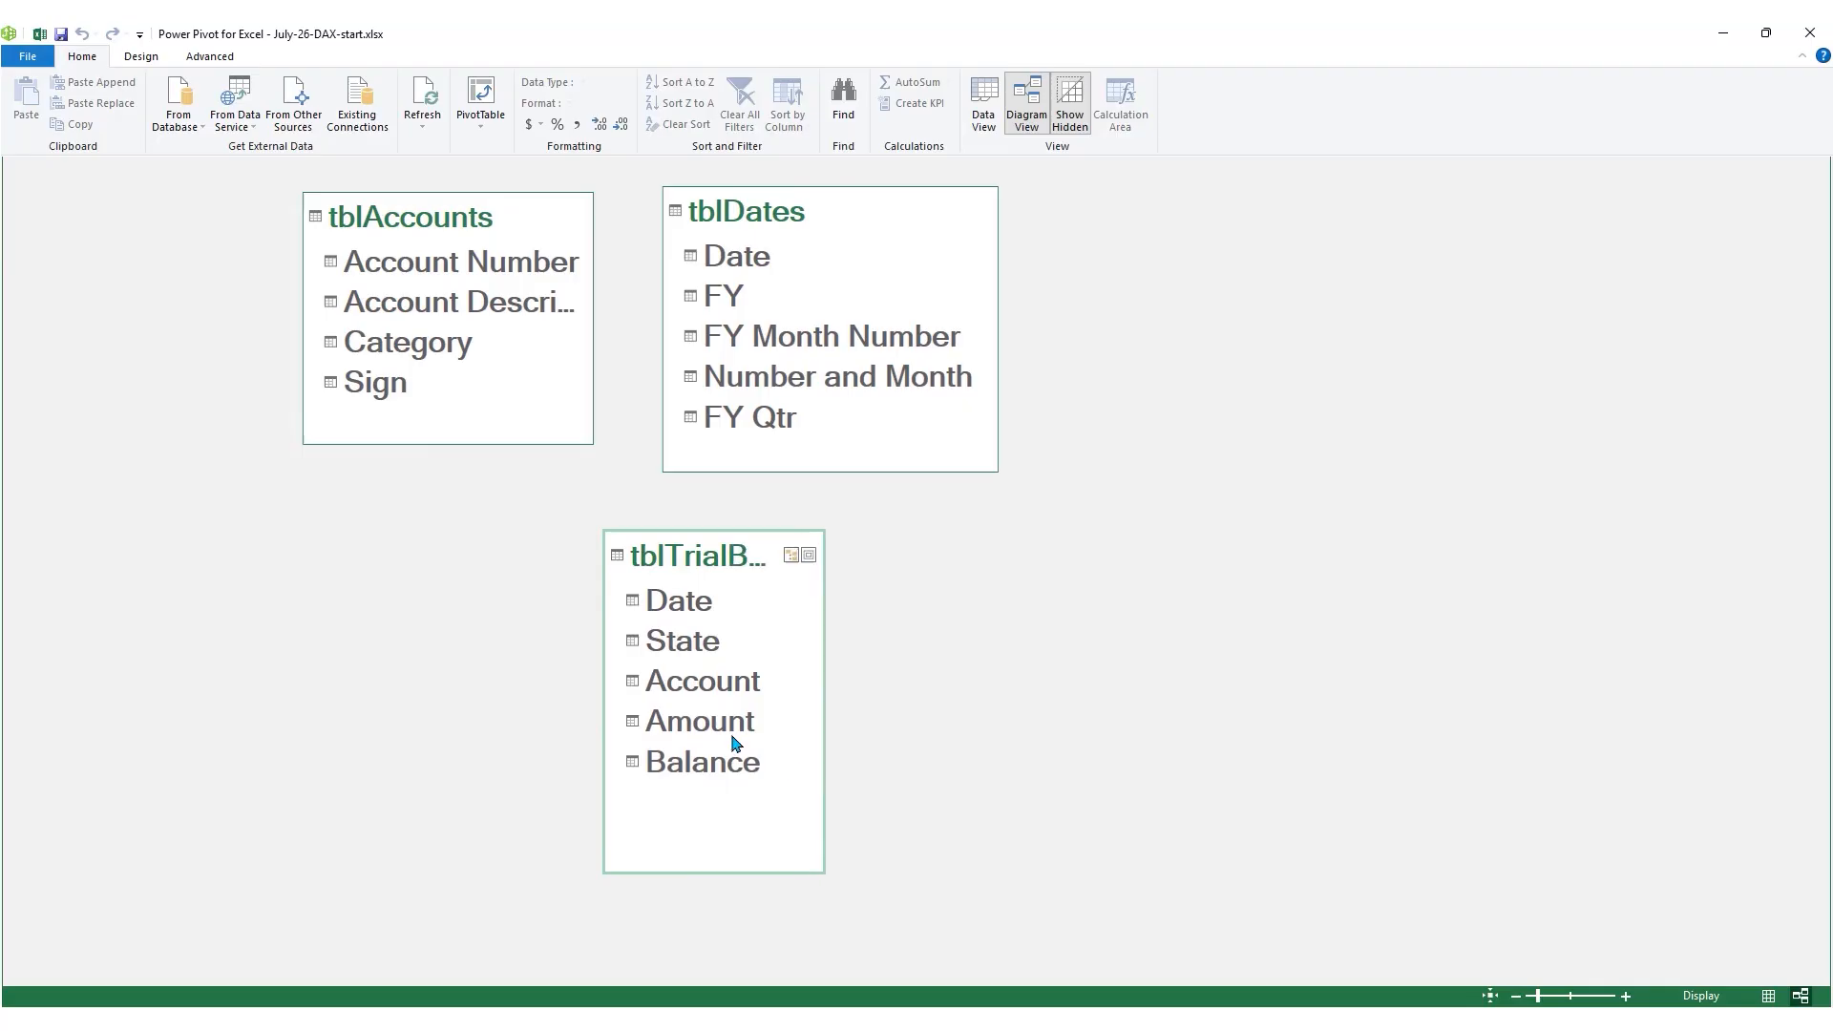
pyautogui.moveTo(494, 444); pyautogui.dragTo(507, 482)
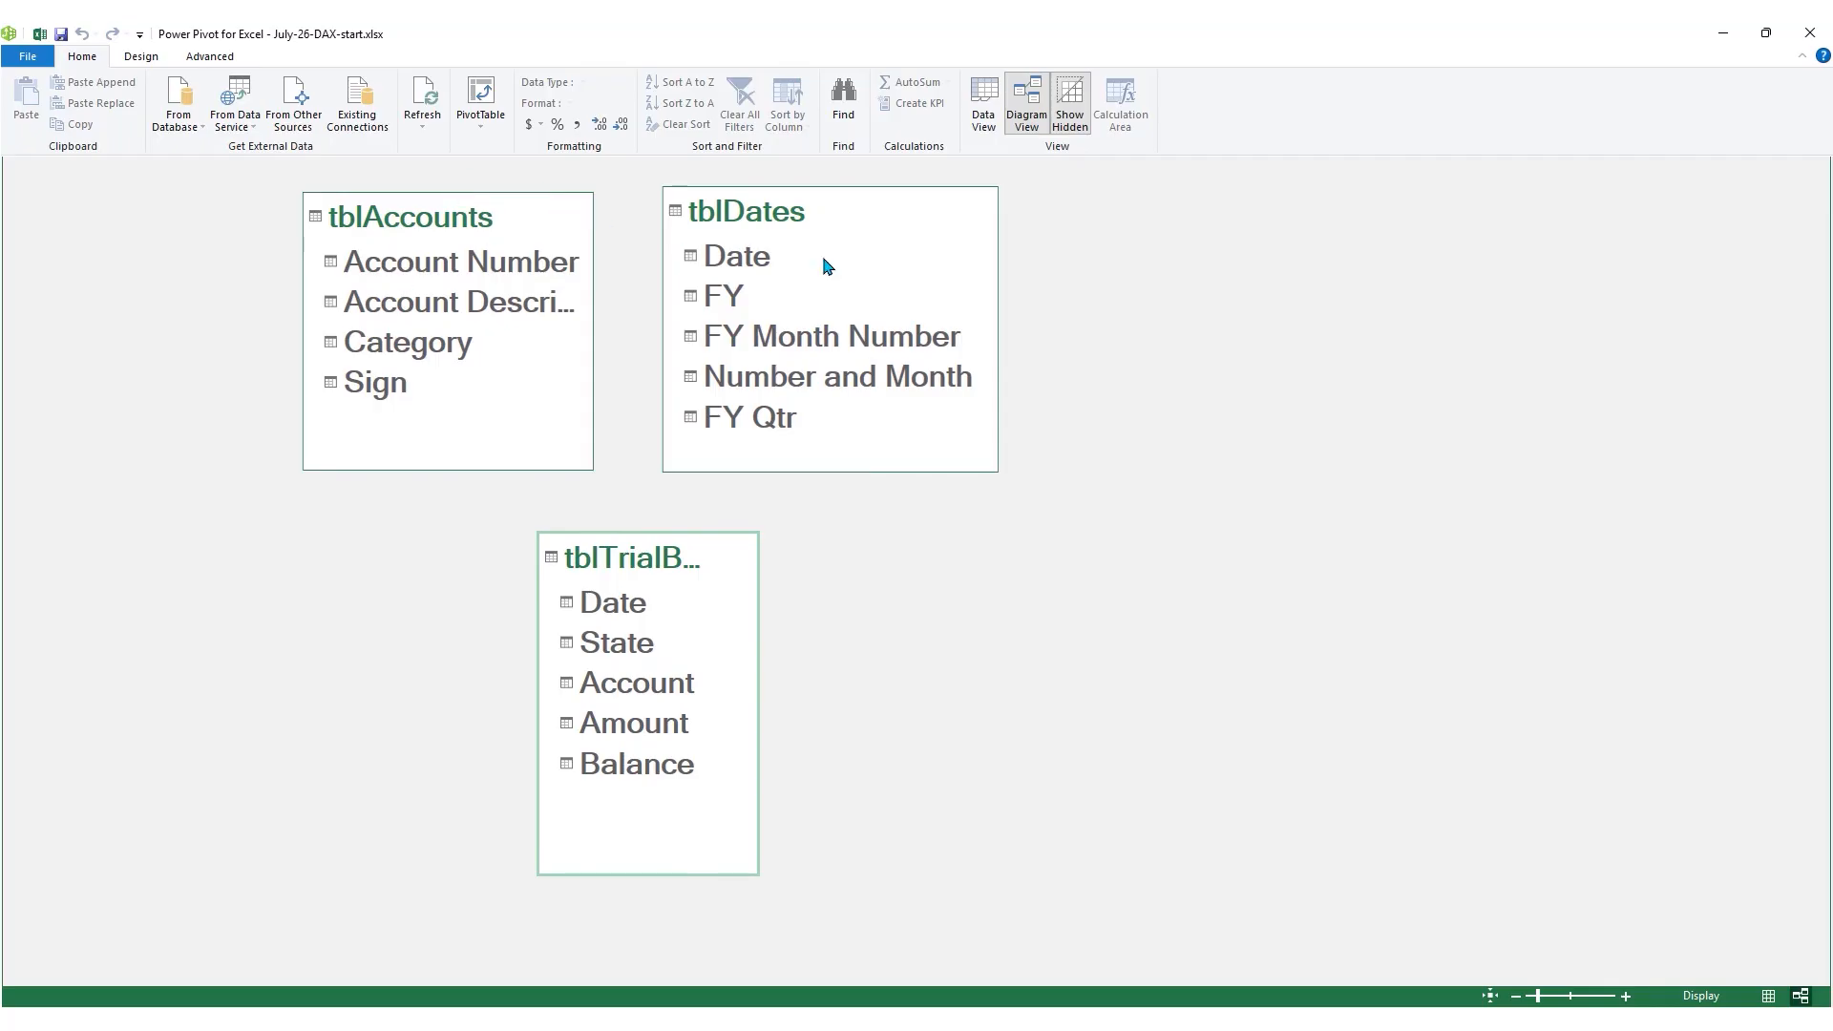
pyautogui.moveTo(590, 326); pyautogui.dragTo(625, 330)
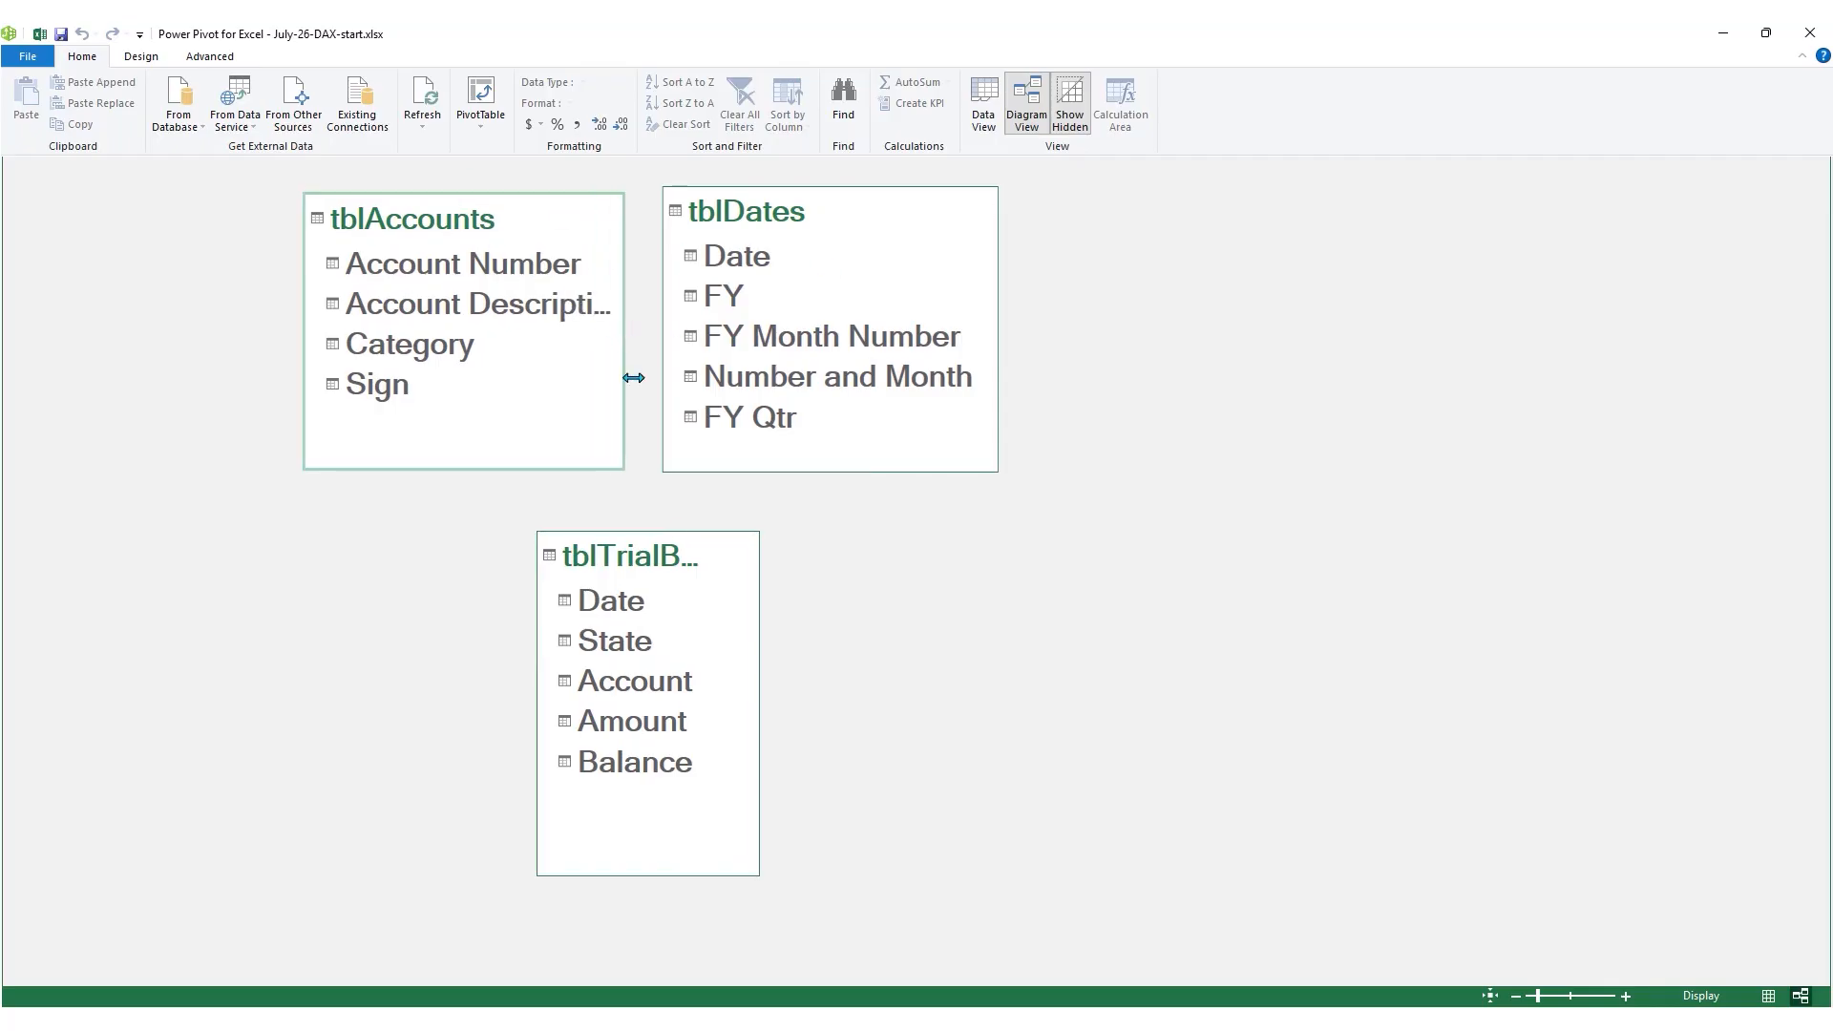
pyautogui.moveTo(854, 206); pyautogui.dragTo(887, 212)
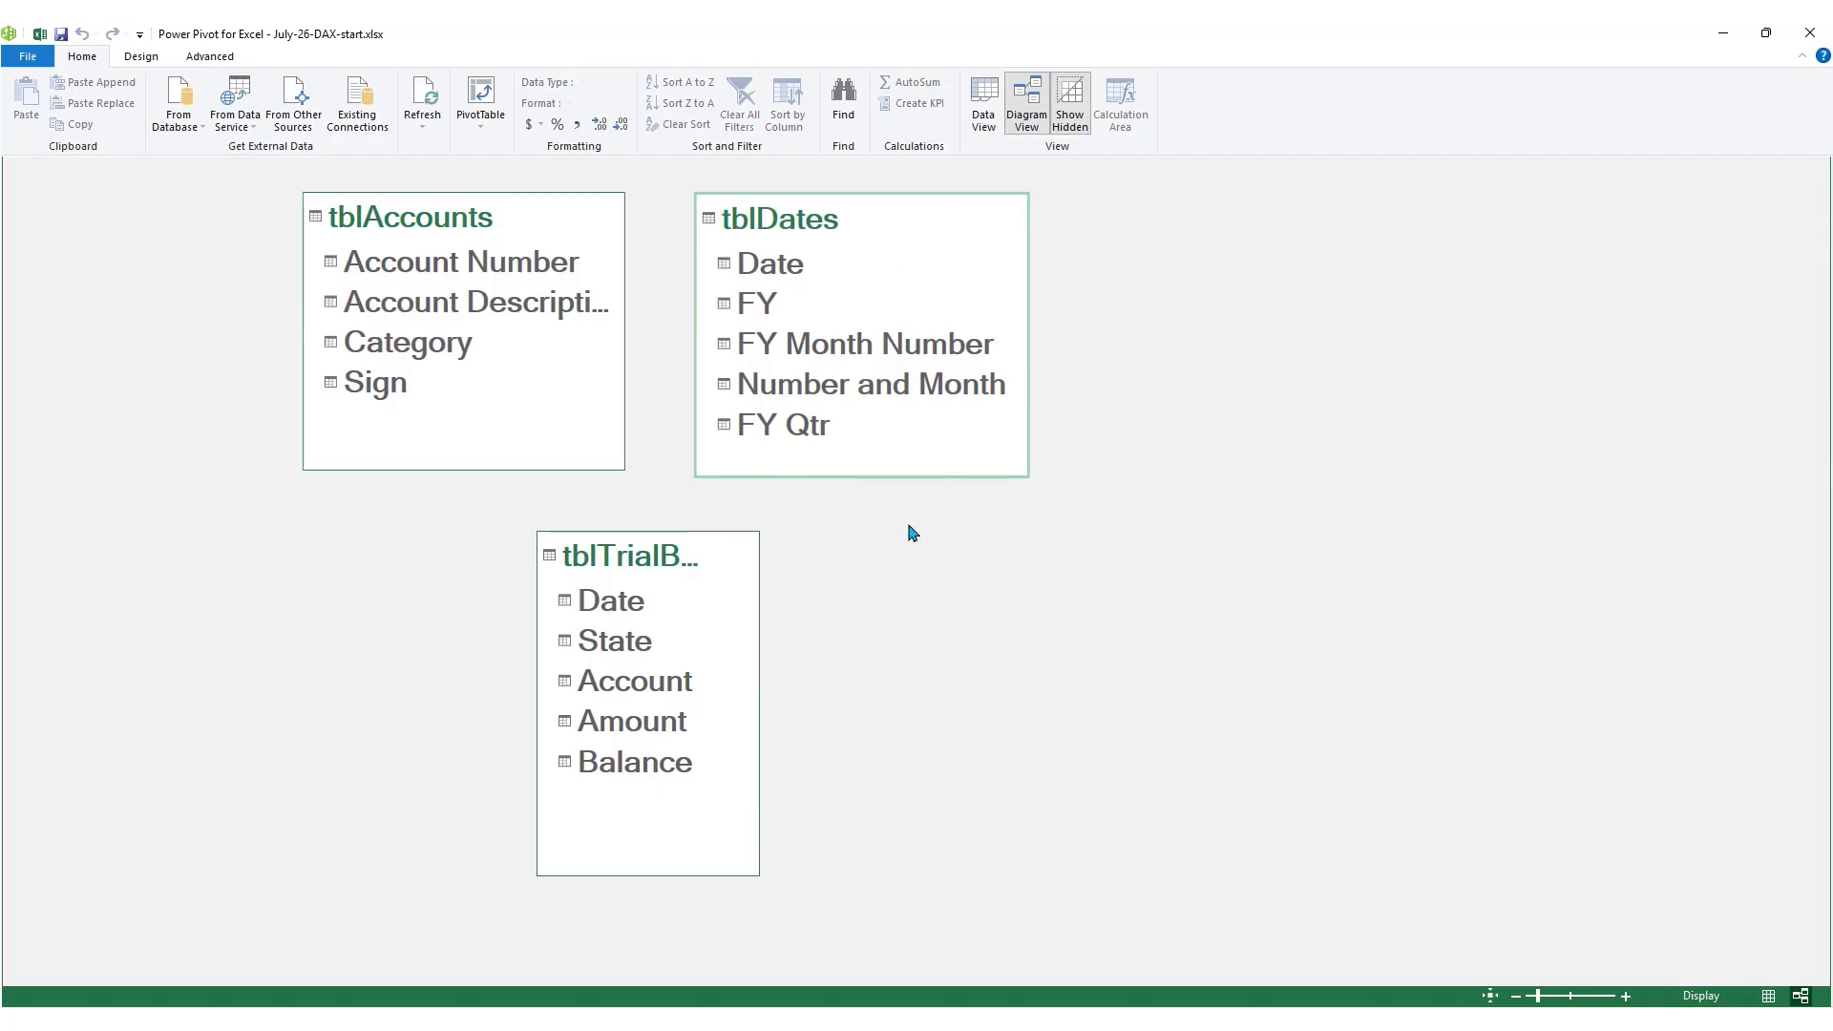
# Create a relationship from the Date field in tblDates to the Date field in tblTrialBalance
pyautogui.click(792, 272)
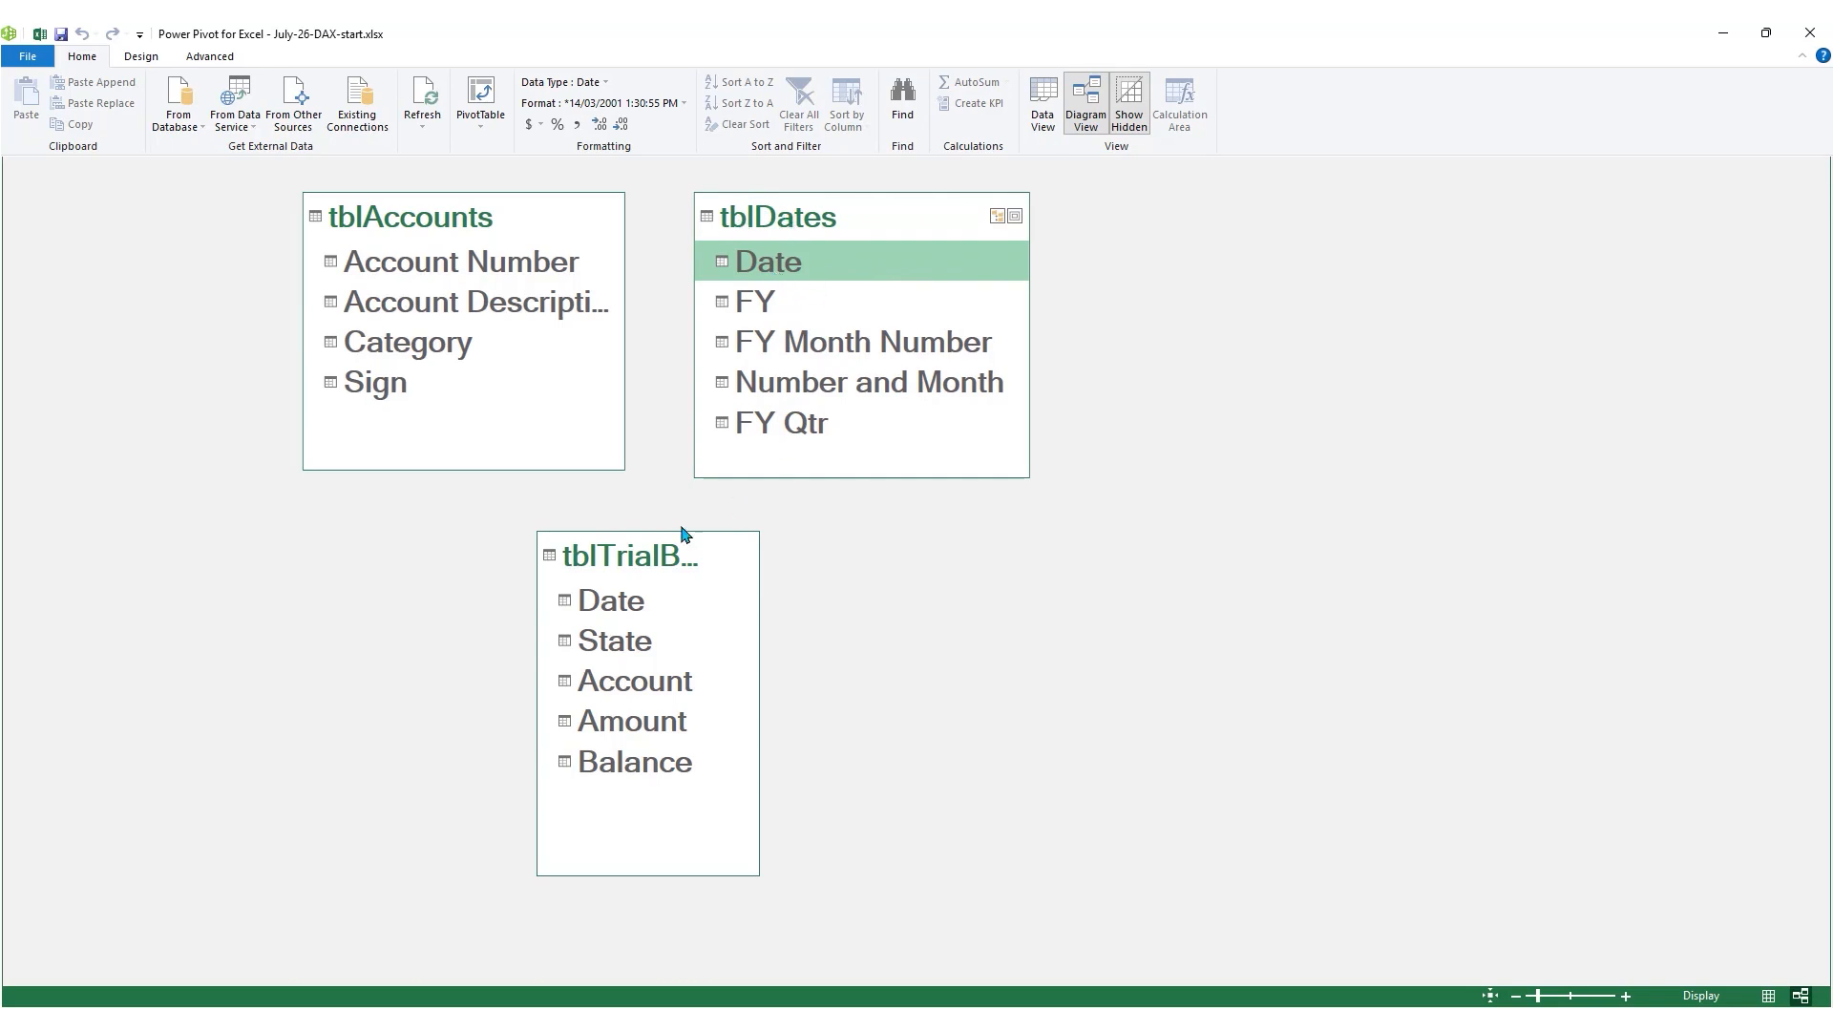
pyautogui.moveTo(794, 281); pyautogui.dragTo(703, 605)
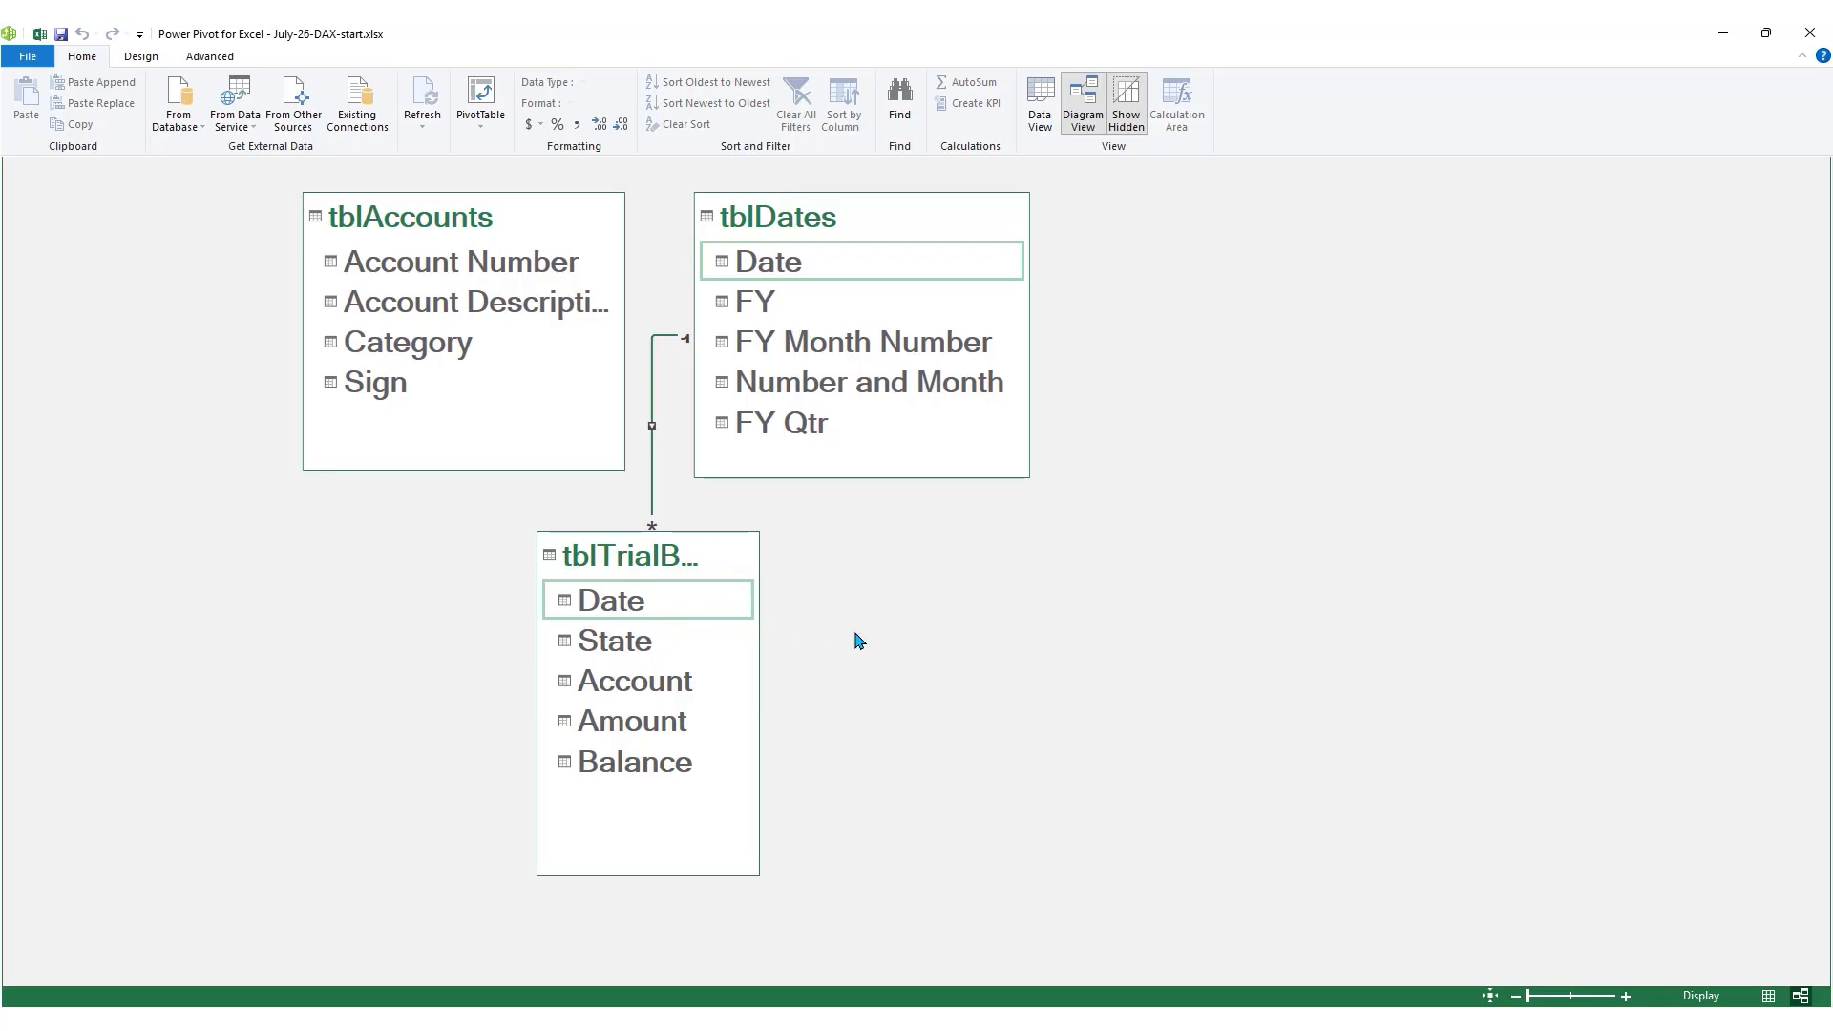
pyautogui.click(868, 221)
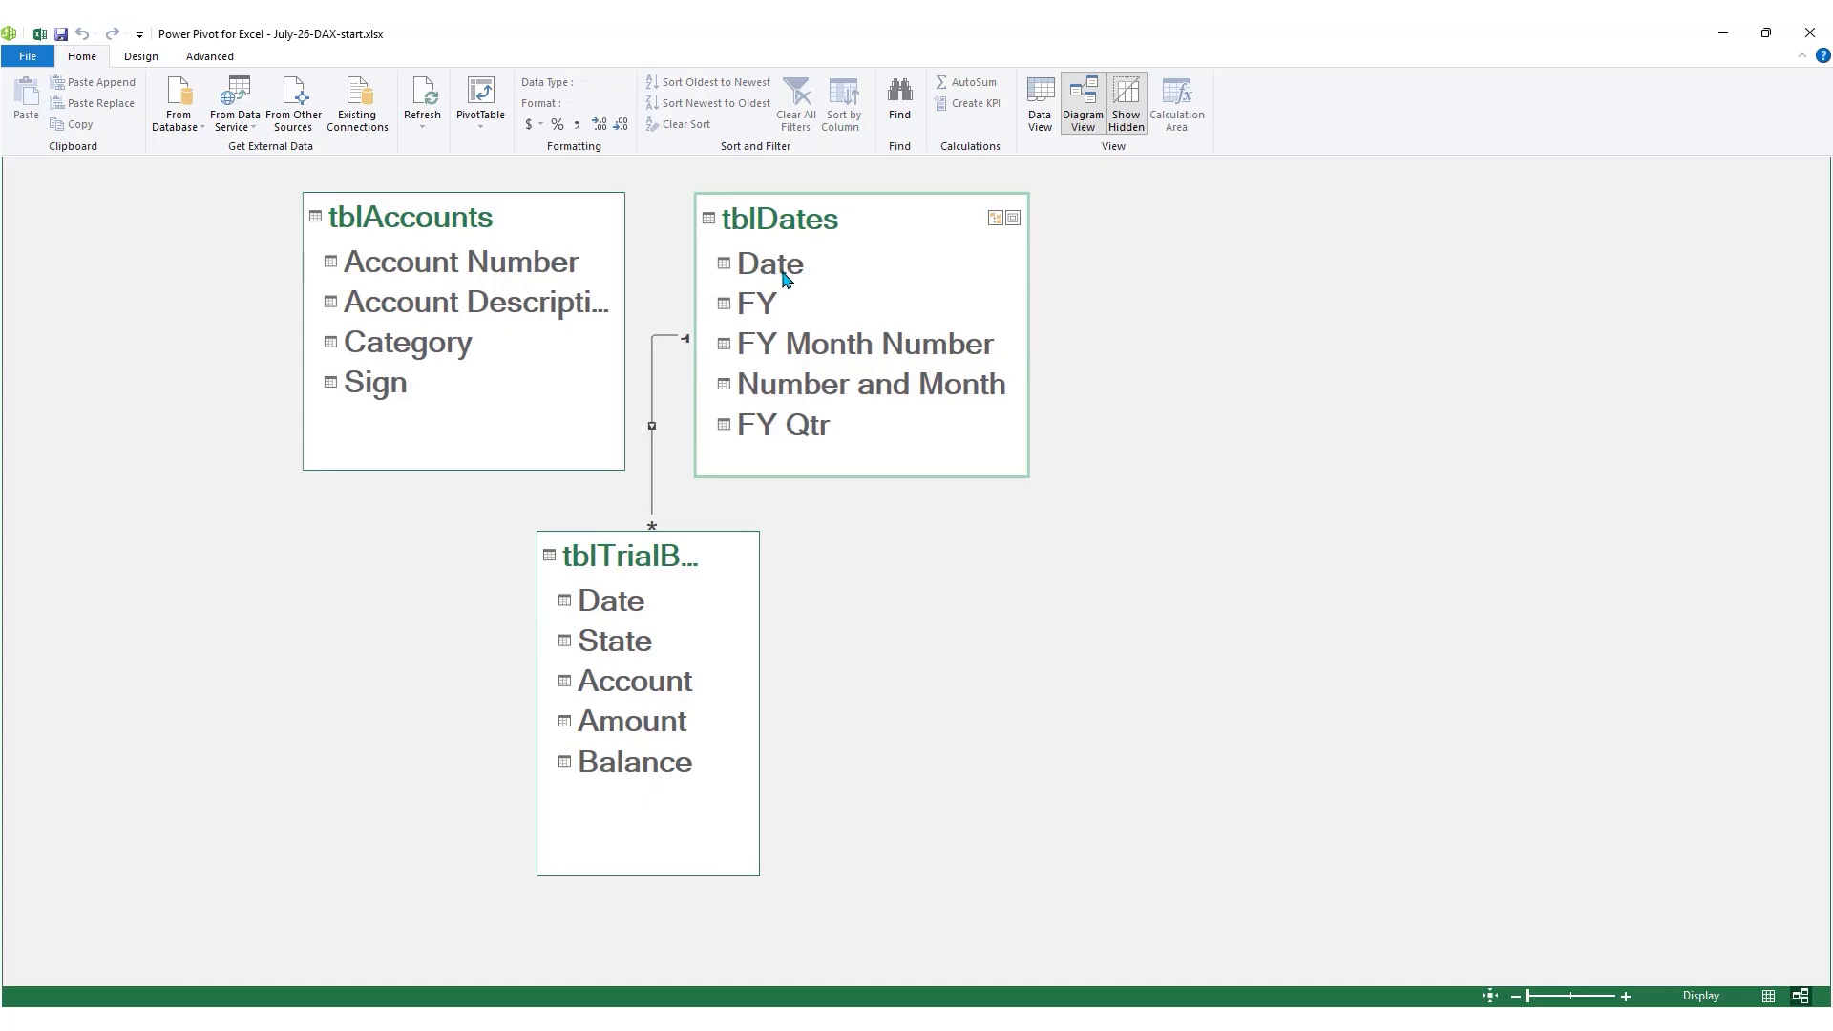
# Space tblAccounts away from tblDates and relate its Account Number field to the Account field in tblTrialBalance
pyautogui.moveTo(450, 227); pyautogui.dragTo(394, 236)
pyautogui.click(404, 274)
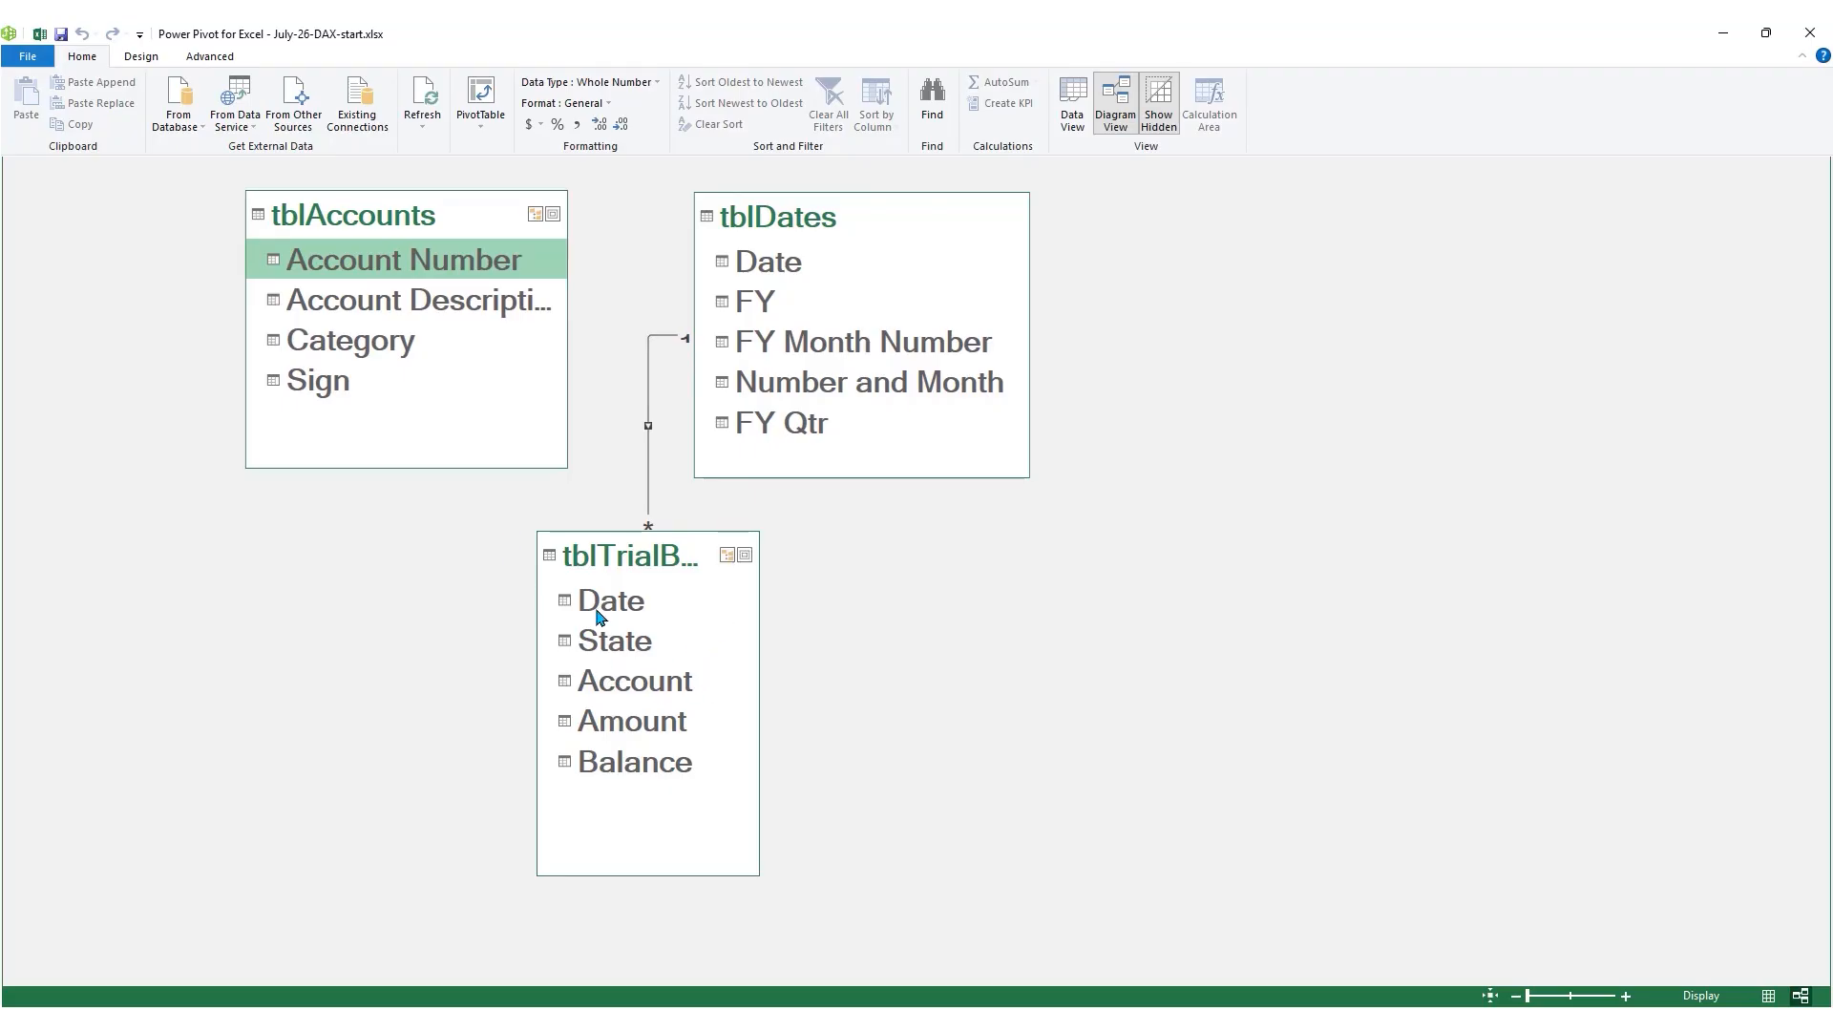
pyautogui.moveTo(409, 261); pyautogui.dragTo(647, 689)
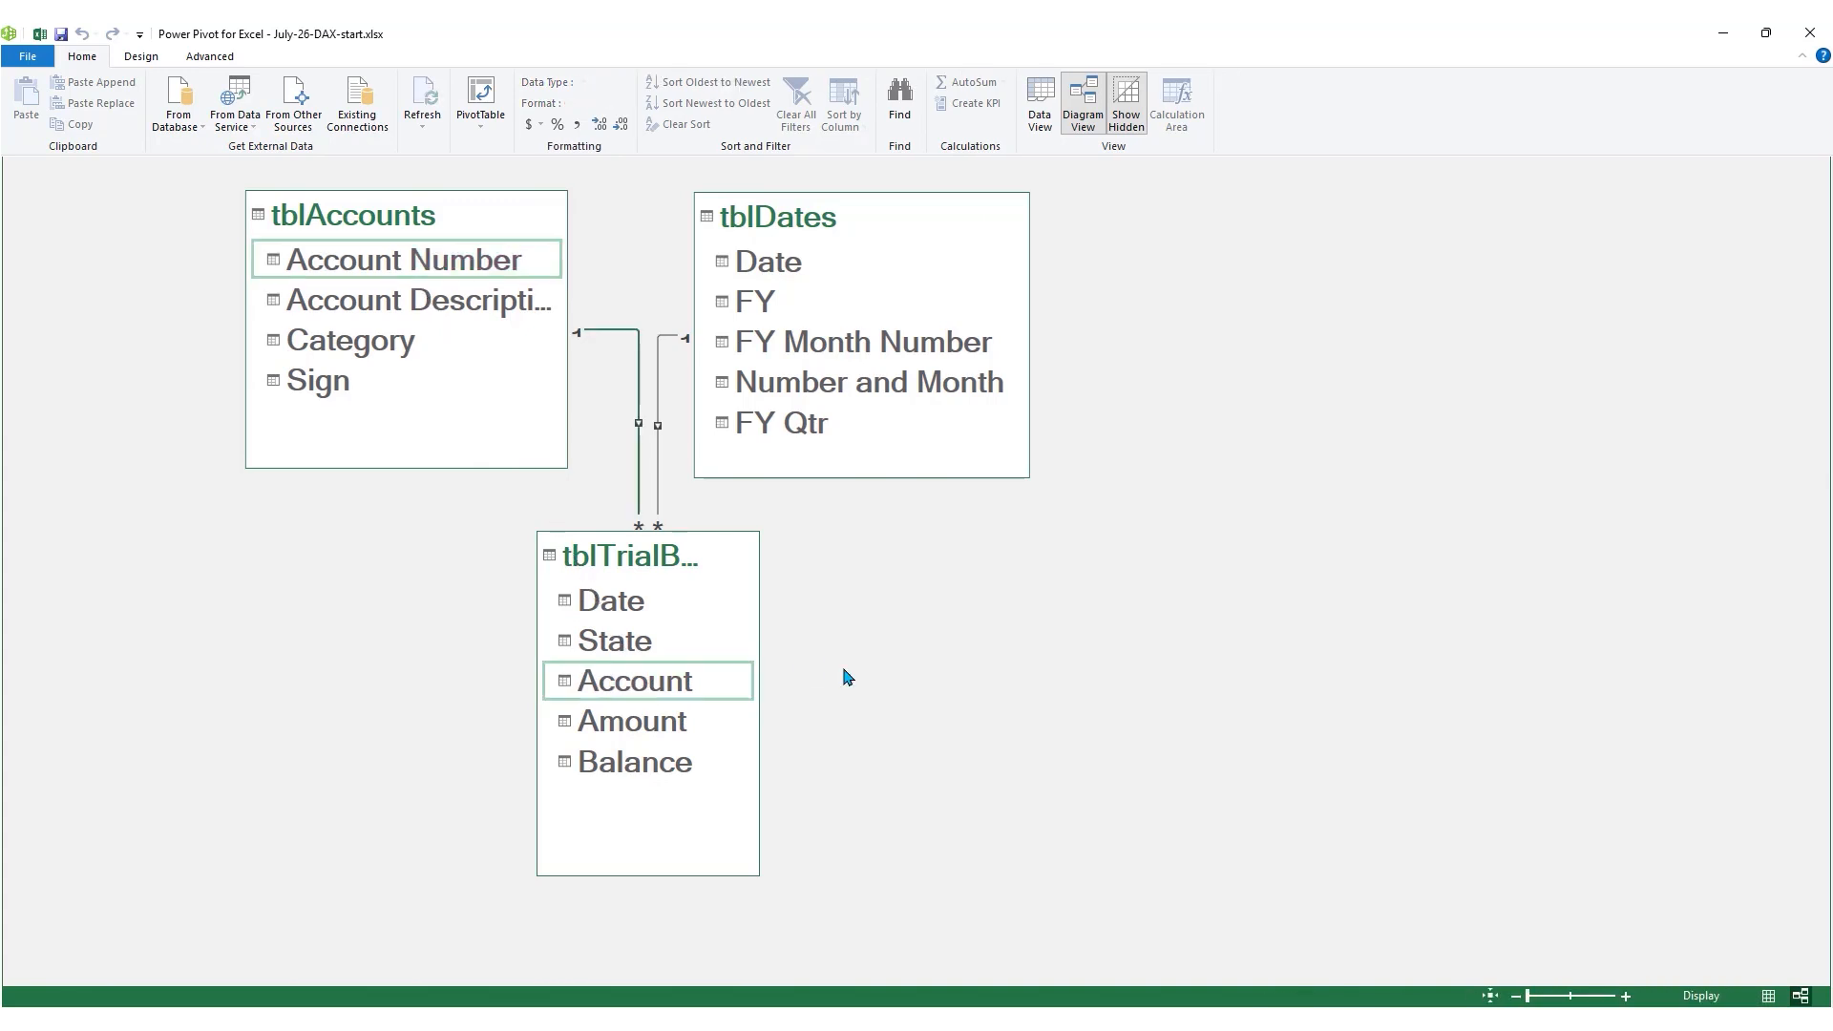
pyautogui.moveTo(907, 225); pyautogui.dragTo(926, 221)
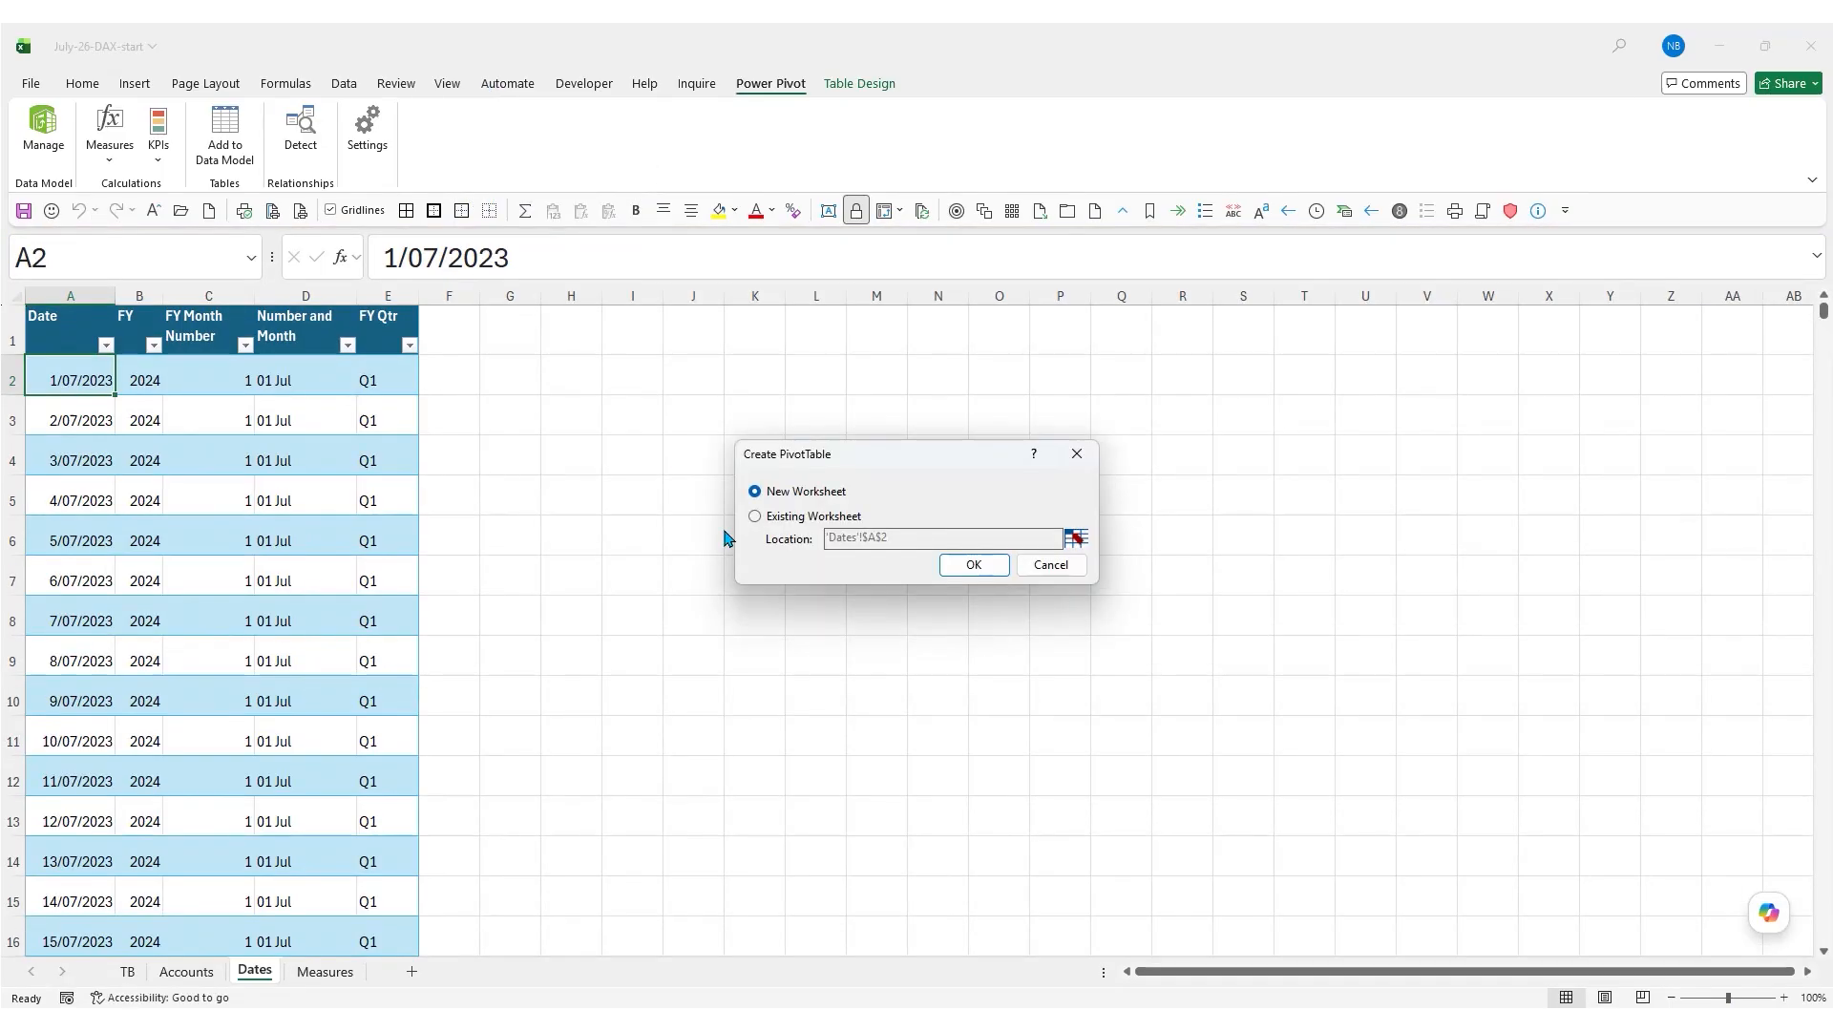
# Create a PivotTable from the Data Model on a new worksheet, then reposition and enlarge its field list
pyautogui.click(975, 567)
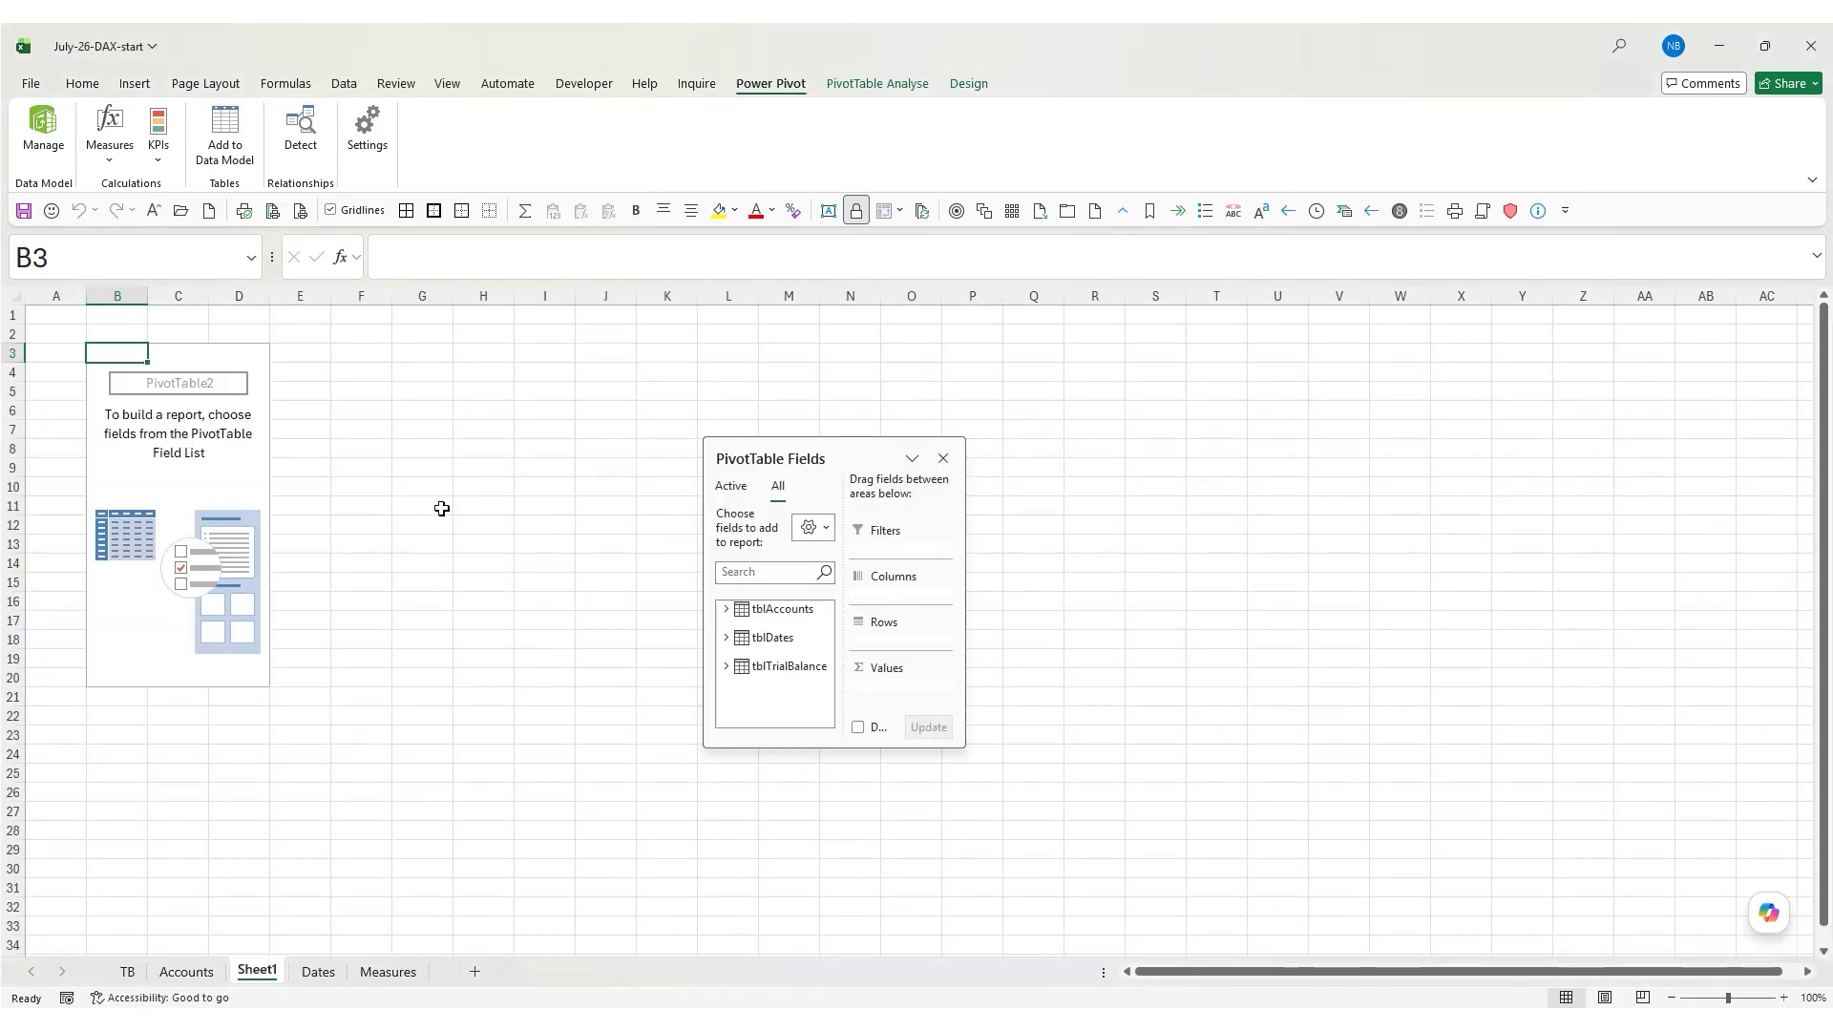
pyautogui.moveTo(828, 455); pyautogui.dragTo(756, 343)
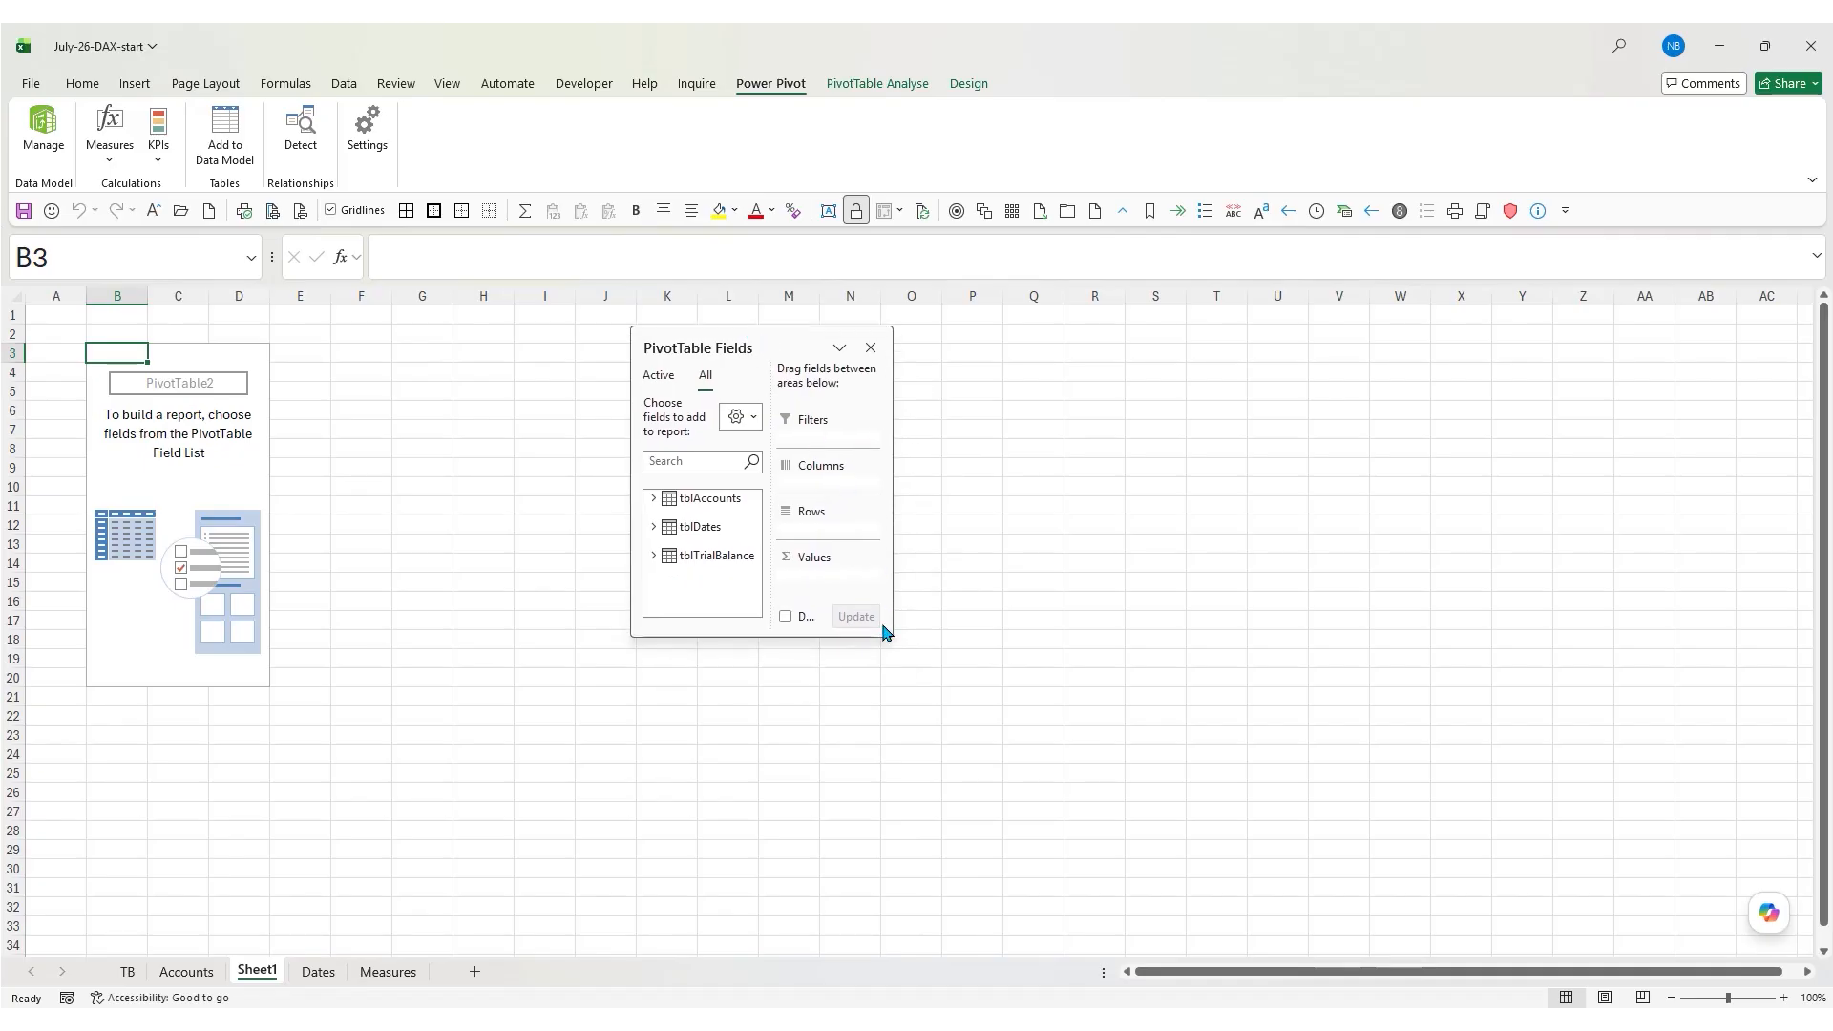
pyautogui.moveTo(880, 633); pyautogui.dragTo(988, 737)
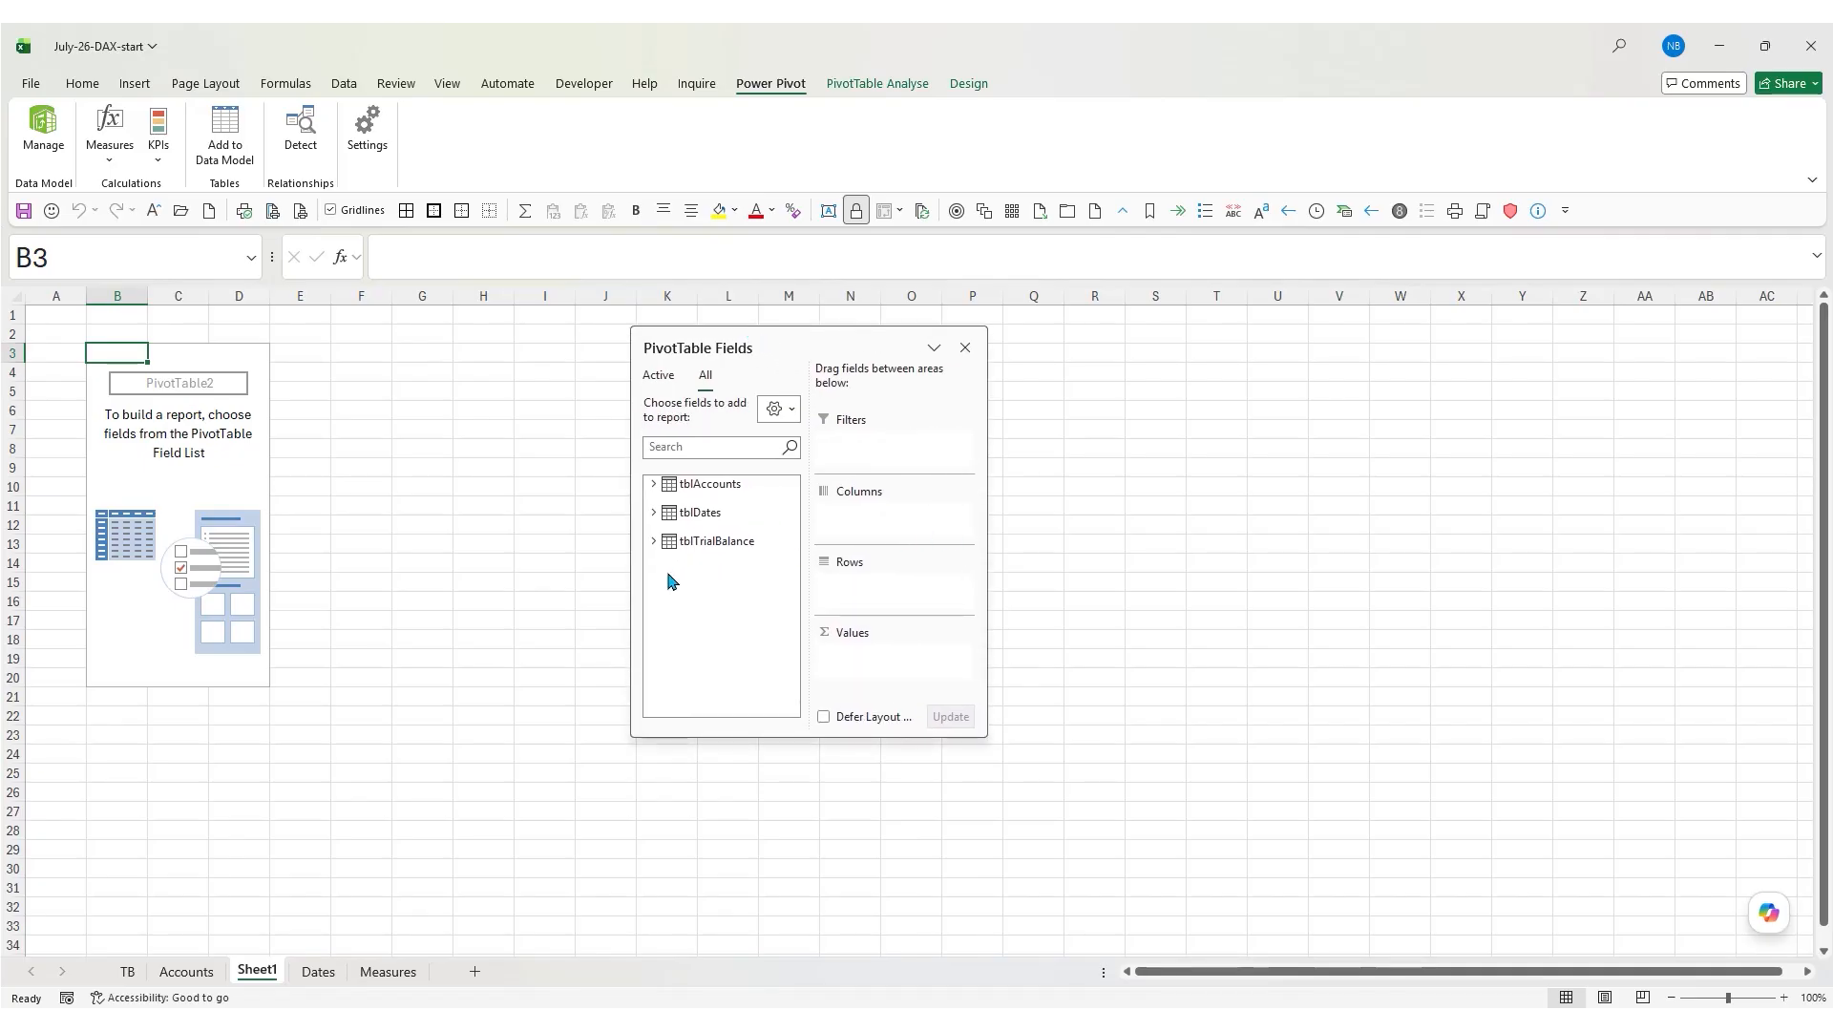
# Summarize the tblTrialBalance Amount field as PivotTable values, with Account as the row field
pyautogui.click(653, 542)
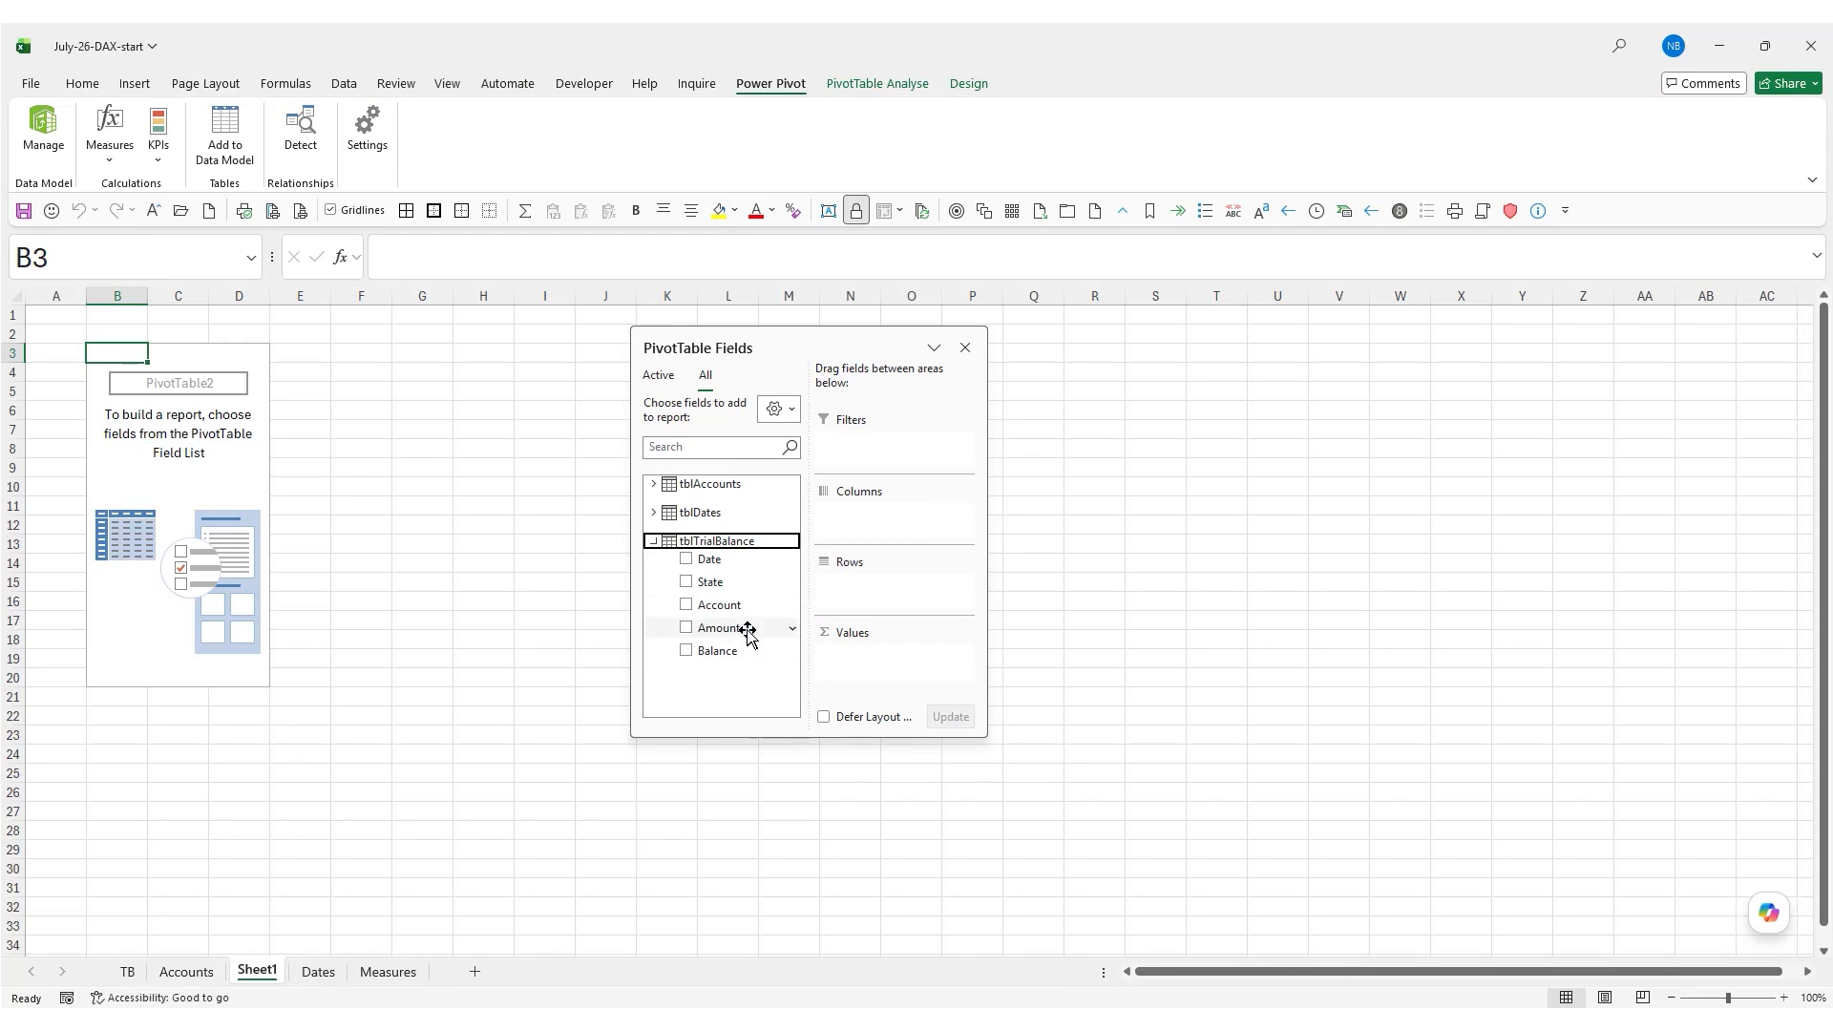
pyautogui.moveTo(746, 630); pyautogui.dragTo(909, 658)
pyautogui.moveTo(729, 606); pyautogui.dragTo(898, 592)
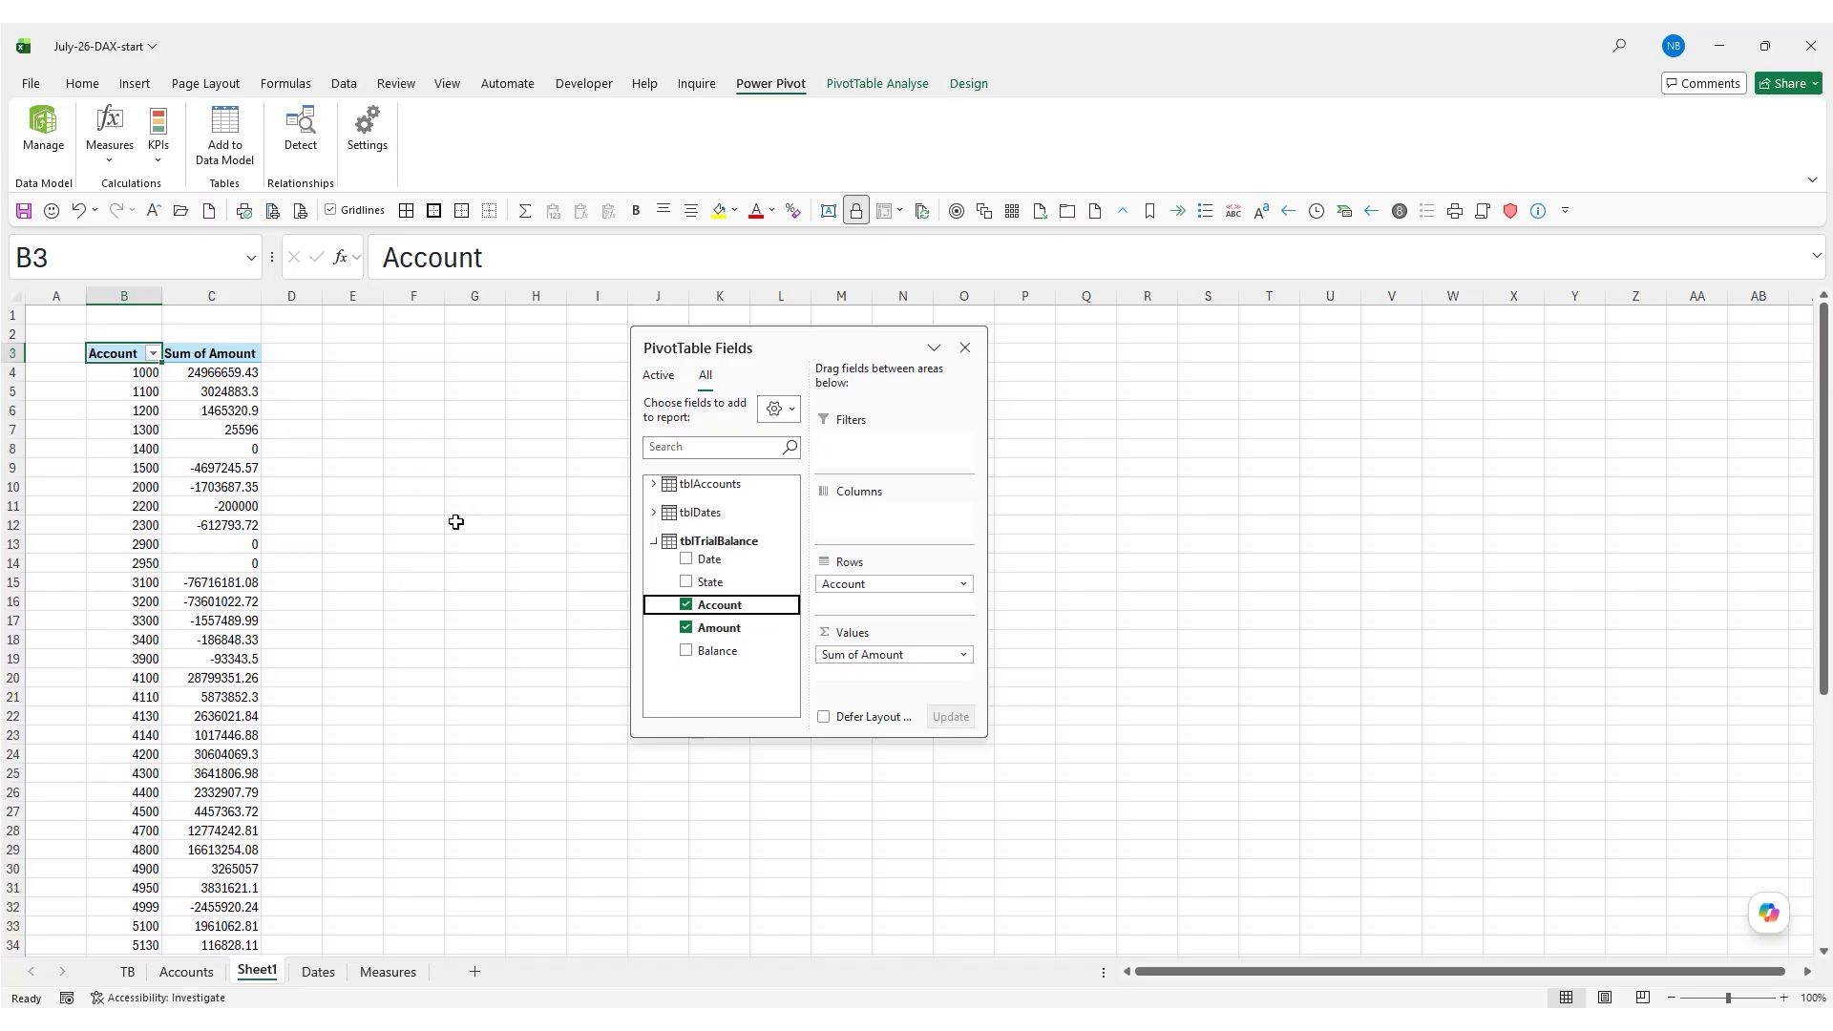
# Examine the PivotTable's Sum of Amount for each account and its Grand Total
pyautogui.scroll(-1, 455, 522)
pyautogui.scroll(1, 455, 523)
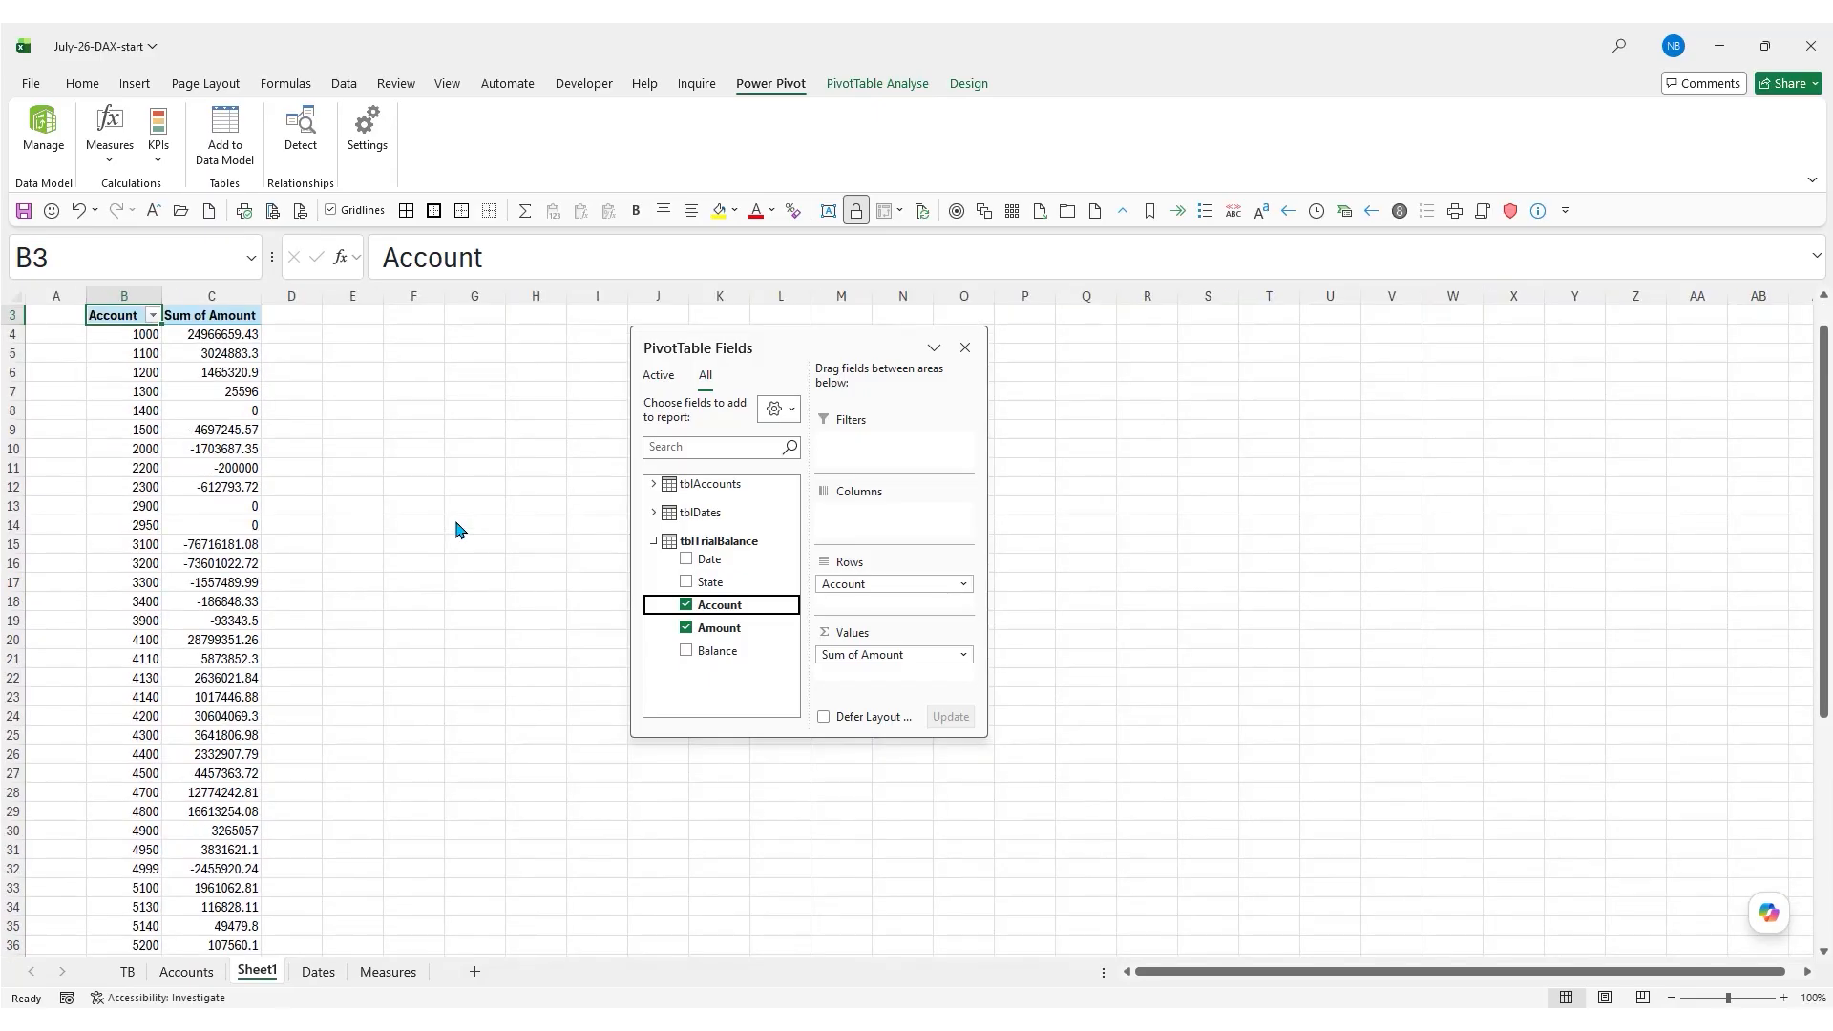
pyautogui.scroll(-4, 465, 523)
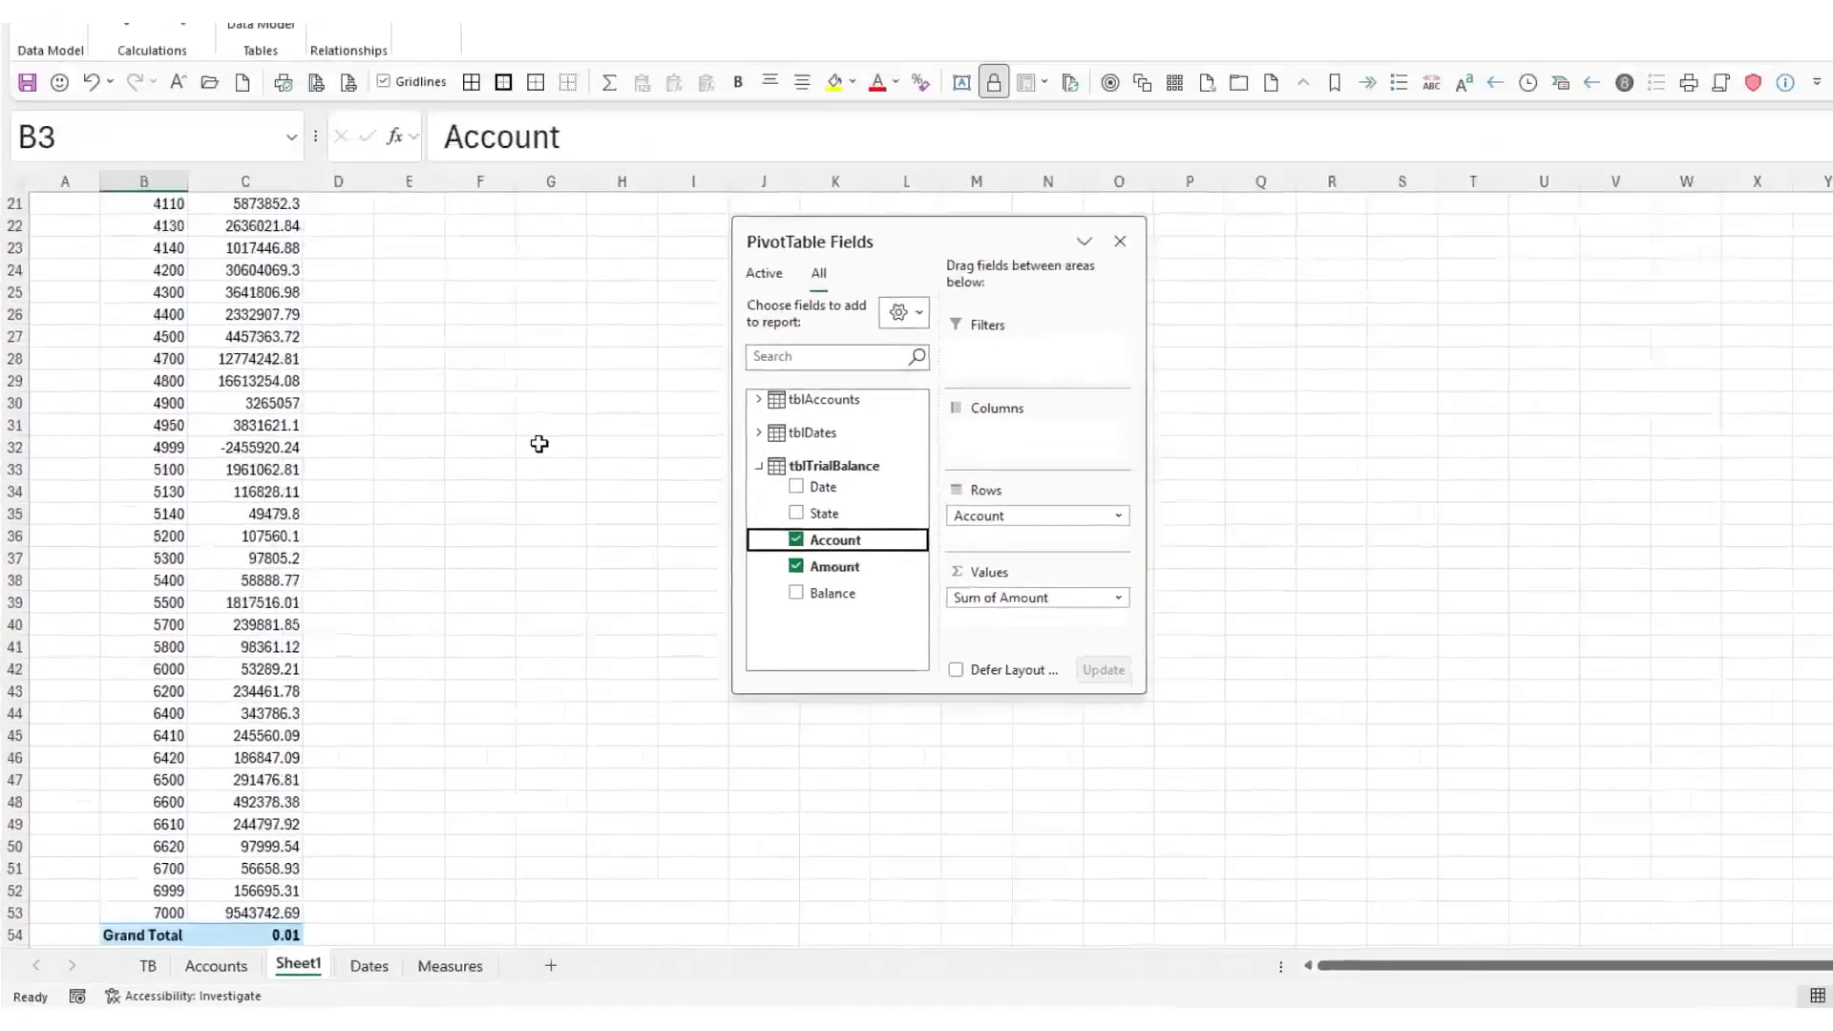
pyautogui.click(222, 945)
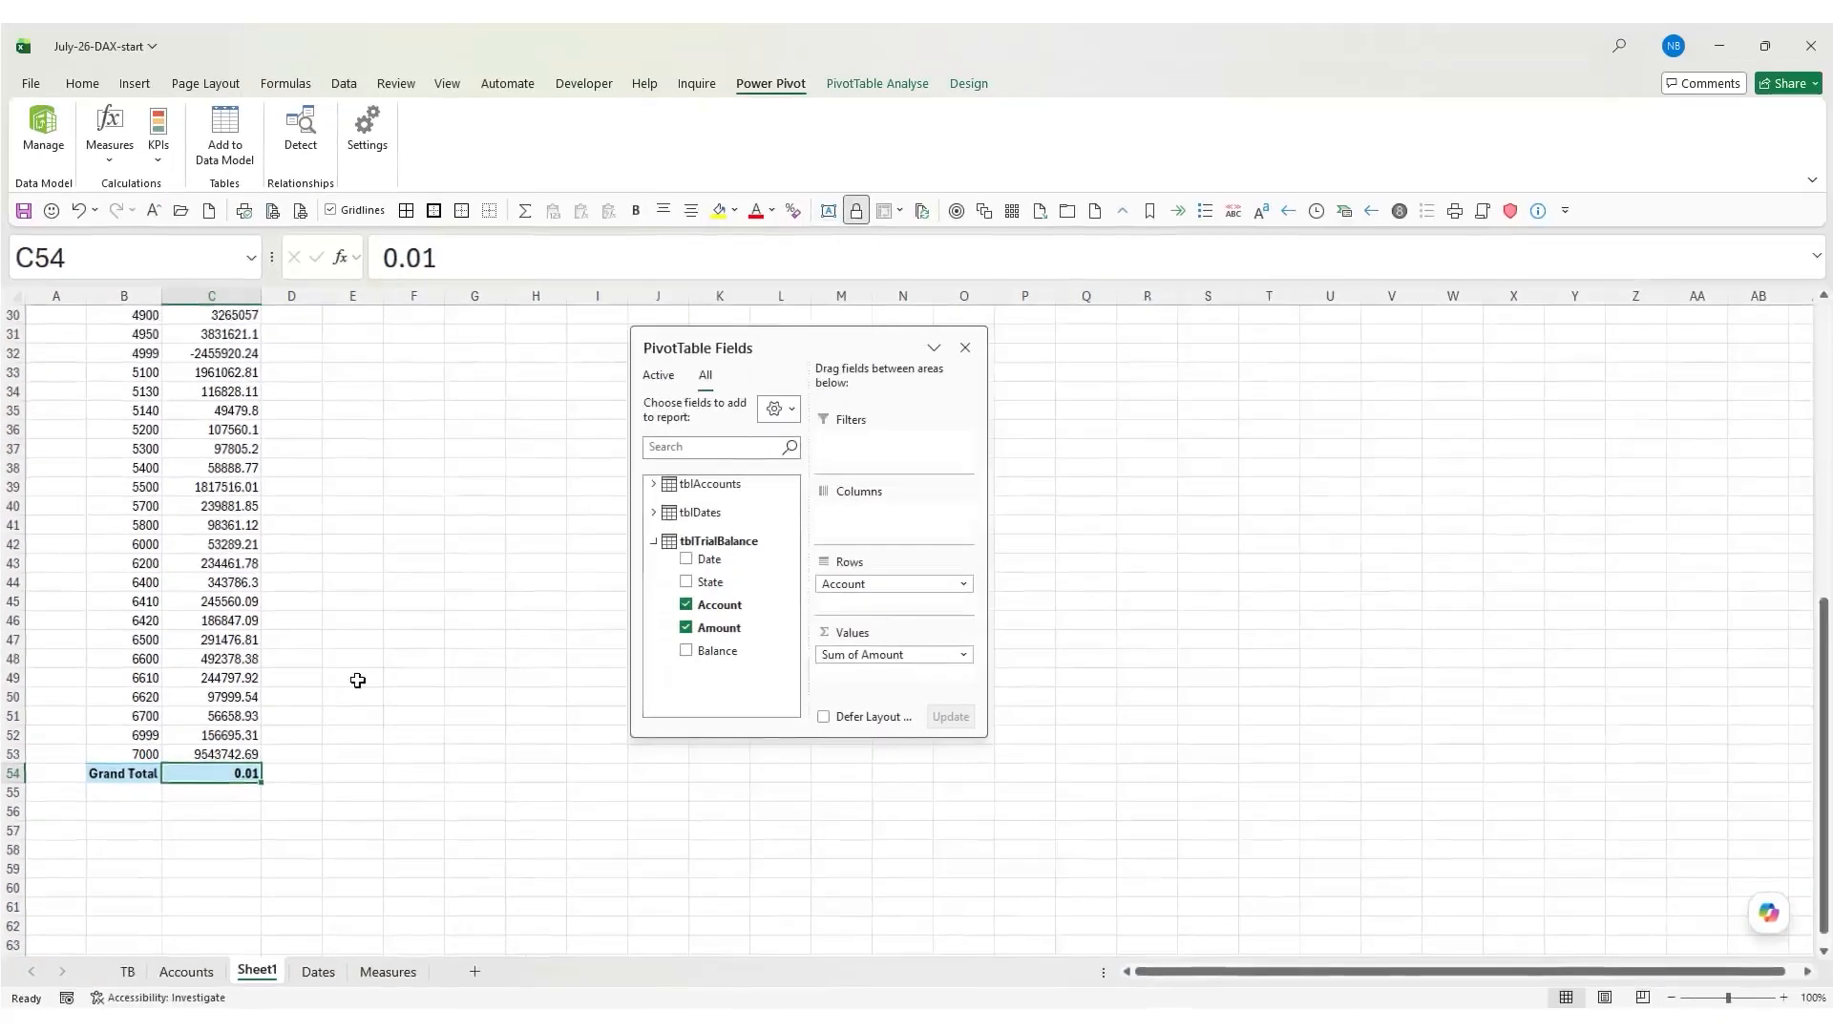
pyautogui.scroll(10, 487, 427)
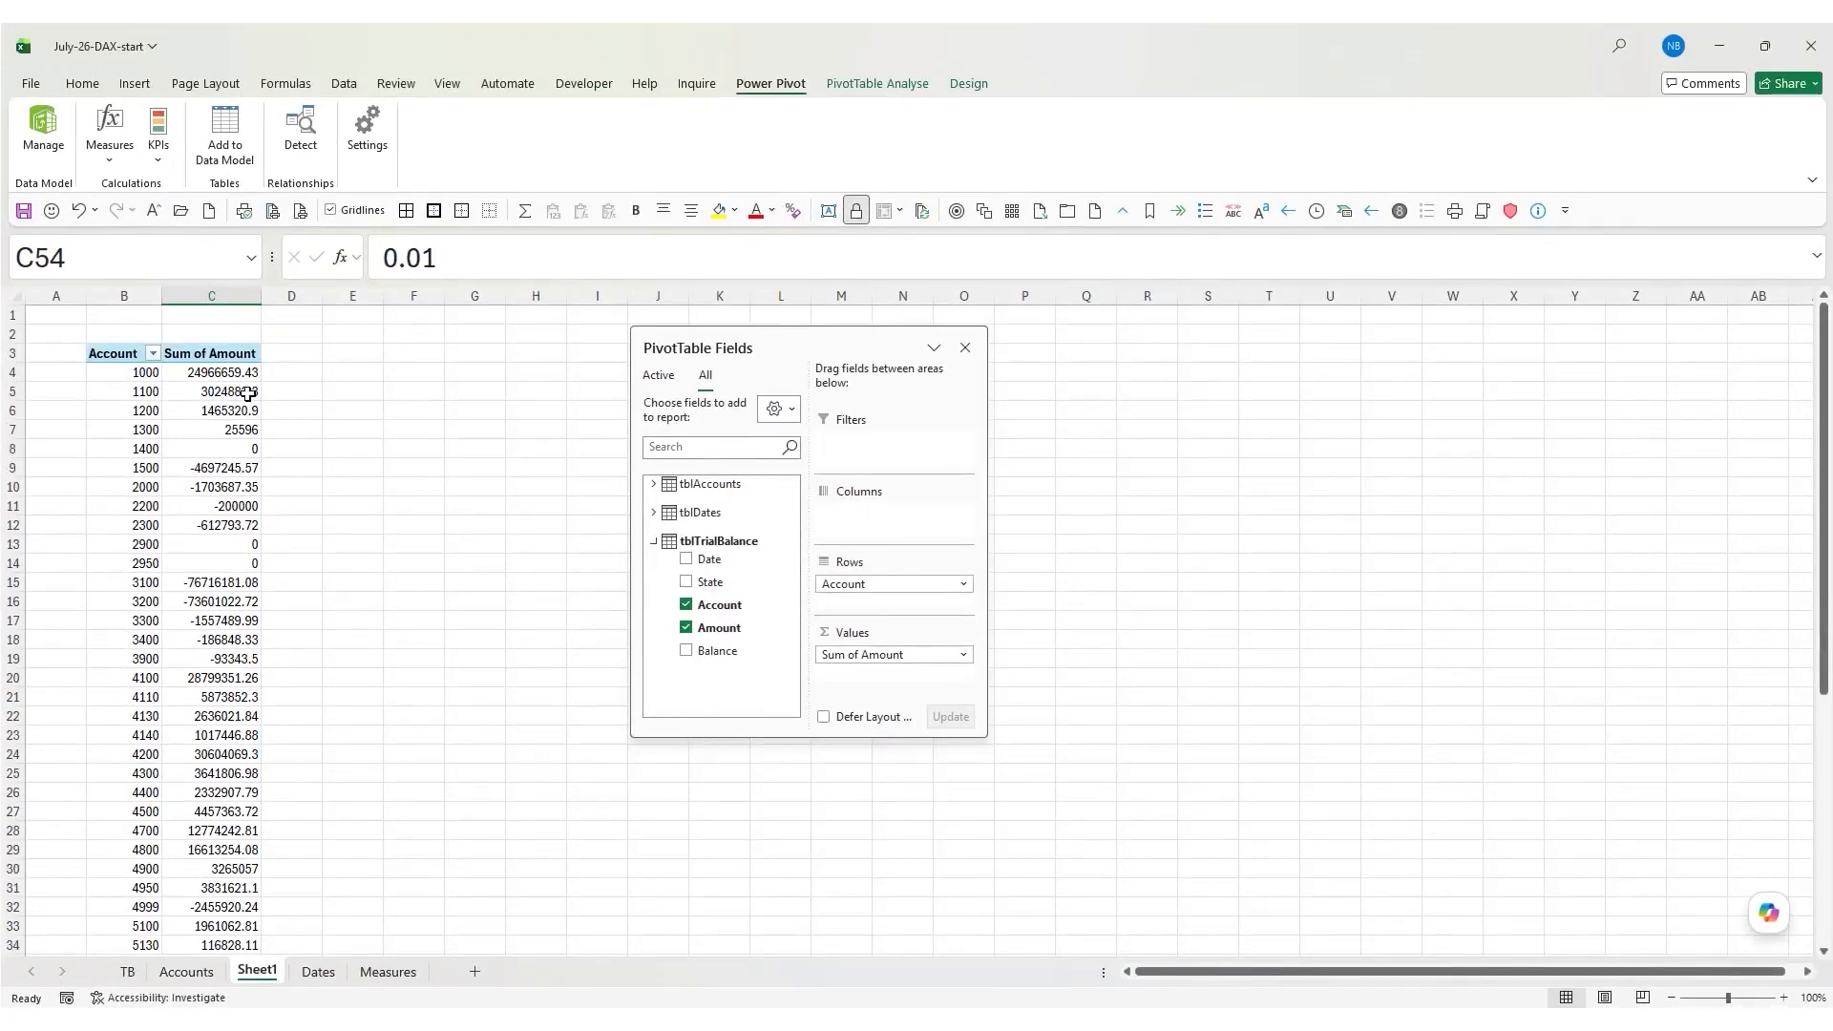
pyautogui.scroll(-5, 323, 673)
pyautogui.scroll(-3, 324, 673)
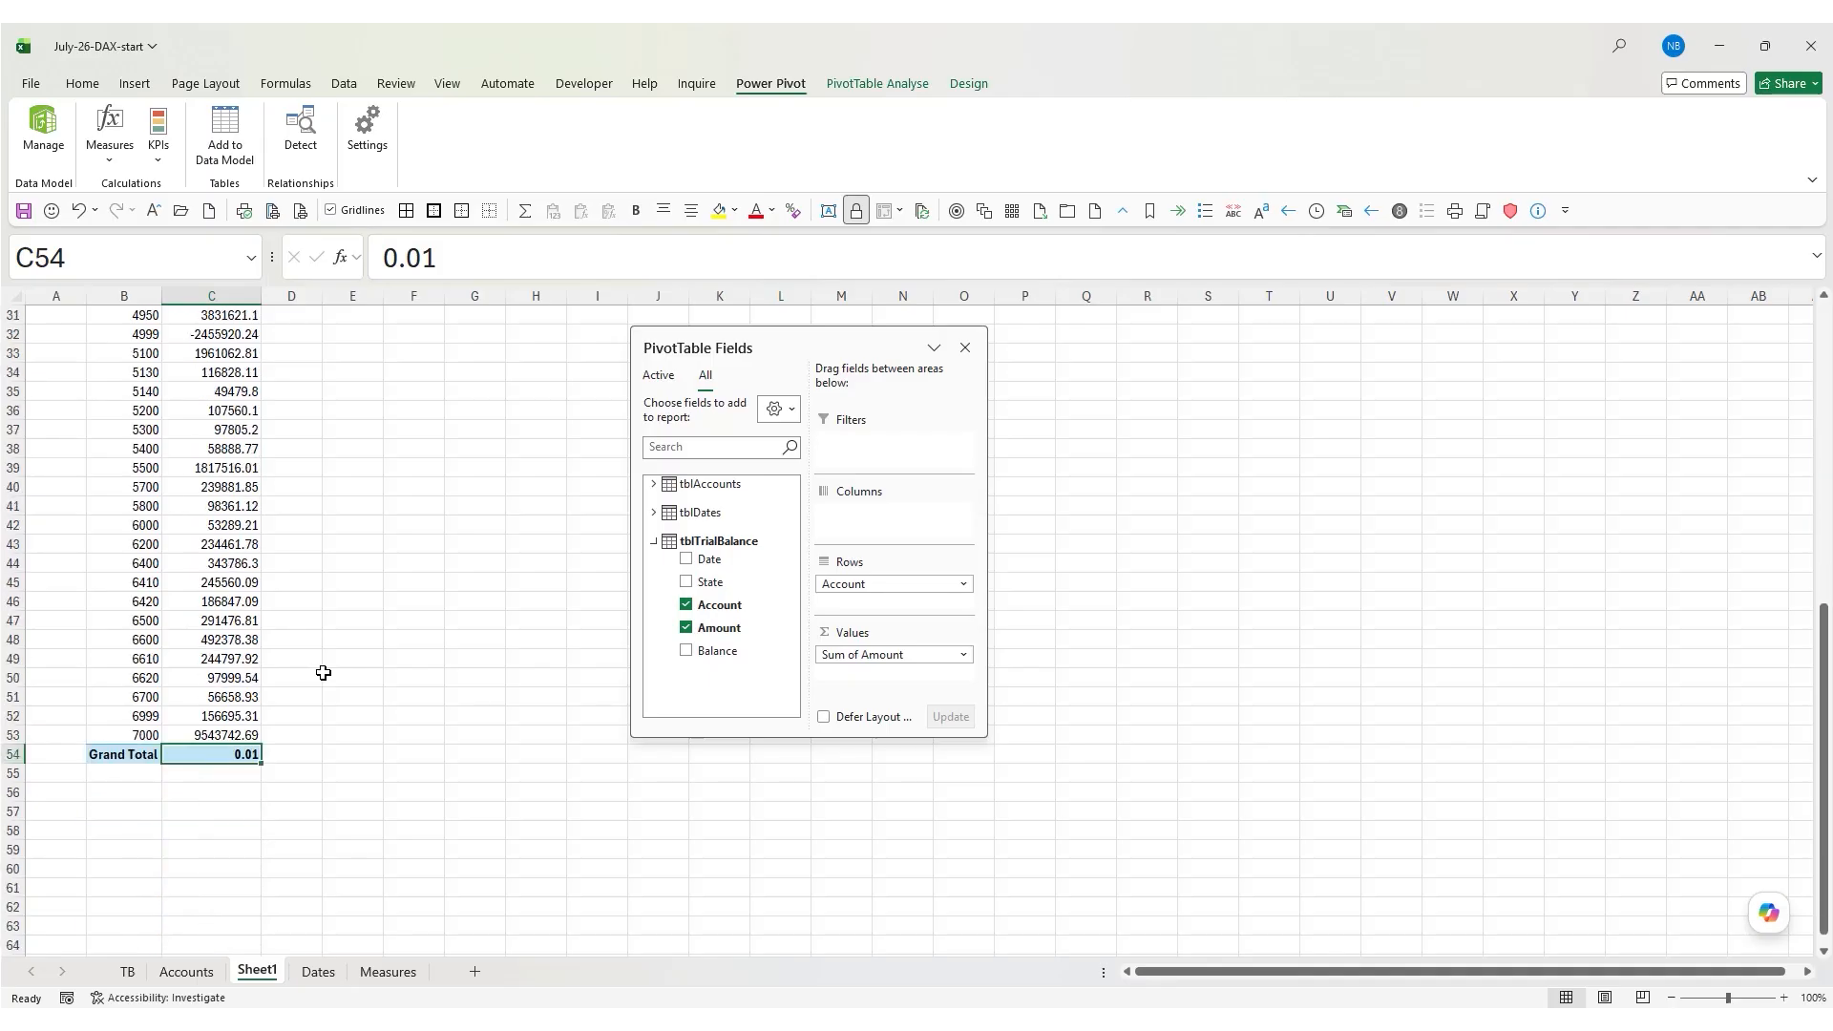
pyautogui.scroll(8, 324, 673)
pyautogui.click(237, 375)
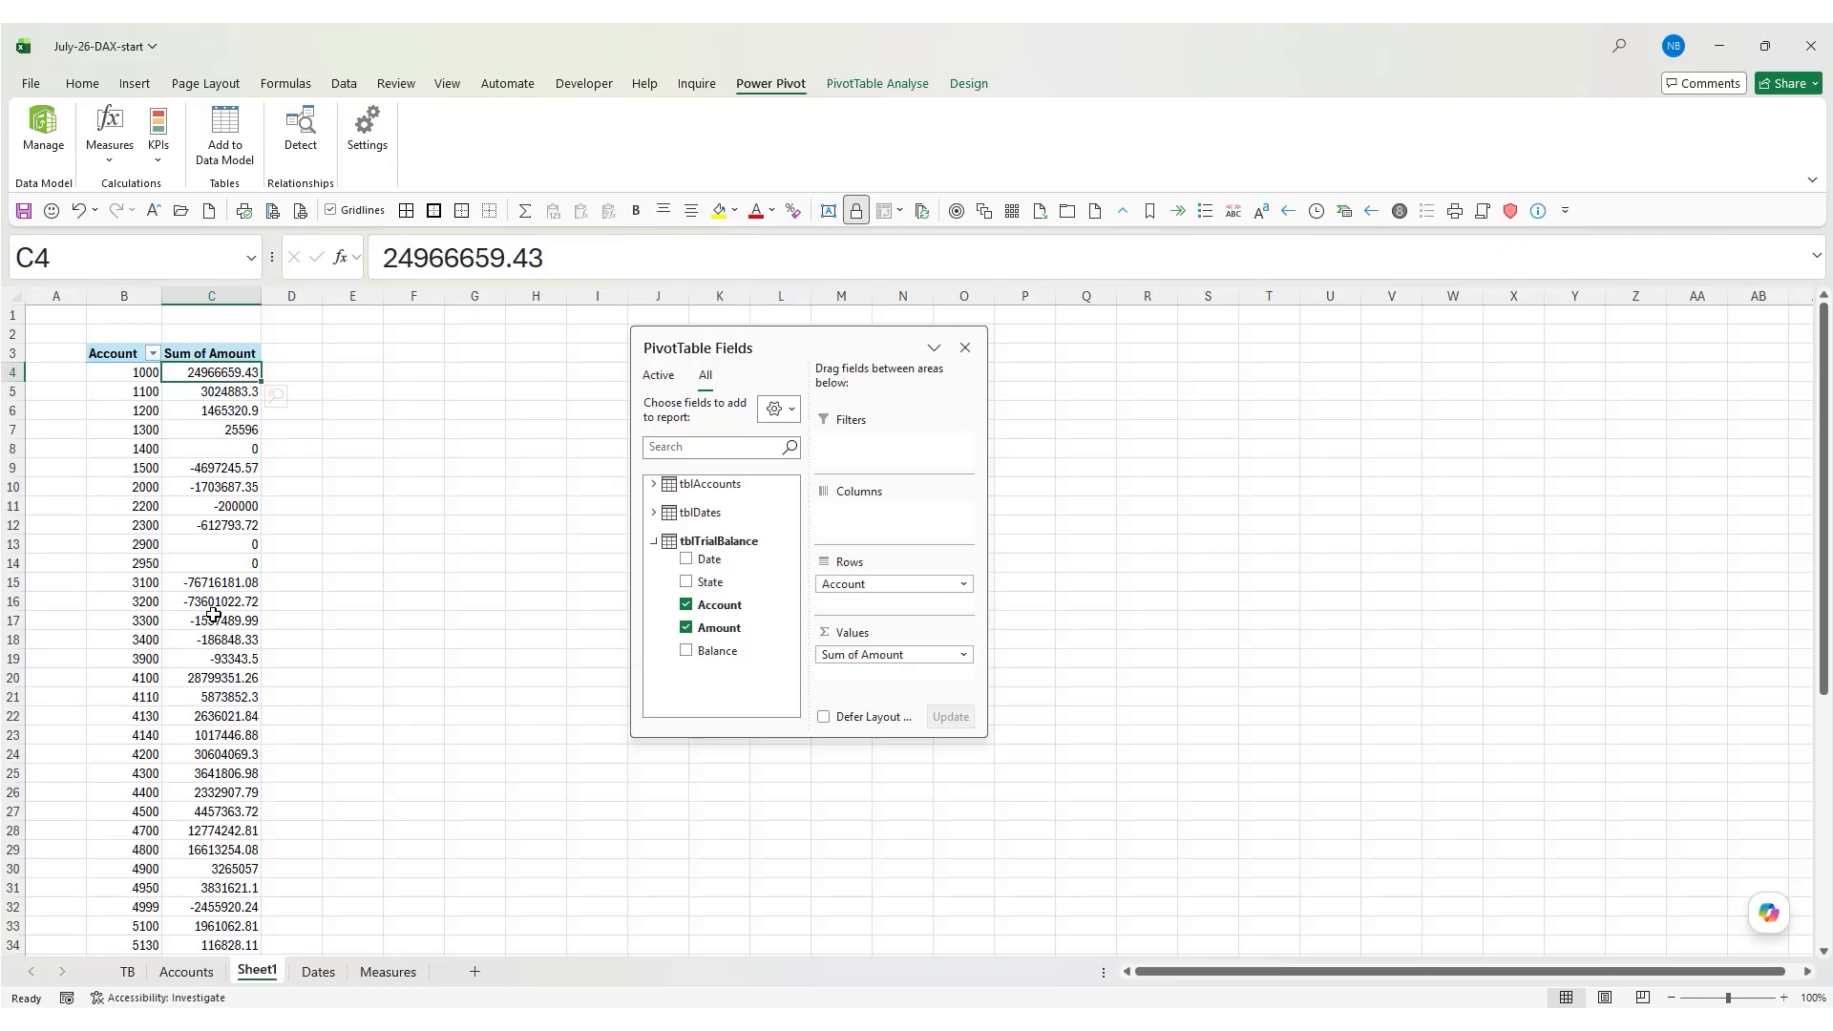
# Start a new measure in the tblTrialBalance table and name it Report Amount
pyautogui.scroll(-7, 220, 611)
pyautogui.scroll(-2, 226, 610)
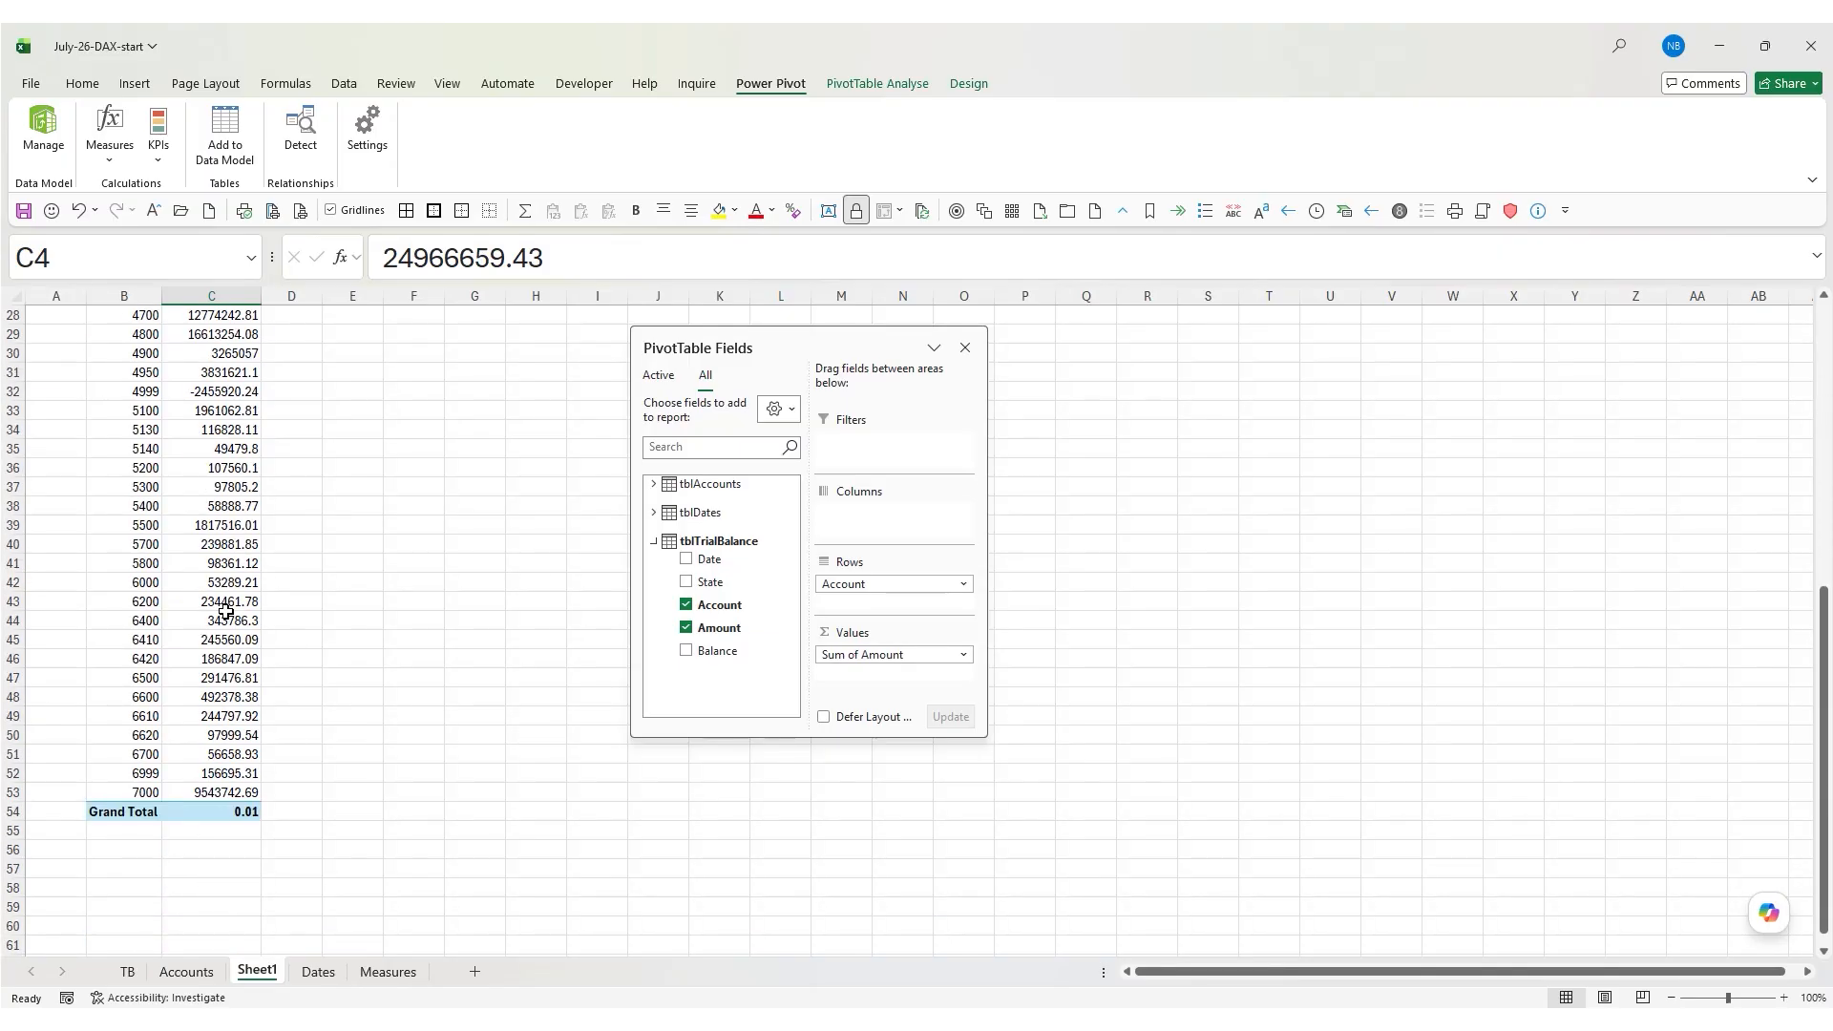
pyautogui.scroll(9, 226, 611)
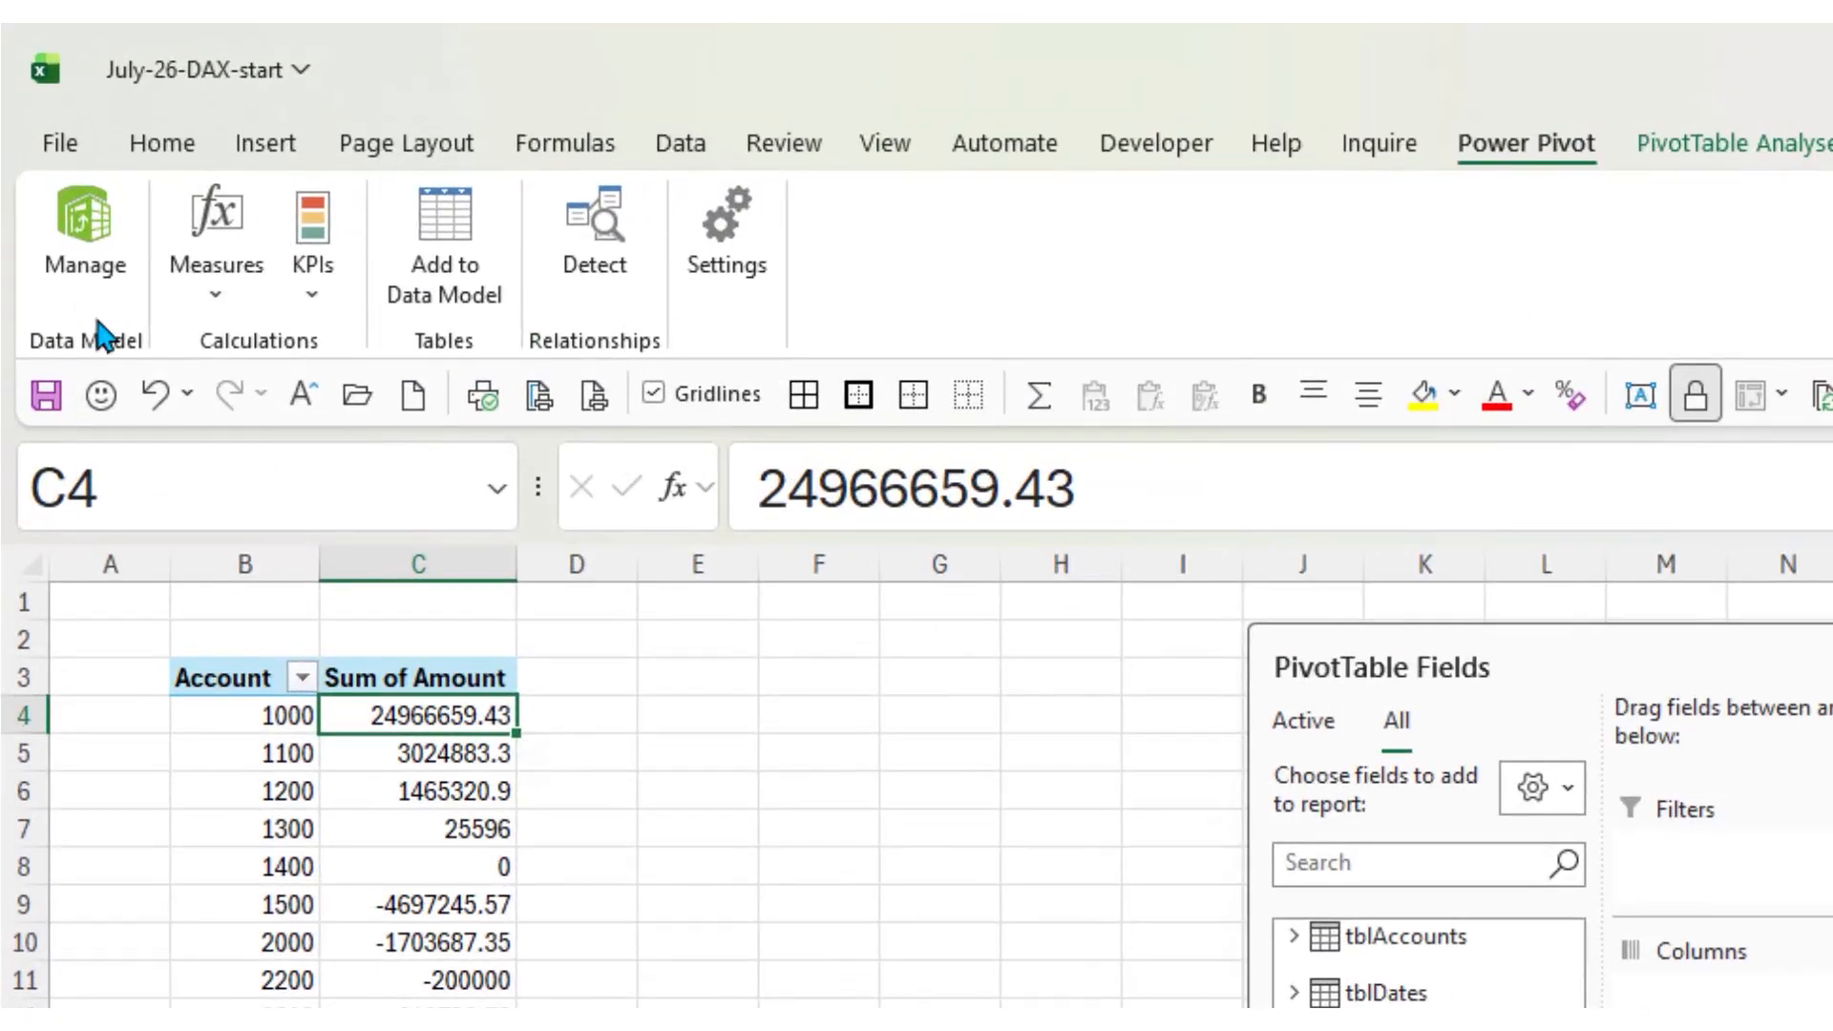
pyautogui.click(237, 294)
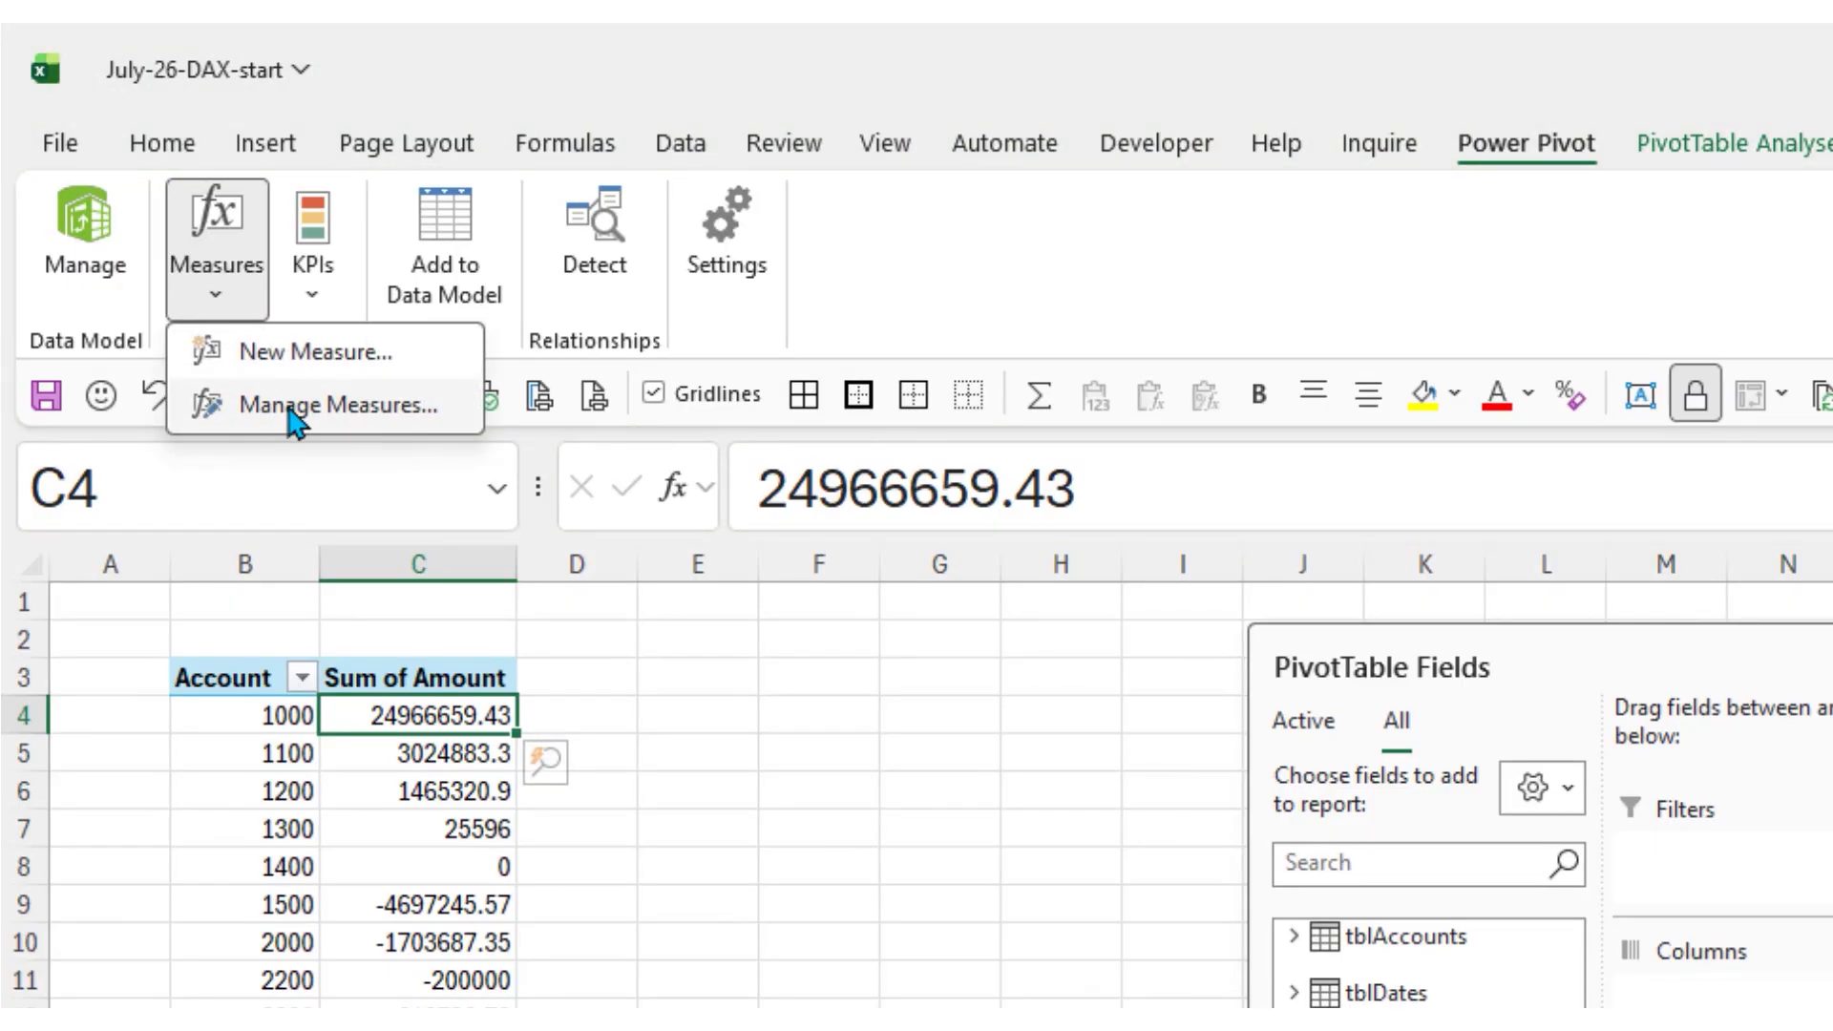
pyautogui.click(315, 363)
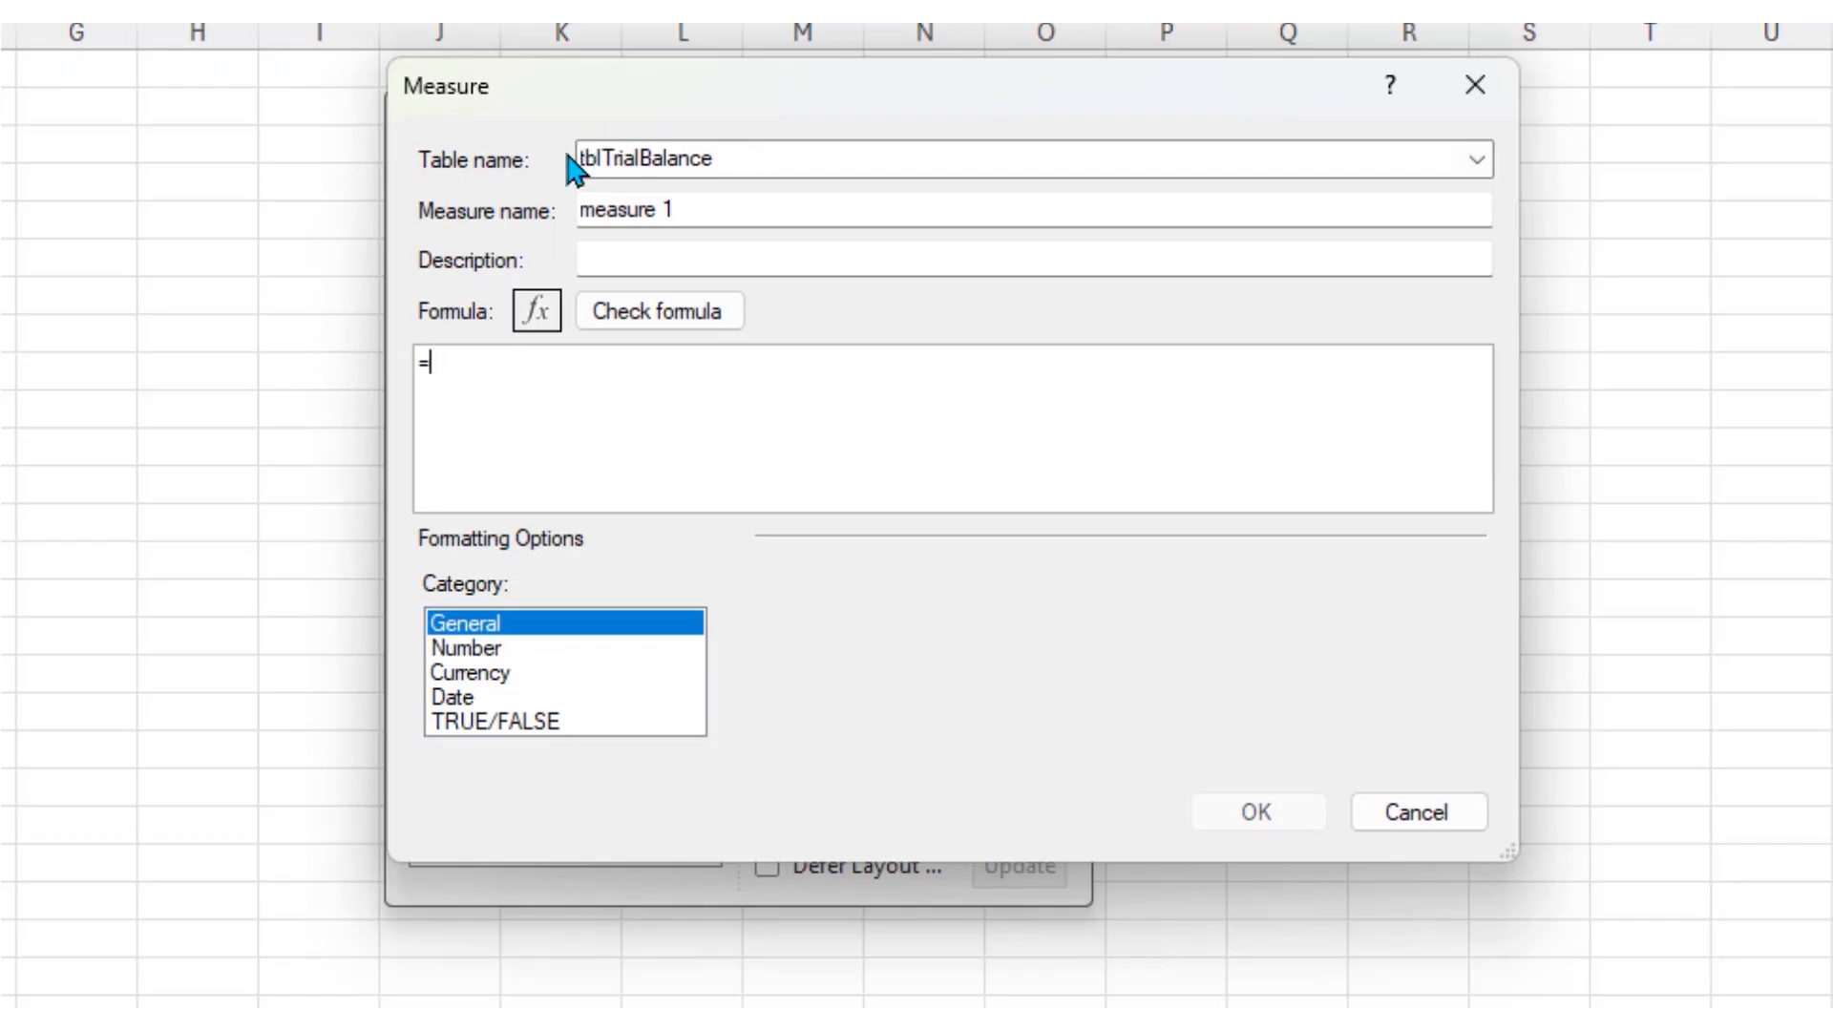
pyautogui.click(720, 208)
pyautogui.moveTo(720, 208); pyautogui.dragTo(522, 210)
pyautogui.write('Report Am')
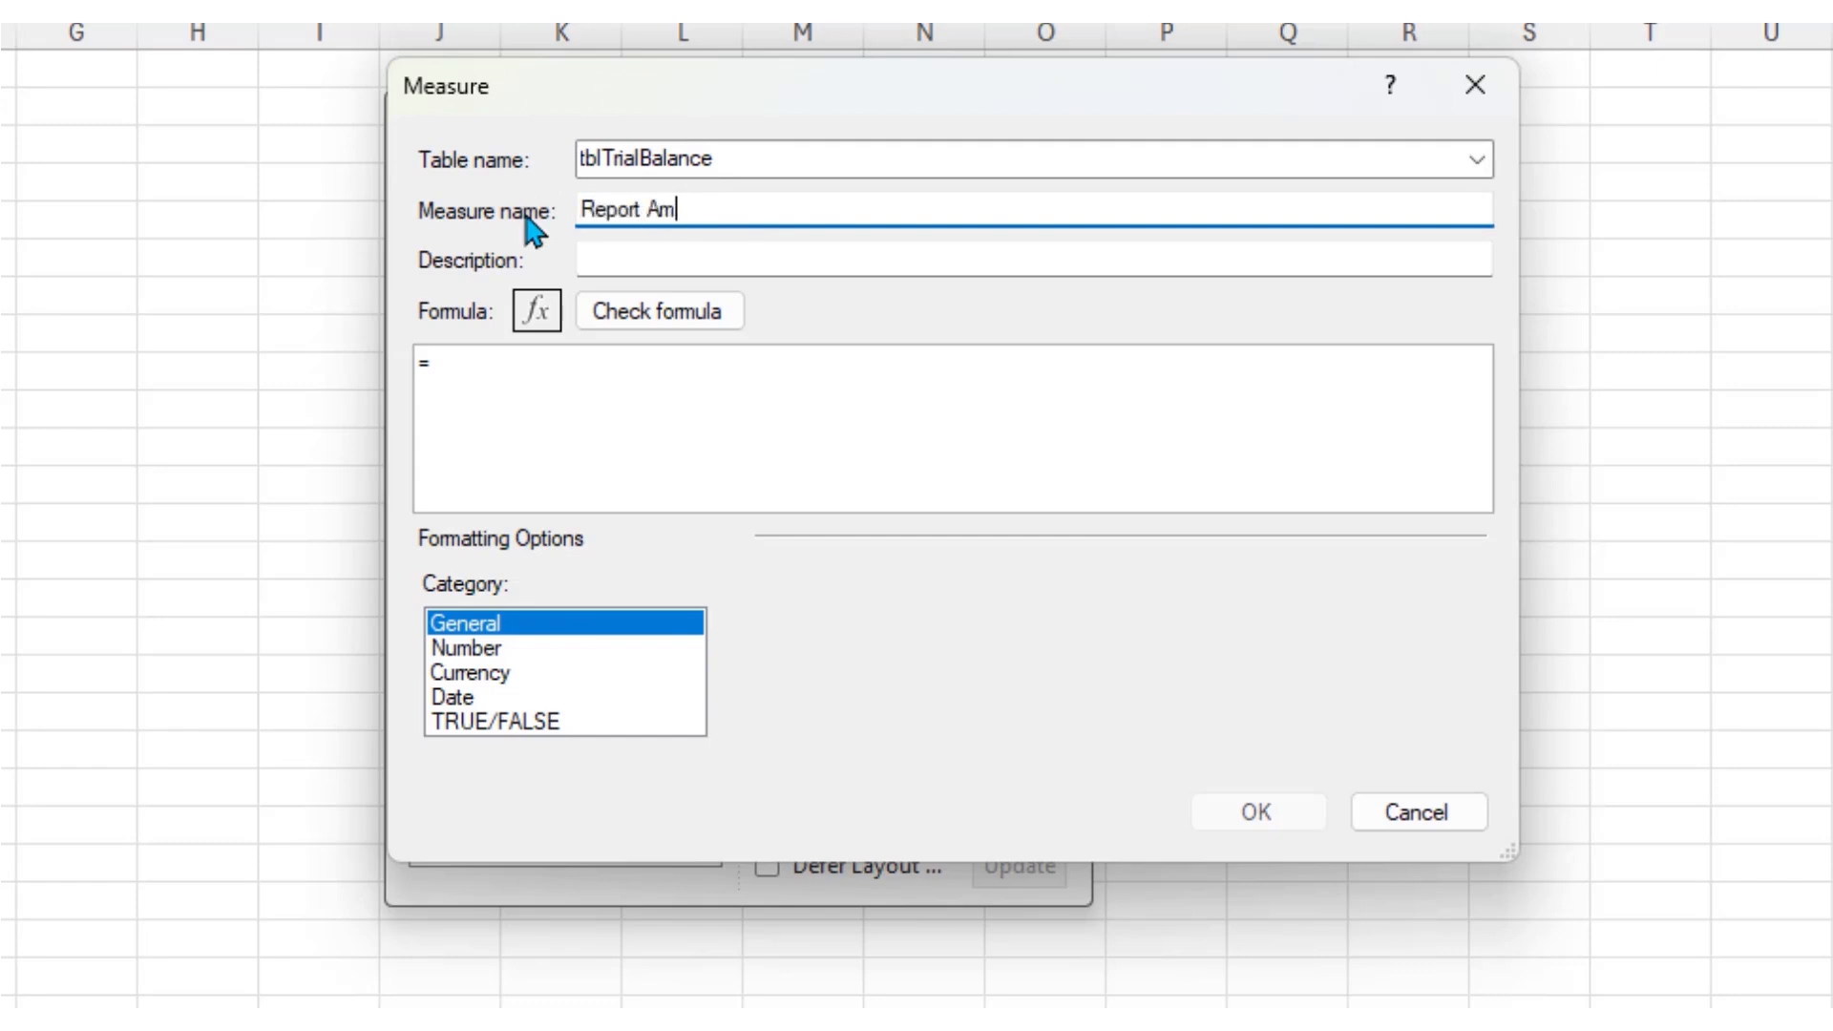
pyautogui.write('ount')
# Begin the measure's formula with SUMX, using tblTrialBalance as the table argument
pyautogui.click(625, 382)
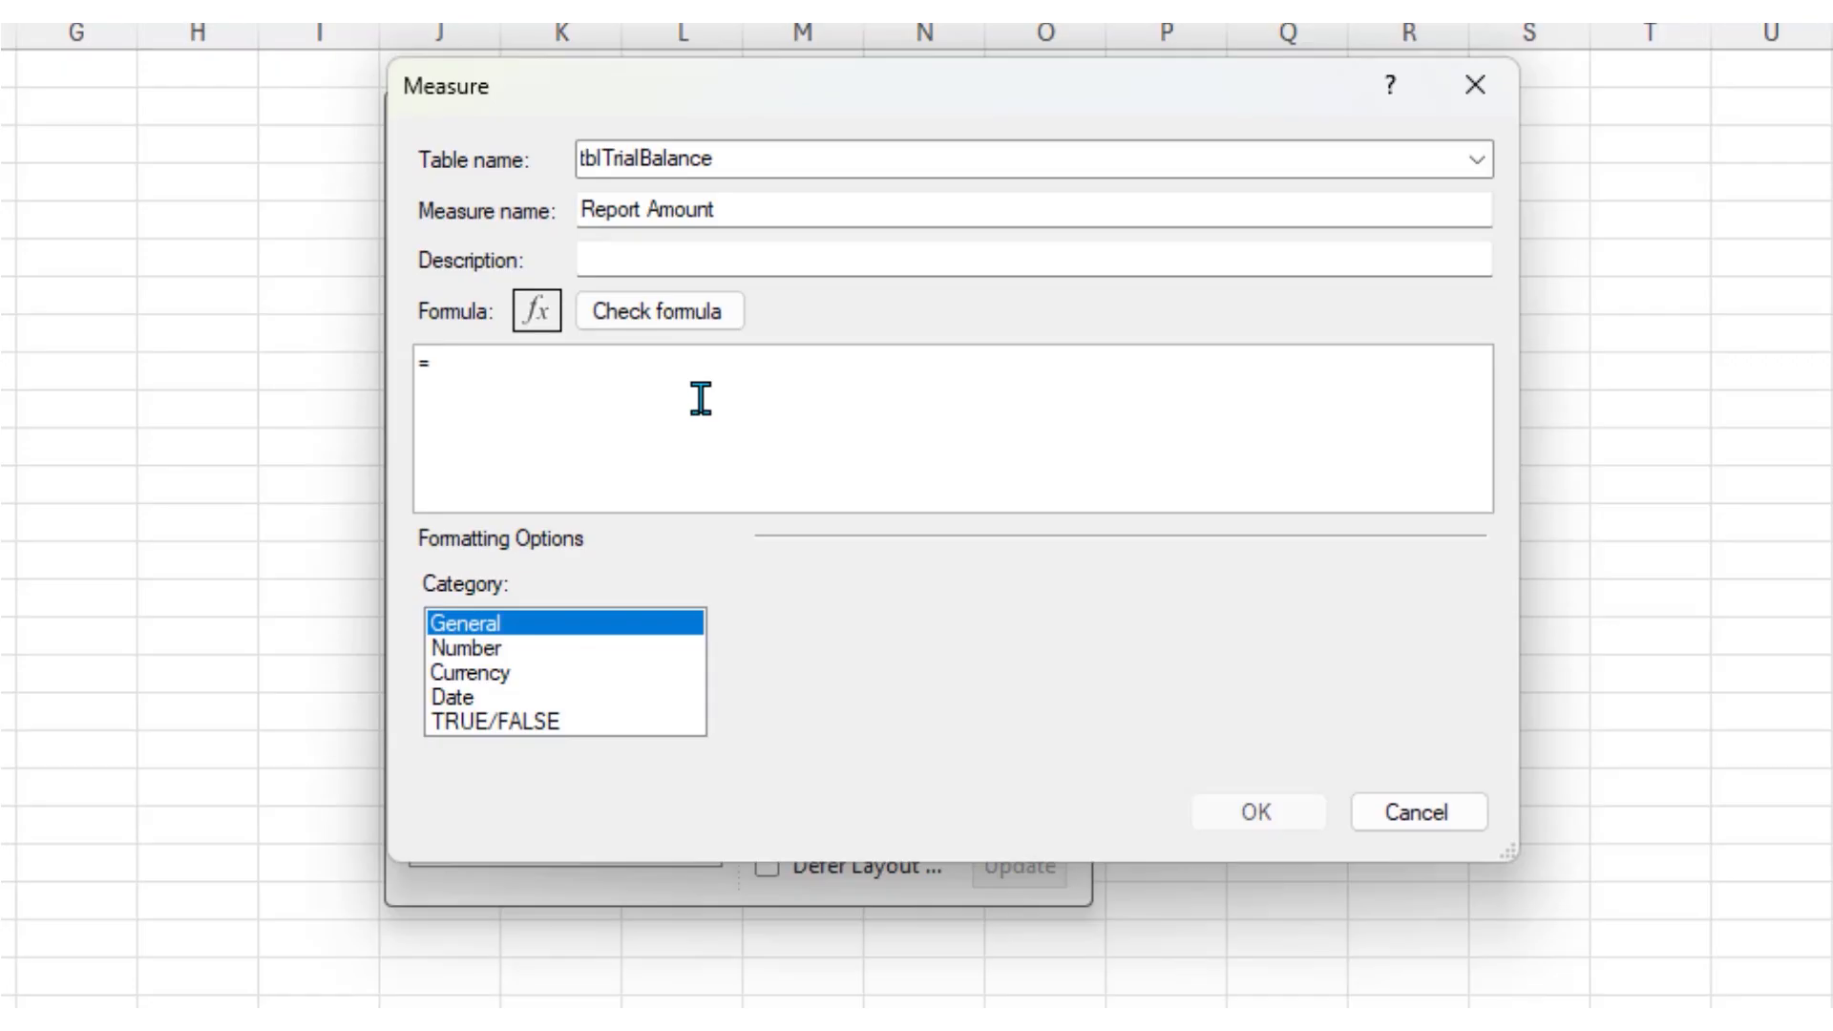
pyautogui.scroll(4, 701, 398)
pyautogui.write('SUMX')
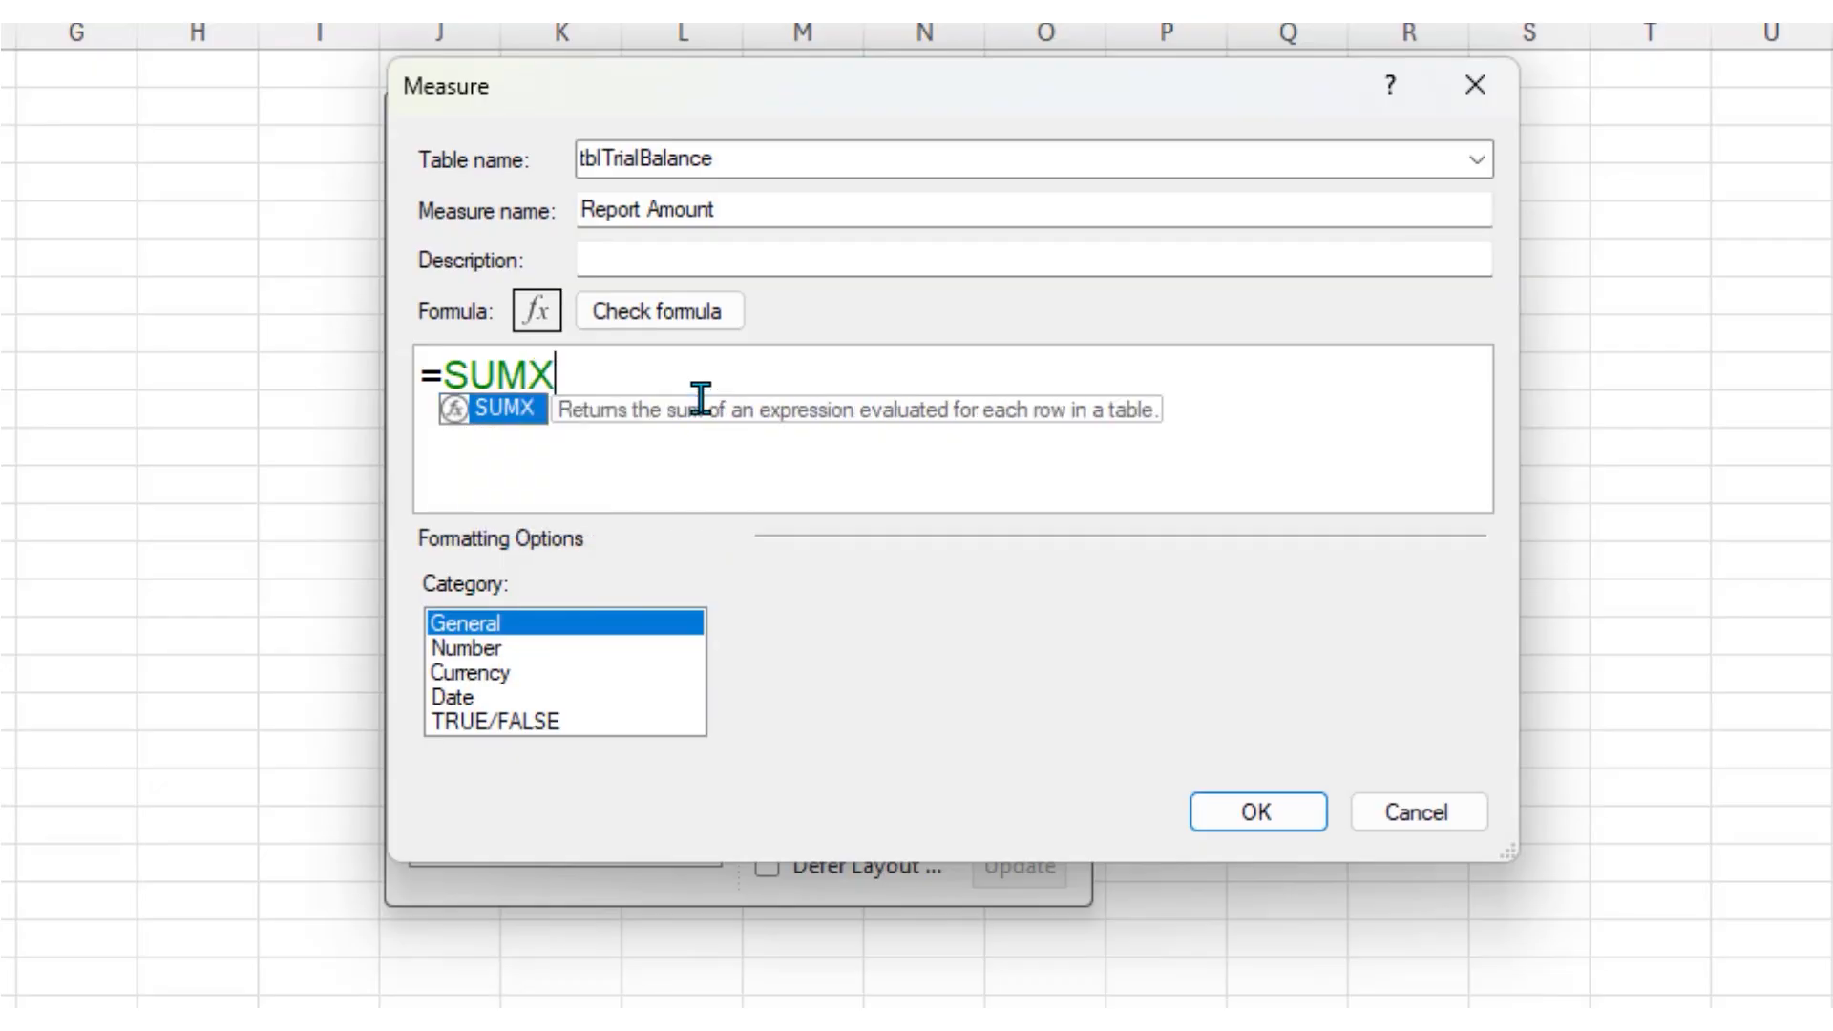
pyautogui.write('(')
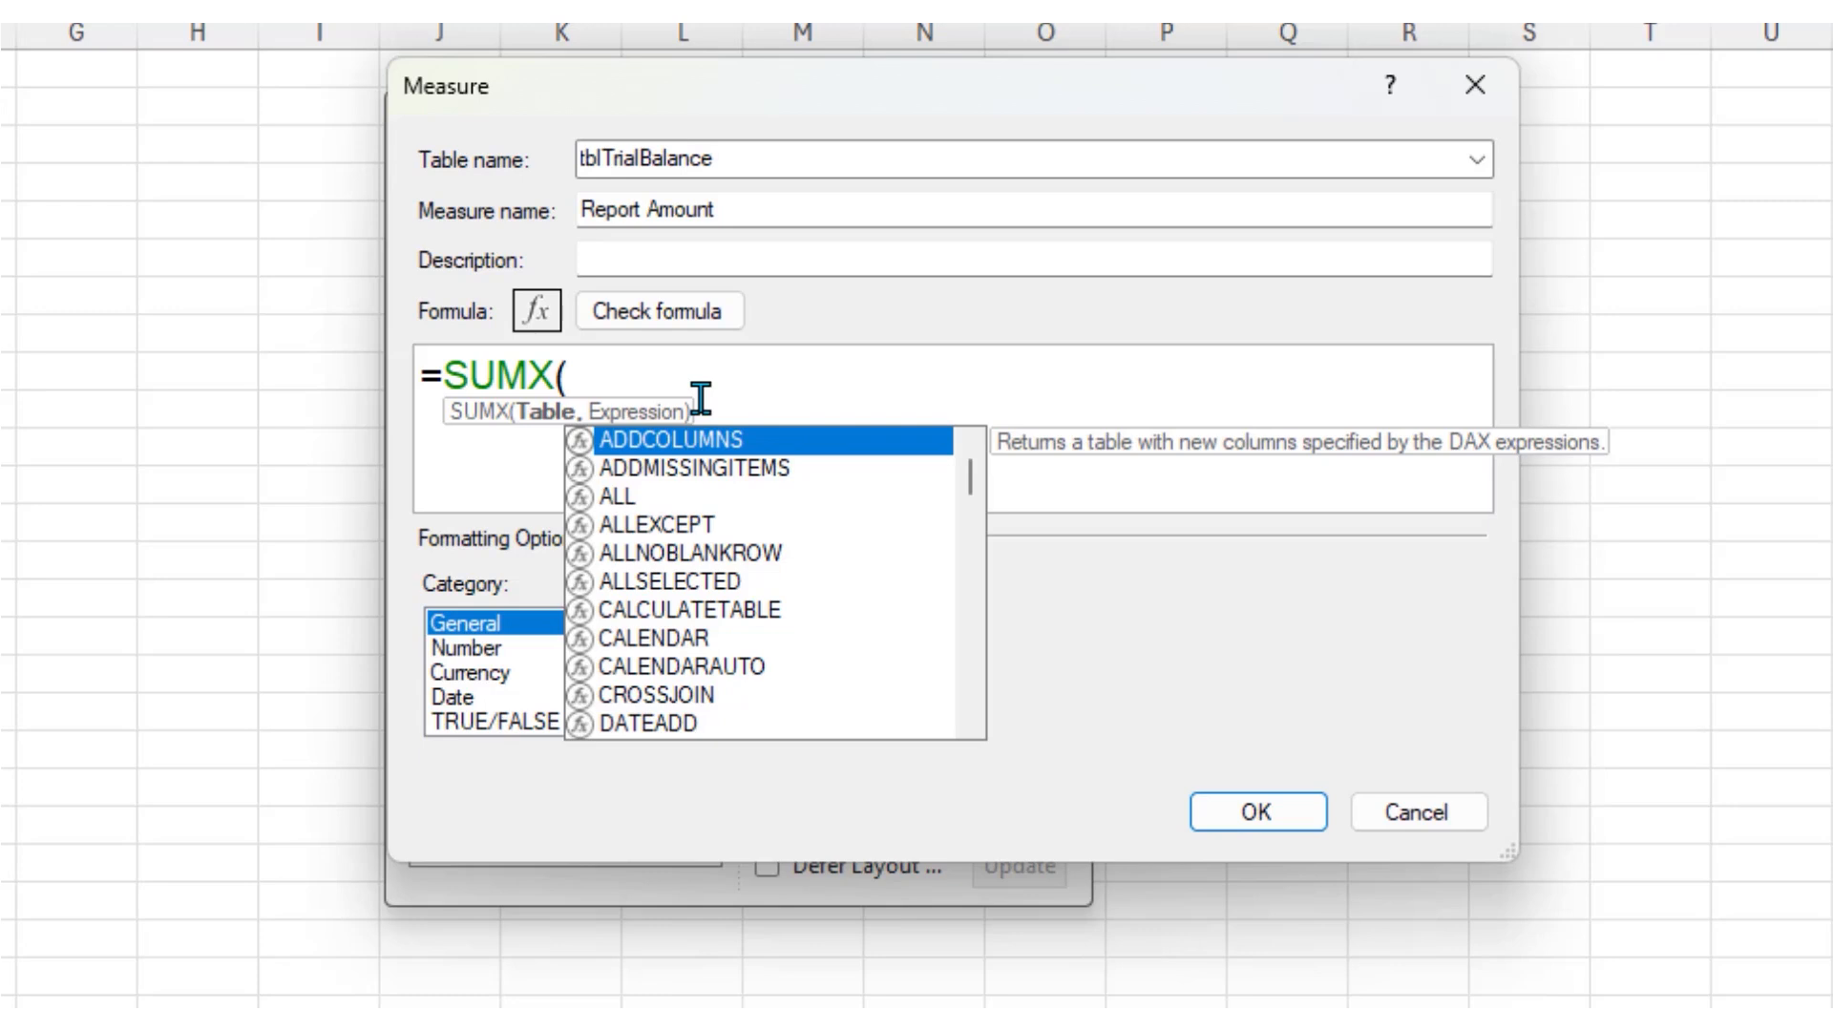
pyautogui.click(717, 364)
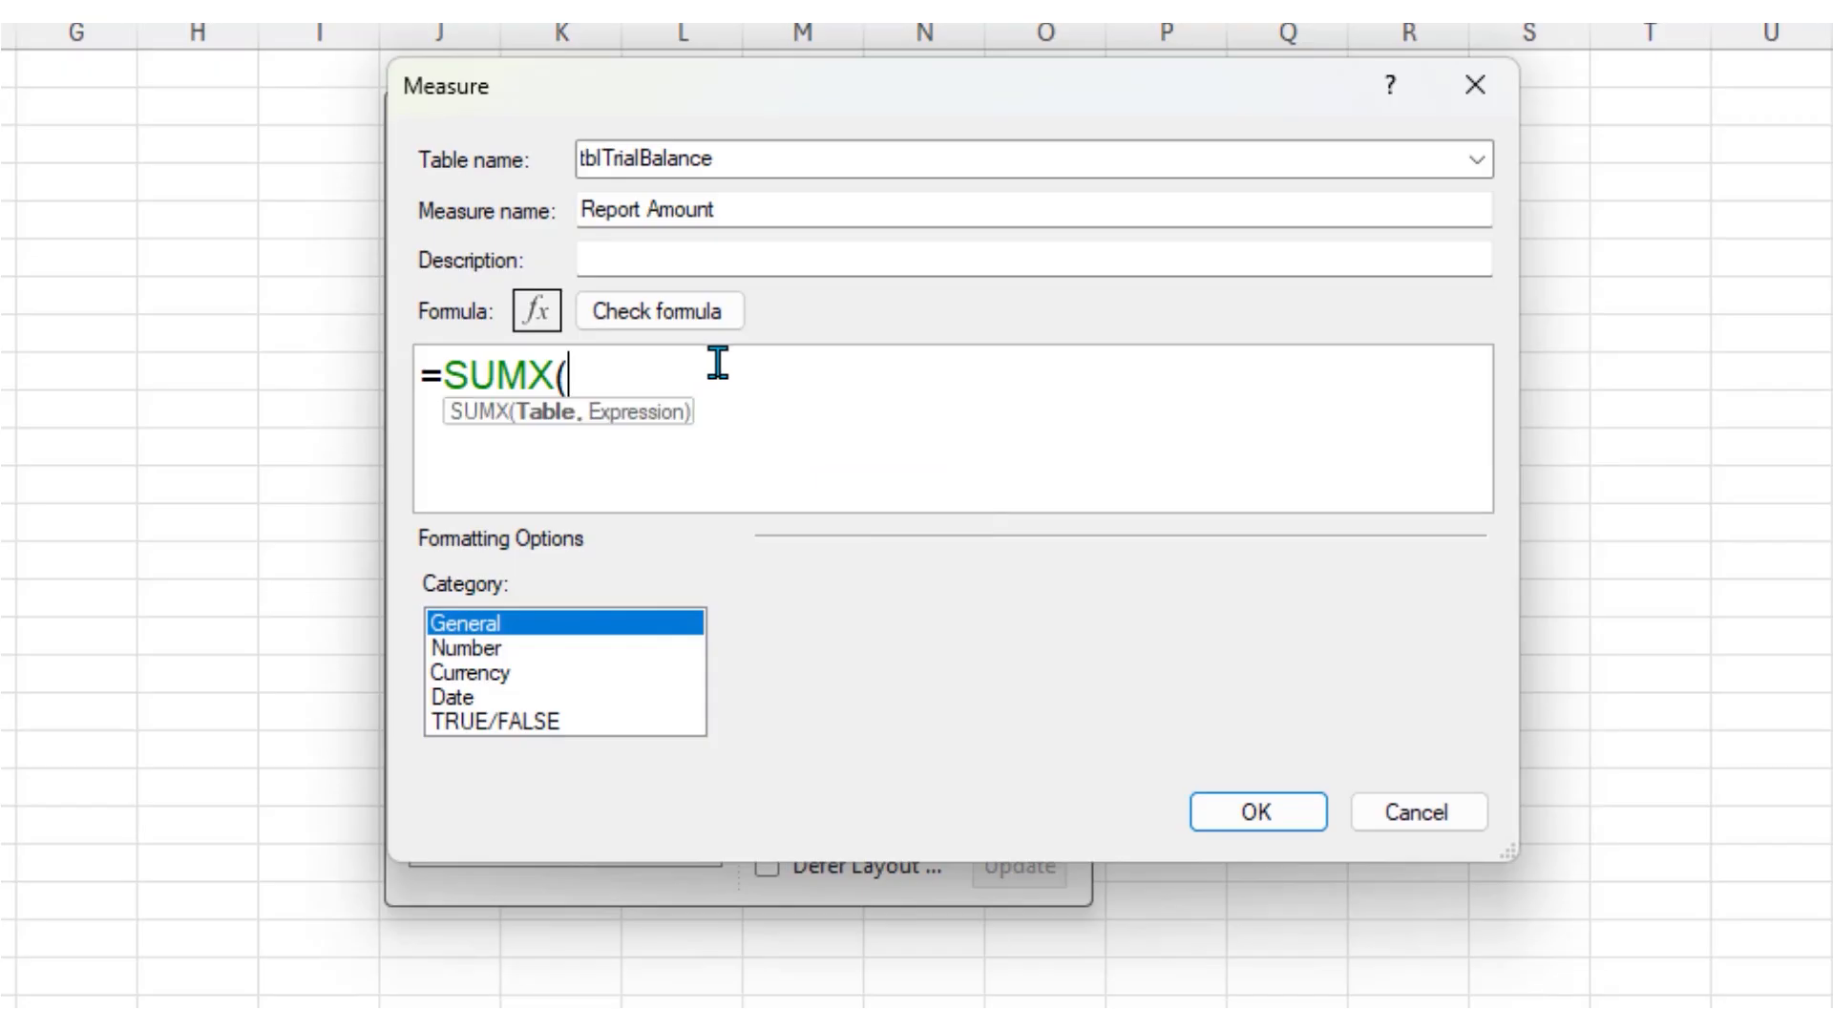
pyautogui.write('tbl')
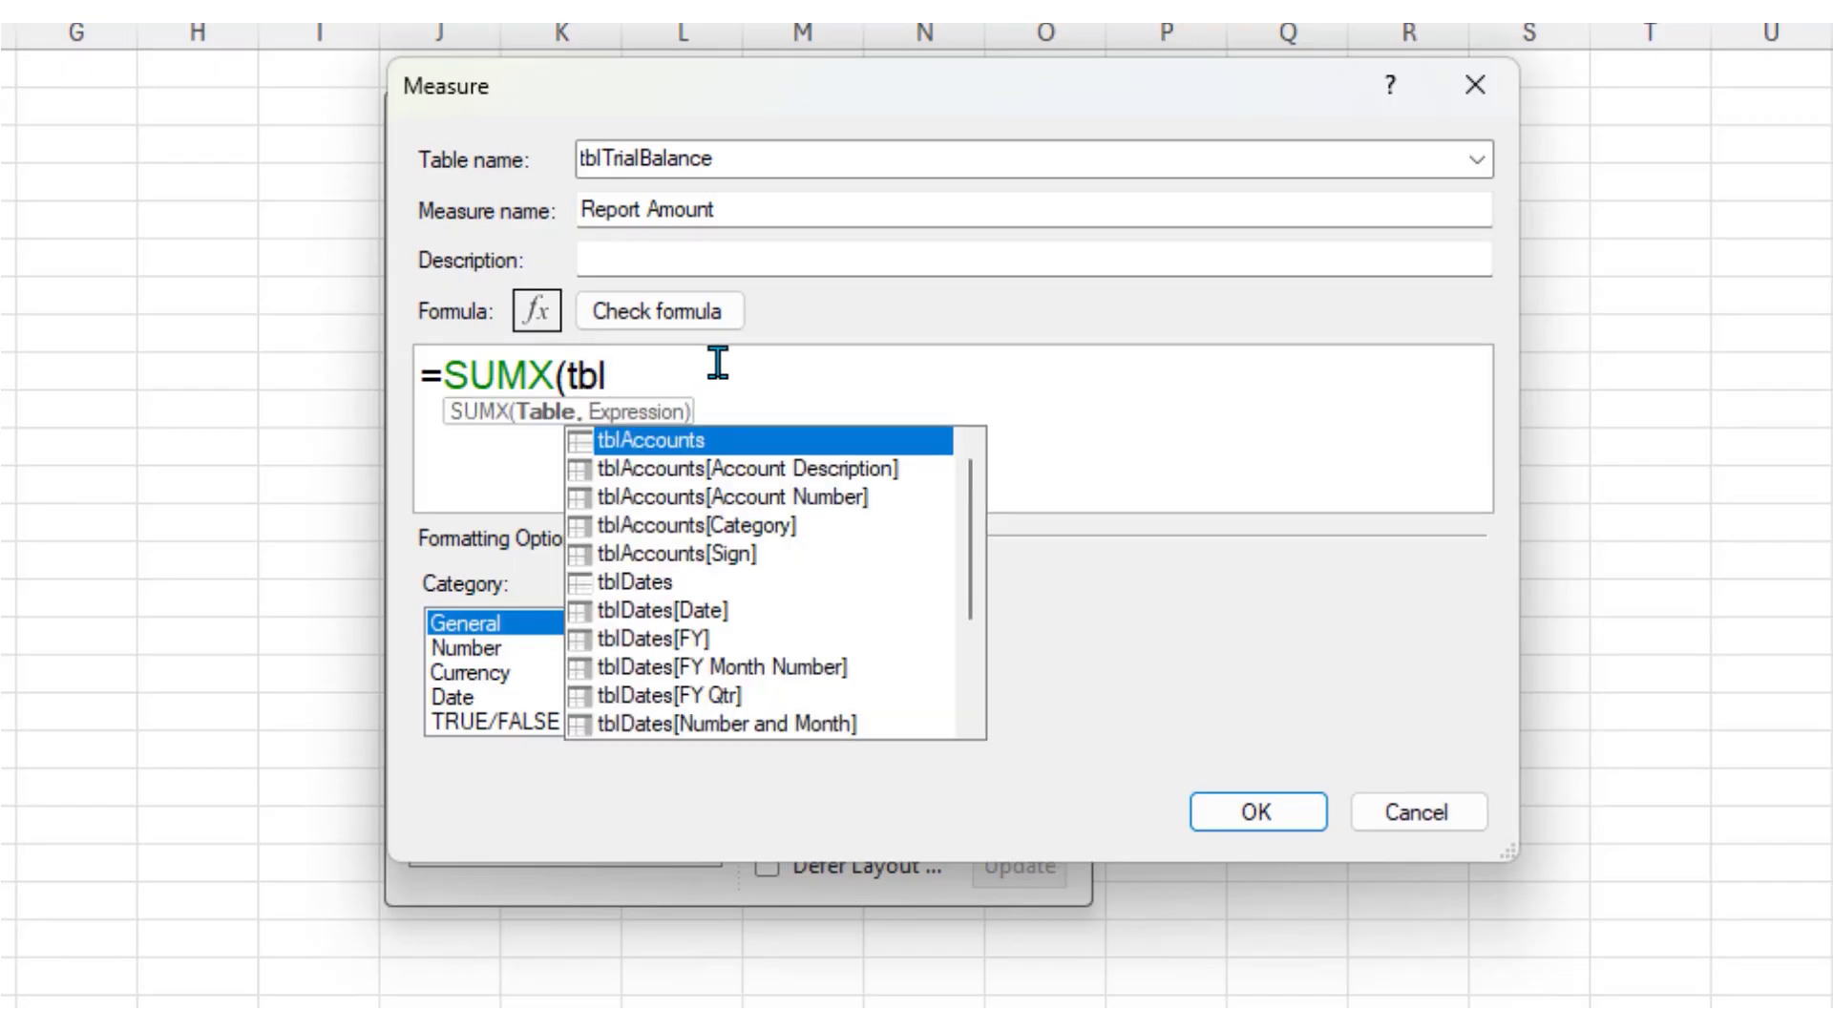
pyautogui.write('t')
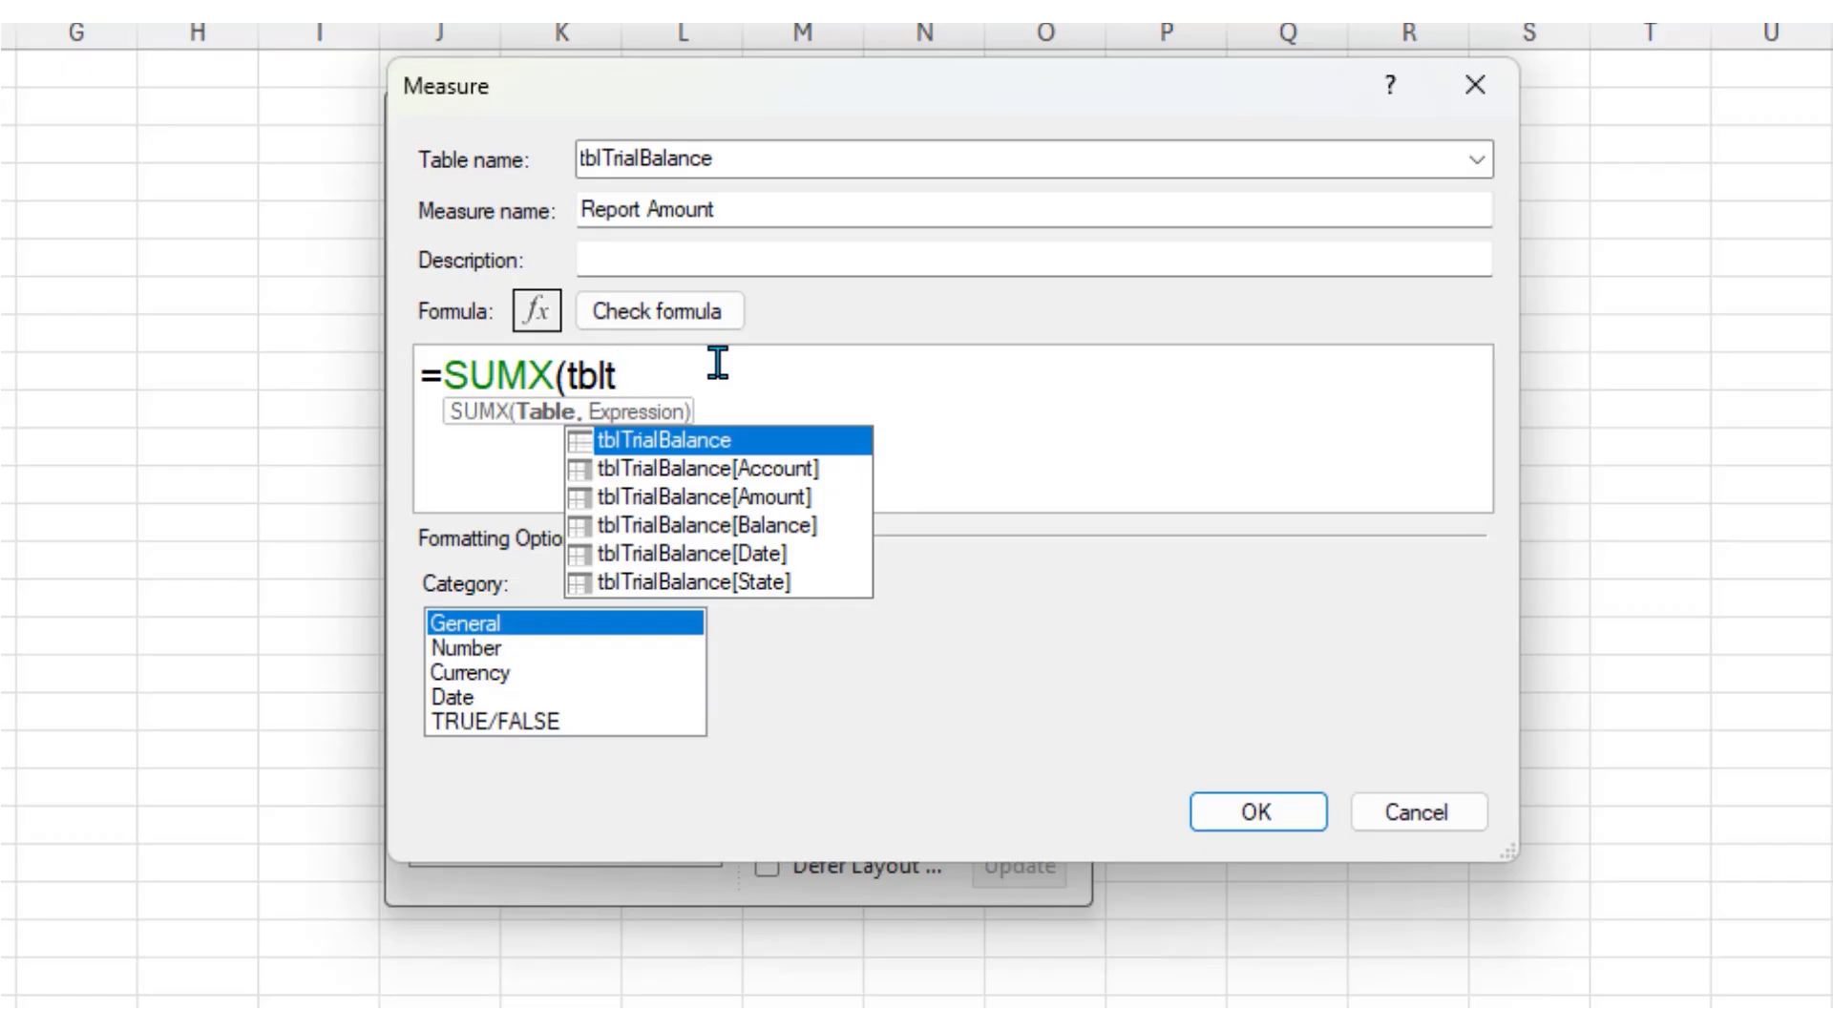
pyautogui.press('Tab')
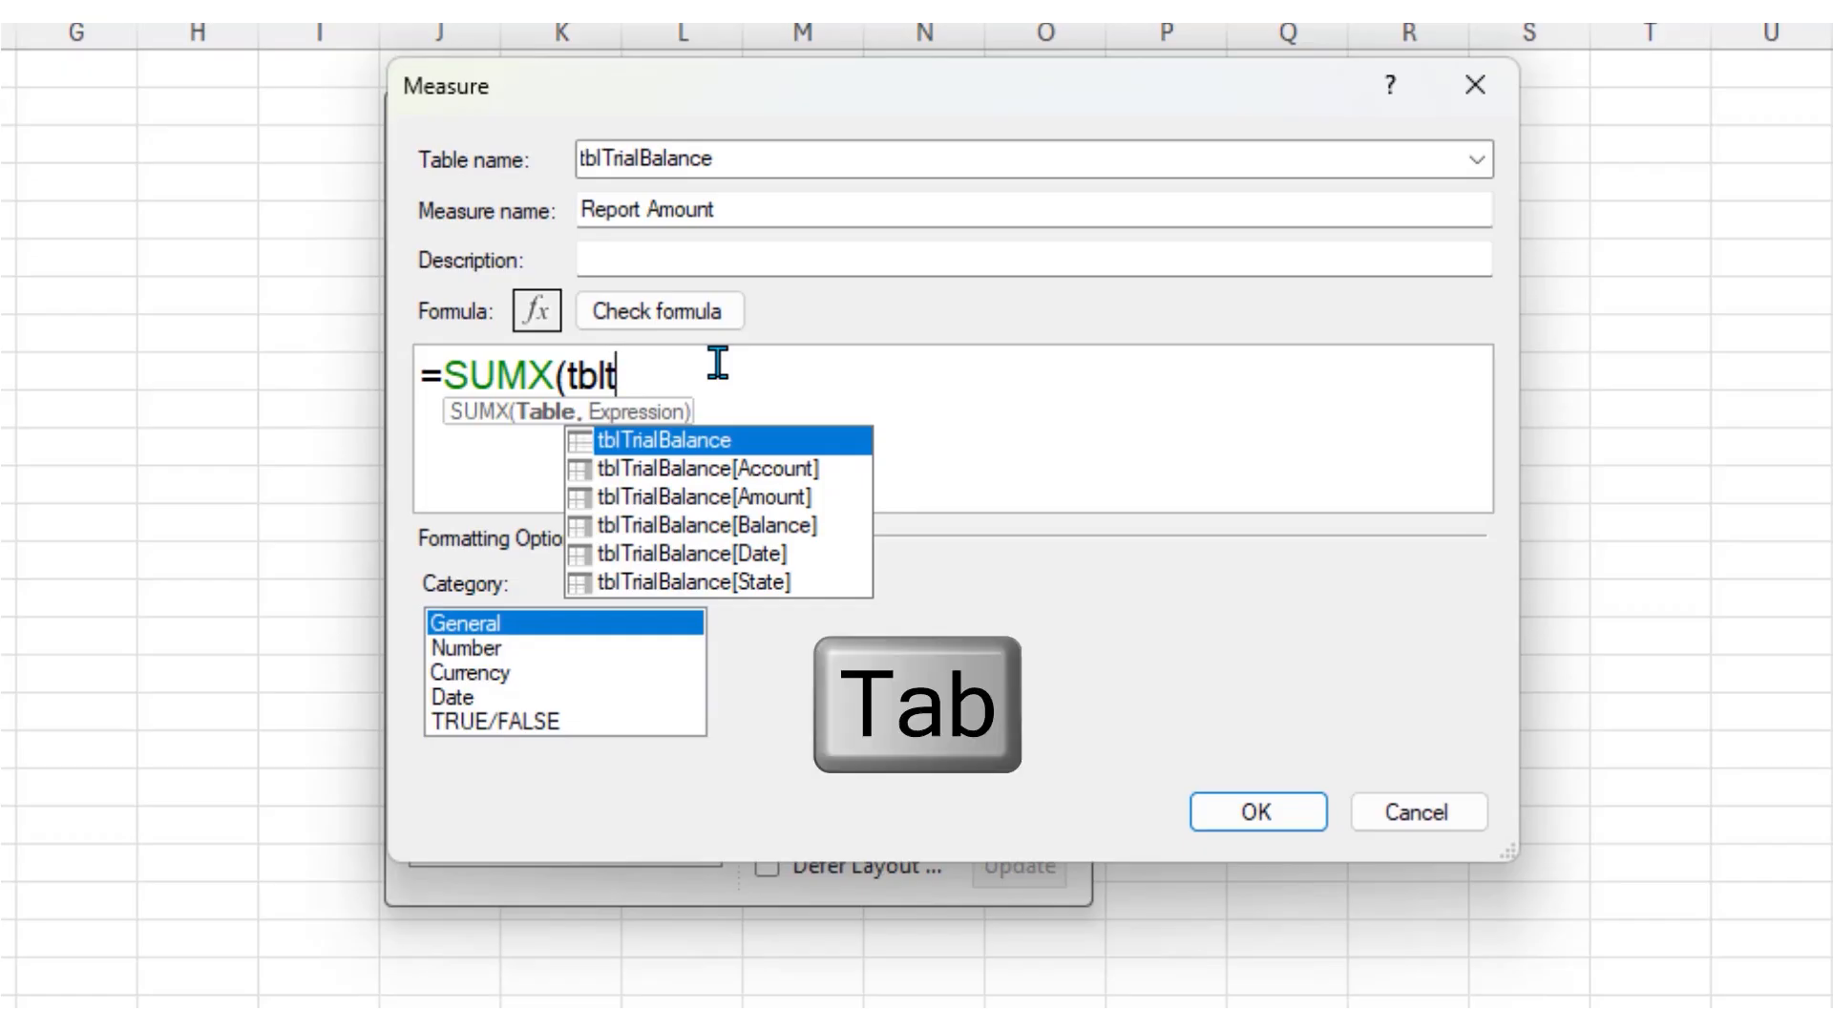
pyautogui.press('Tab')
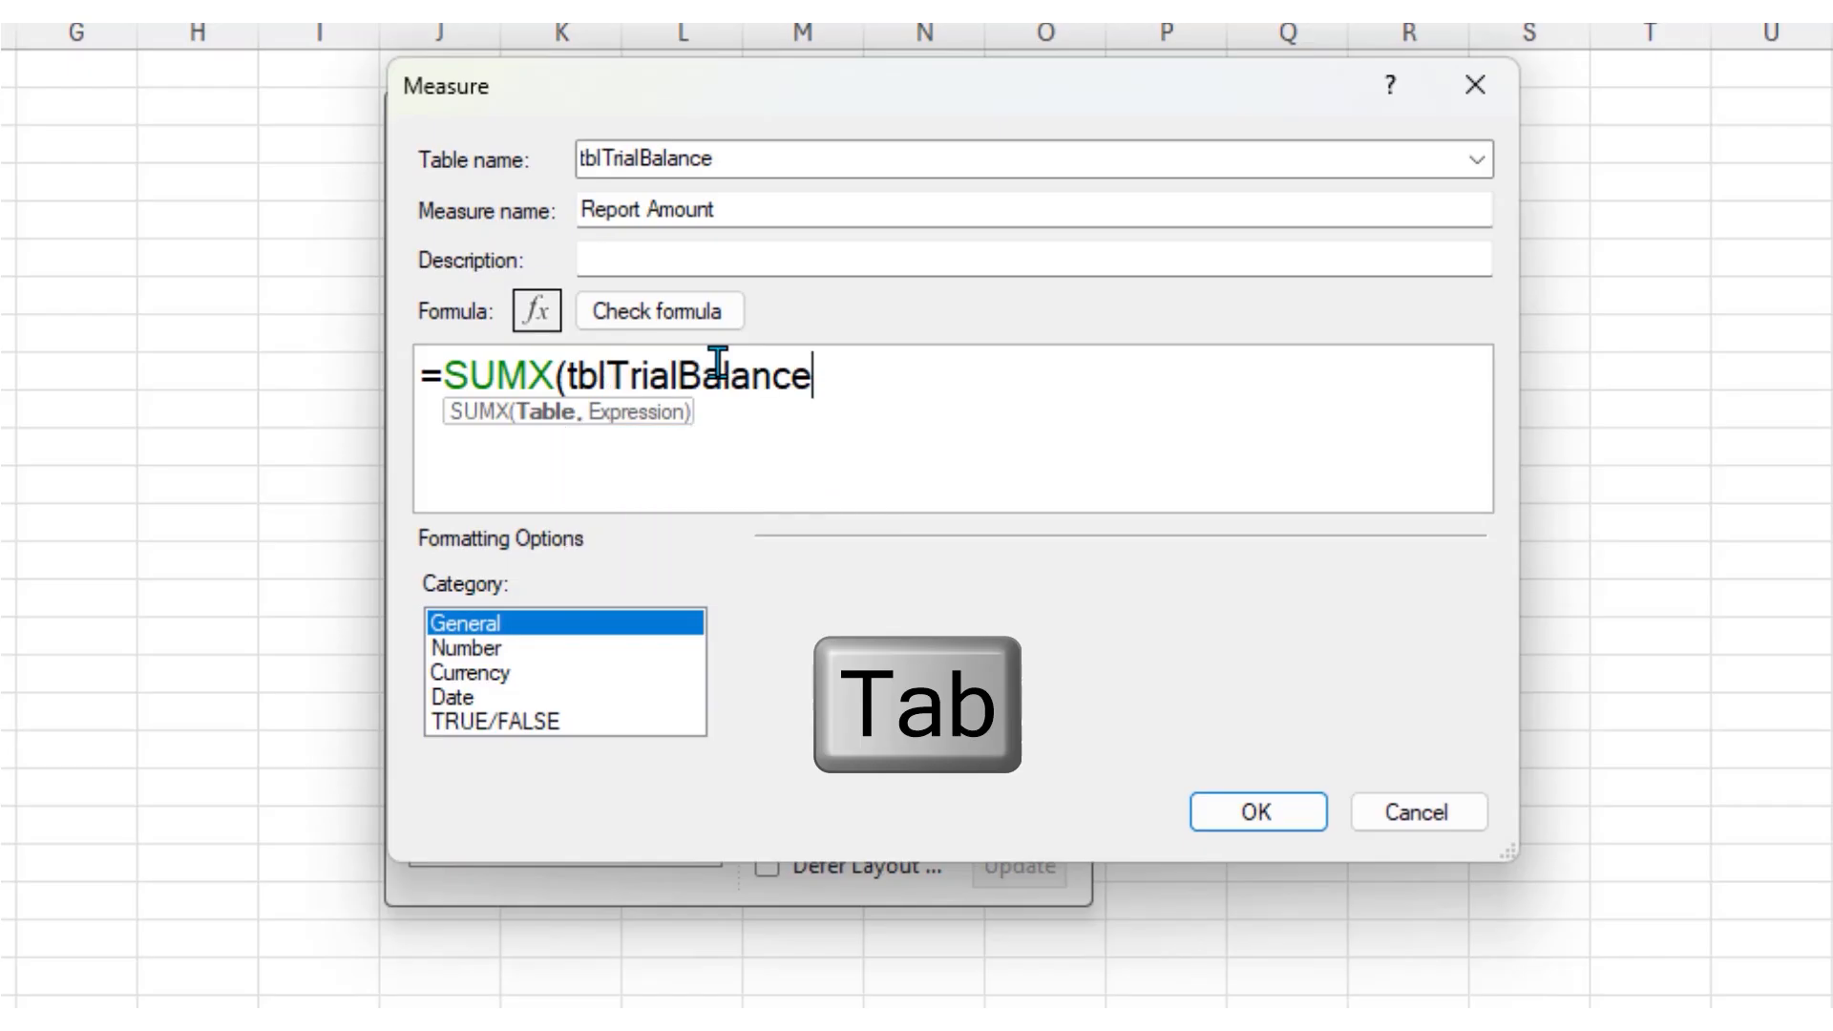
pyautogui.write(',')
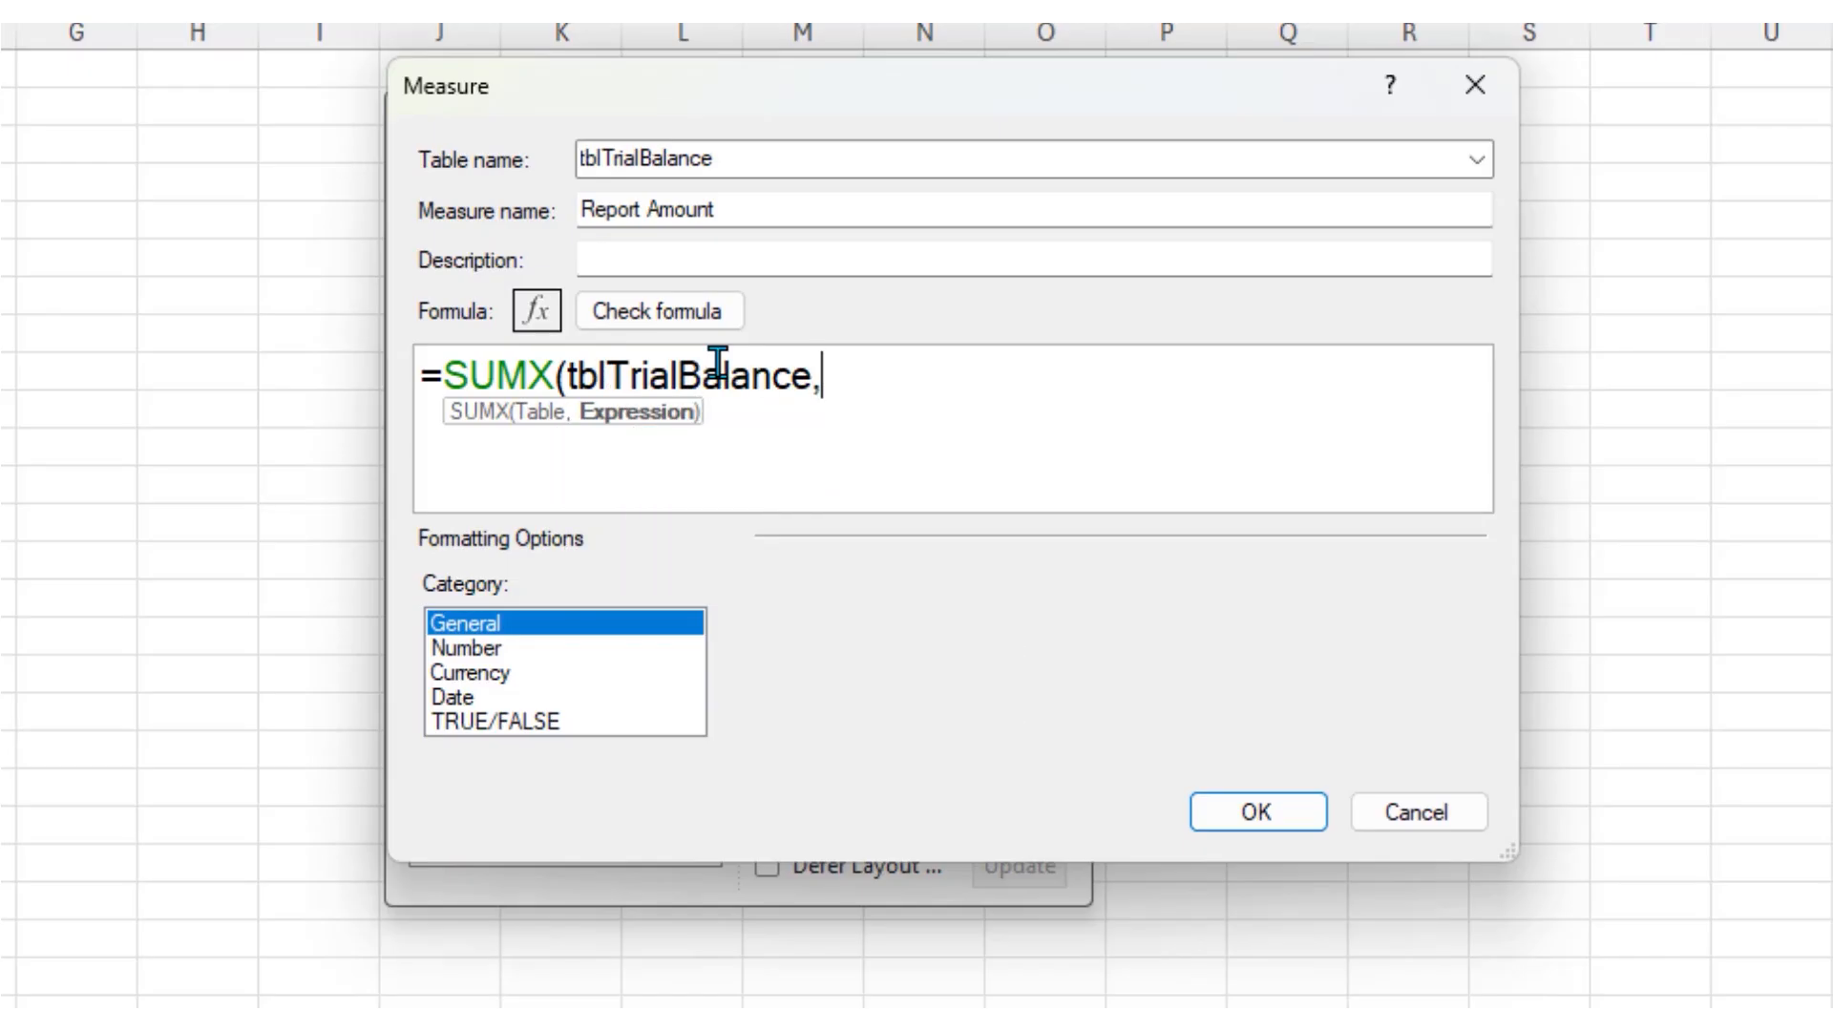
# Add the tblTrialBalance[Amount] column as the start of the SUMX expression
pyautogui.write('tbl')
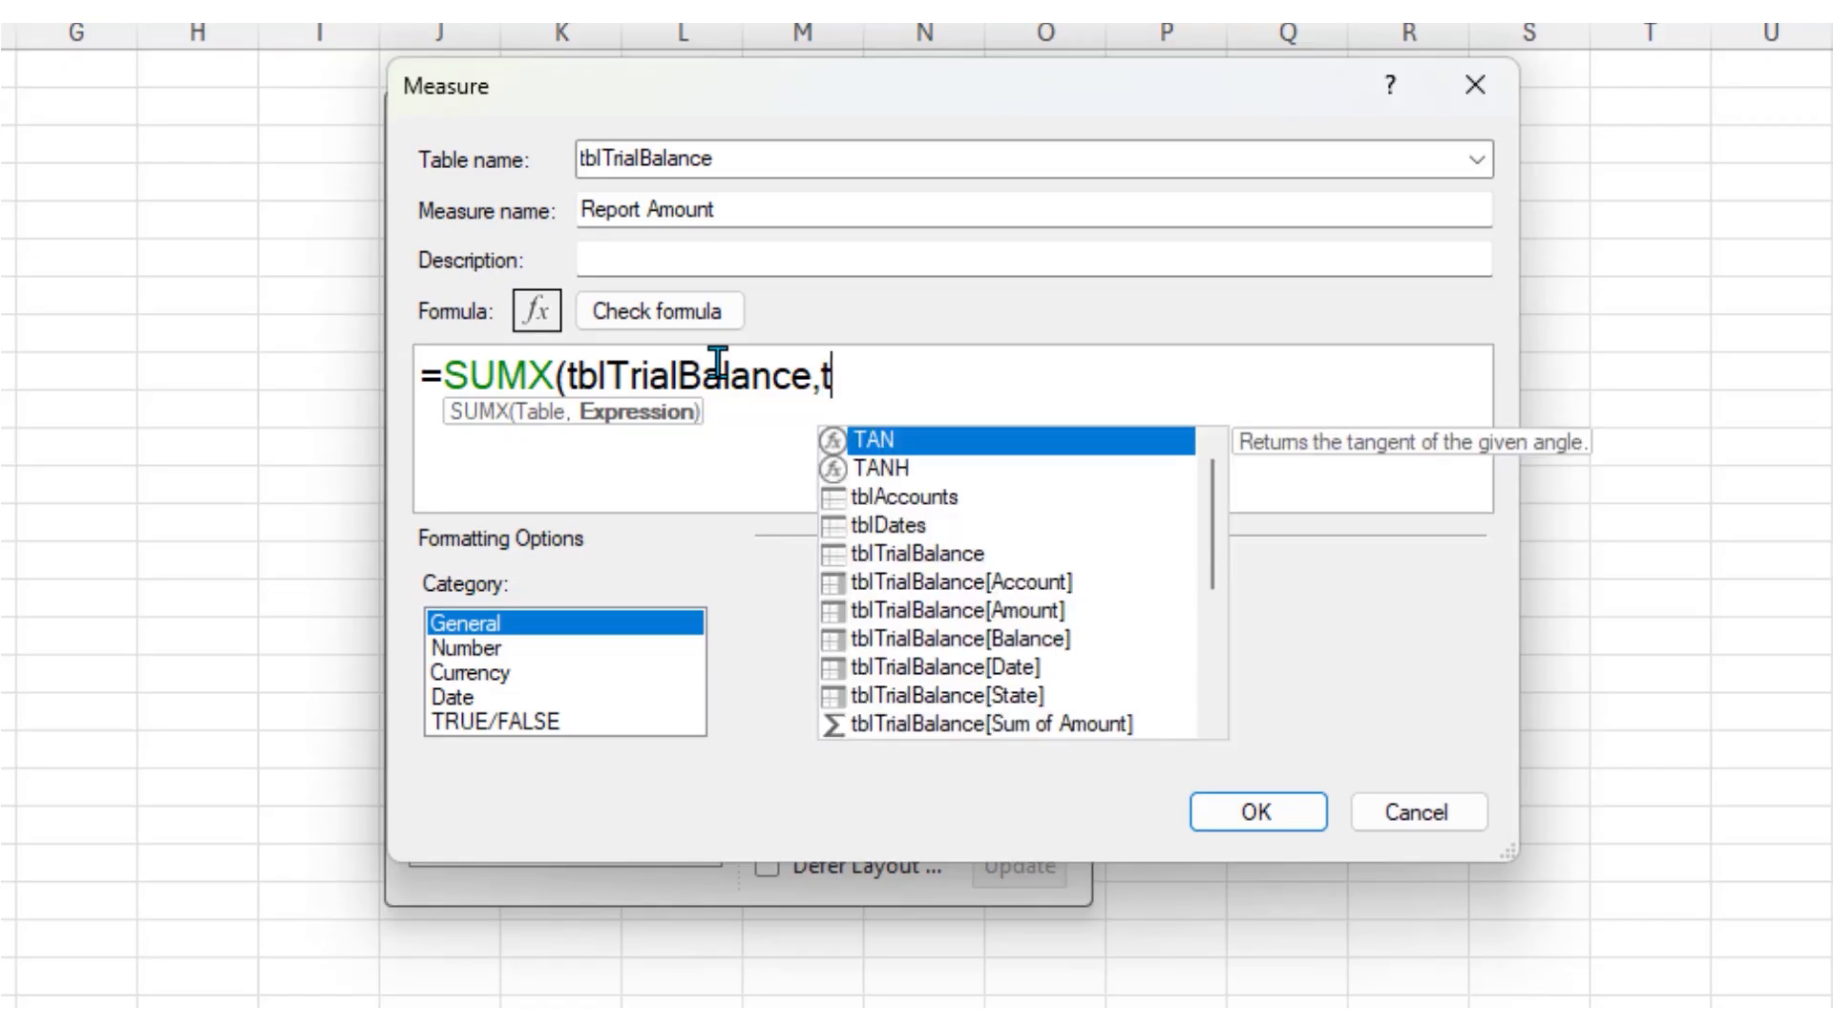
pyautogui.press('Down')
pyautogui.press('Down')
pyautogui.press('Down')
pyautogui.press('Down')
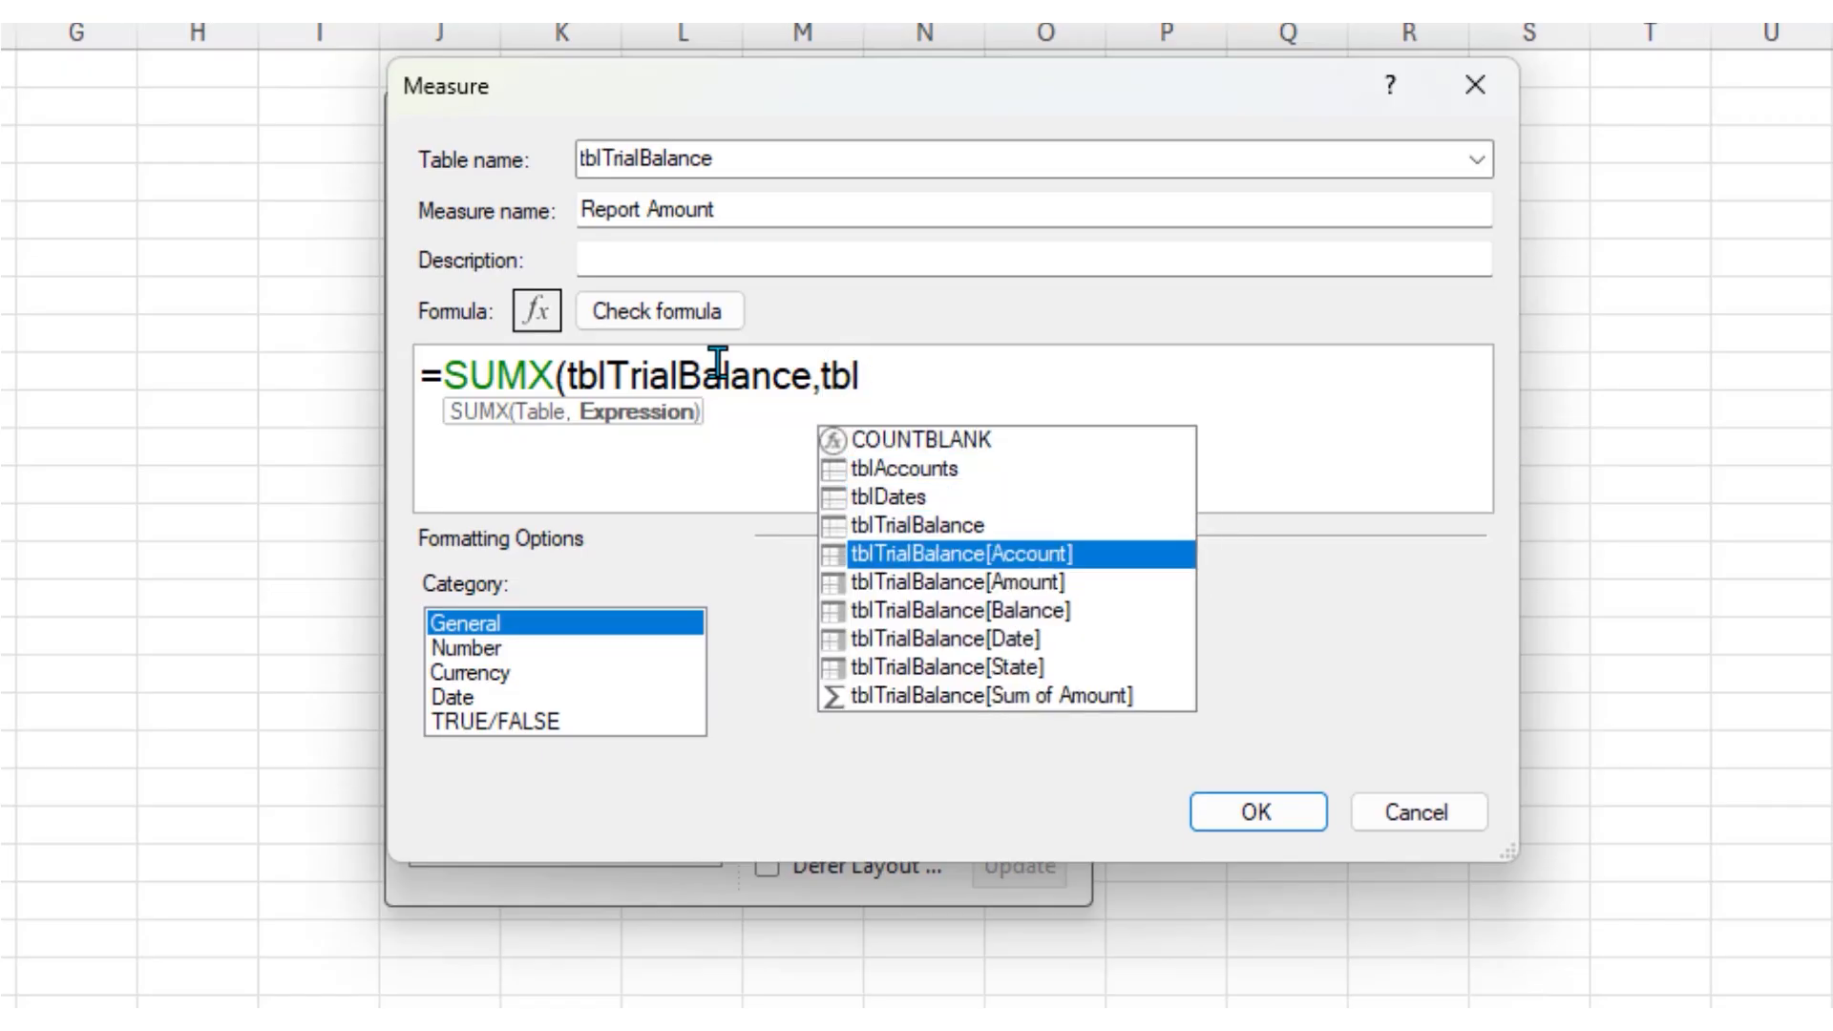
pyautogui.press('Tab')
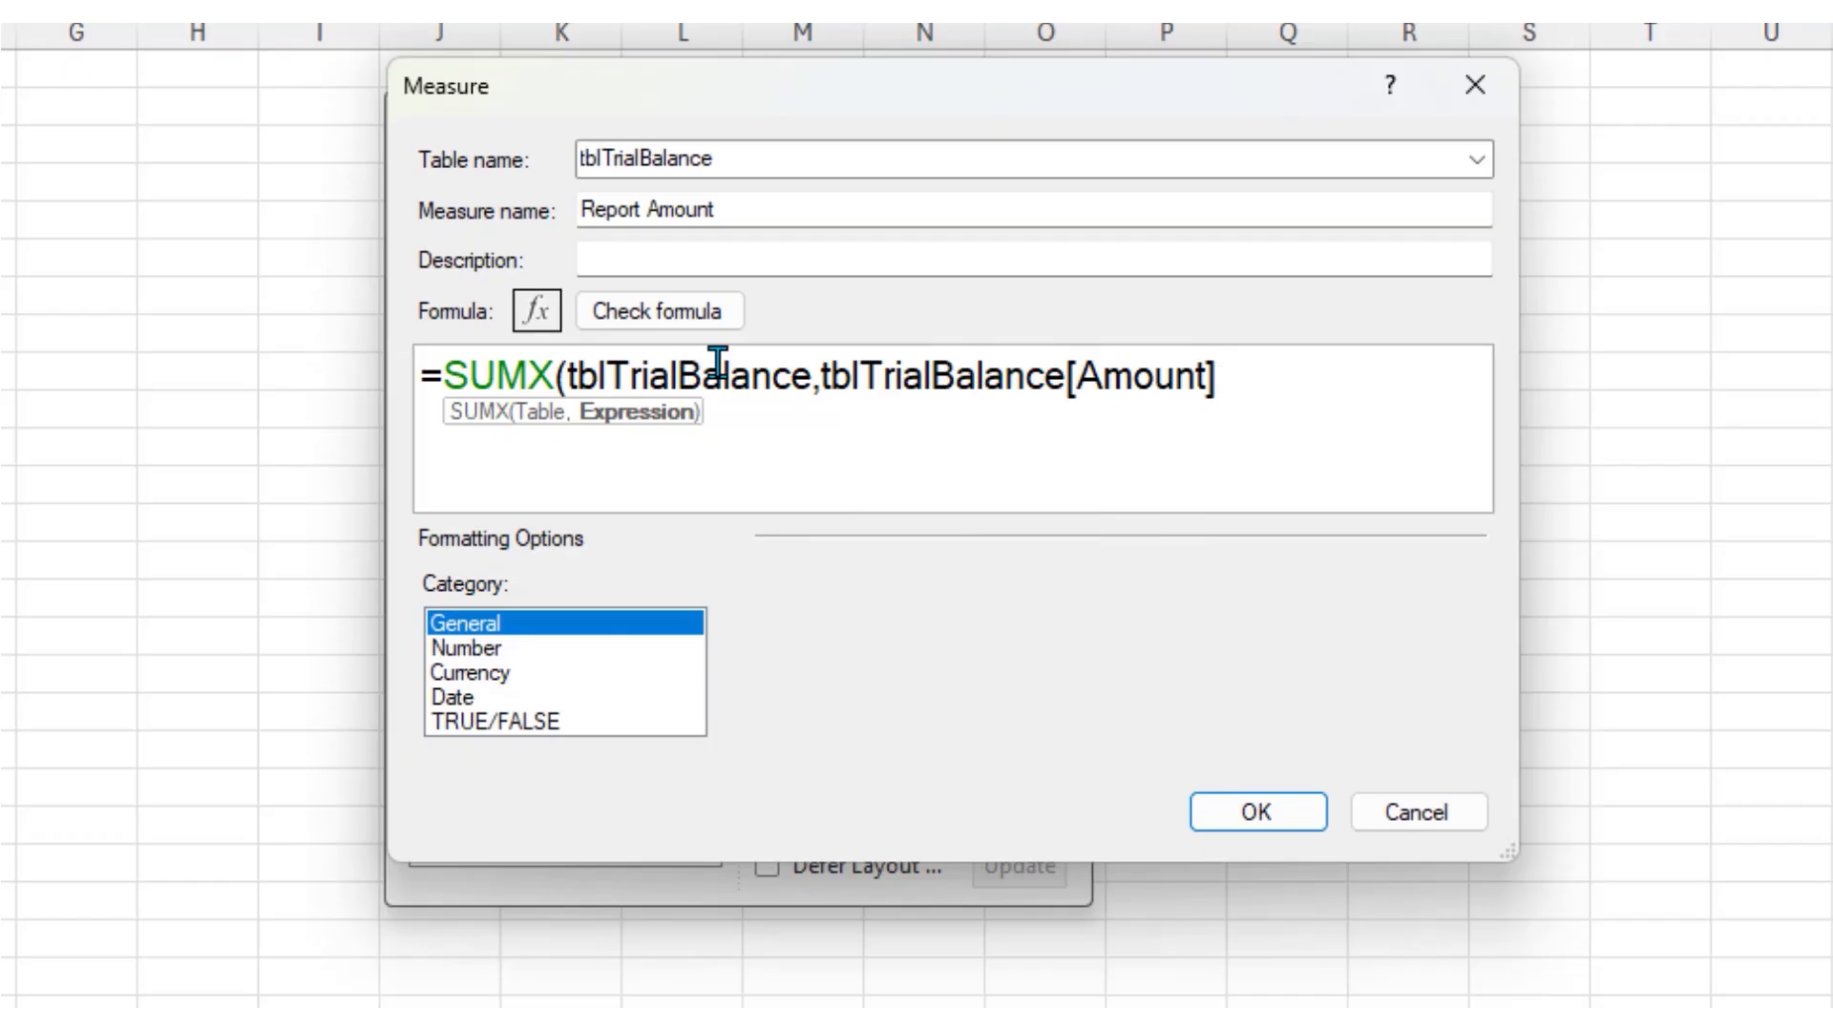
# Multiply the amount by RELATED(tblAccounts[Sign]) and widen the Measure dialog so the formula fits on one line
pyautogui.write('*re')
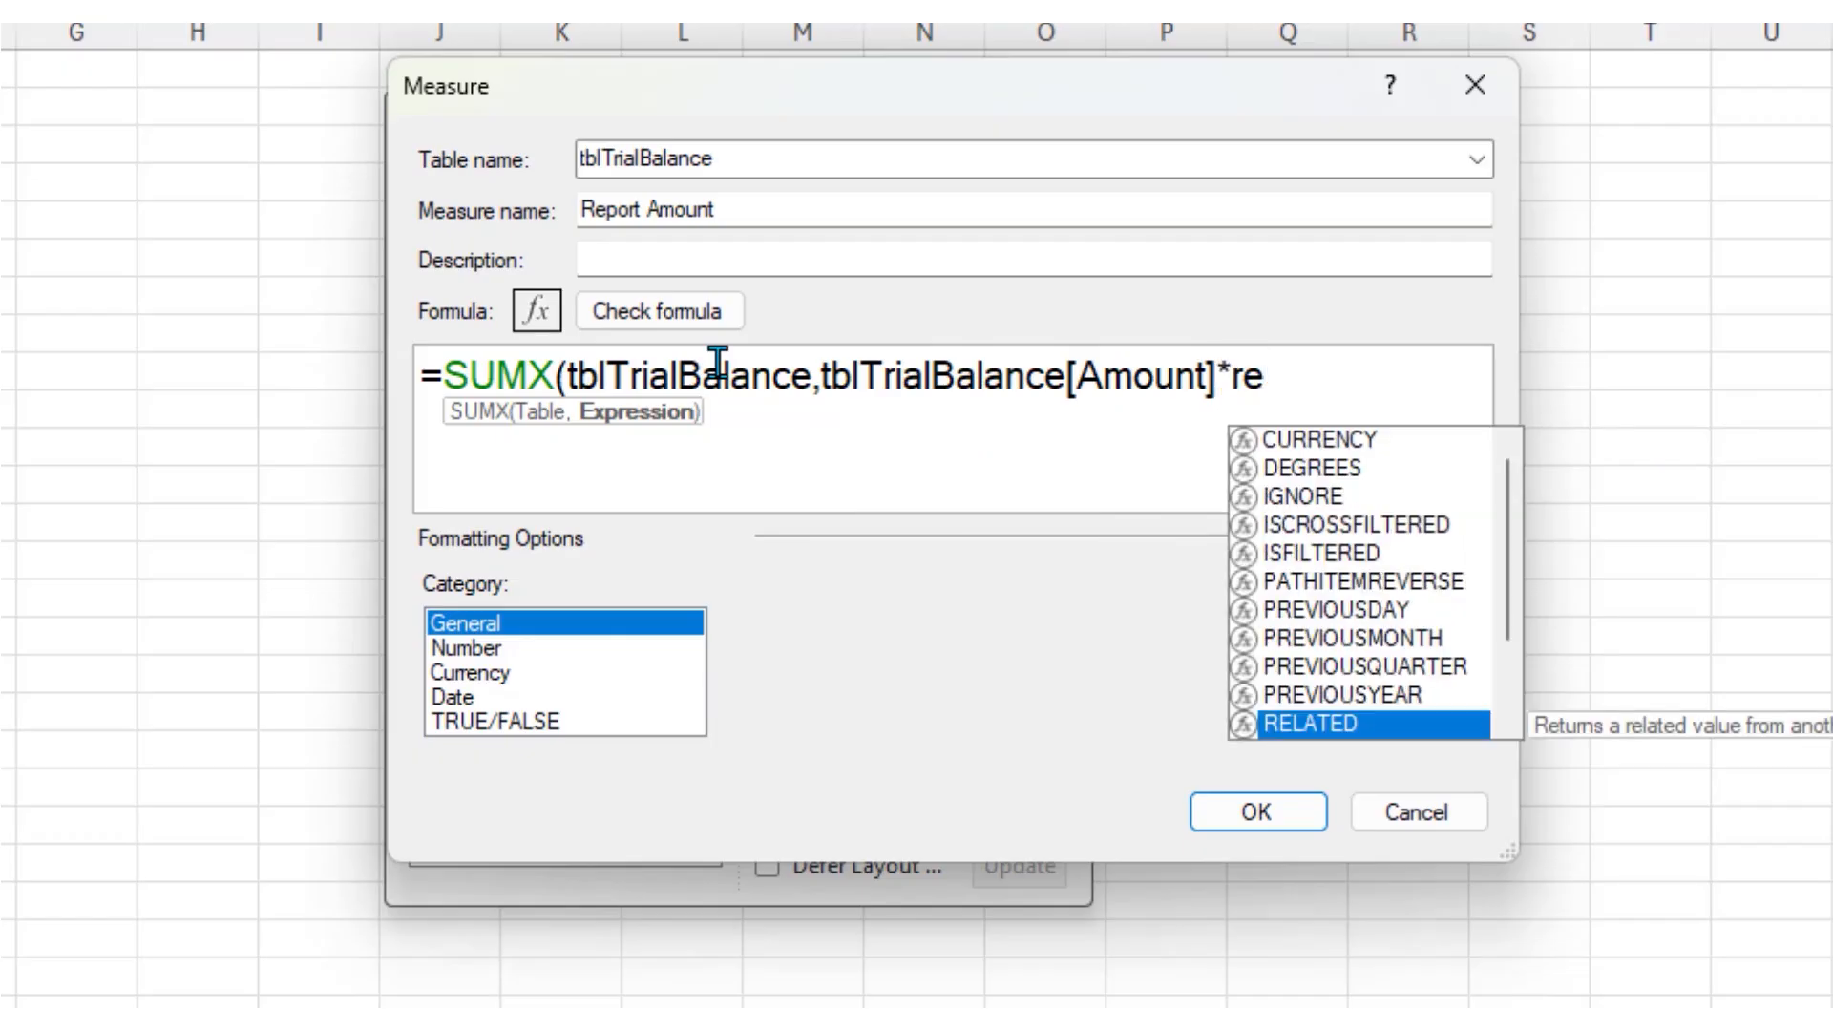
pyautogui.press('Tab')
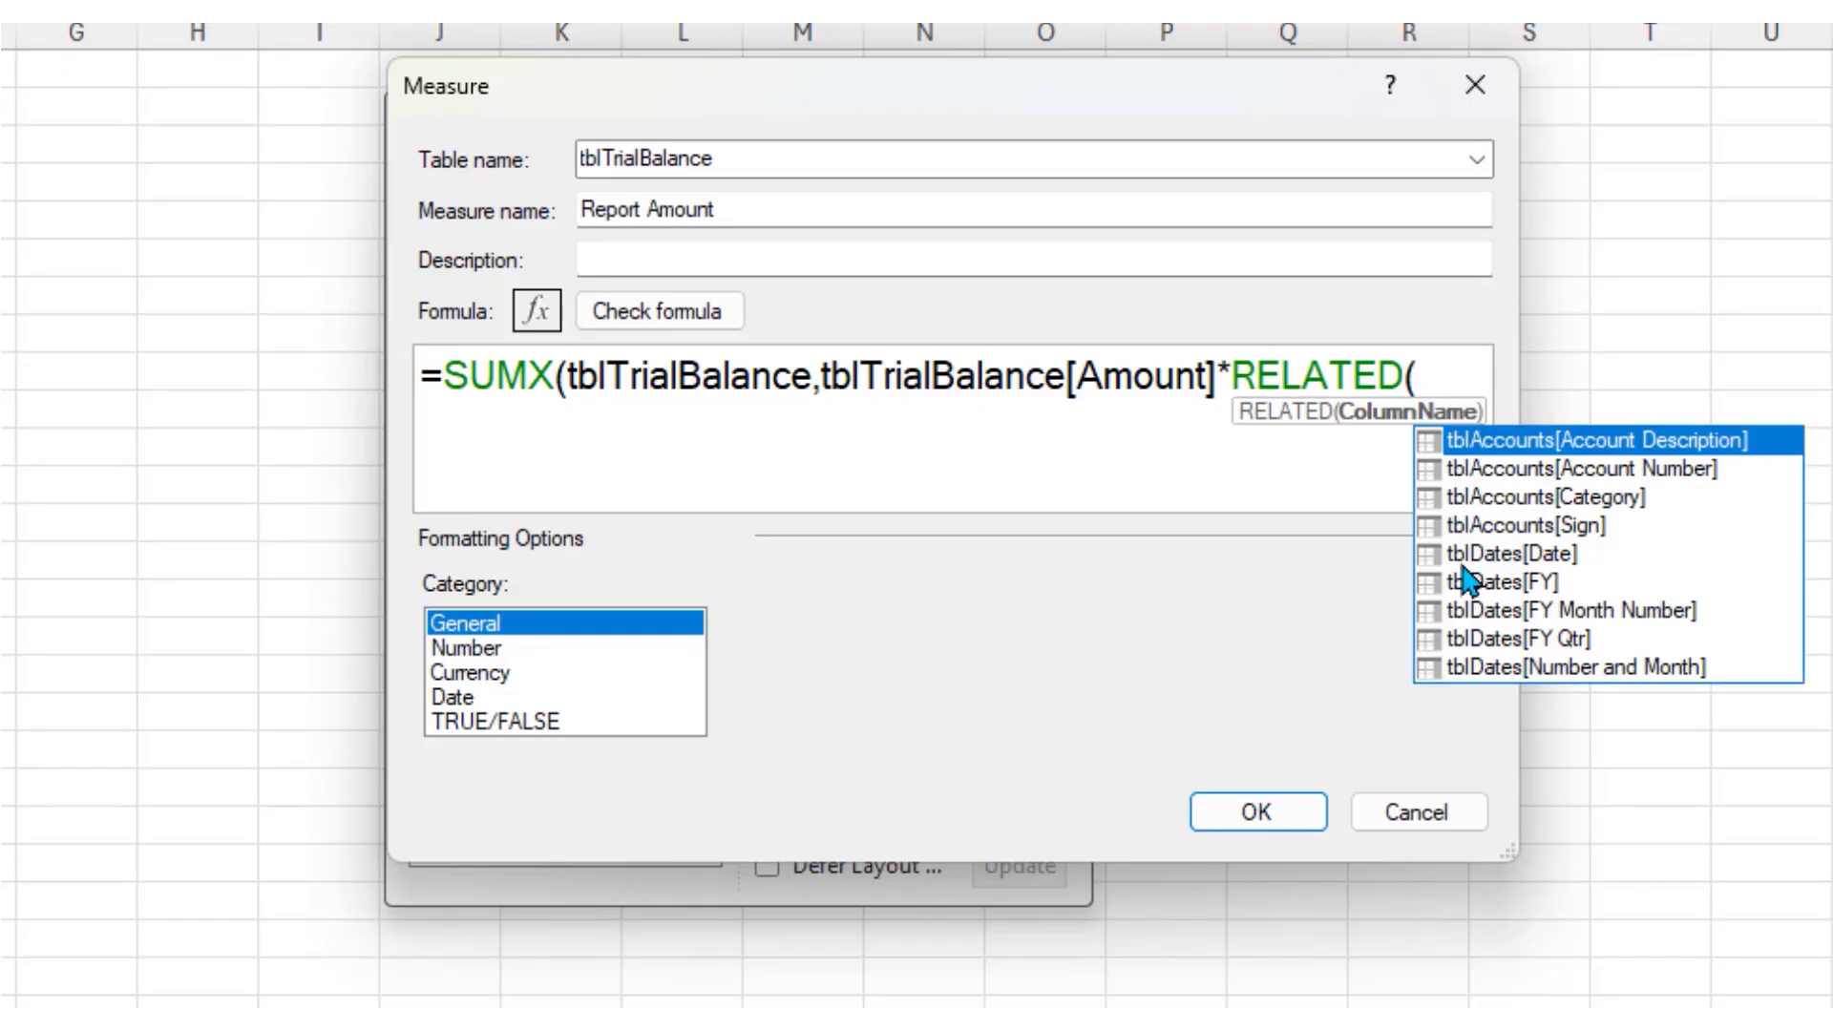
pyautogui.doubleClick(1543, 525)
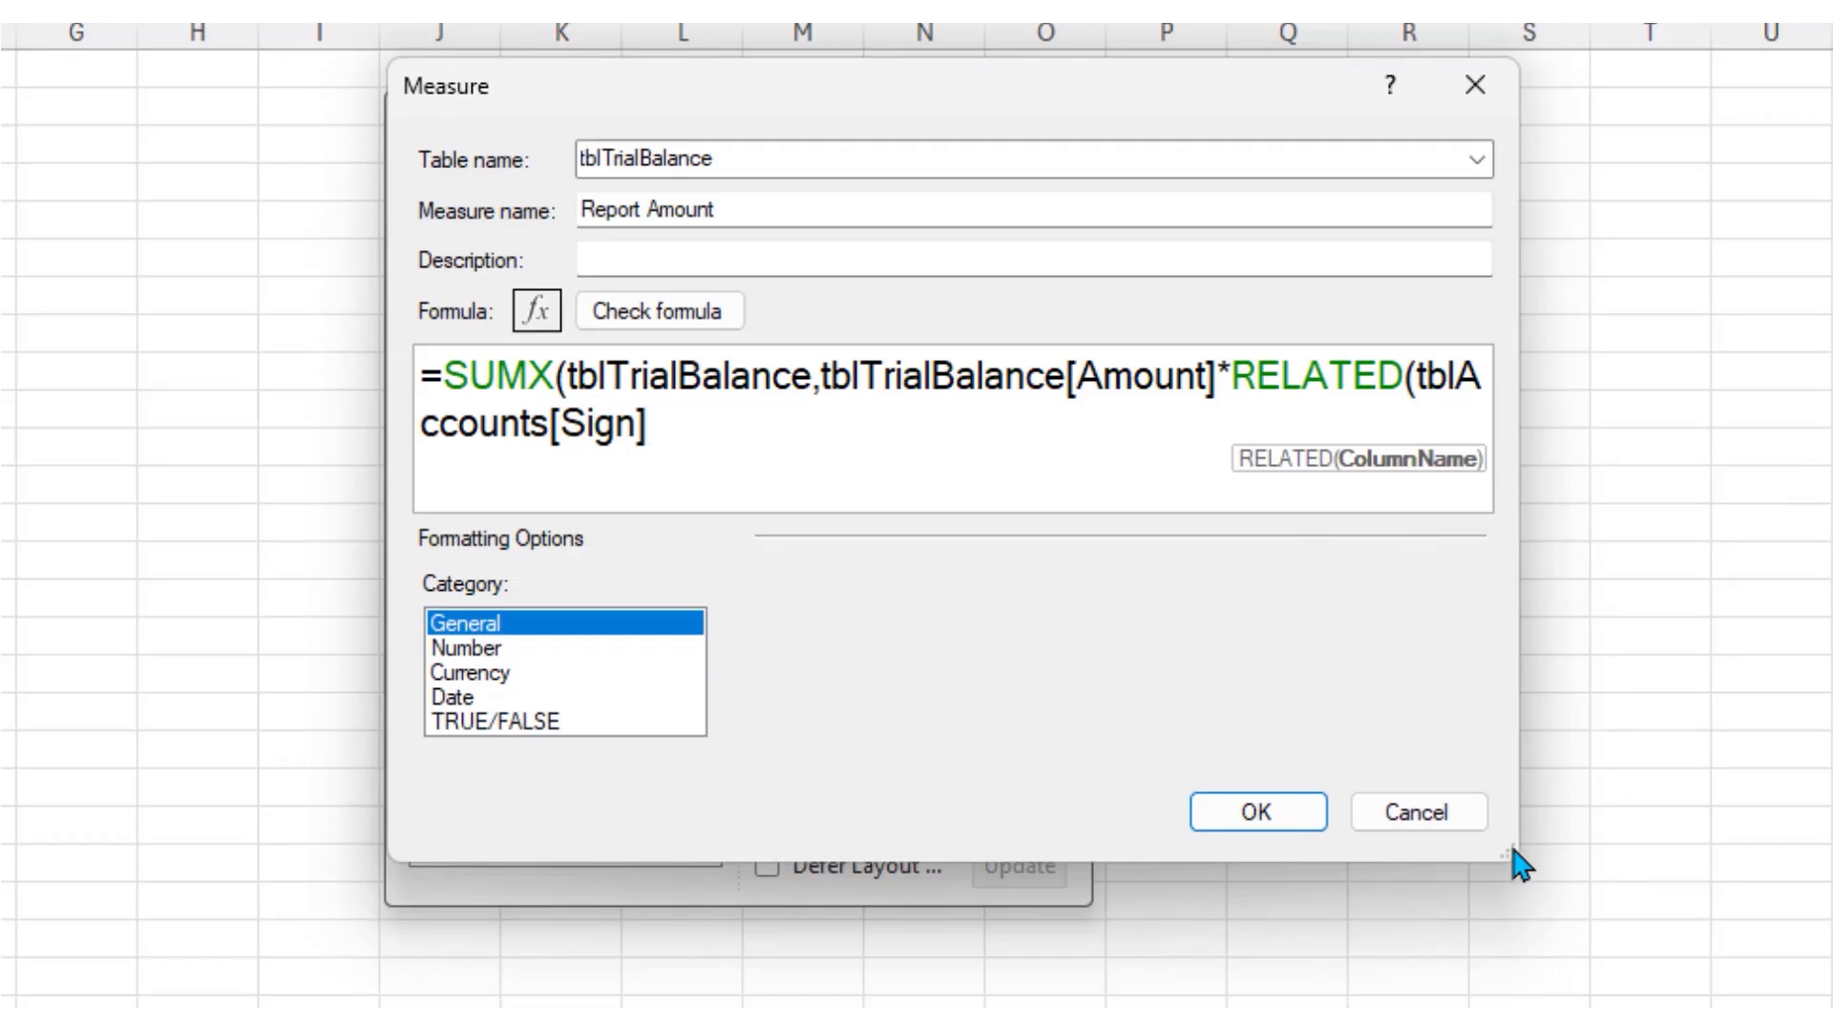
pyautogui.moveTo(1512, 864); pyautogui.dragTo(1832, 864)
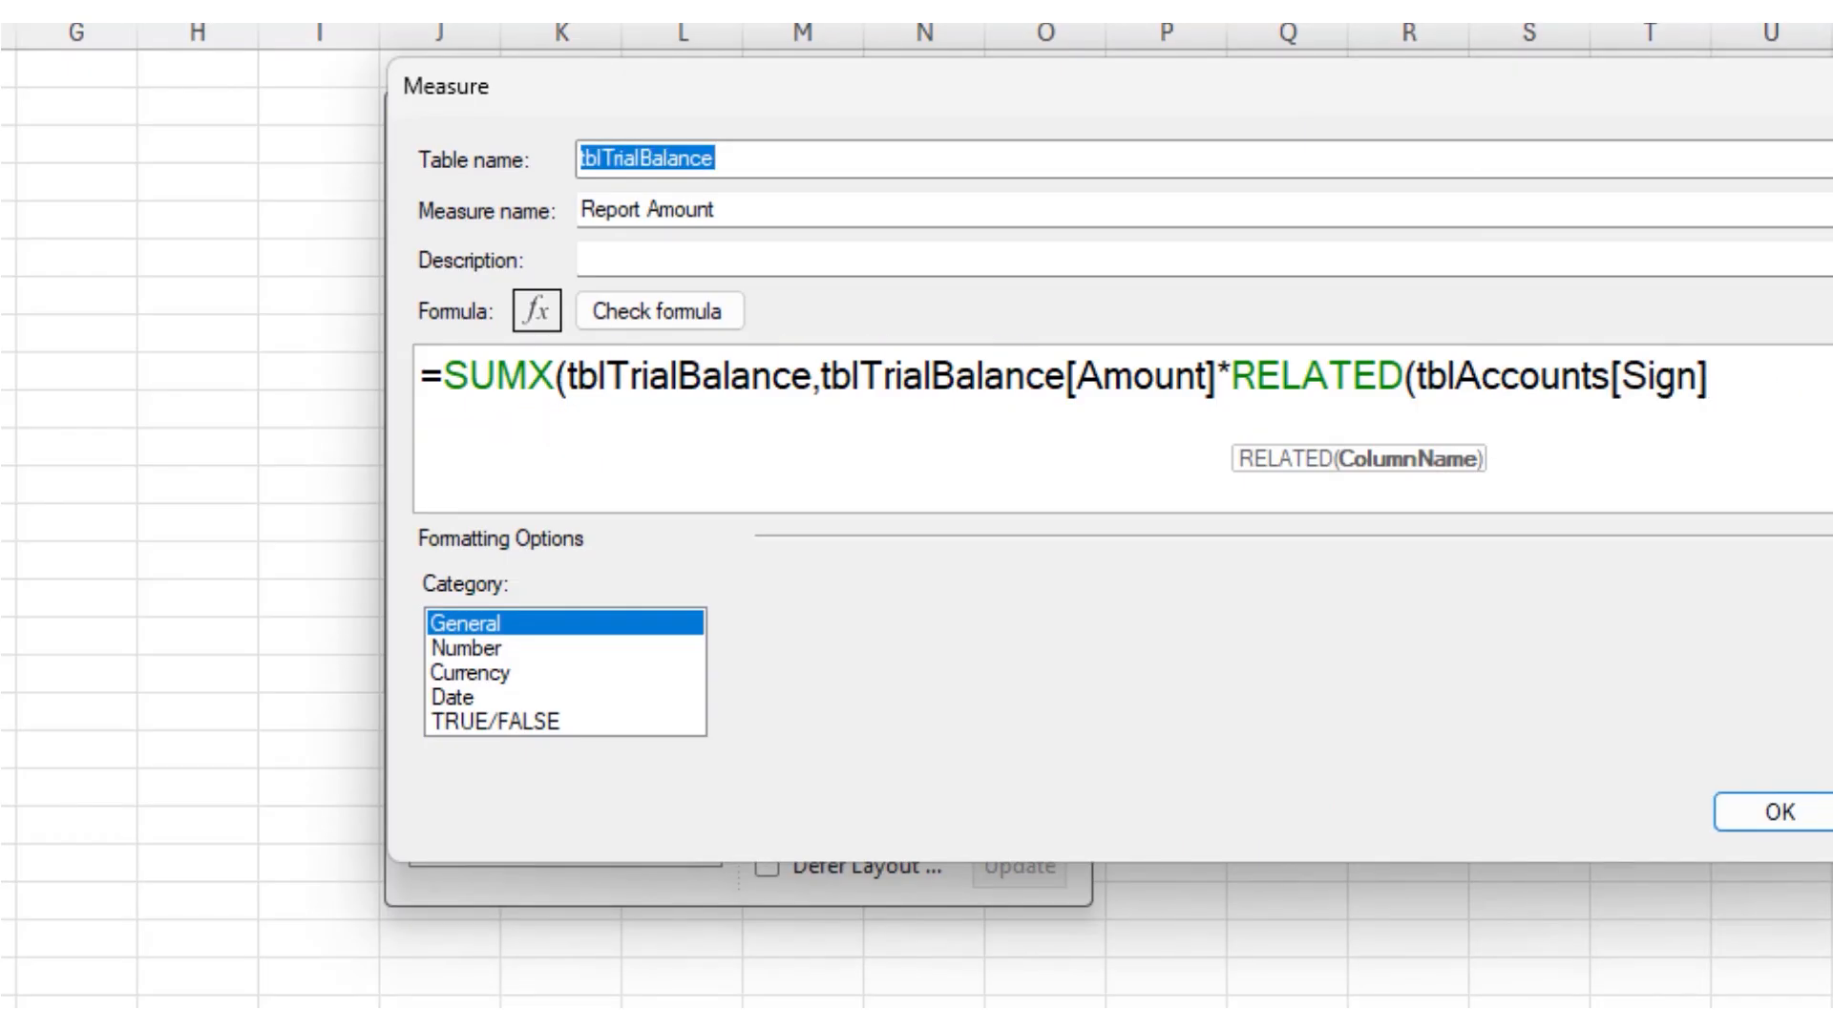
pyautogui.write(')')
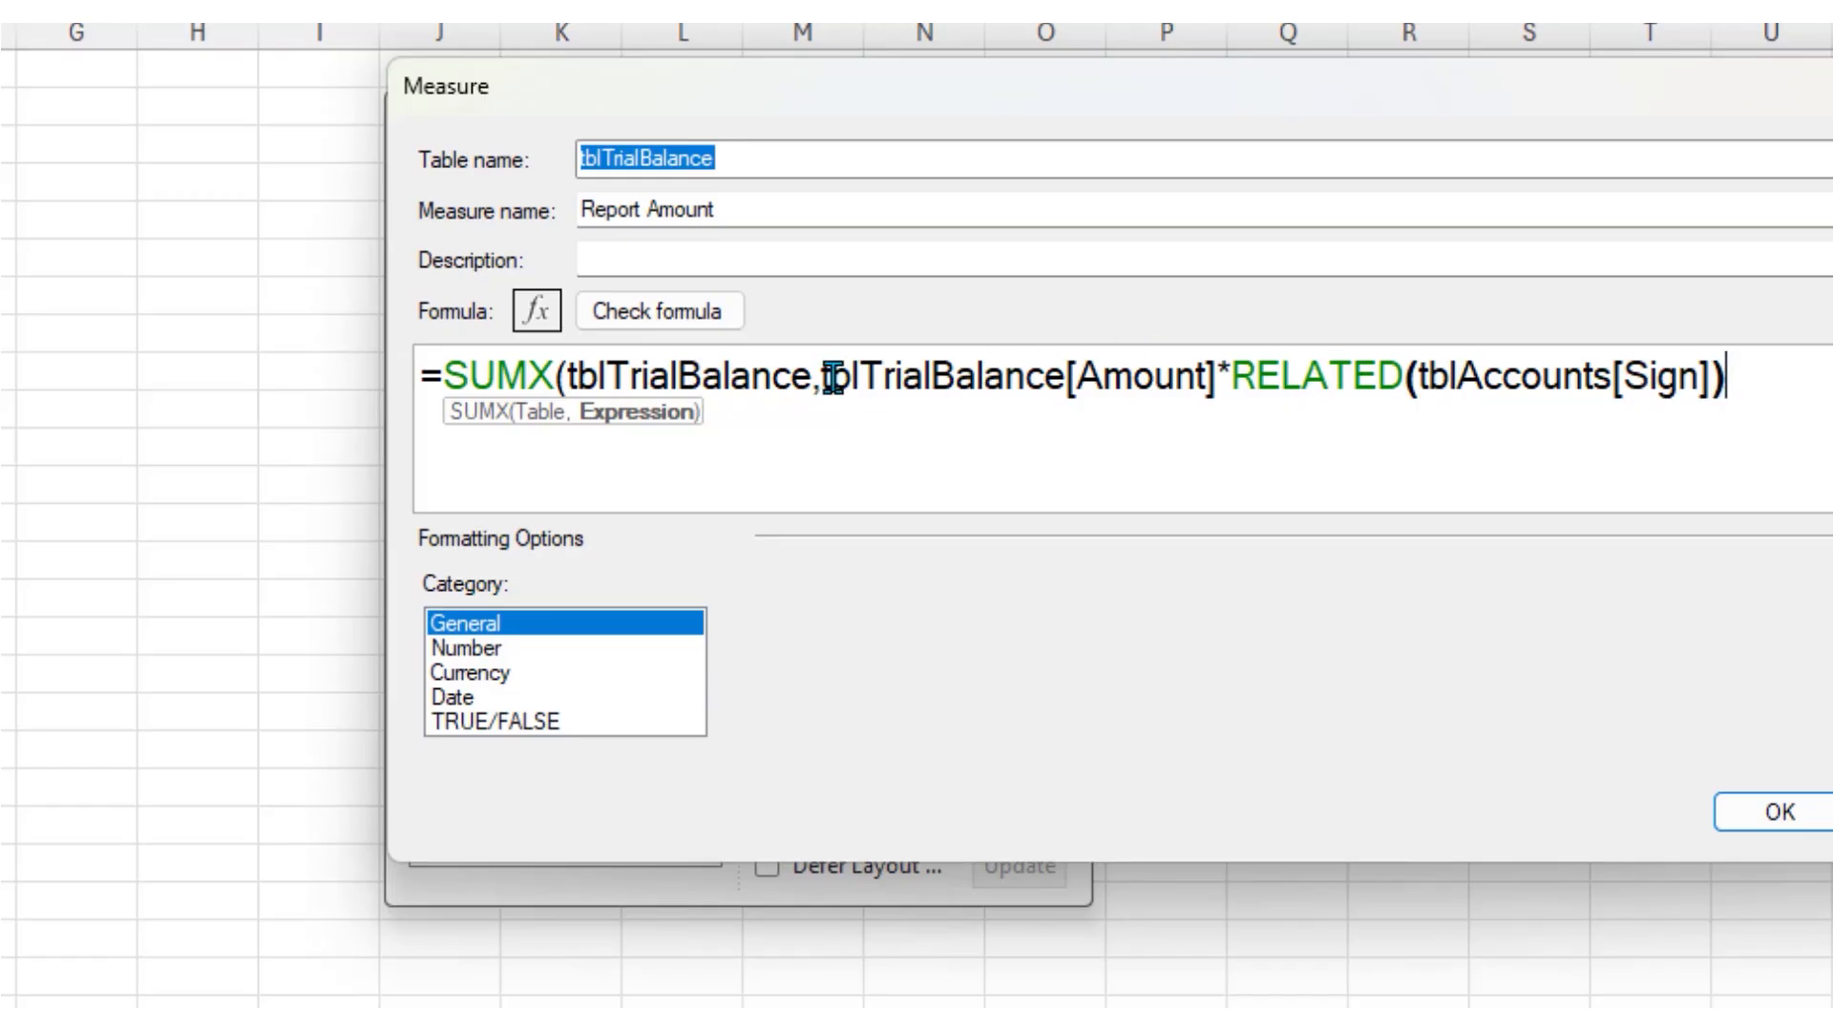
# Format the measure as a Whole Number in the Number category, with the 1000 separator
pyautogui.click(611, 649)
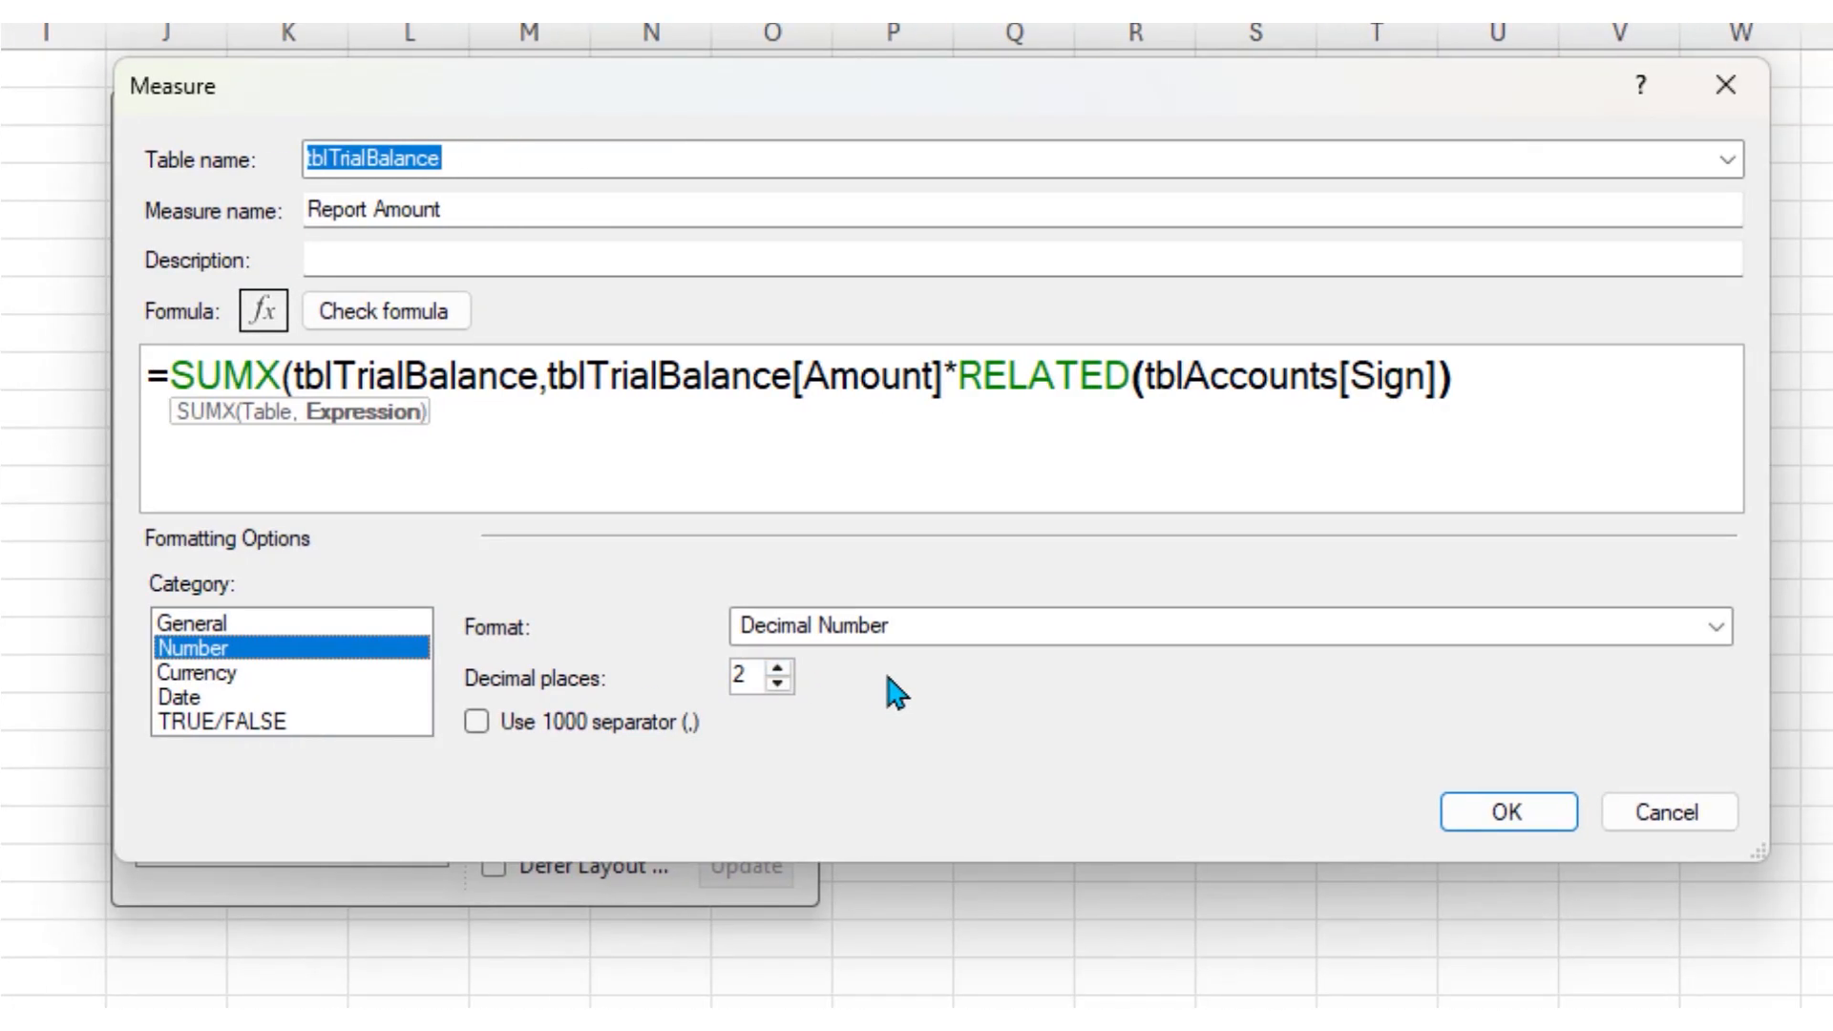
pyautogui.click(910, 630)
pyautogui.click(872, 691)
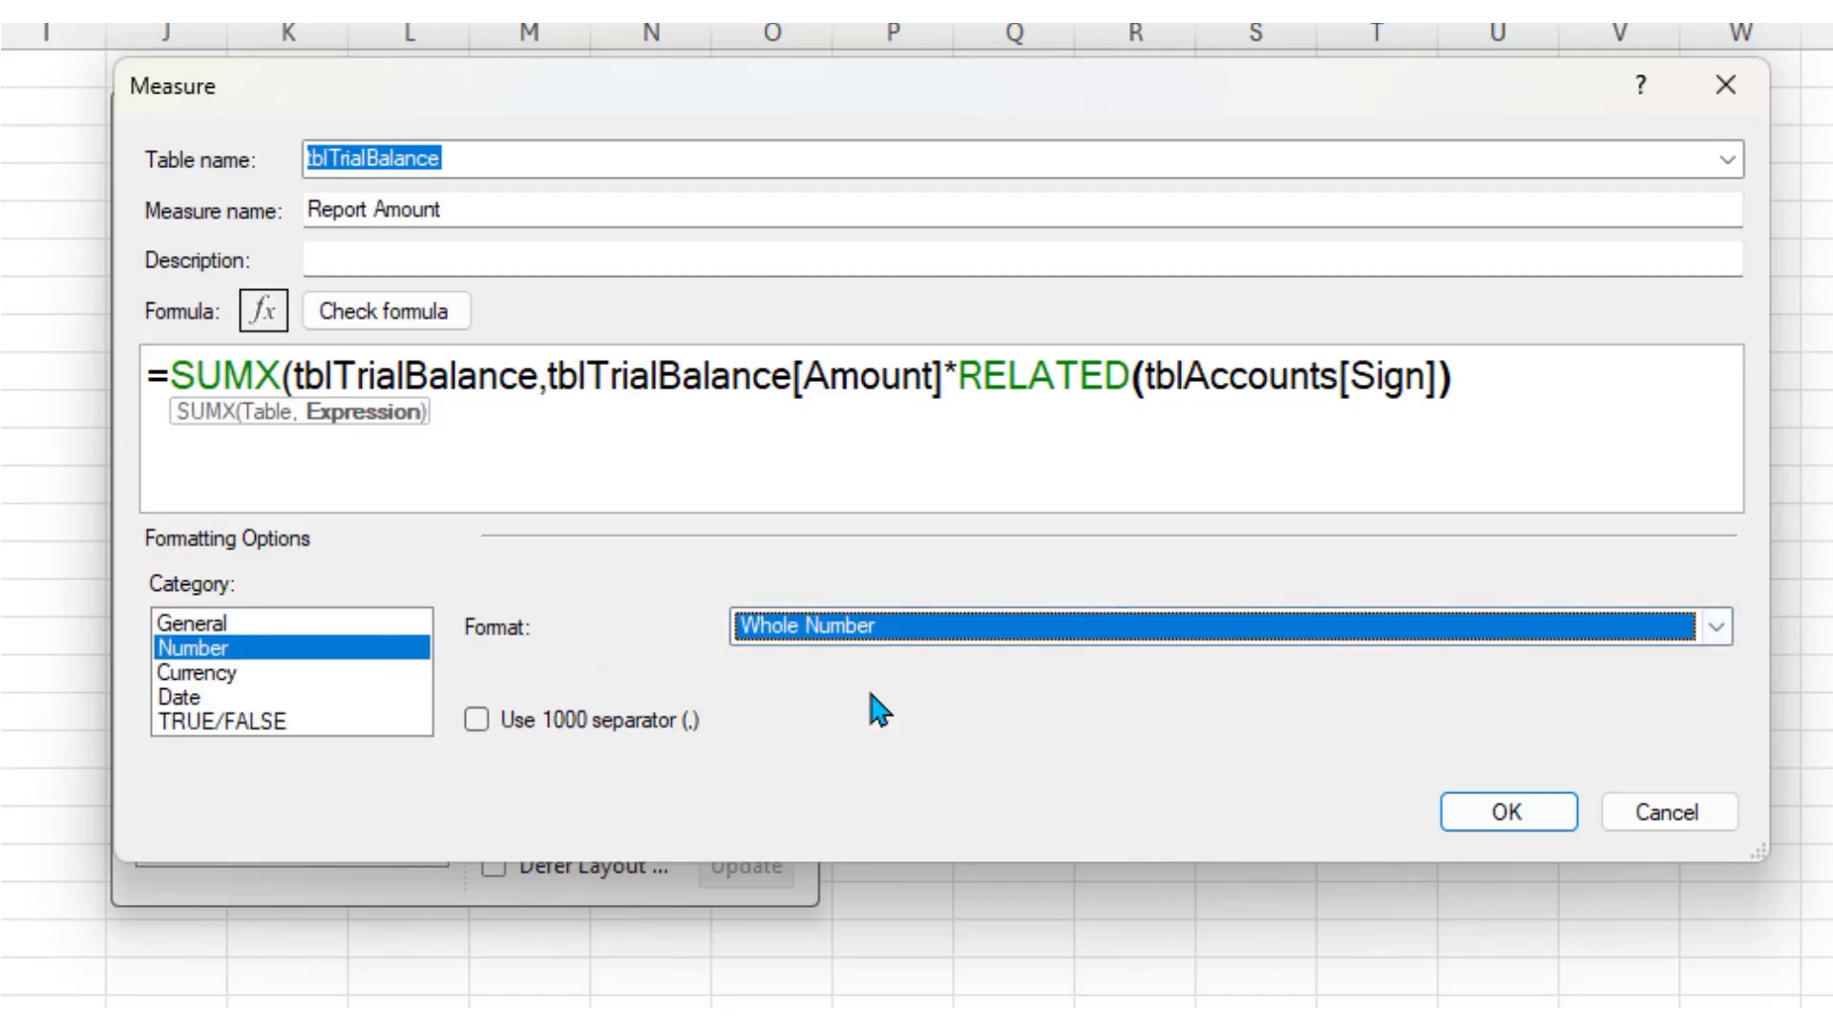
pyautogui.click(476, 719)
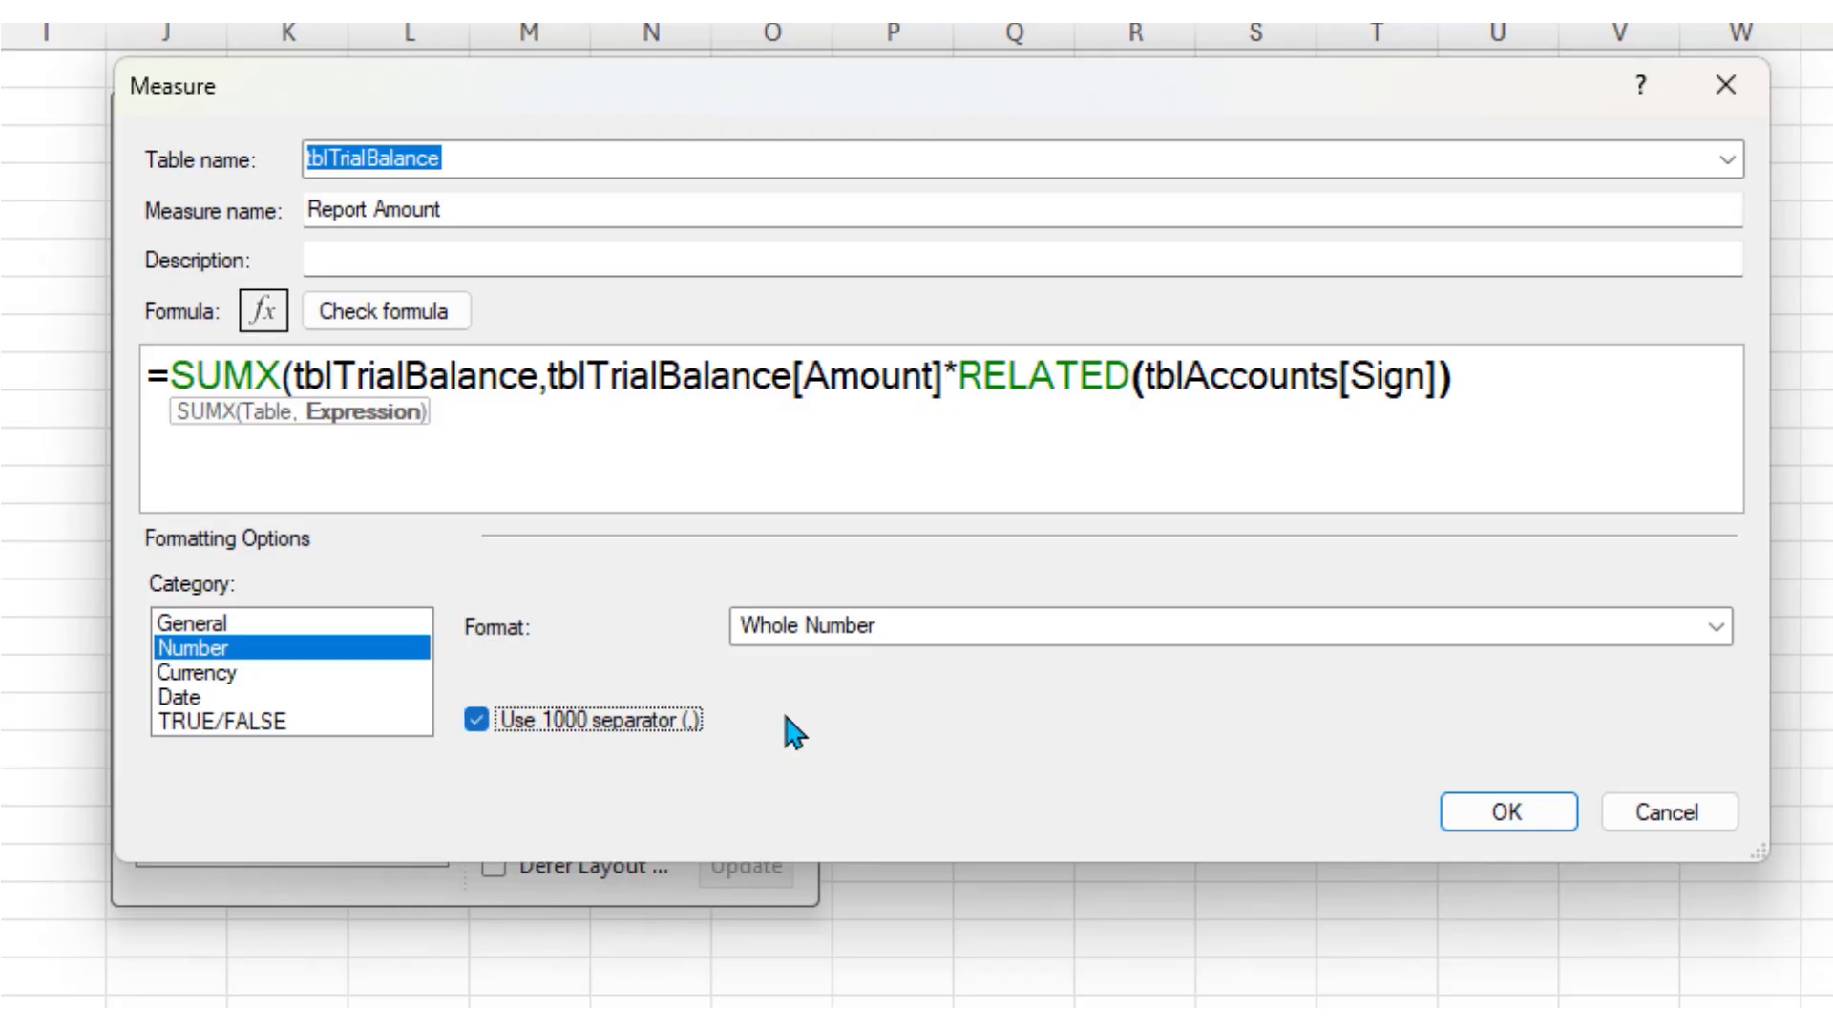
# Check the formula, add the closing parenthesis for SUMX, recheck it and save the measure
pyautogui.click(417, 313)
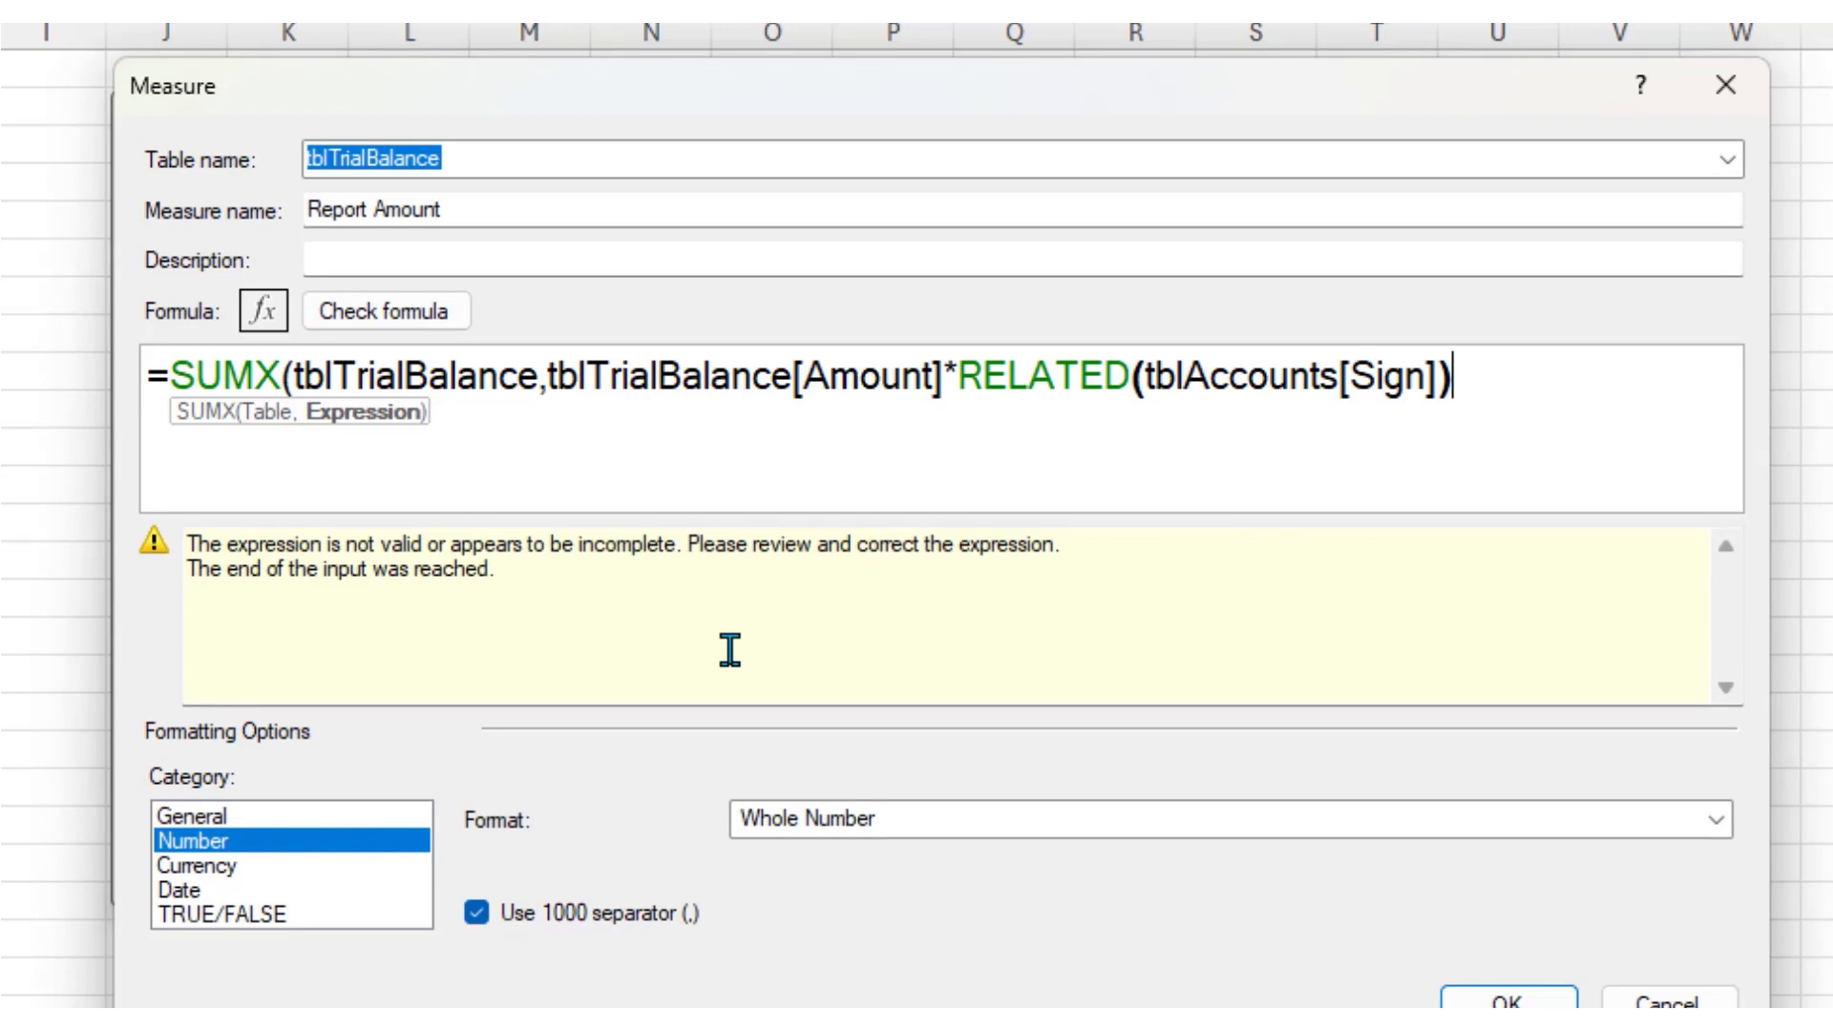
pyautogui.write(')')
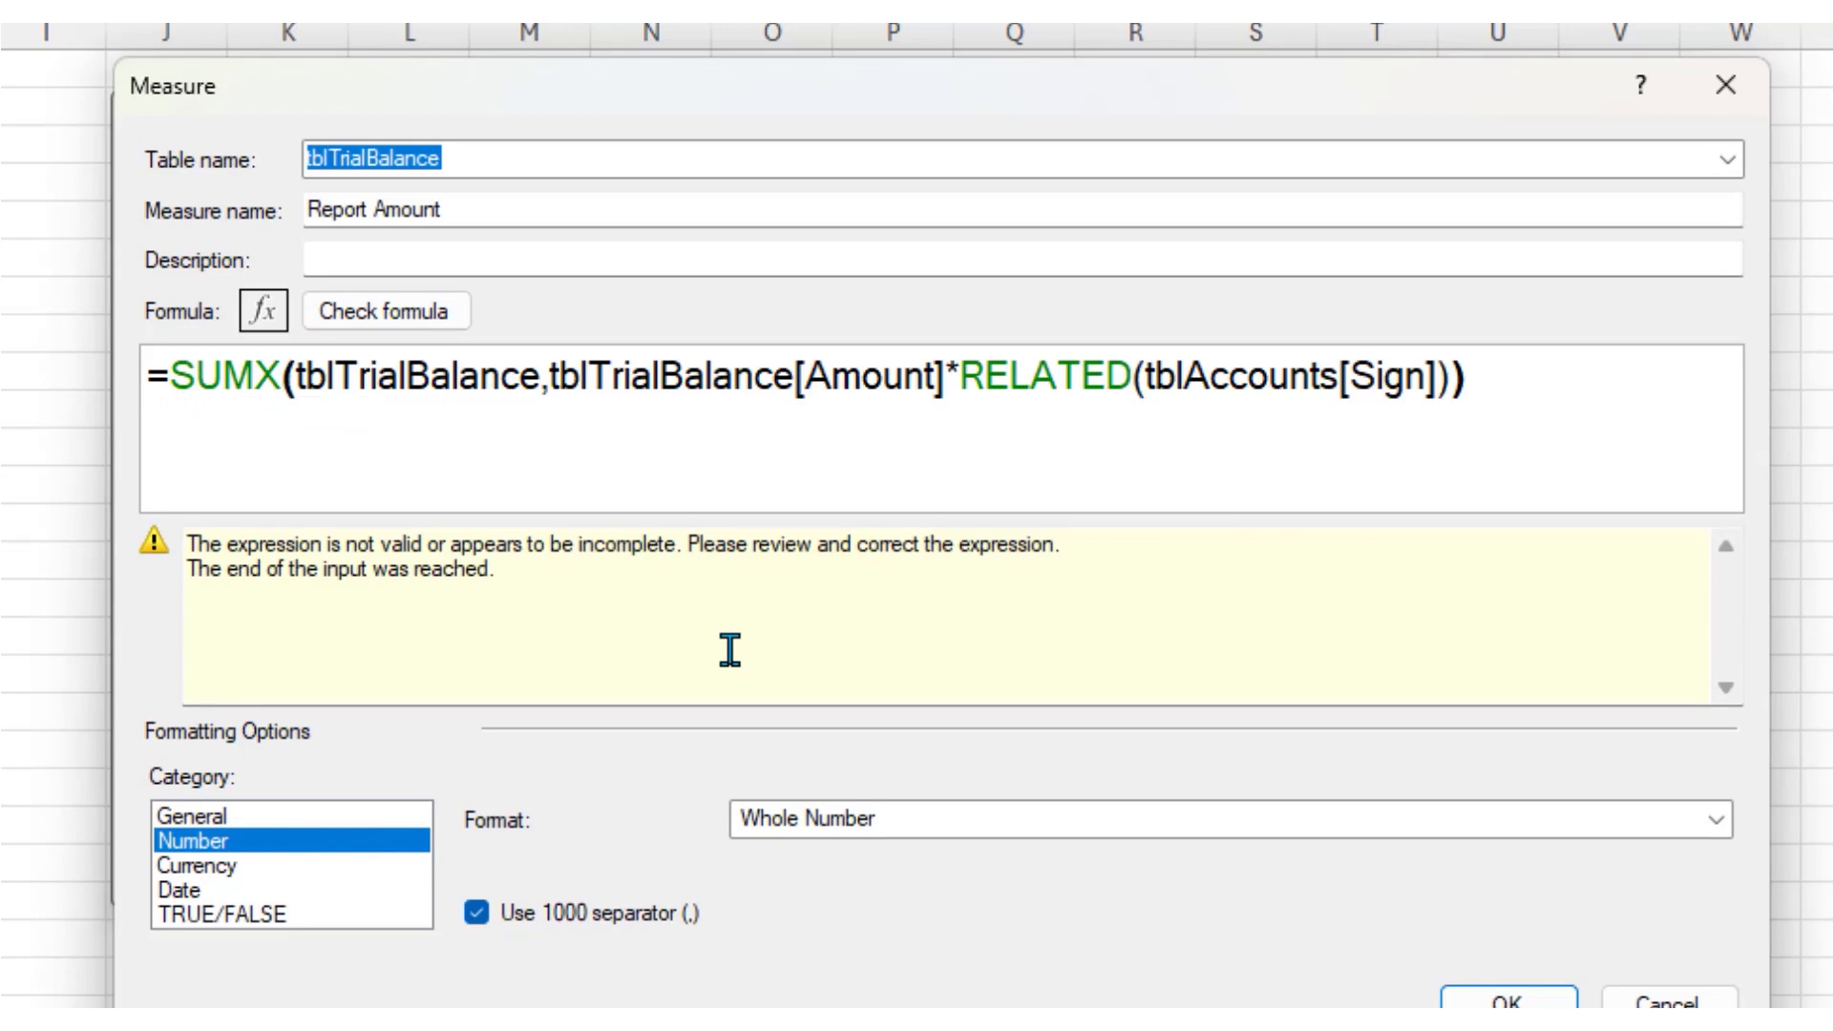
pyautogui.click(382, 319)
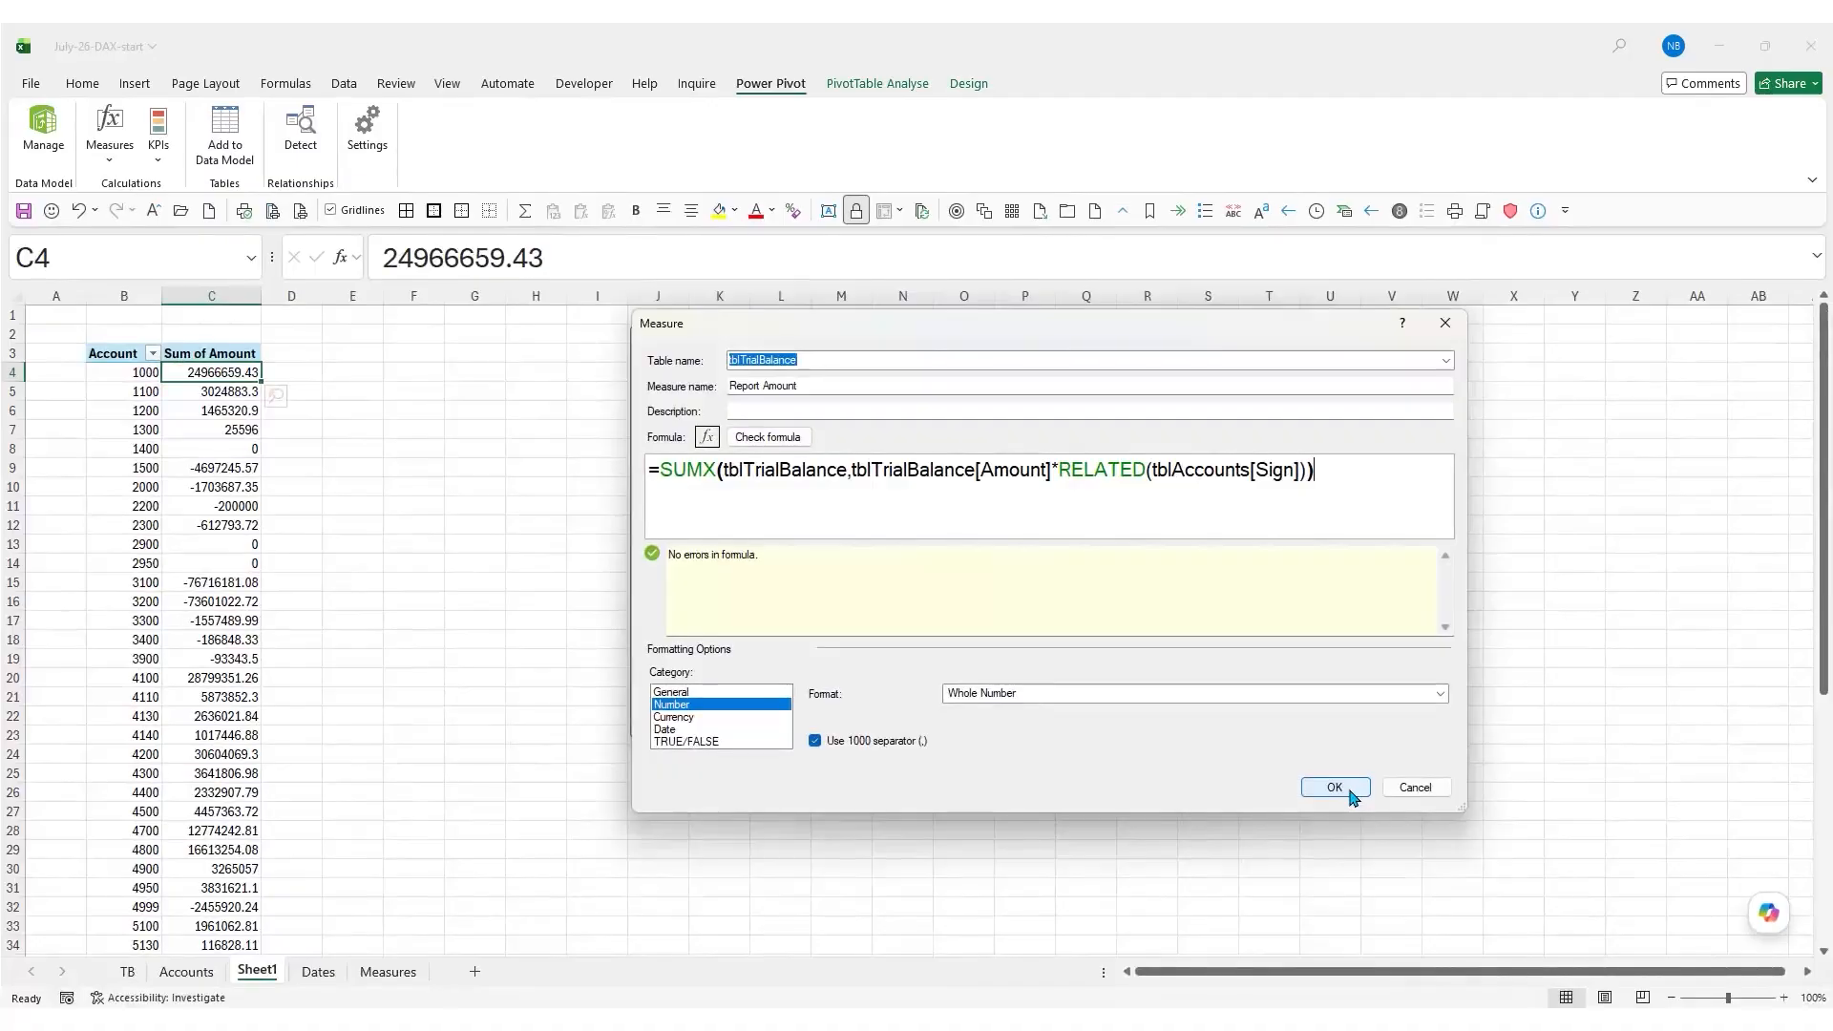
pyautogui.click(1351, 796)
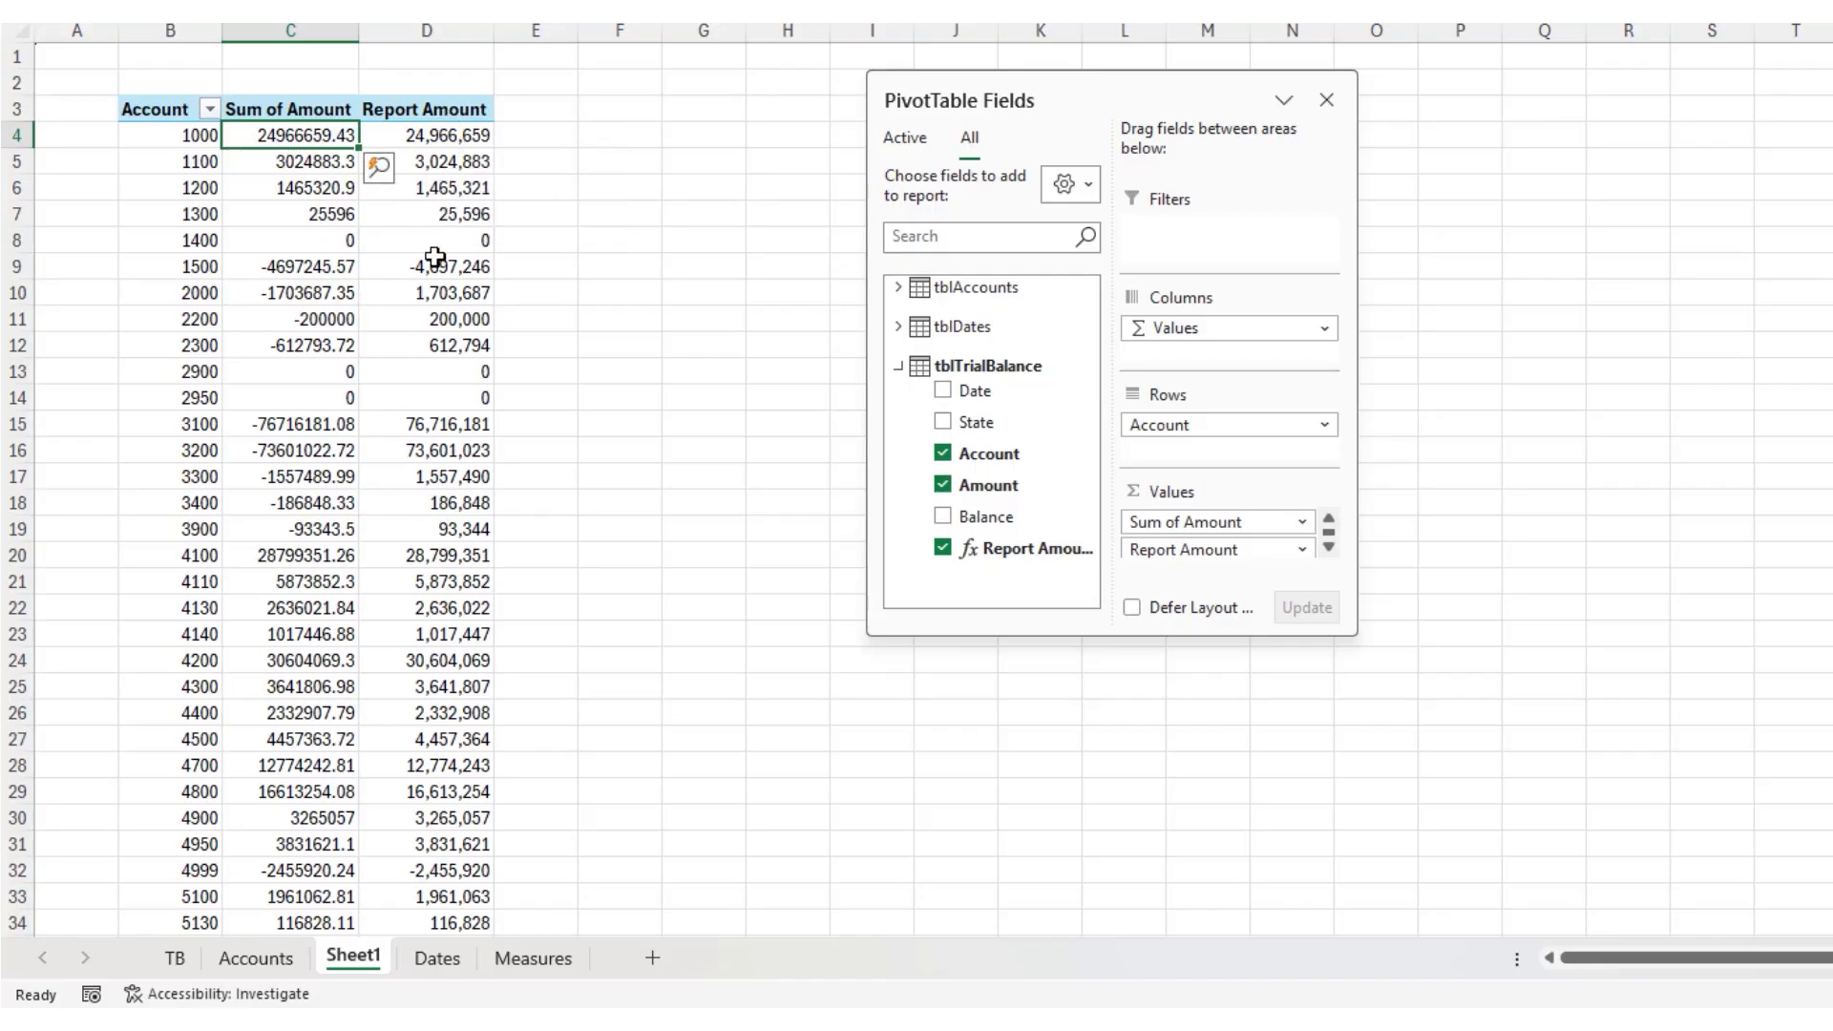
# Compare Sum of Amount with Report Amount for accounts 3100 to 3900 and examine Report Amount's Grand Total
pyautogui.moveTo(1126, 89); pyautogui.dragTo(1075, 95)
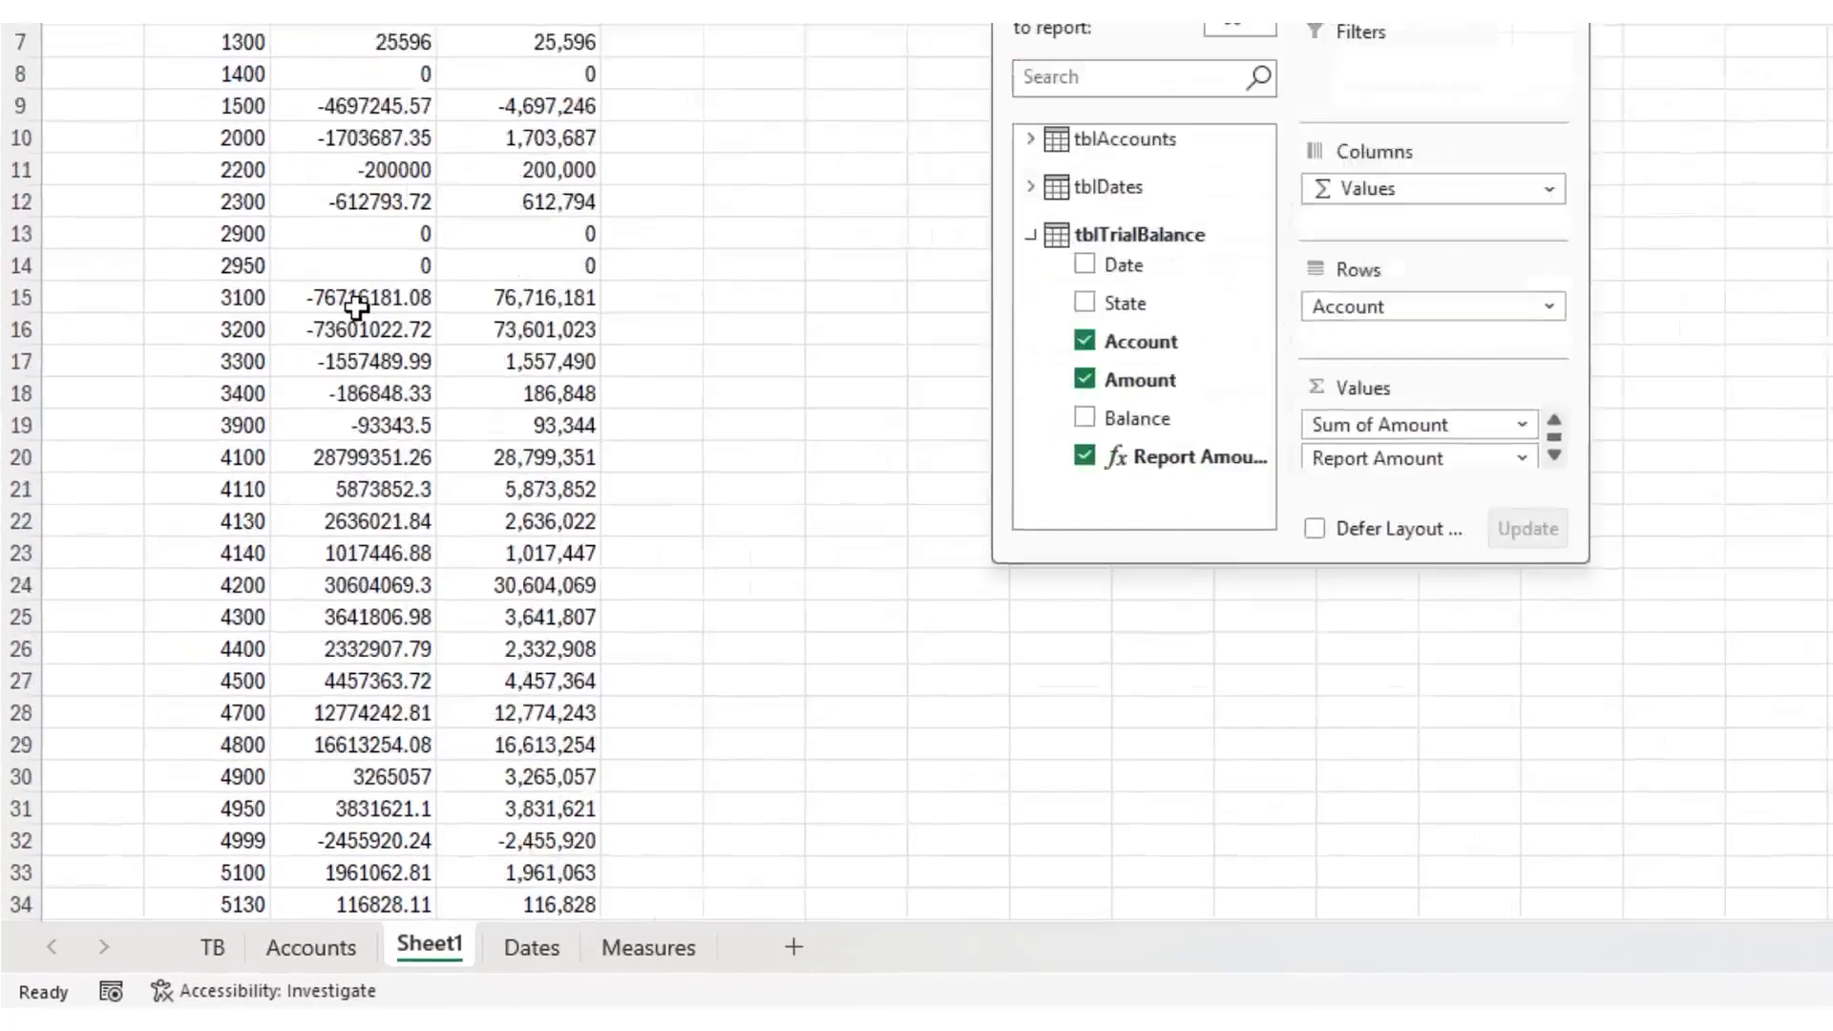
pyautogui.moveTo(356, 305); pyautogui.dragTo(360, 424)
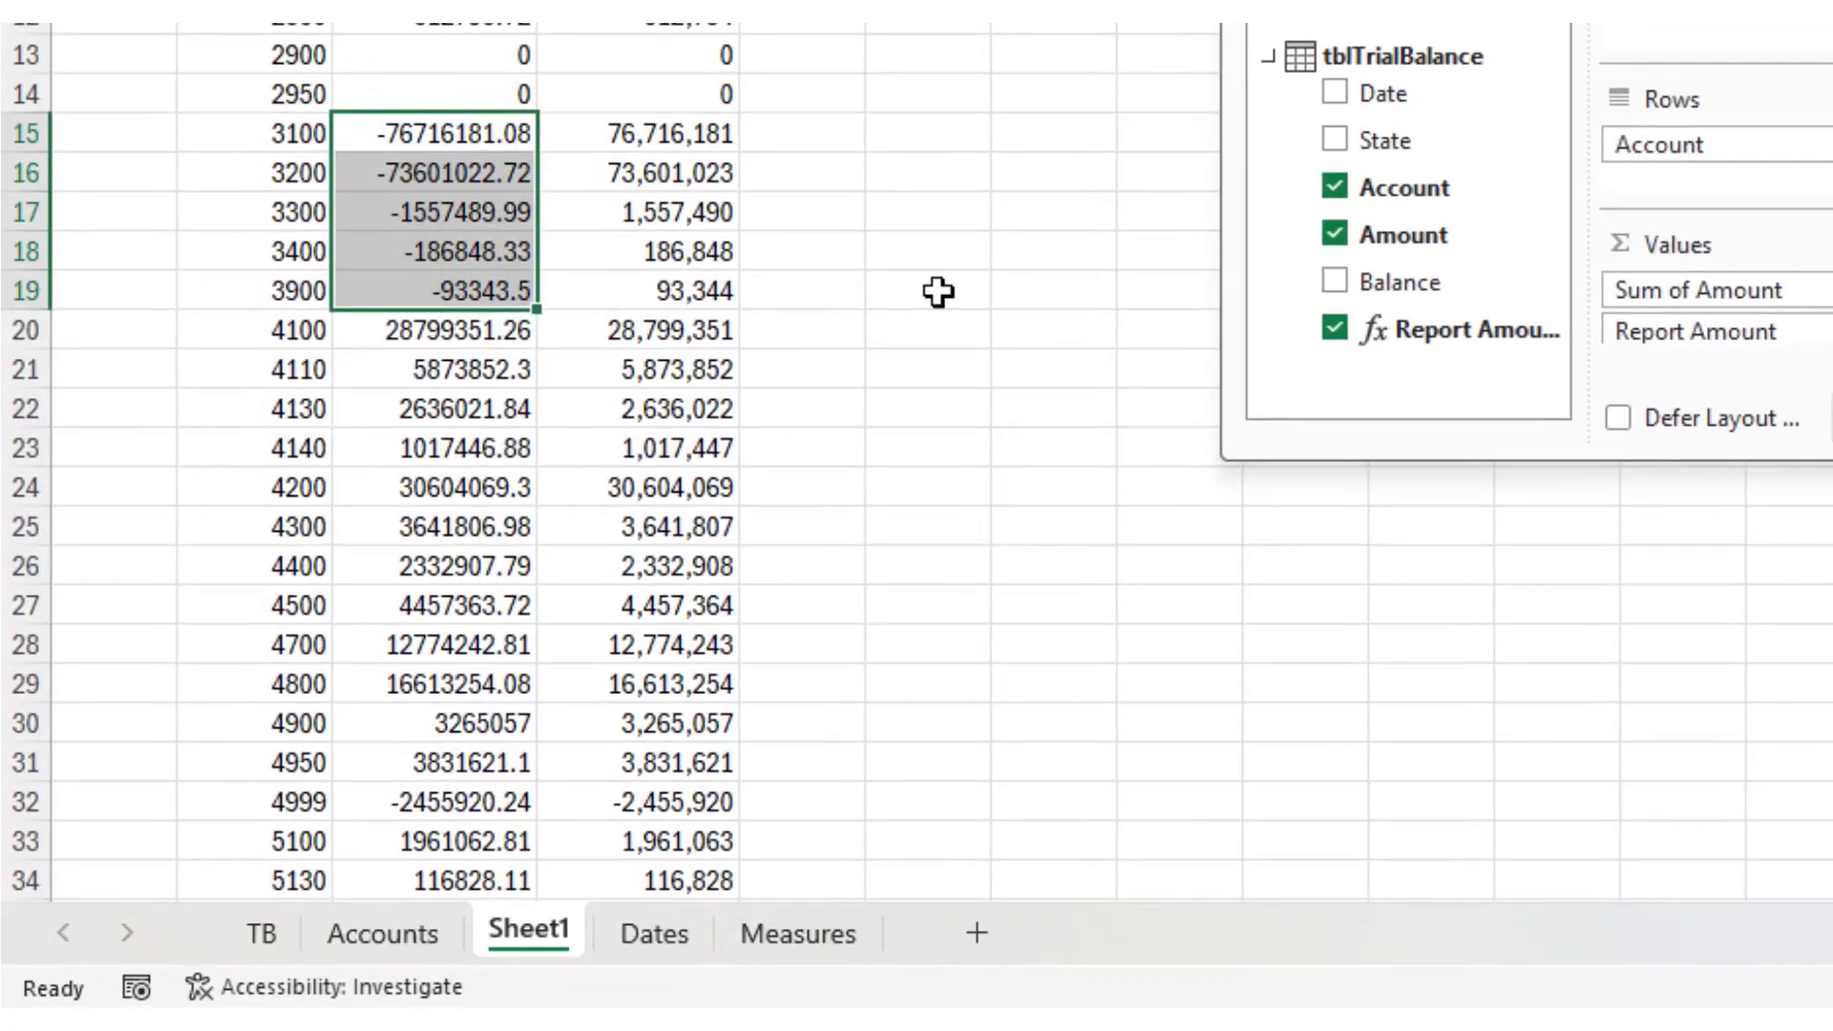
pyautogui.click(471, 139)
pyautogui.moveTo(472, 139); pyautogui.dragTo(483, 286)
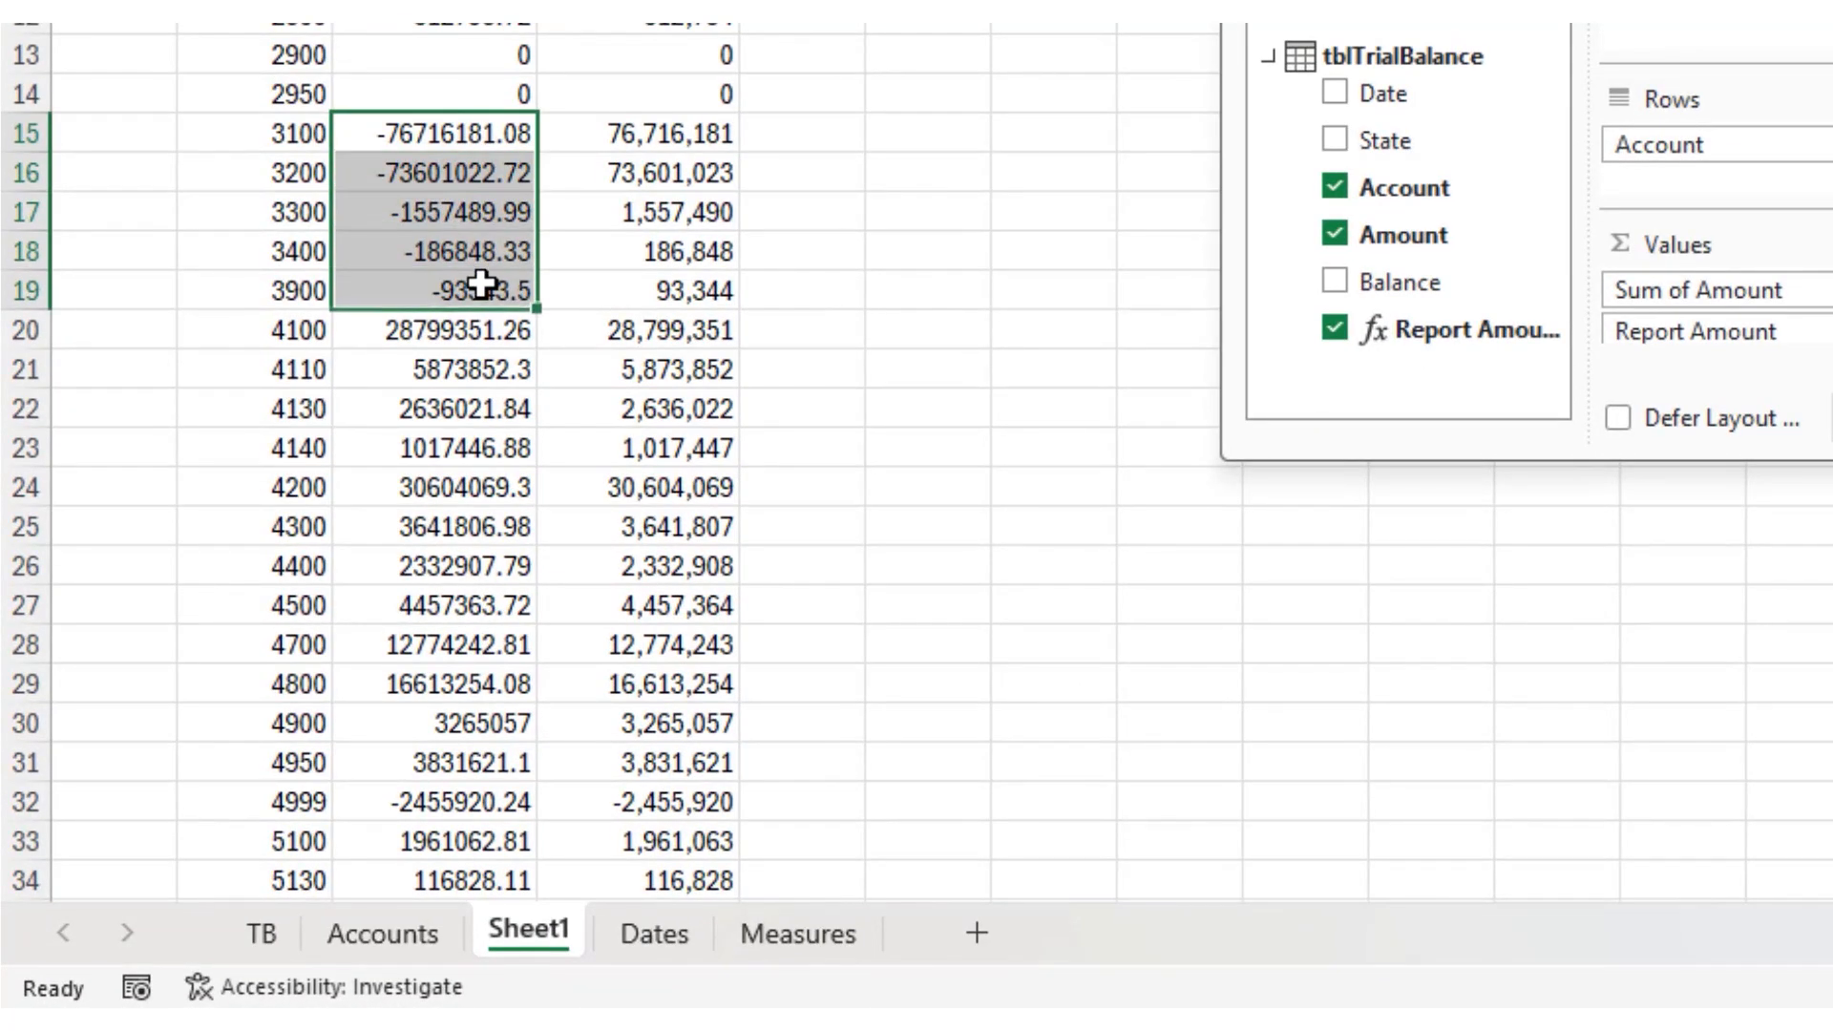
pyautogui.moveTo(621, 131); pyautogui.dragTo(634, 287)
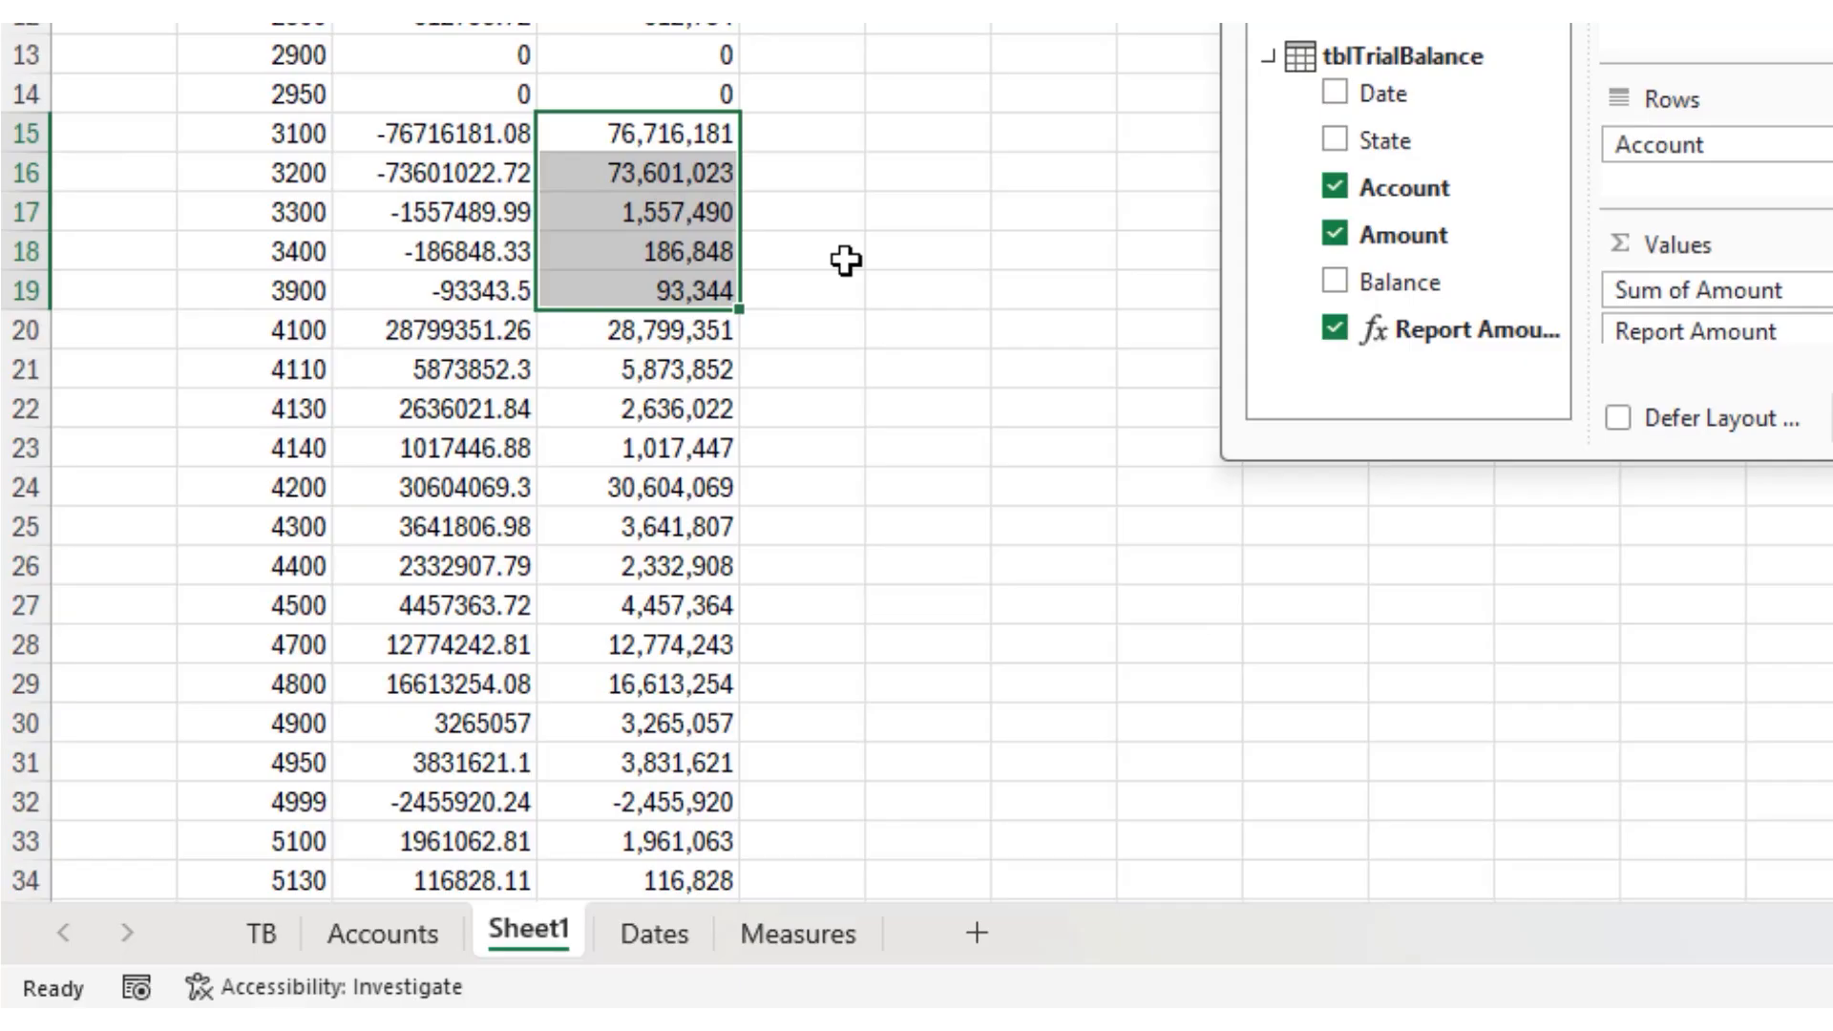
pyautogui.scroll(-10, 846, 260)
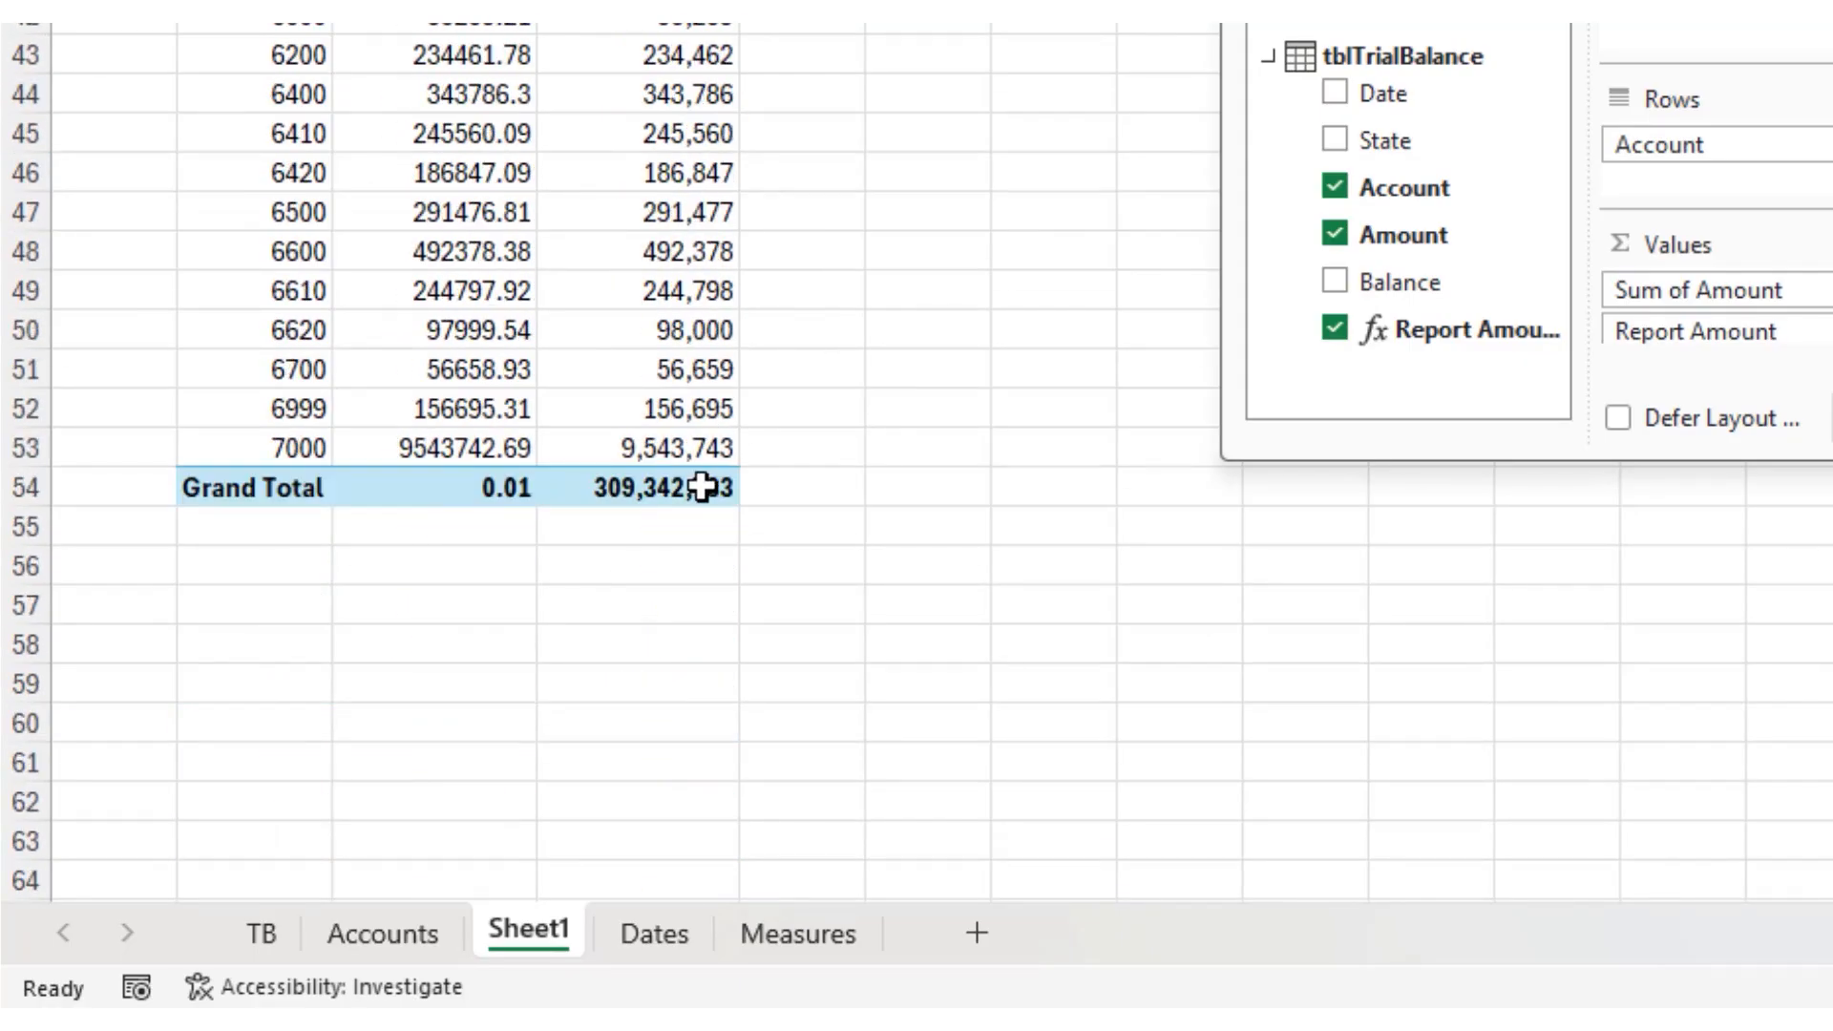
pyautogui.click(701, 487)
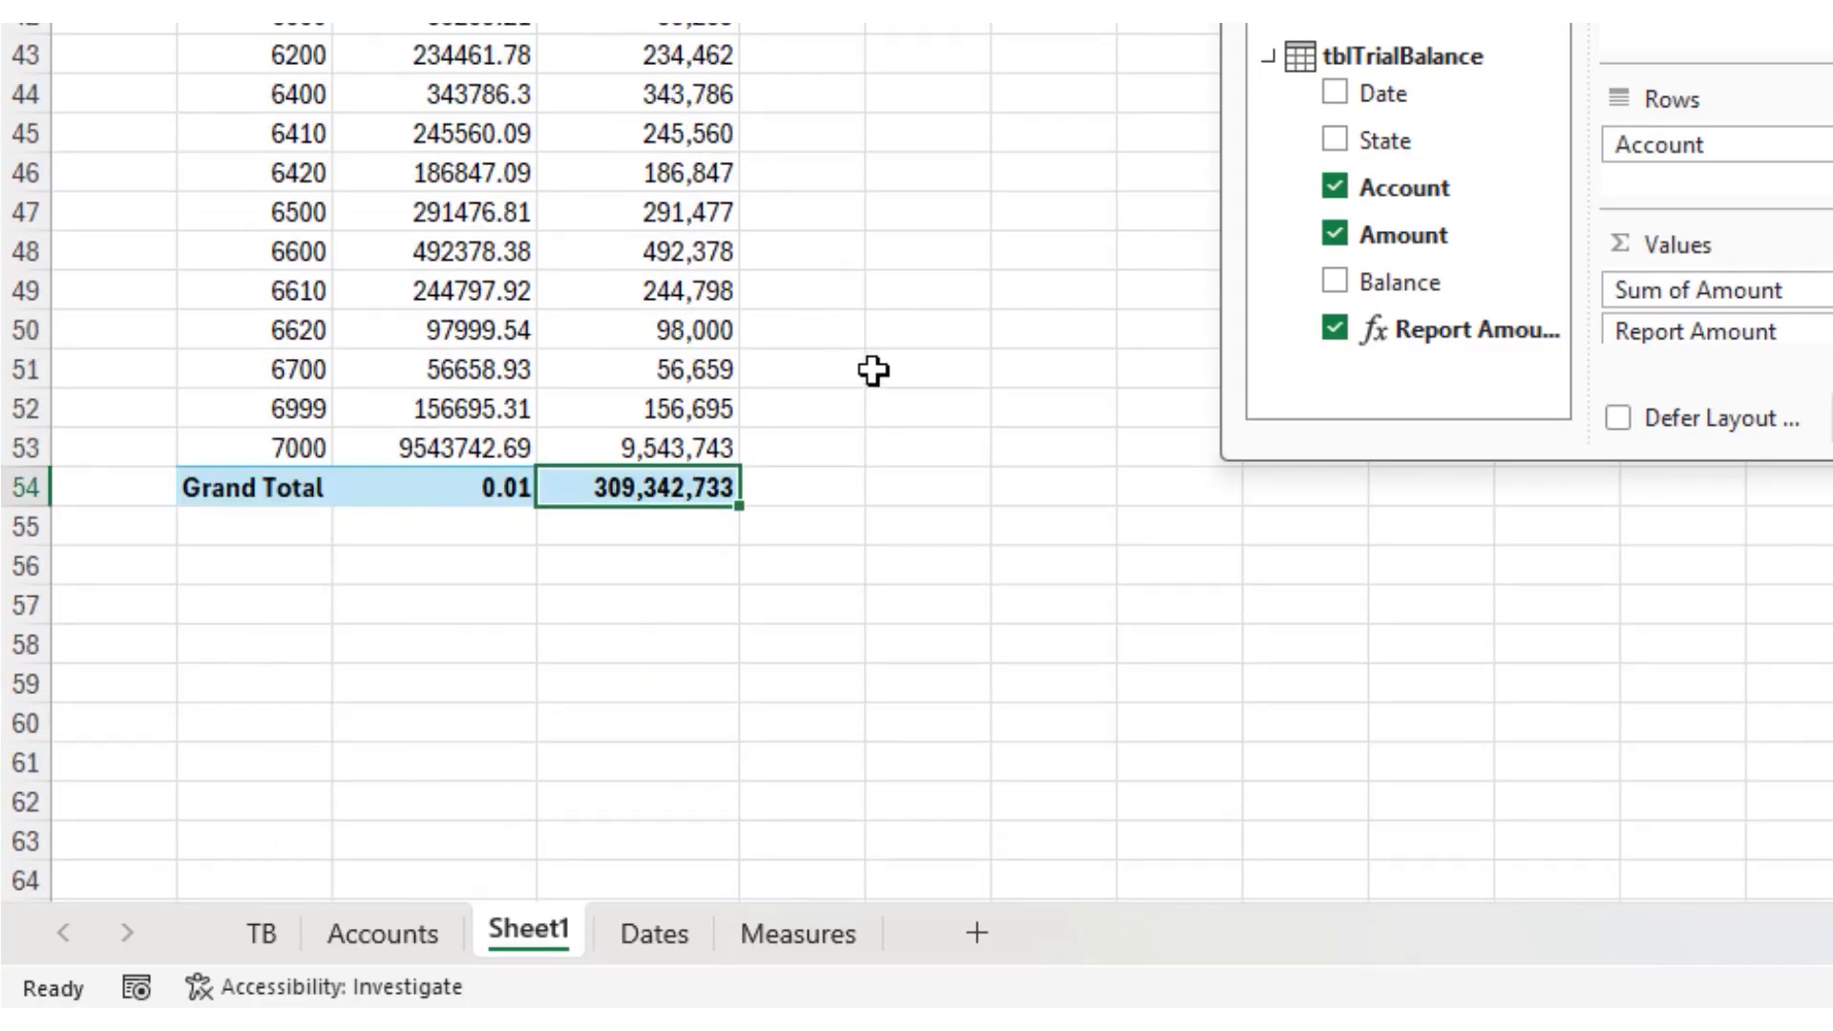
# Examine Report Amount for account 7000 and compare Sum of Amount with Report Amount for account 4999
pyautogui.click(695, 438)
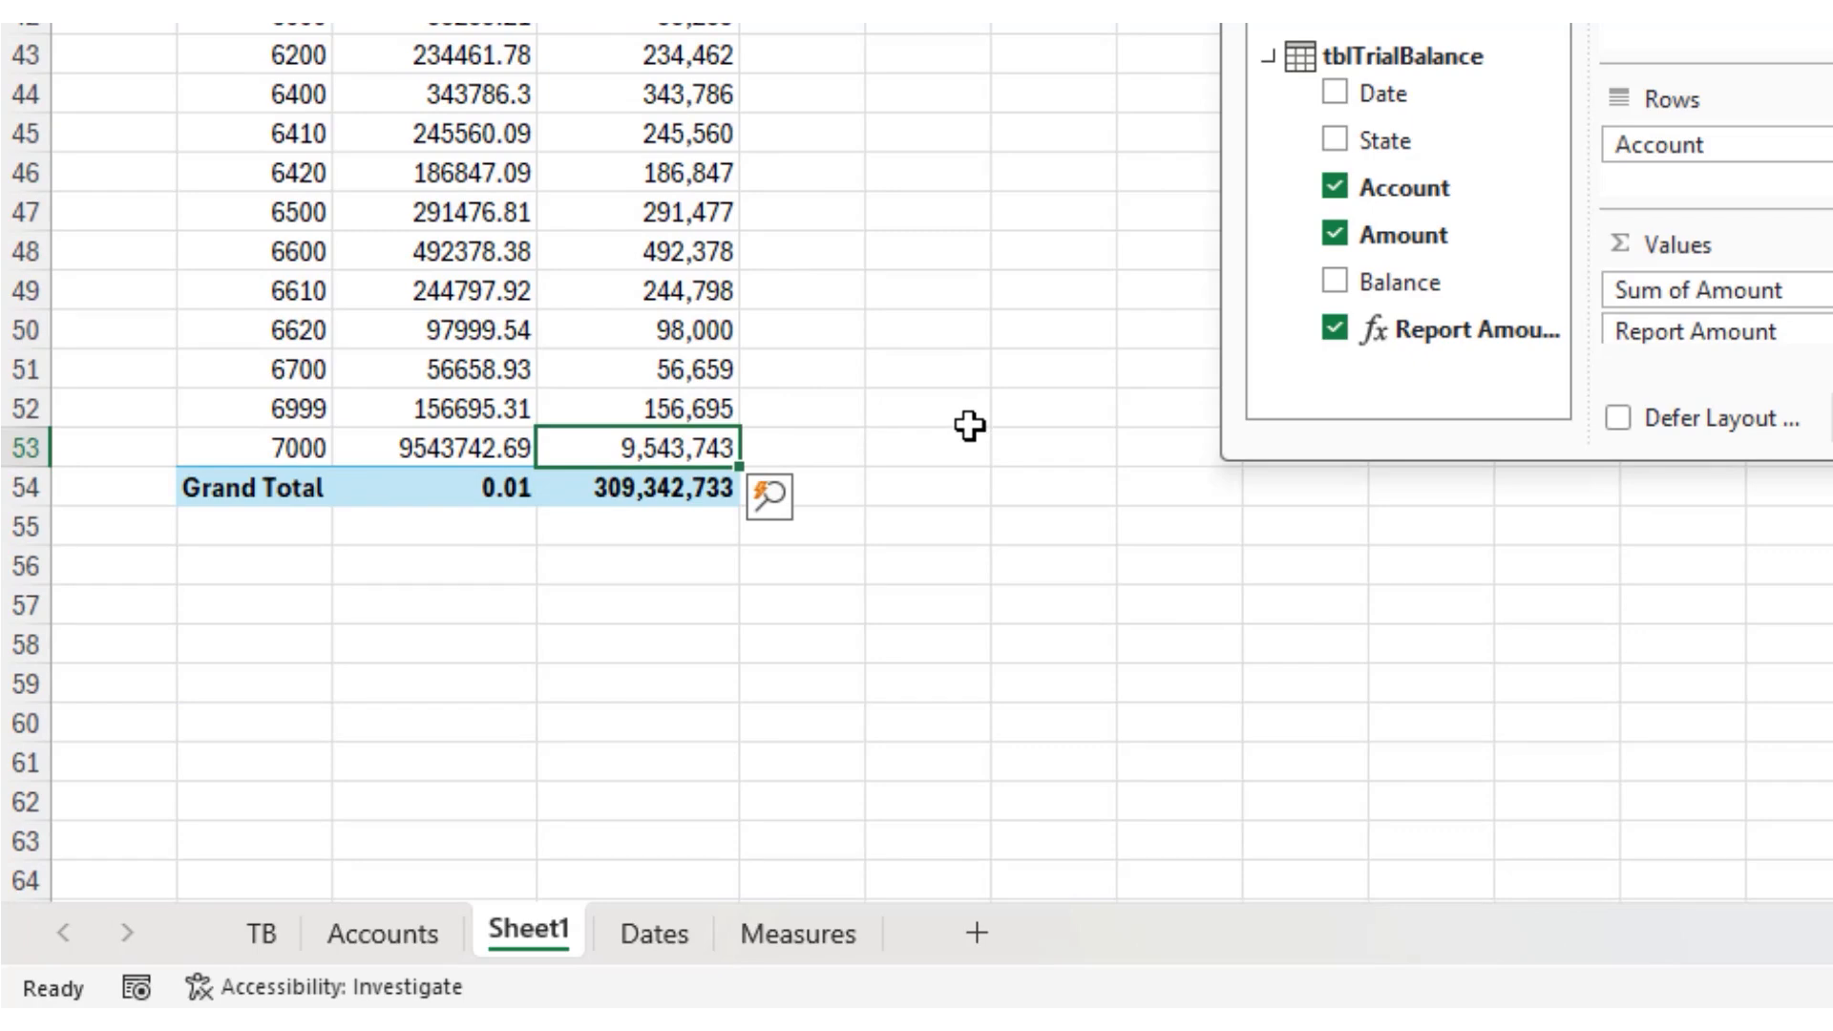
pyautogui.scroll(1, 826, 334)
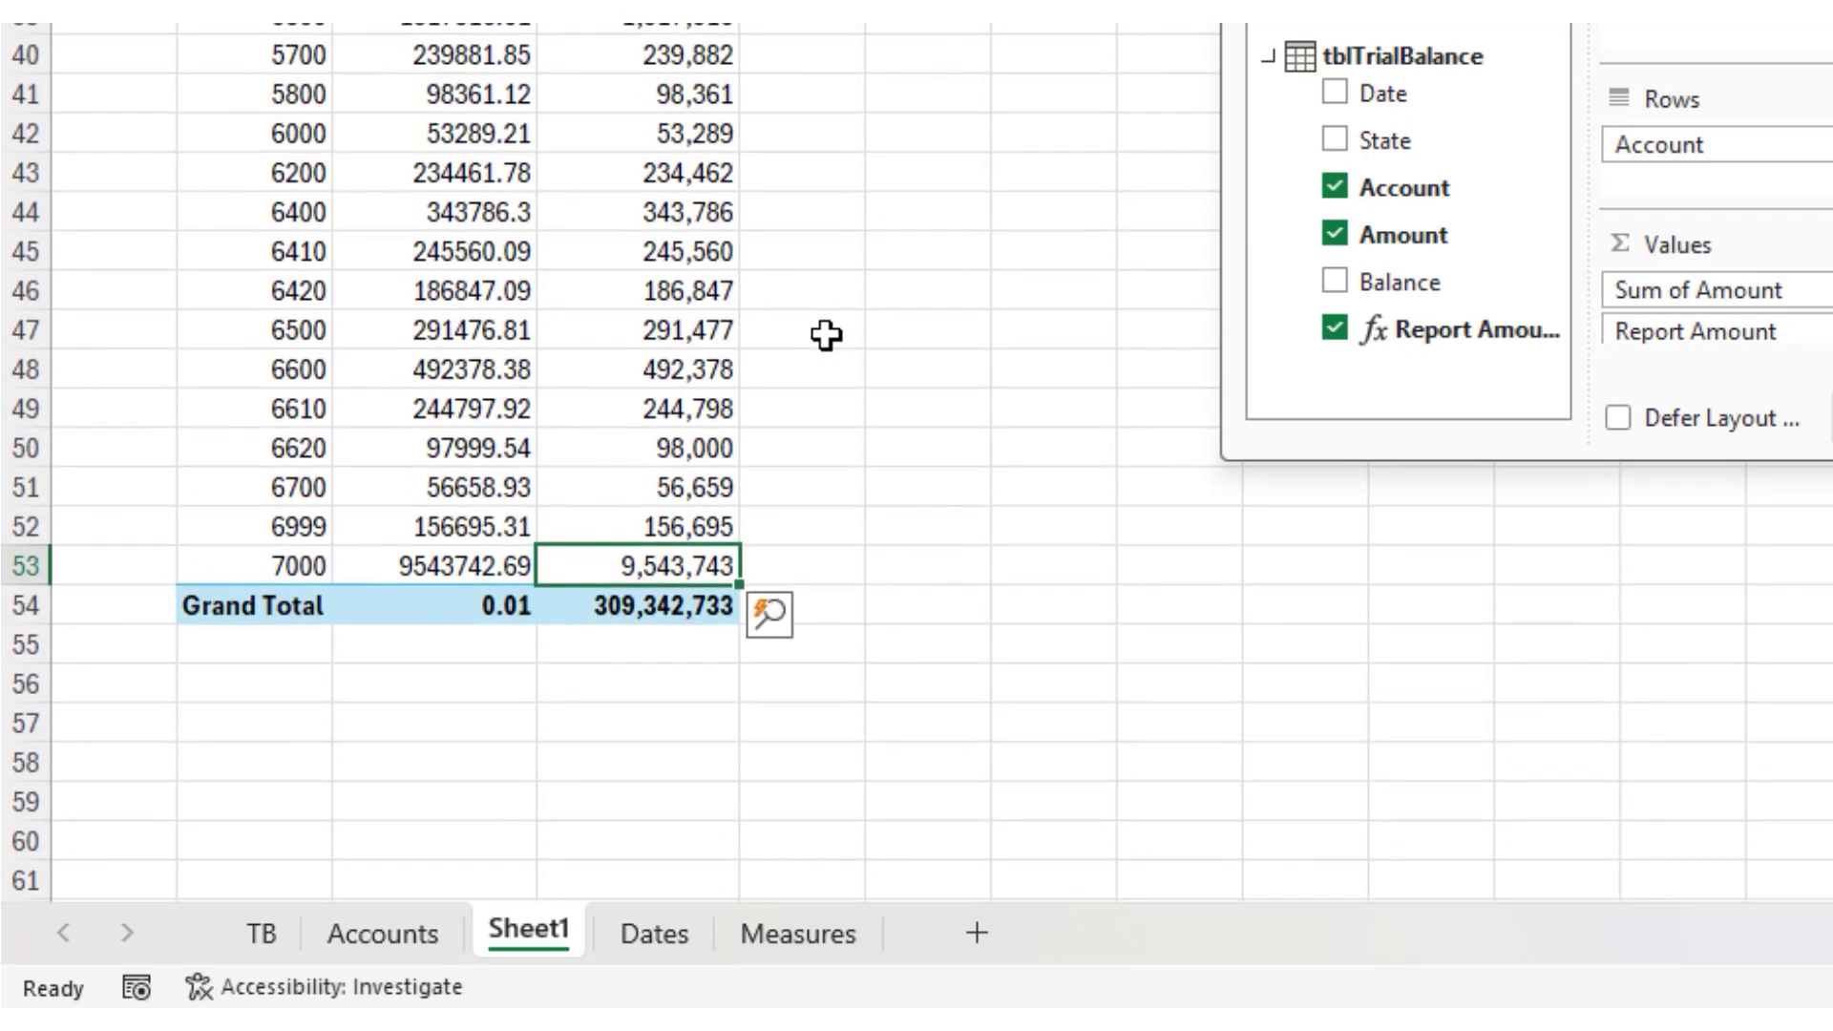
pyautogui.scroll(9, 826, 334)
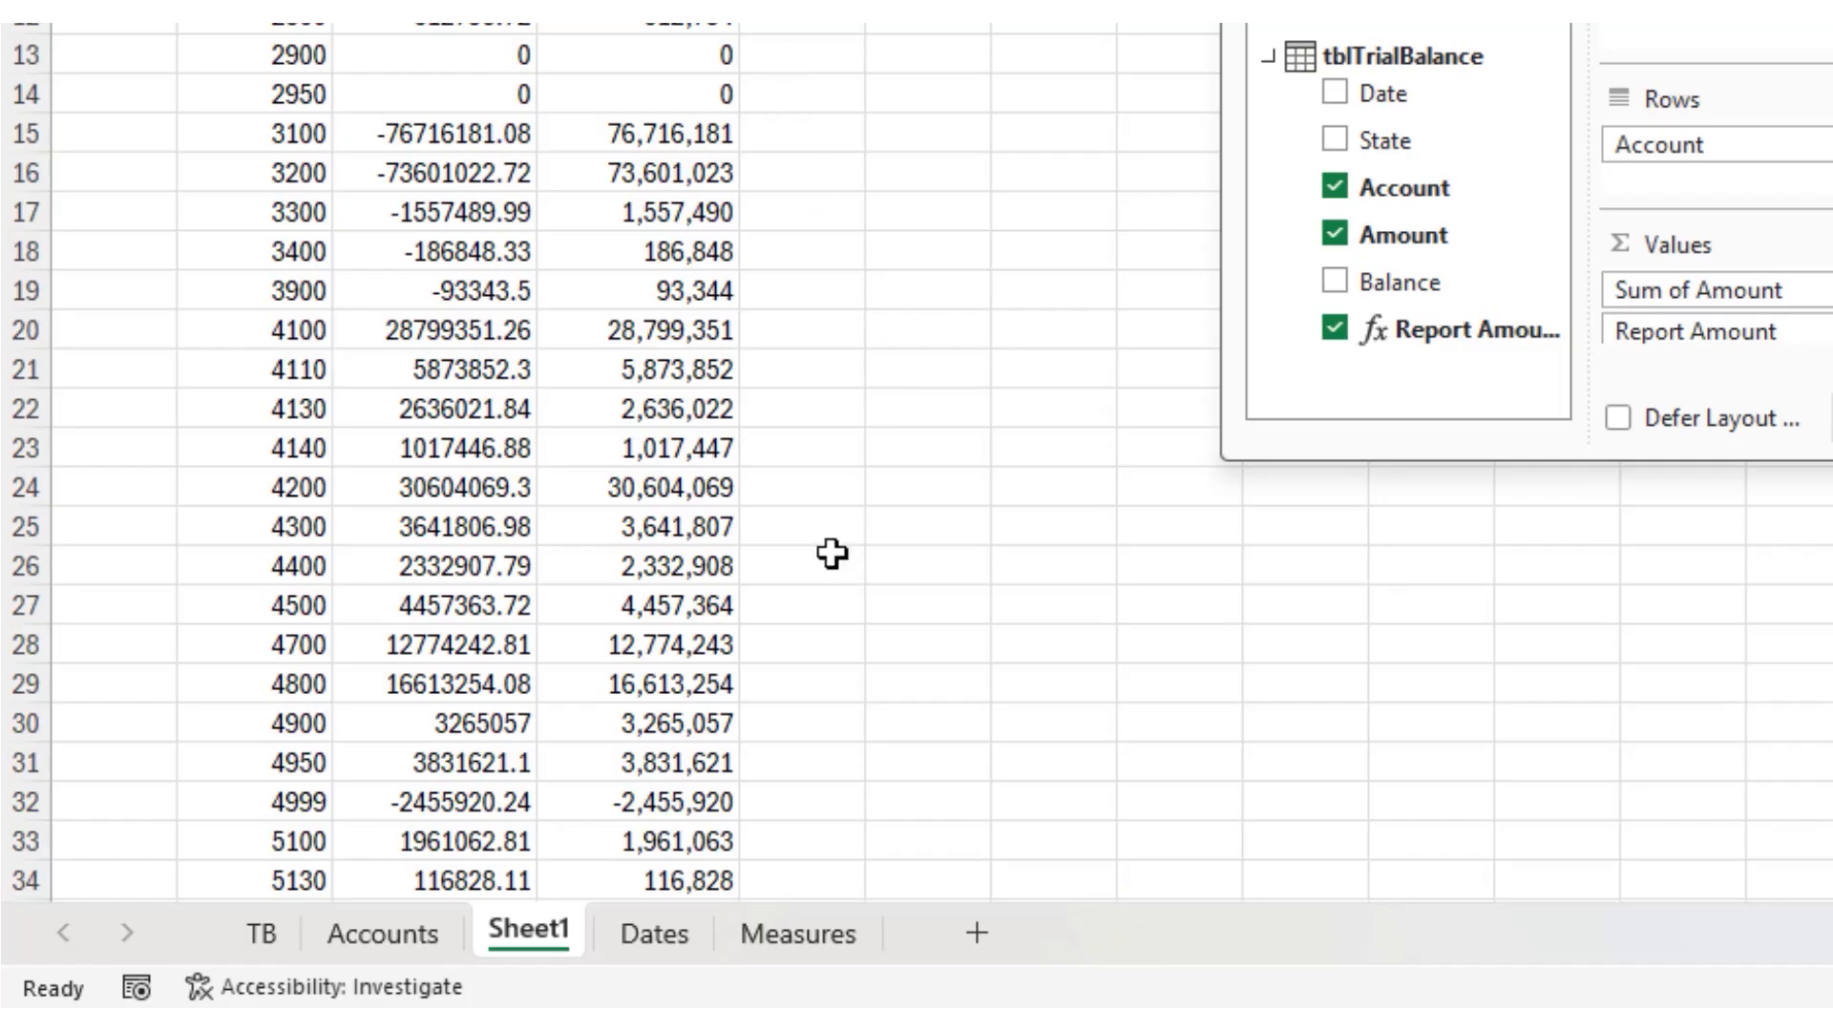
pyautogui.scroll(-1, 666, 512)
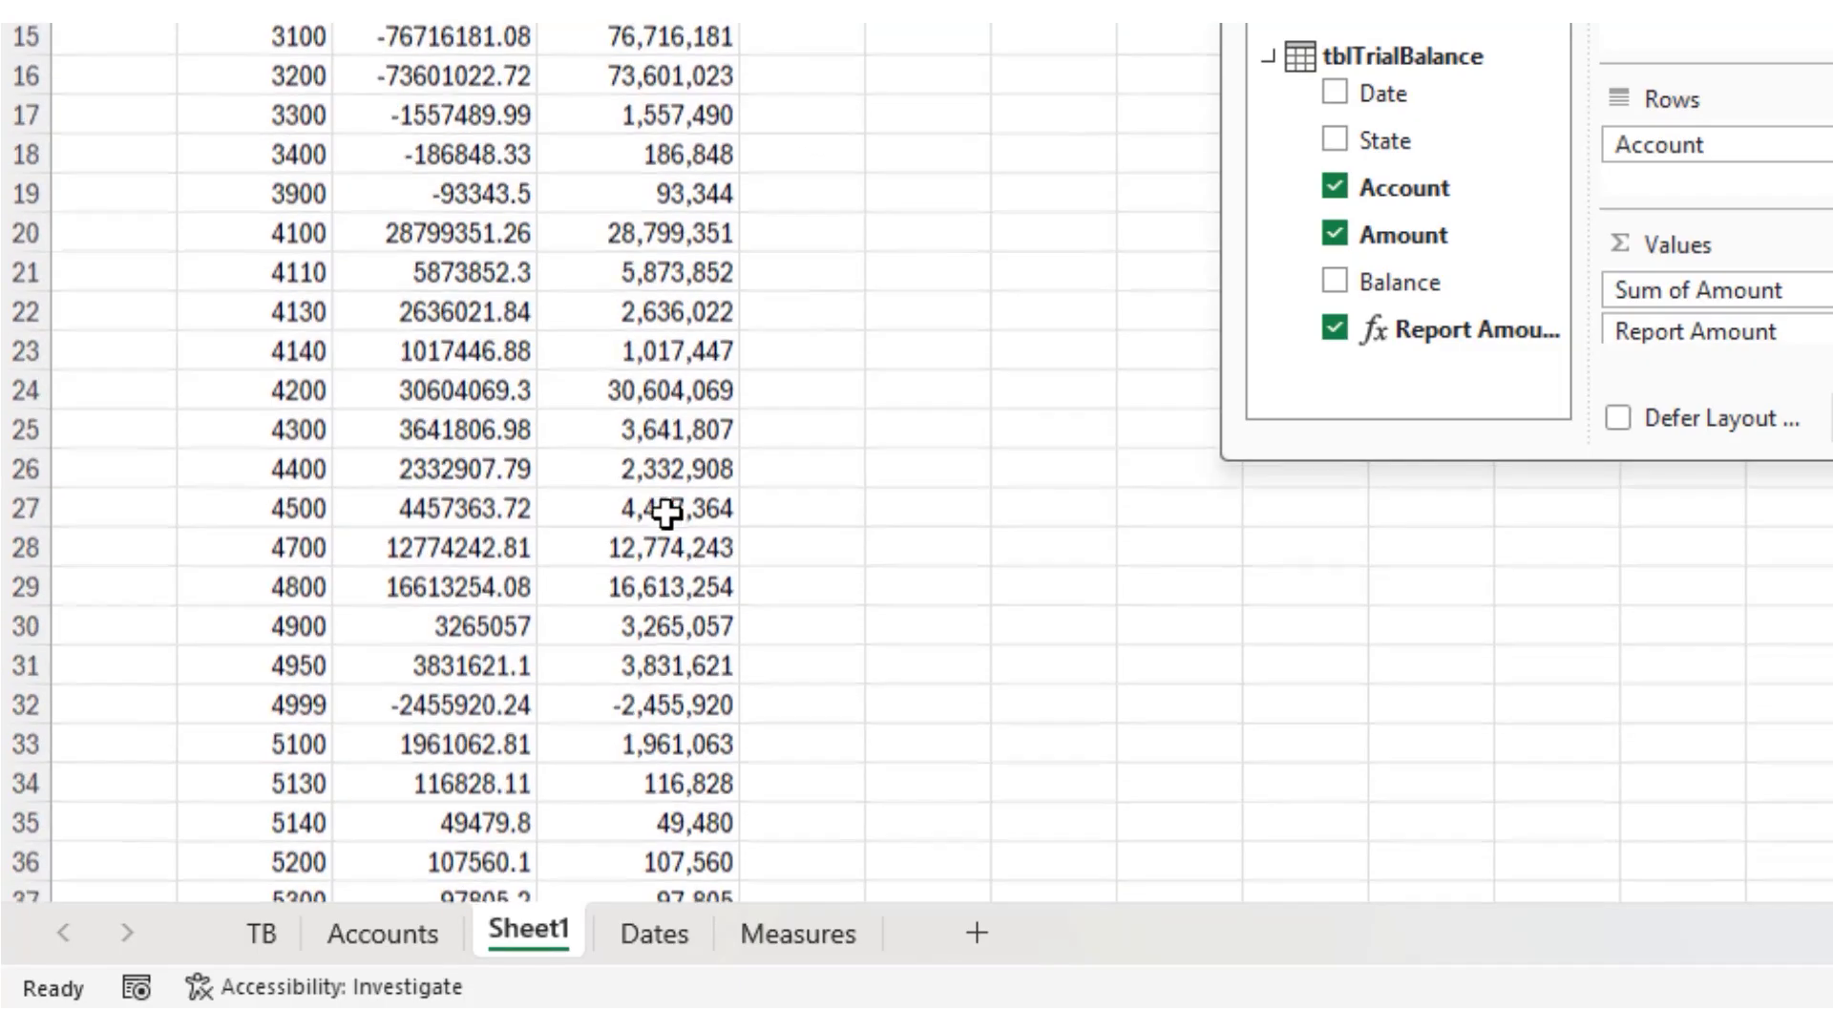
pyautogui.scroll(-3, 666, 512)
pyautogui.click(246, 456)
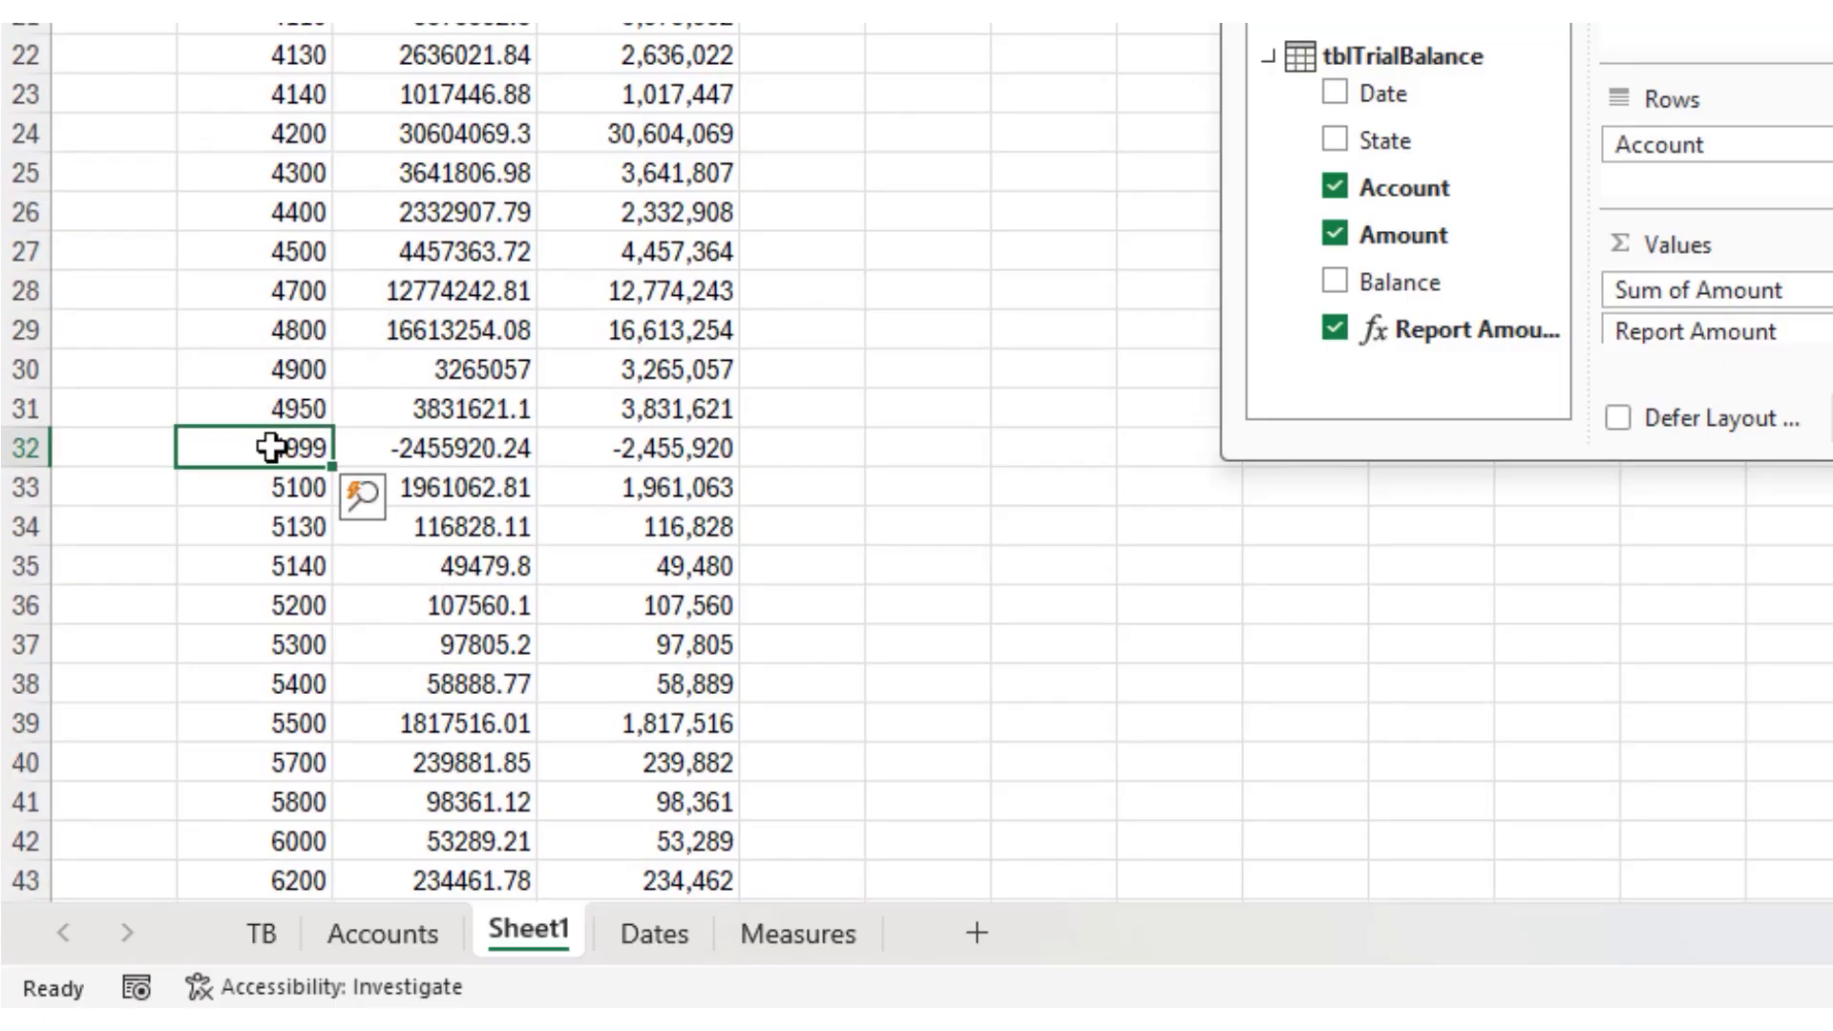
pyautogui.moveTo(271, 446); pyautogui.dragTo(621, 437)
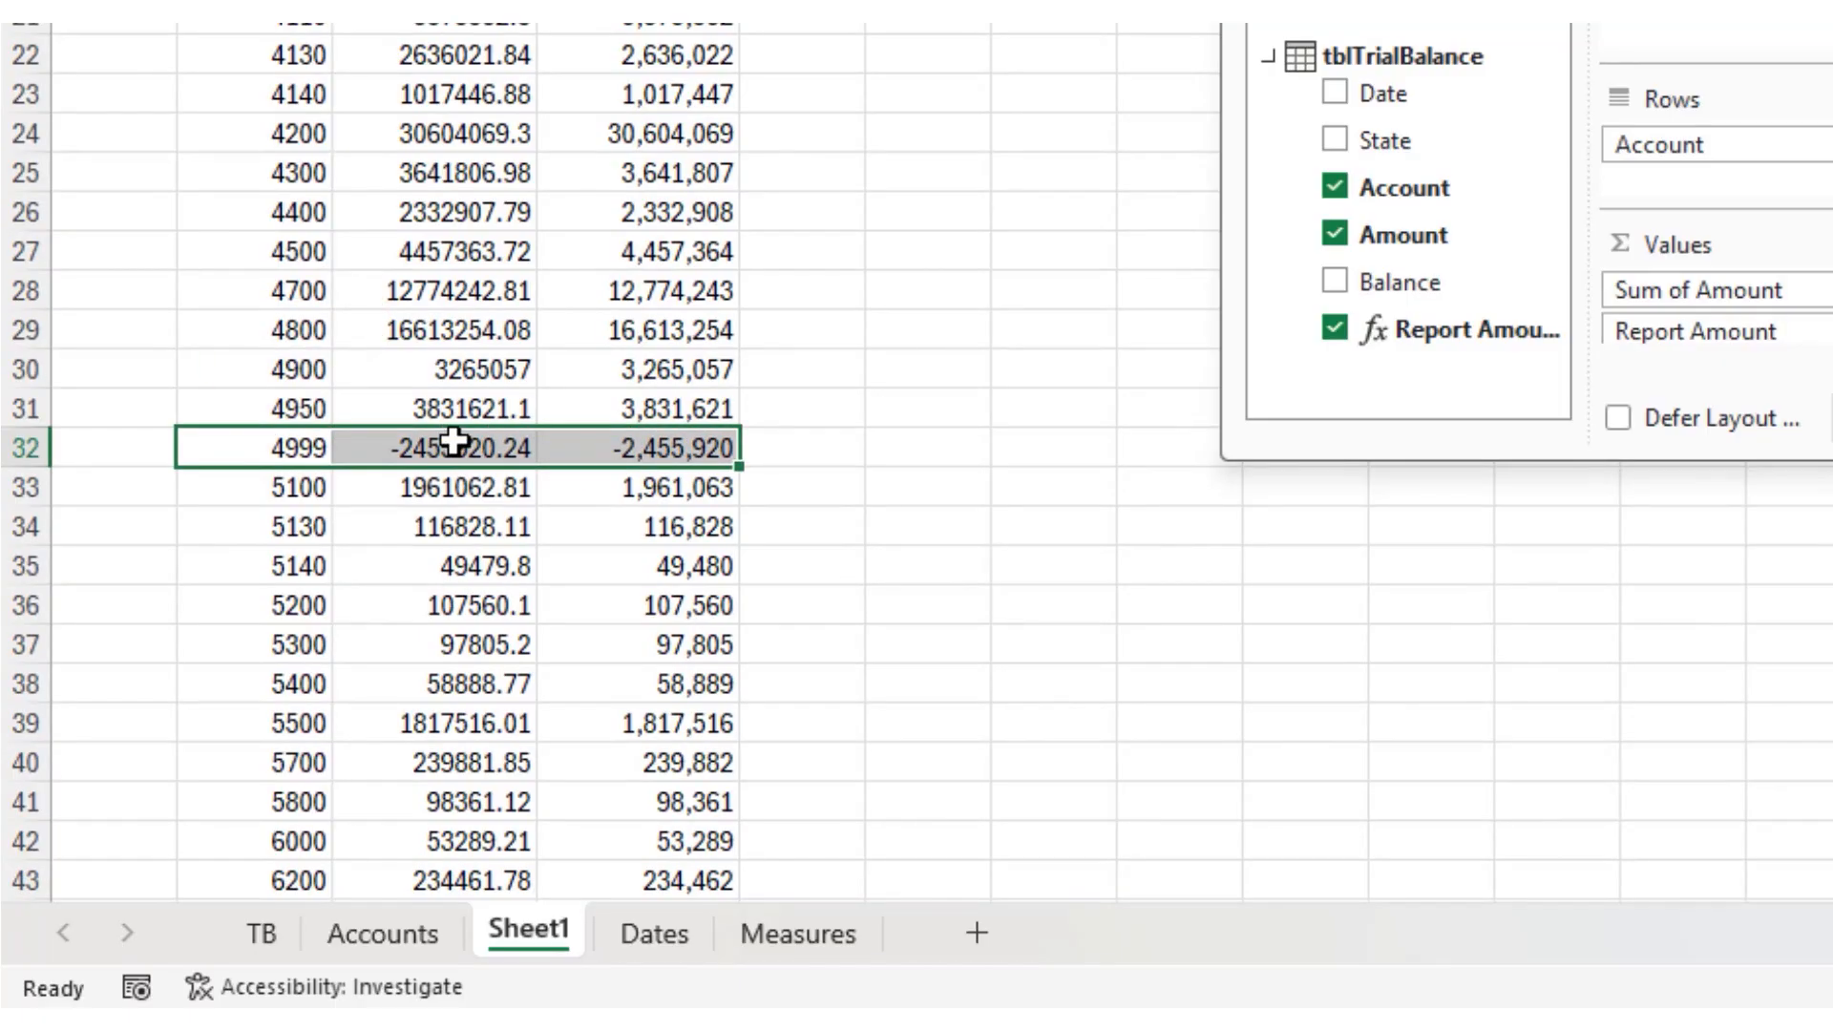
pyautogui.click(663, 441)
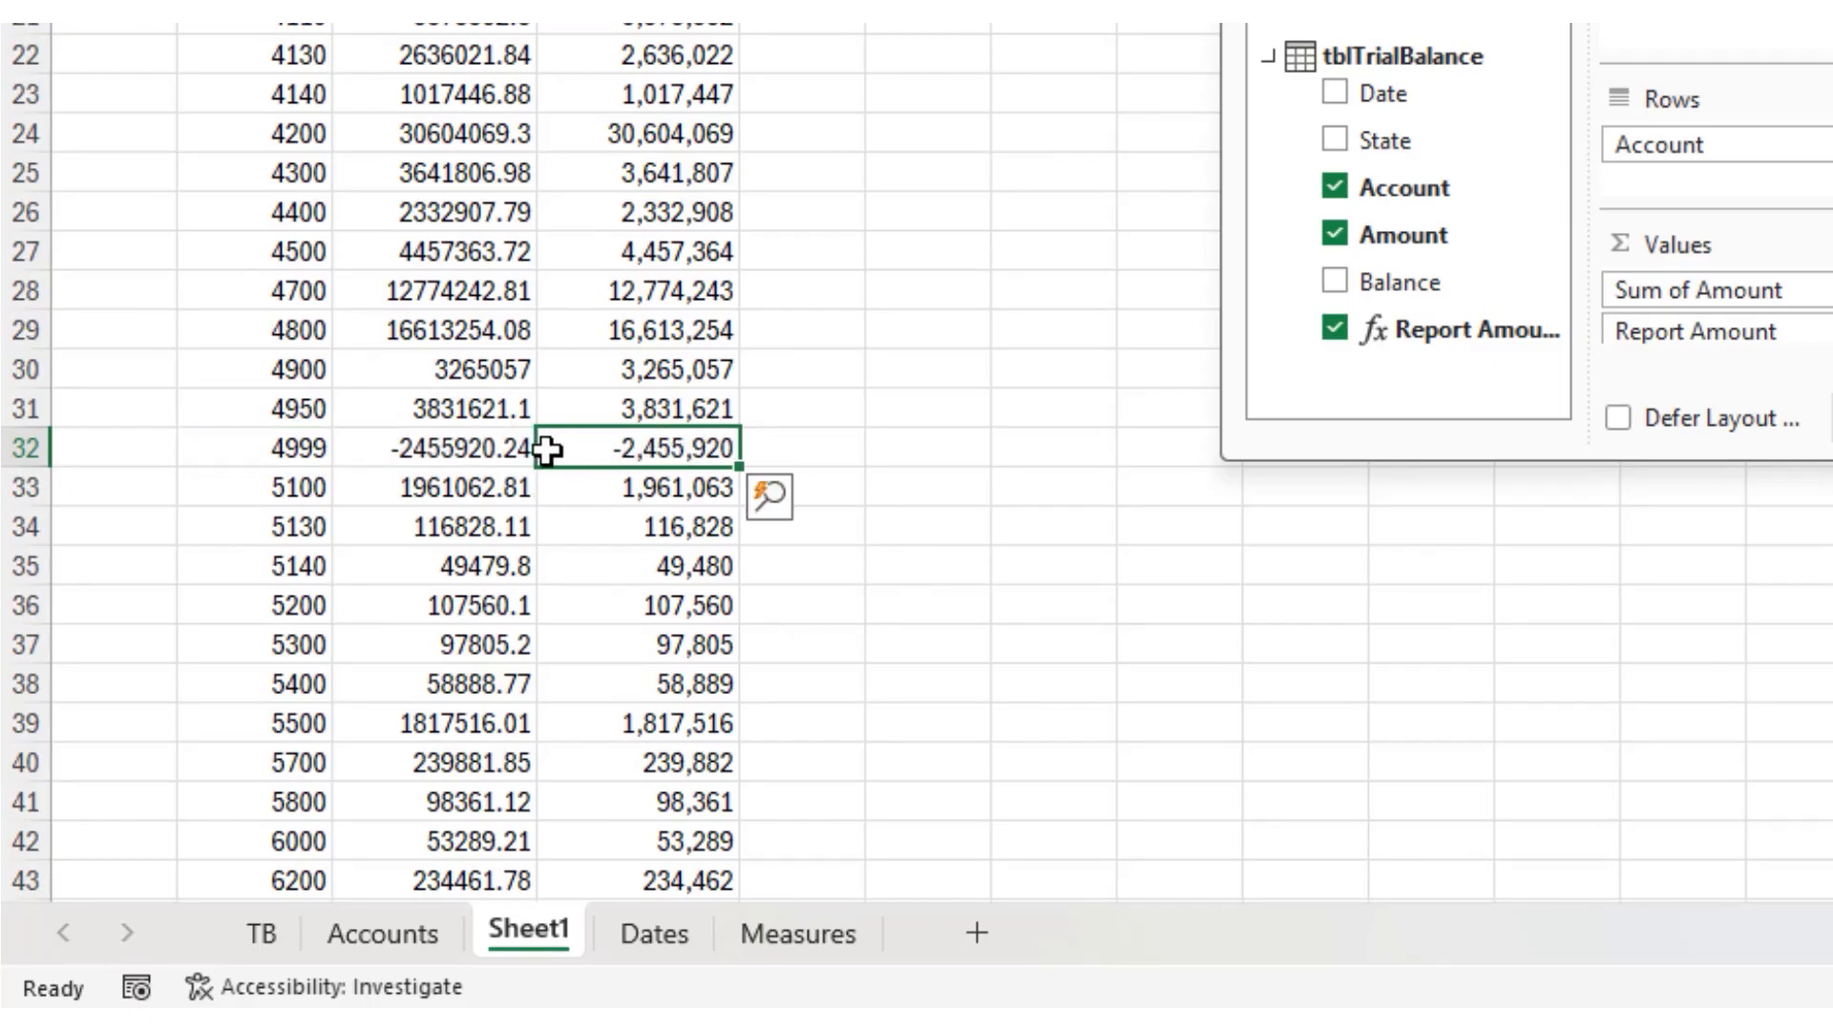
pyautogui.click(471, 444)
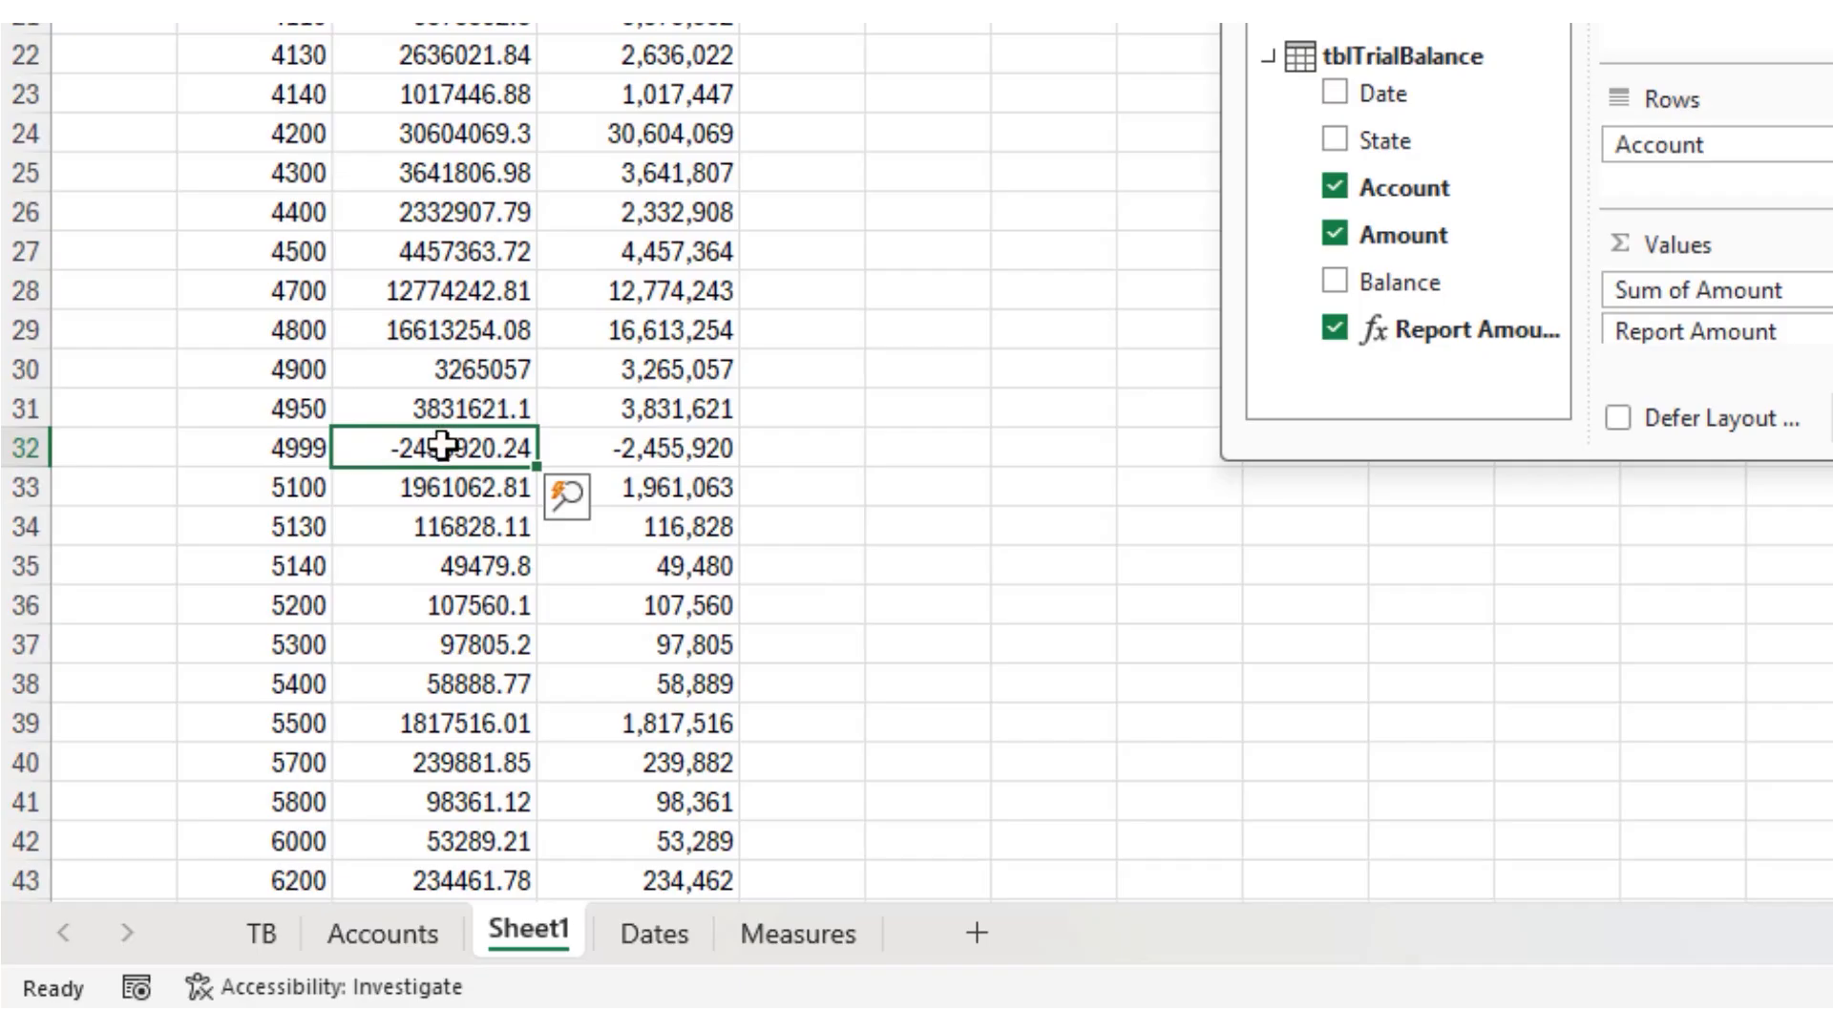
pyautogui.click(607, 446)
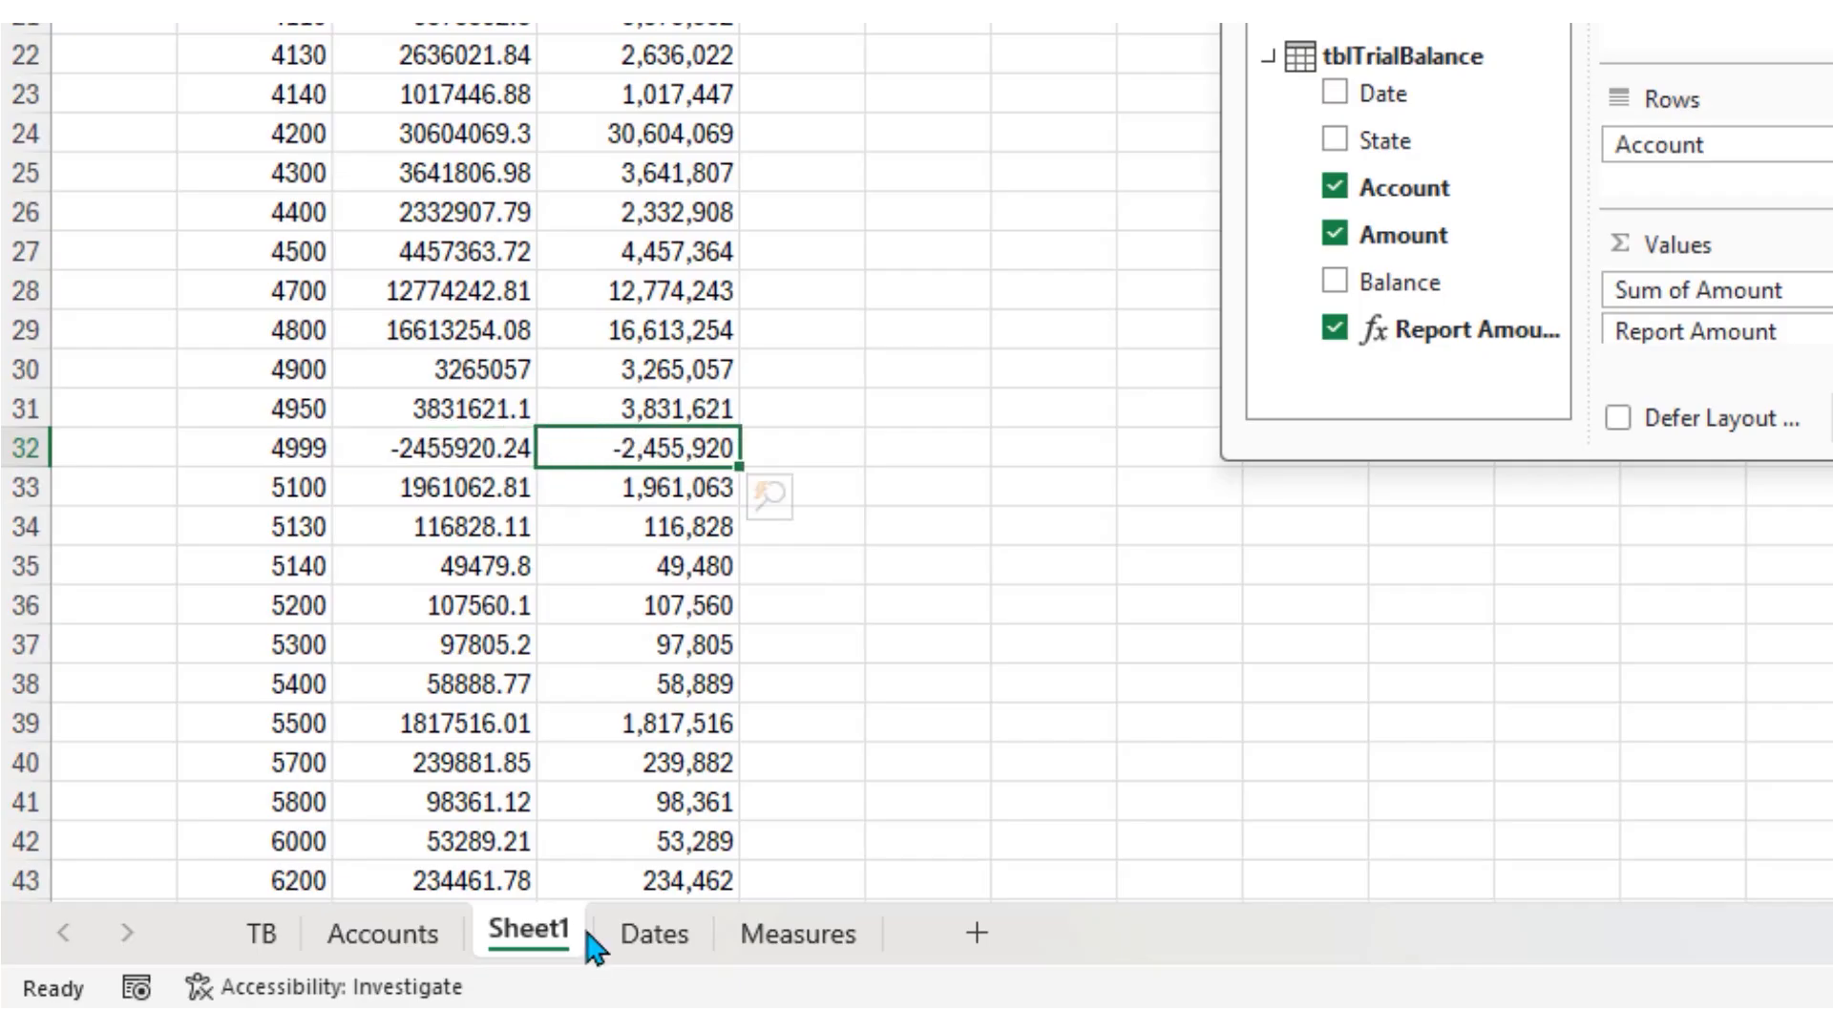
# Look up account 4999, WIP Movement, on the Accounts sheet and check its category and sign
pyautogui.click(396, 983)
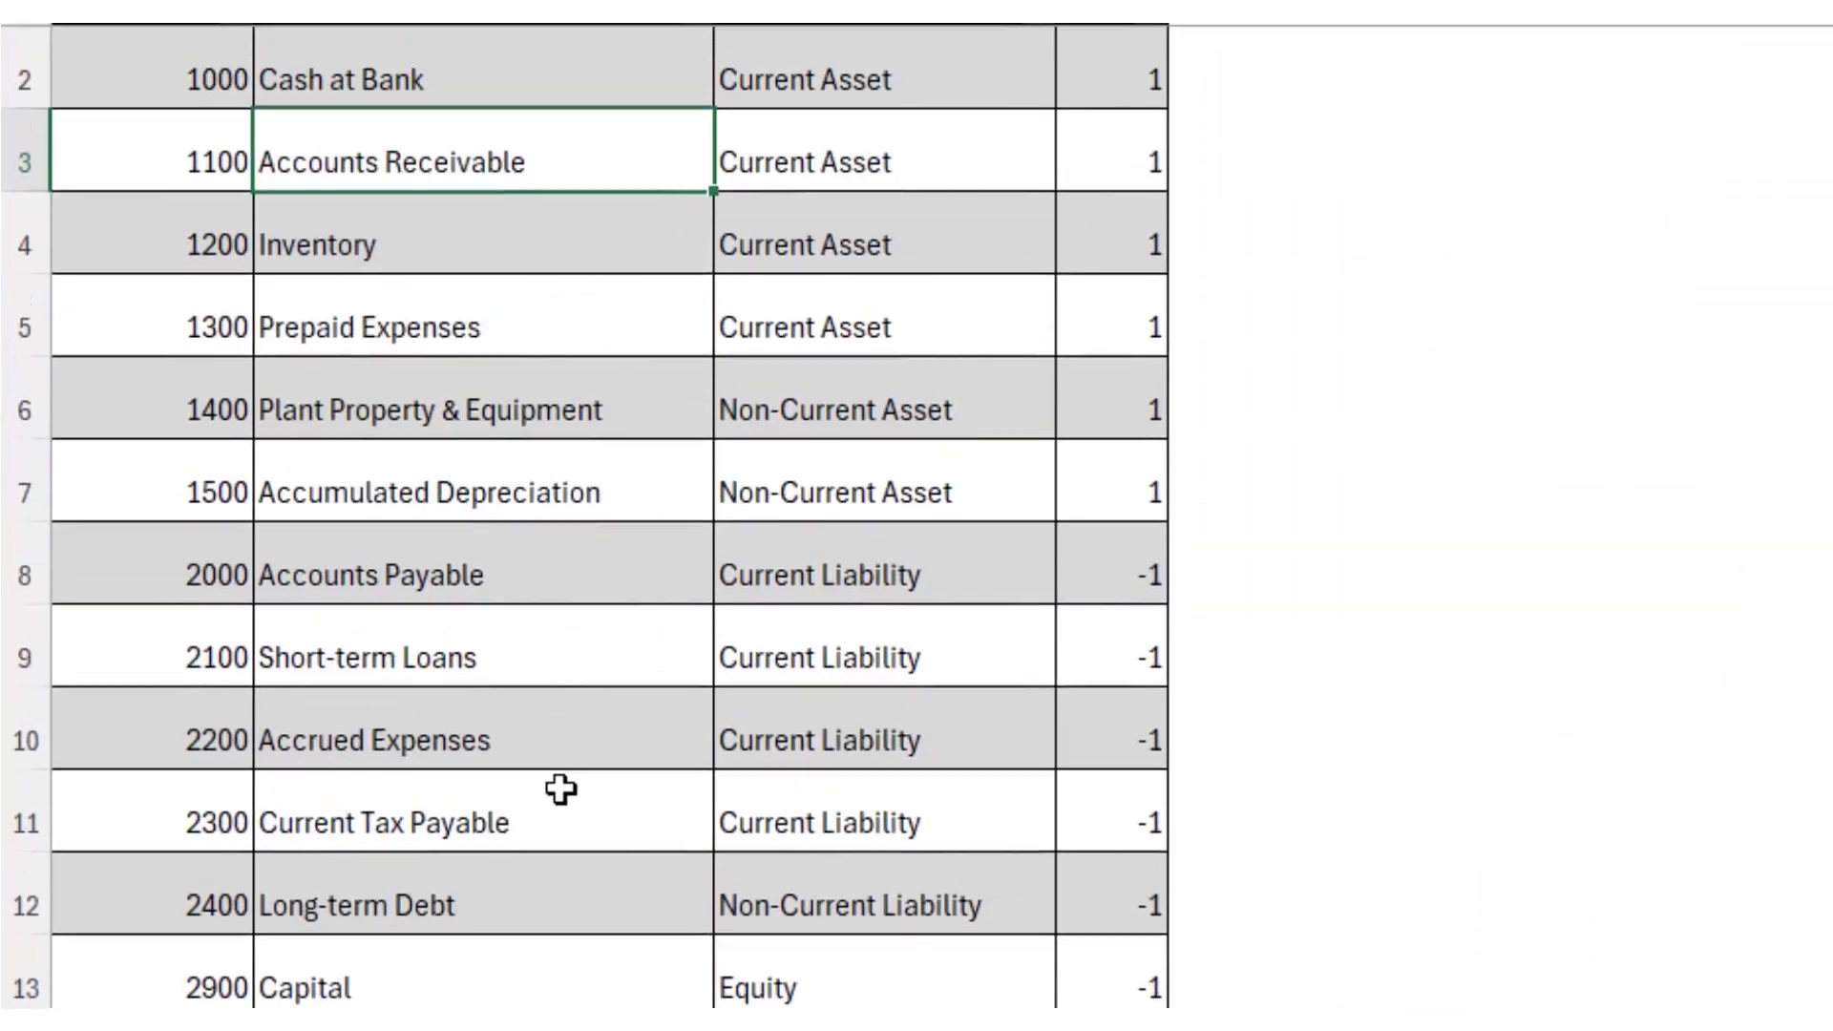
pyautogui.scroll(-9, 557, 785)
pyautogui.click(434, 487)
pyautogui.hotkey('shift', 'space')
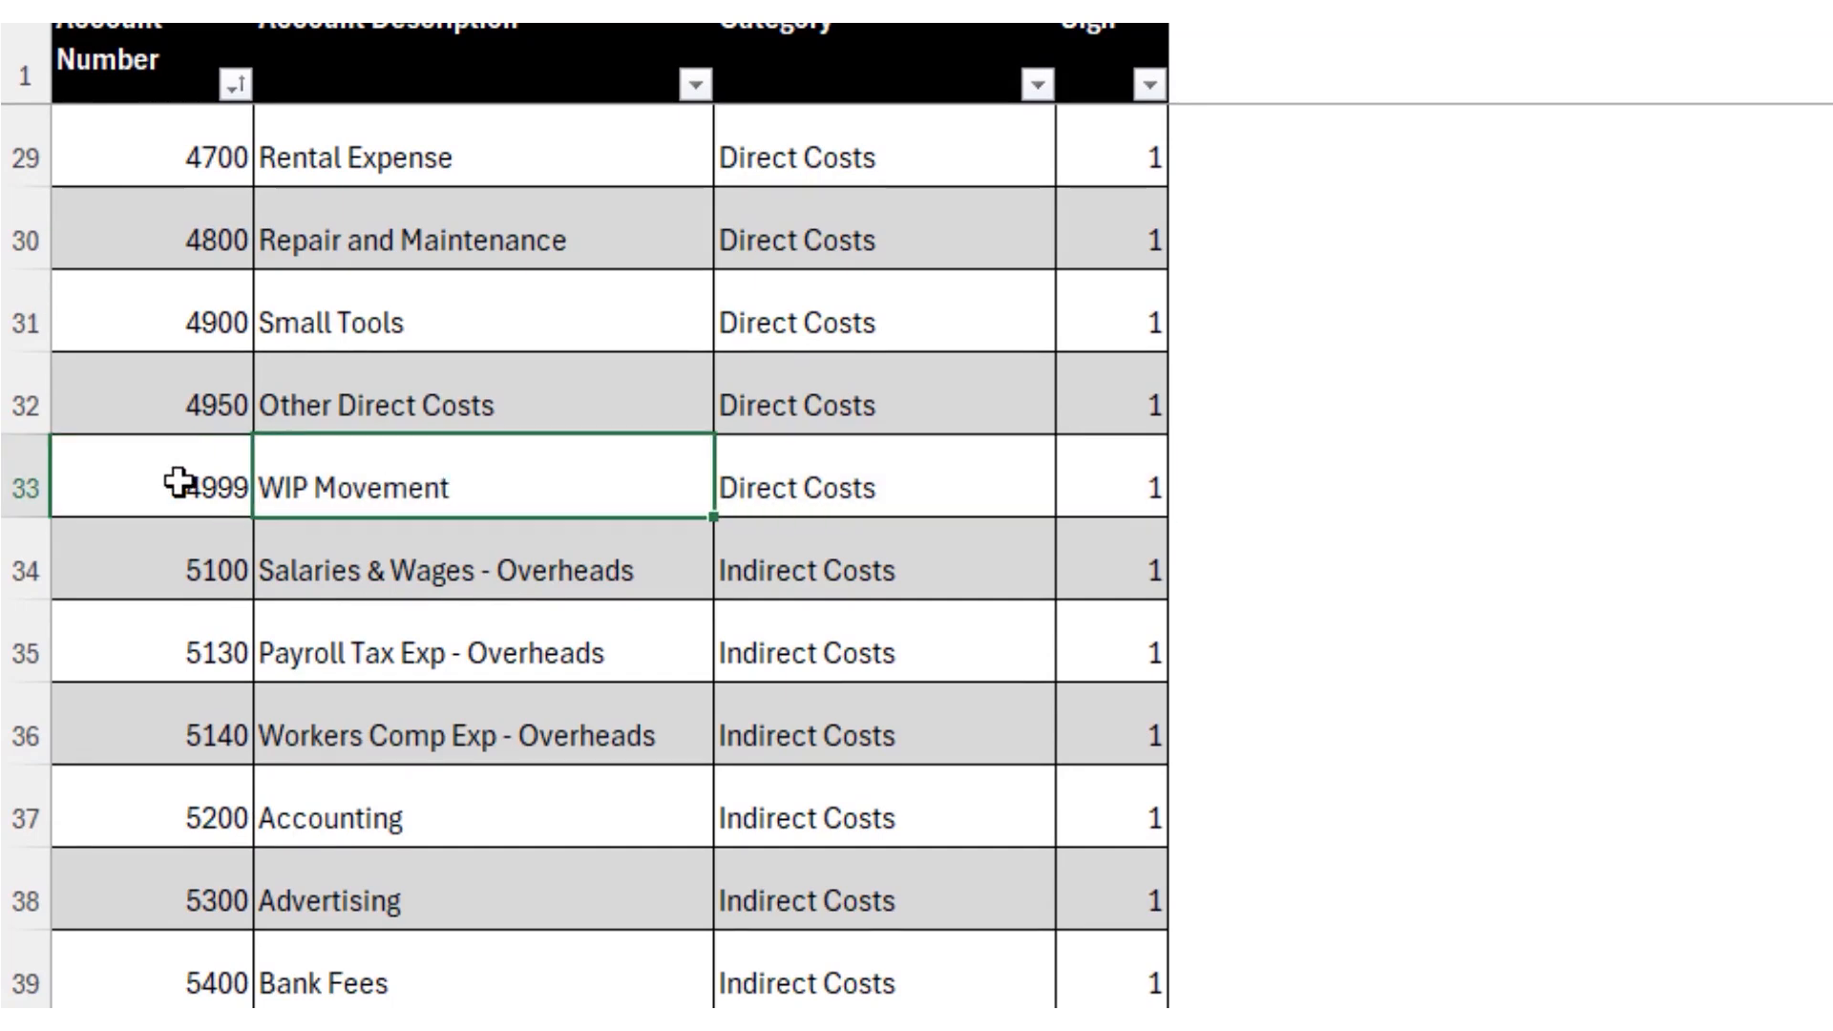
pyautogui.moveTo(172, 478); pyautogui.dragTo(1053, 477)
pyautogui.click(1110, 487)
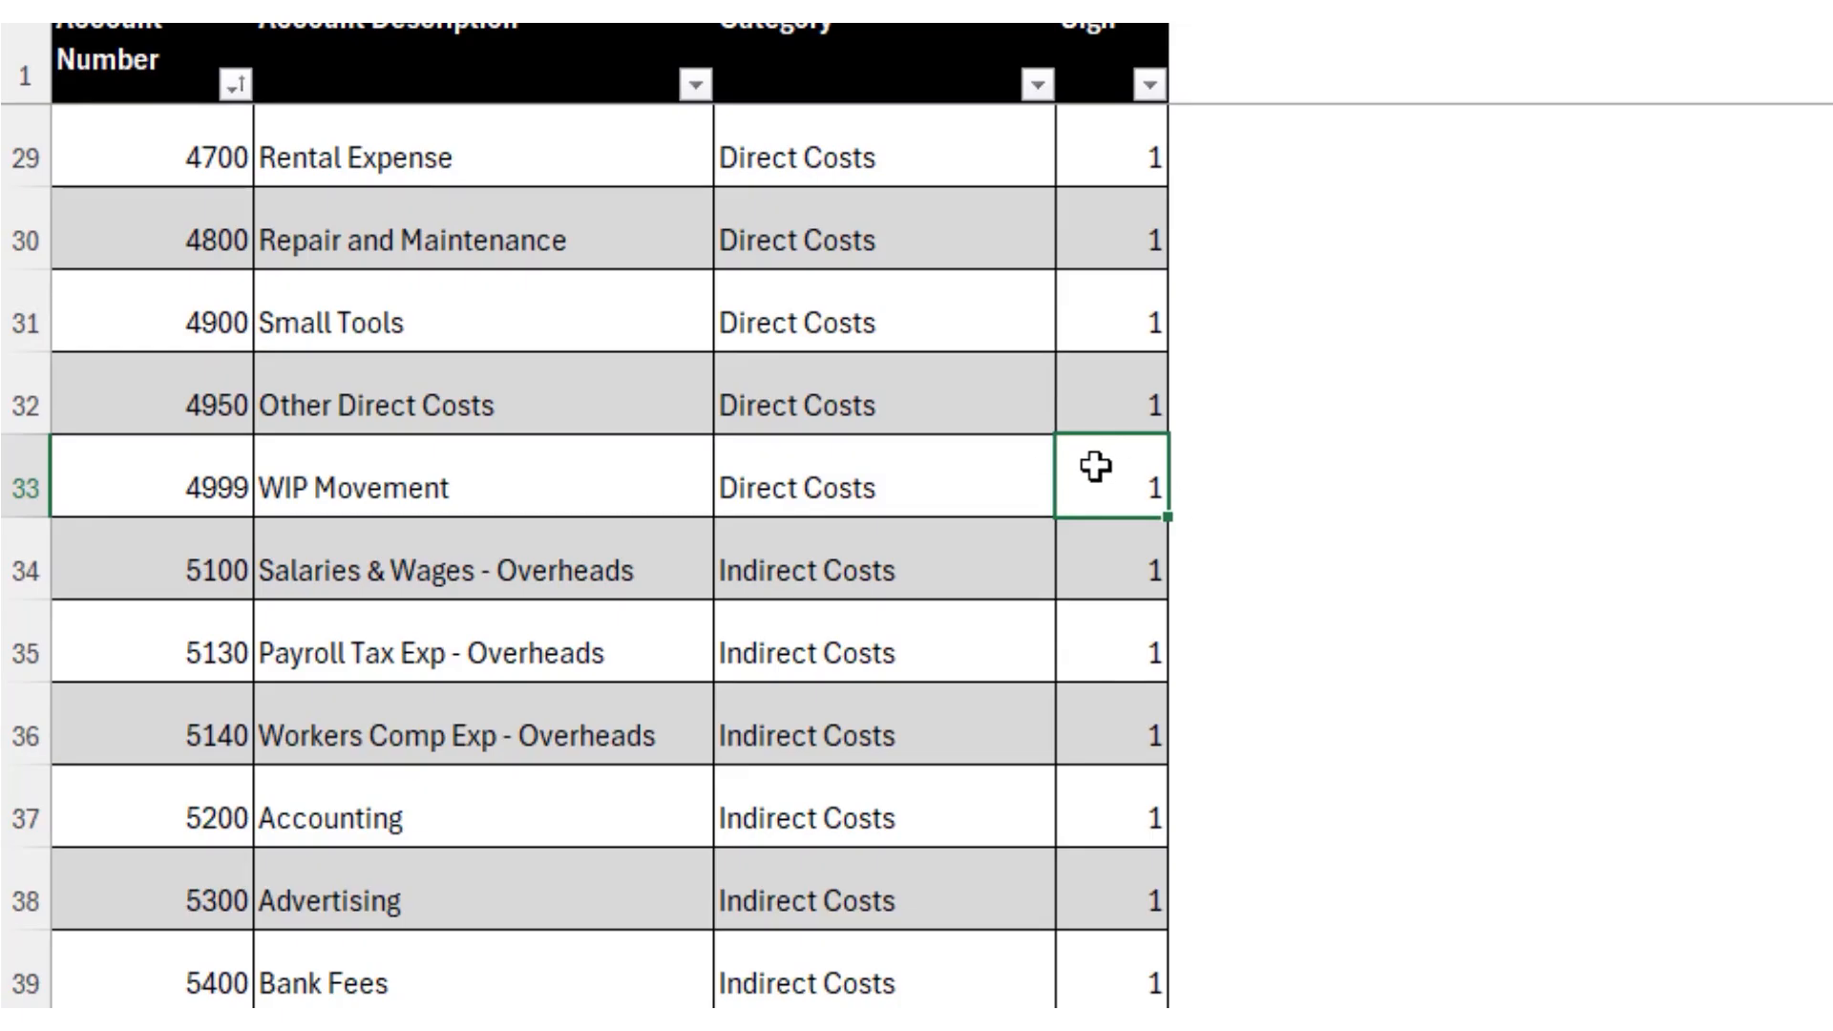
# Review the signs in the accounts table, focusing on the Revenue accounts 3100 to 3900
pyautogui.scroll(6, 1365, 543)
pyautogui.scroll(3, 1365, 543)
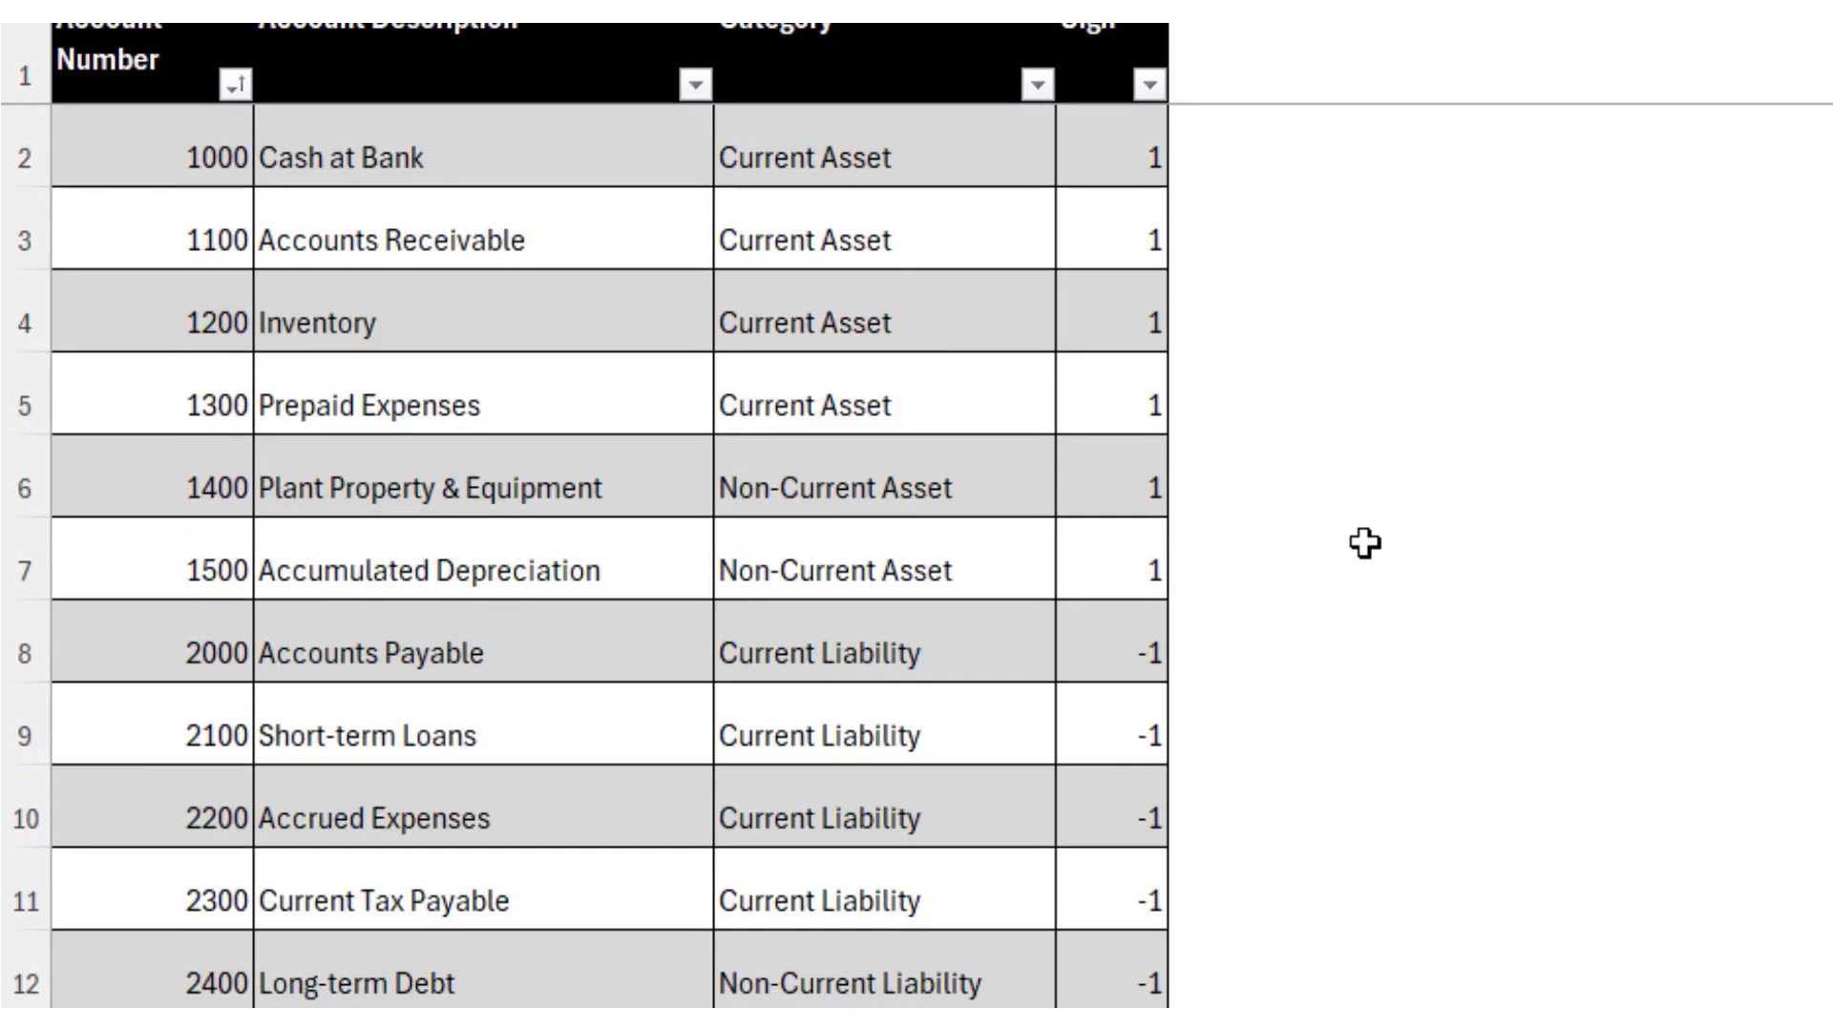
pyautogui.scroll(-4, 1365, 543)
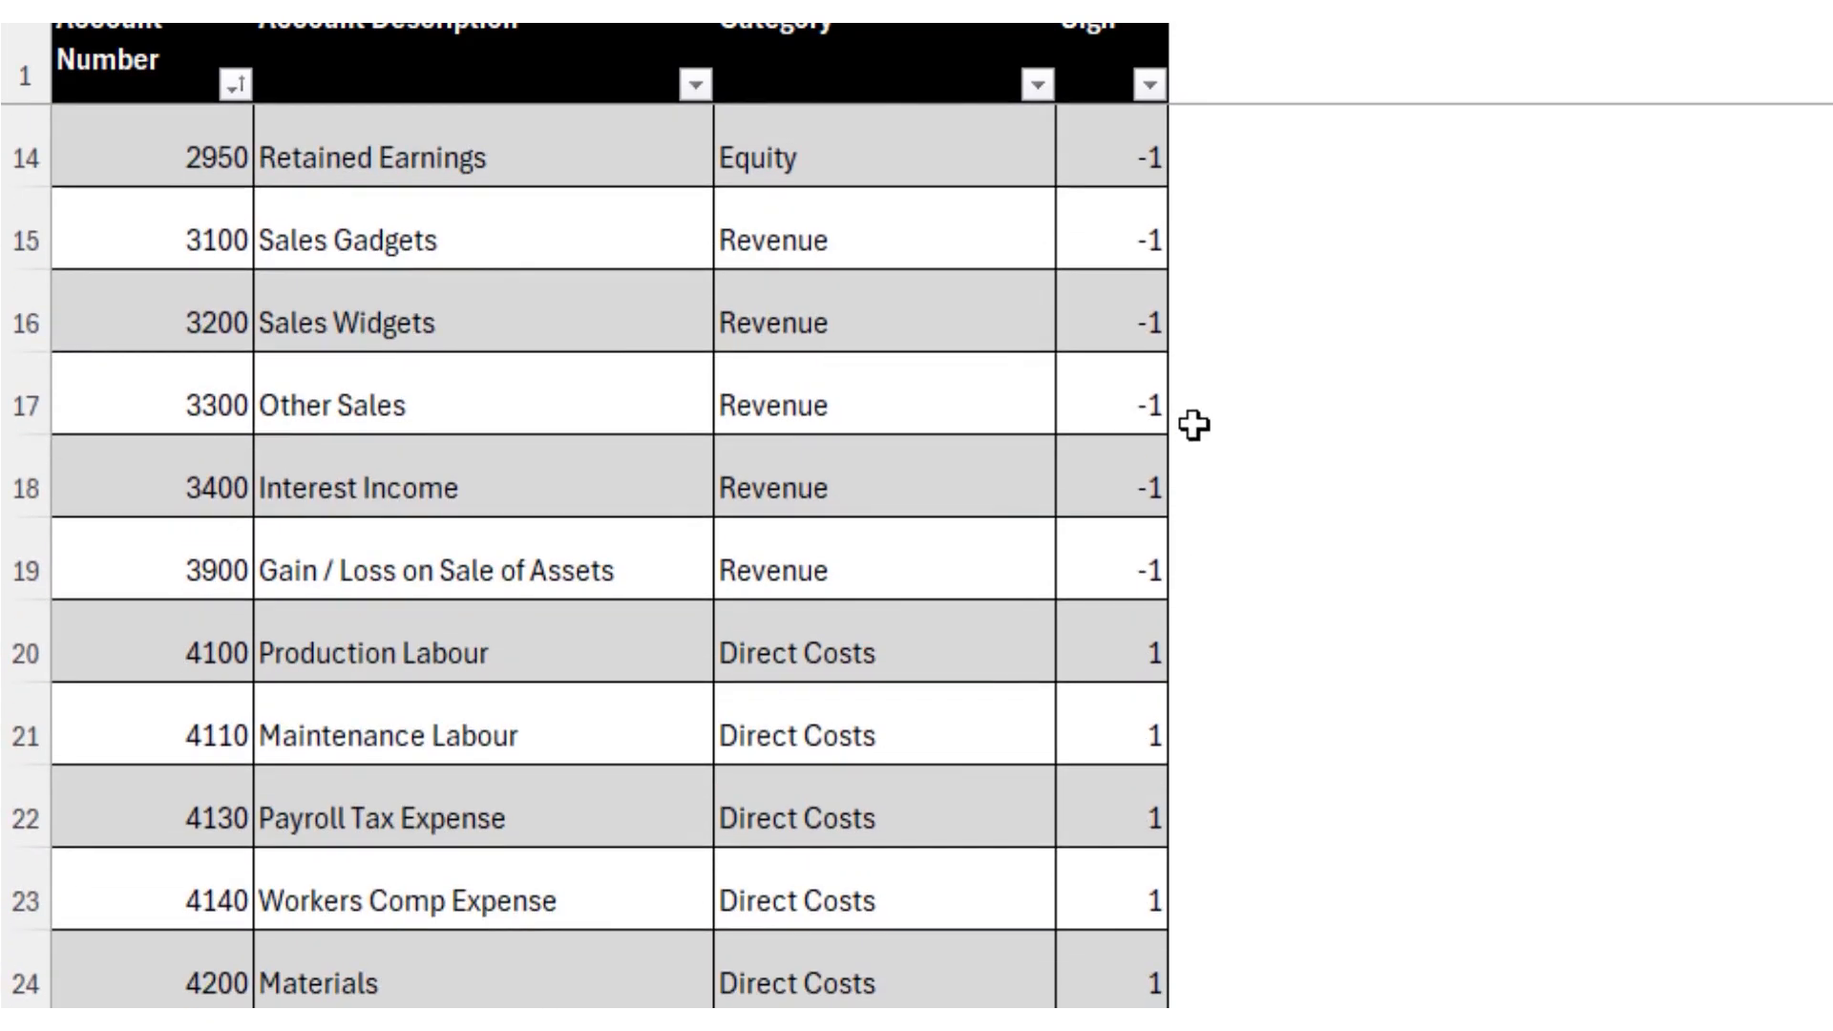
pyautogui.scroll(1, 1211, 425)
pyautogui.moveTo(1089, 487); pyautogui.dragTo(1136, 806)
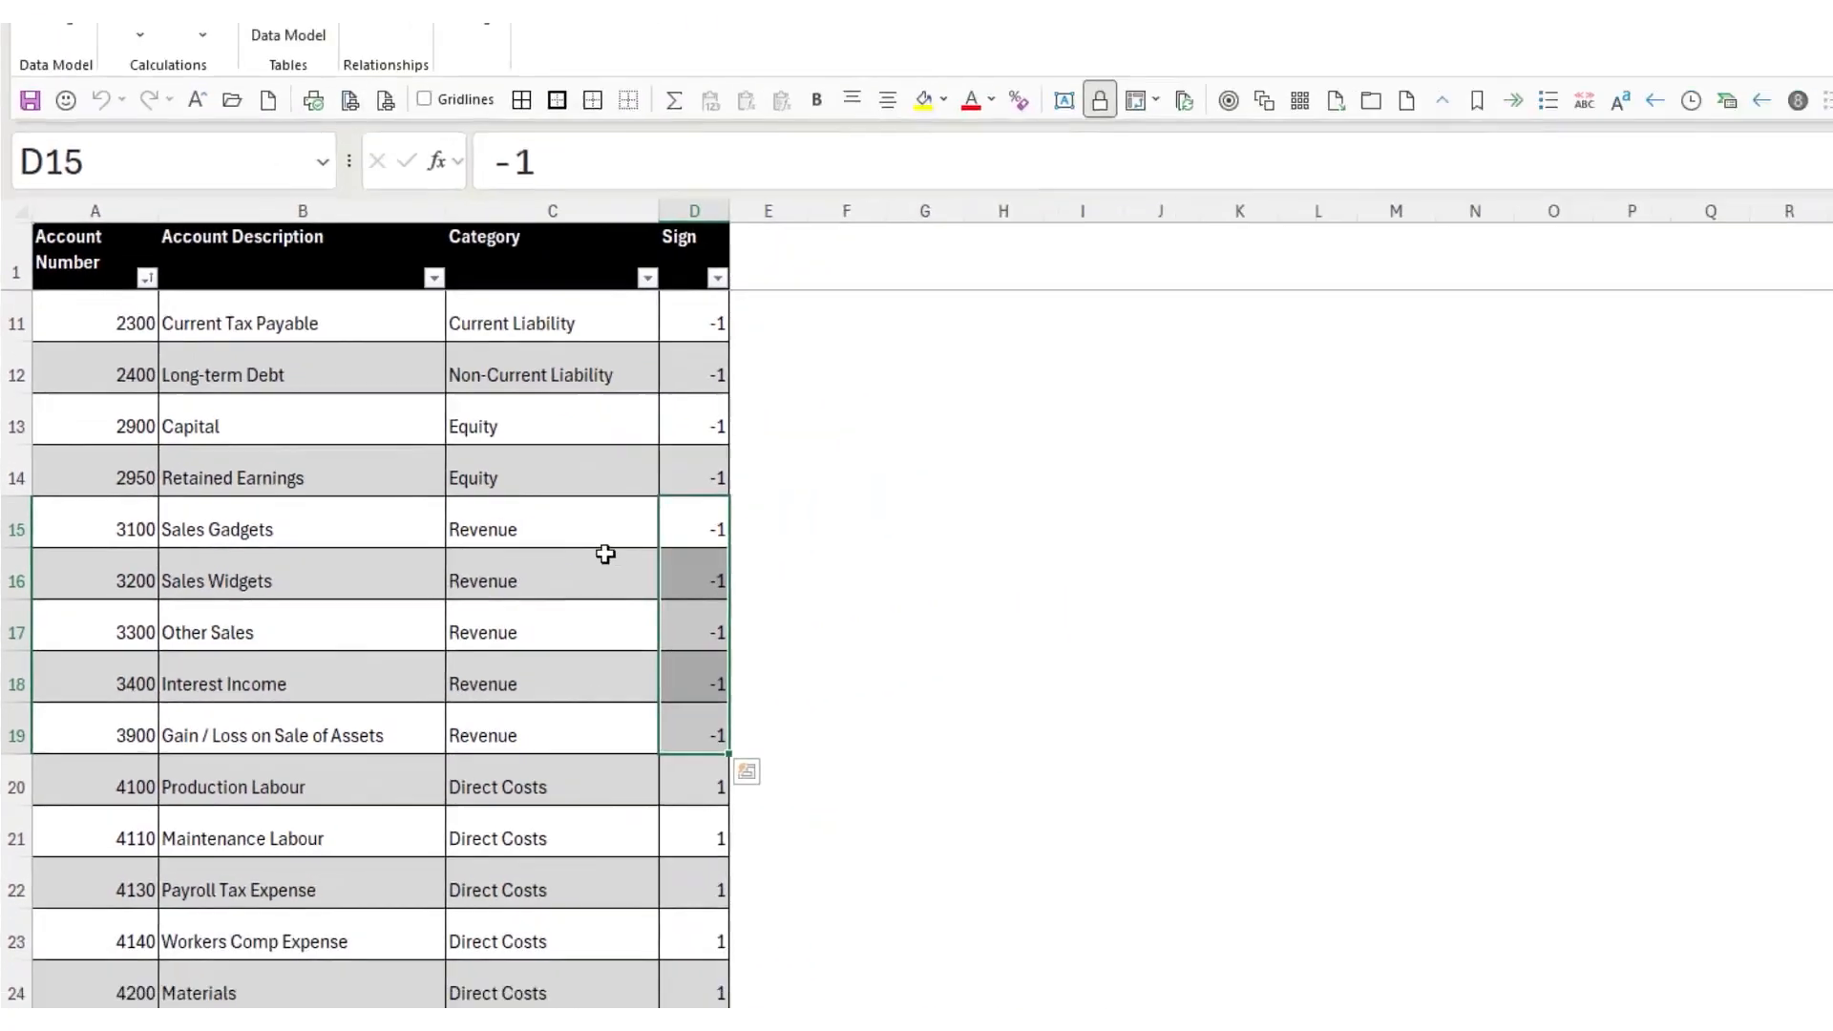
pyautogui.scroll(3, 605, 554)
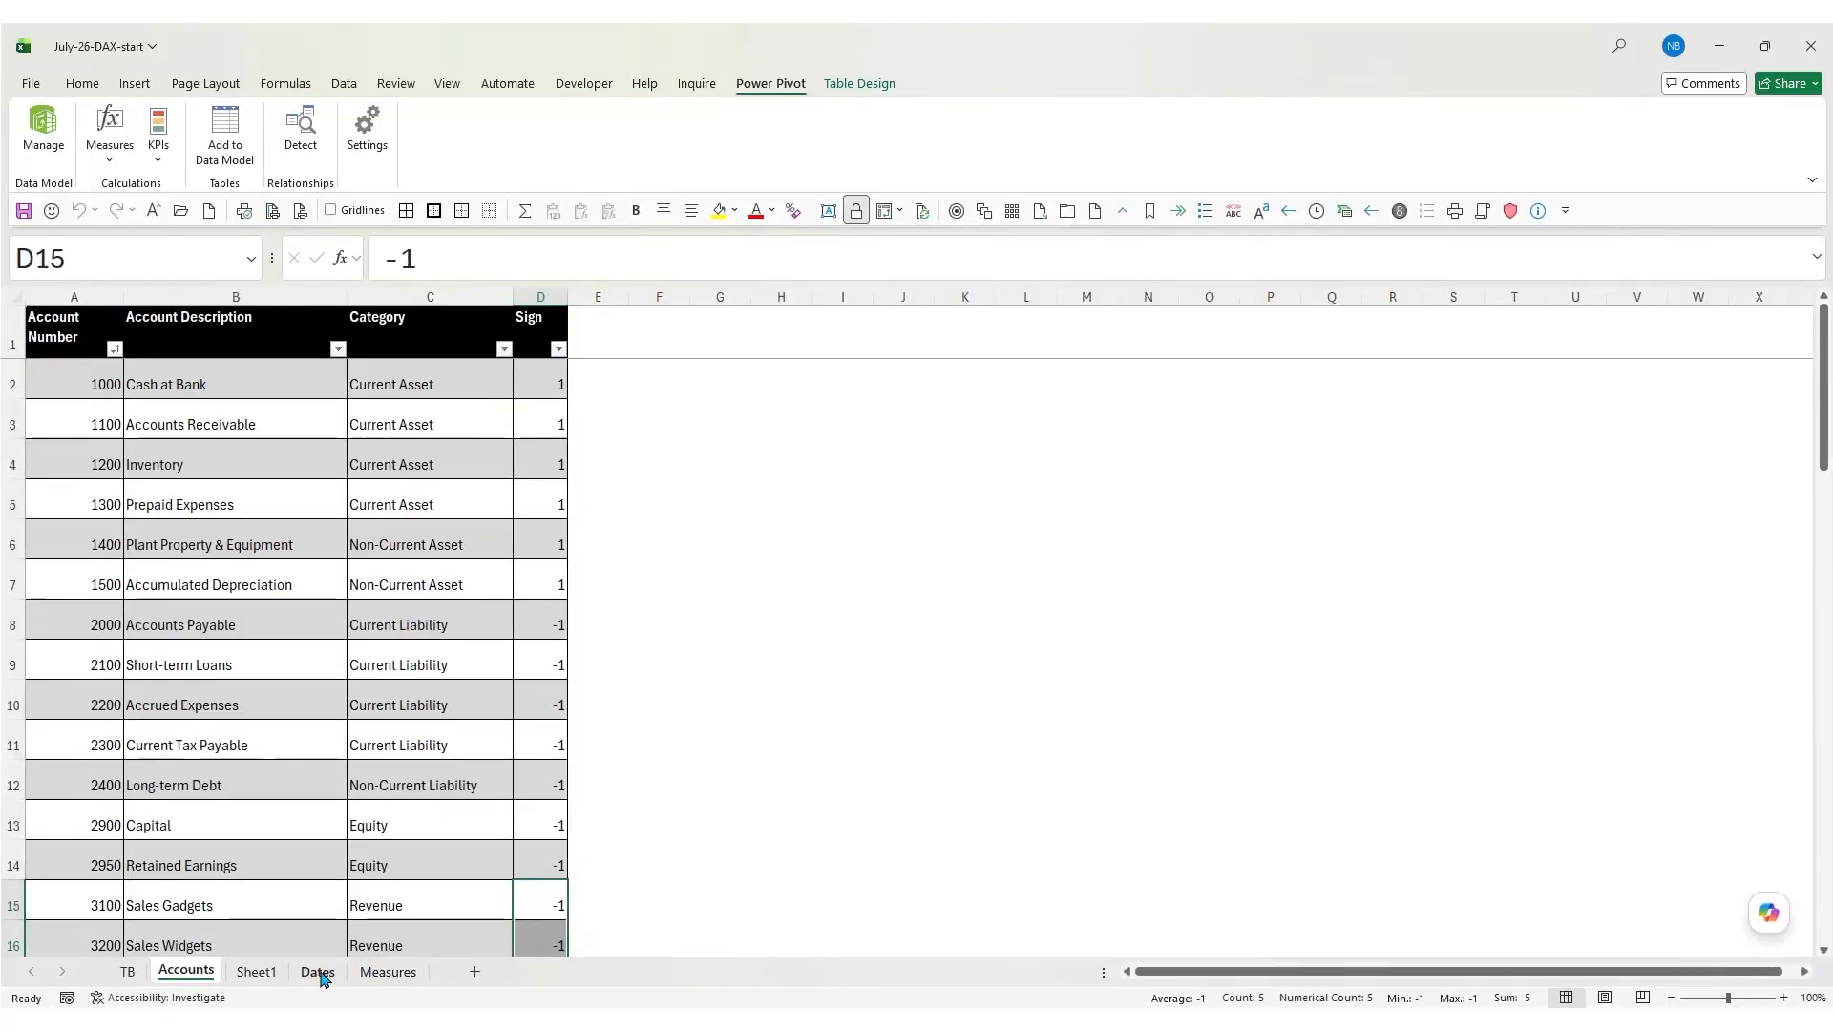
# Rename the PivotTable sheet Sheet1 as TB Check
pyautogui.click(256, 971)
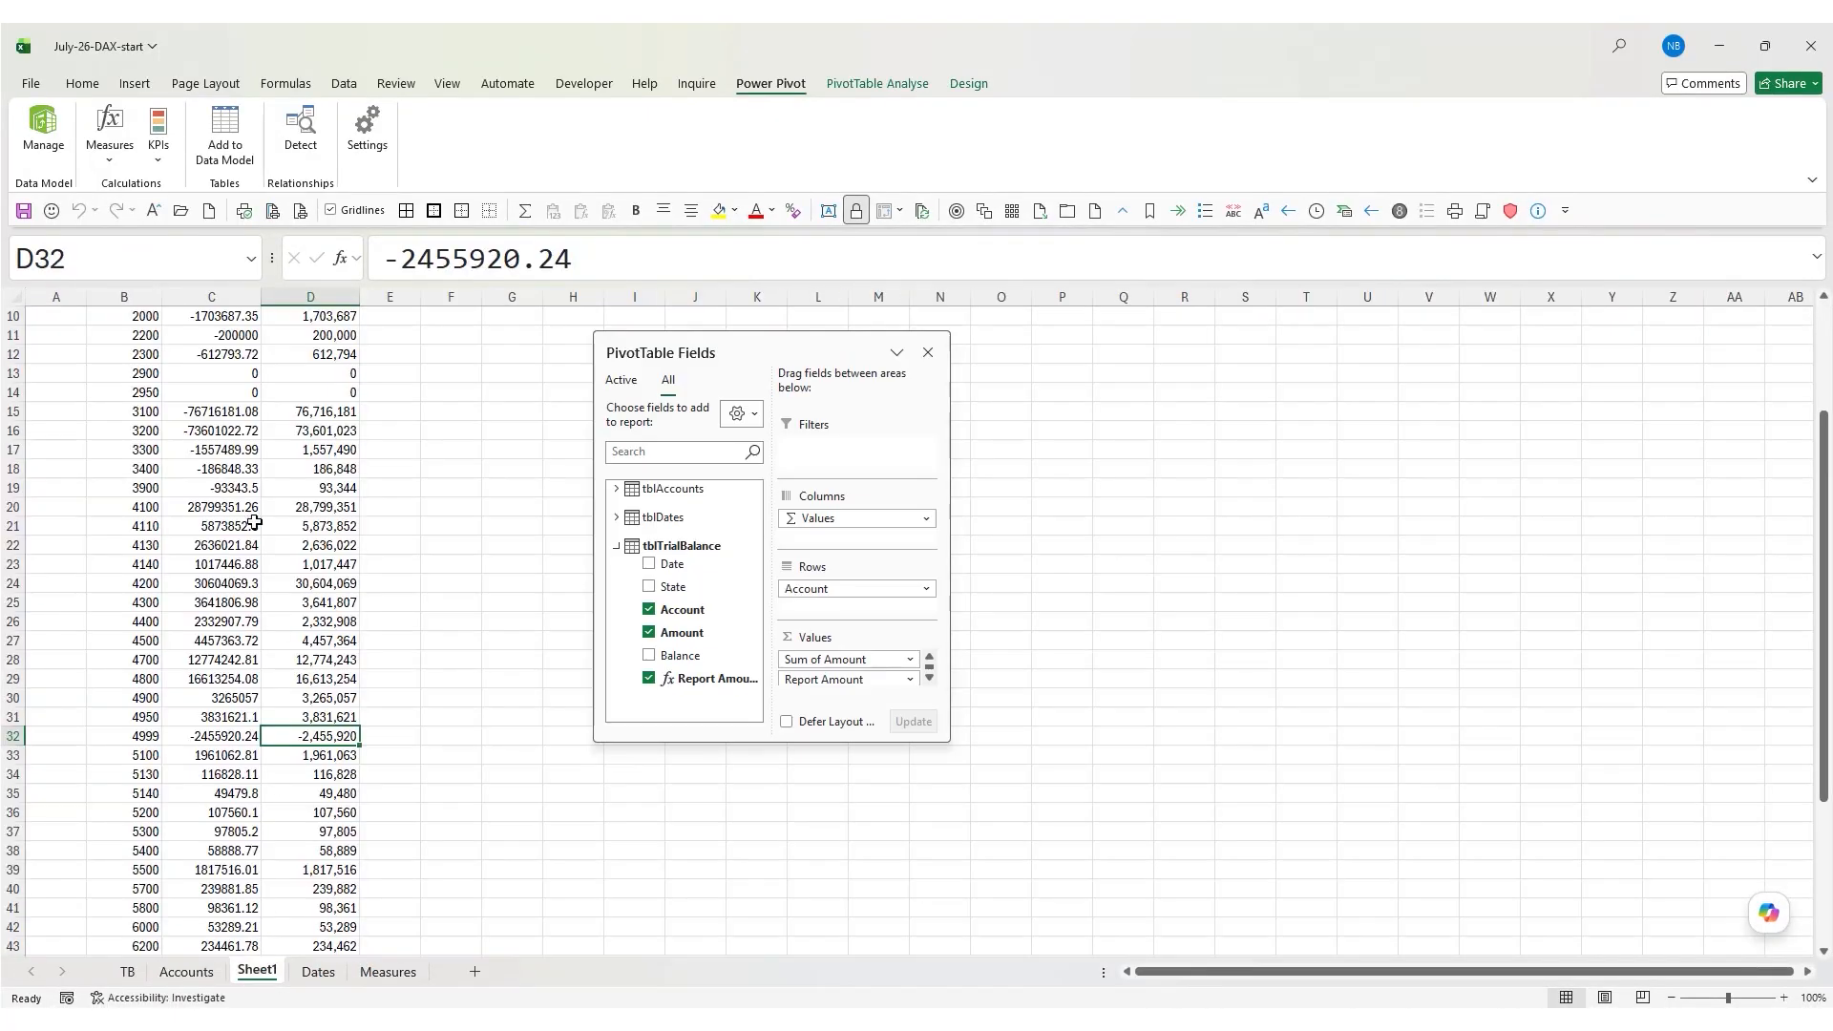
pyautogui.doubleClick(254, 972)
pyautogui.write('TB Check')
pyautogui.click(324, 583)
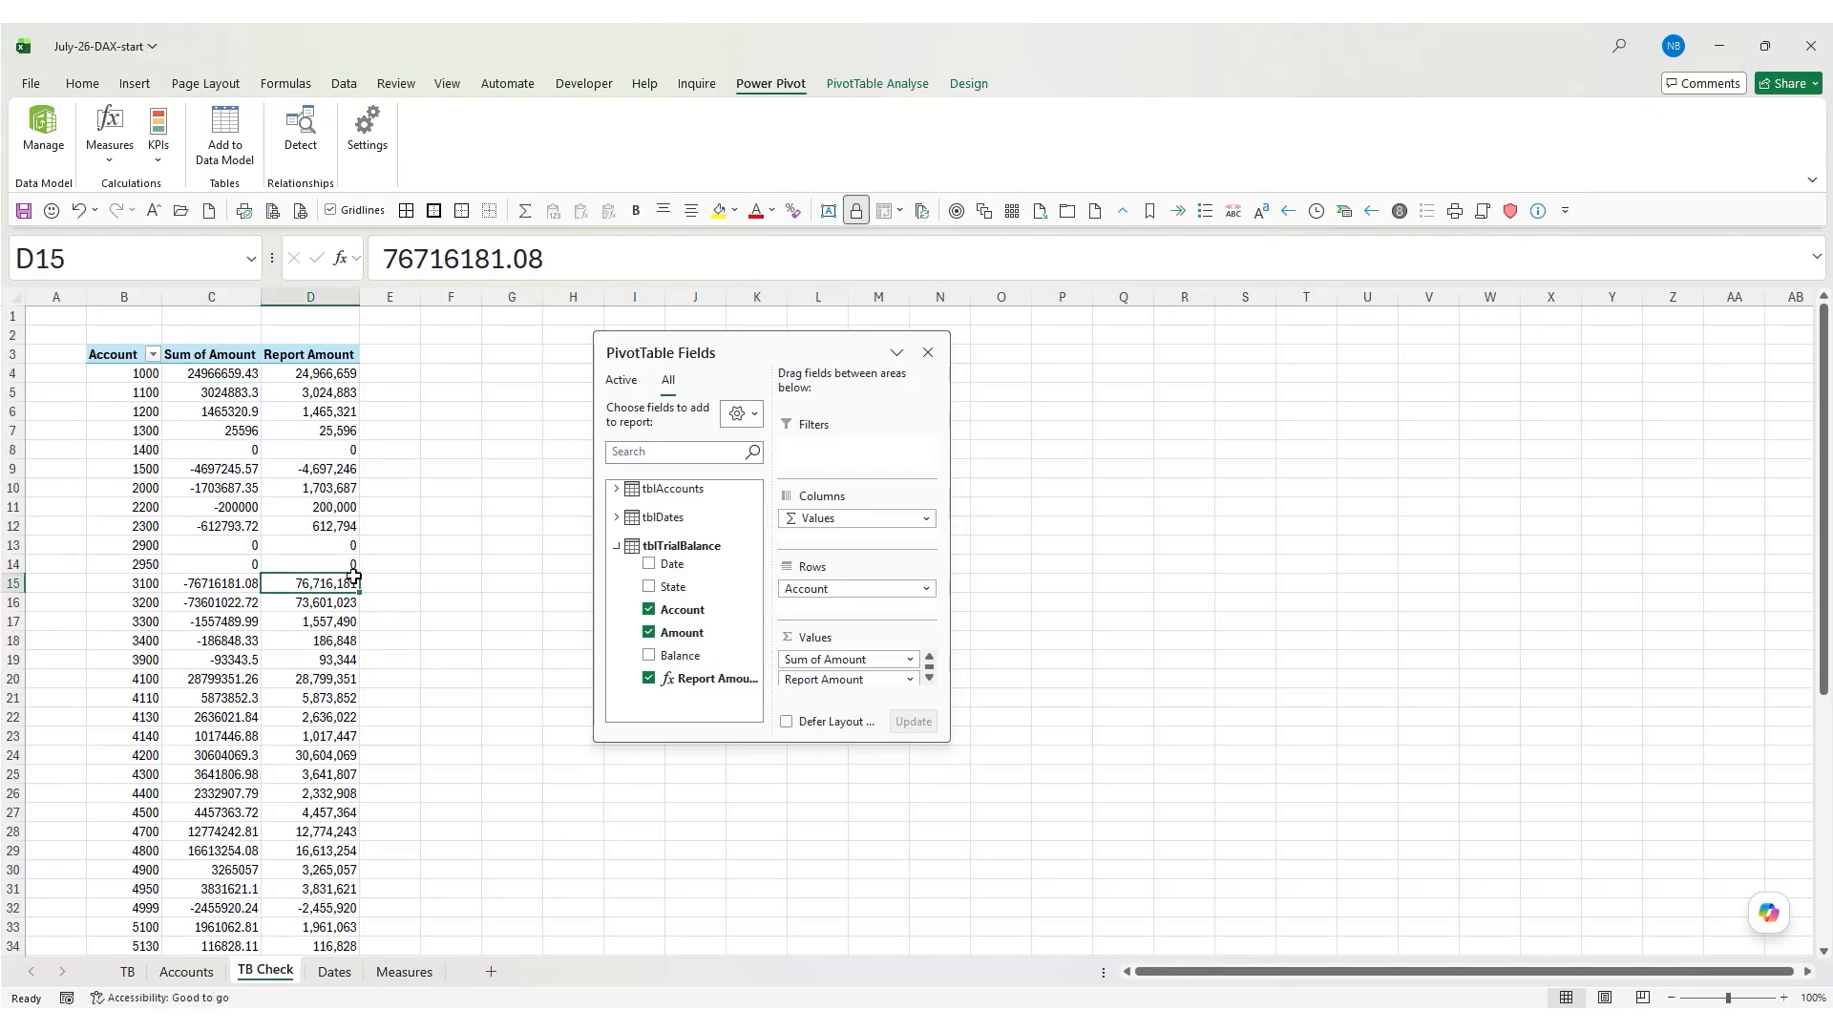
# Examine the individual Report Amount values for accounts 1000, 1200, 1500 and 2000, moving the PivotTable Fields pane farther from the data
pyautogui.click(339, 372)
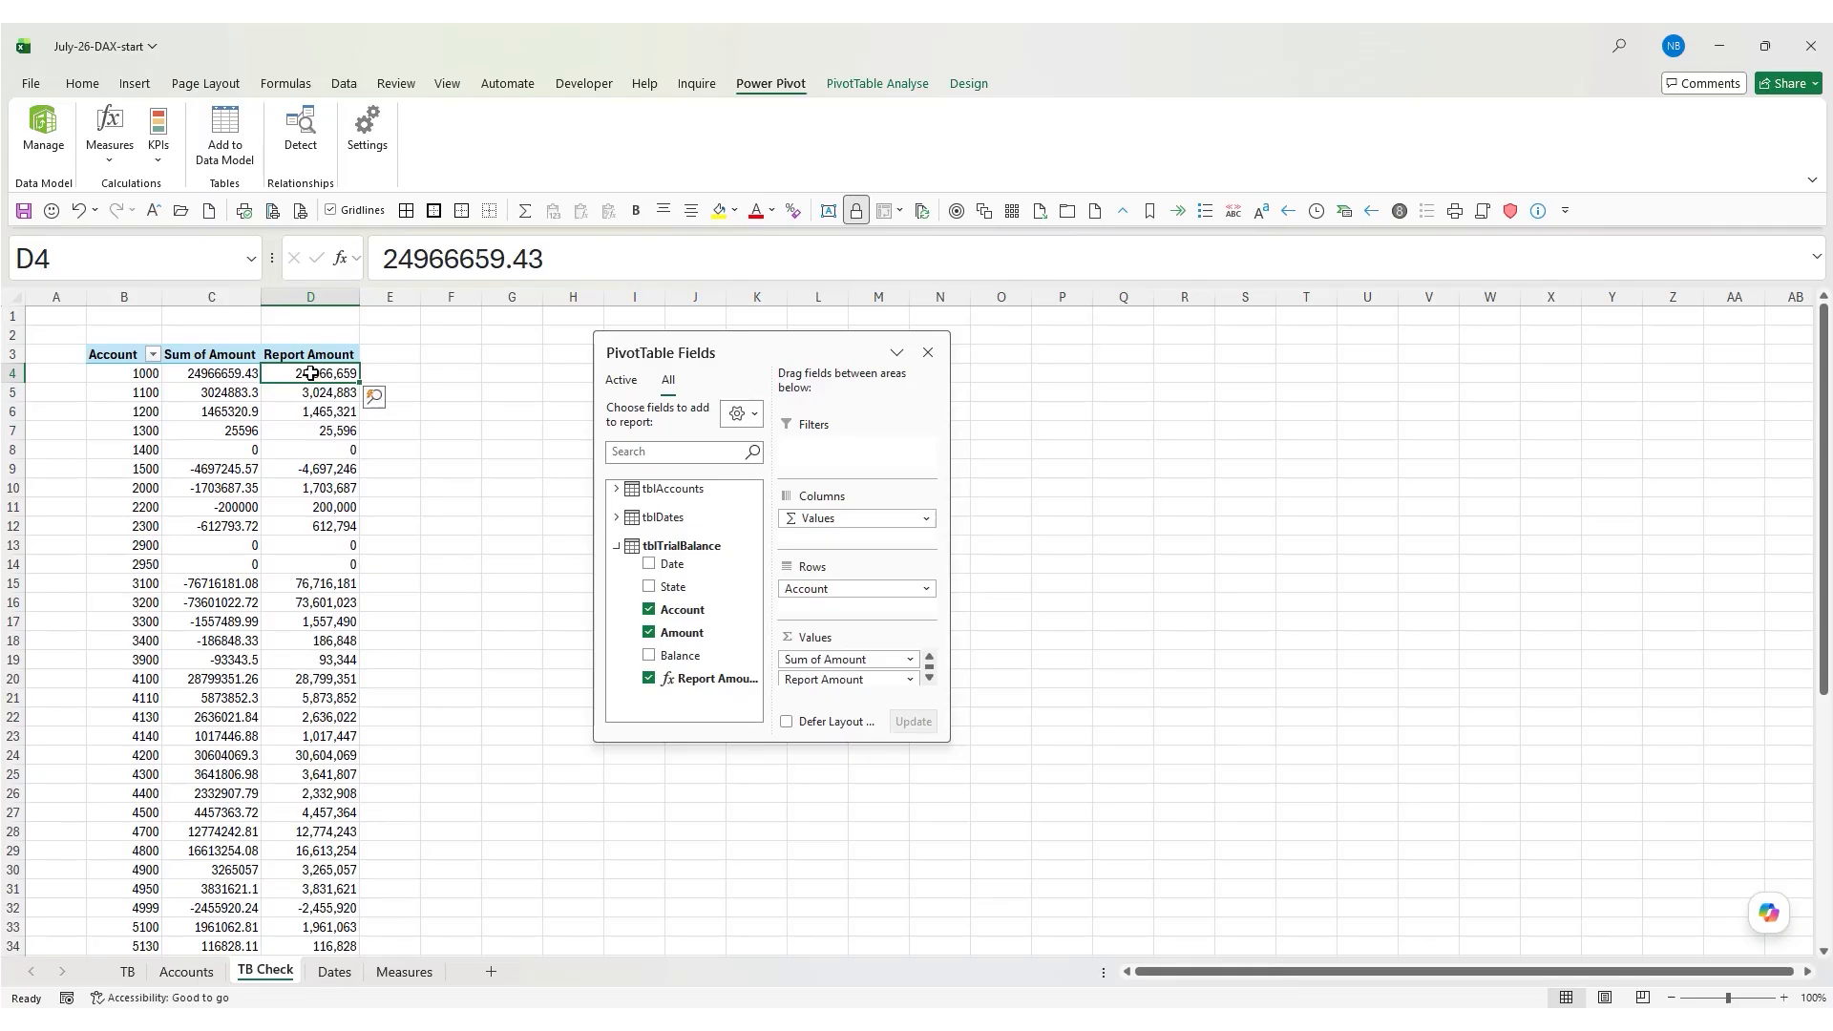
pyautogui.moveTo(769, 348); pyautogui.dragTo(842, 369)
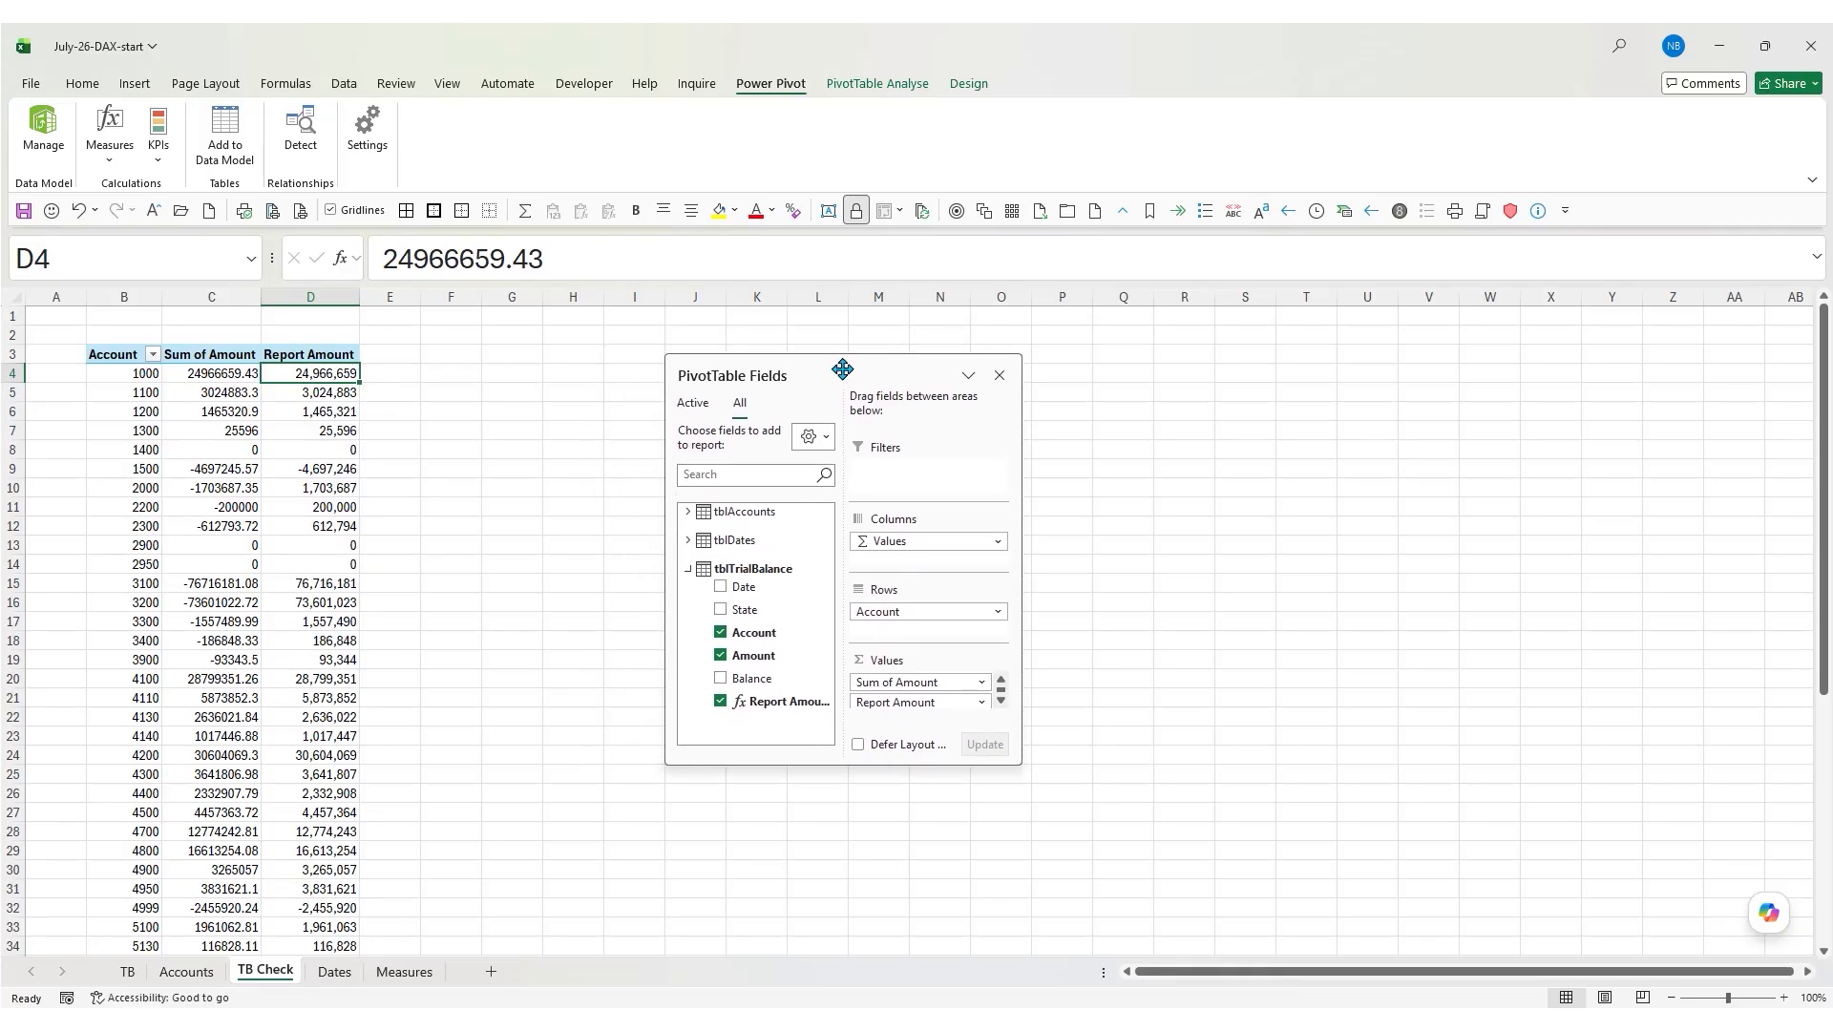
pyautogui.click(288, 412)
pyautogui.moveTo(285, 412)
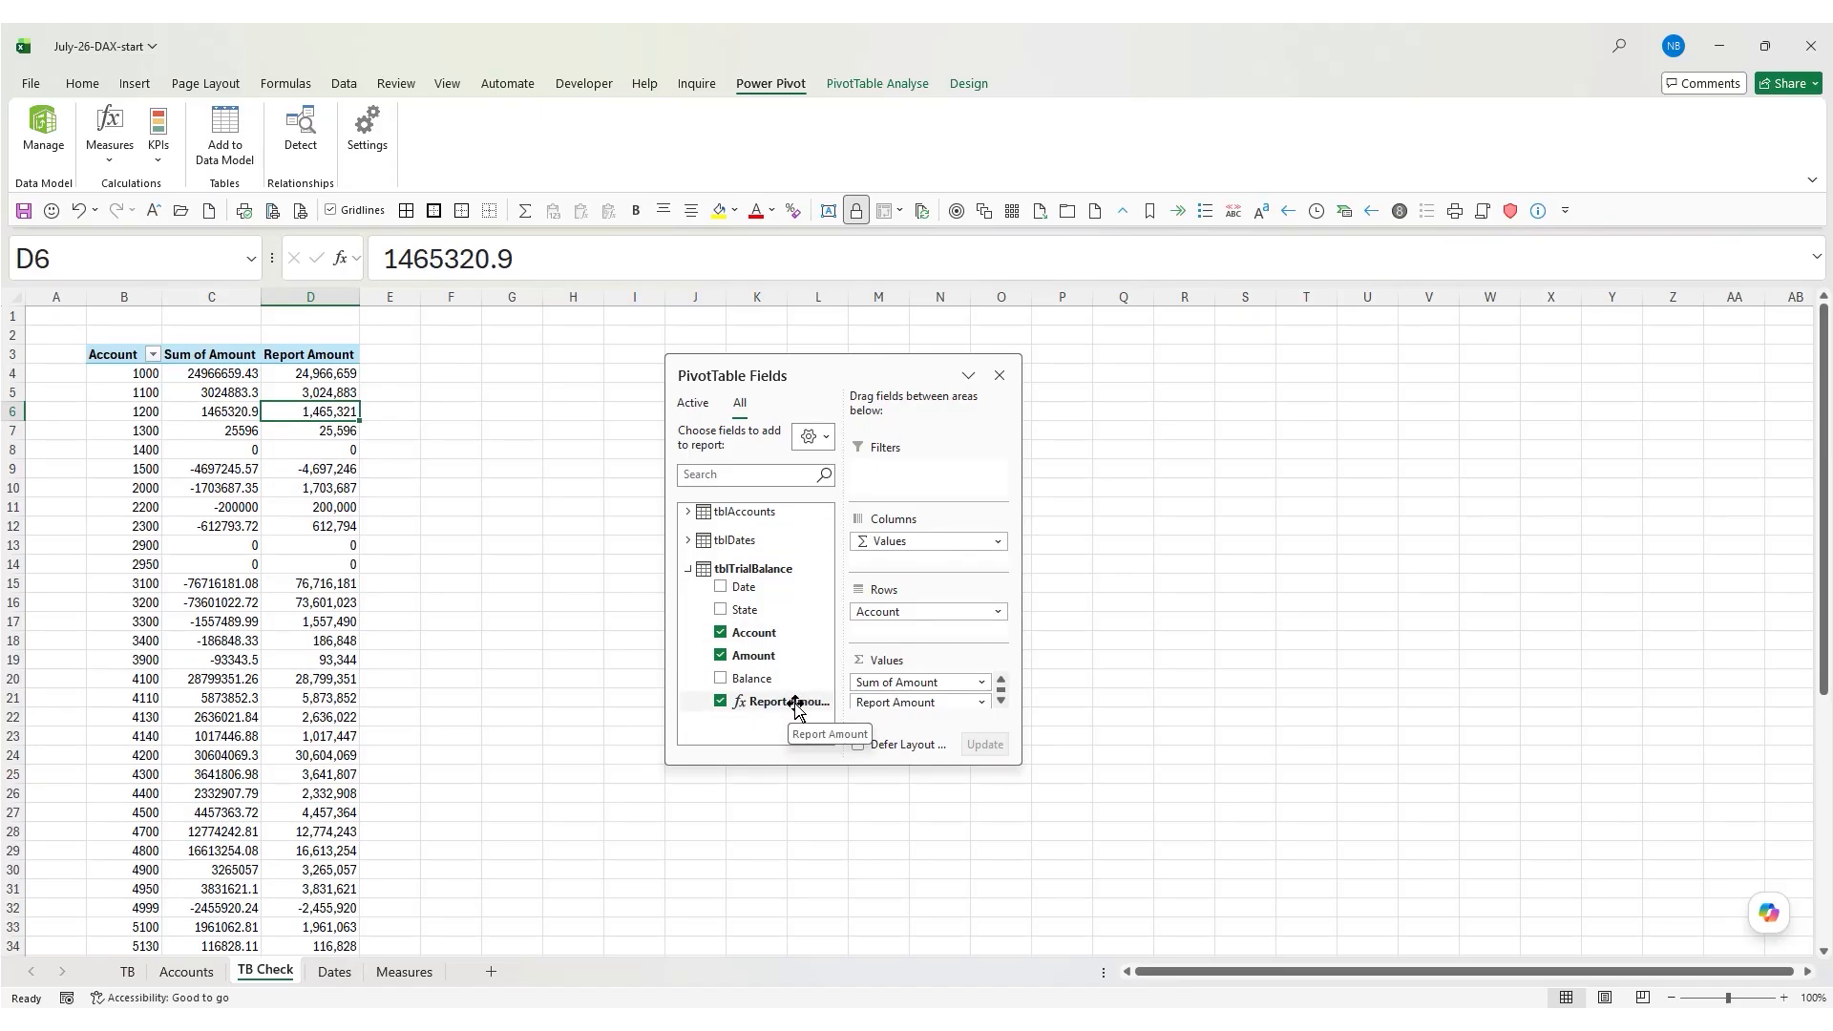
pyautogui.click(321, 468)
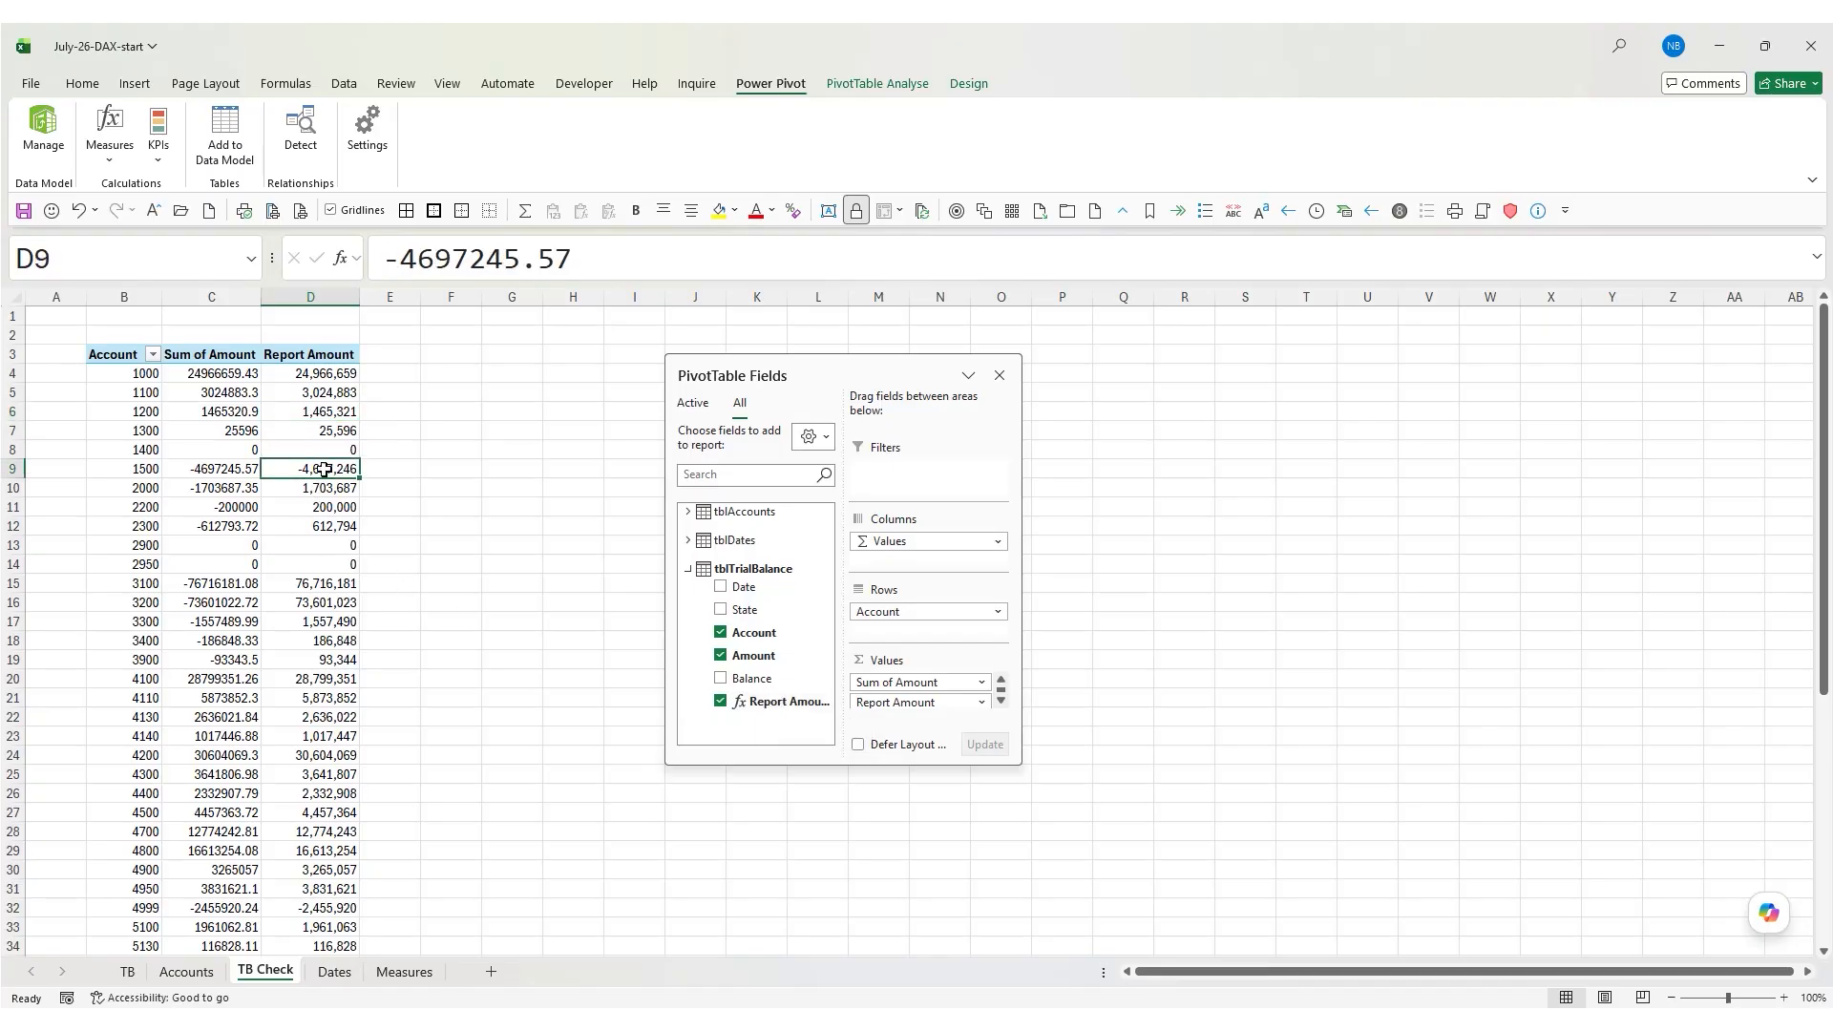
pyautogui.moveTo(329, 486)
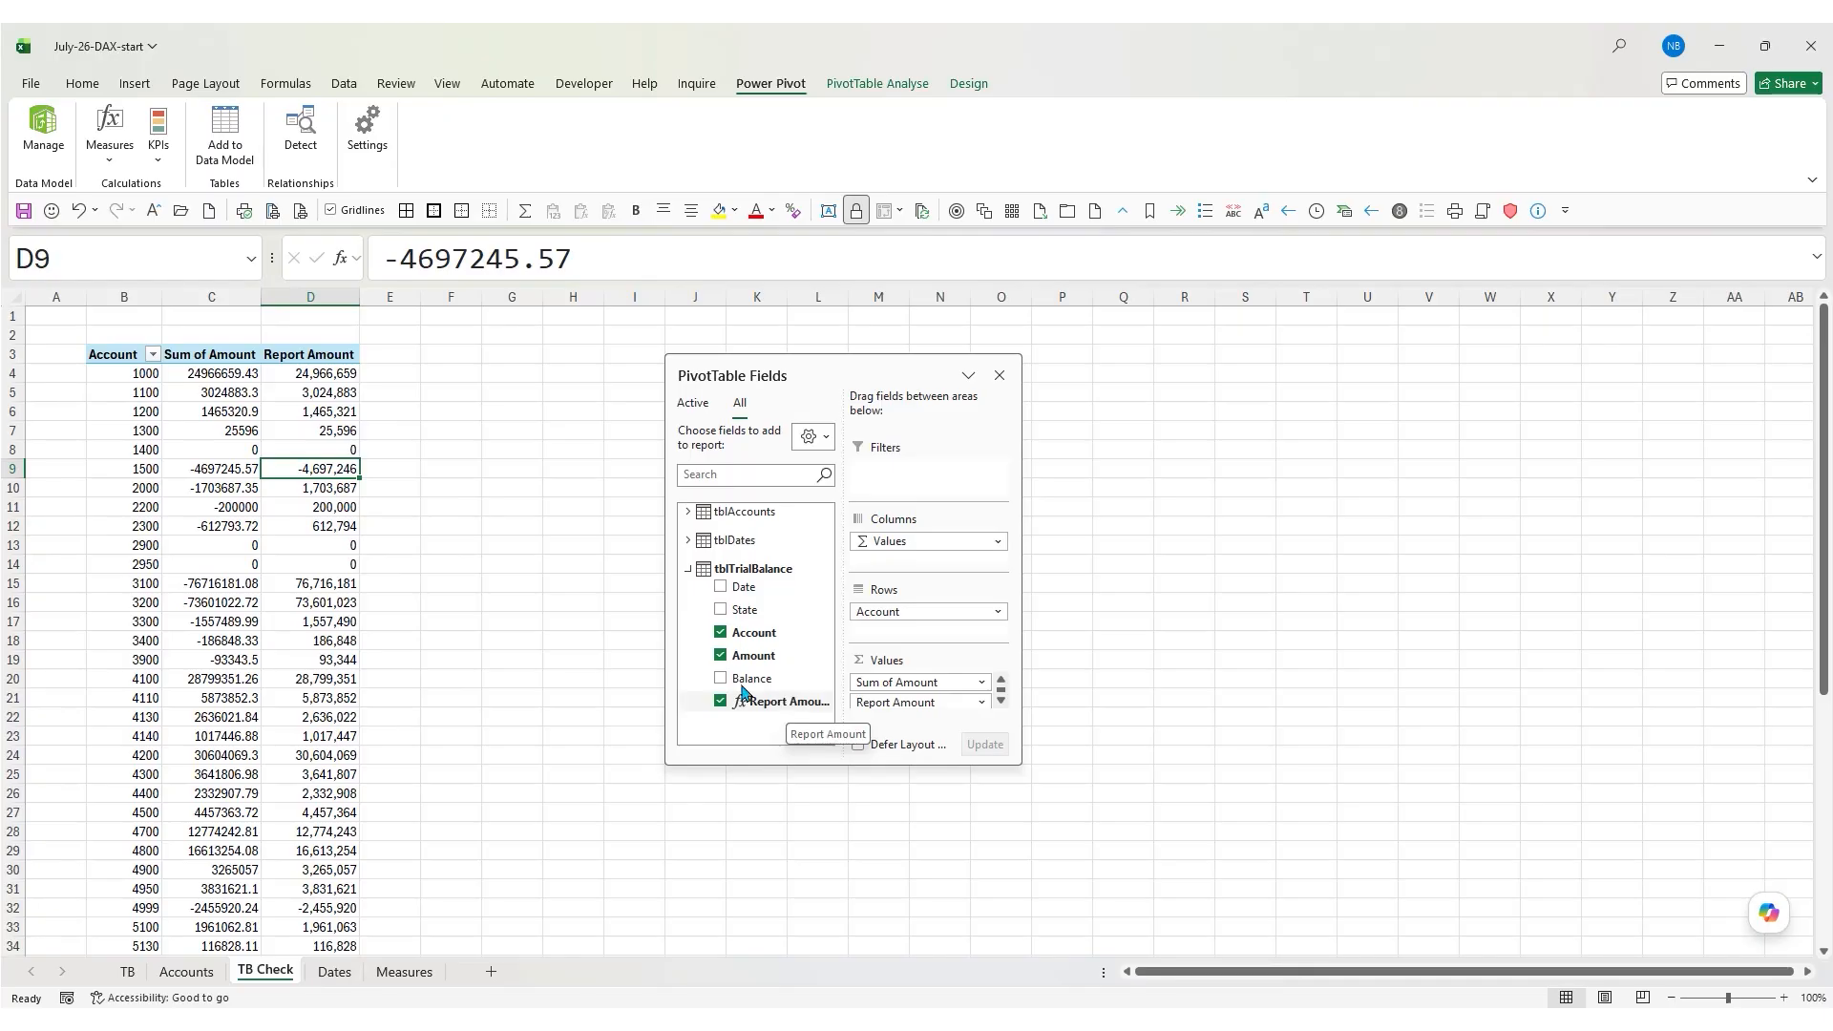
pyautogui.click(325, 487)
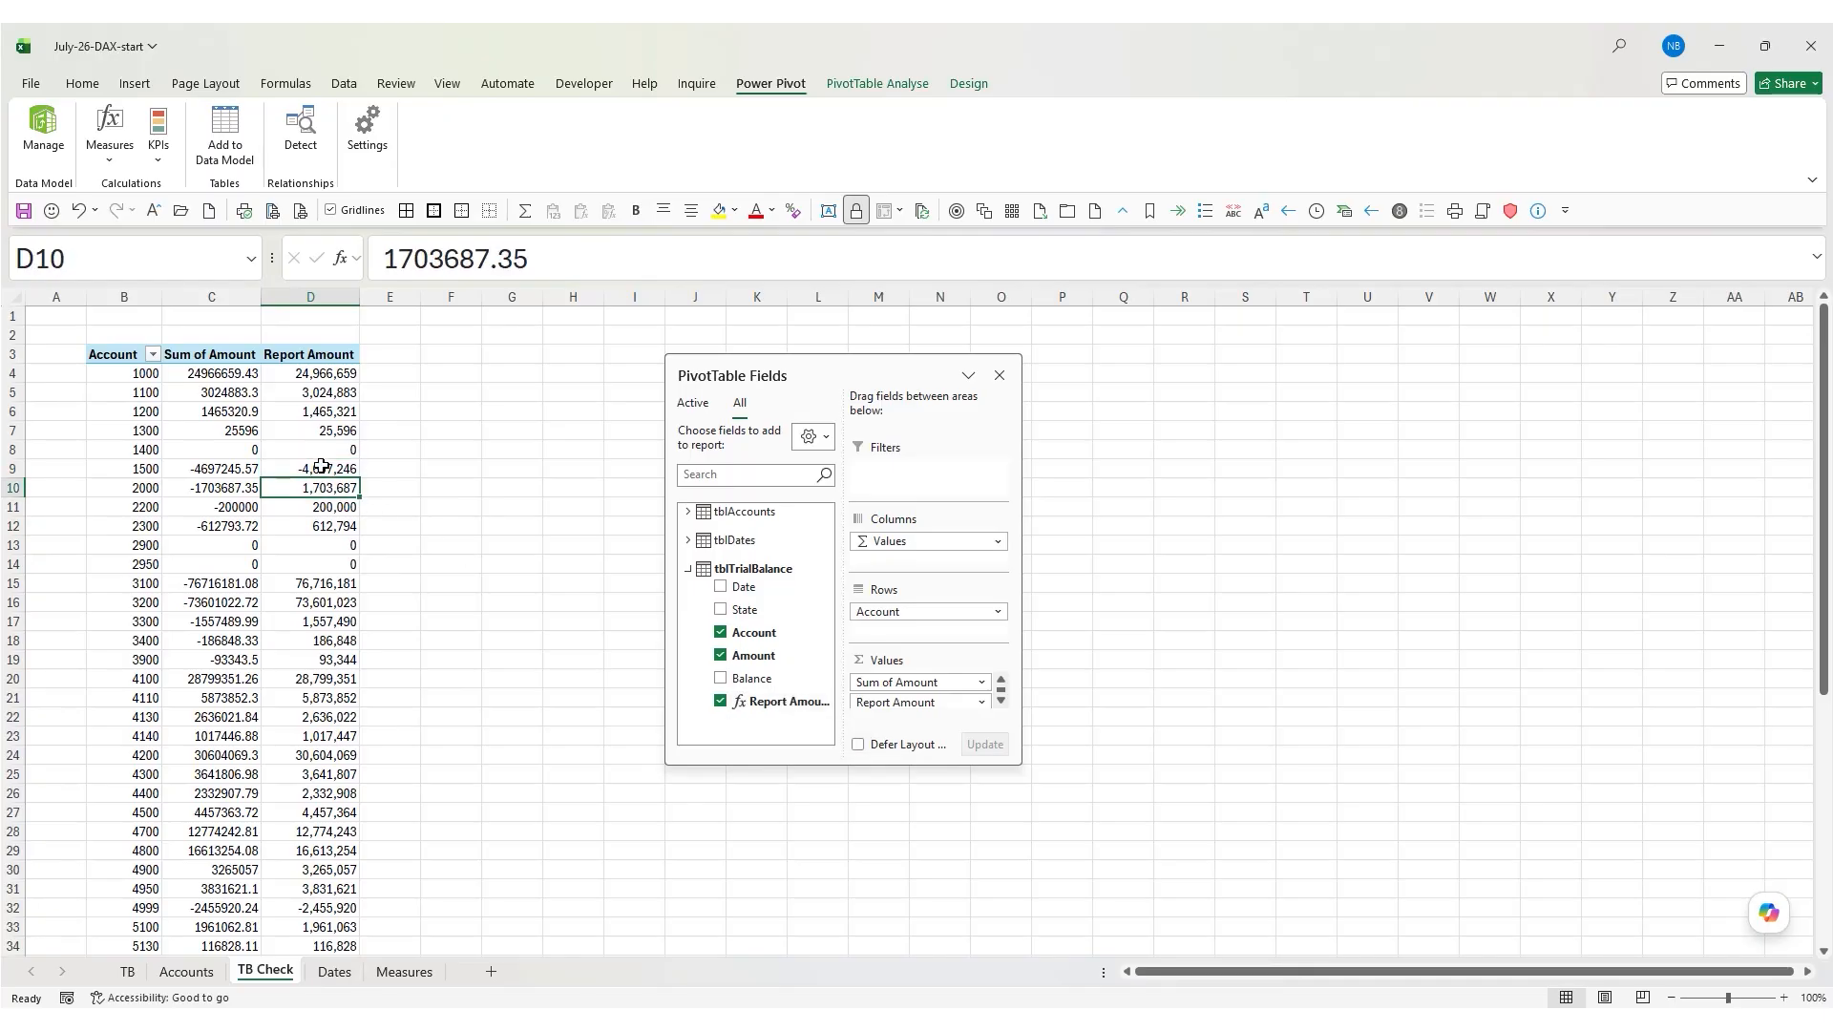
pyautogui.click(323, 470)
pyautogui.moveTo(338, 487)
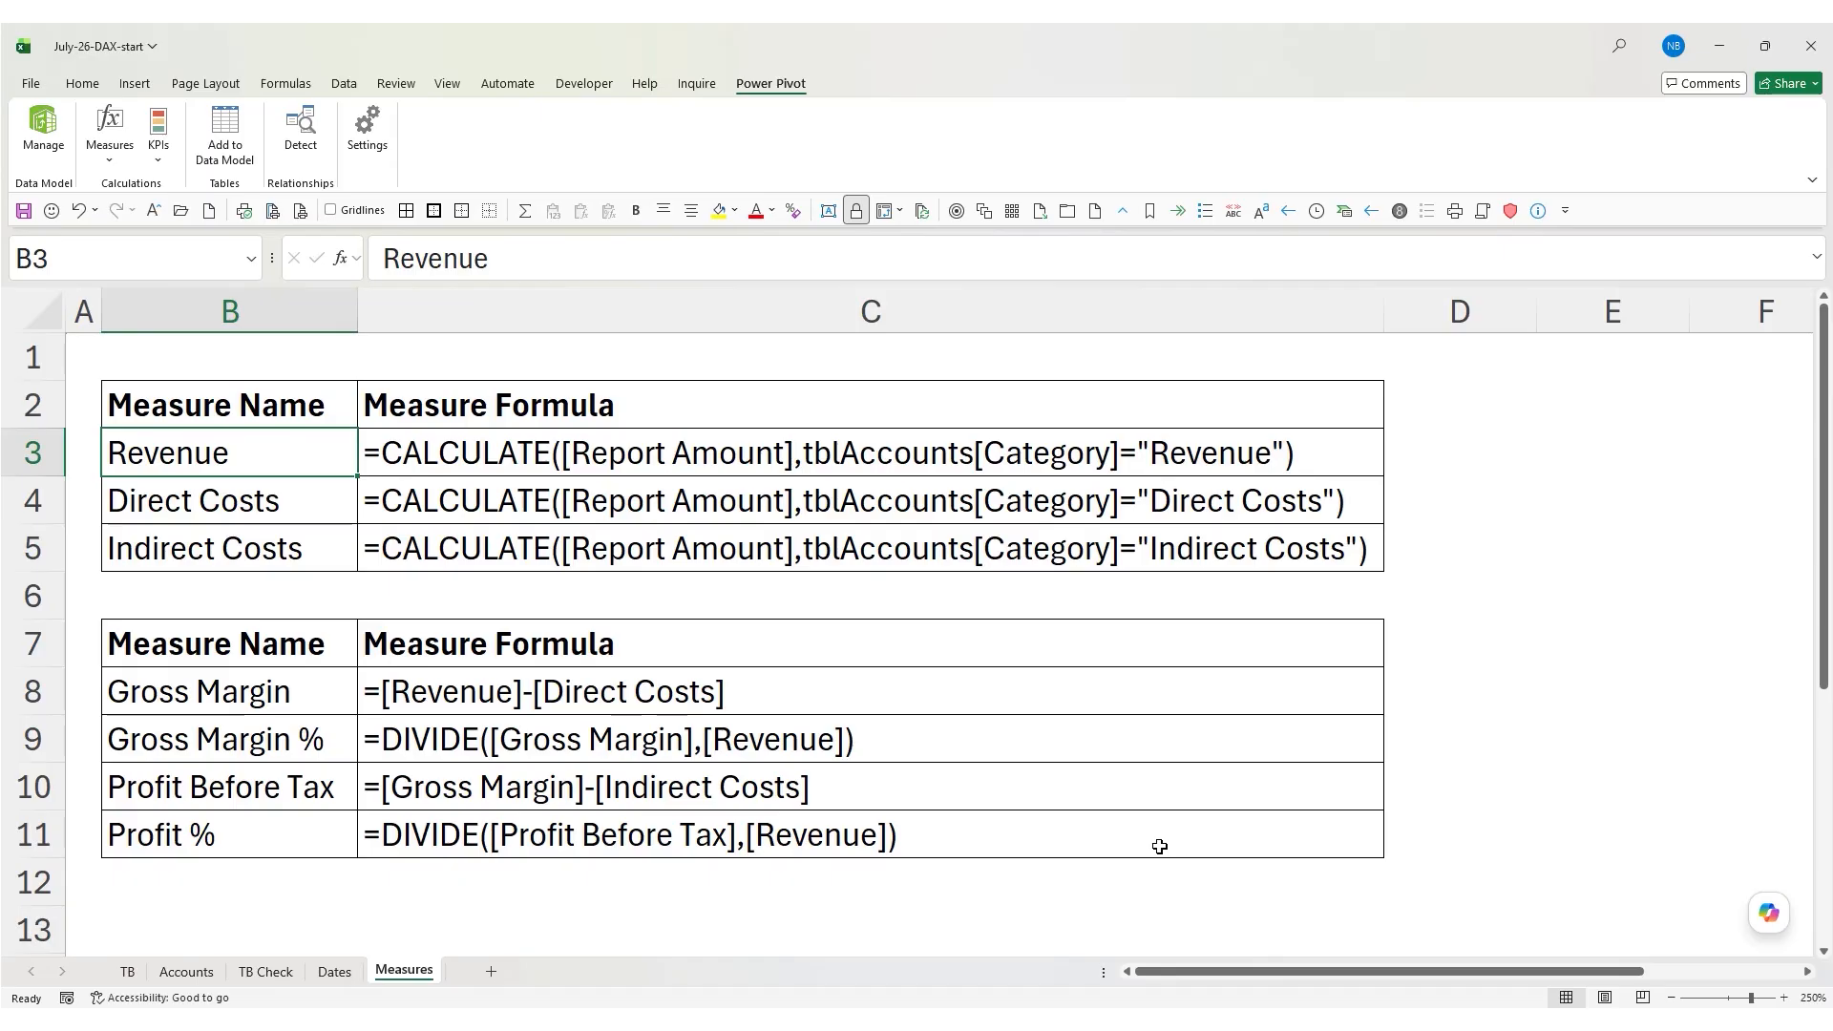
# Copy the Revenue measure's CALCULATE formula text from the Measures sheet without its leading apostrophe, leaving the cell unchanged
pyautogui.click(687, 458)
pyautogui.moveTo(1220, 249); pyautogui.dragTo(383, 262)
pyautogui.hotkey('ctrl', 'c')
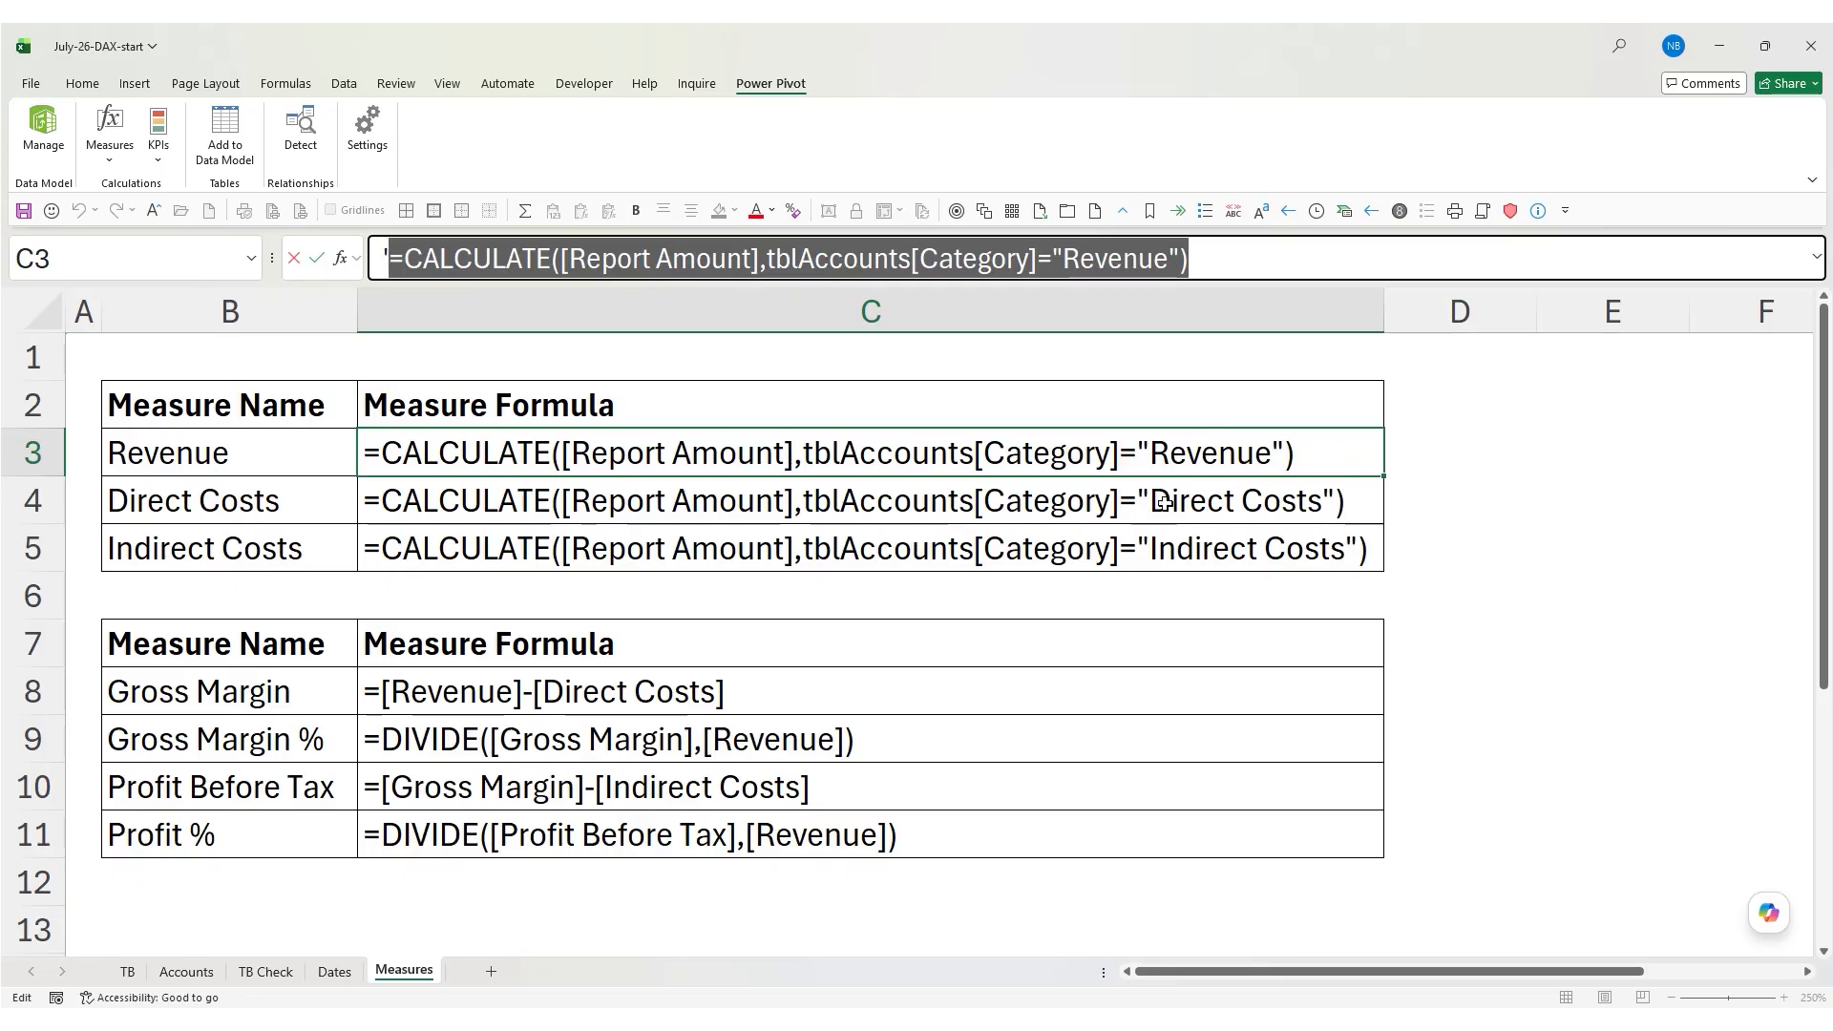
pyautogui.click(316, 257)
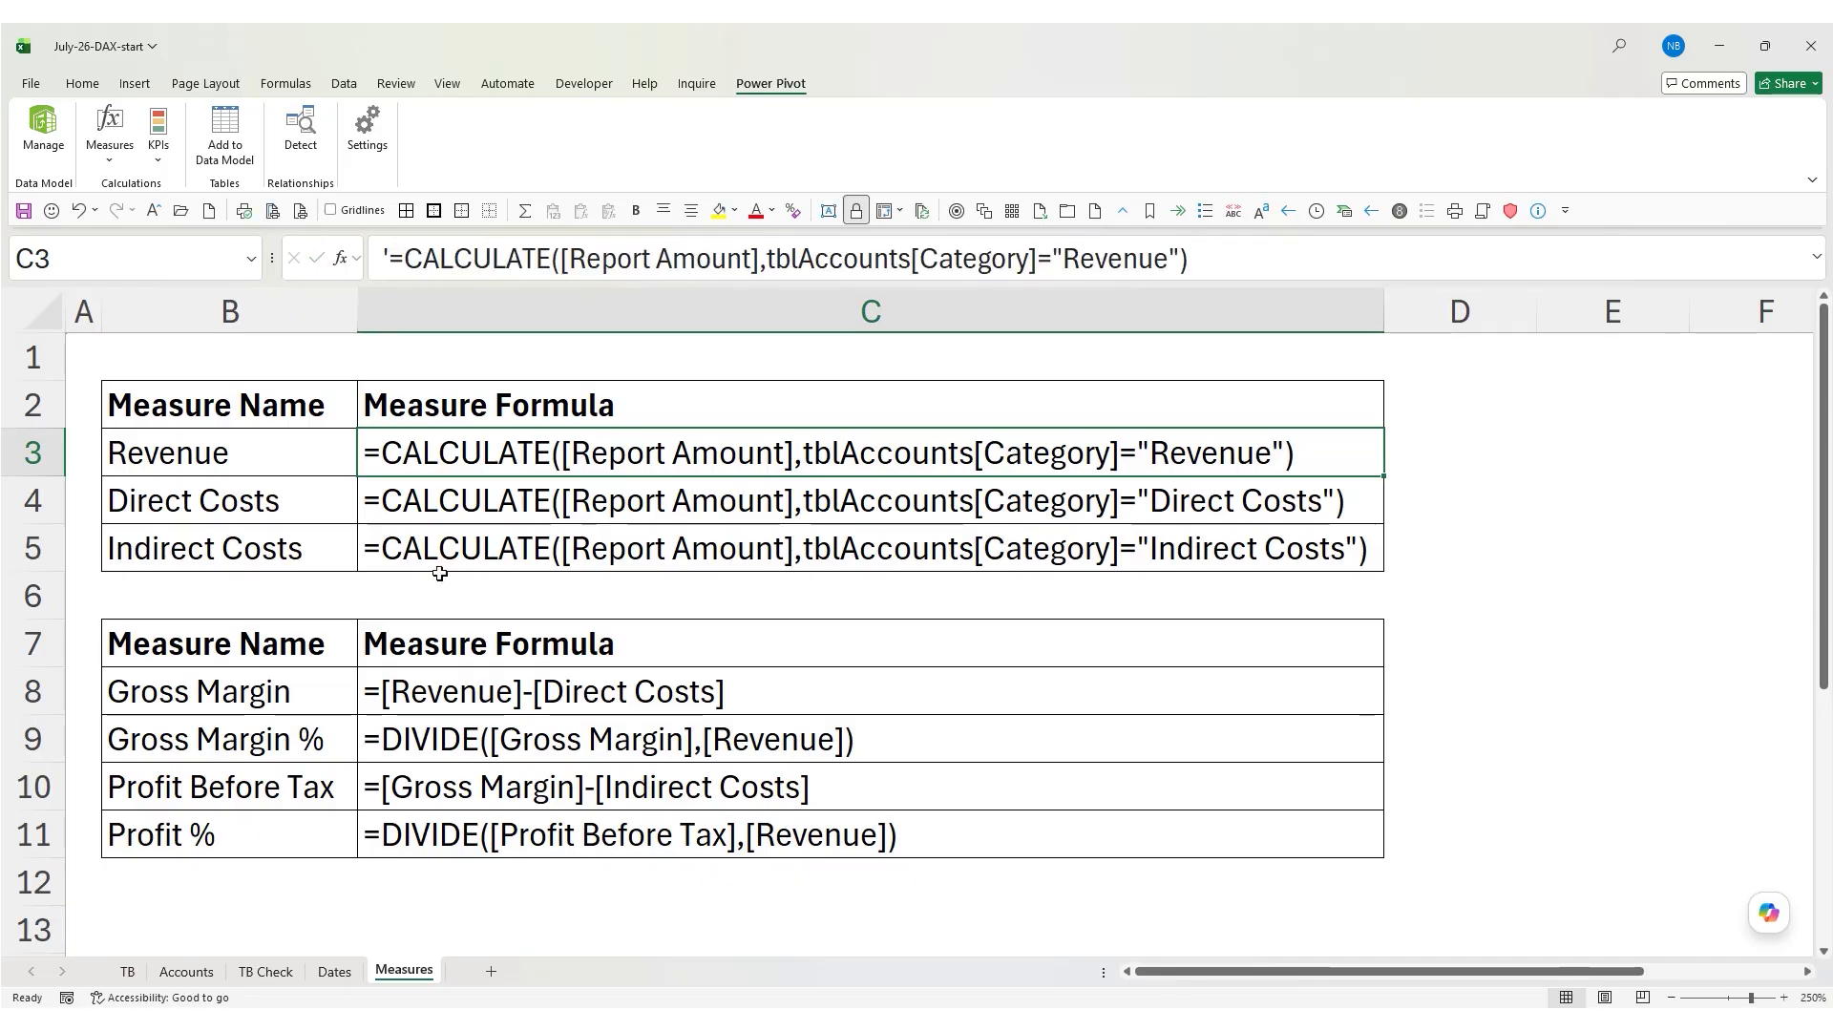
# Start a new measure on the tblTrialBalance table from the TB sheet and name it Revenue
pyautogui.click(127, 972)
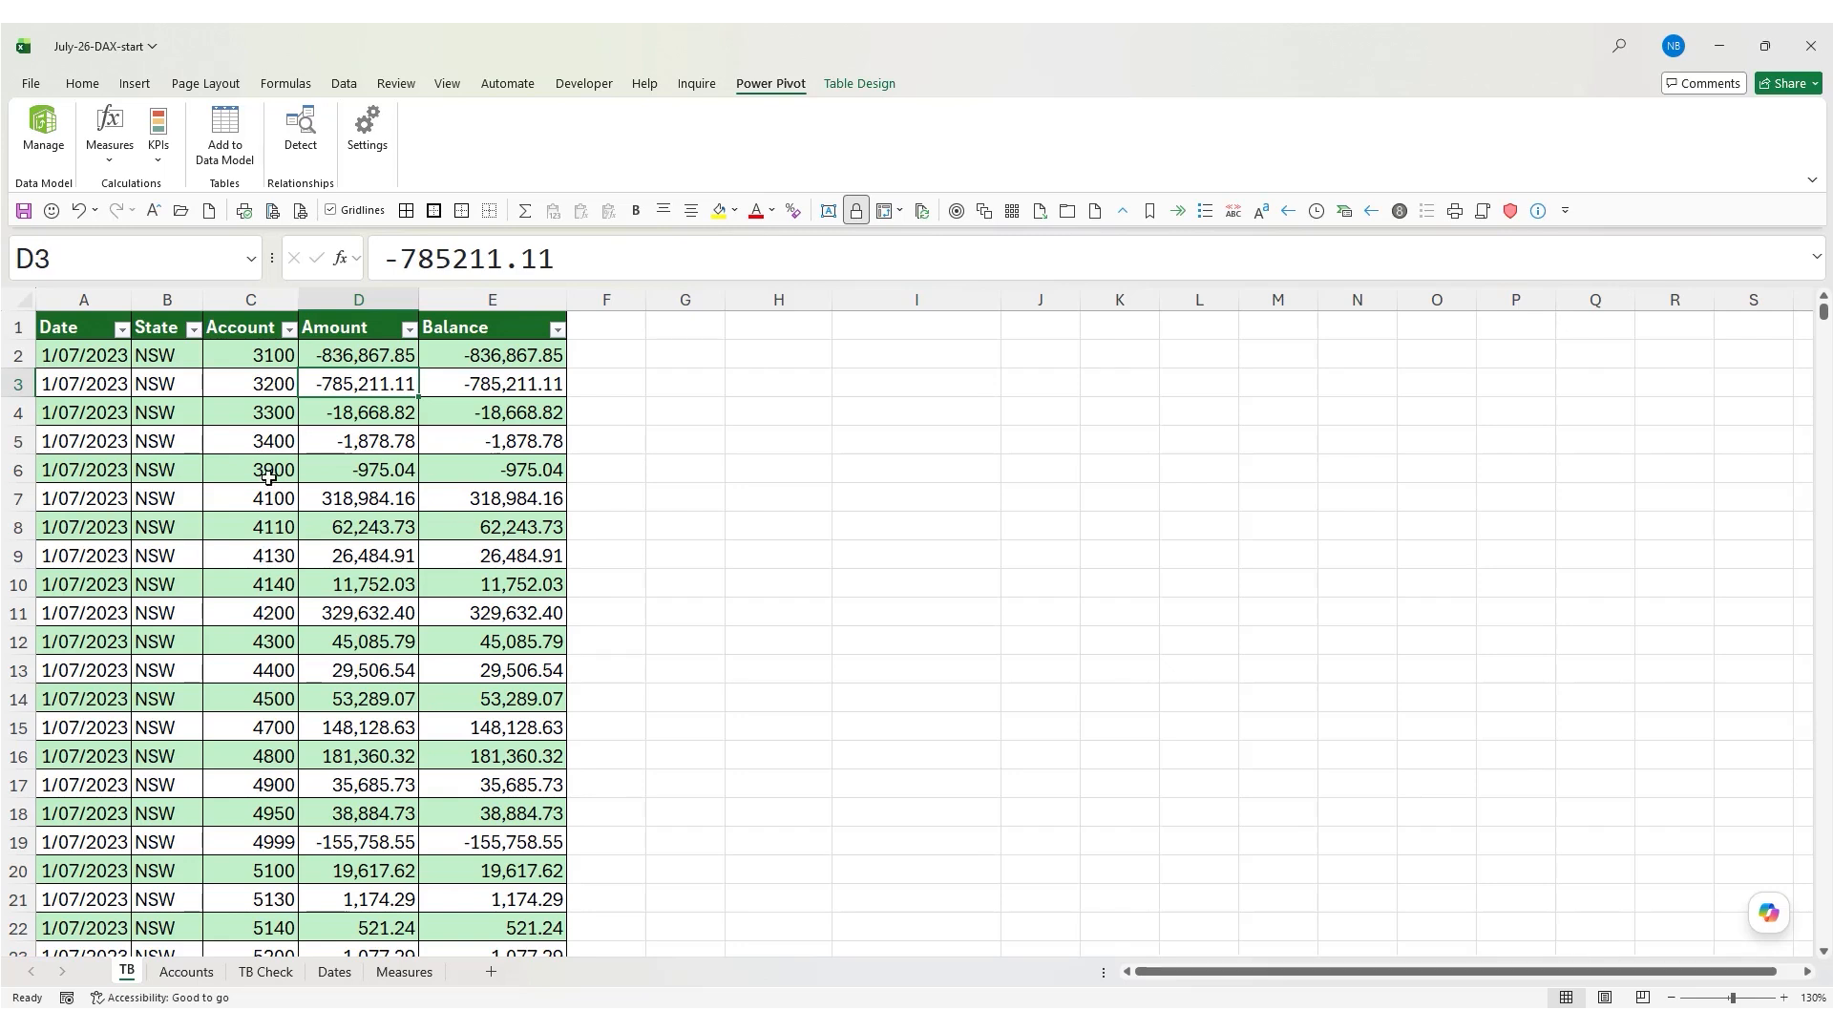
pyautogui.click(109, 162)
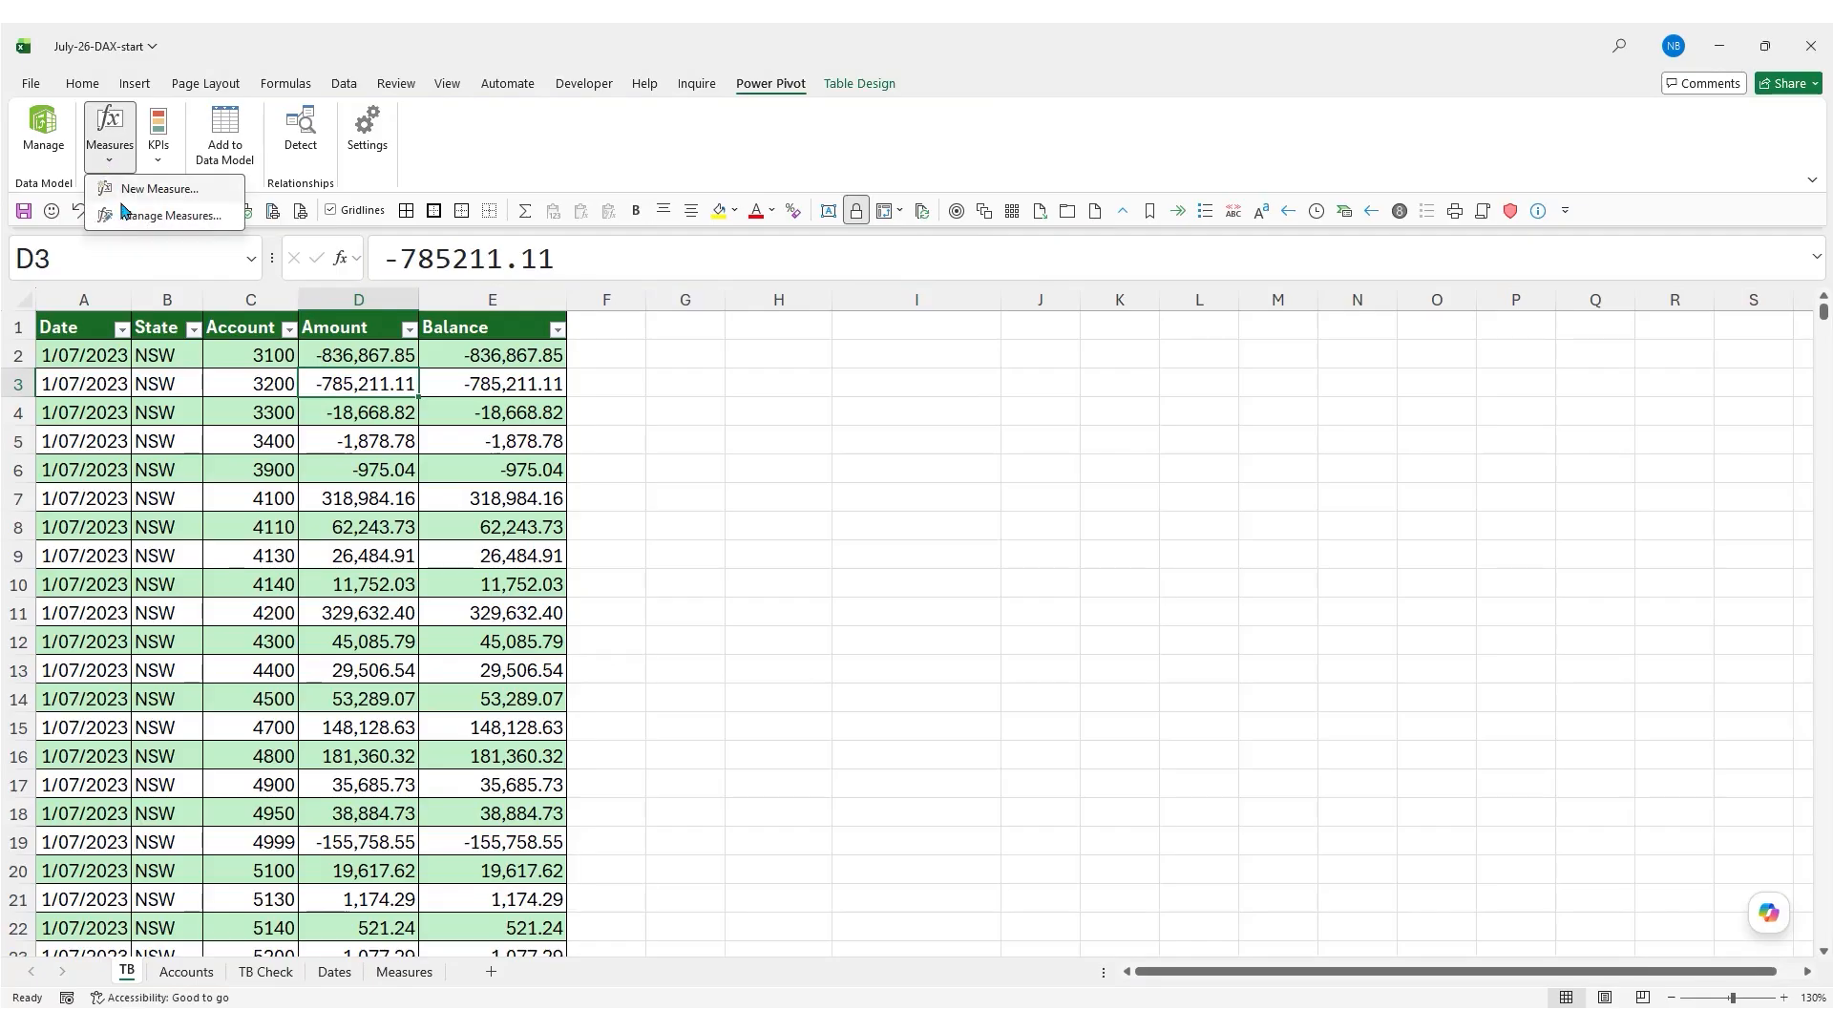
pyautogui.click(157, 189)
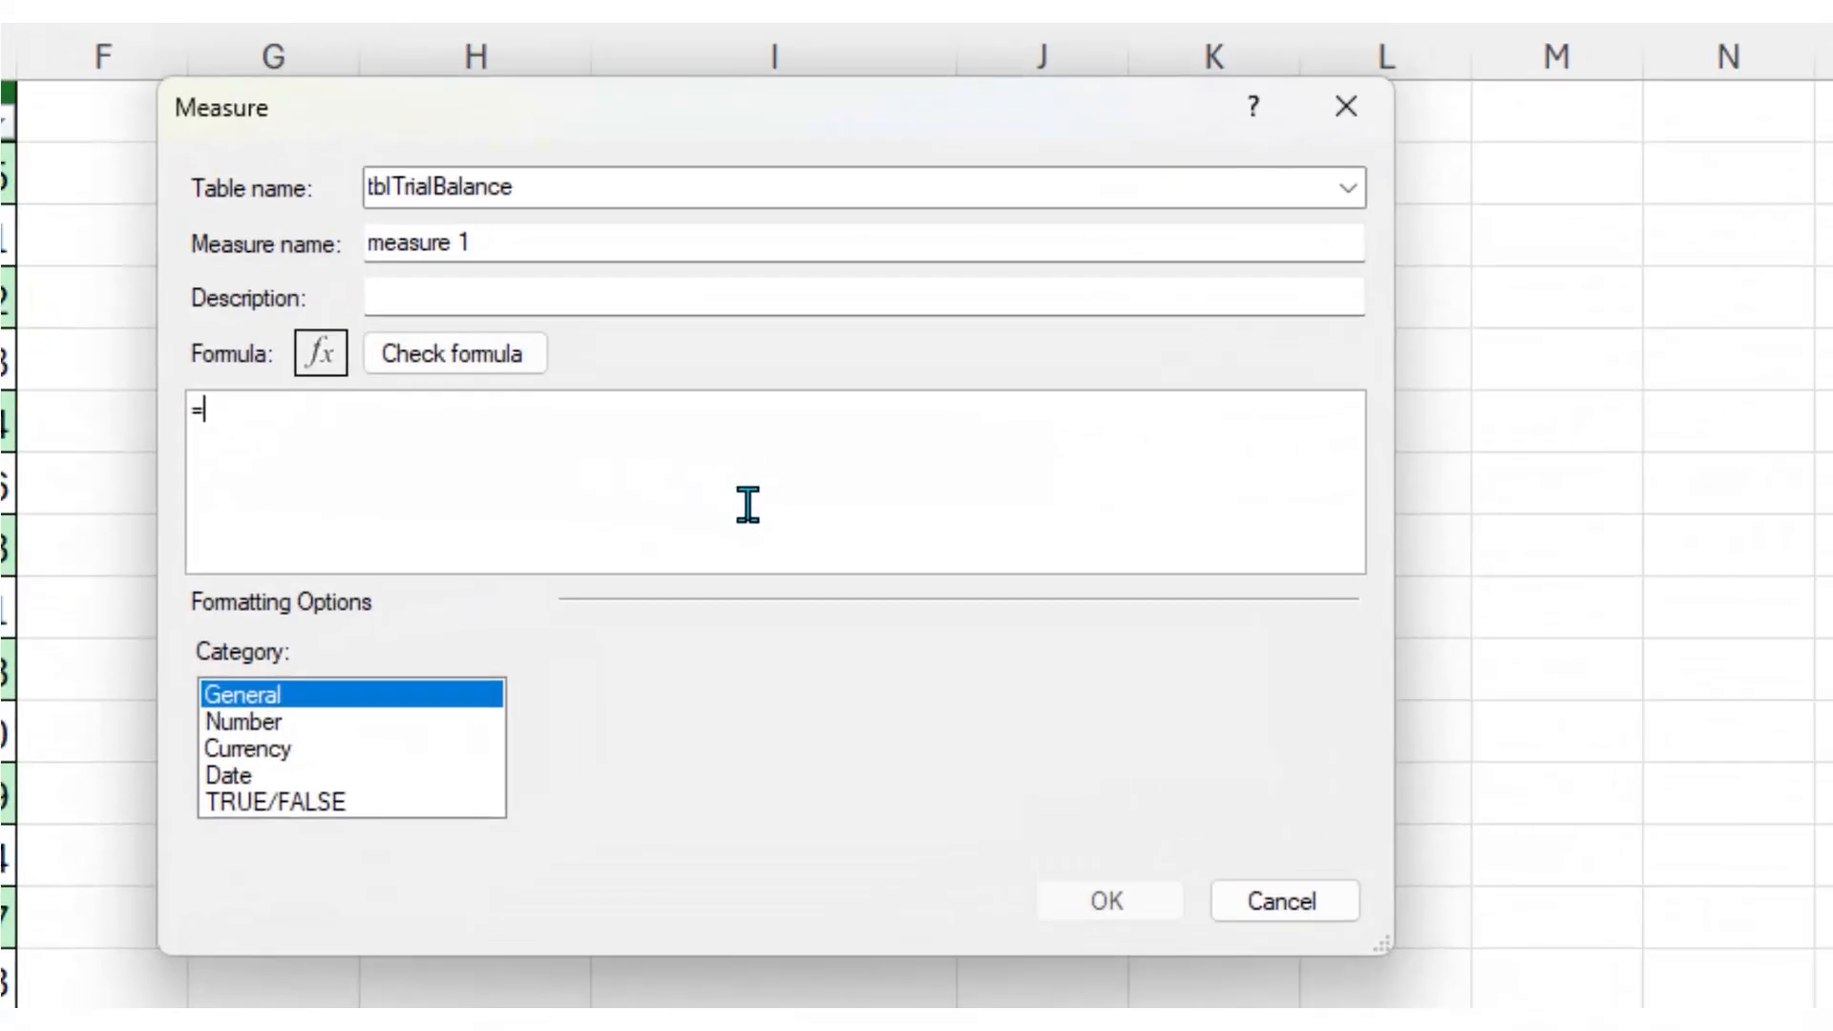
pyautogui.tripleClick(735, 386)
pyautogui.write('Revenue')
# Paste the copied formula into the measure so it reads =CALCULATE([Report Amount],tblAccounts[Category]="Revenue"), removing the duplicate equals sign
pyautogui.click(737, 494)
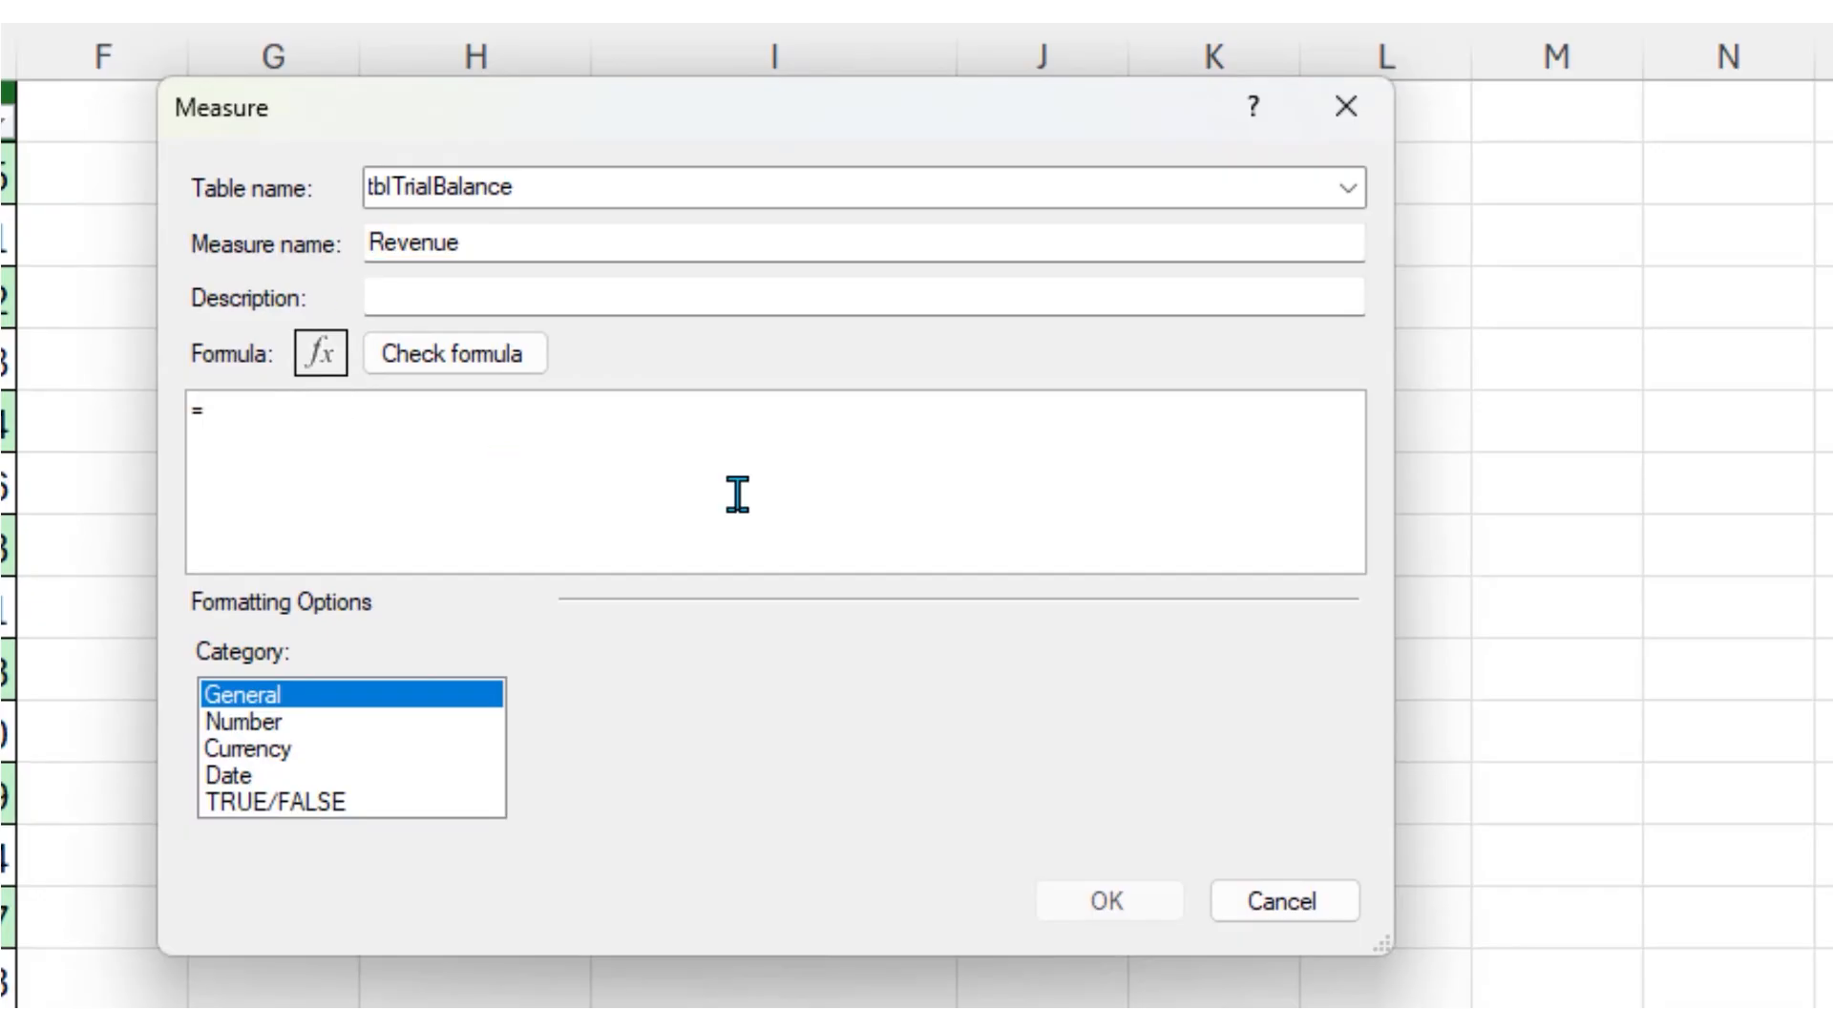
pyautogui.hotkey('ctrl', 'v')
pyautogui.click(204, 410)
pyautogui.press('BackSpace')
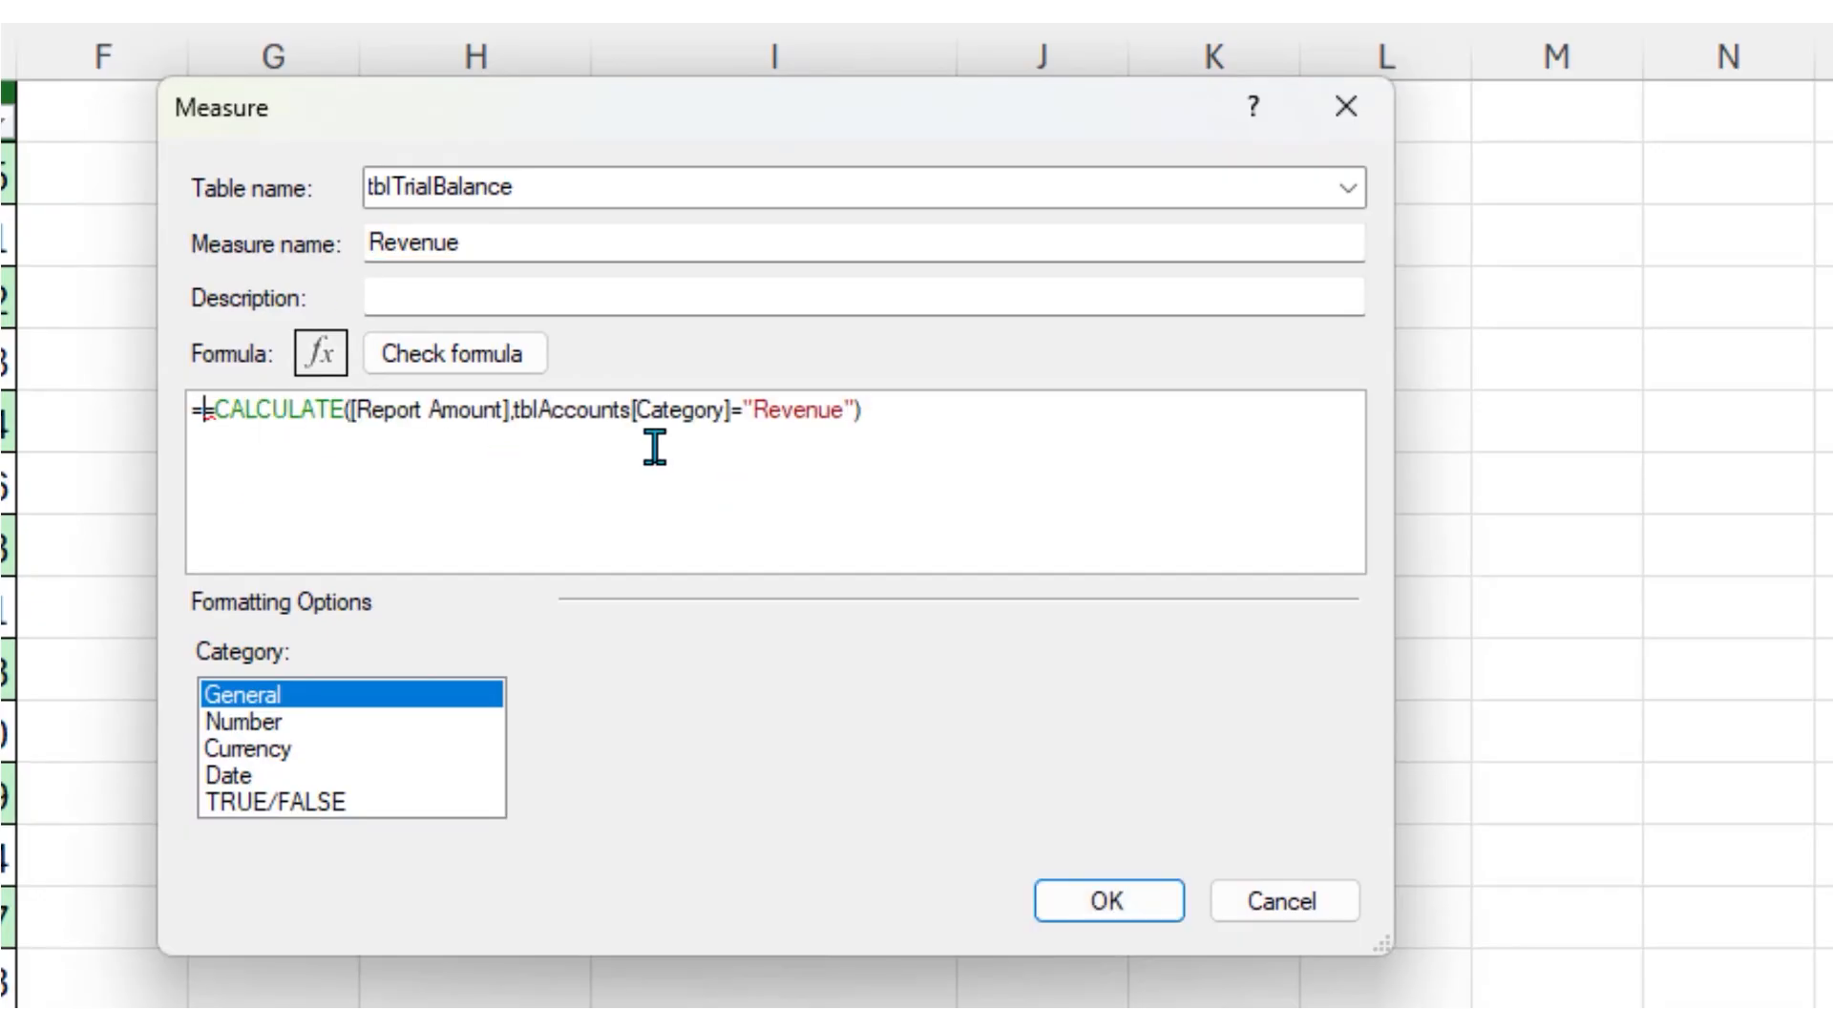
pyautogui.press('BackSpace')
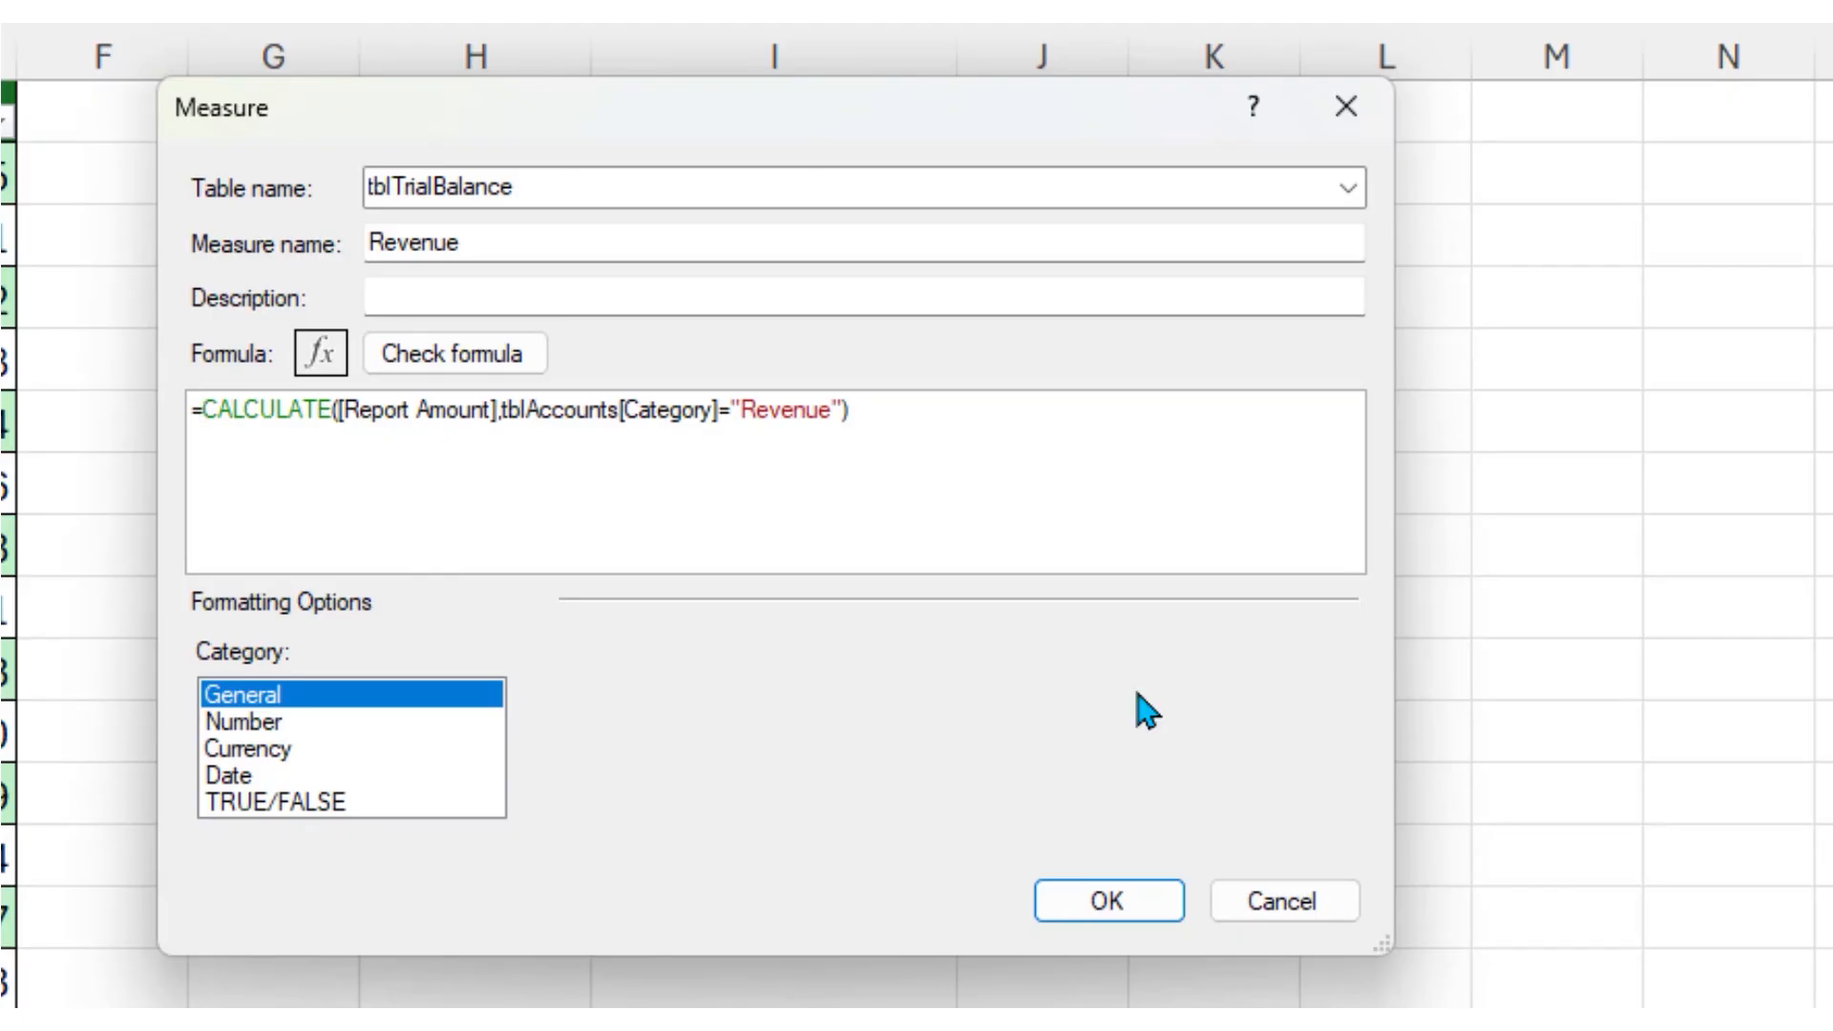
# Enlarge the formula text in the Measure dialog and examine the CALCULATE function
pyautogui.keyDown('ctrl'); pyautogui.scroll(2, 205, 415); pyautogui.keyUp('ctrl')
pyautogui.moveTo(218, 423); pyautogui.dragTo(449, 422)
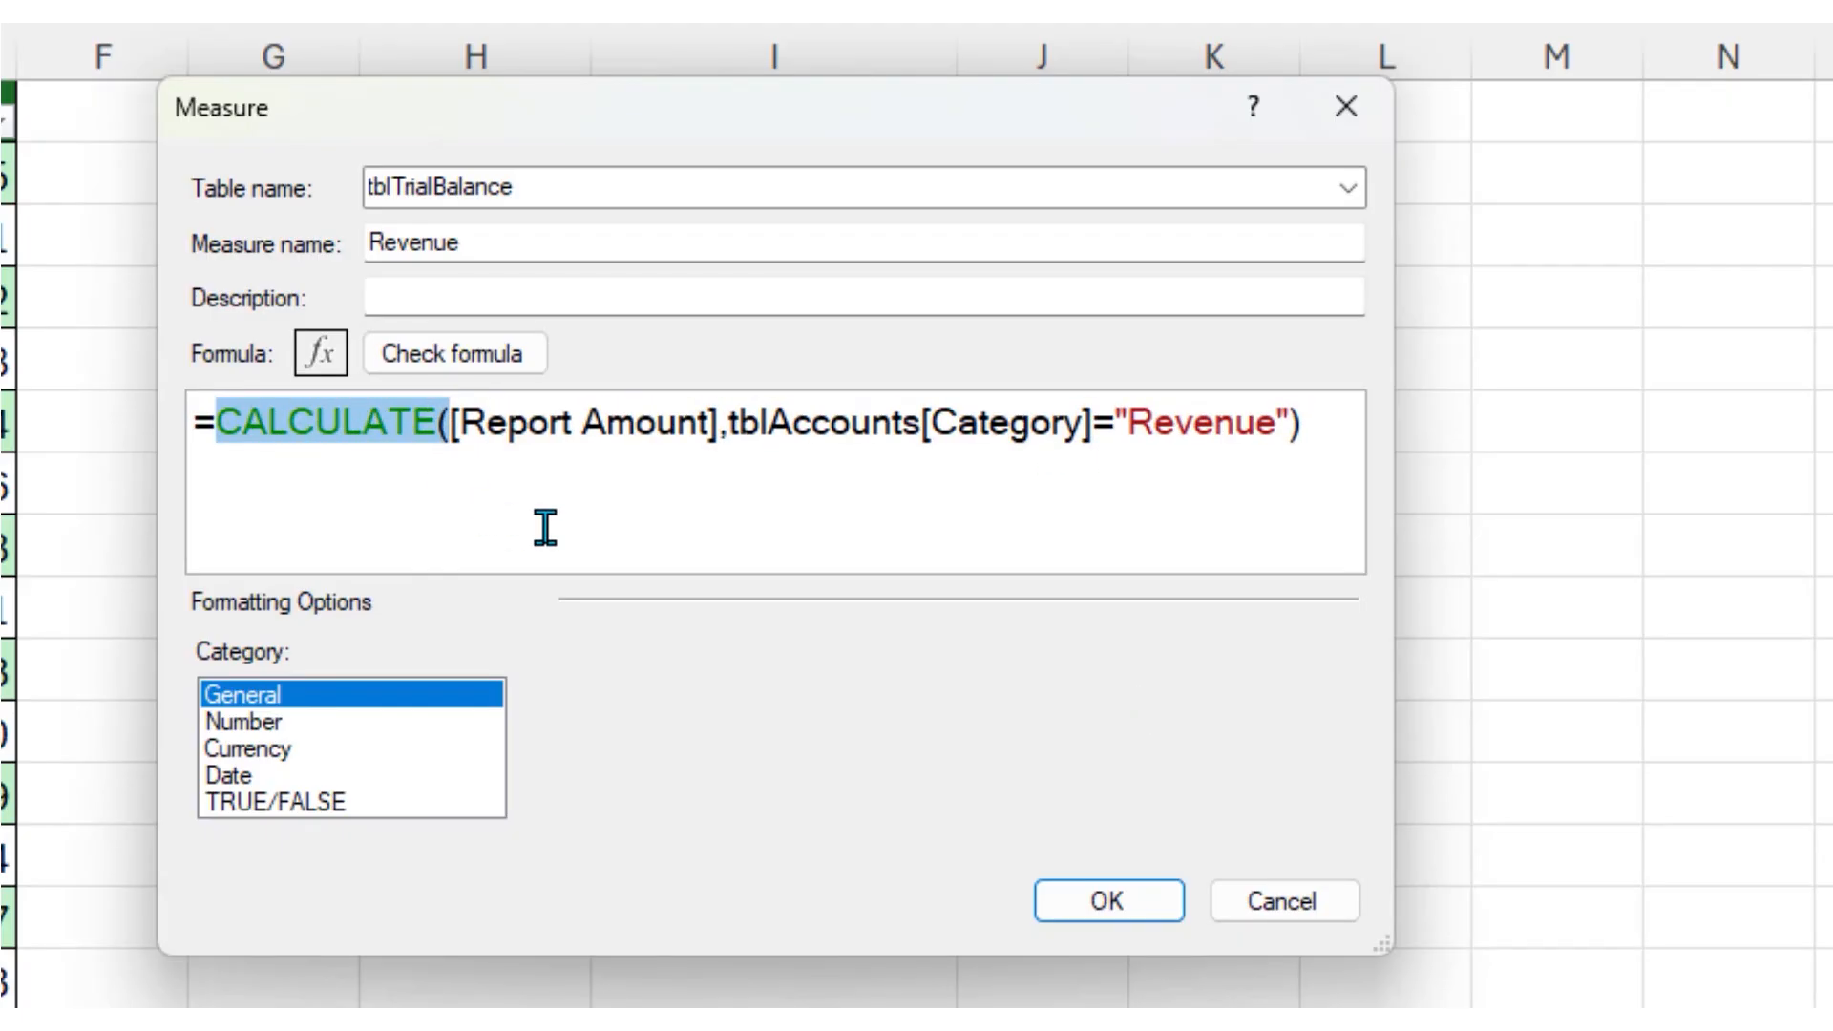
pyautogui.click(892, 542)
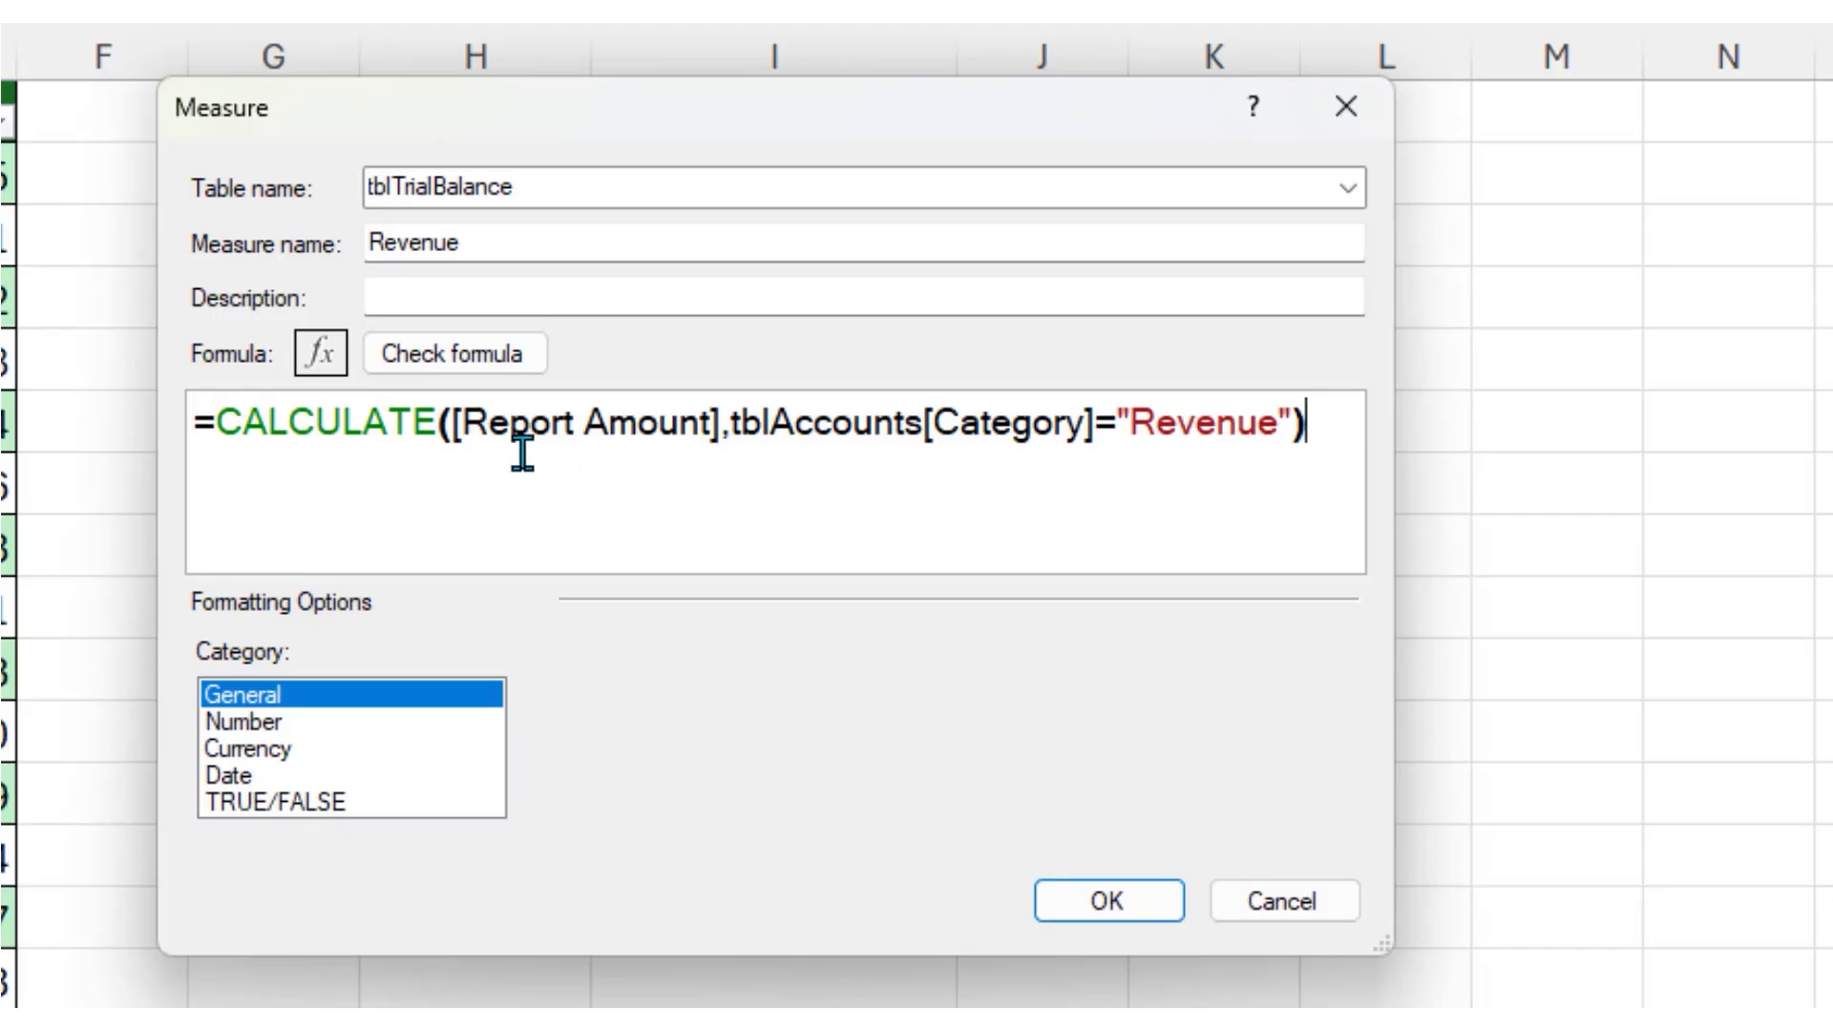
# Examine the CALCULATE formula's [Report Amount] expression and its tblAccounts[Category]="Revenue" filter argument
pyautogui.moveTo(719, 421); pyautogui.dragTo(453, 413)
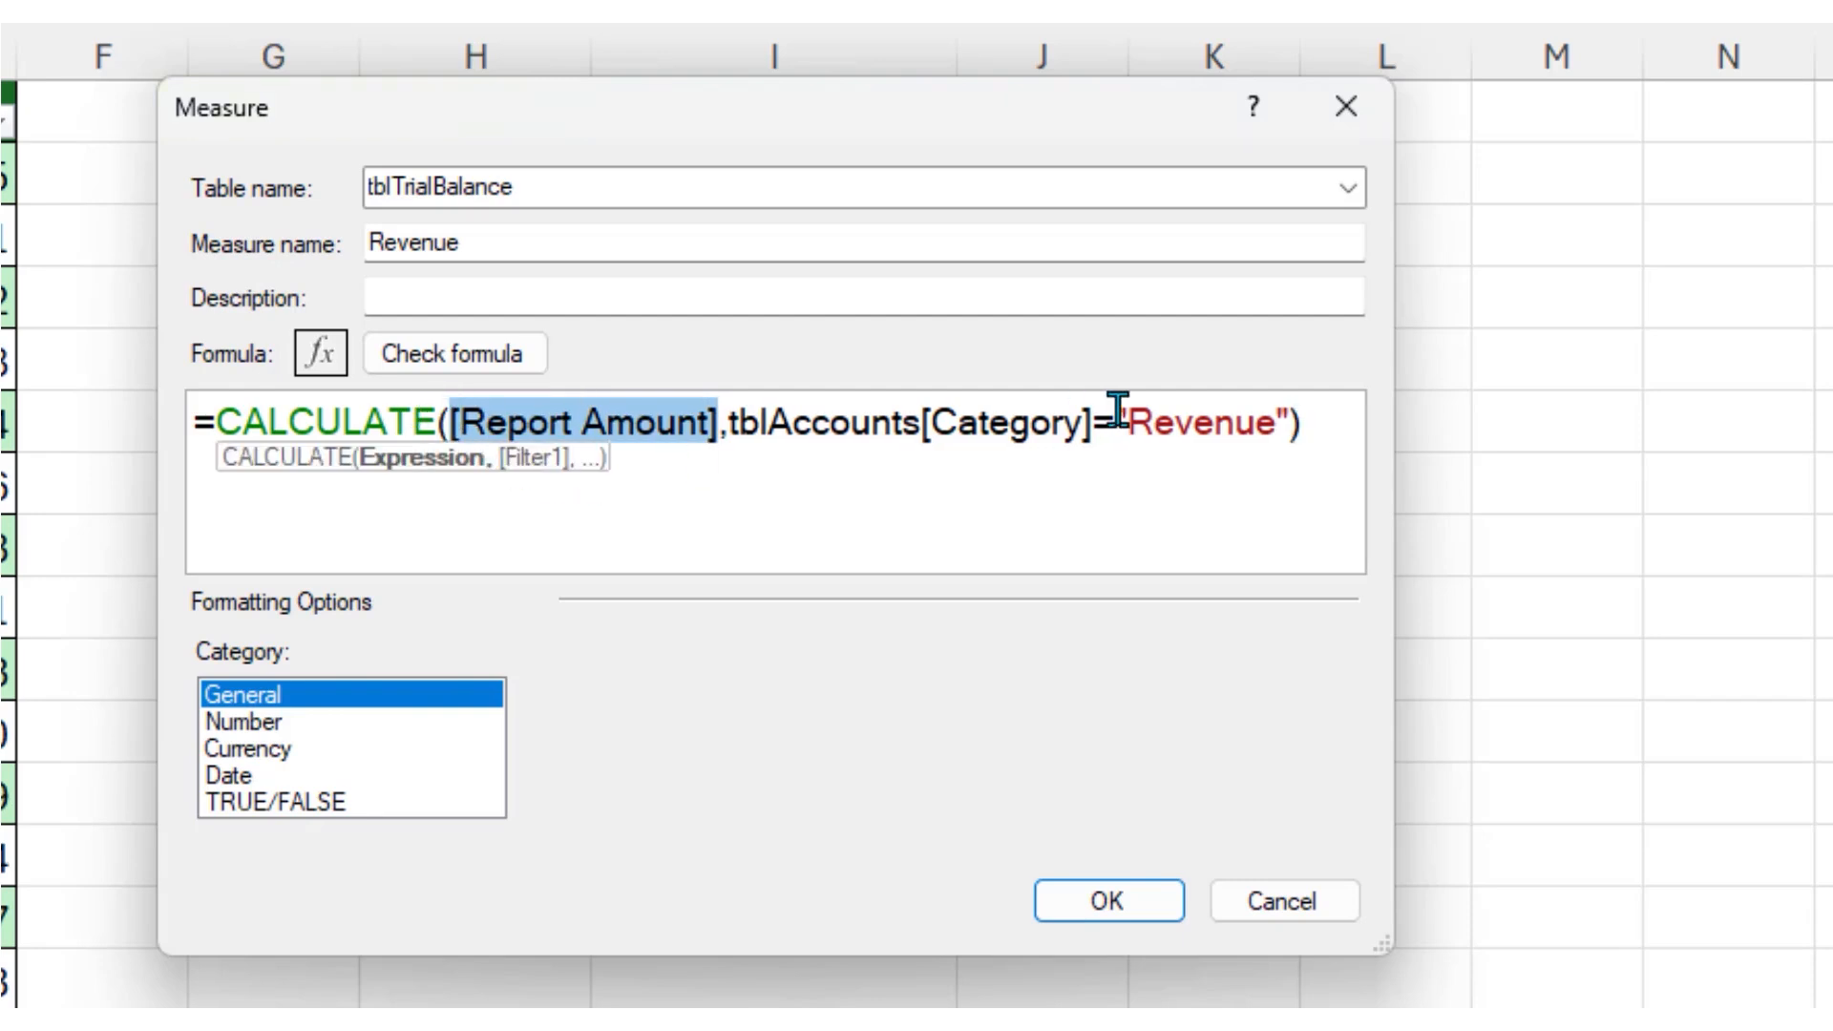
pyautogui.click(1322, 427)
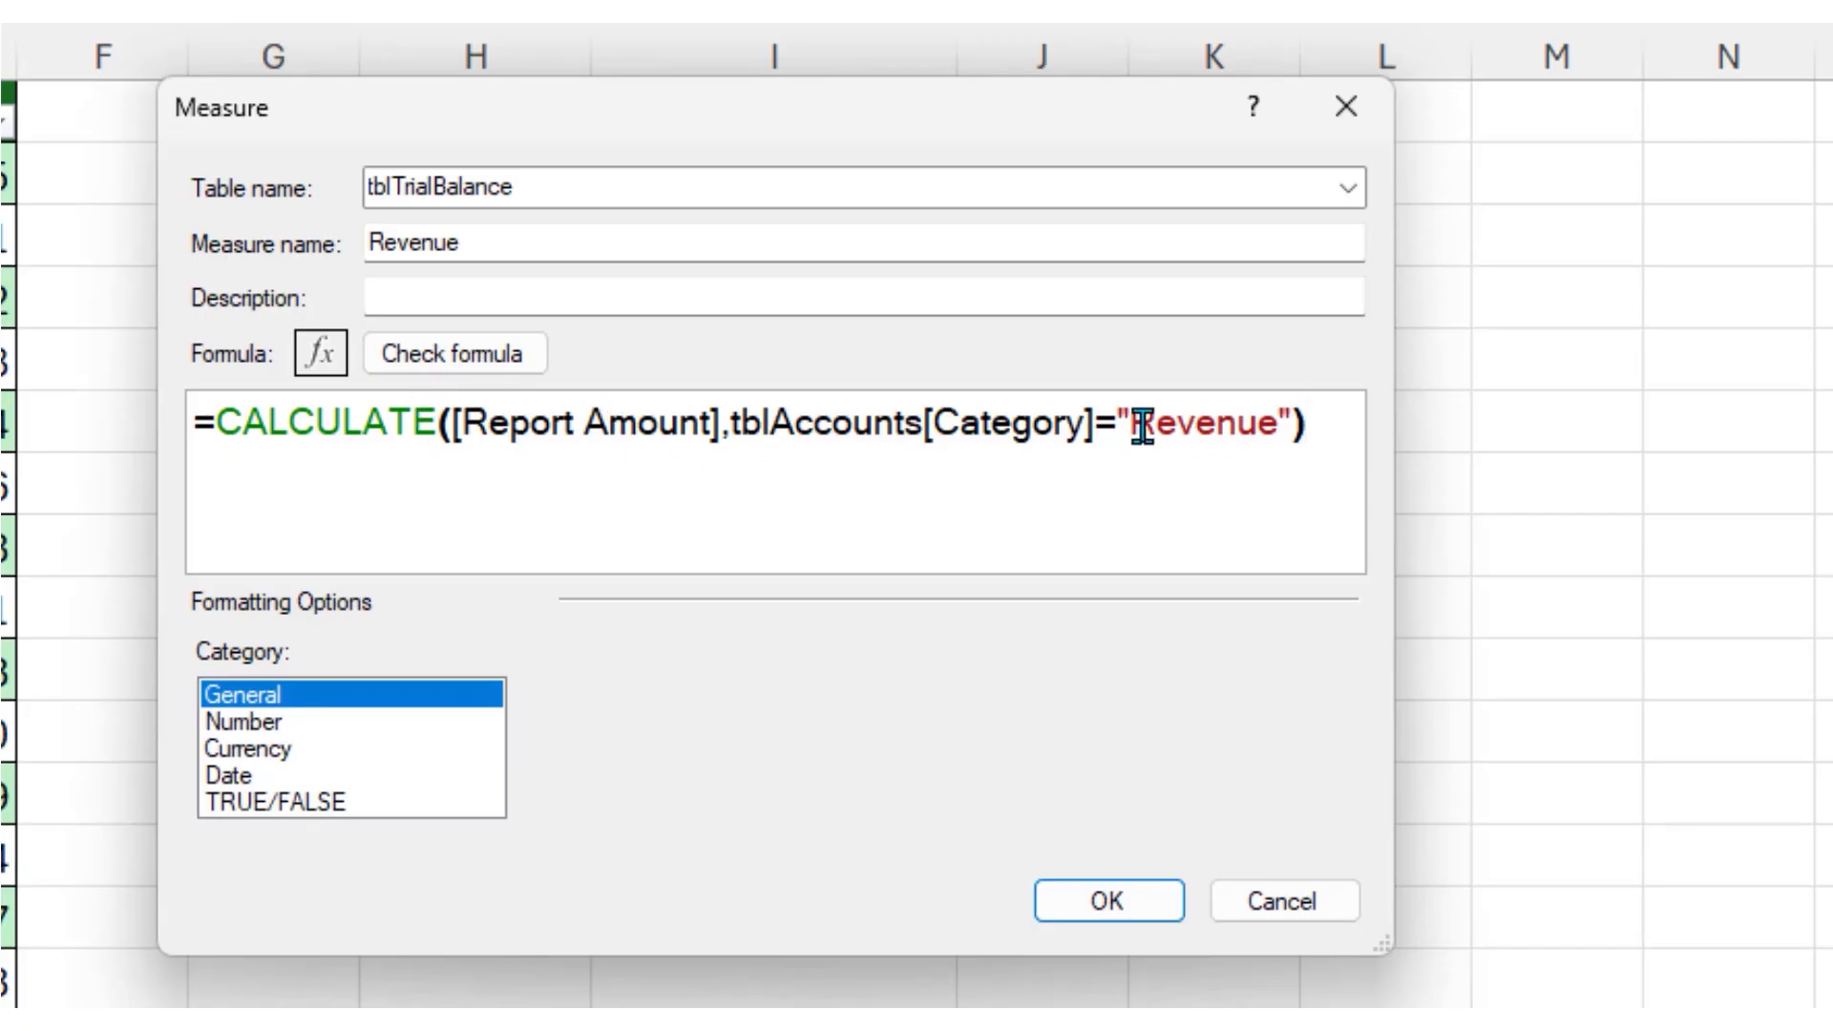
pyautogui.moveTo(452, 422); pyautogui.dragTo(714, 432)
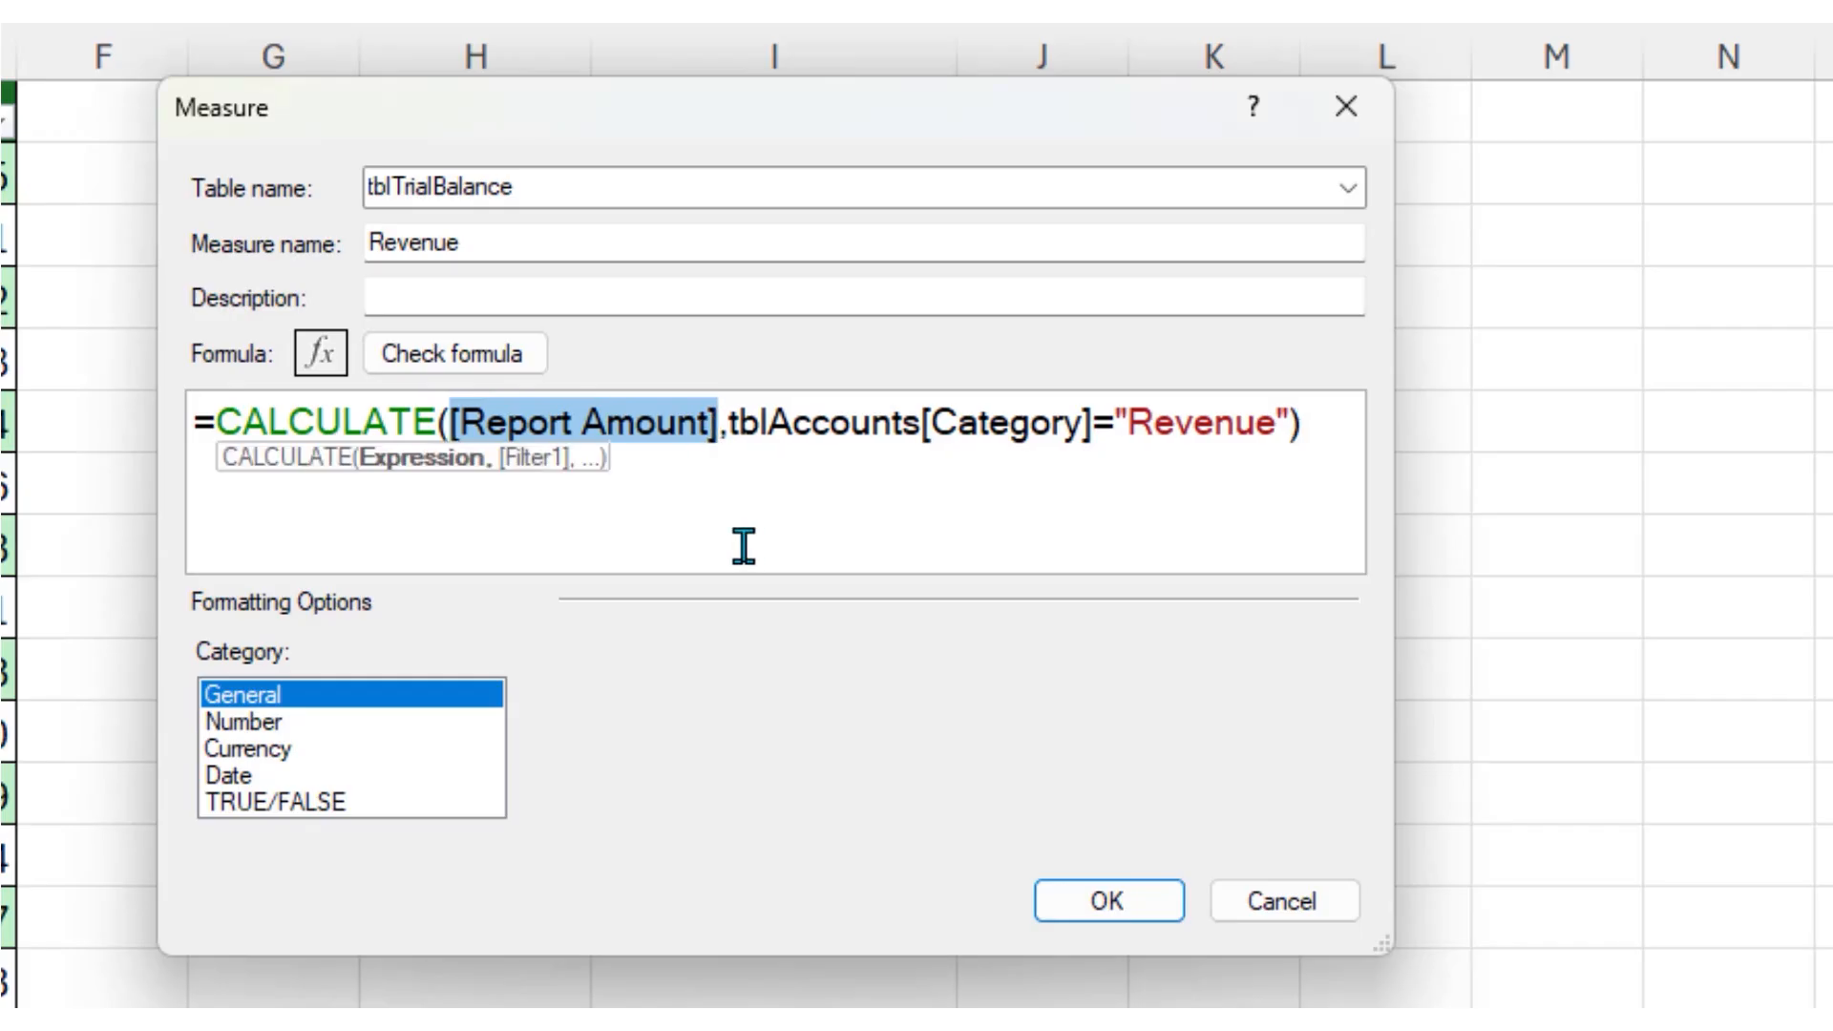
pyautogui.click(727, 421)
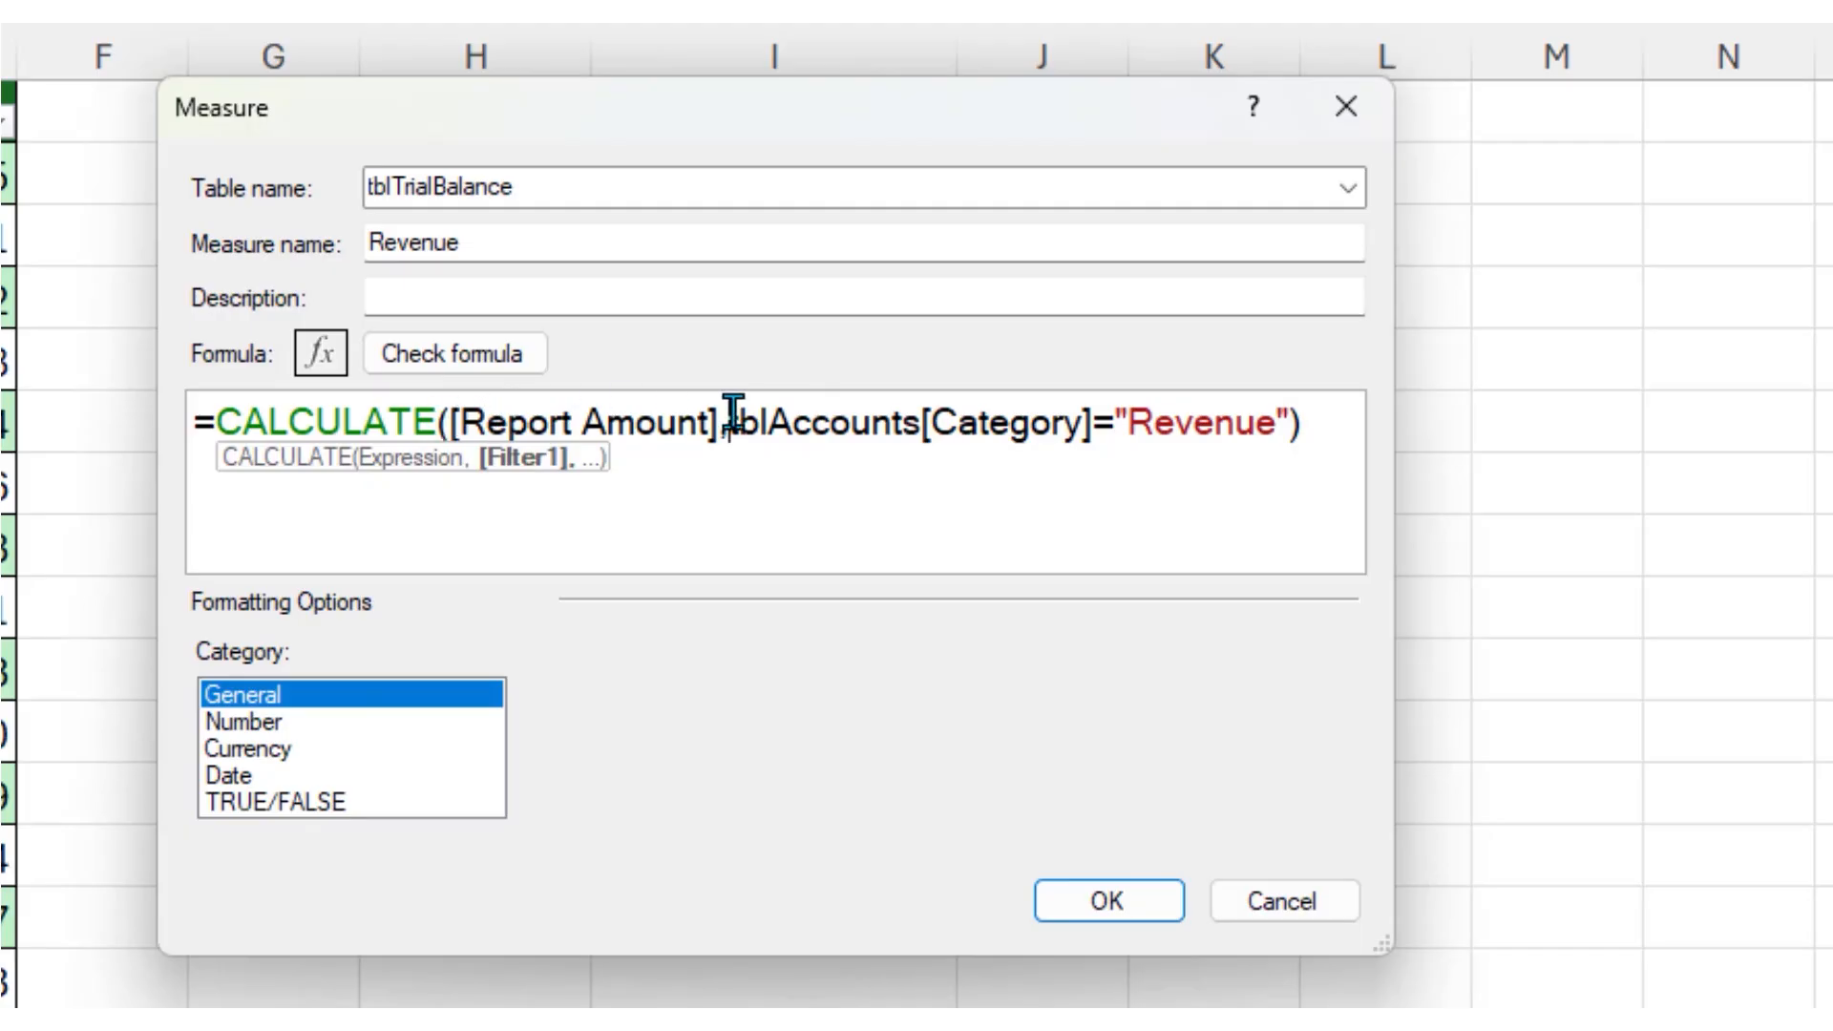
pyautogui.moveTo(729, 421); pyautogui.dragTo(1276, 421)
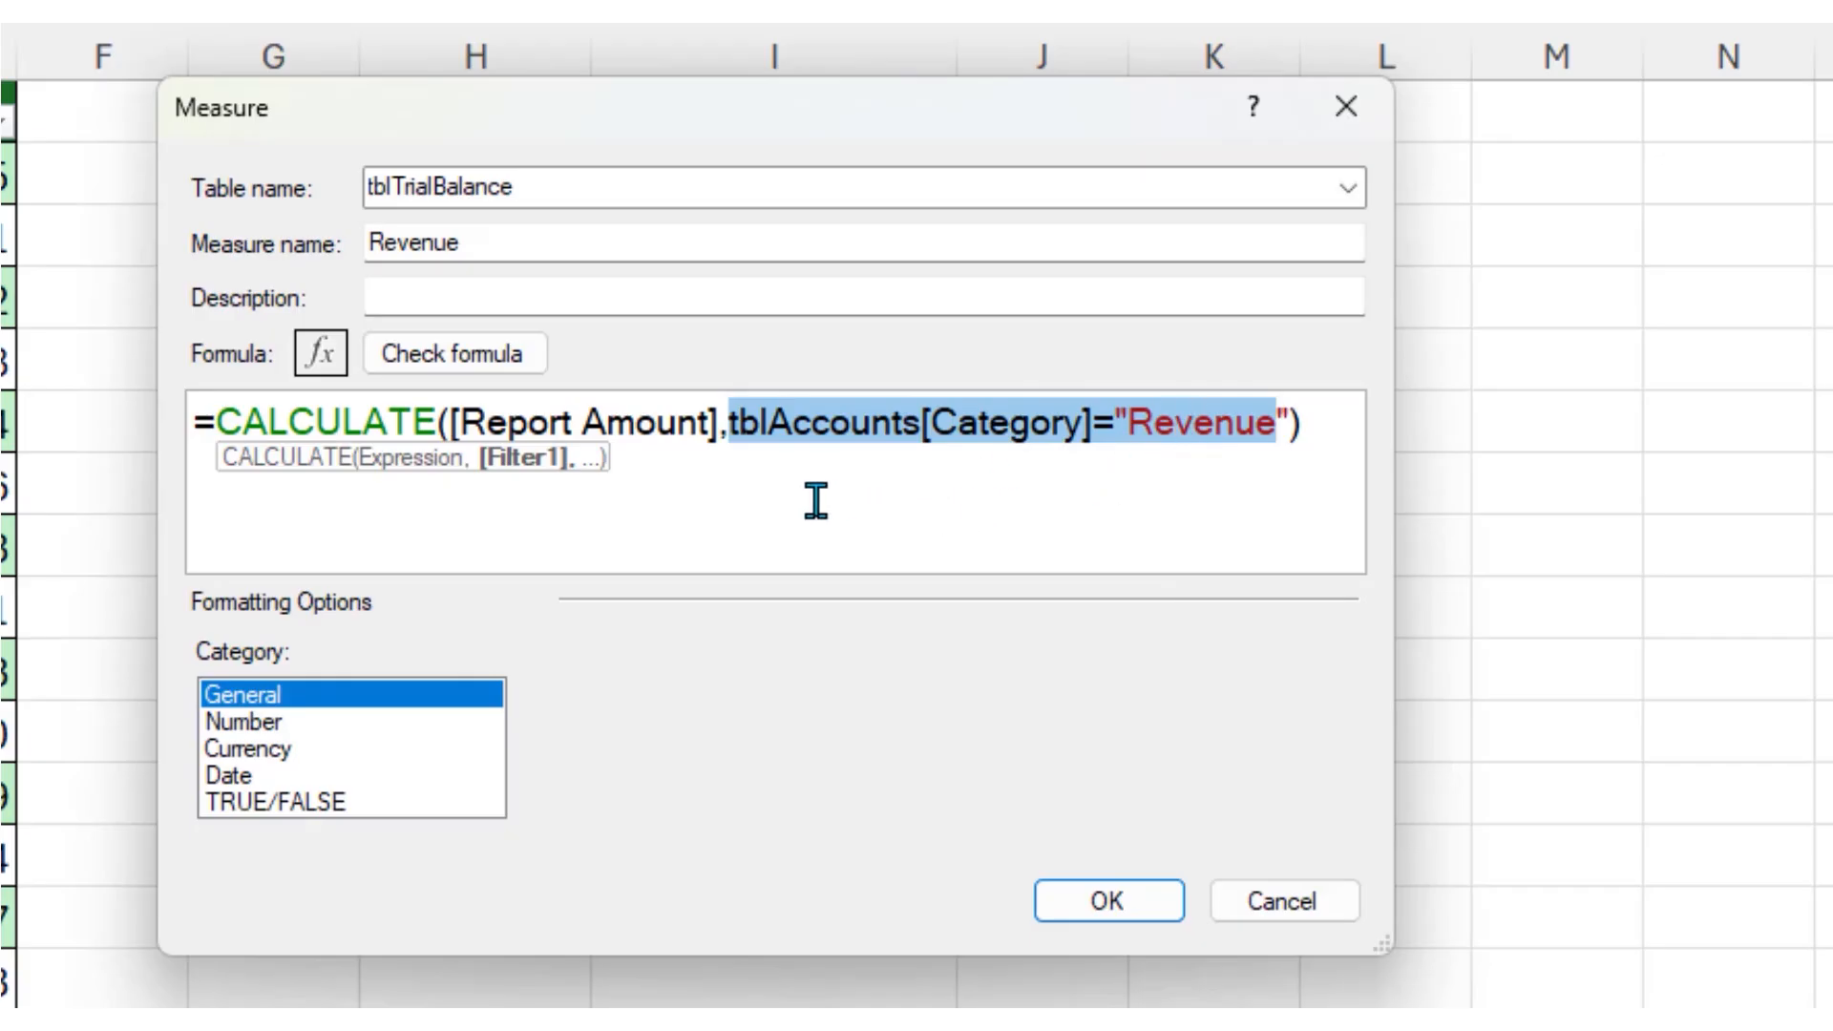
pyautogui.click(1306, 421)
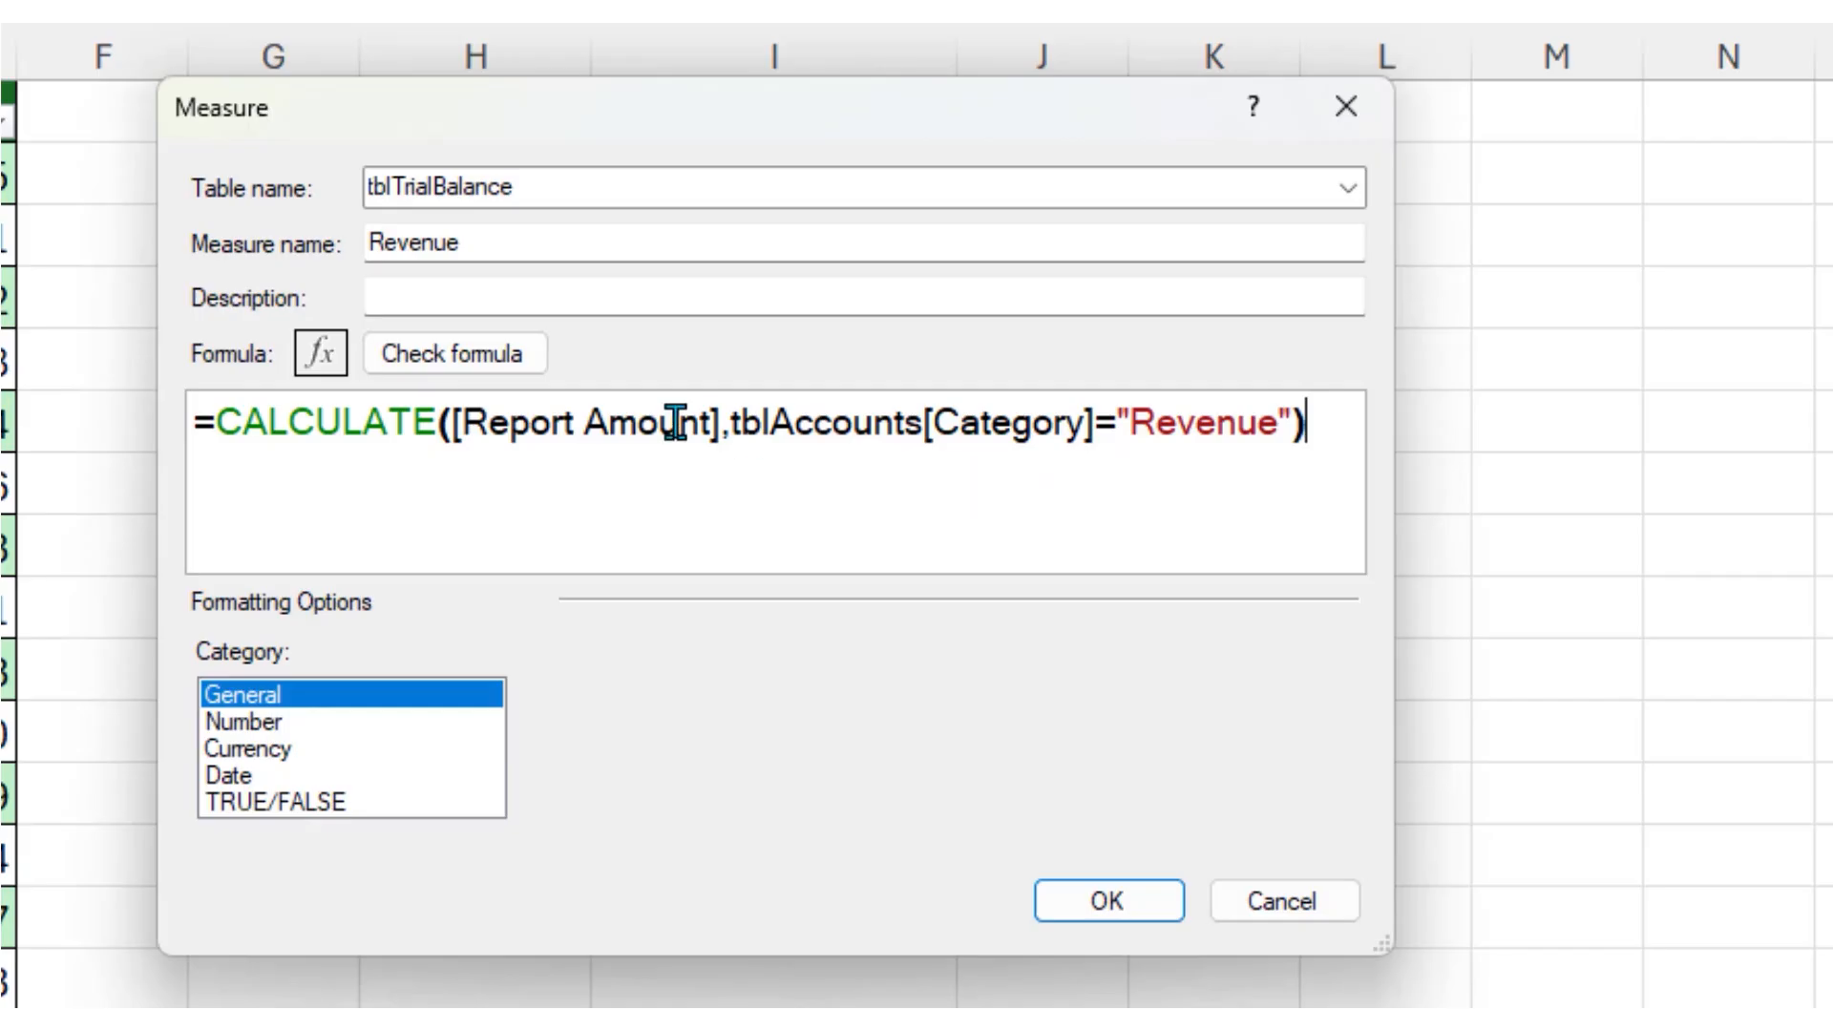
# Format the Revenue measure as a whole number with the 1000 separator, check its formula and save the measure
pyautogui.click(287, 723)
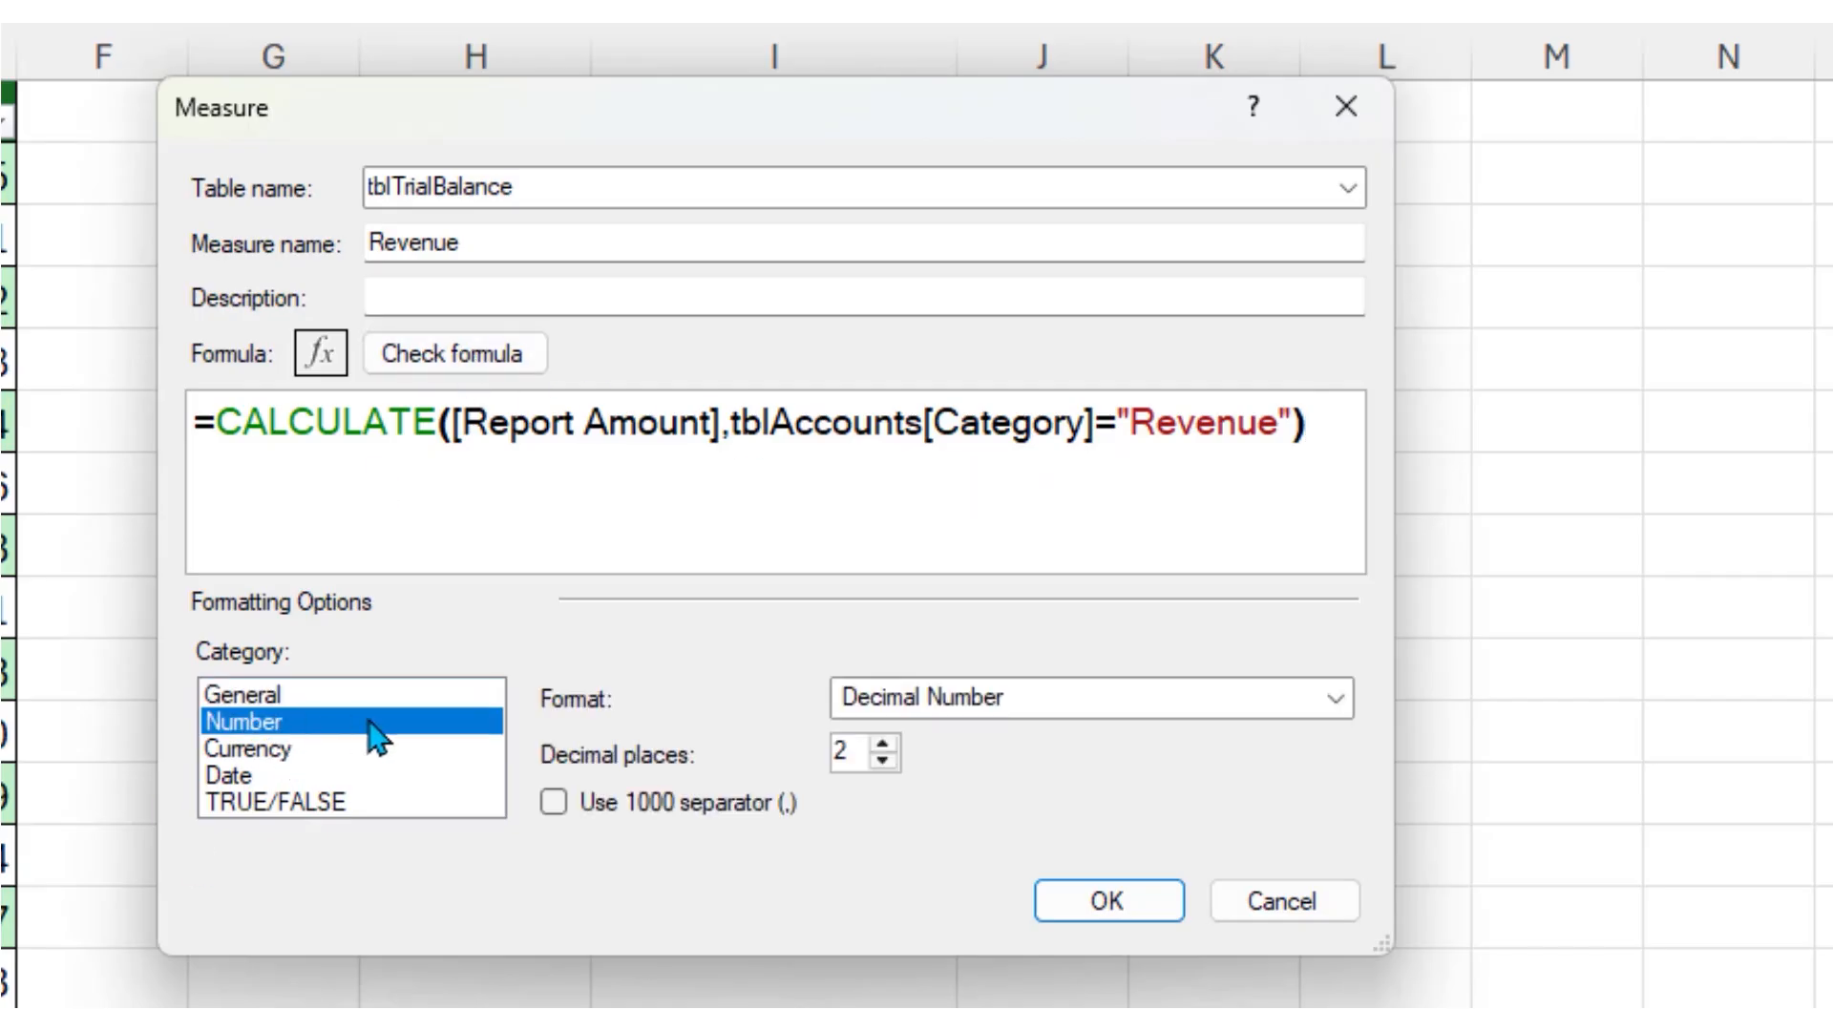
pyautogui.doubleClick(881, 759)
pyautogui.click(1007, 711)
pyautogui.click(980, 769)
pyautogui.click(554, 803)
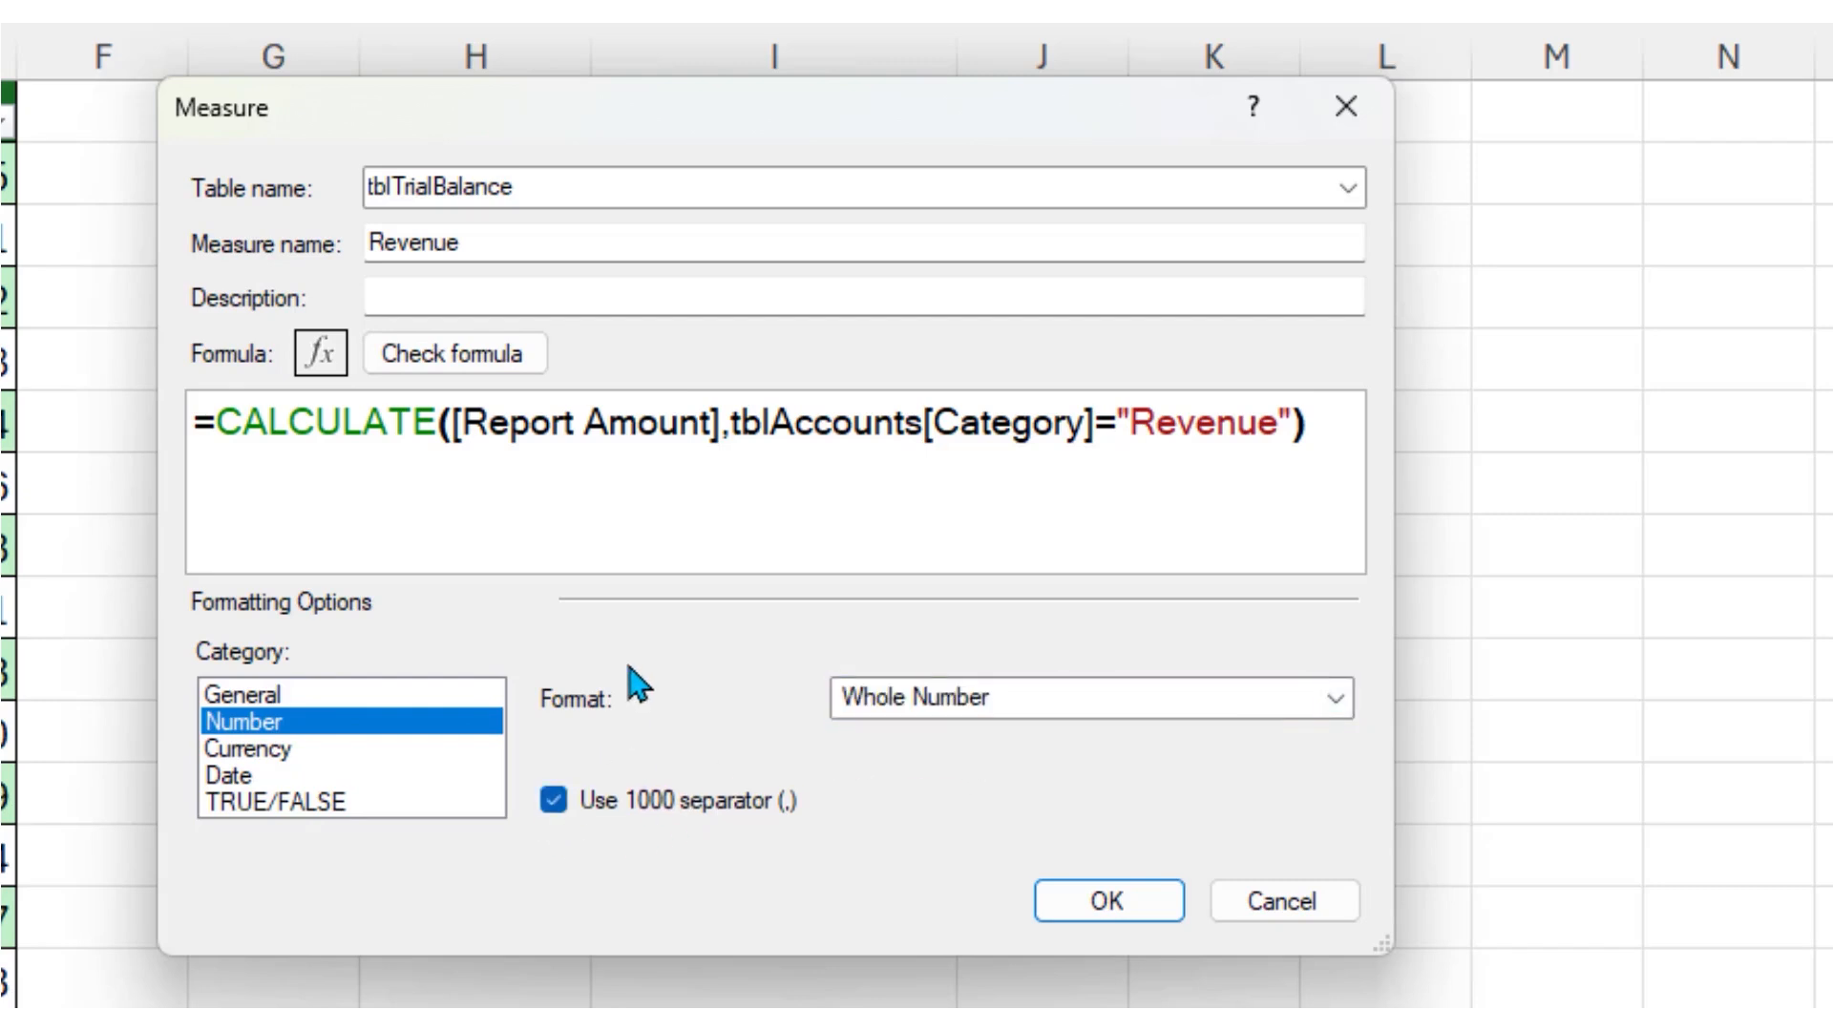
pyautogui.click(473, 377)
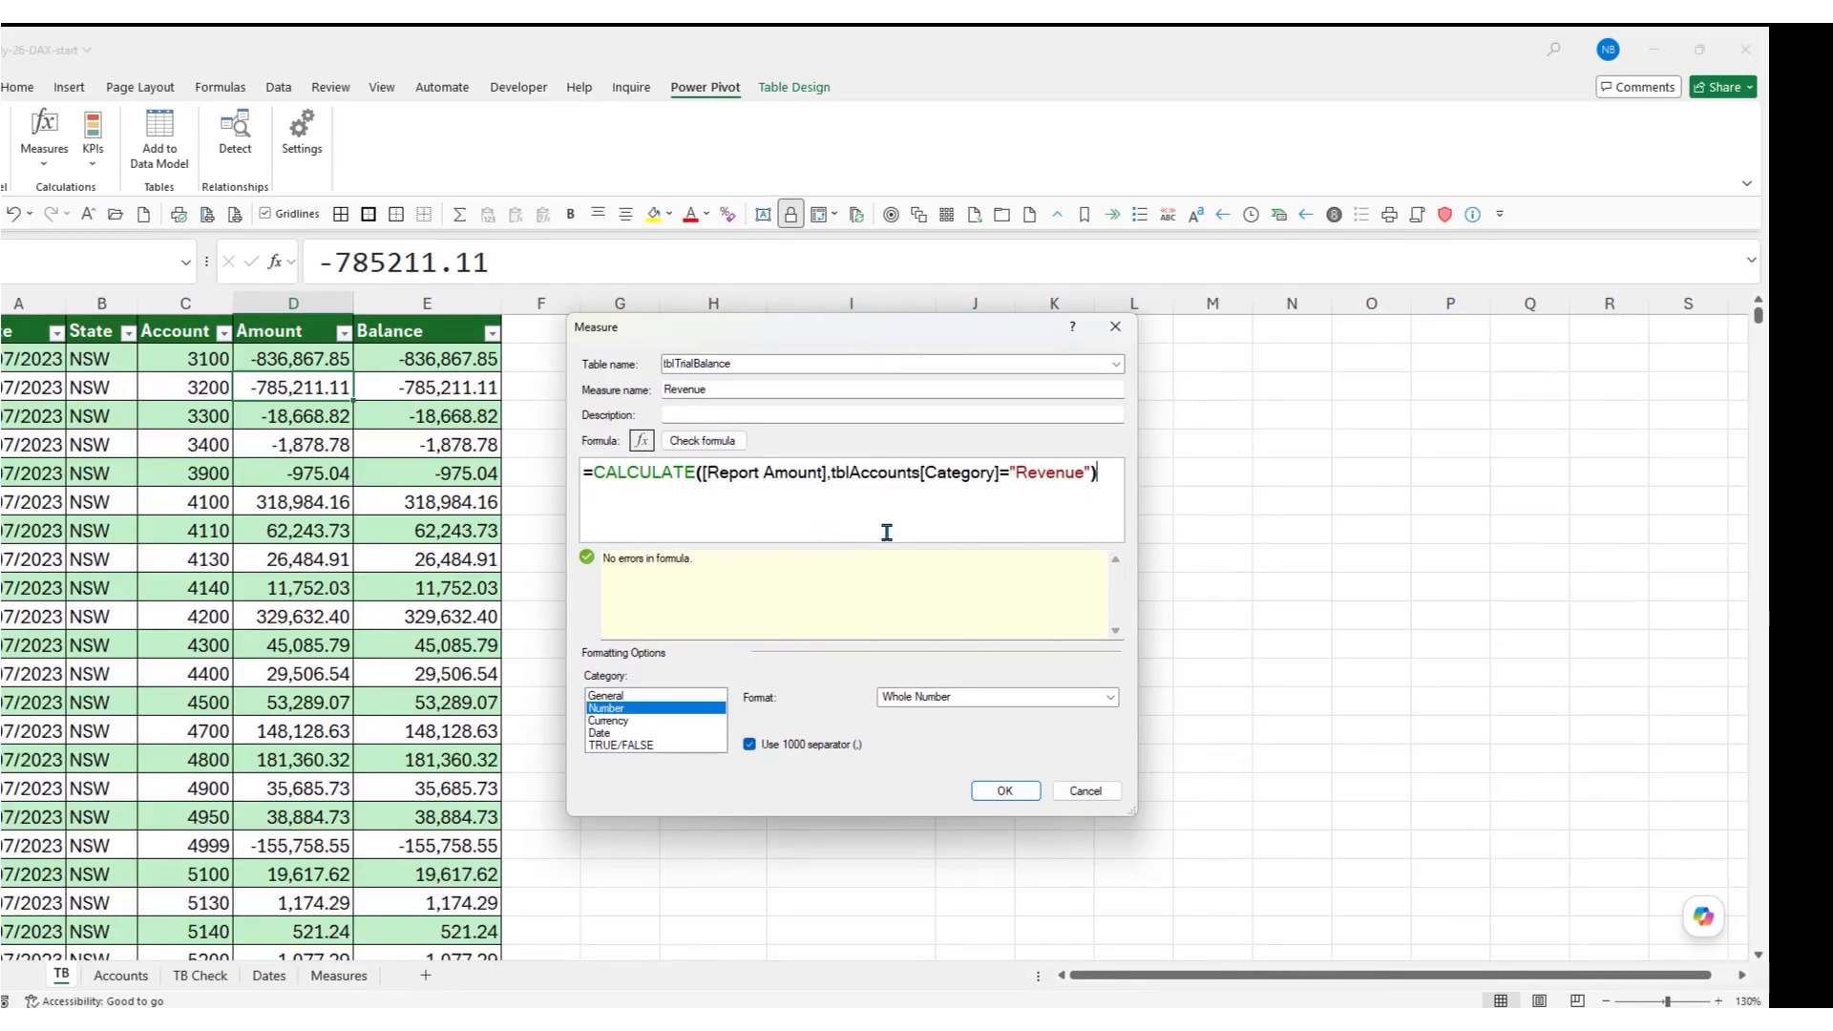
pyautogui.click(1004, 791)
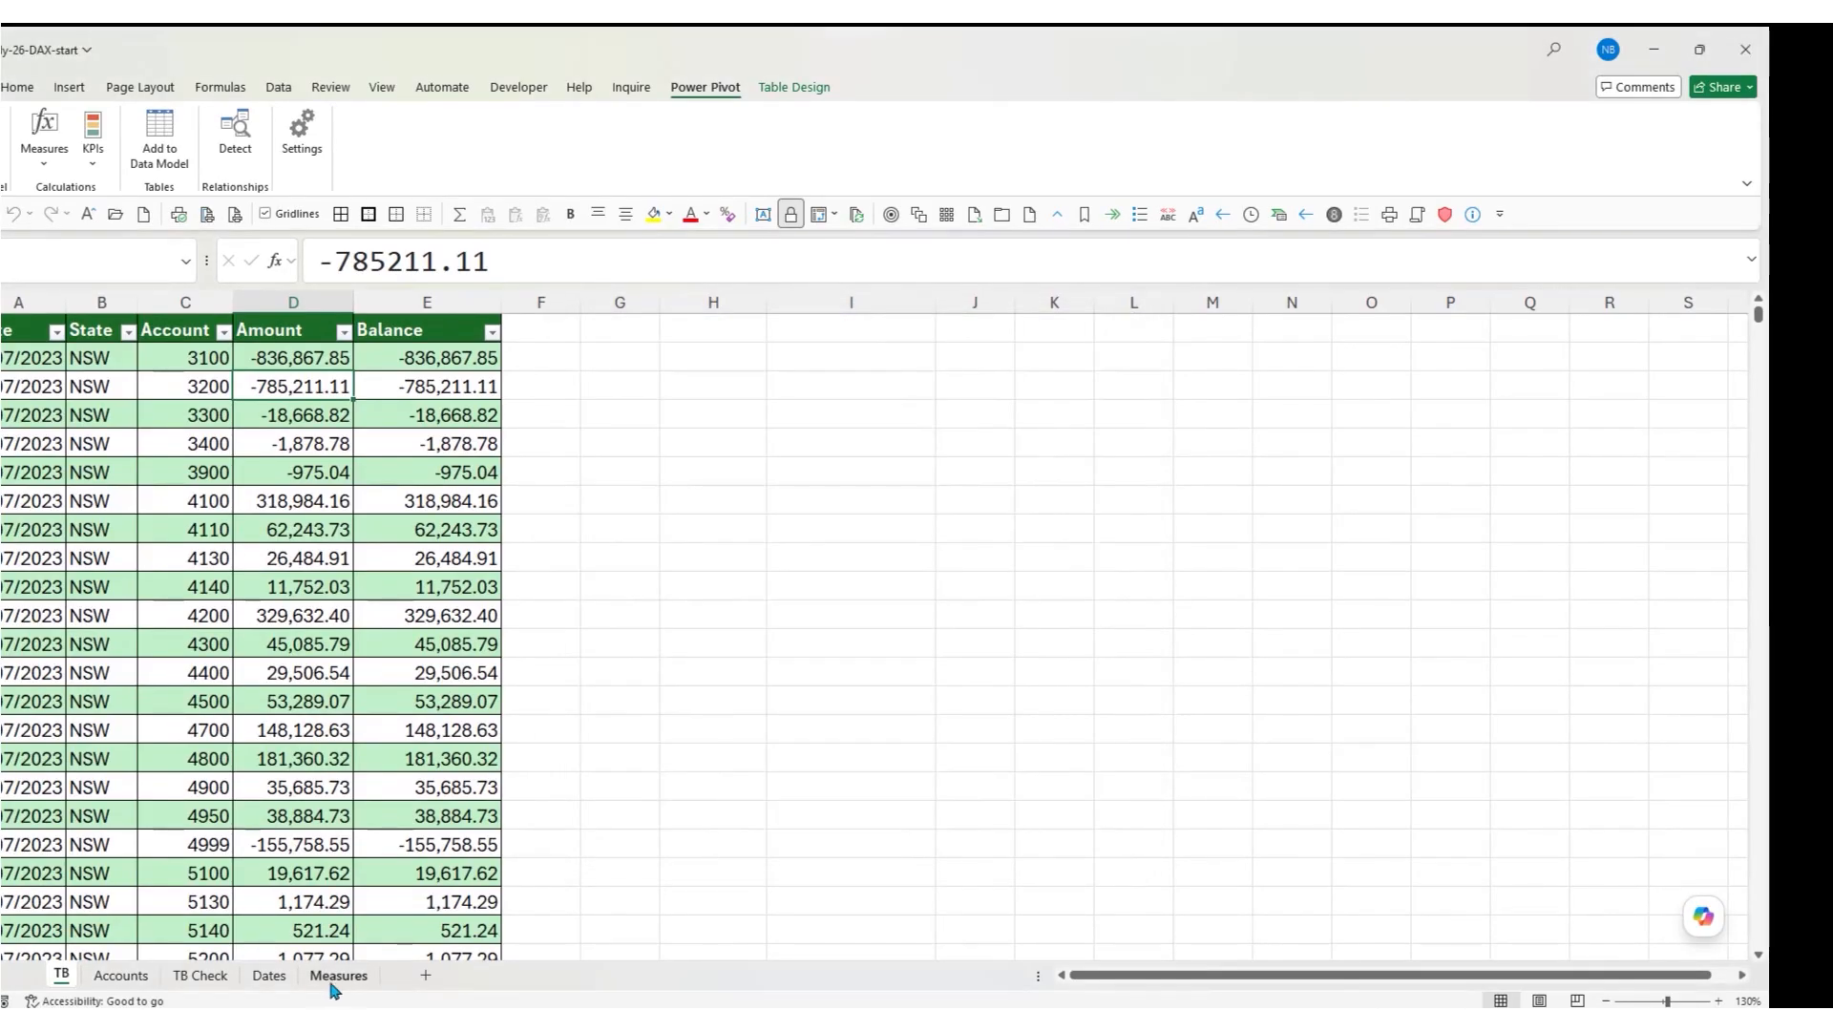
# Add the Revenue measure to the PivotTable on the TB Check sheet
pyautogui.click(201, 975)
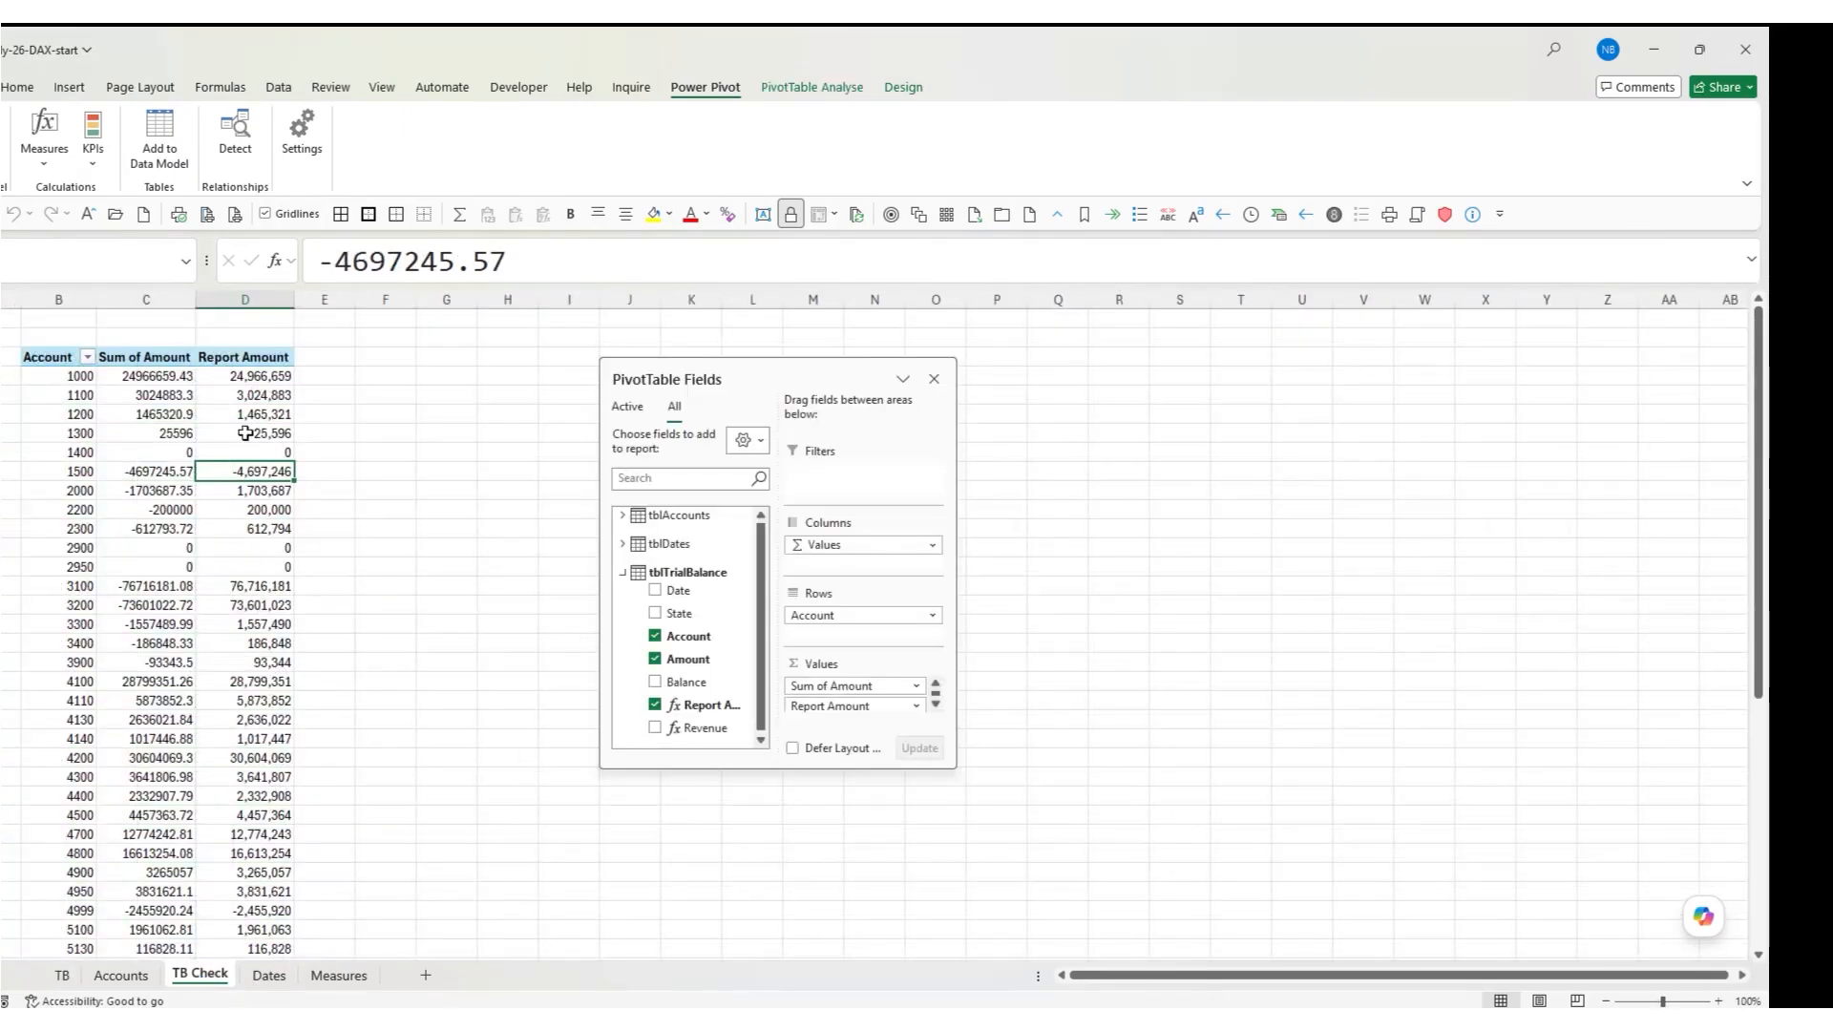
pyautogui.click(248, 378)
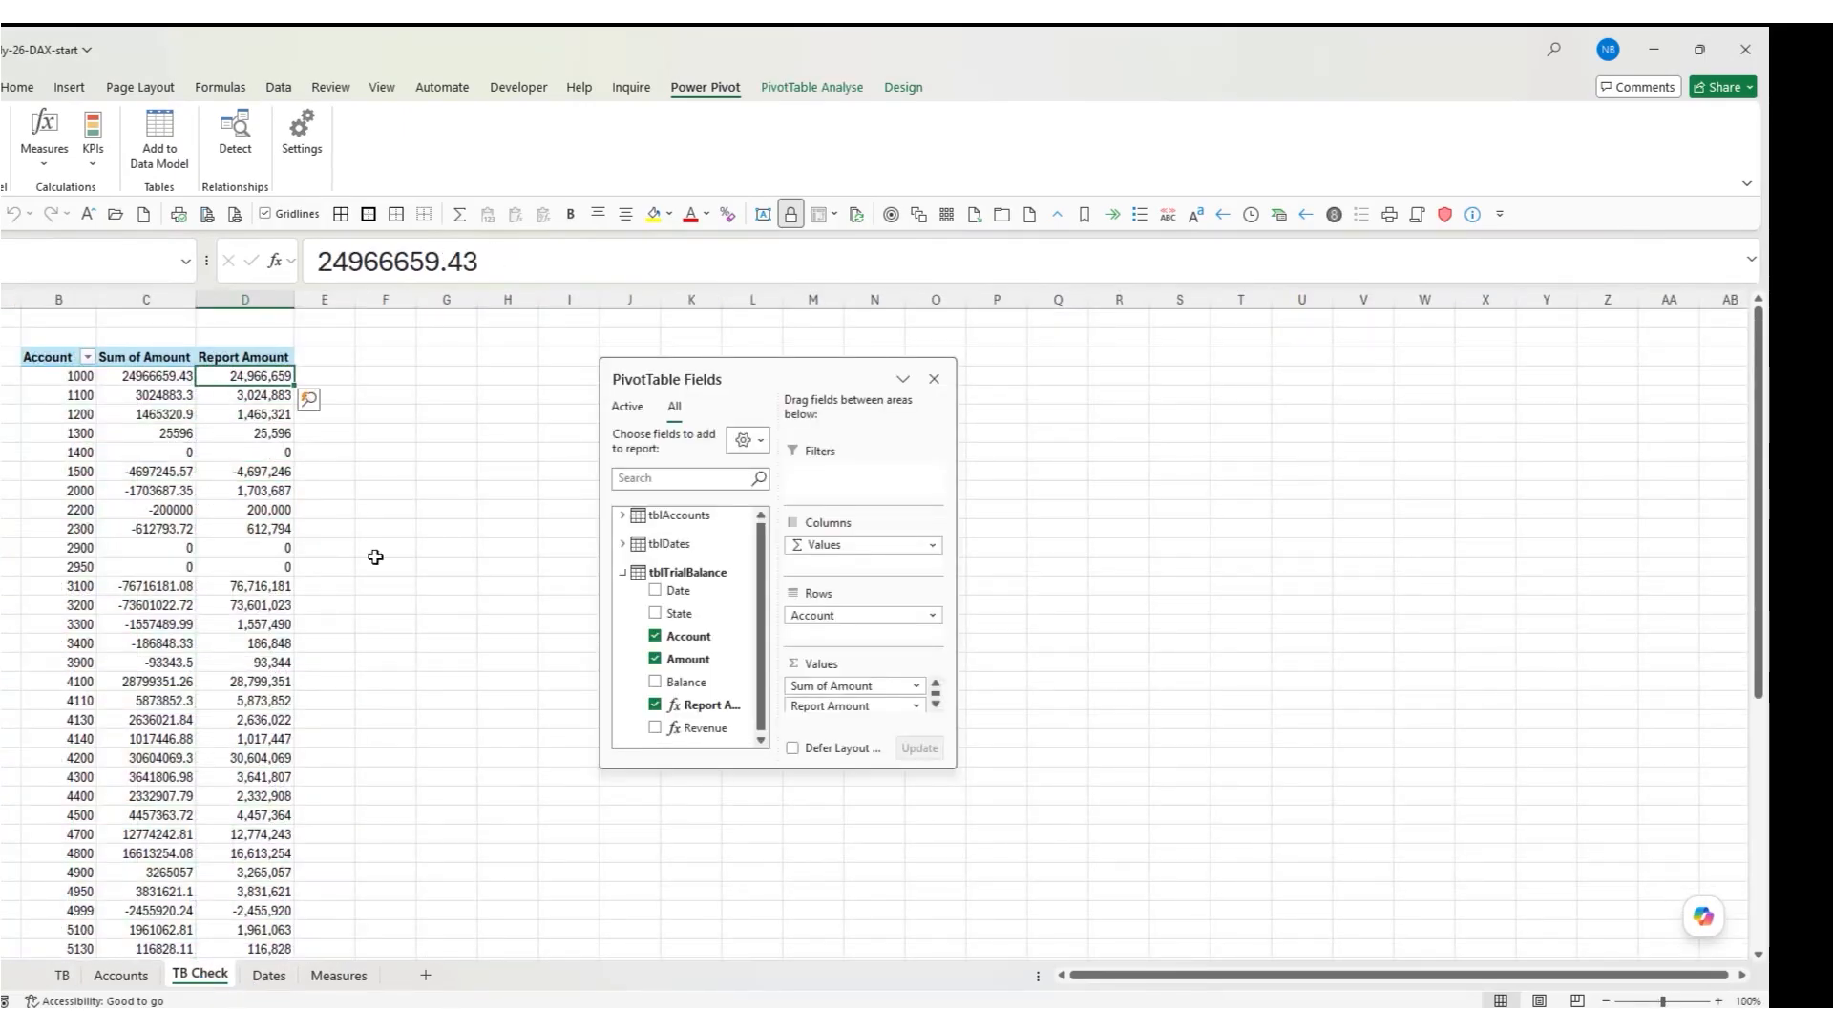
pyautogui.click(655, 729)
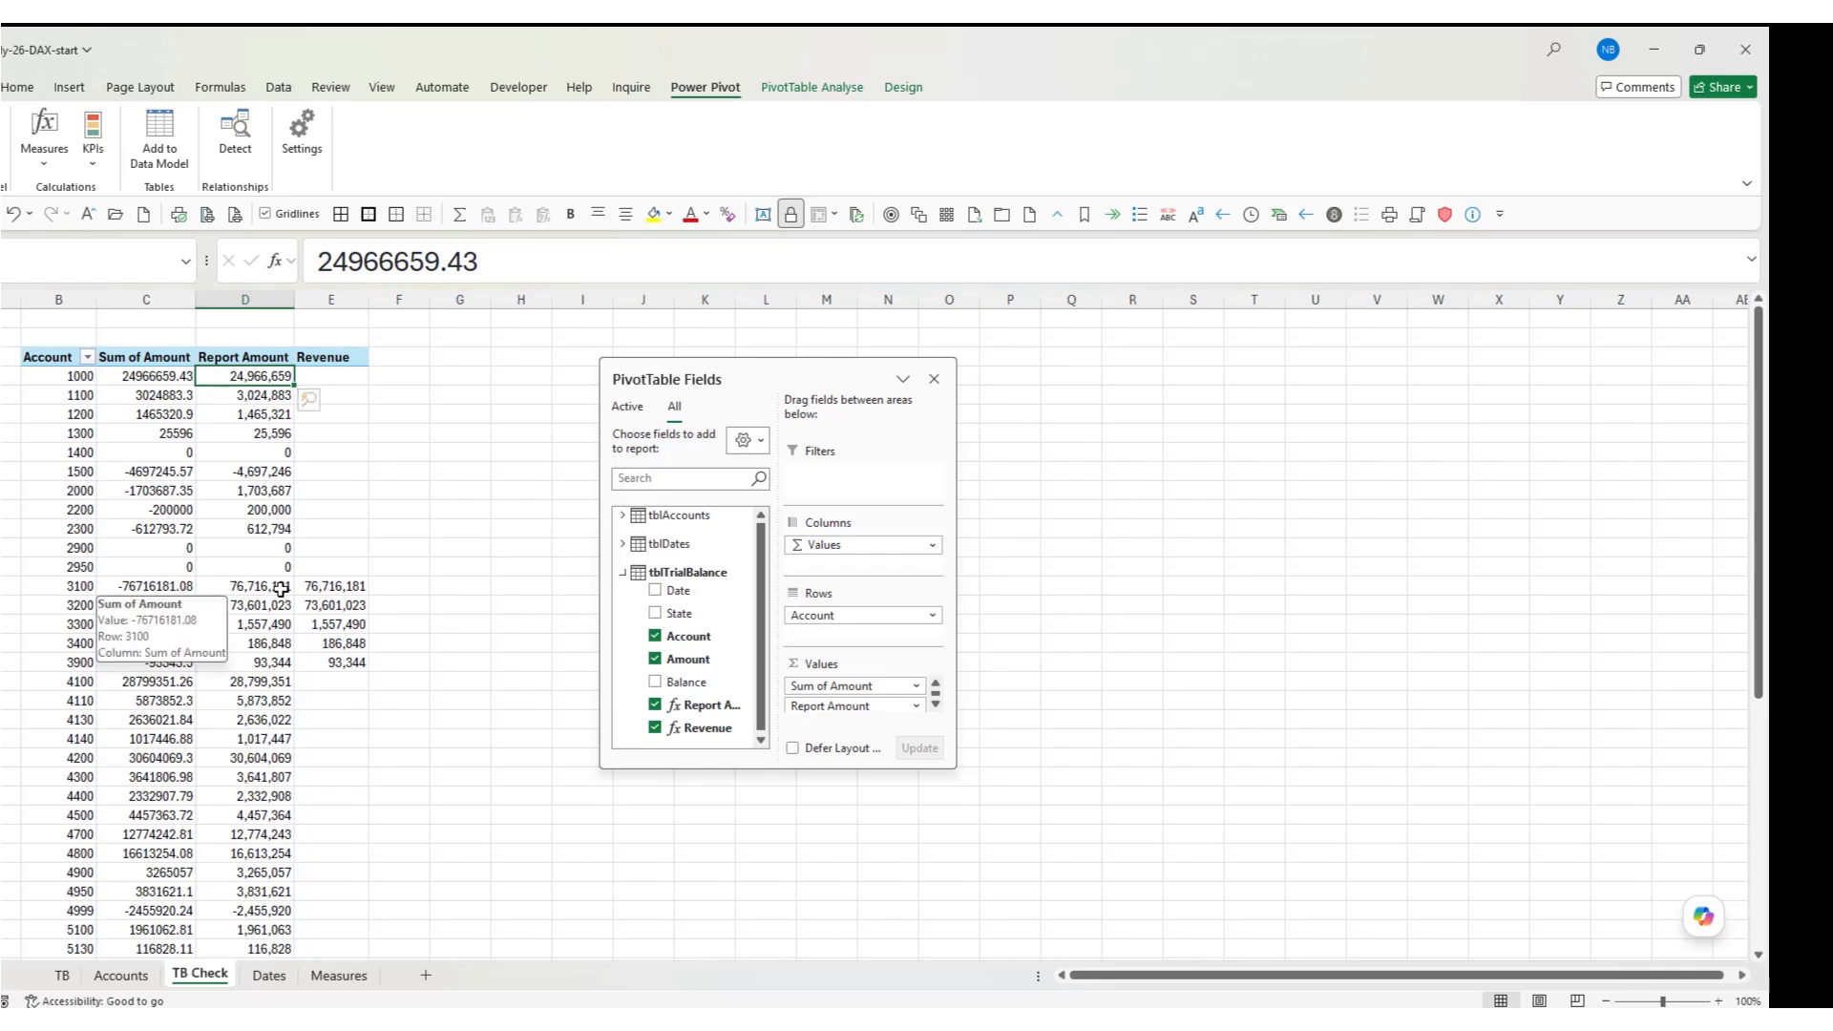
# Compare the Sum of Amount and Revenue values for accounts 3100 to 3900, and examine the Revenue grand total
pyautogui.moveTo(152, 585); pyautogui.dragTo(179, 657)
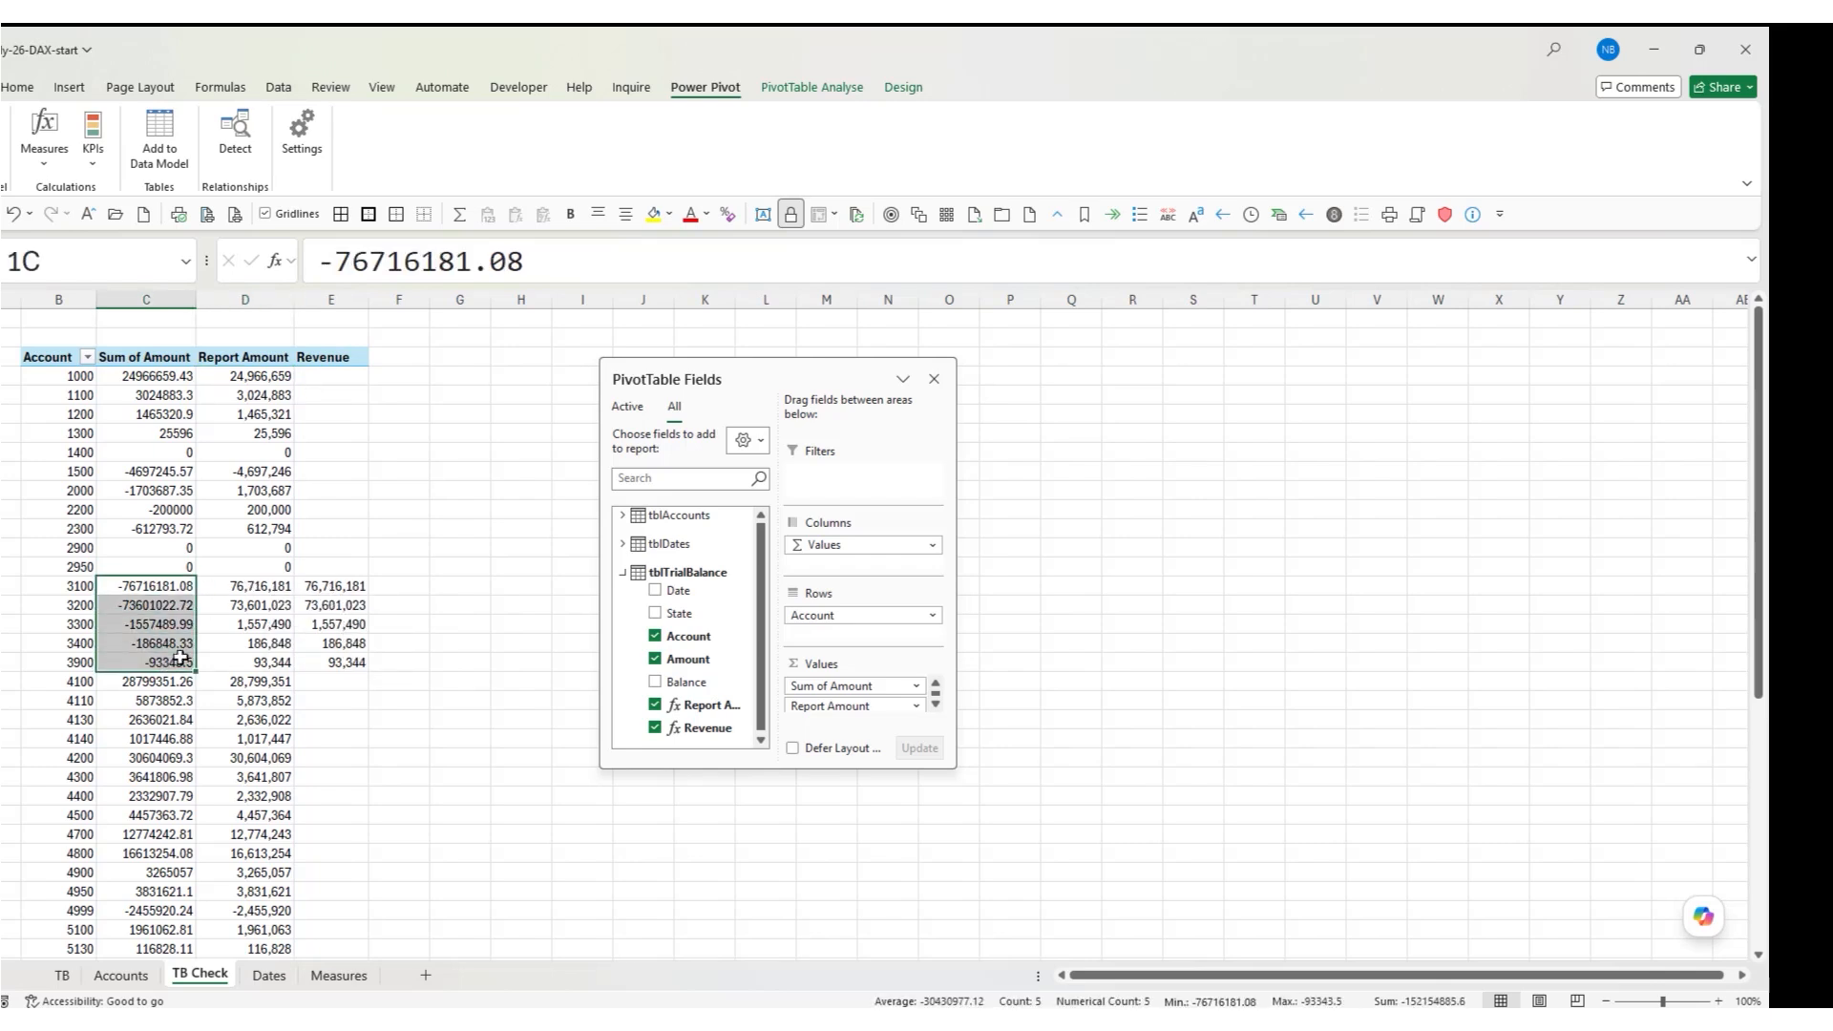
pyautogui.moveTo(333, 585); pyautogui.dragTo(336, 663)
pyautogui.scroll(-3, 443, 633)
pyautogui.scroll(-6, 443, 633)
pyautogui.click(331, 814)
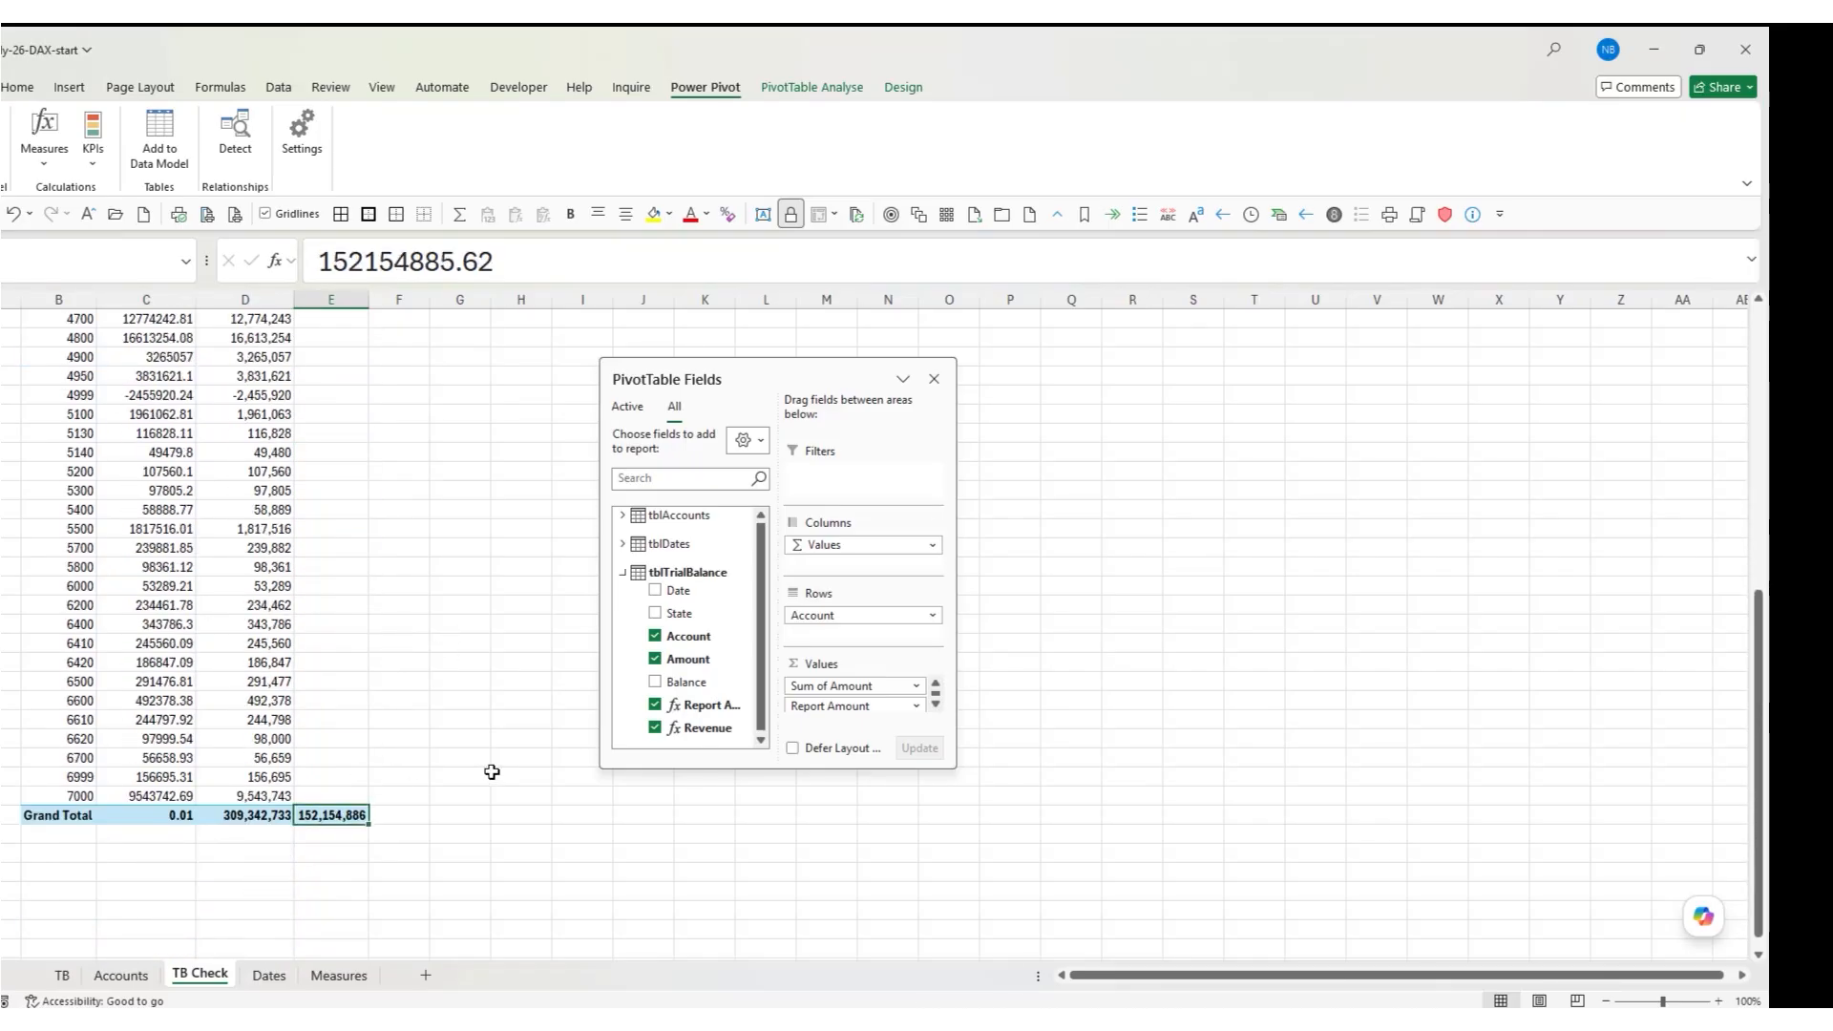
pyautogui.scroll(9, 470, 750)
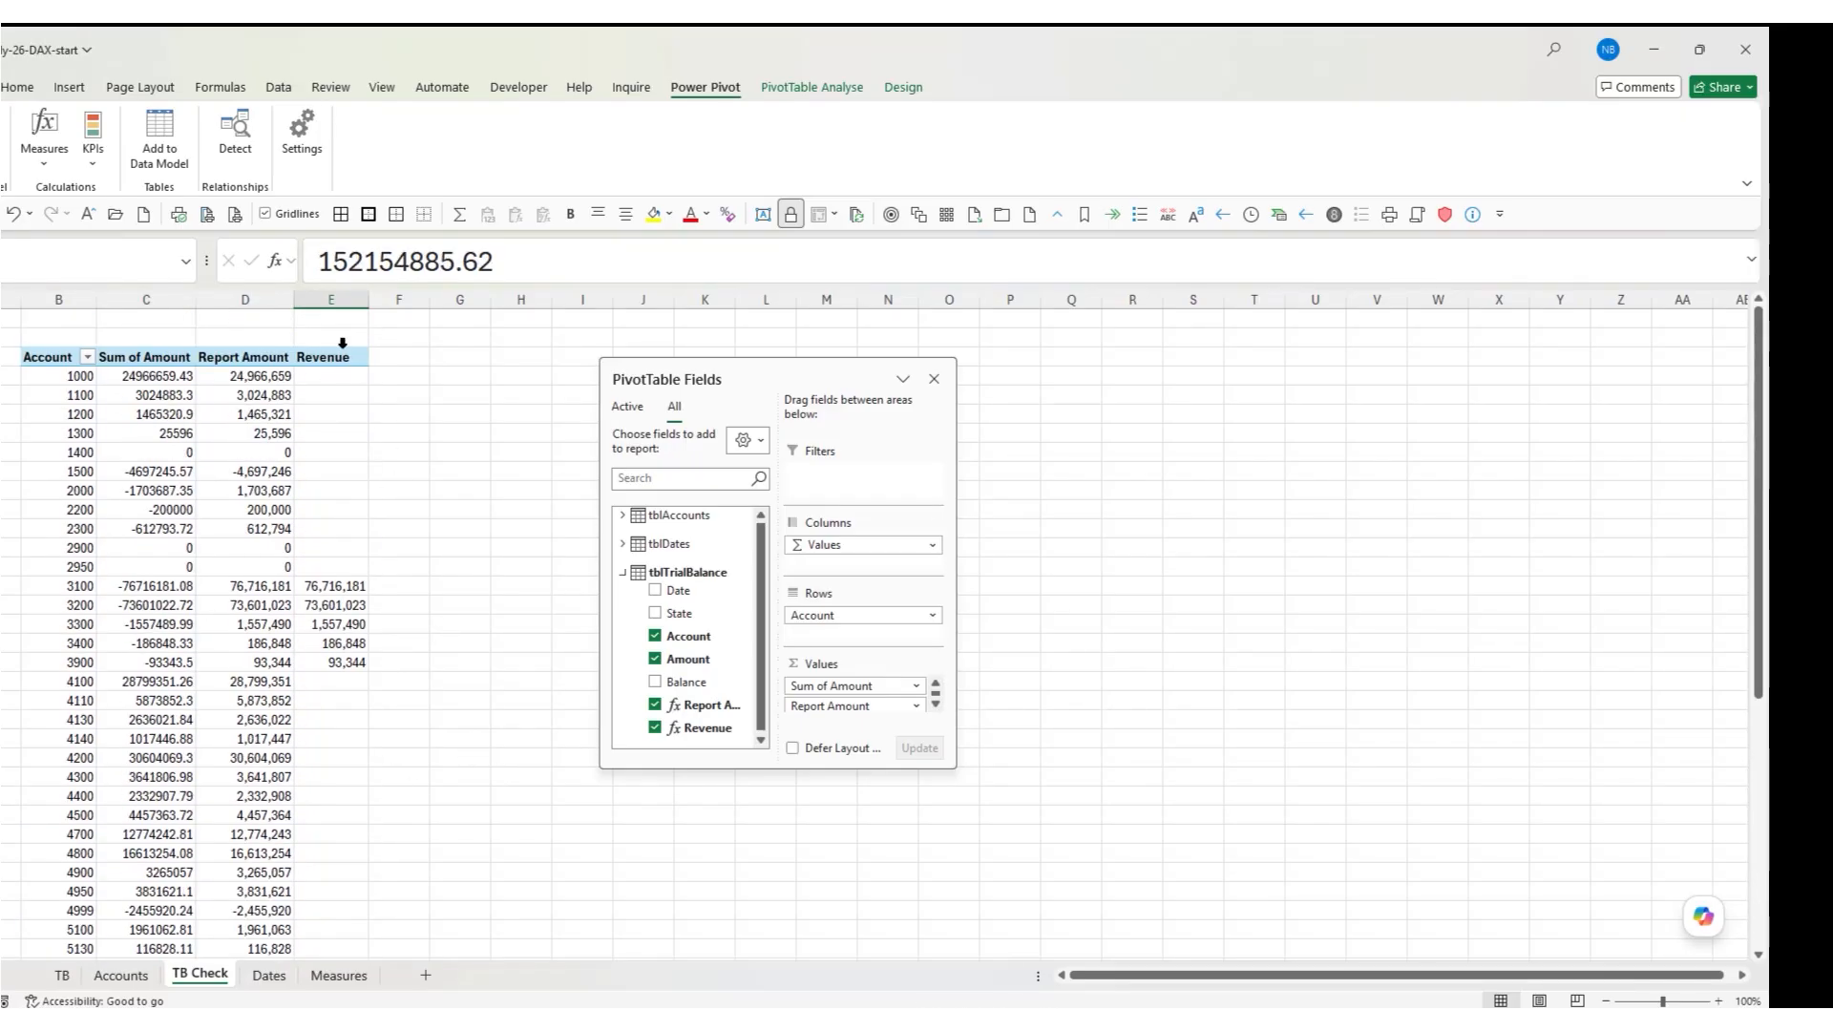
pyautogui.click(344, 357)
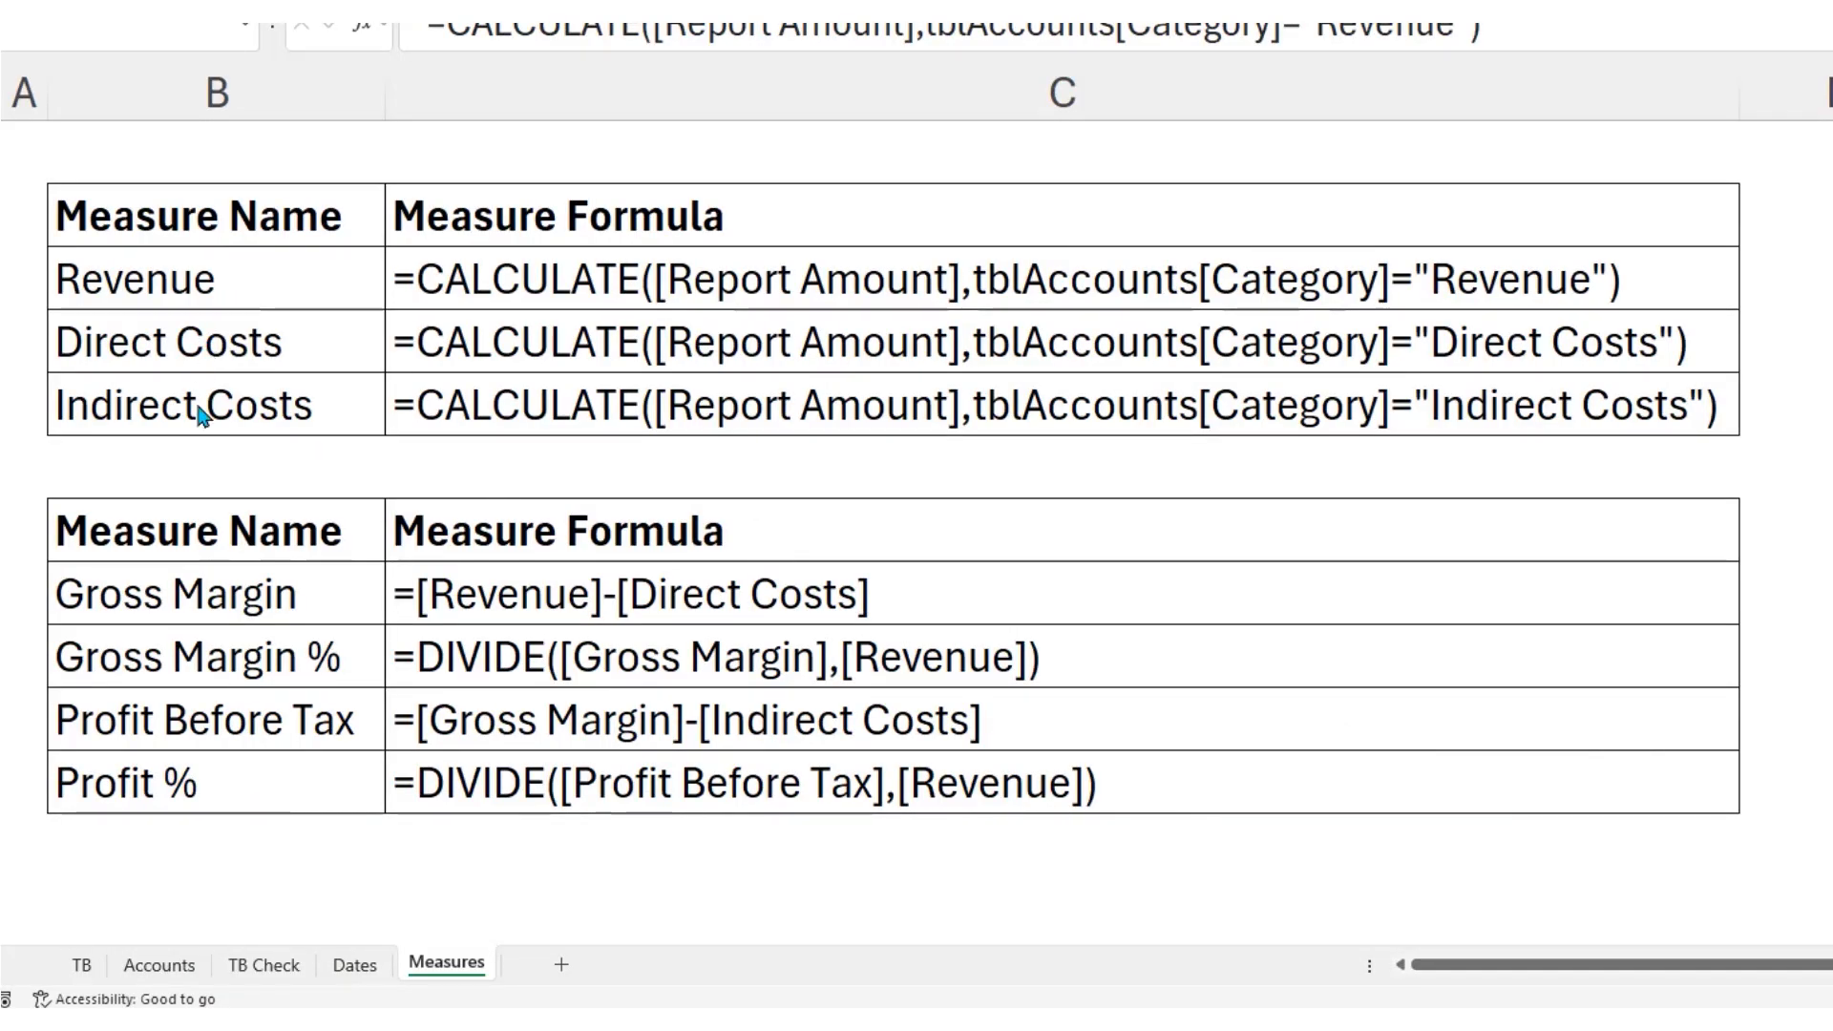
# From the Measures sheet, start a new measure on the tblTrialBalance table and name it Gross Margin
pyautogui.click(1061, 279)
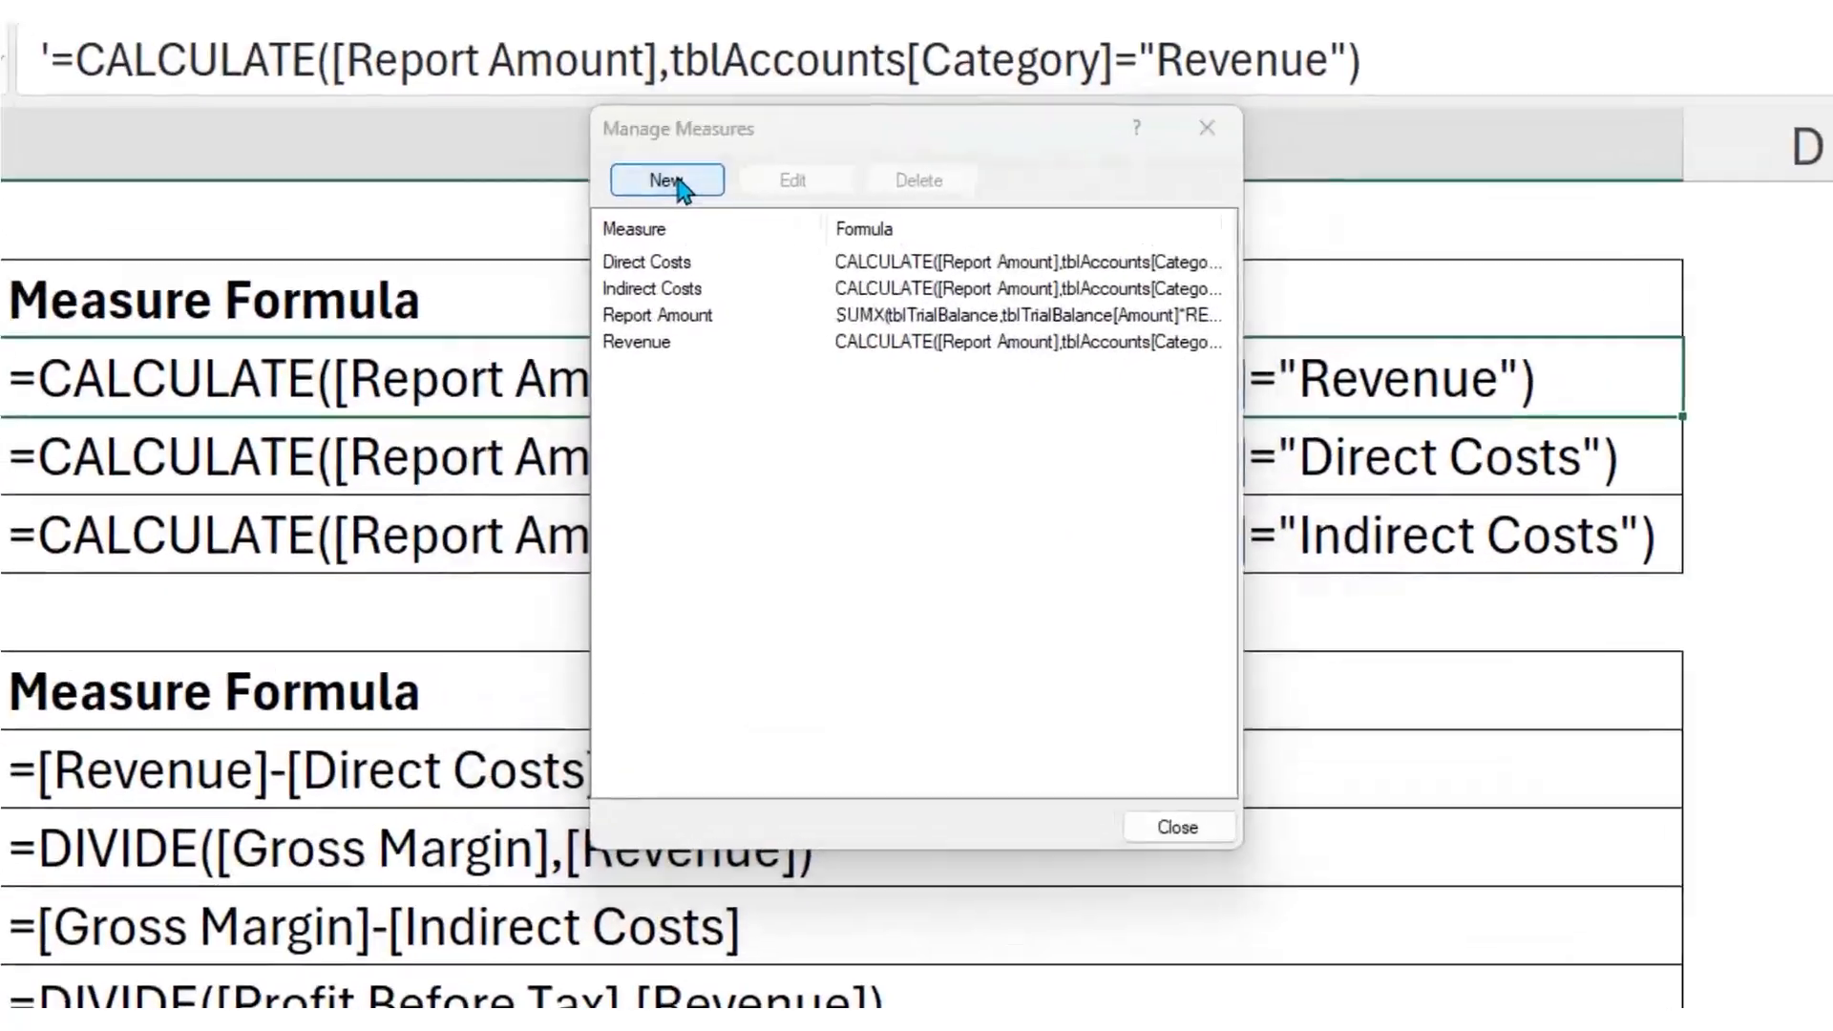
pyautogui.click(768, 332)
pyautogui.write('Gross Margin')
# Enter the Gross Margin formula =[Revenue]-[Direct Costs] and enlarge the formula text
pyautogui.click(754, 427)
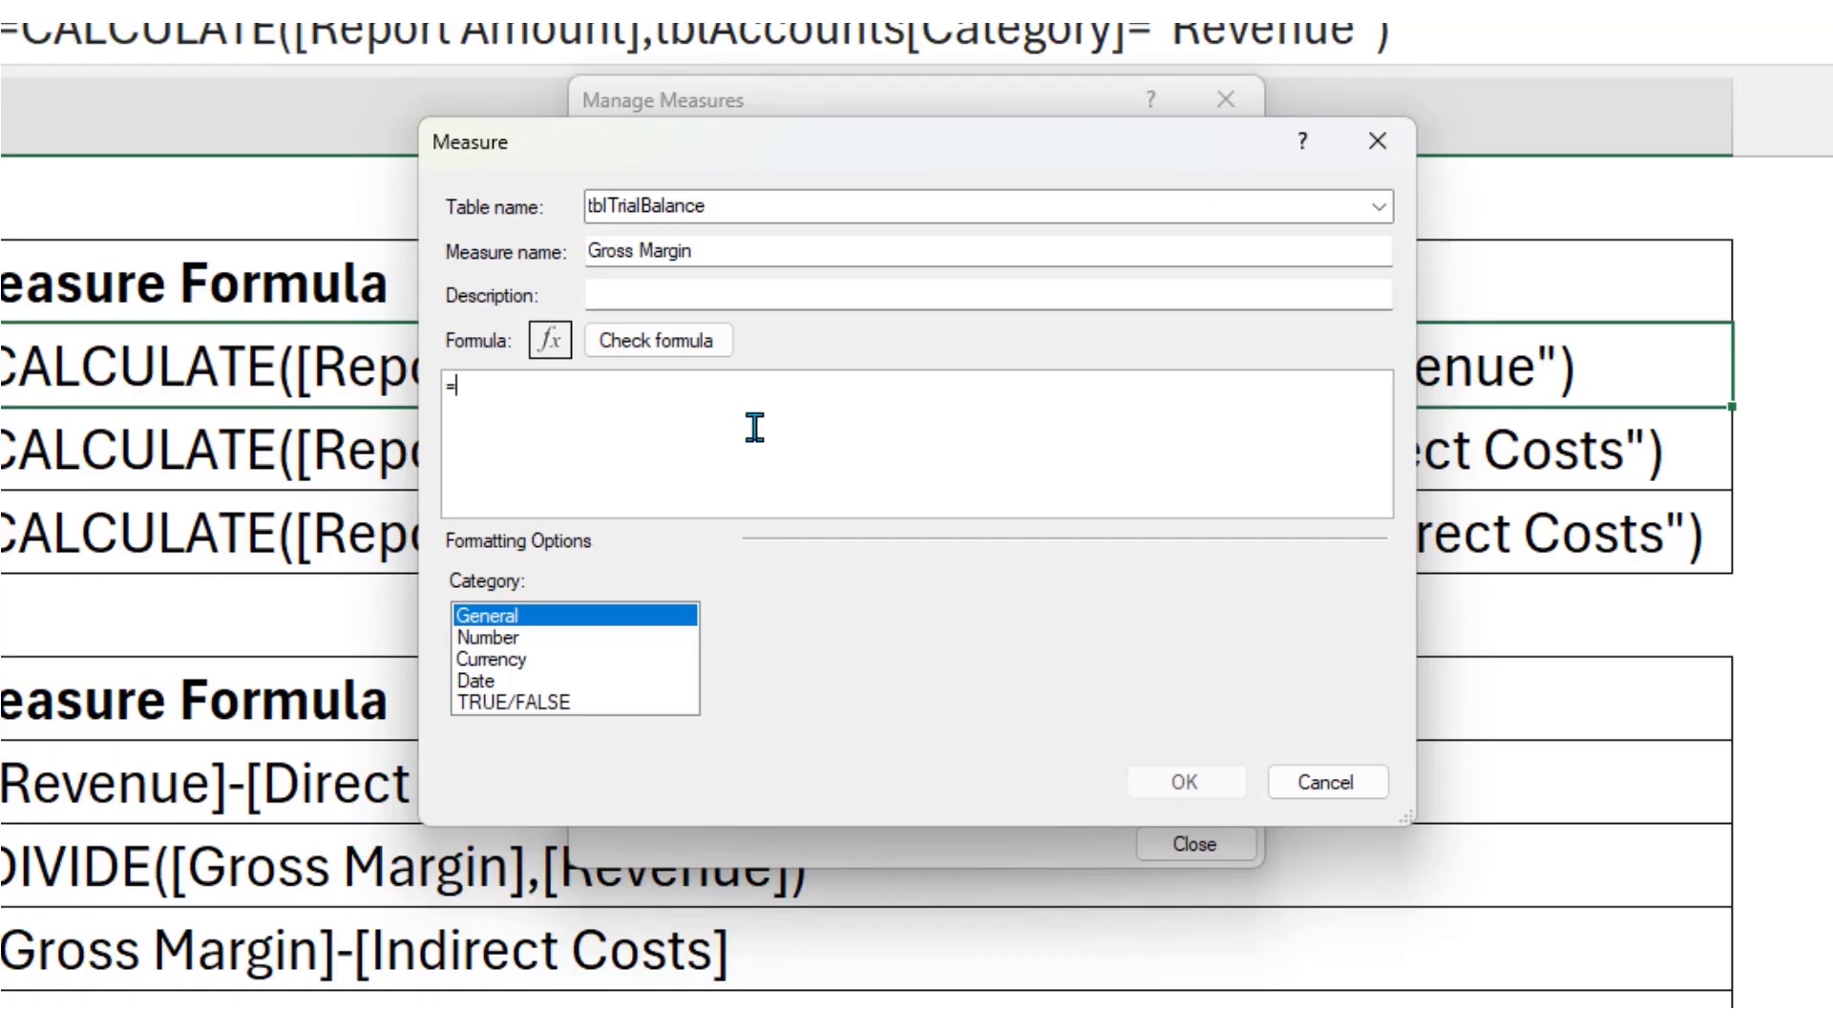
pyautogui.write('rev')
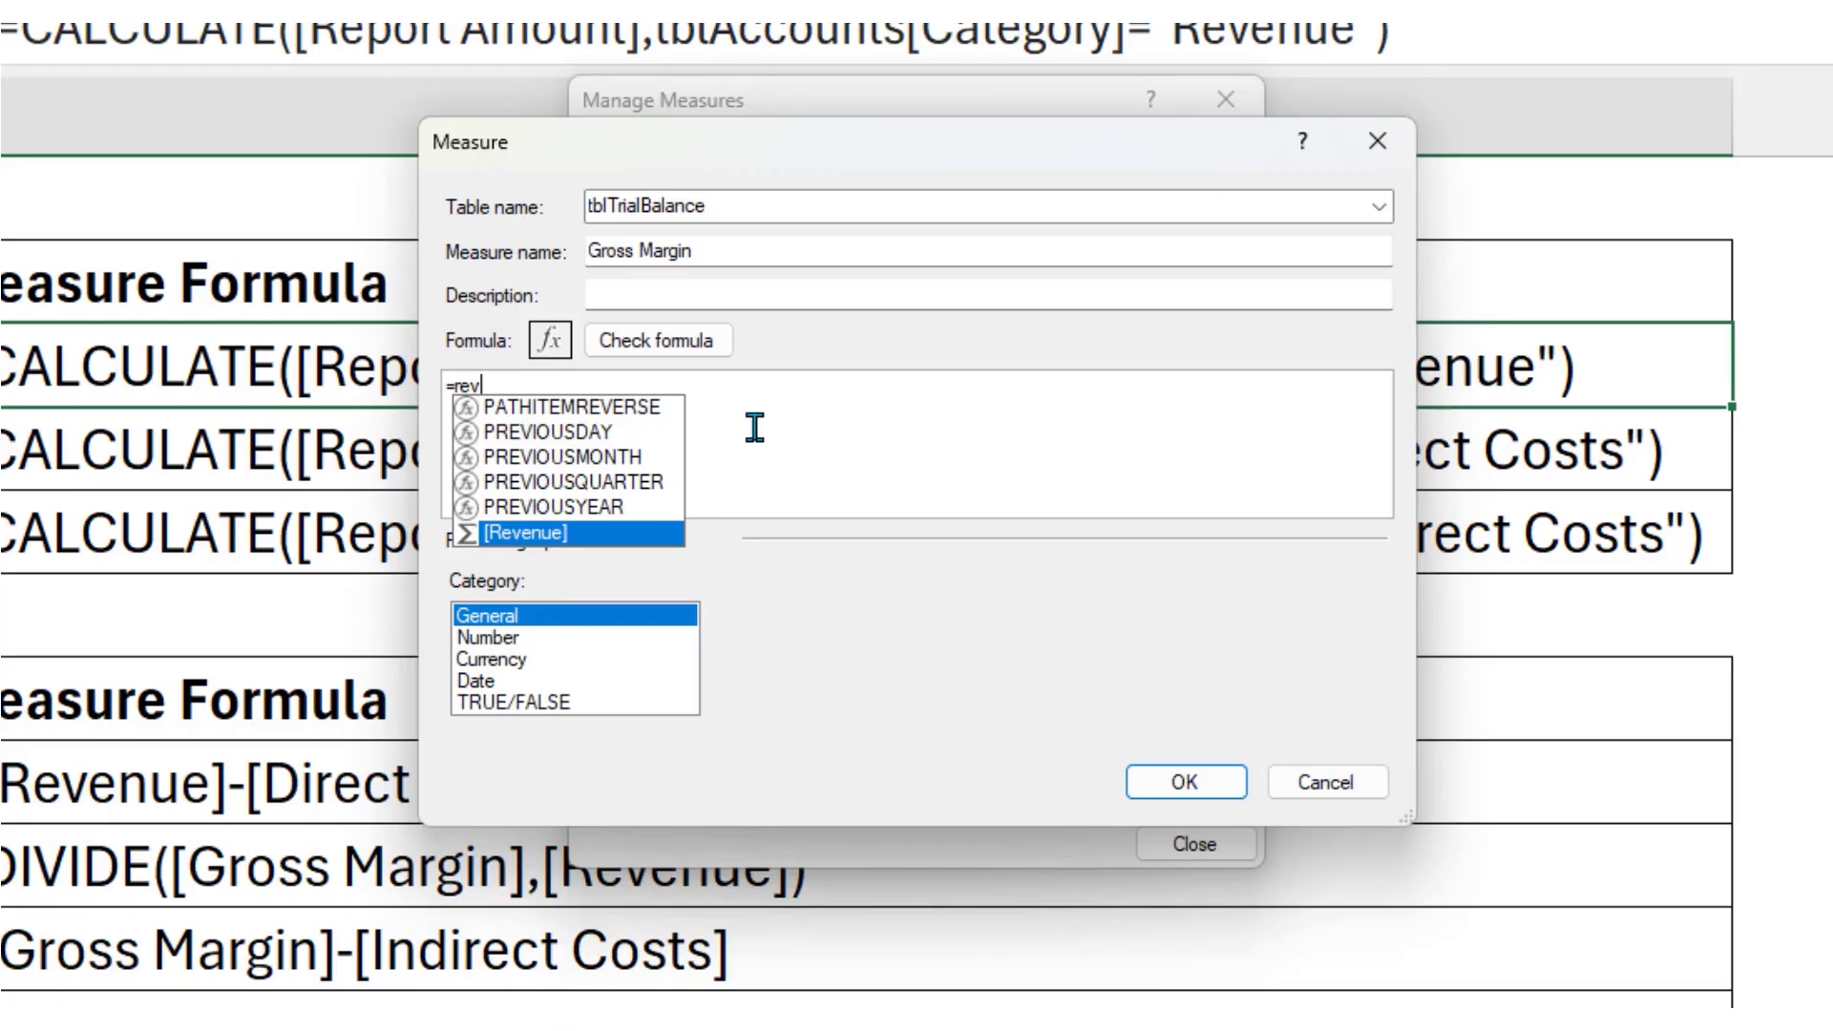
pyautogui.press('Tab')
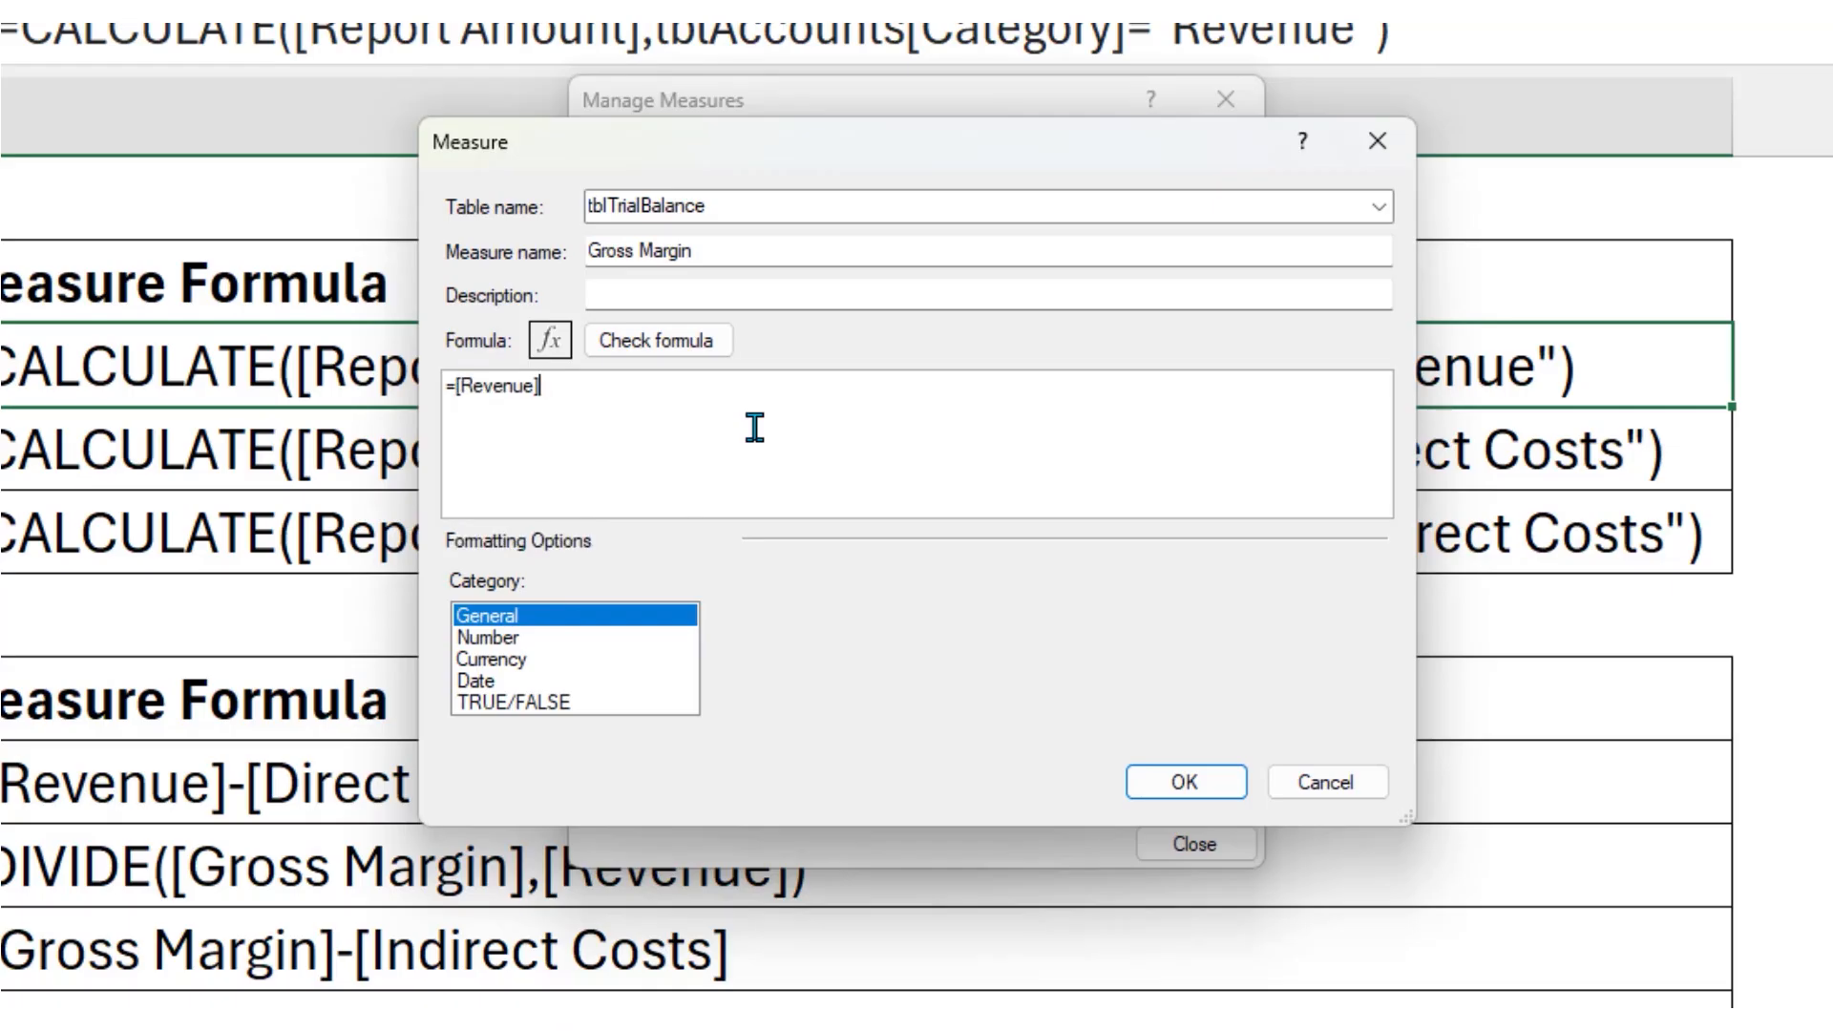
pyautogui.keyDown('ctrl'); pyautogui.scroll(5, 754, 428); pyautogui.keyUp('ctrl')
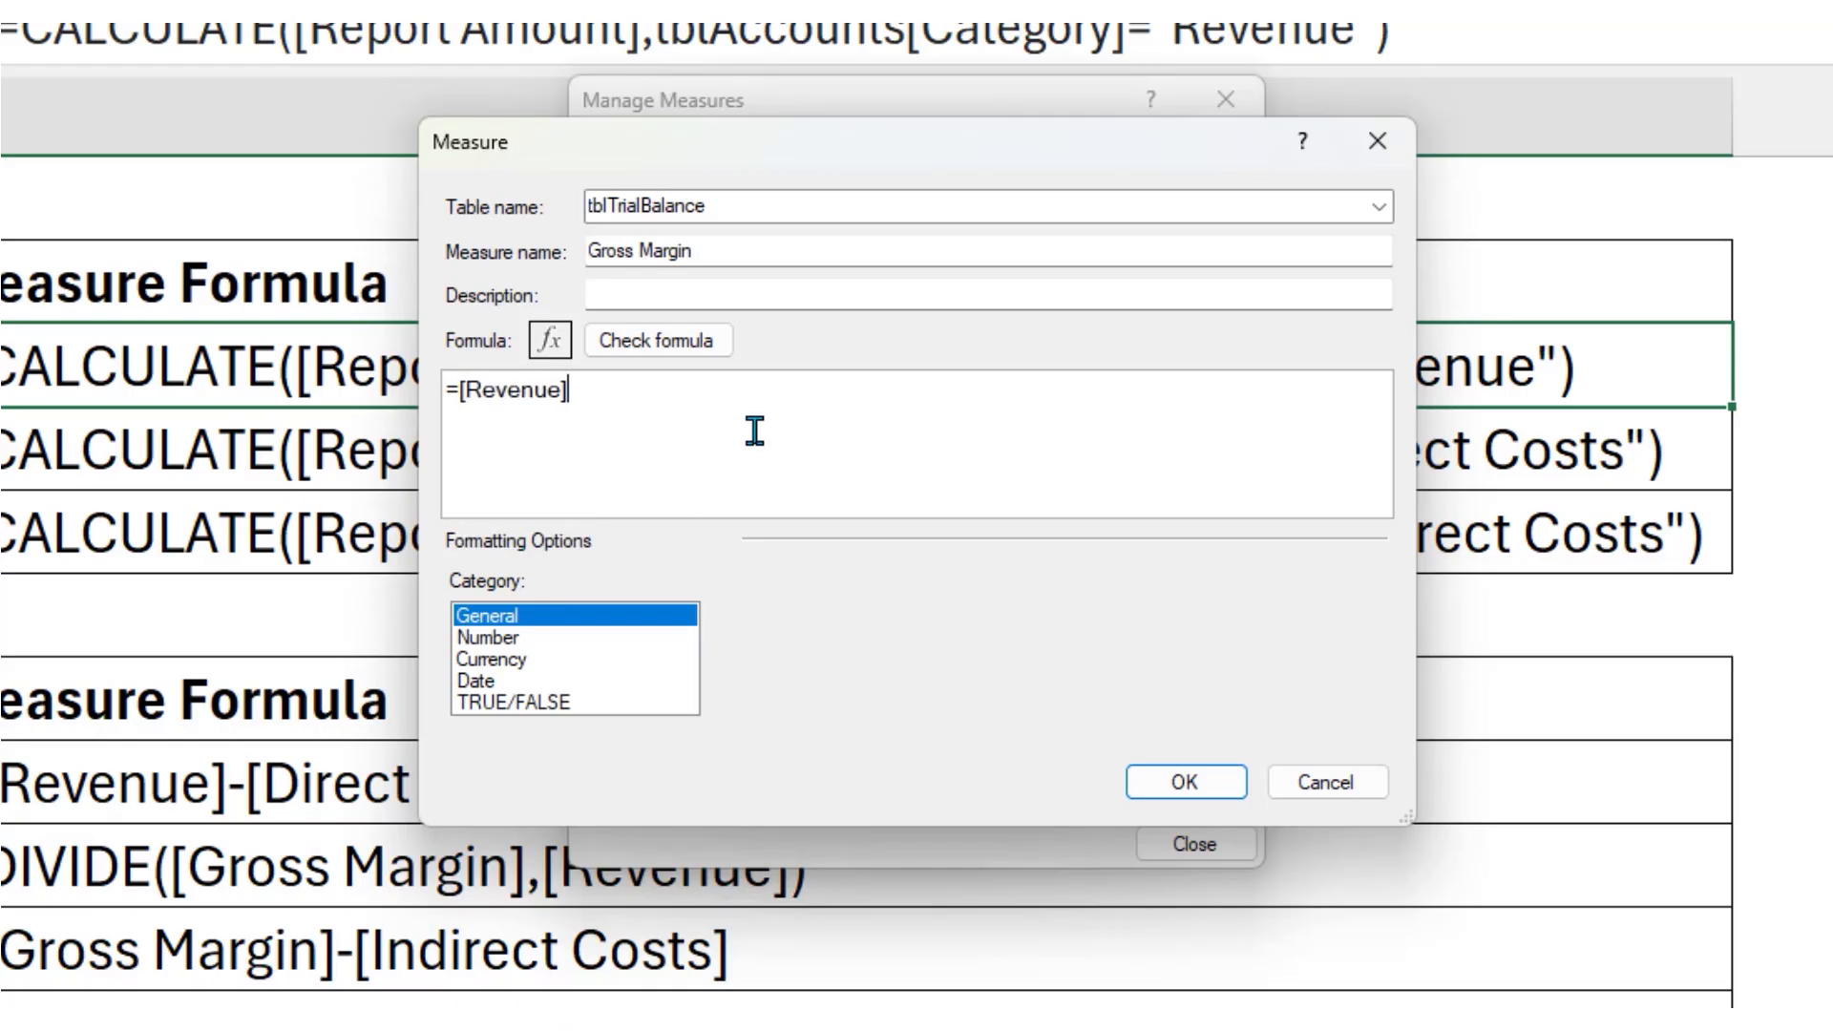
pyautogui.write('-dir')
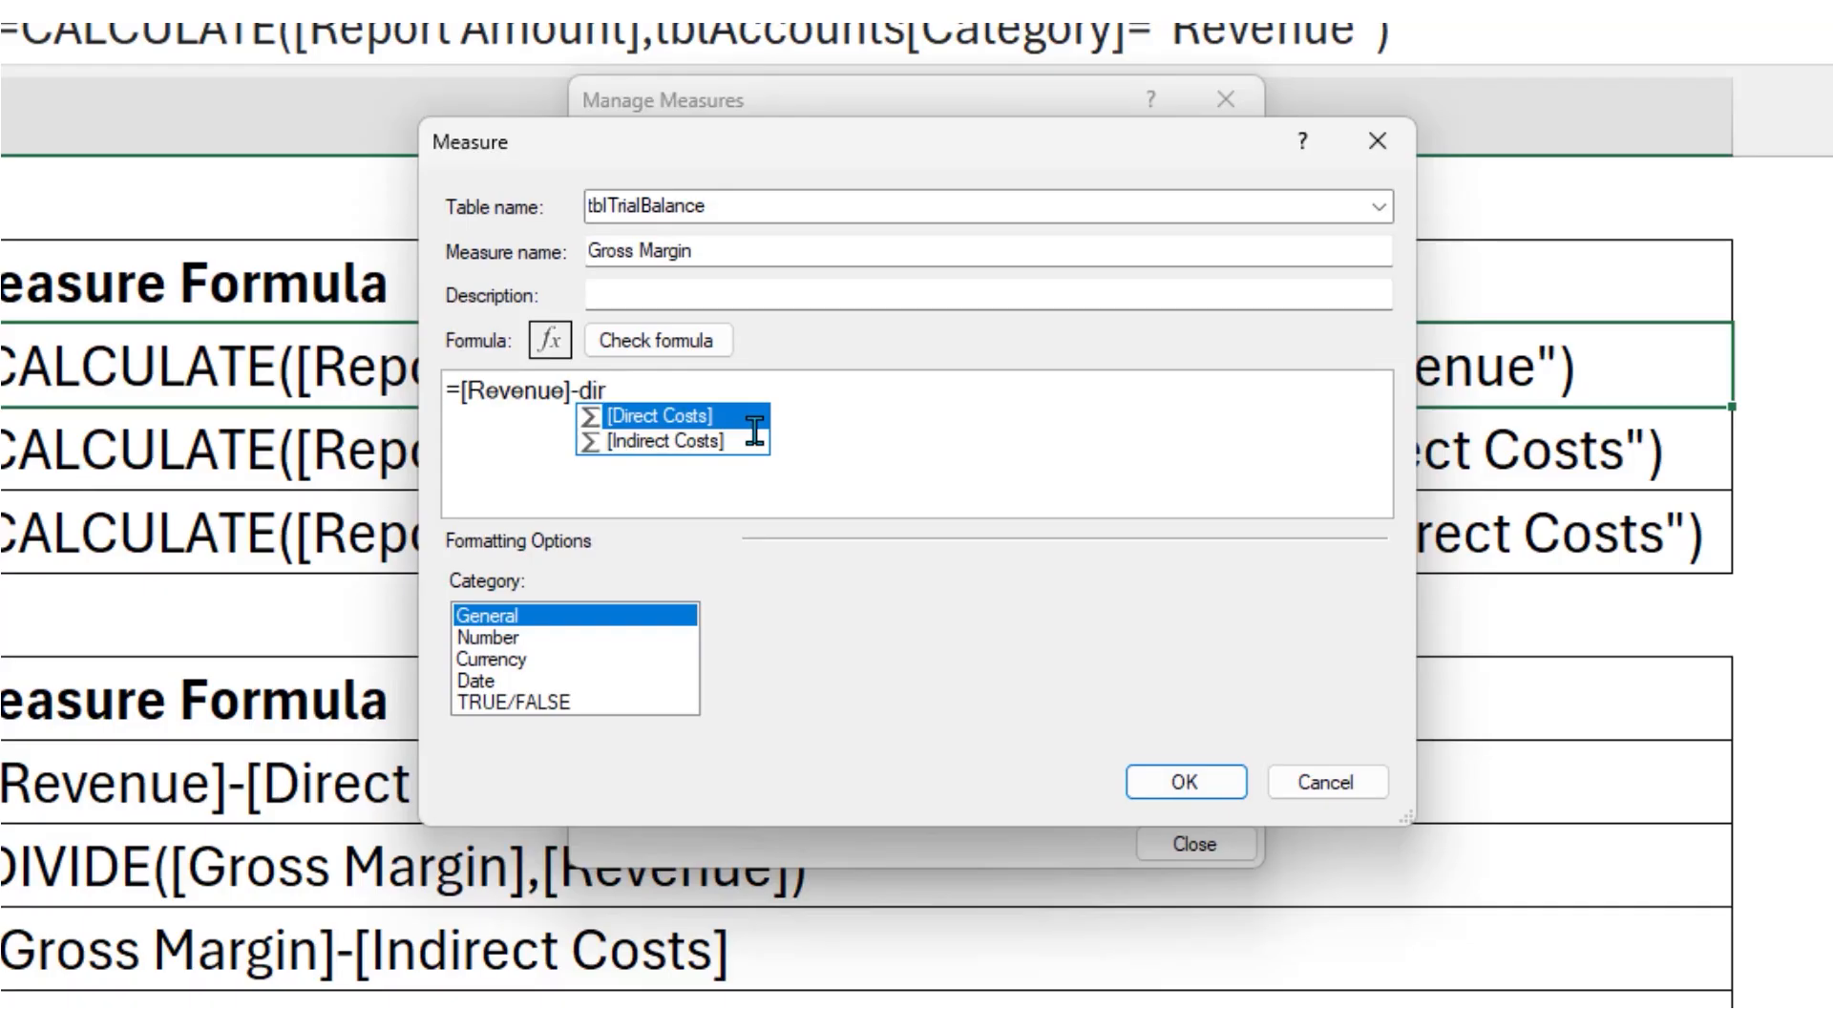
pyautogui.press('Tab')
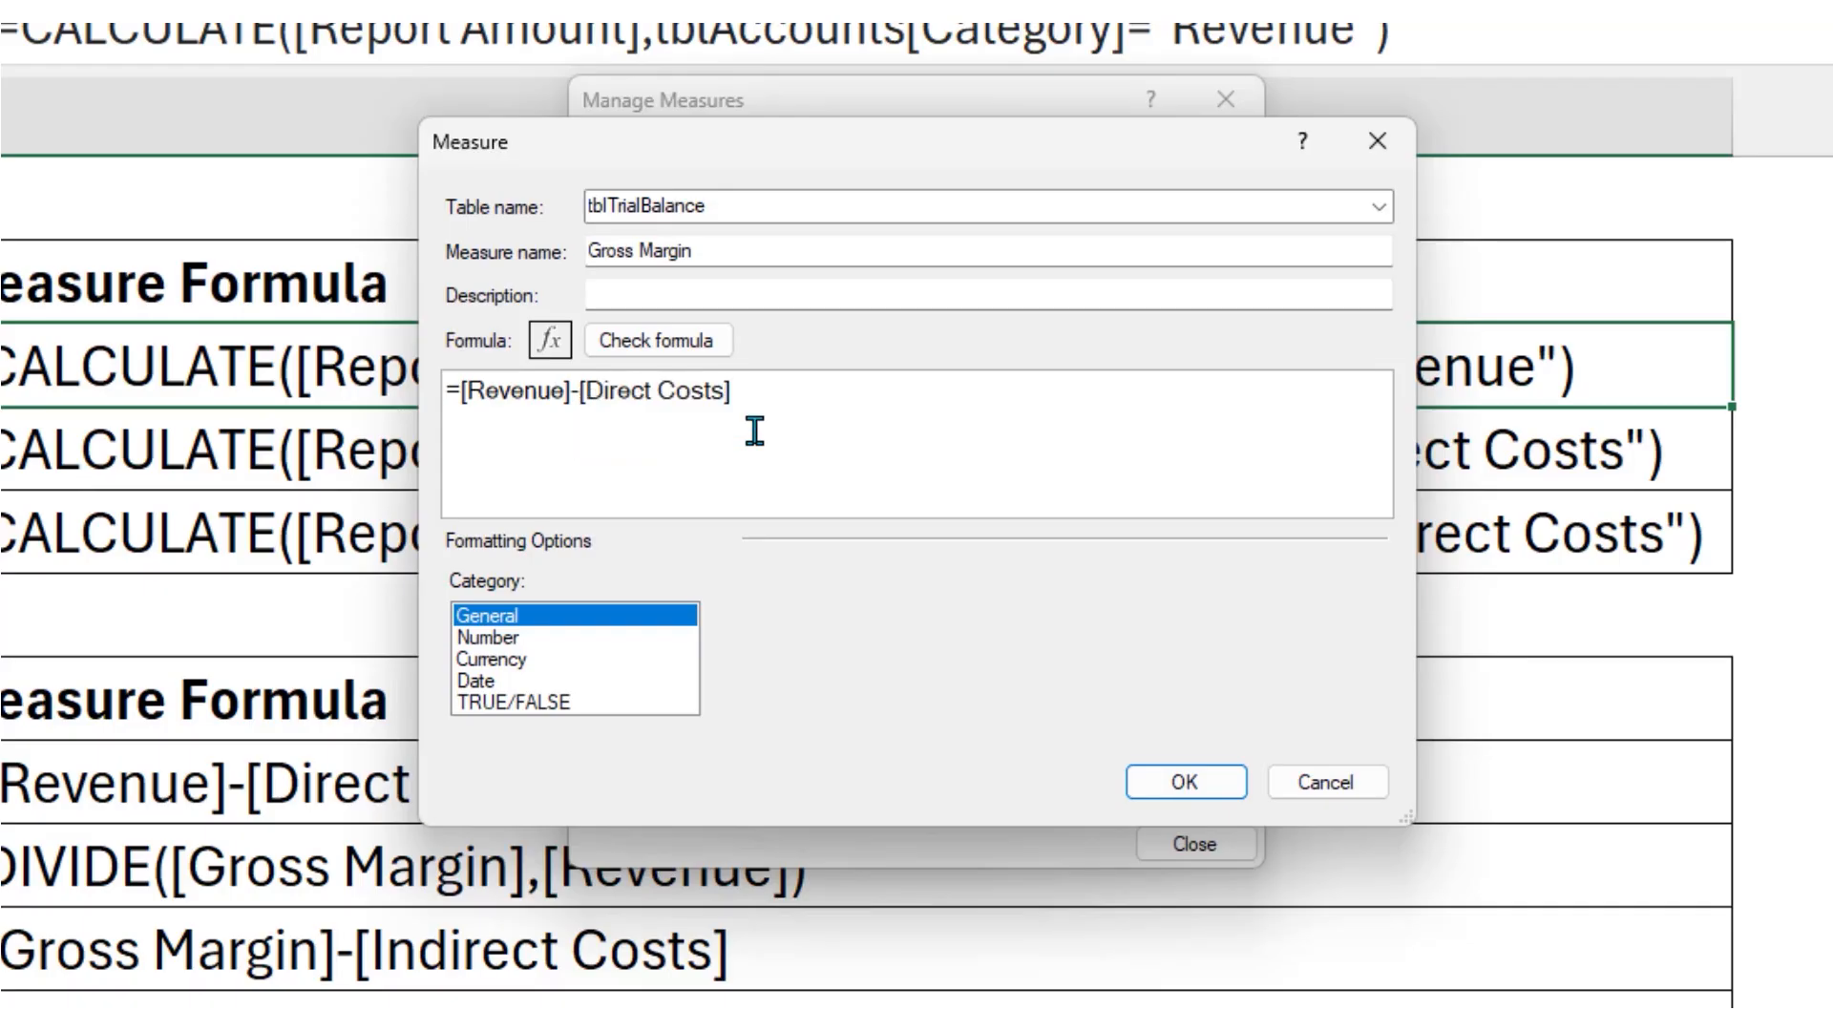
# Format the Gross Margin measure as a whole number with the 1000 separator and save it
pyautogui.click(521, 637)
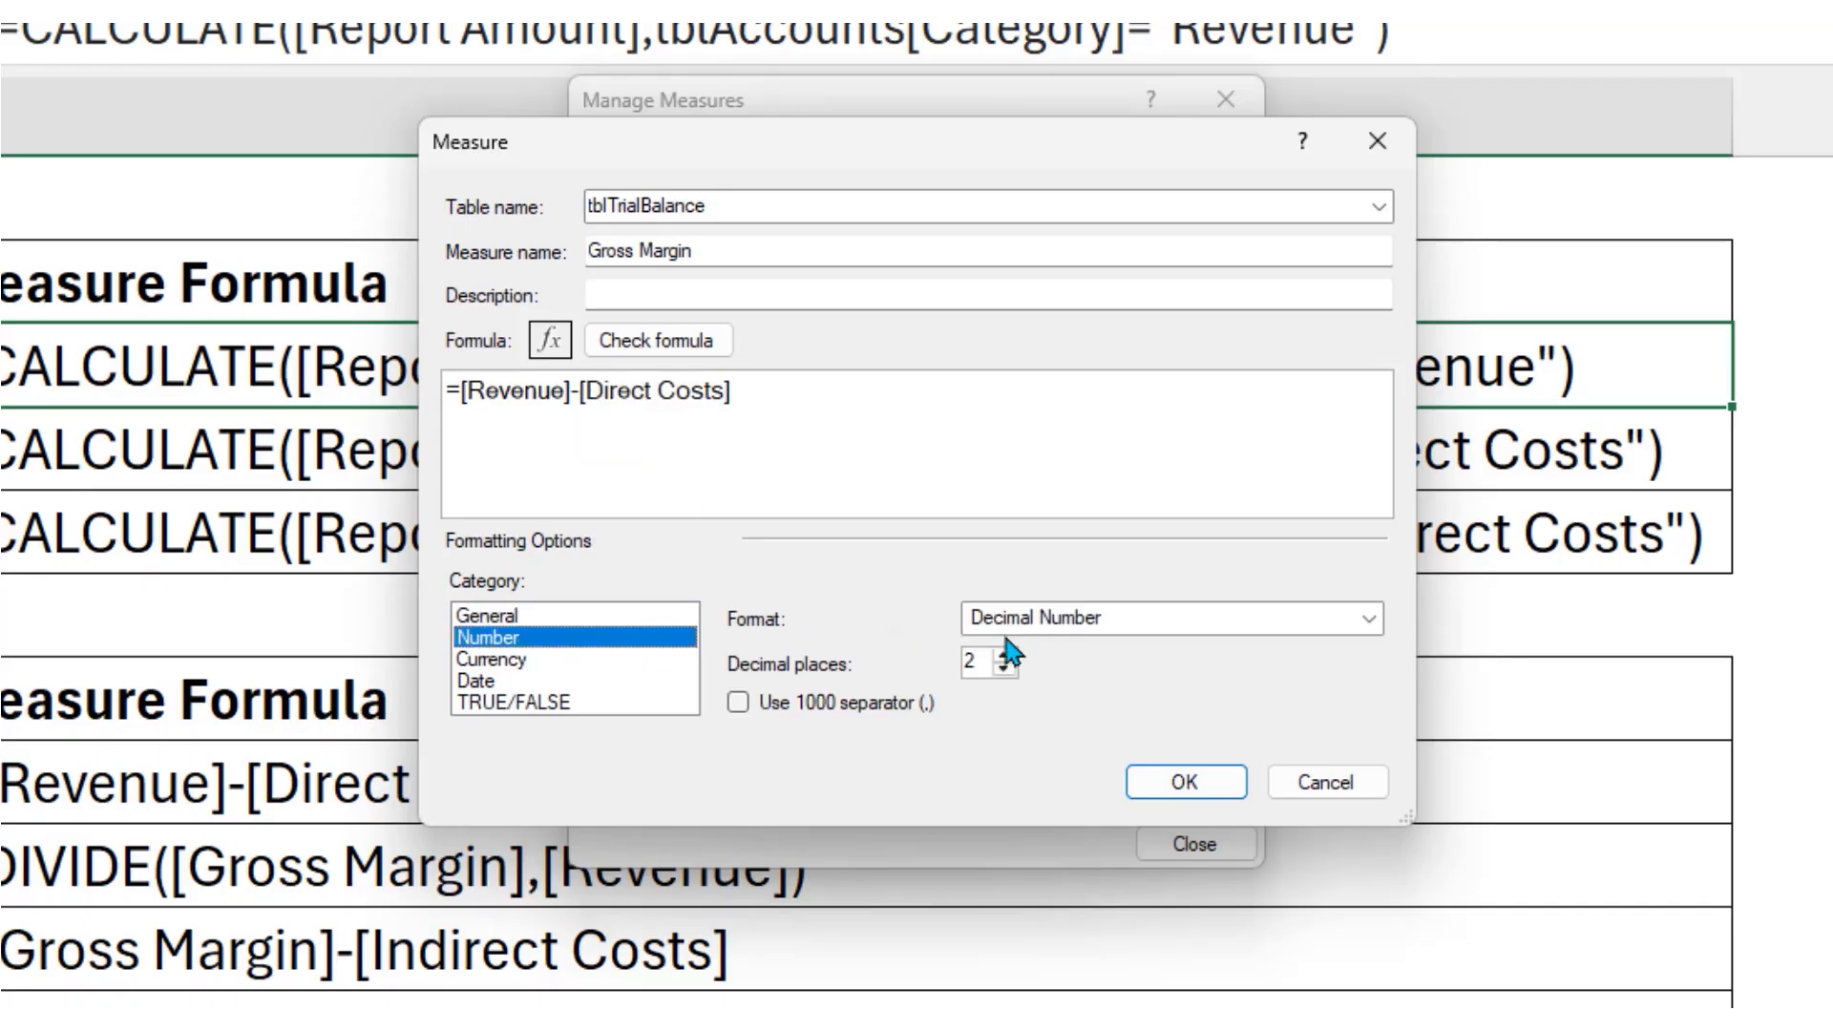
pyautogui.click(1070, 618)
pyautogui.click(1002, 675)
pyautogui.click(737, 703)
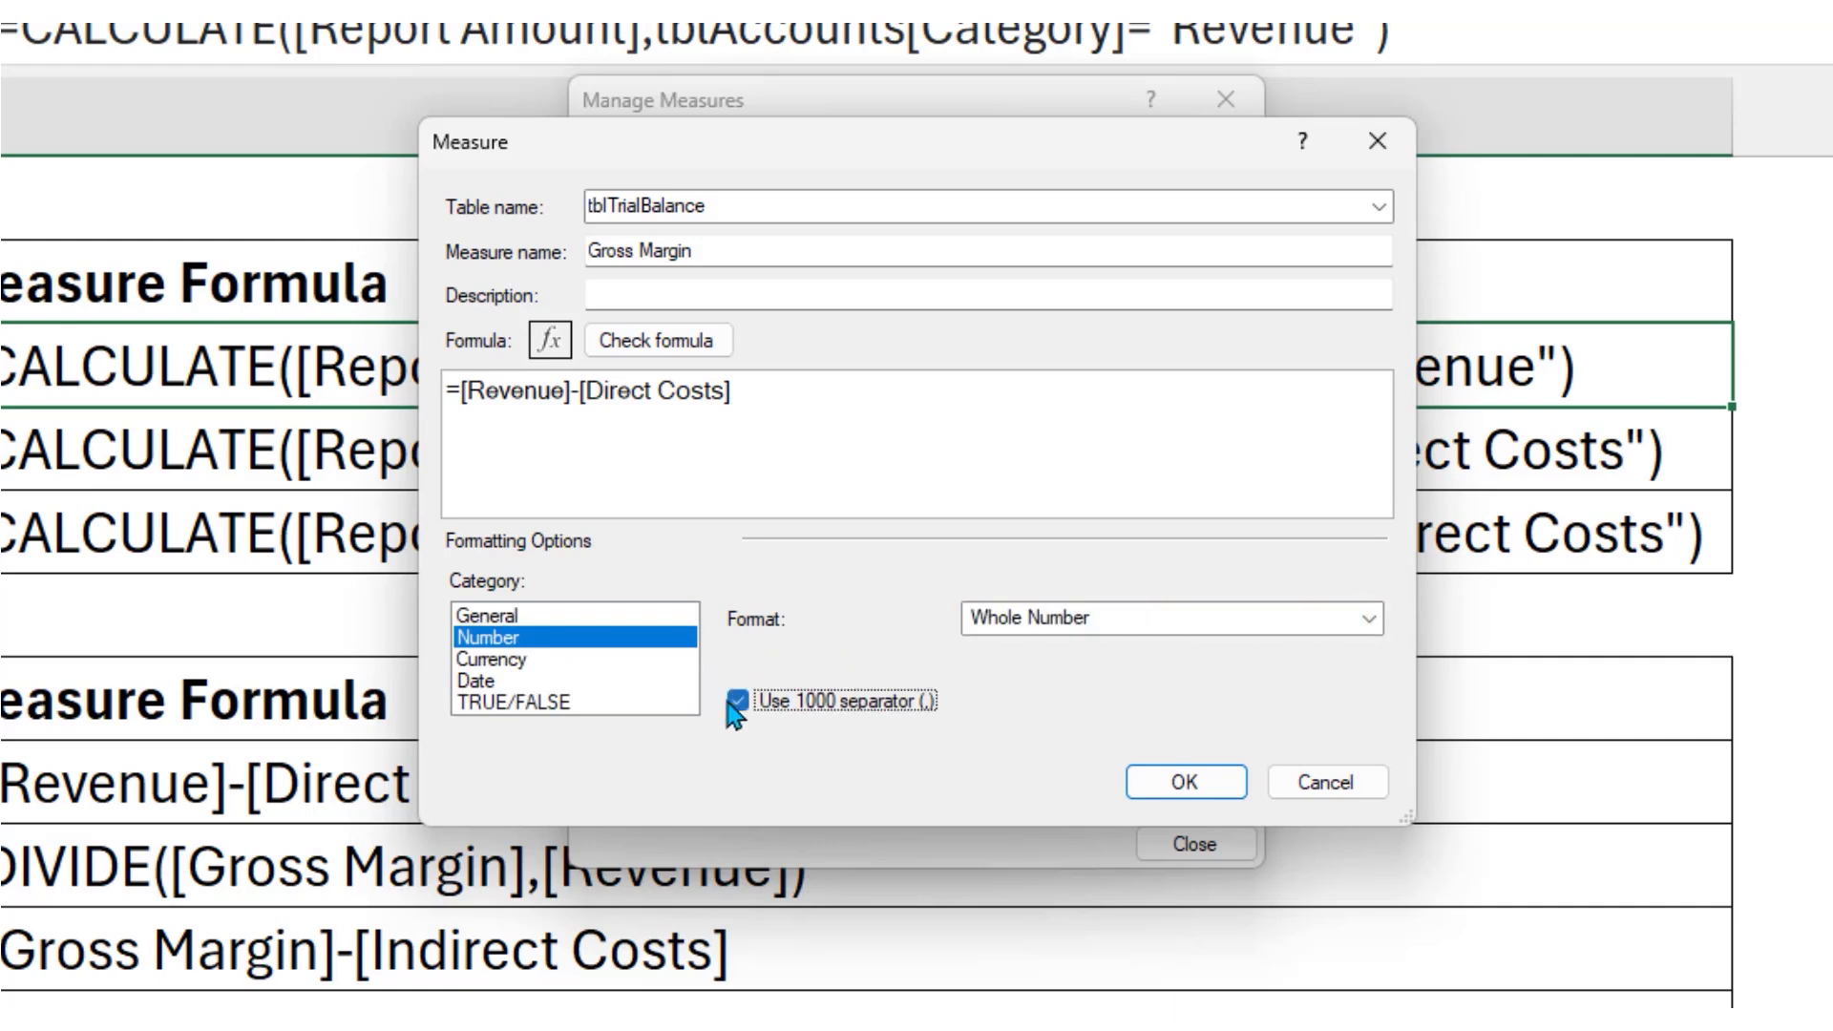
pyautogui.click(1205, 788)
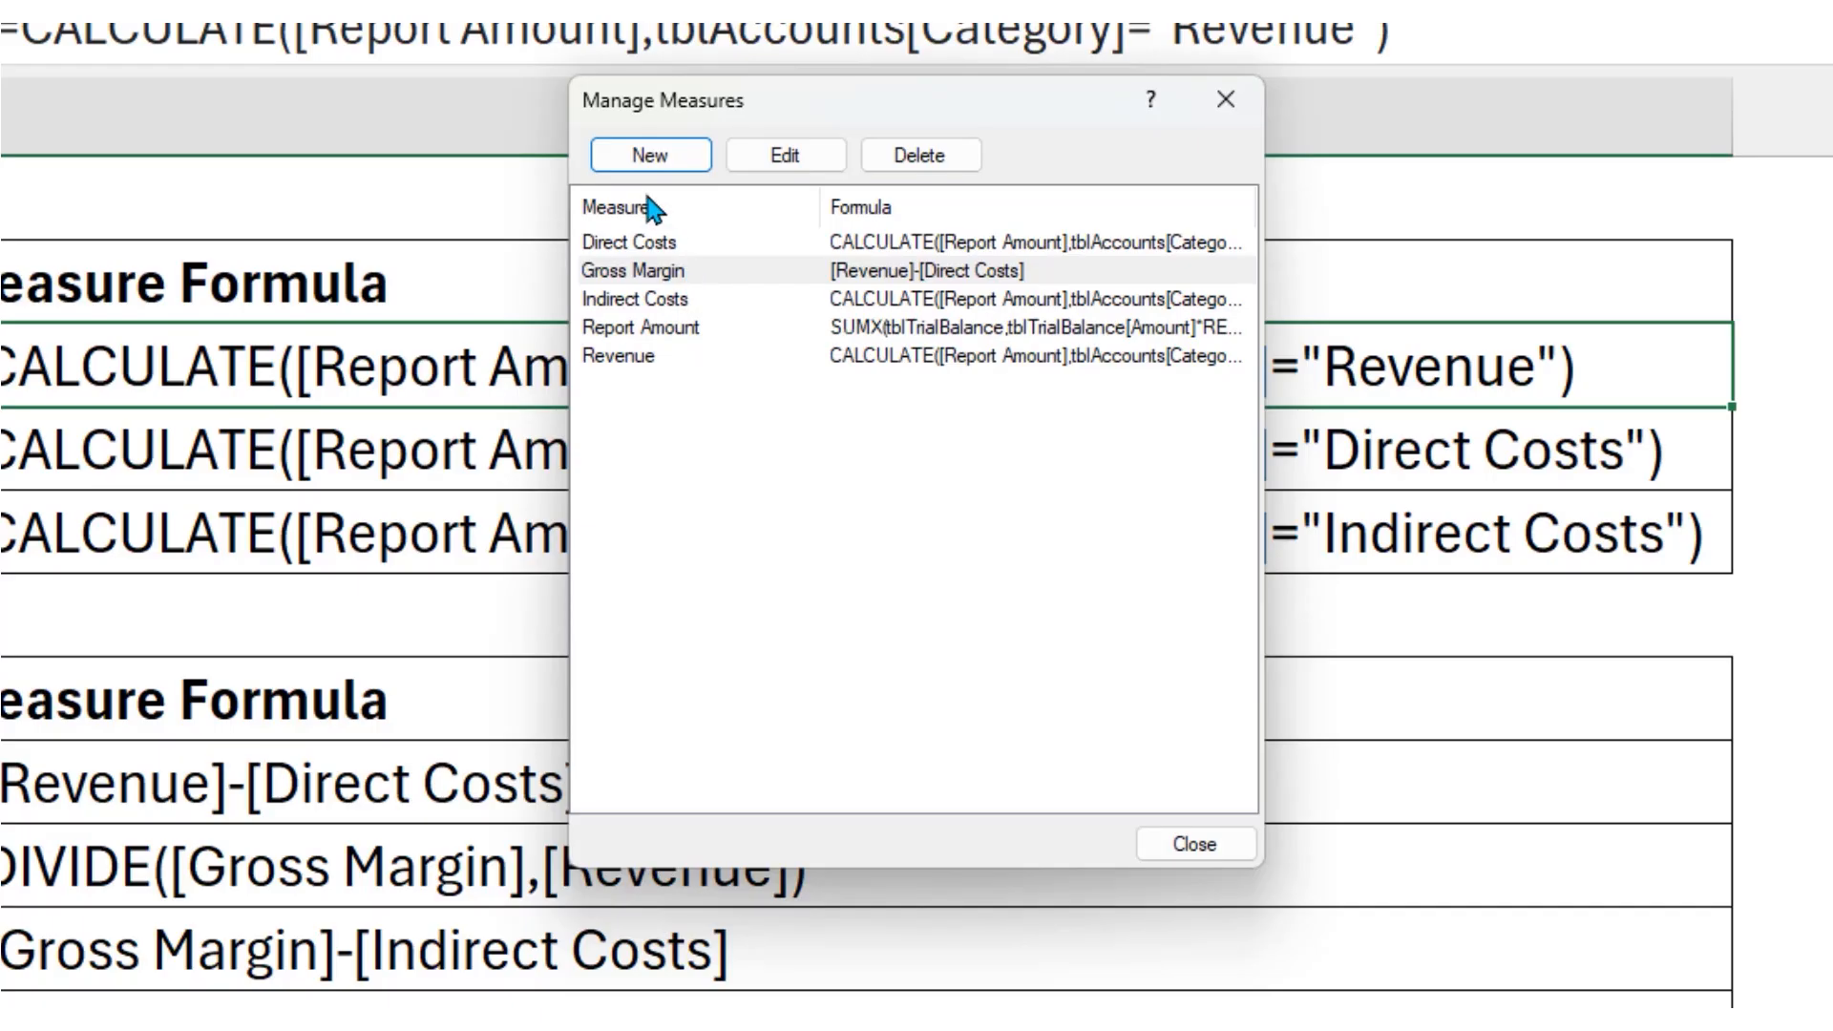
# Start another new measure on tblTrialBalance with the formula =DIVIDE([Gross Margin],[Revenue])
pyautogui.click(646, 158)
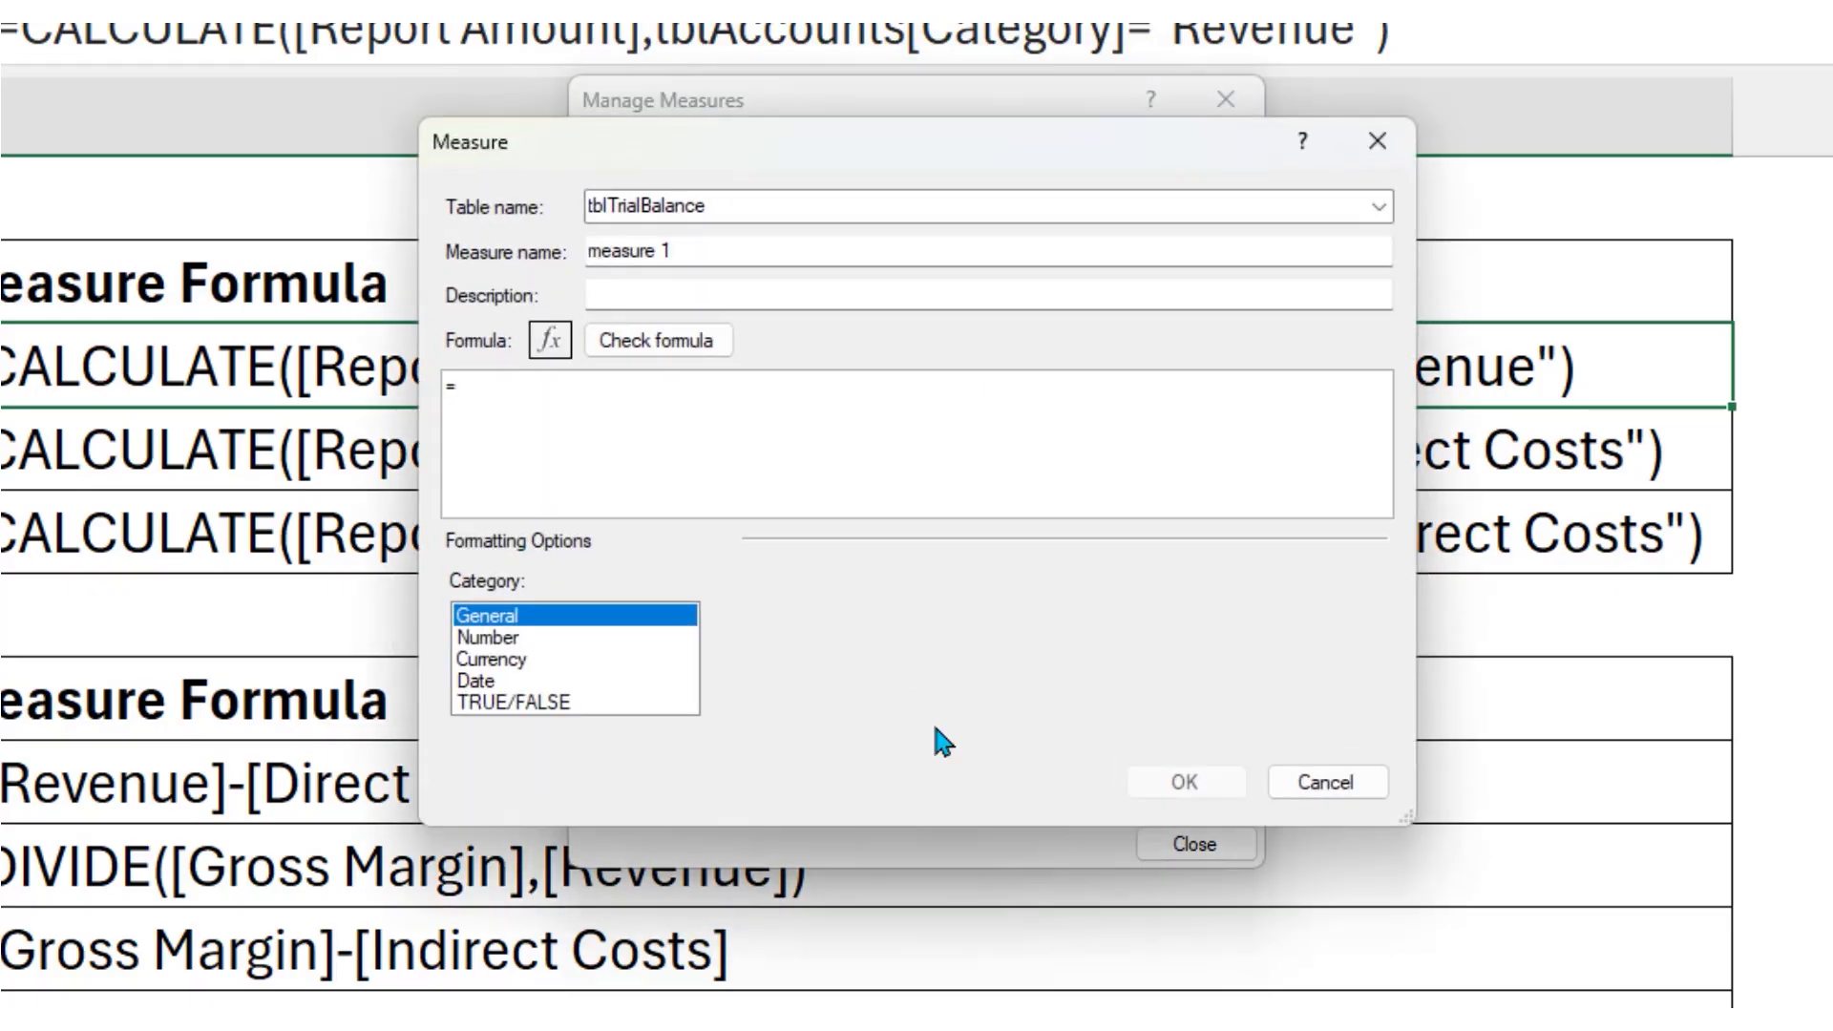
pyautogui.write('DIVIDE(')
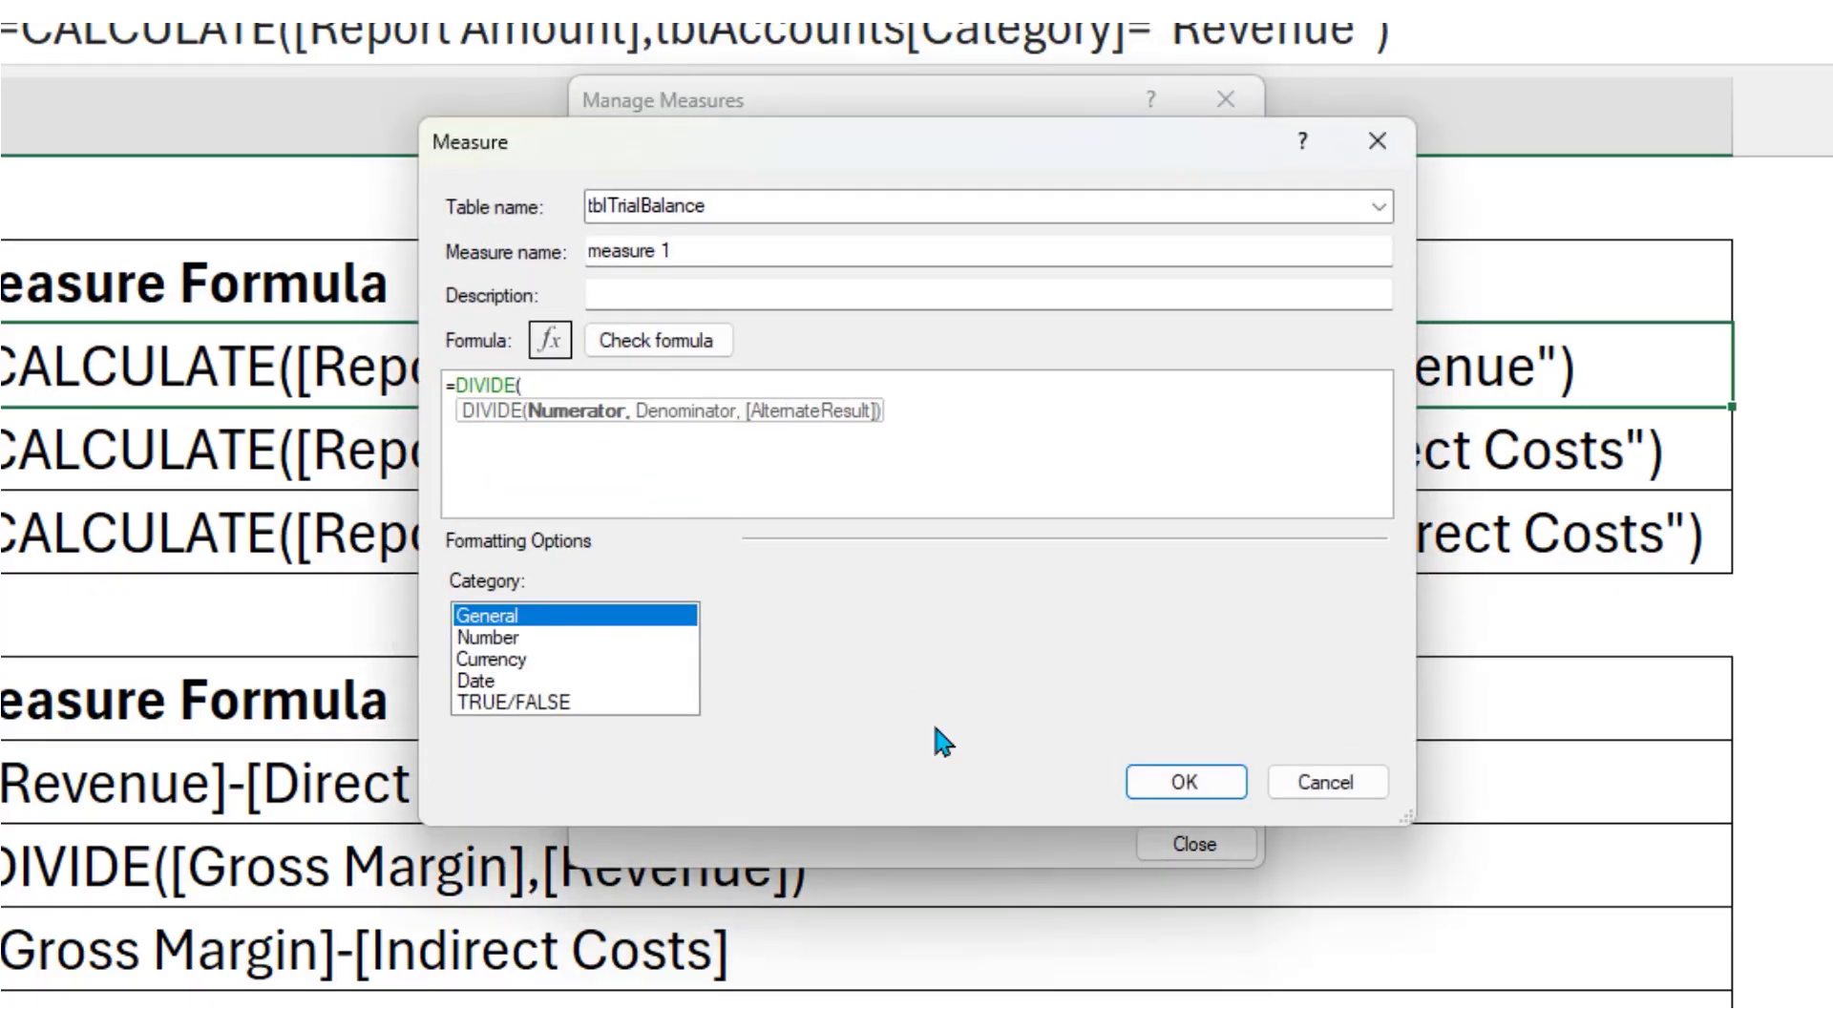
pyautogui.write('[Gross Margin],')
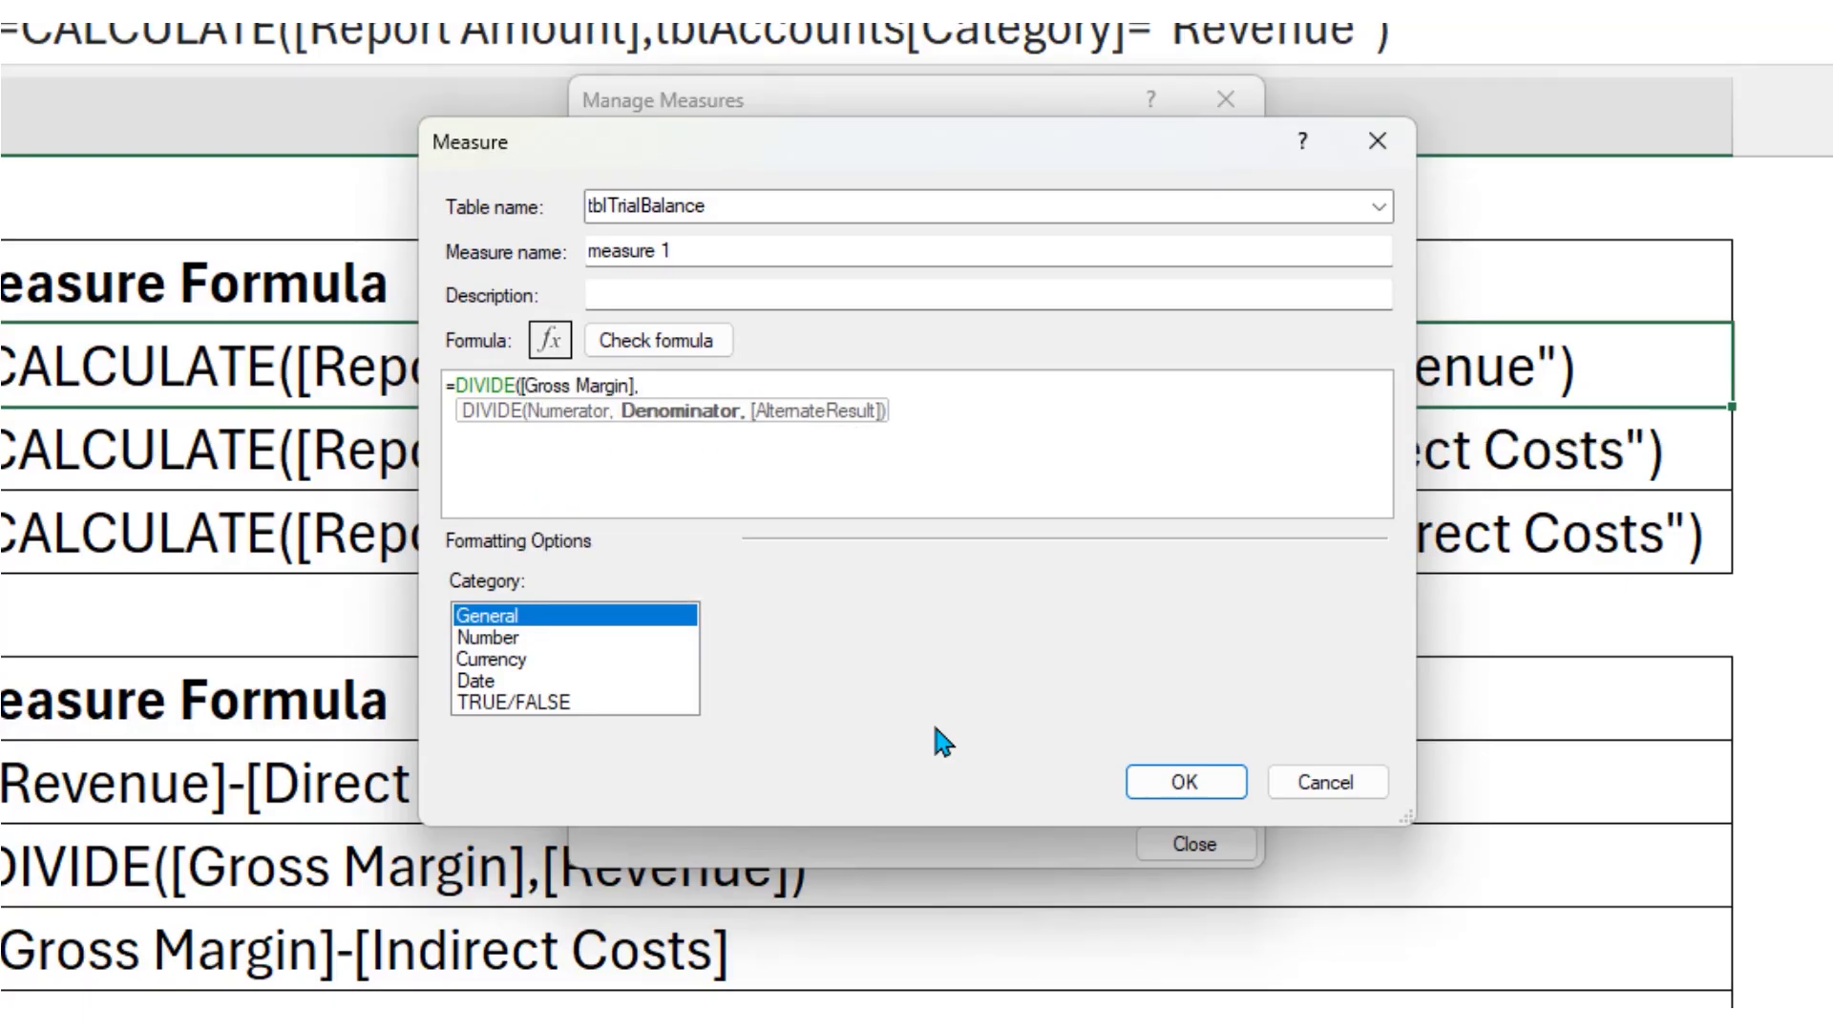
pyautogui.write('rev')
pyautogui.press('Tab')
pyautogui.write(')')
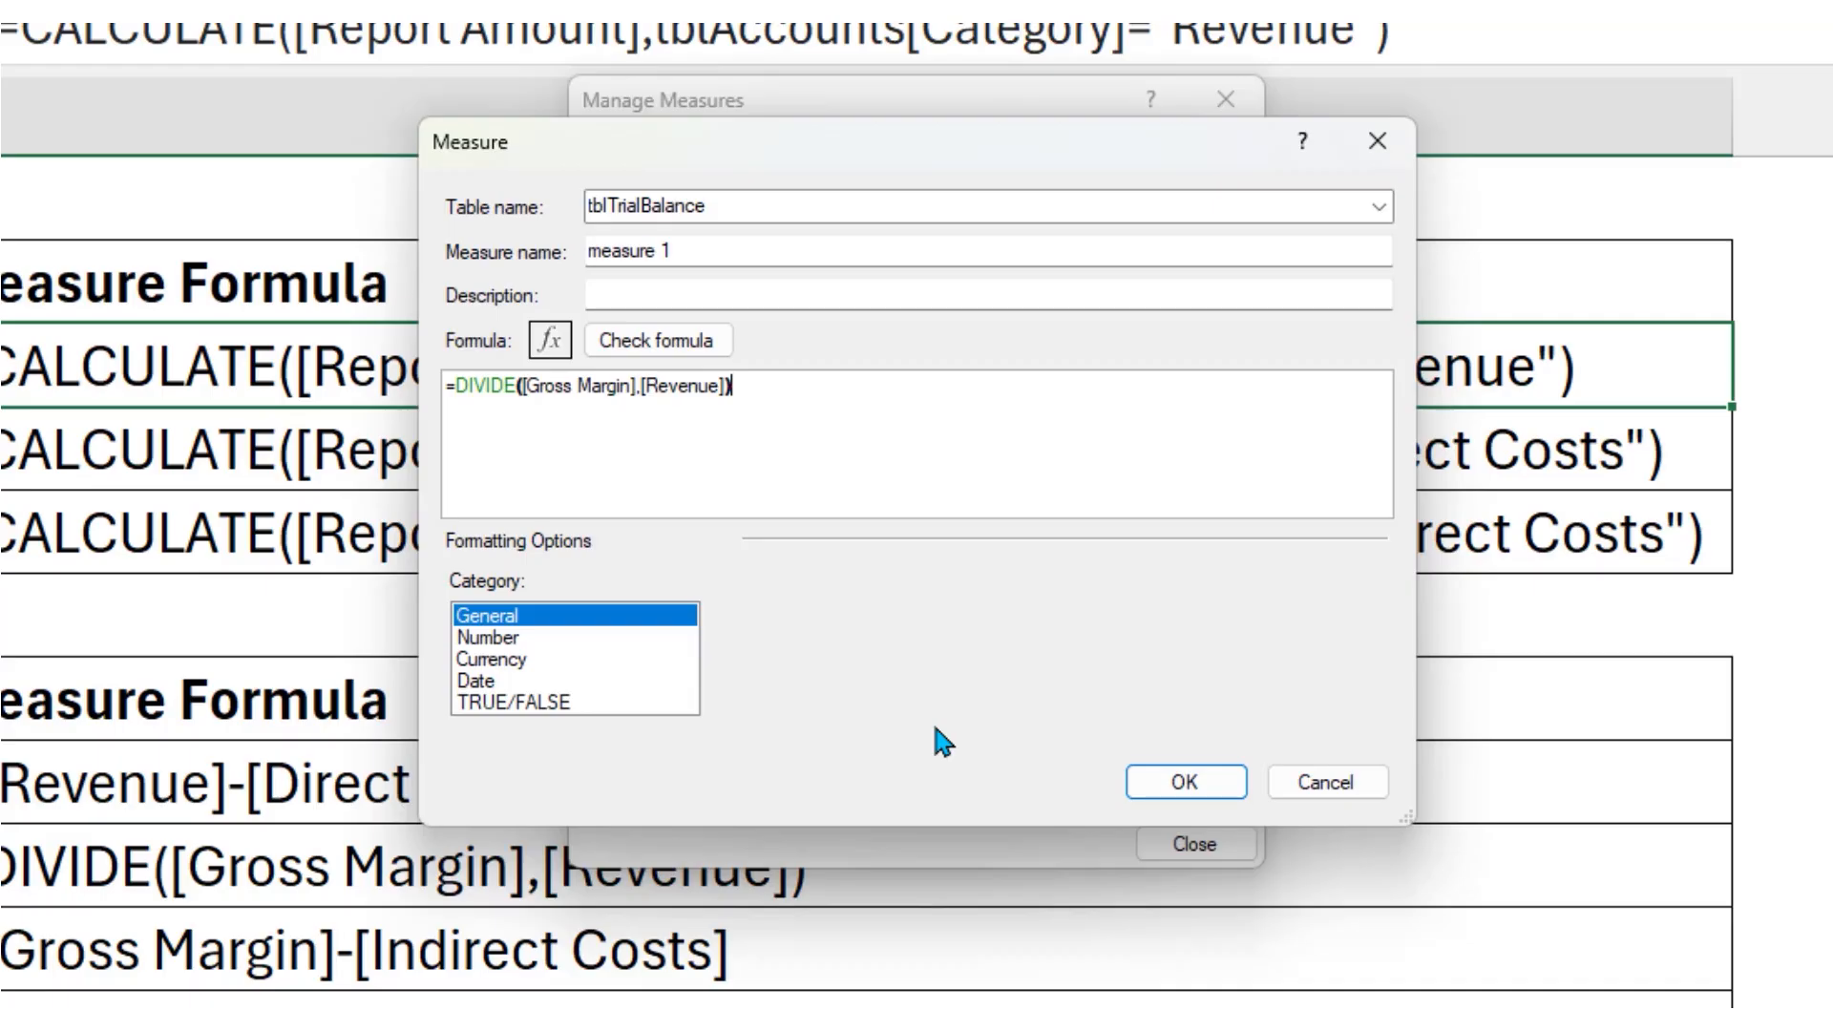
# Format the new DIVIDE measure as a Percentage number, name it Gross Margin %, and save it
pyautogui.click(527, 638)
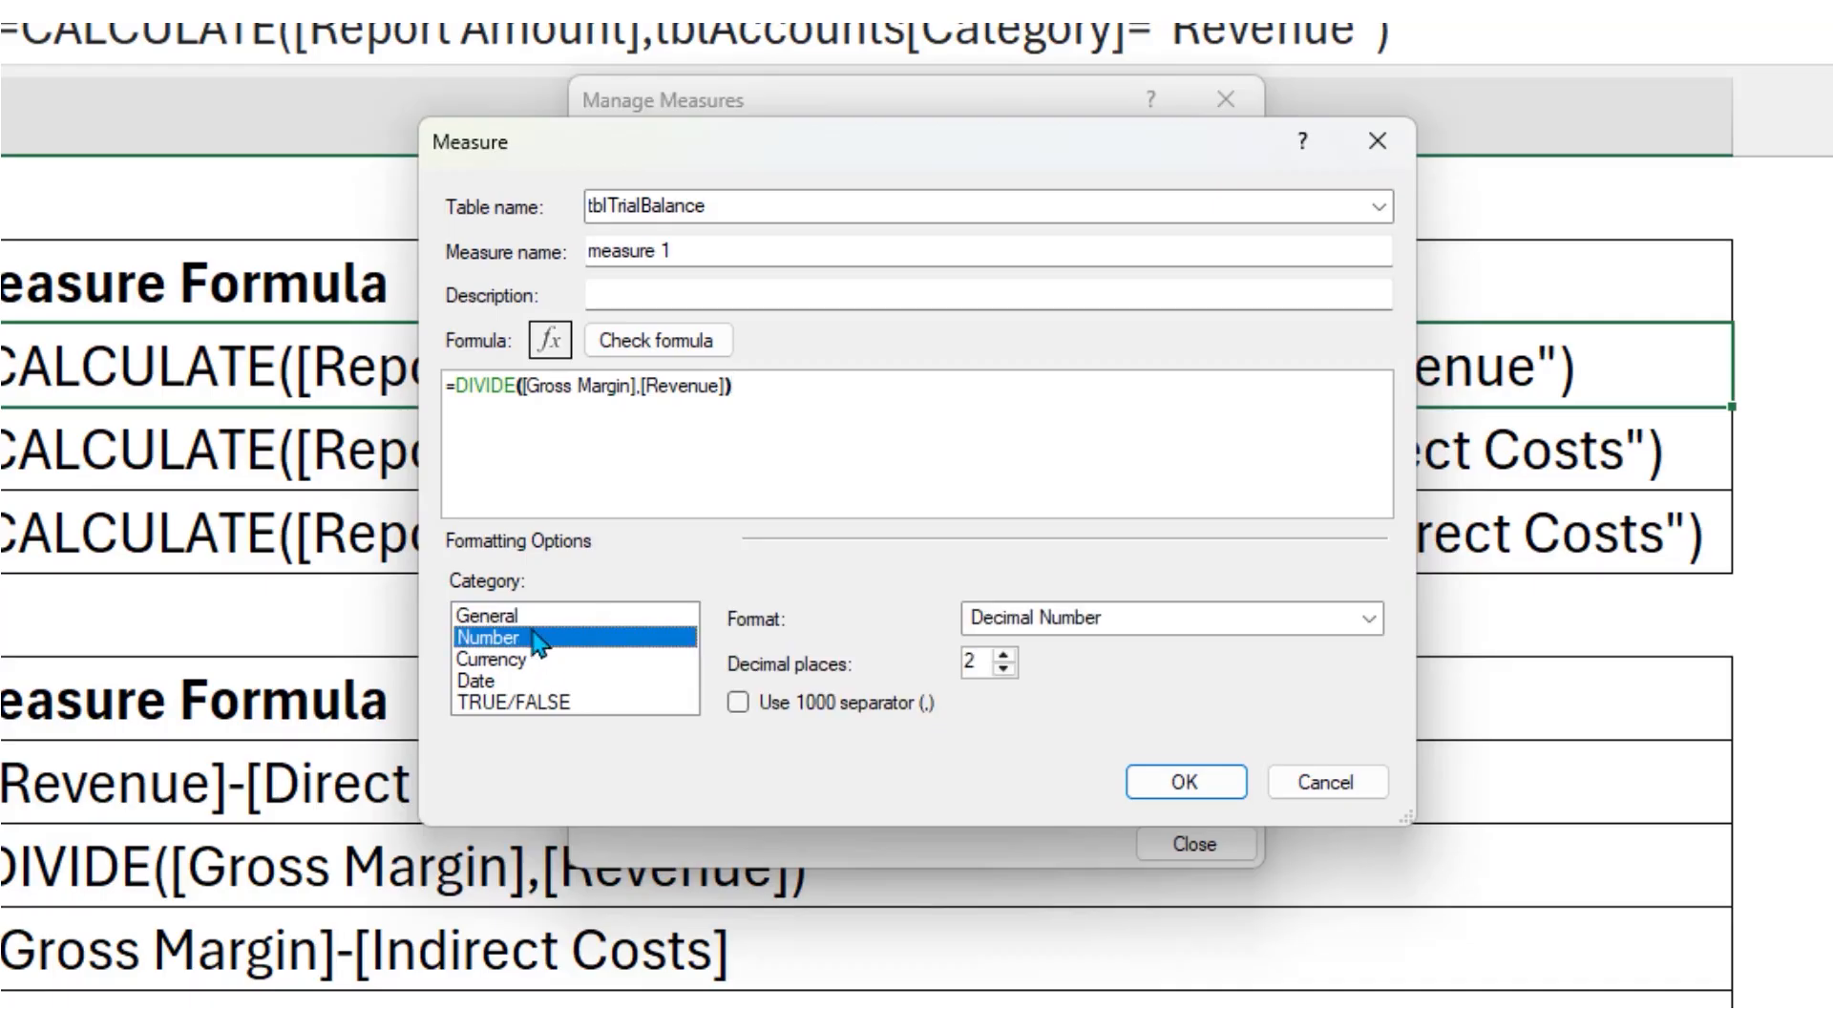
pyautogui.click(1212, 620)
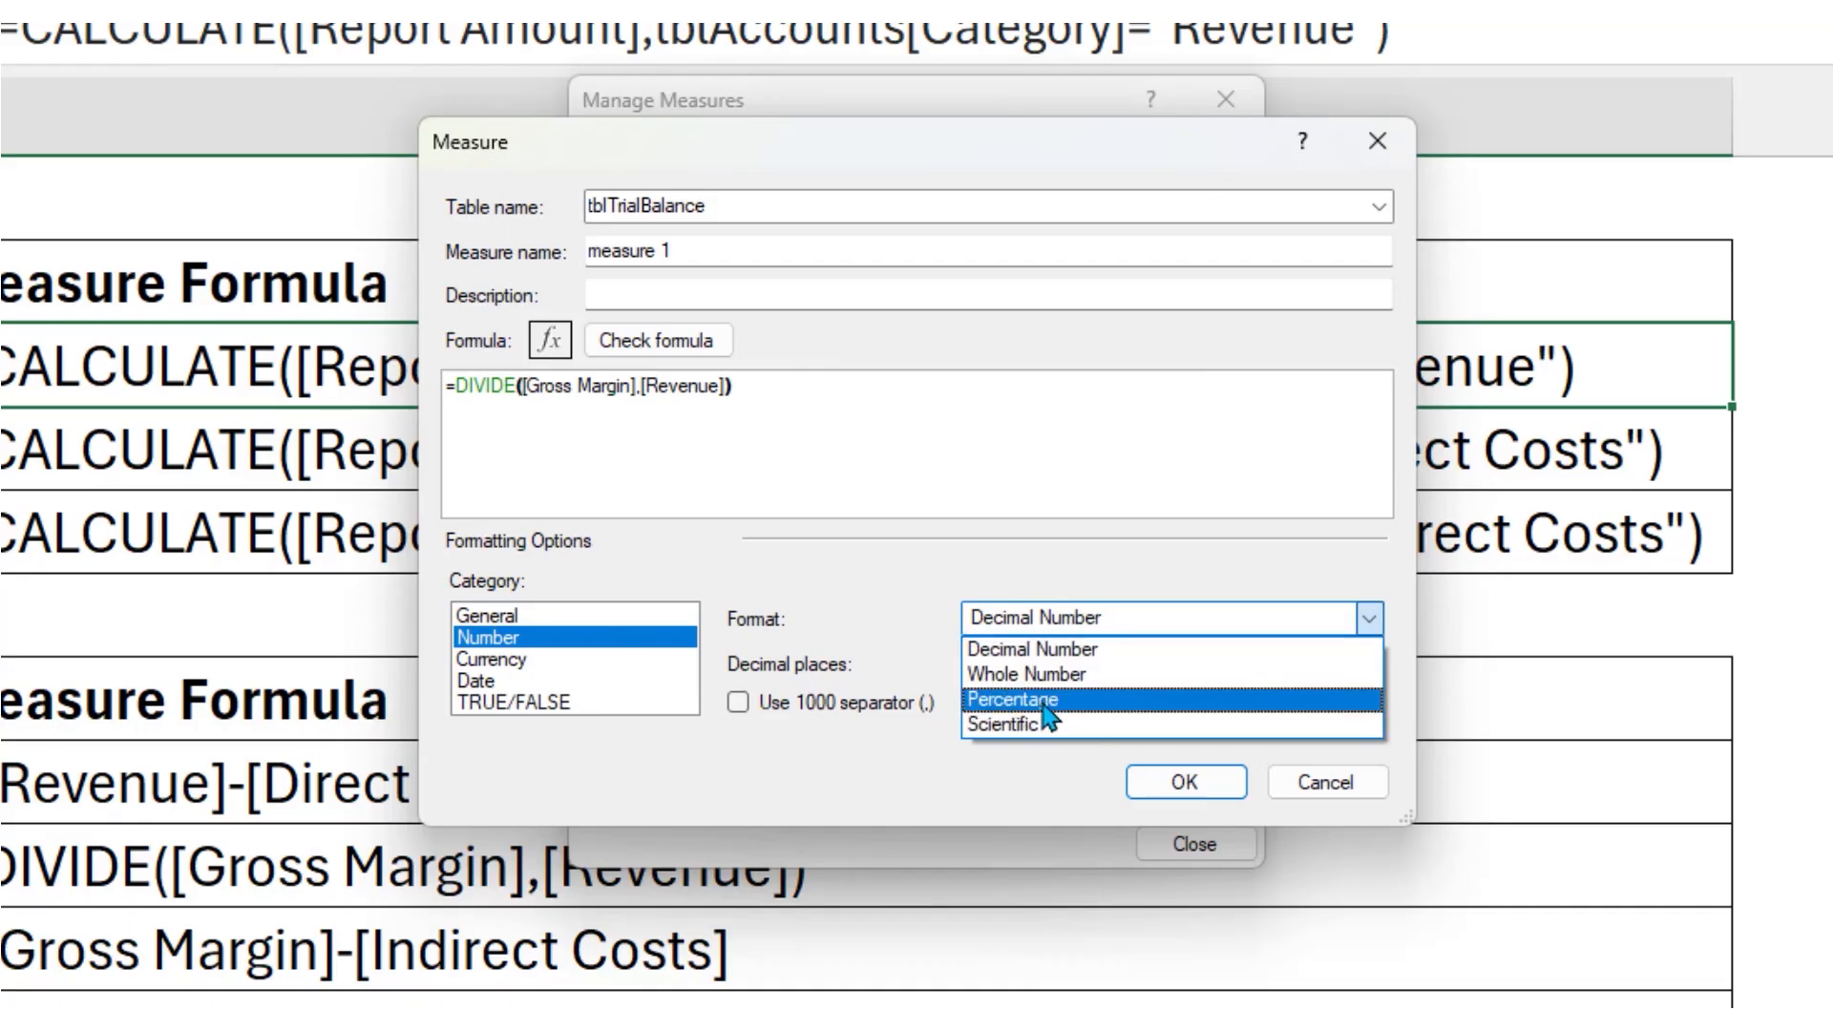
pyautogui.click(1046, 697)
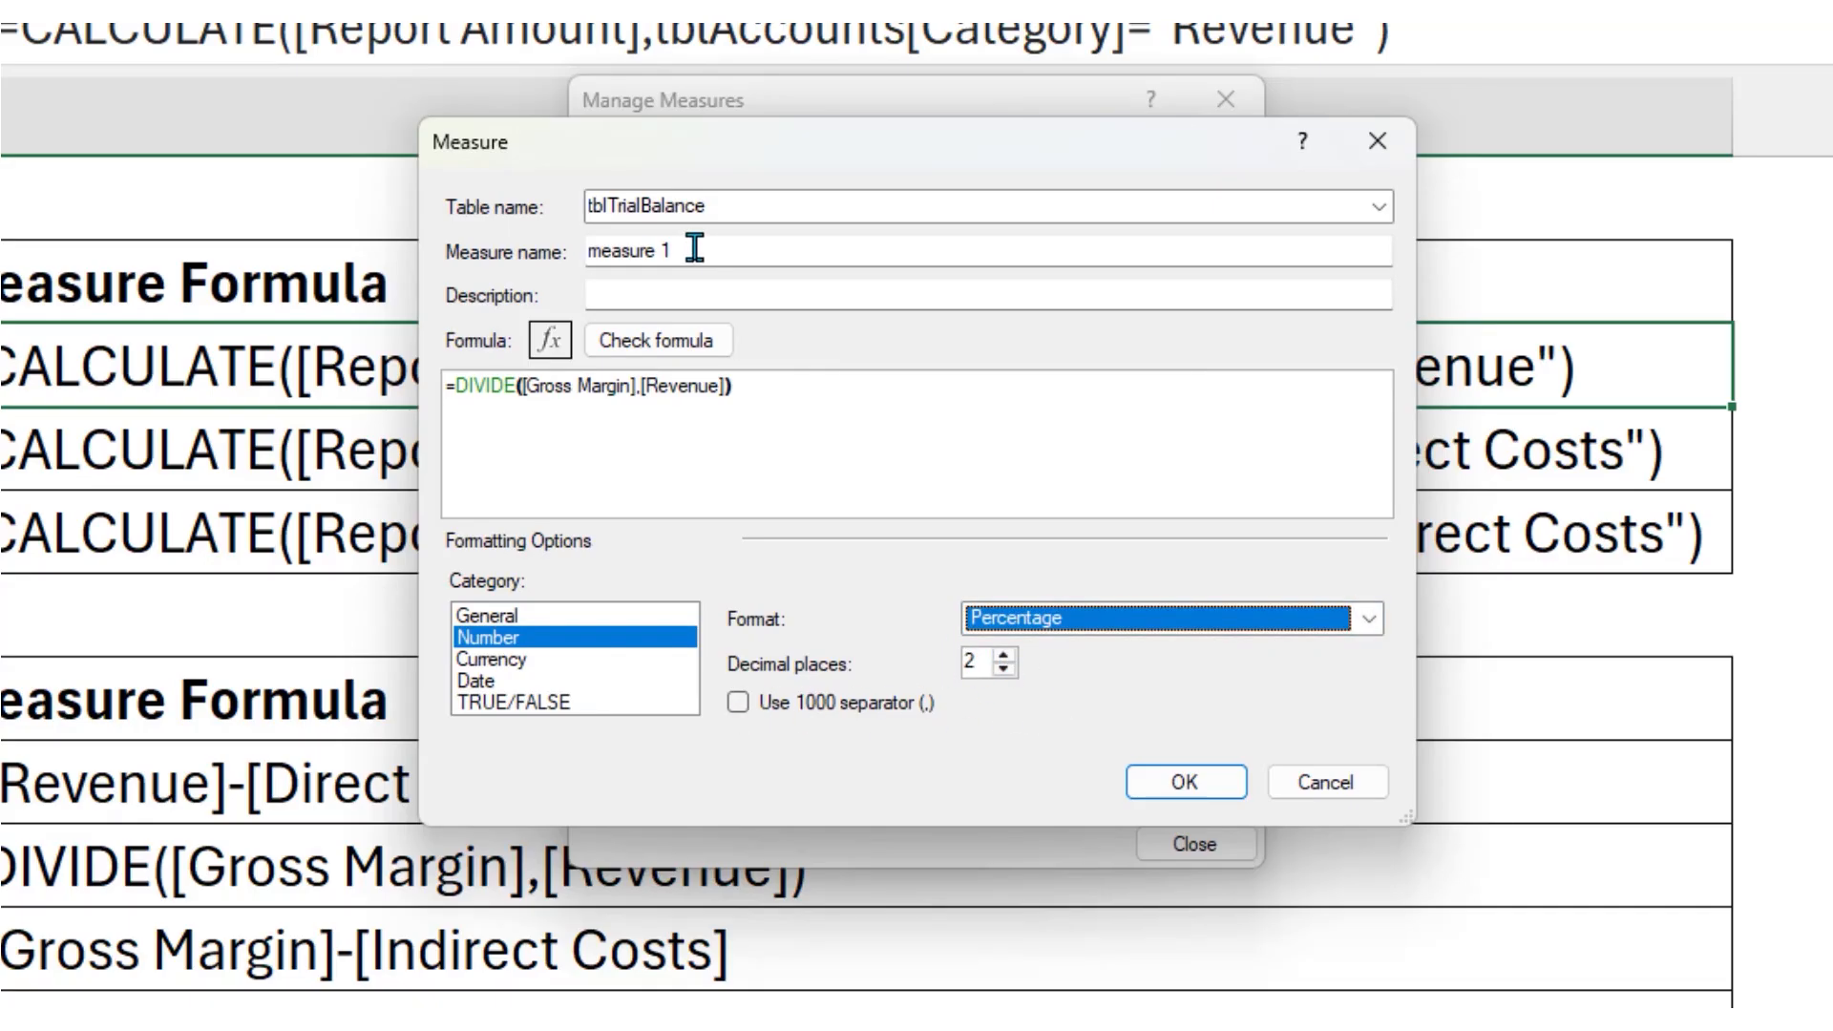
pyautogui.moveTo(700, 248); pyautogui.dragTo(496, 190)
pyautogui.write('Gross mArg')
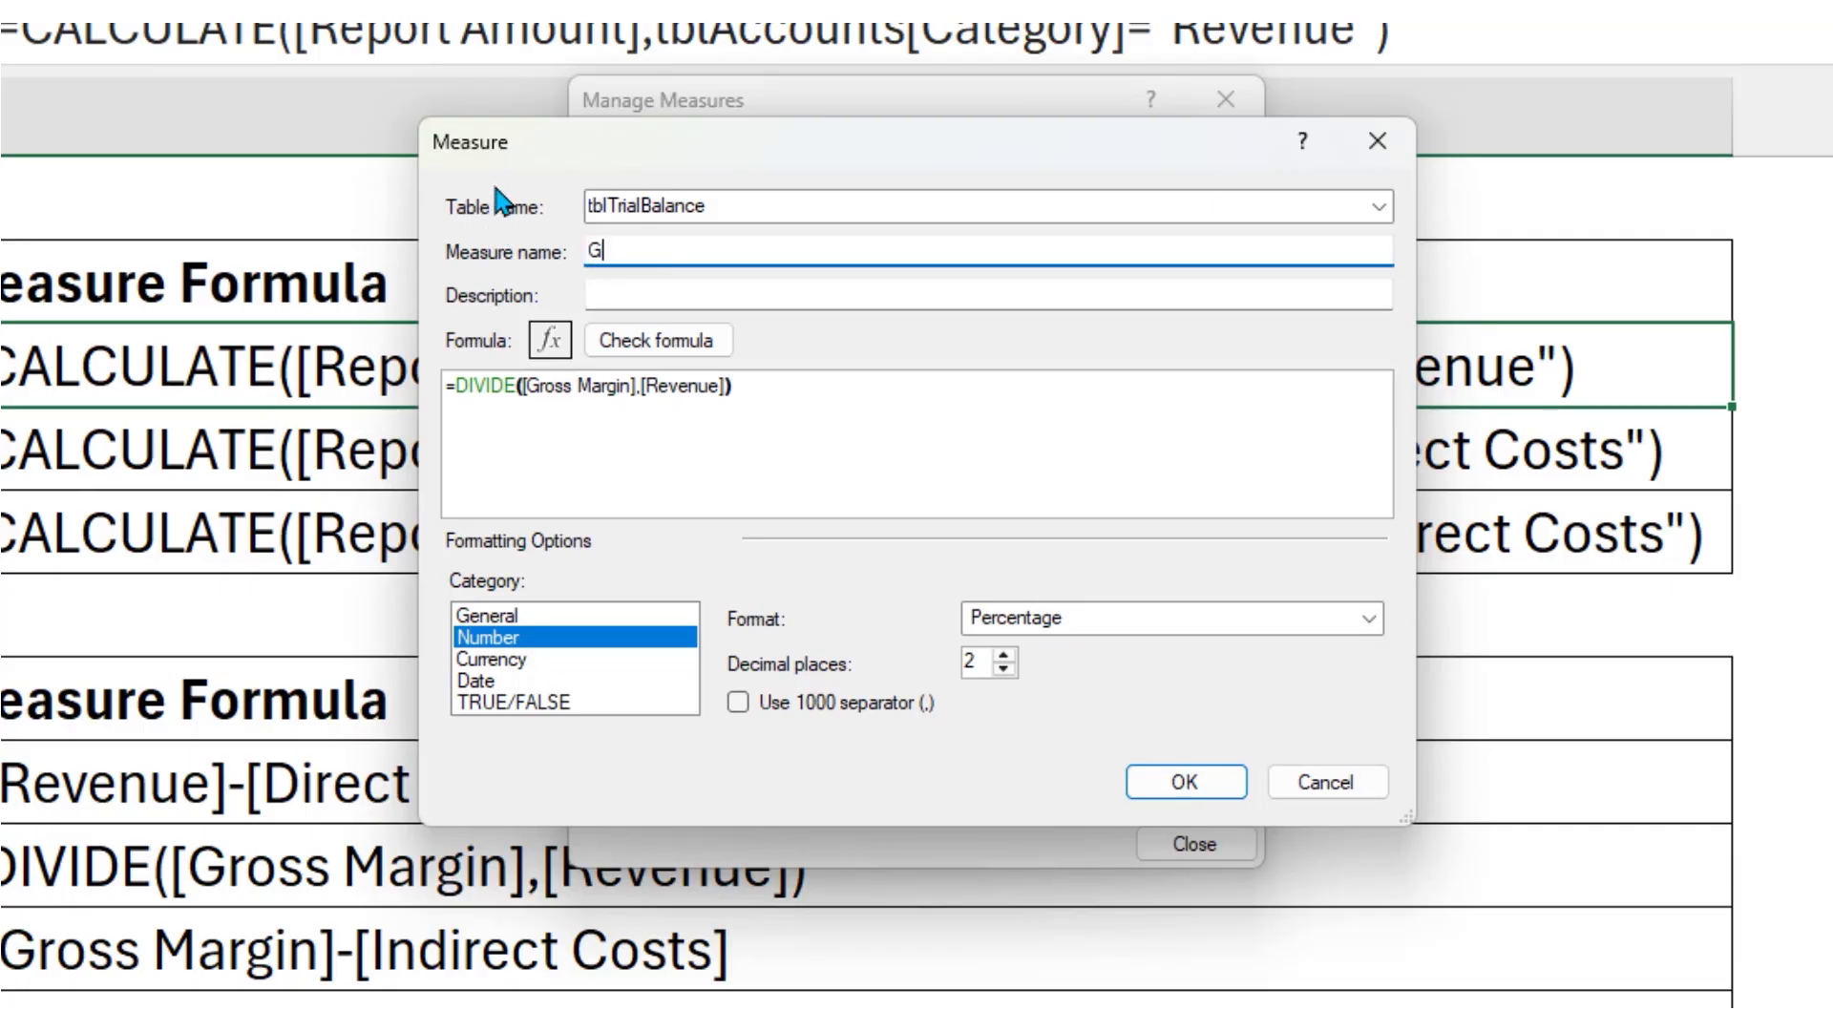
pyautogui.write('in %')
pyautogui.click(1225, 781)
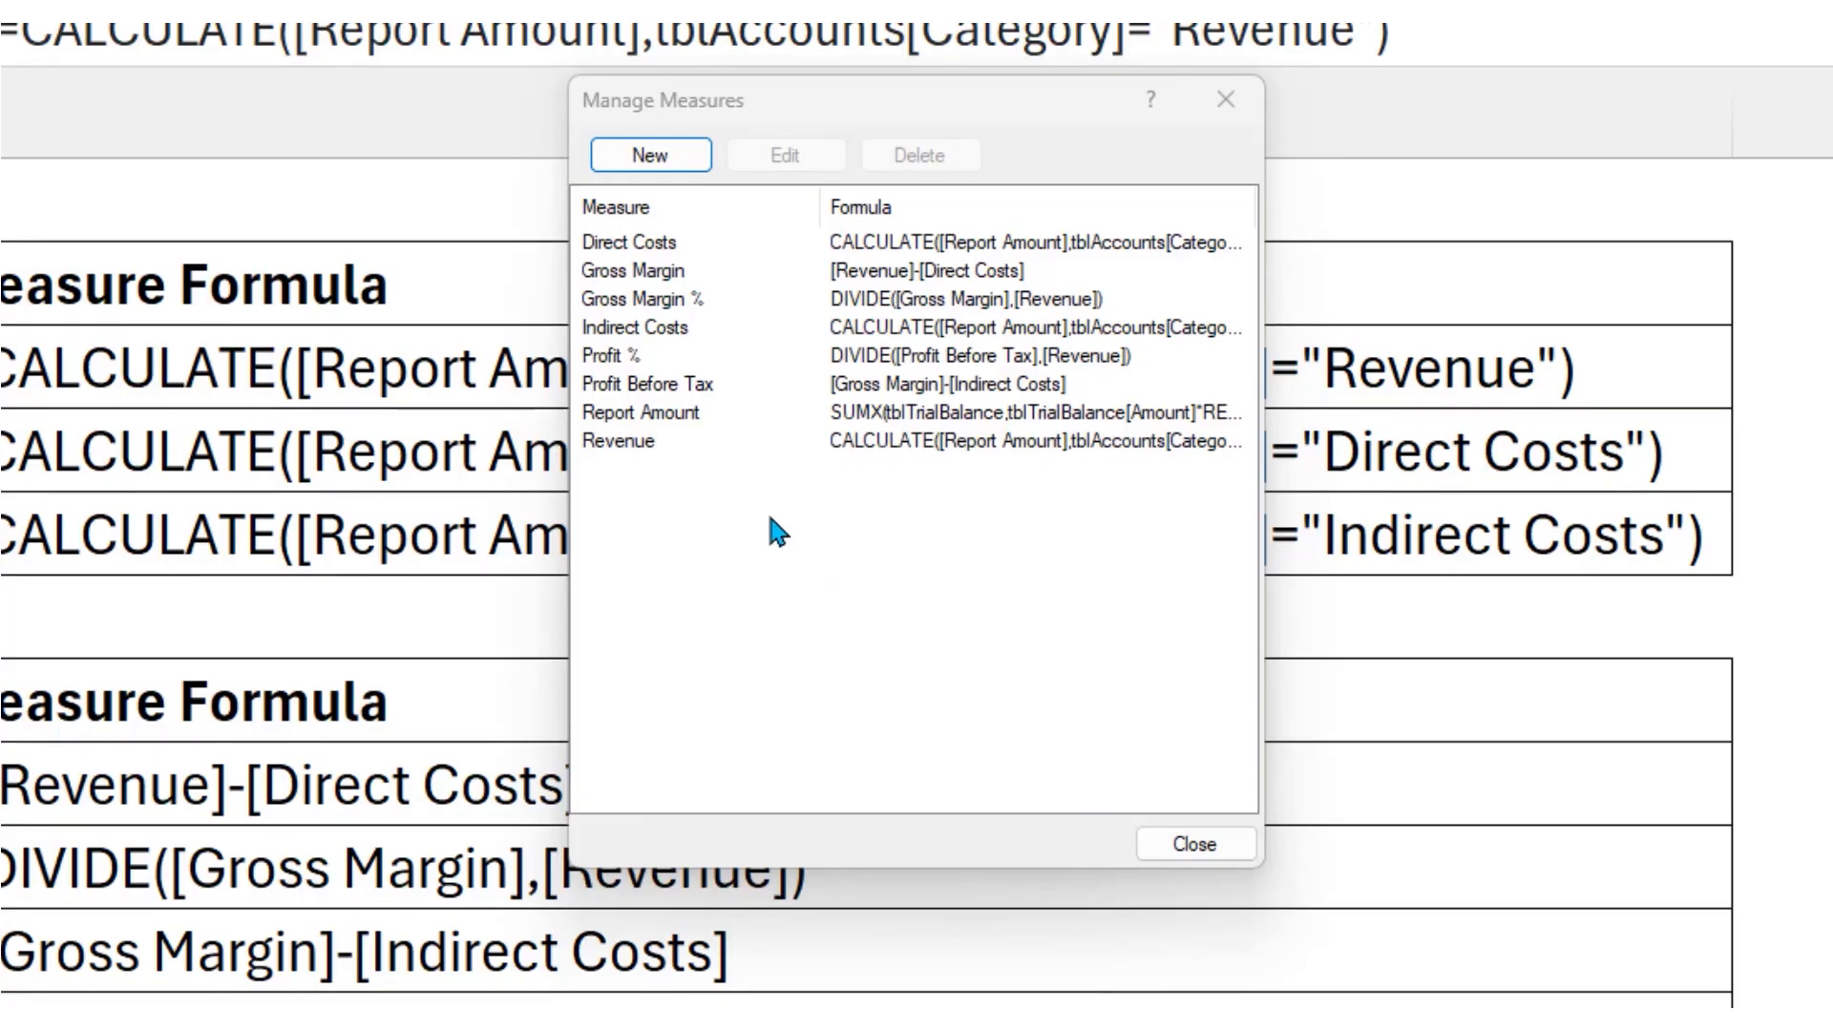
# Review the Profit % and Profit Before Tax measures in a widened measure list showing full formulas, and close the list
pyautogui.click(633, 361)
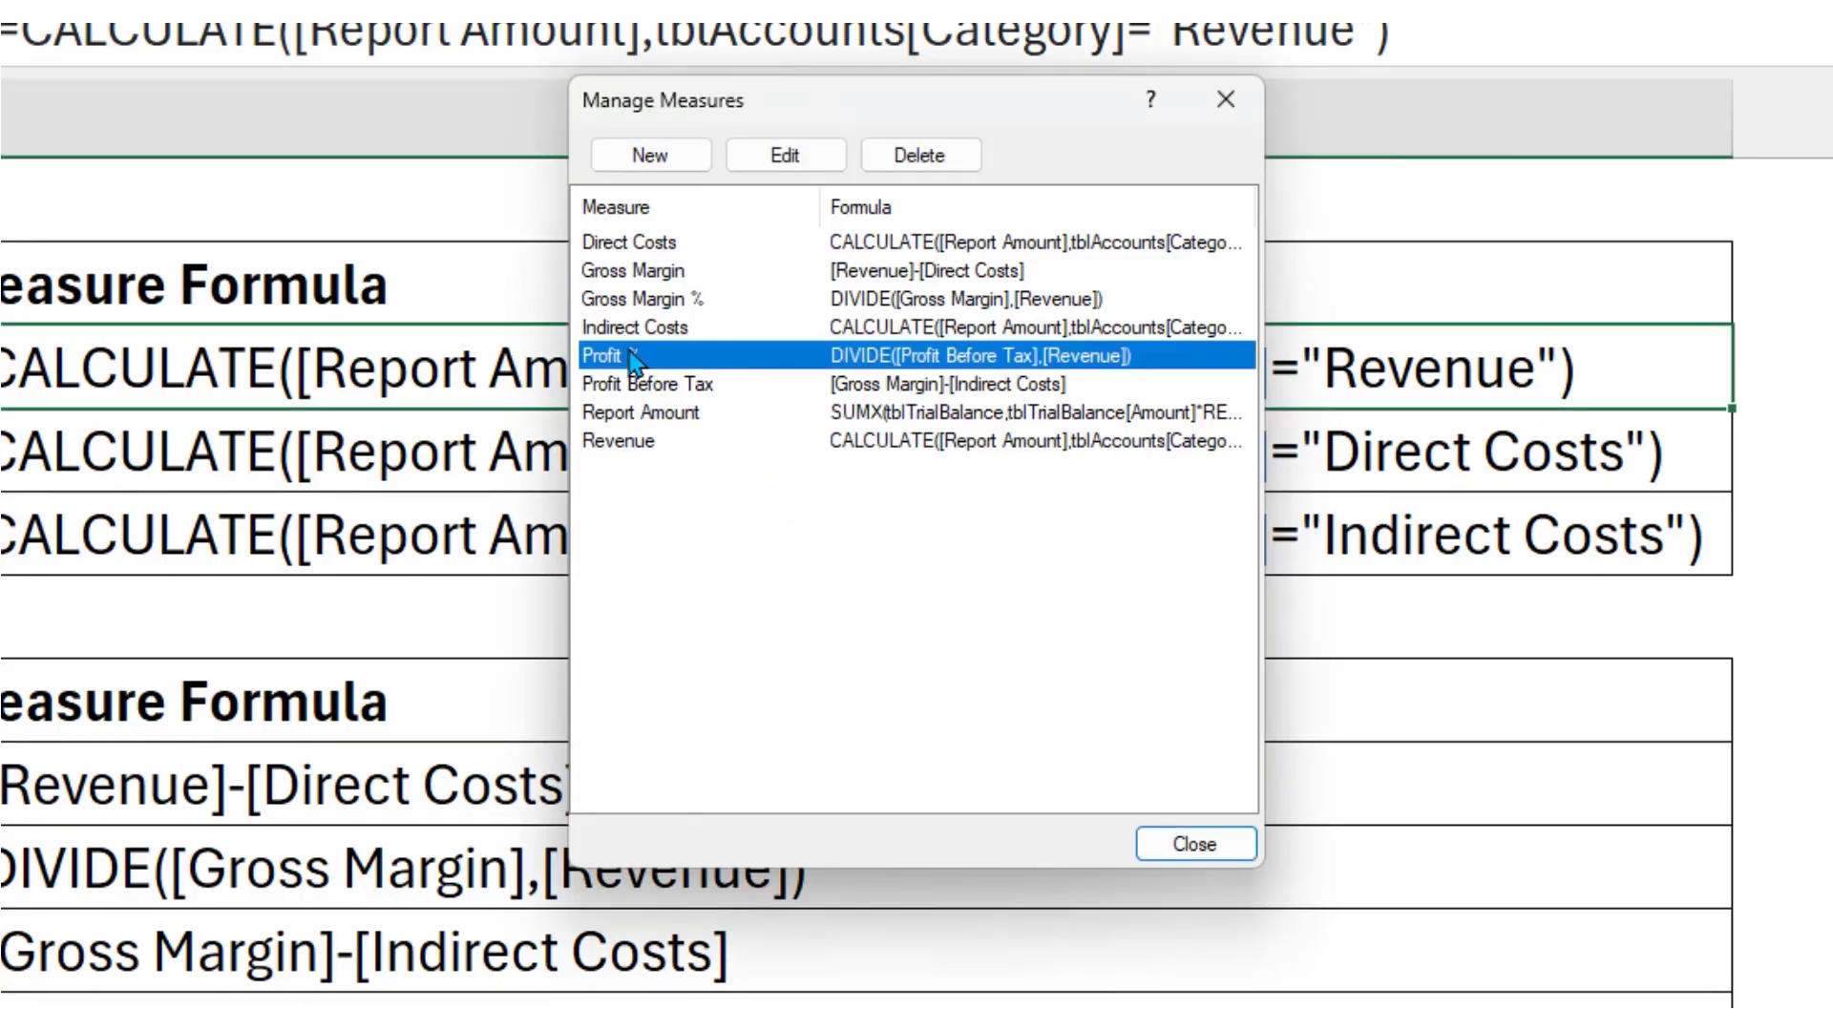
pyautogui.click(689, 384)
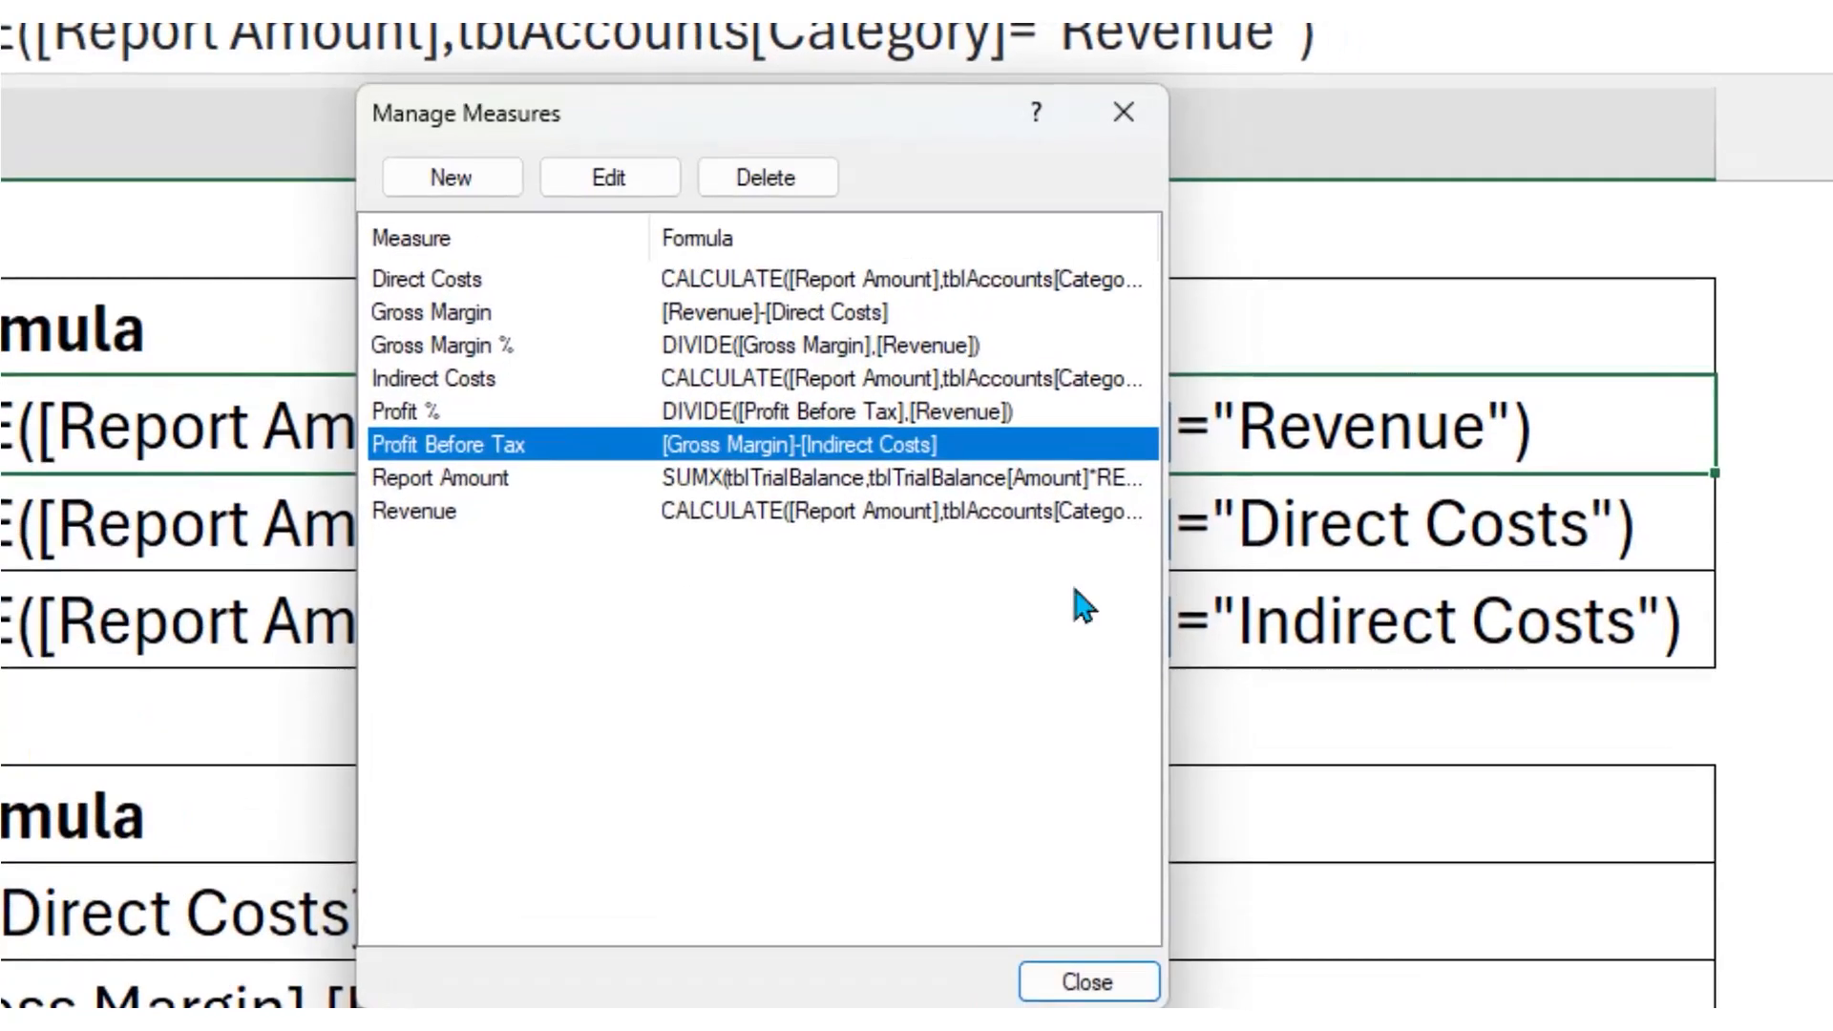
pyautogui.moveTo(1166, 689); pyautogui.dragTo(1517, 697)
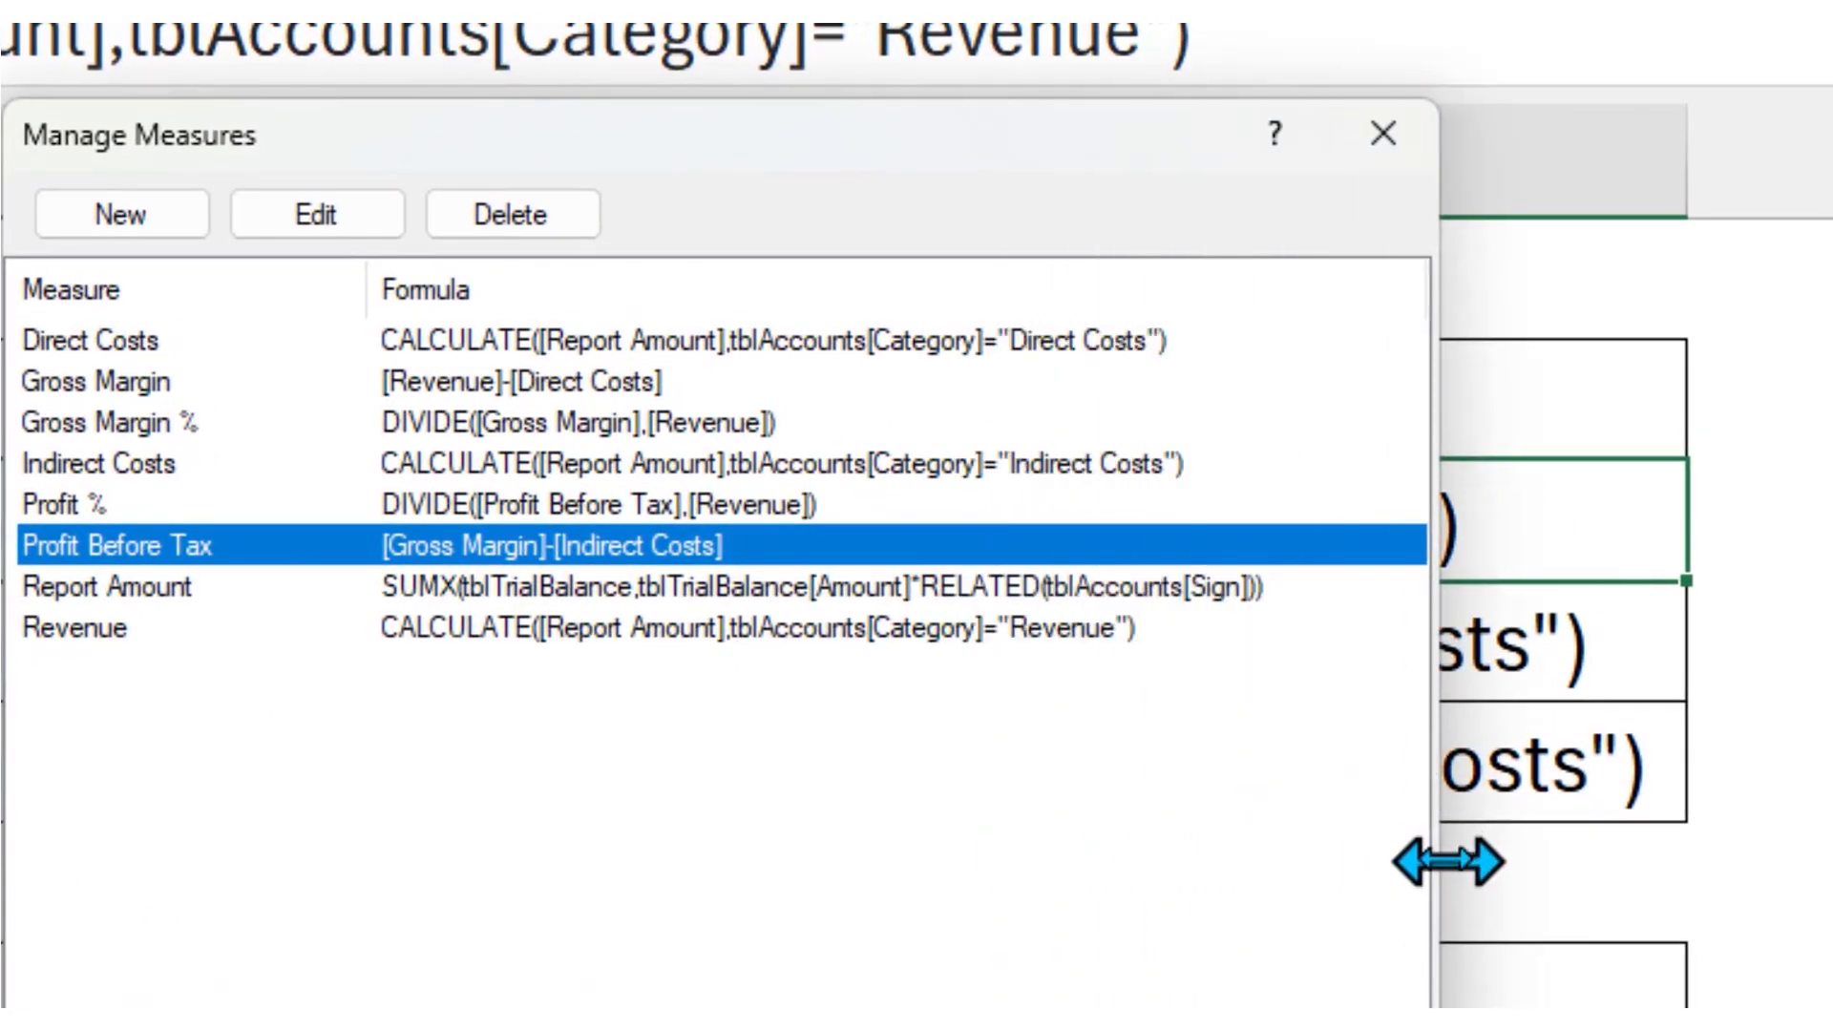
pyautogui.moveTo(1448, 862); pyautogui.dragTo(1350, 851)
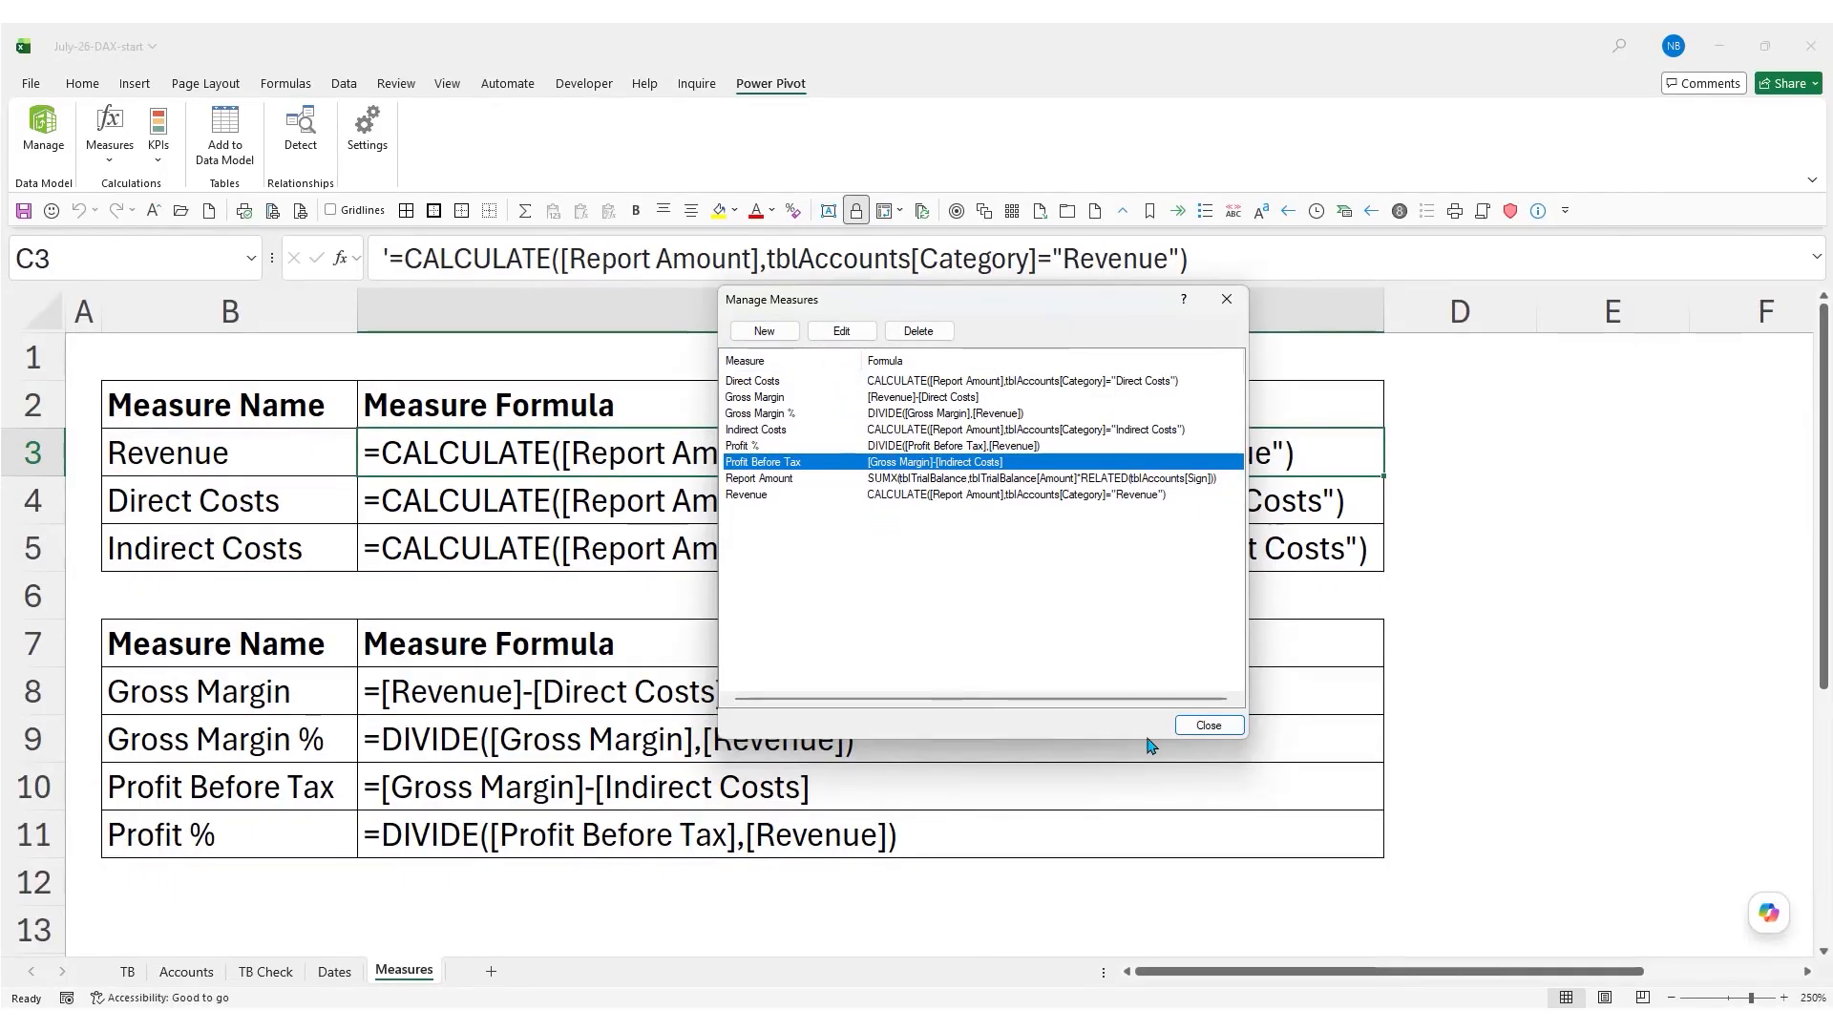
pyautogui.click(1208, 725)
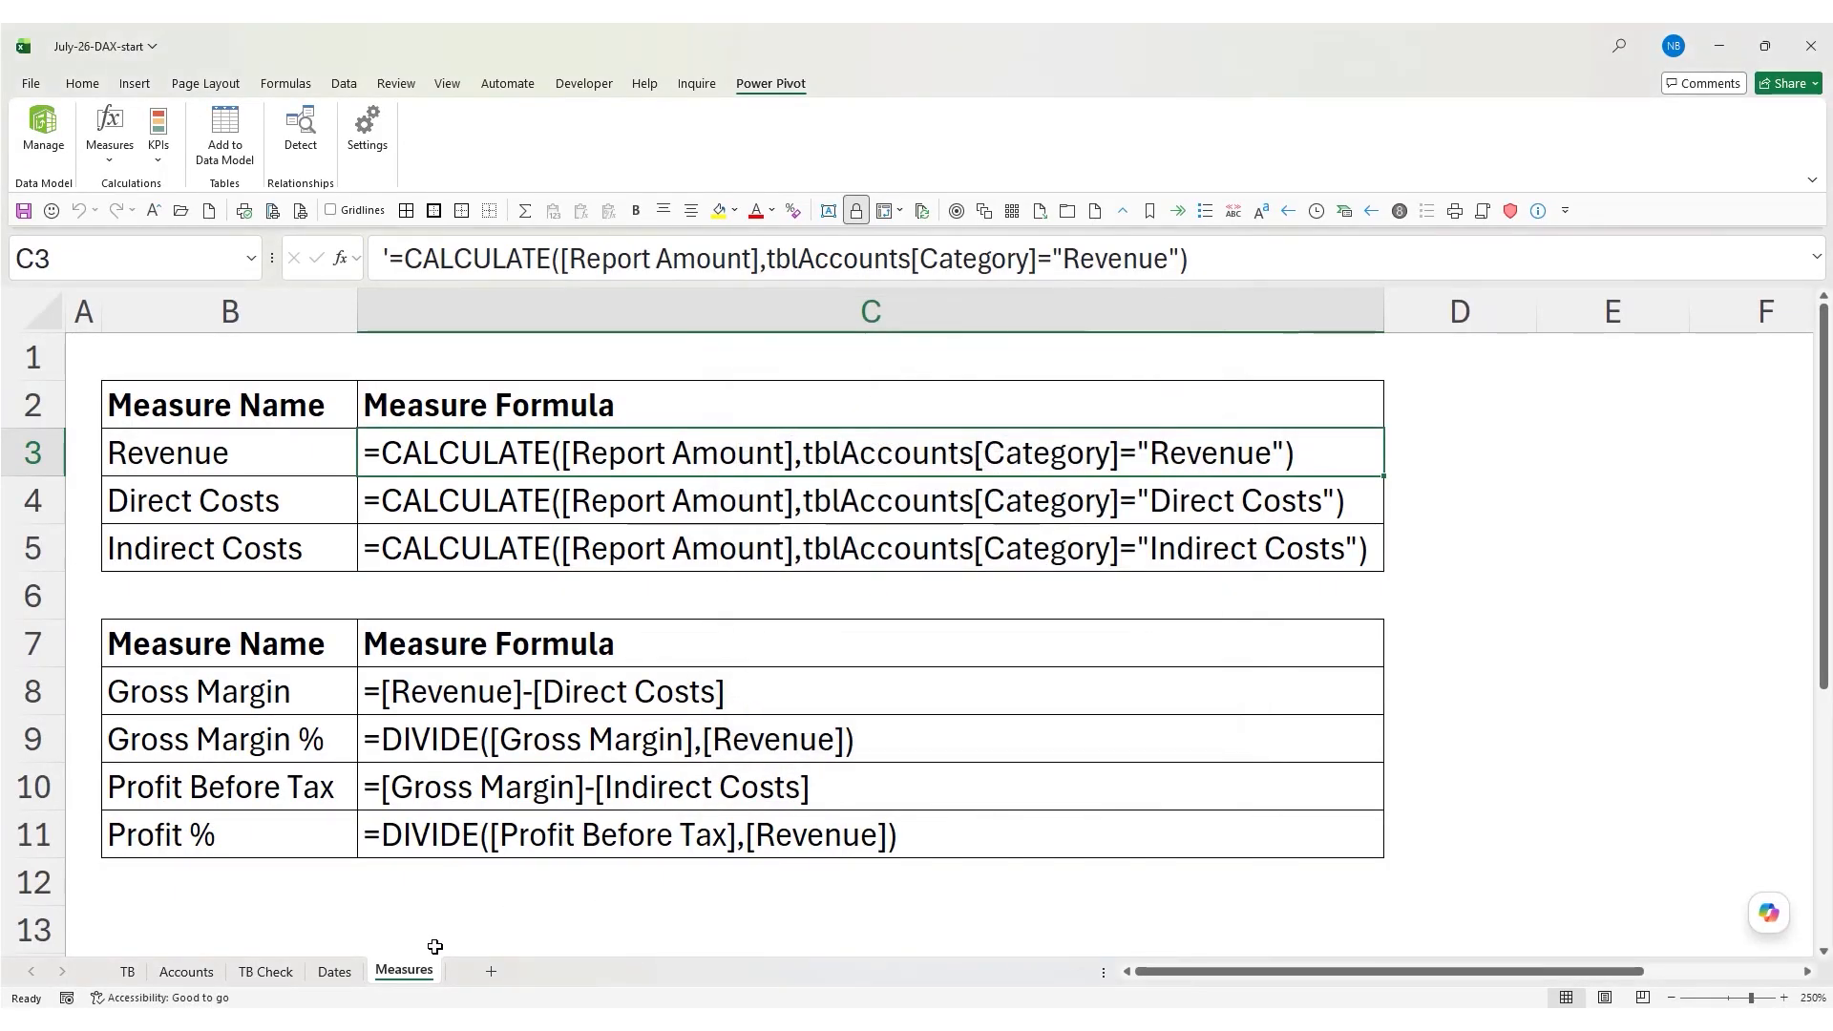
# Add the Direct Costs and Indirect Costs measures to the PivotTable on the TB Check sheet
pyautogui.click(266, 971)
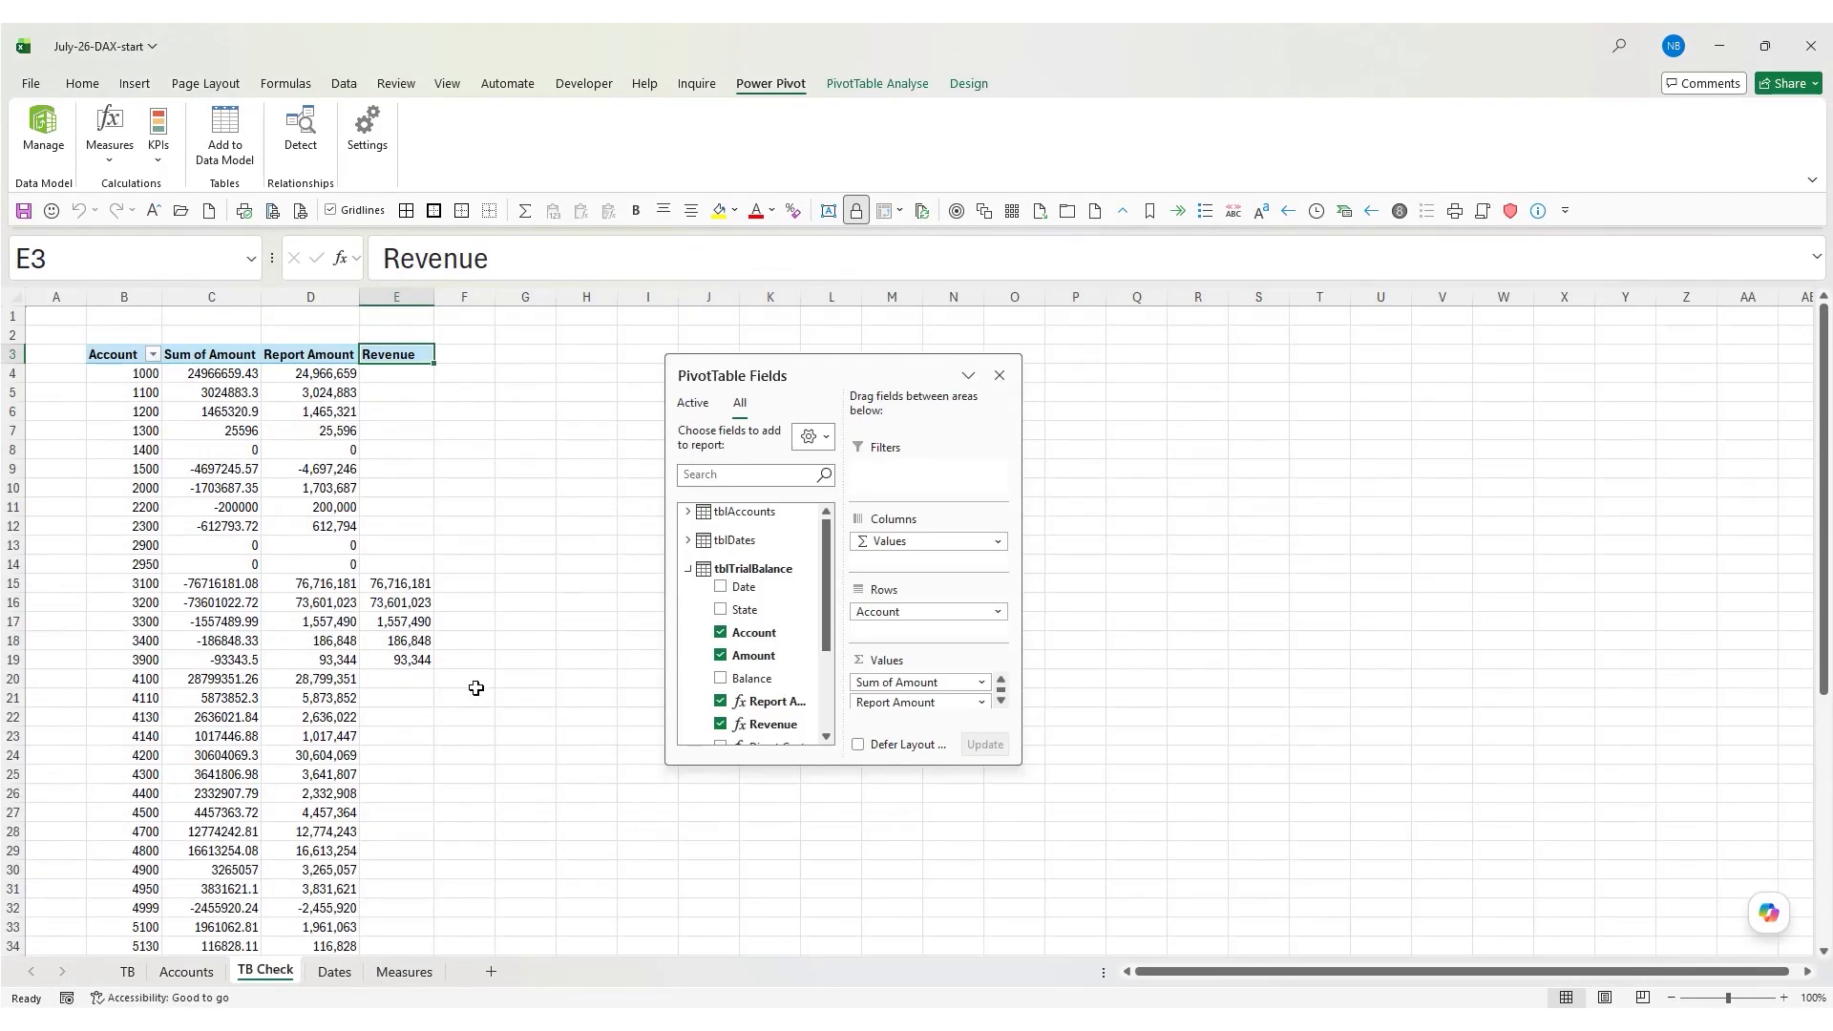
pyautogui.click(826, 736)
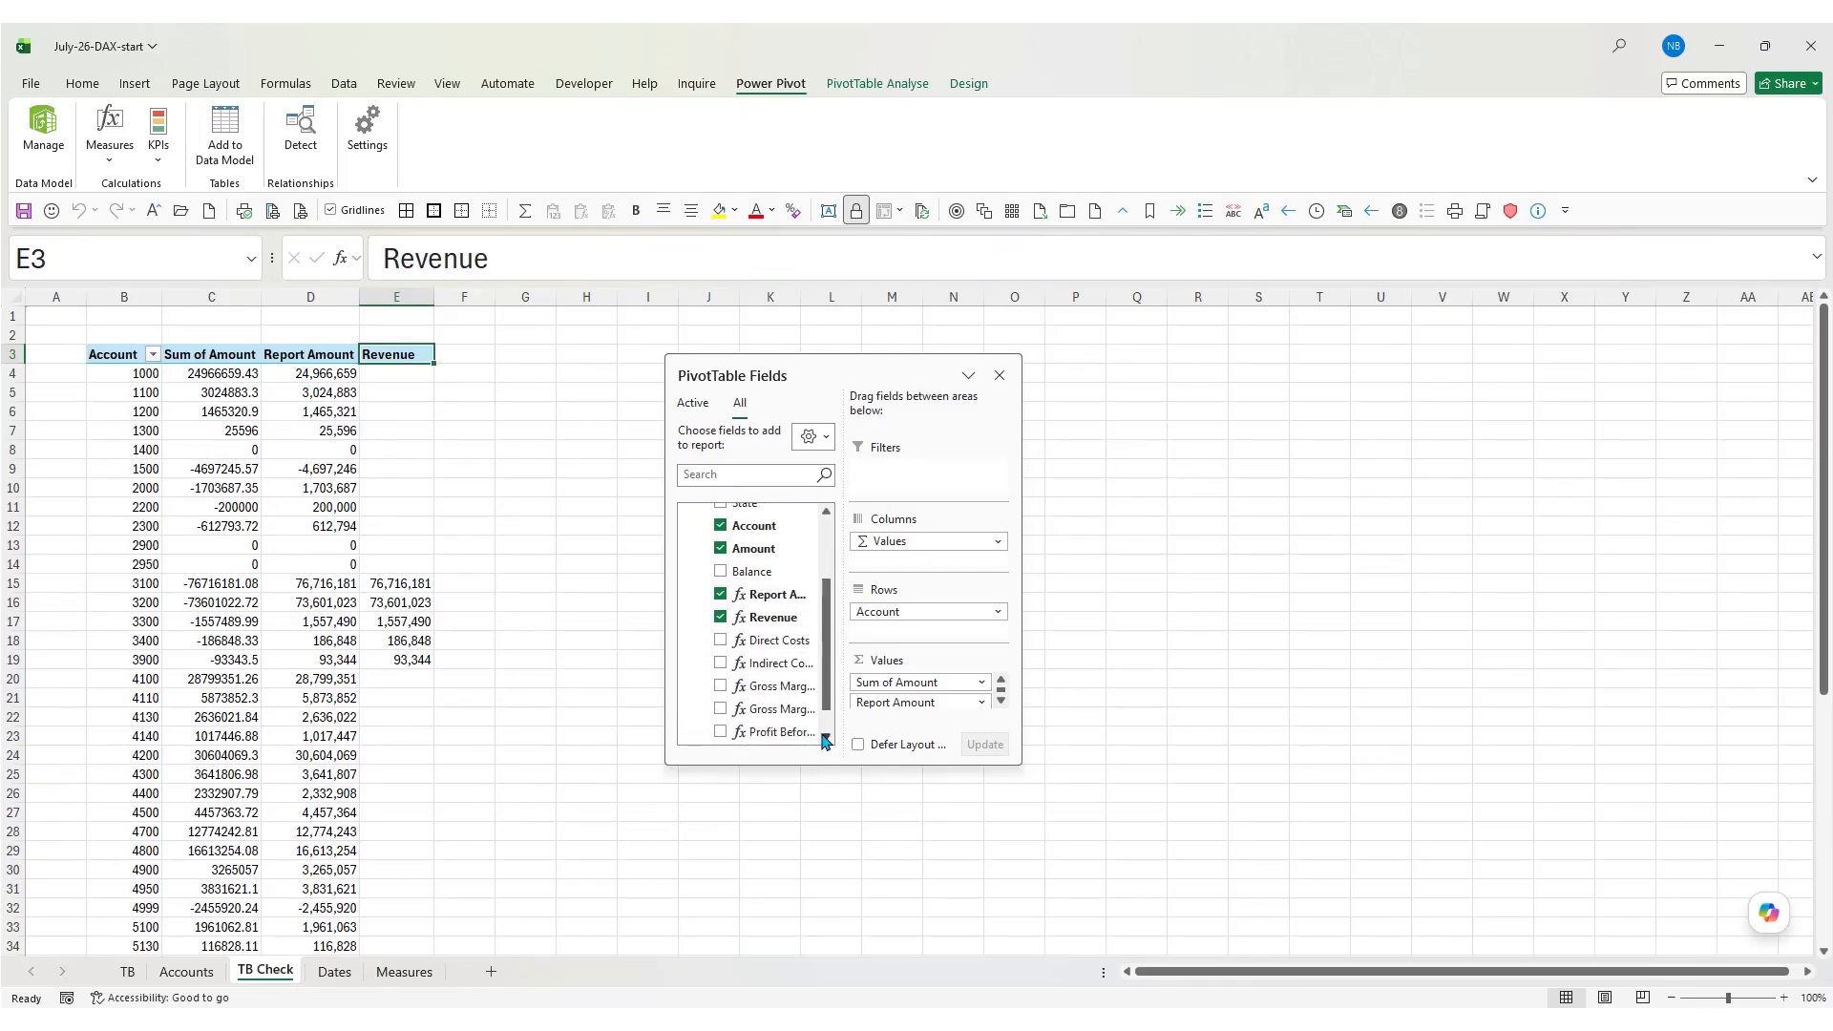
pyautogui.click(825, 738)
pyautogui.click(721, 611)
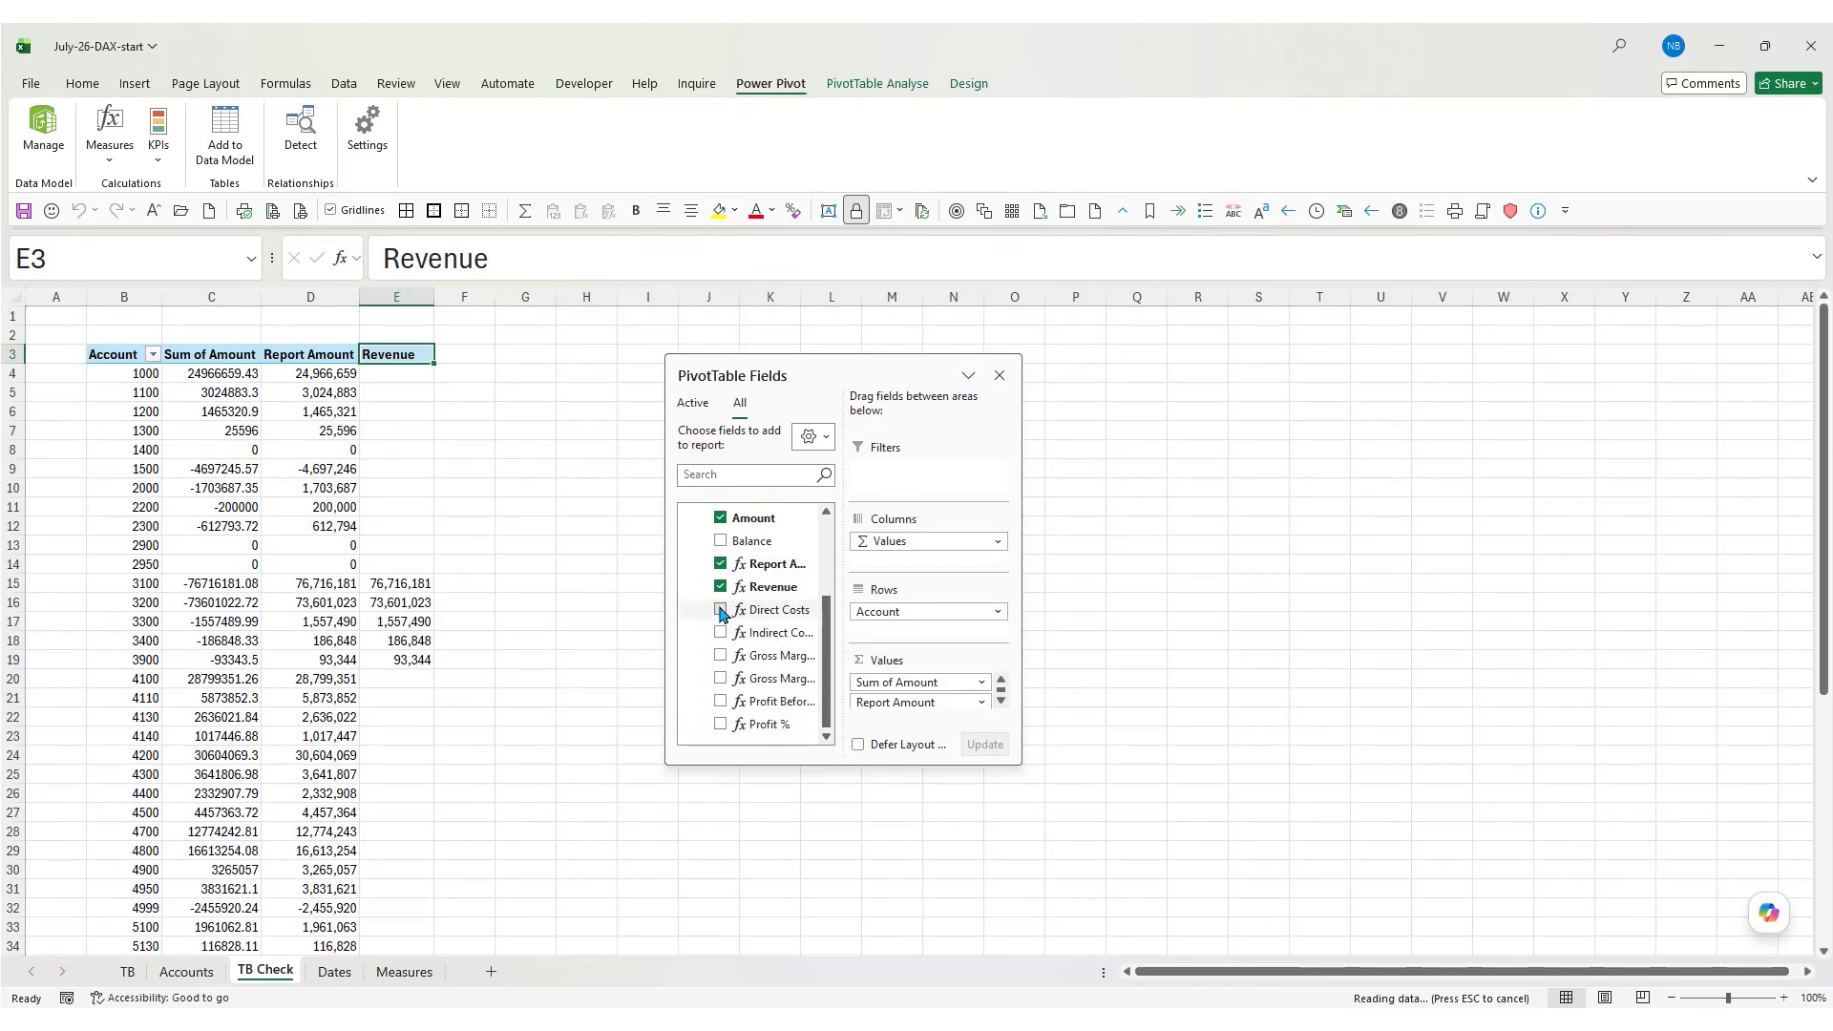
pyautogui.scroll(-3, 617, 608)
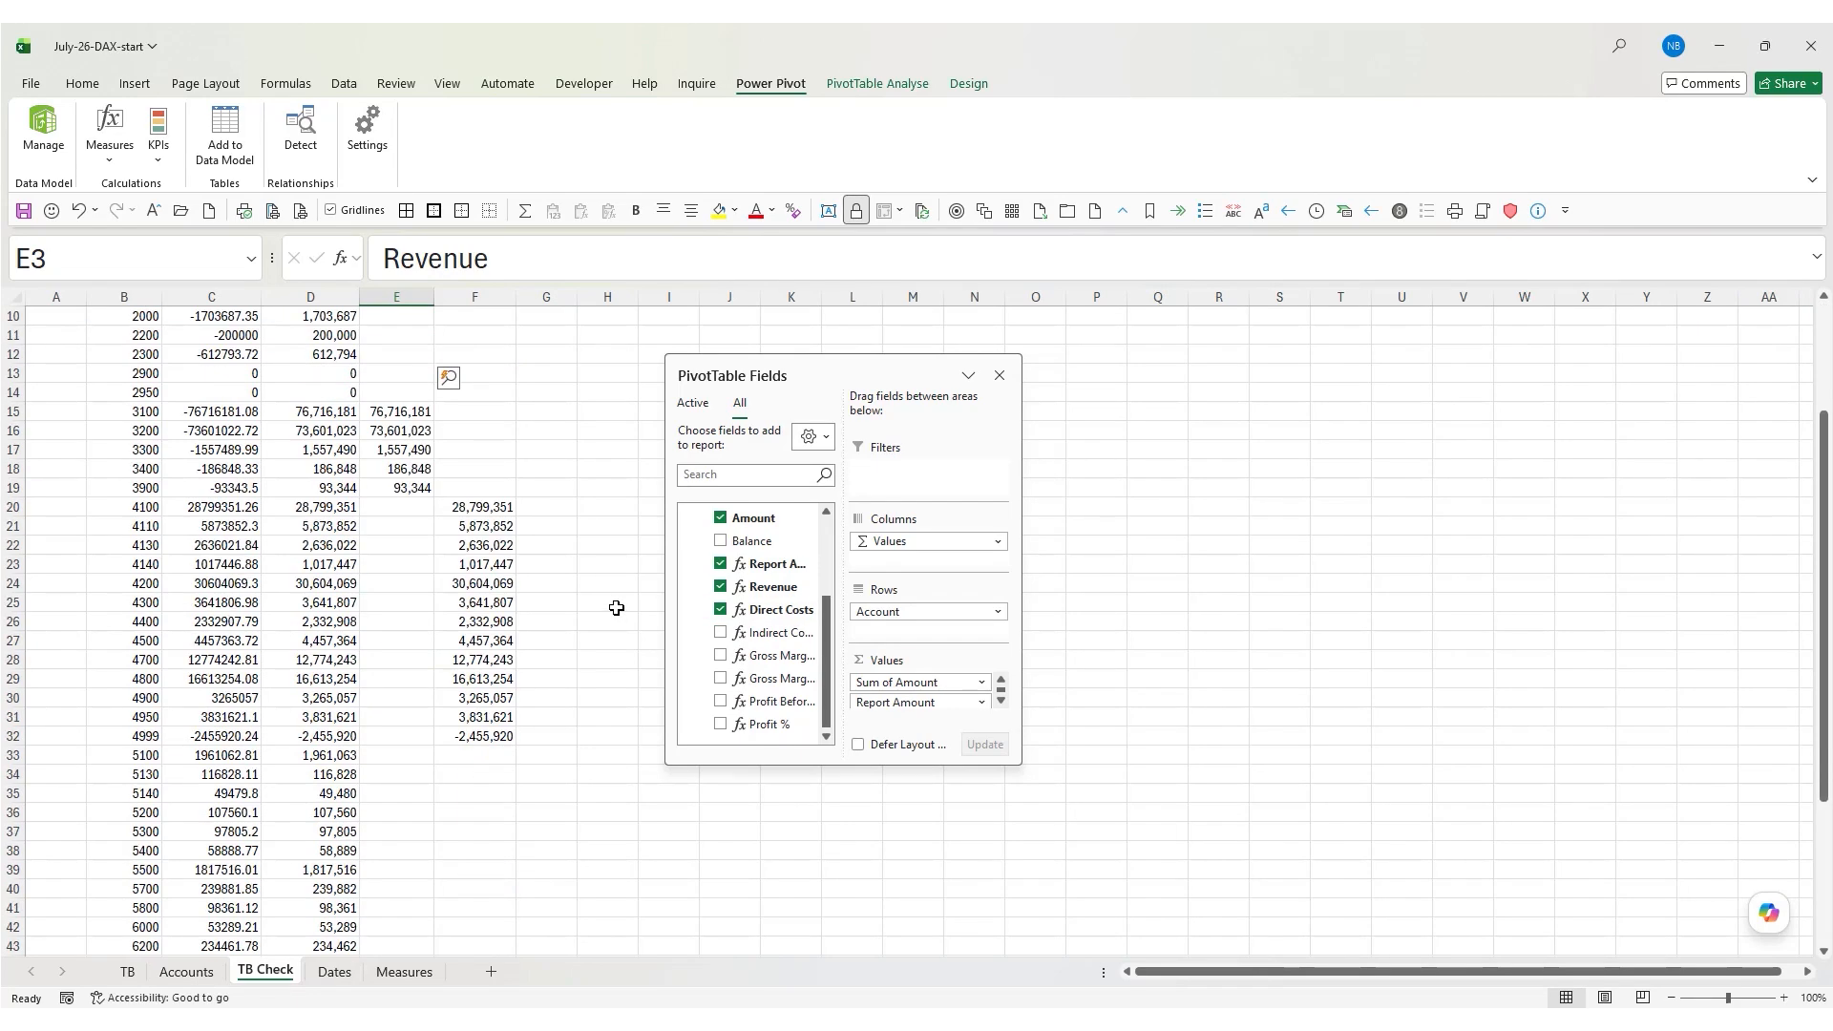
pyautogui.click(722, 634)
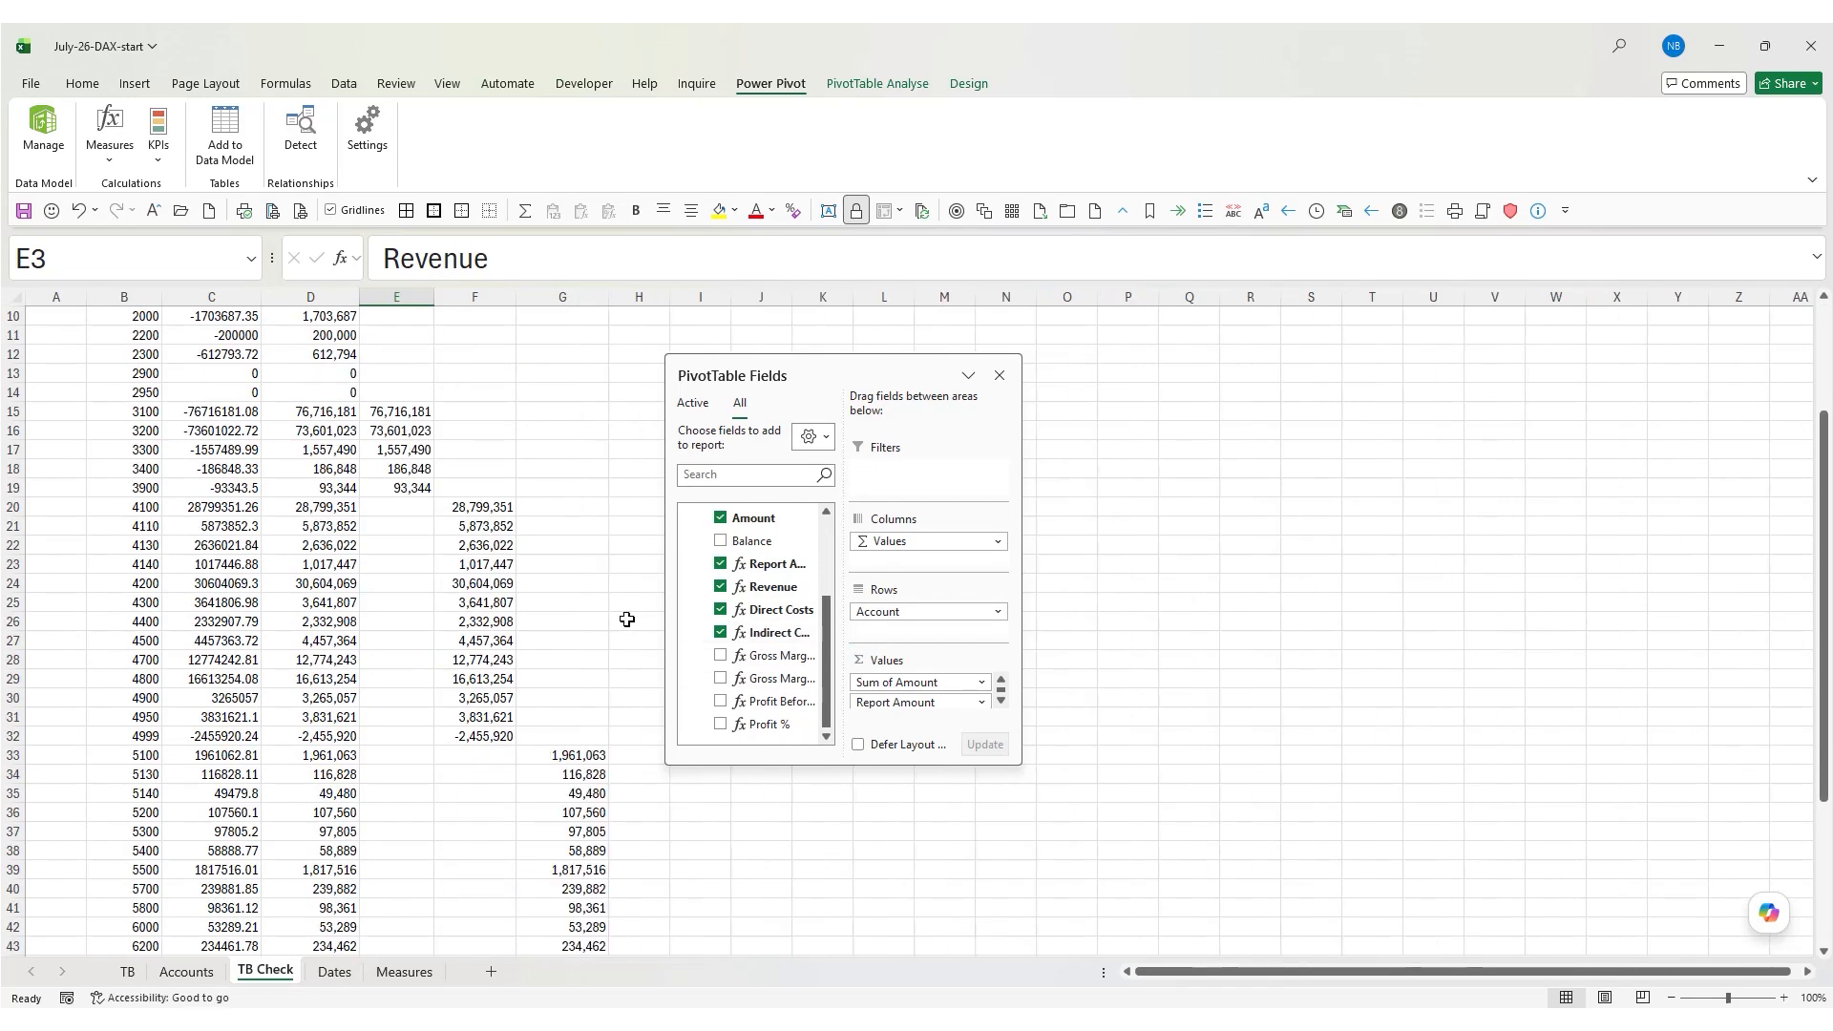
pyautogui.scroll(-6, 622, 618)
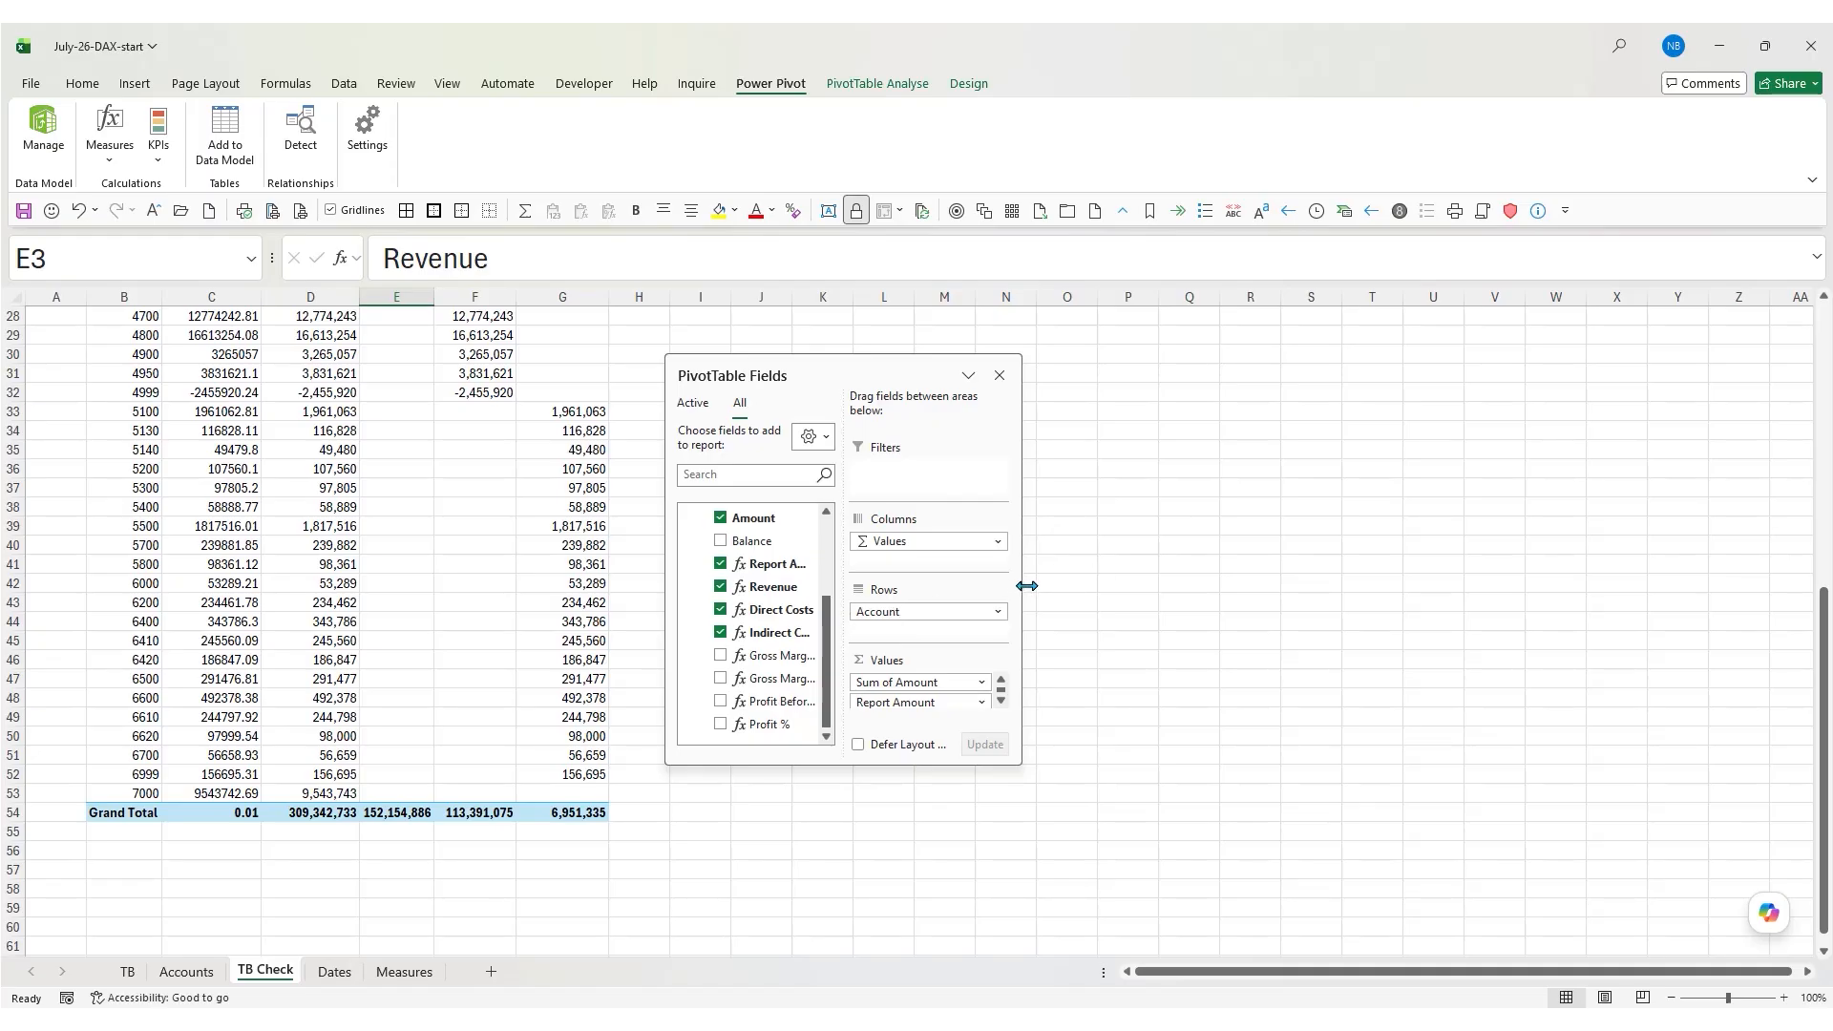
# Widen the PivotTable field list, add the Gross Margin and Profit Before Tax measures, and move the list clear of the data
pyautogui.moveTo(1027, 585); pyautogui.dragTo(1113, 586)
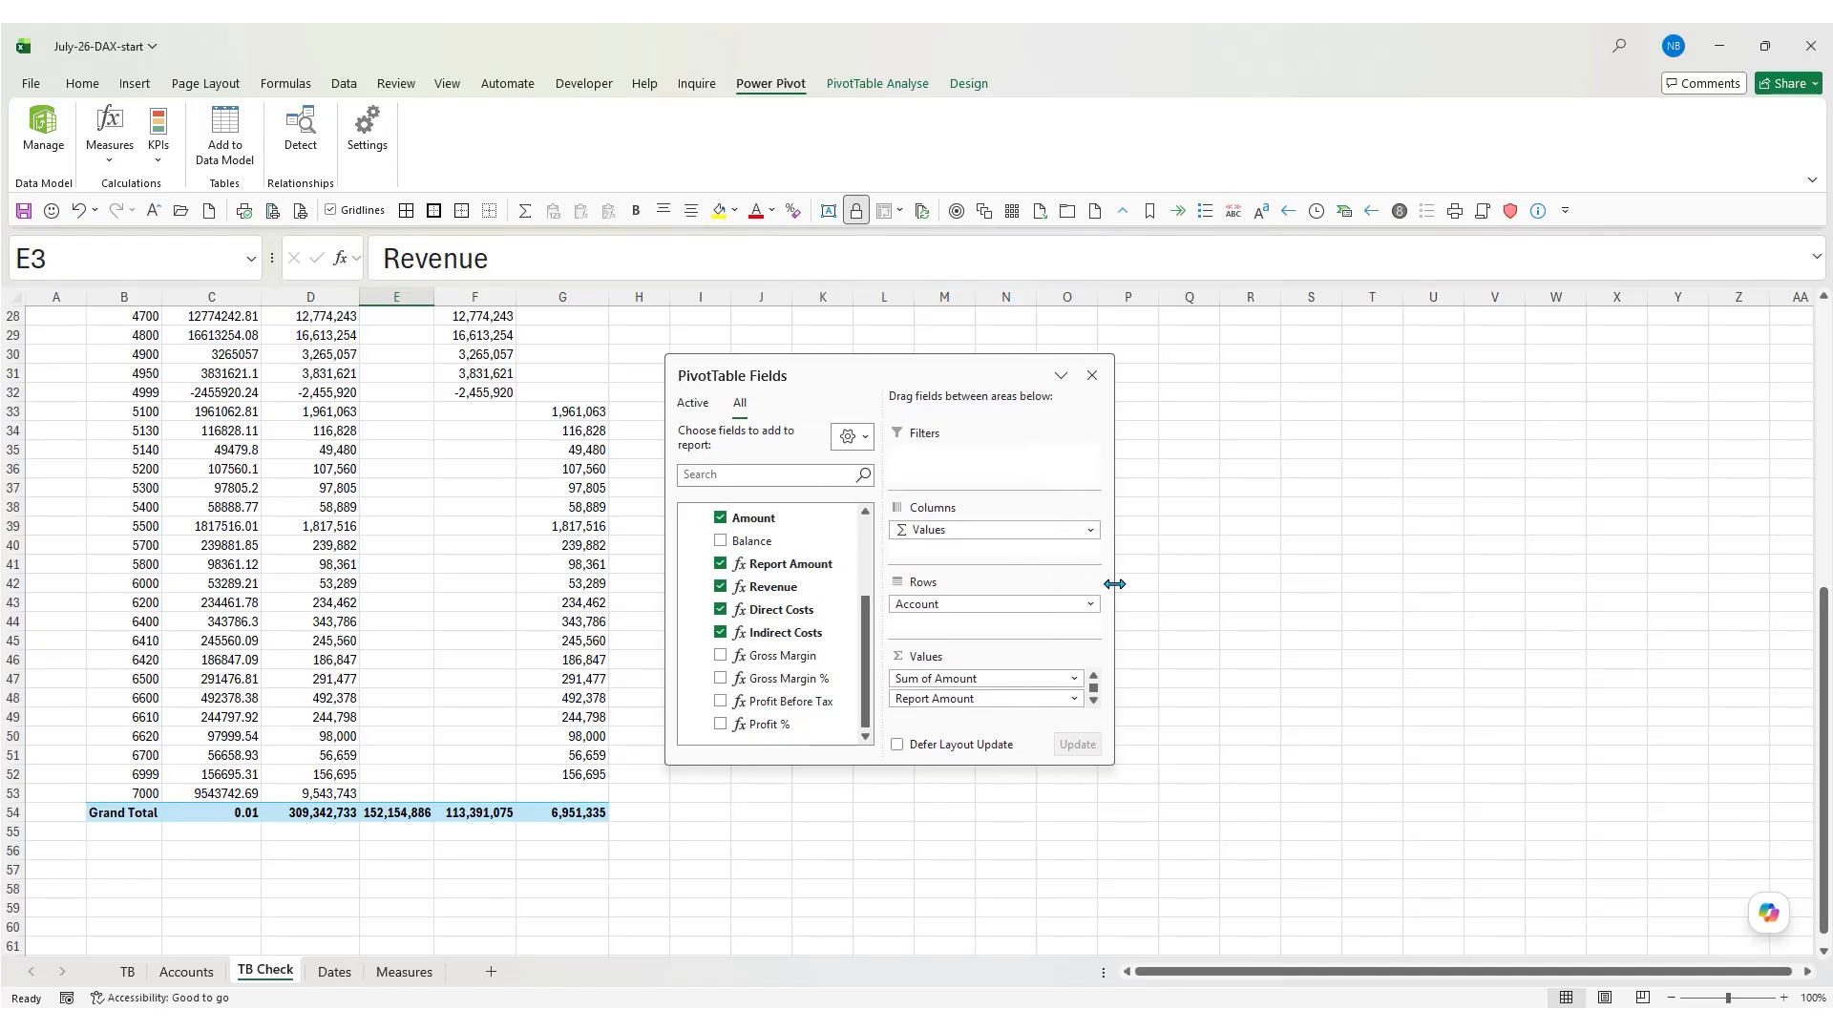
pyautogui.click(721, 657)
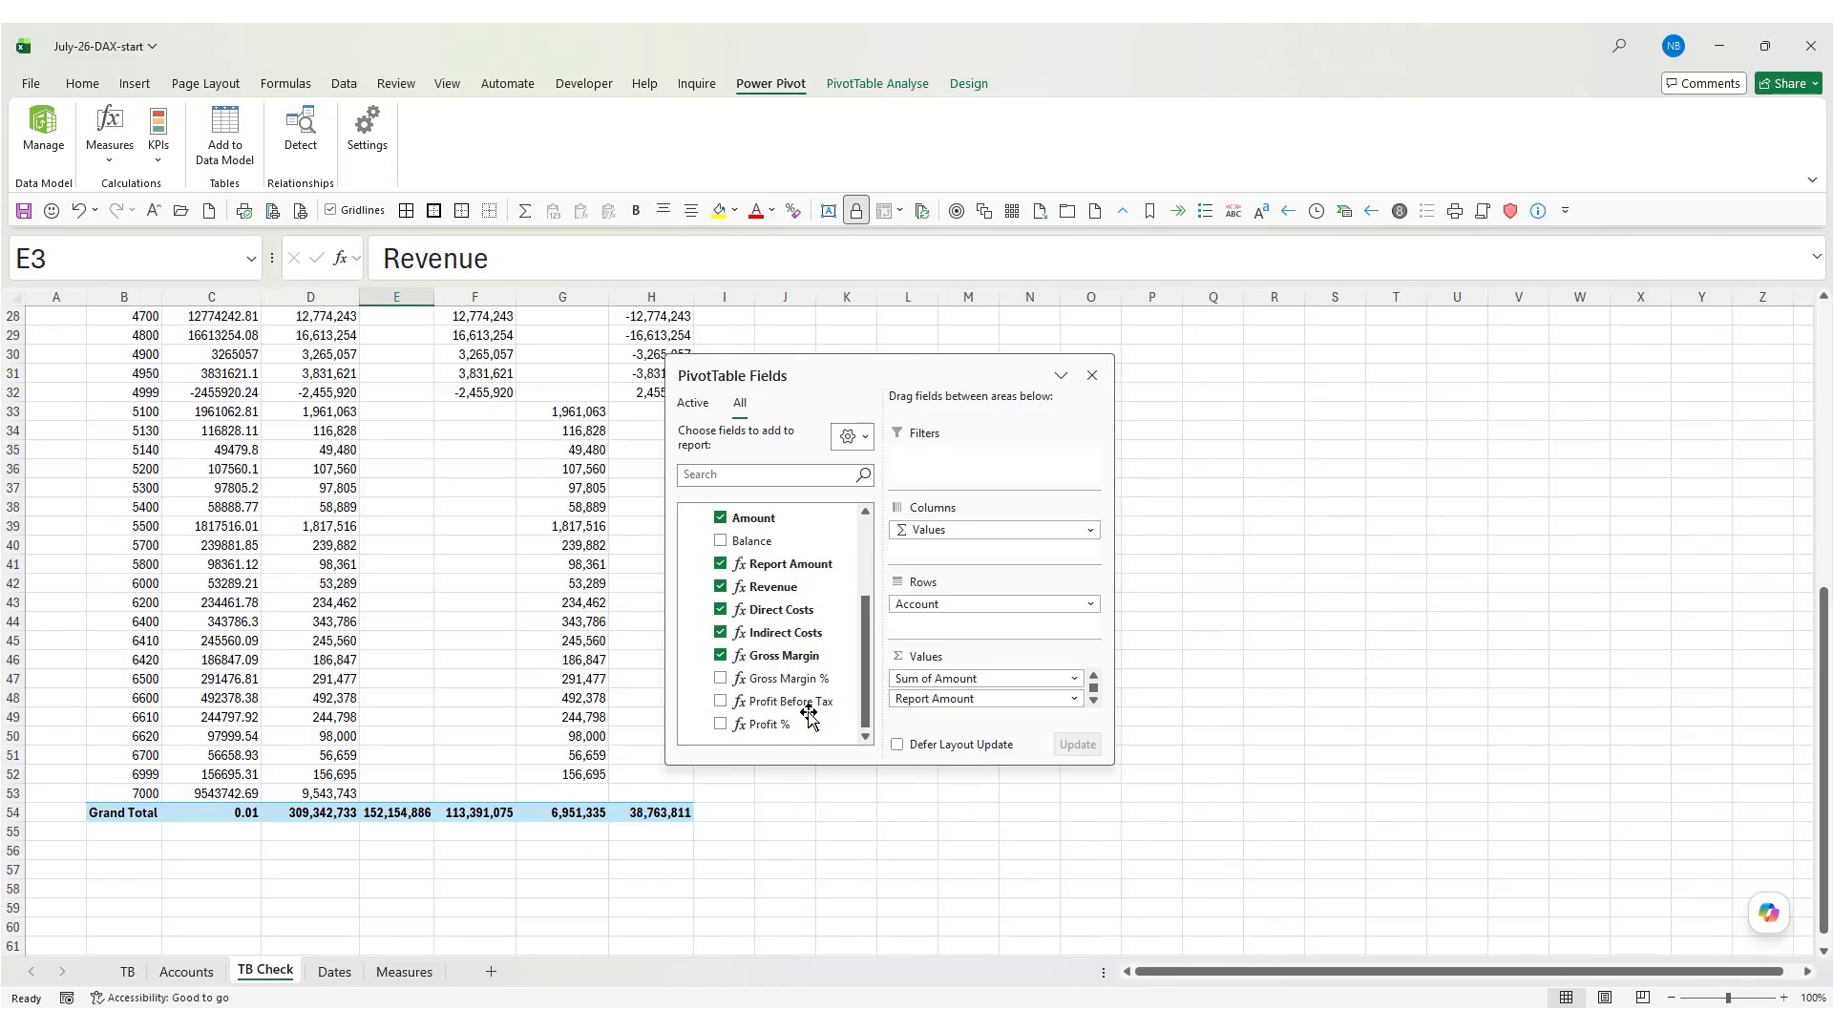
pyautogui.click(721, 701)
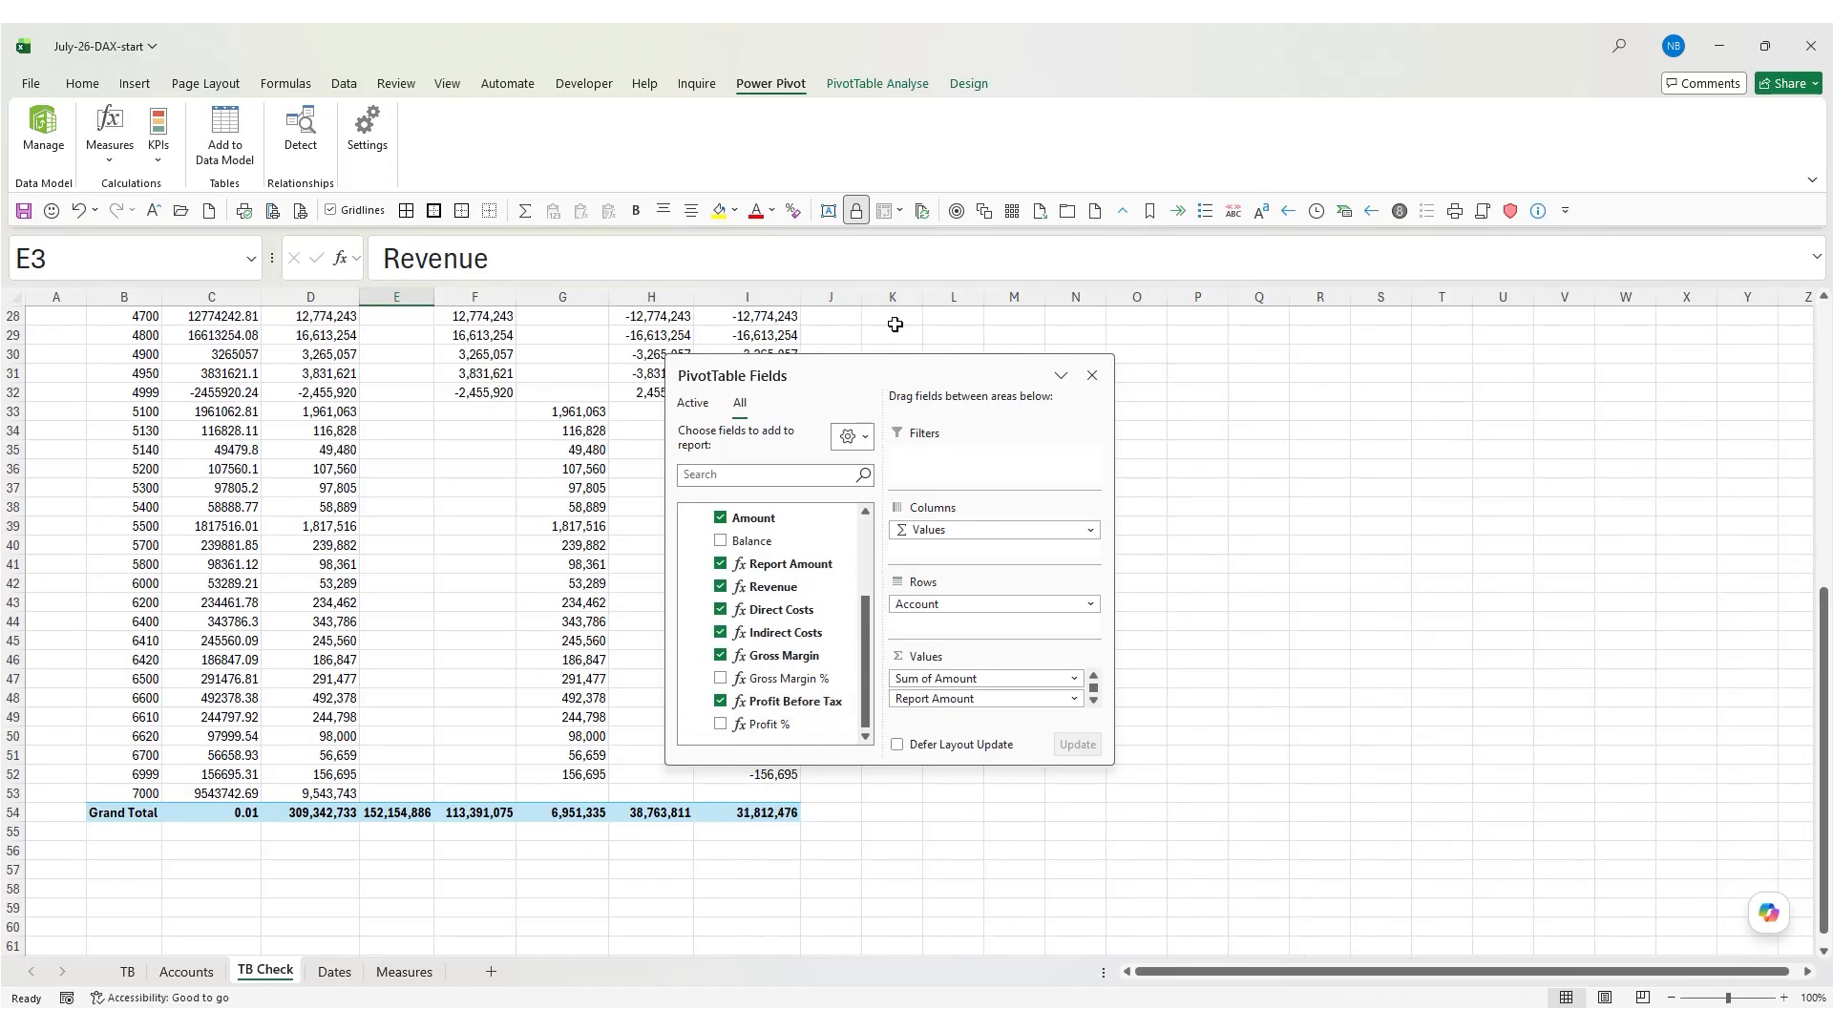
pyautogui.moveTo(884, 369); pyautogui.dragTo(1043, 344)
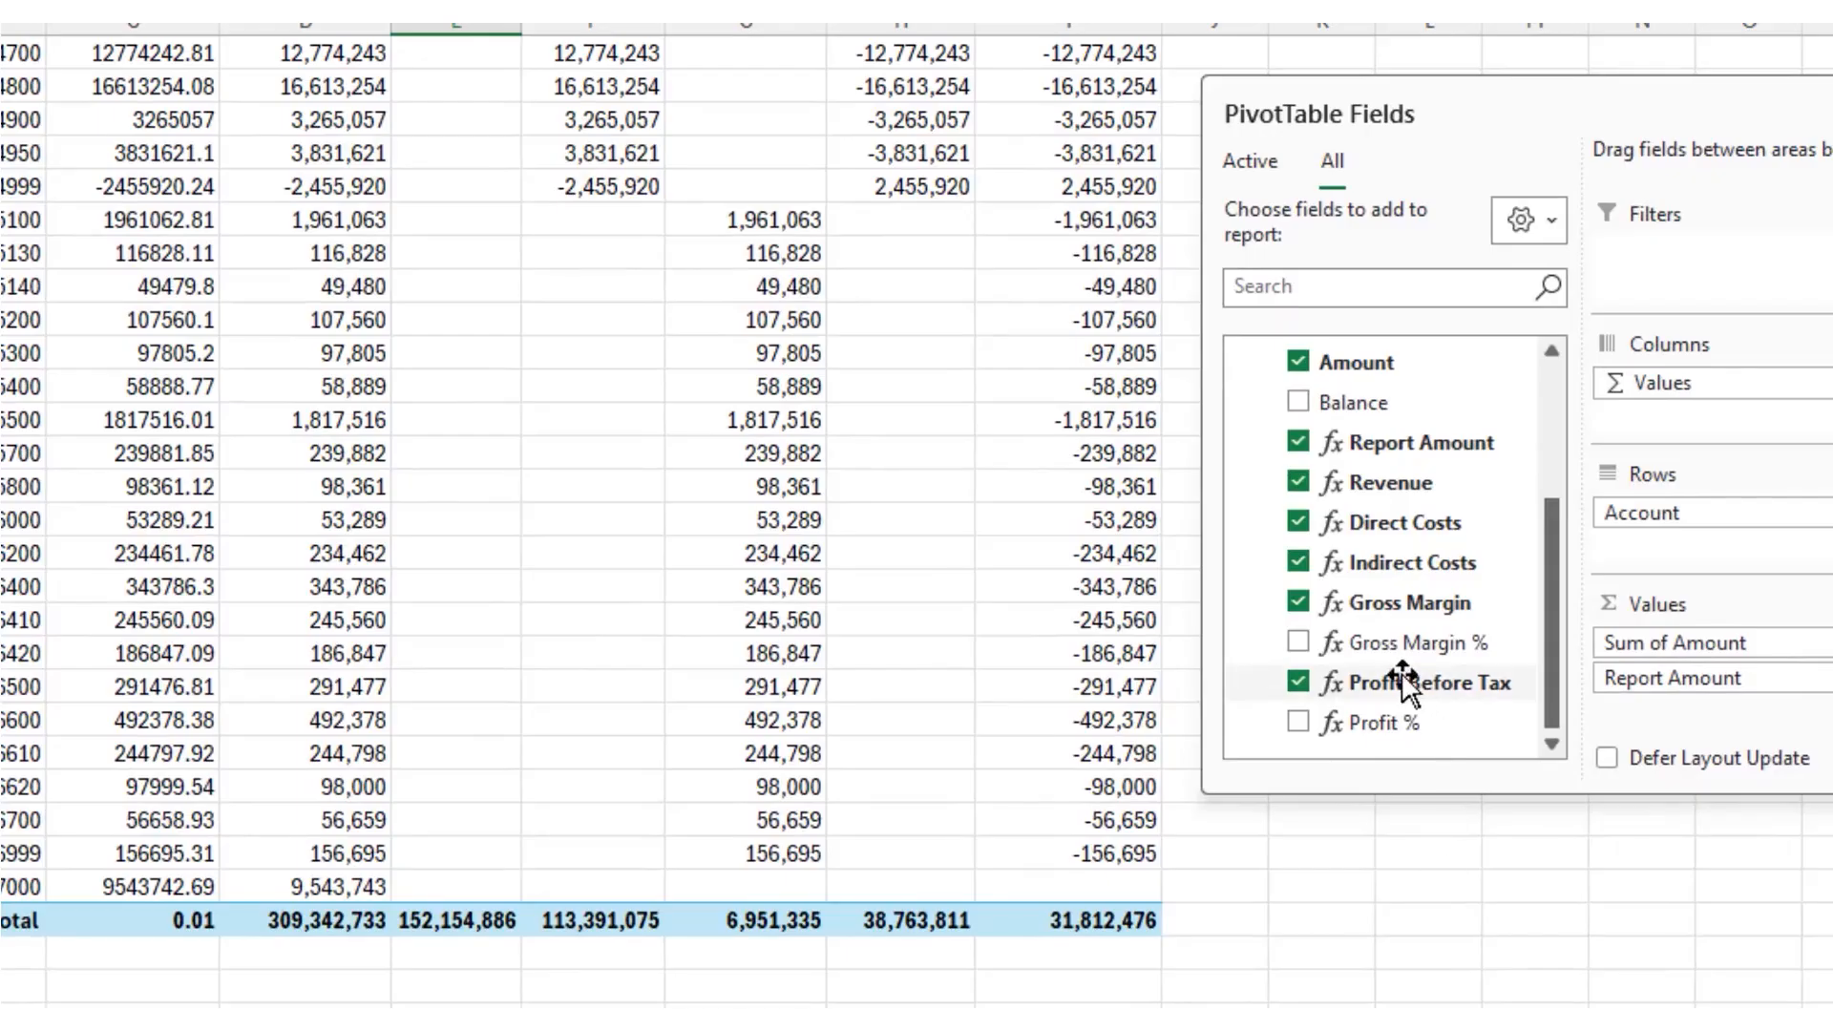
pyautogui.moveTo(1598, 102); pyautogui.dragTo(1728, 91)
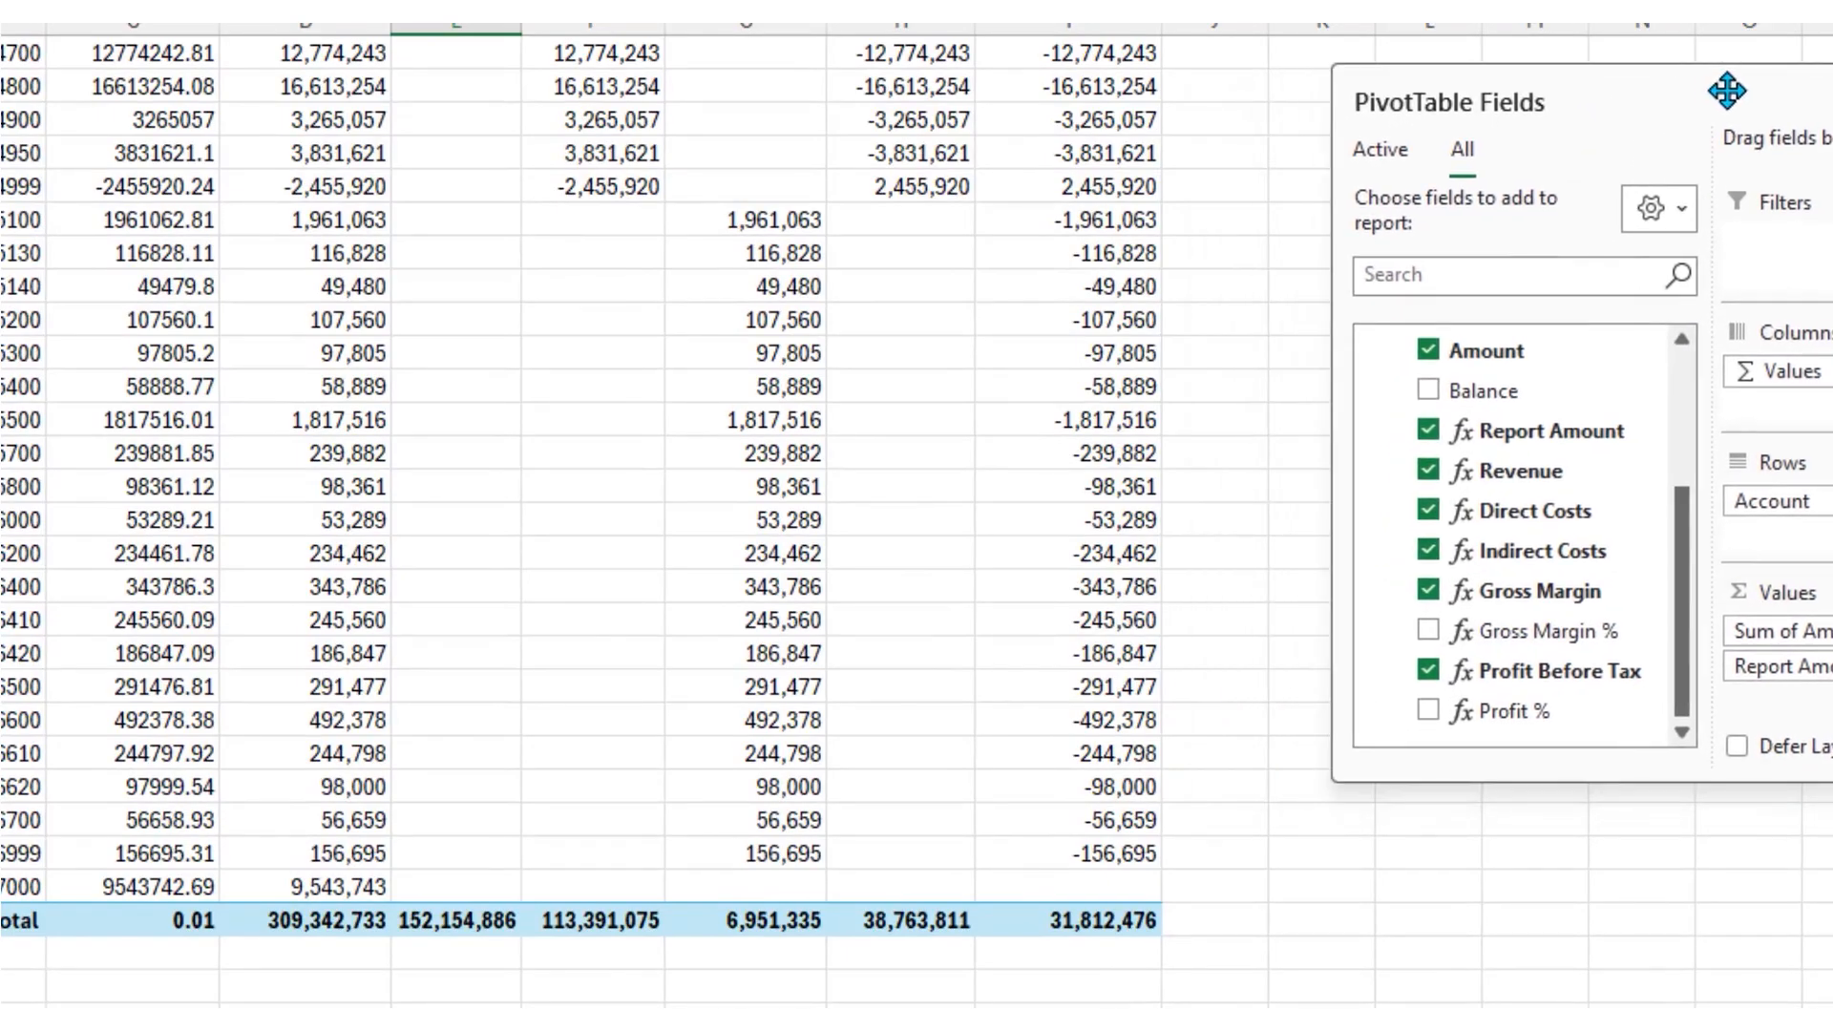
# Add the Gross Margin % and Profit % measures to the PivotTable and move the field list off the new columns
pyautogui.scroll(9, 1227, 524)
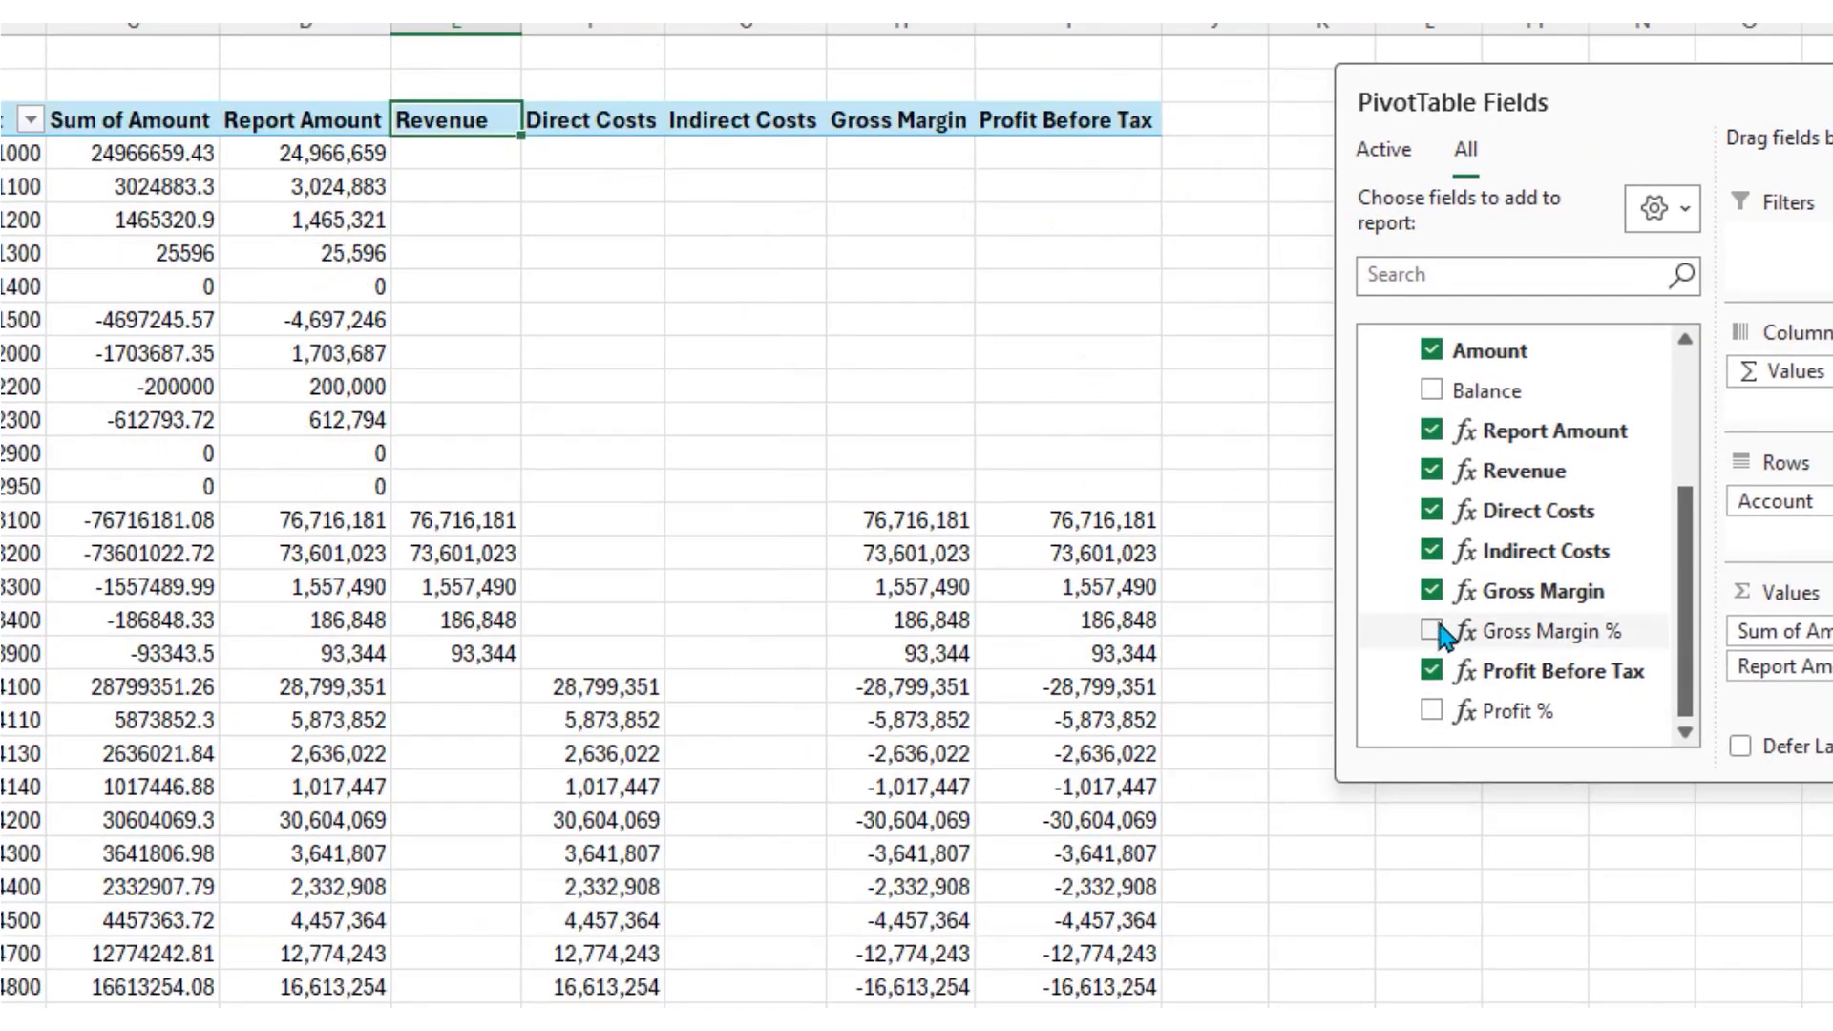
pyautogui.click(1431, 631)
pyautogui.click(1431, 710)
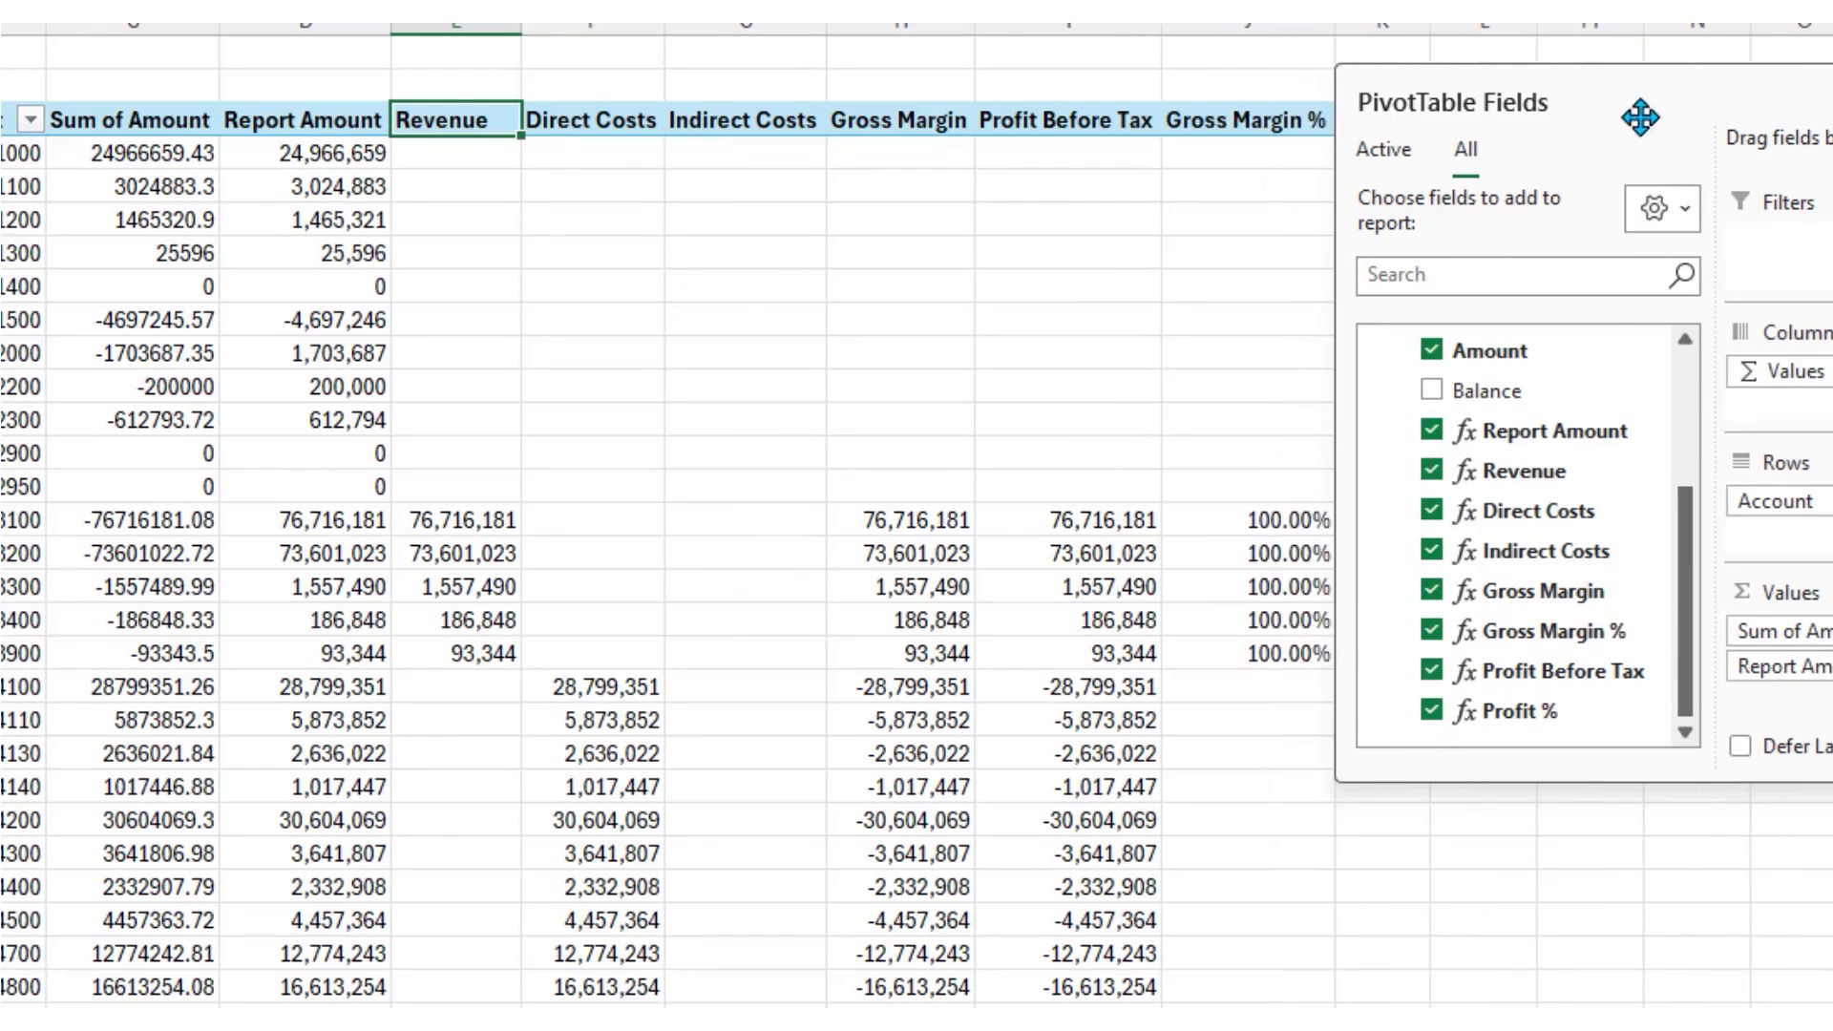
pyautogui.moveTo(1641, 117); pyautogui.dragTo(1832, 131)
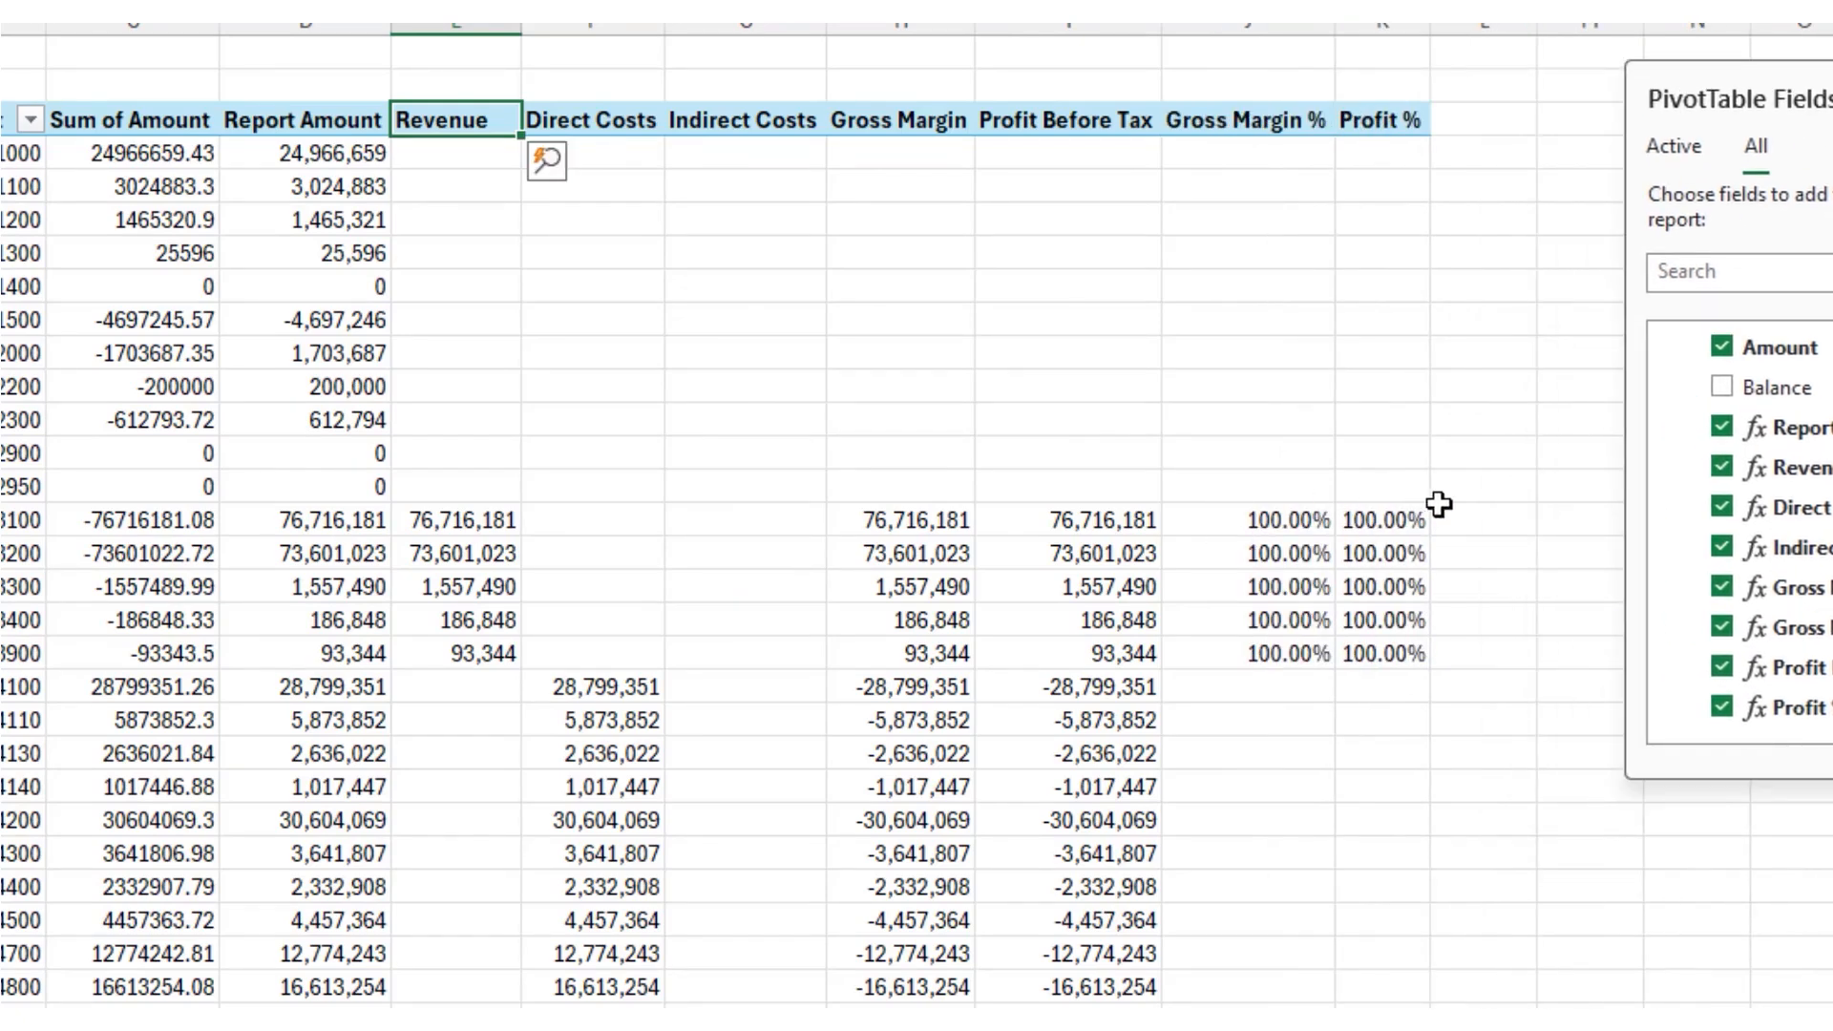
# Check the Gross Margin % and Profit % values in the PivotTable's Grand Total row
pyautogui.scroll(-2, 1470, 524)
pyautogui.scroll(-8, 1485, 525)
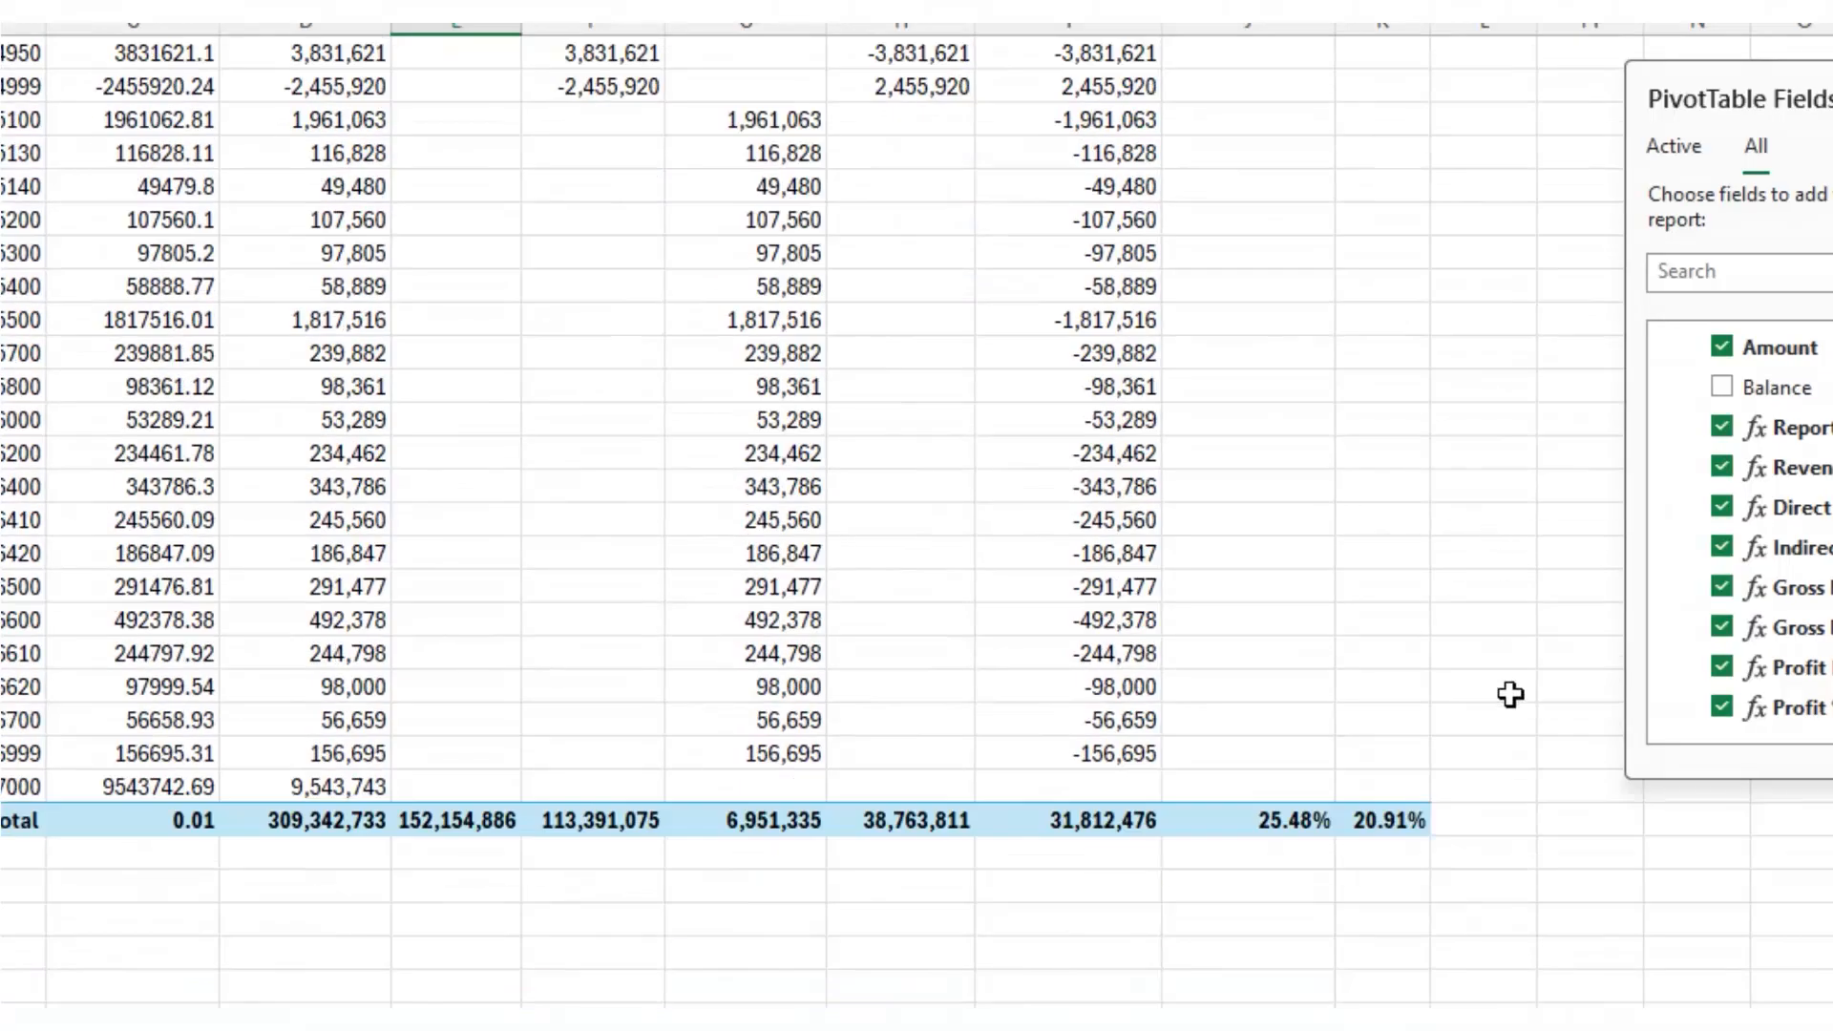
pyautogui.click(1285, 823)
pyautogui.click(1375, 822)
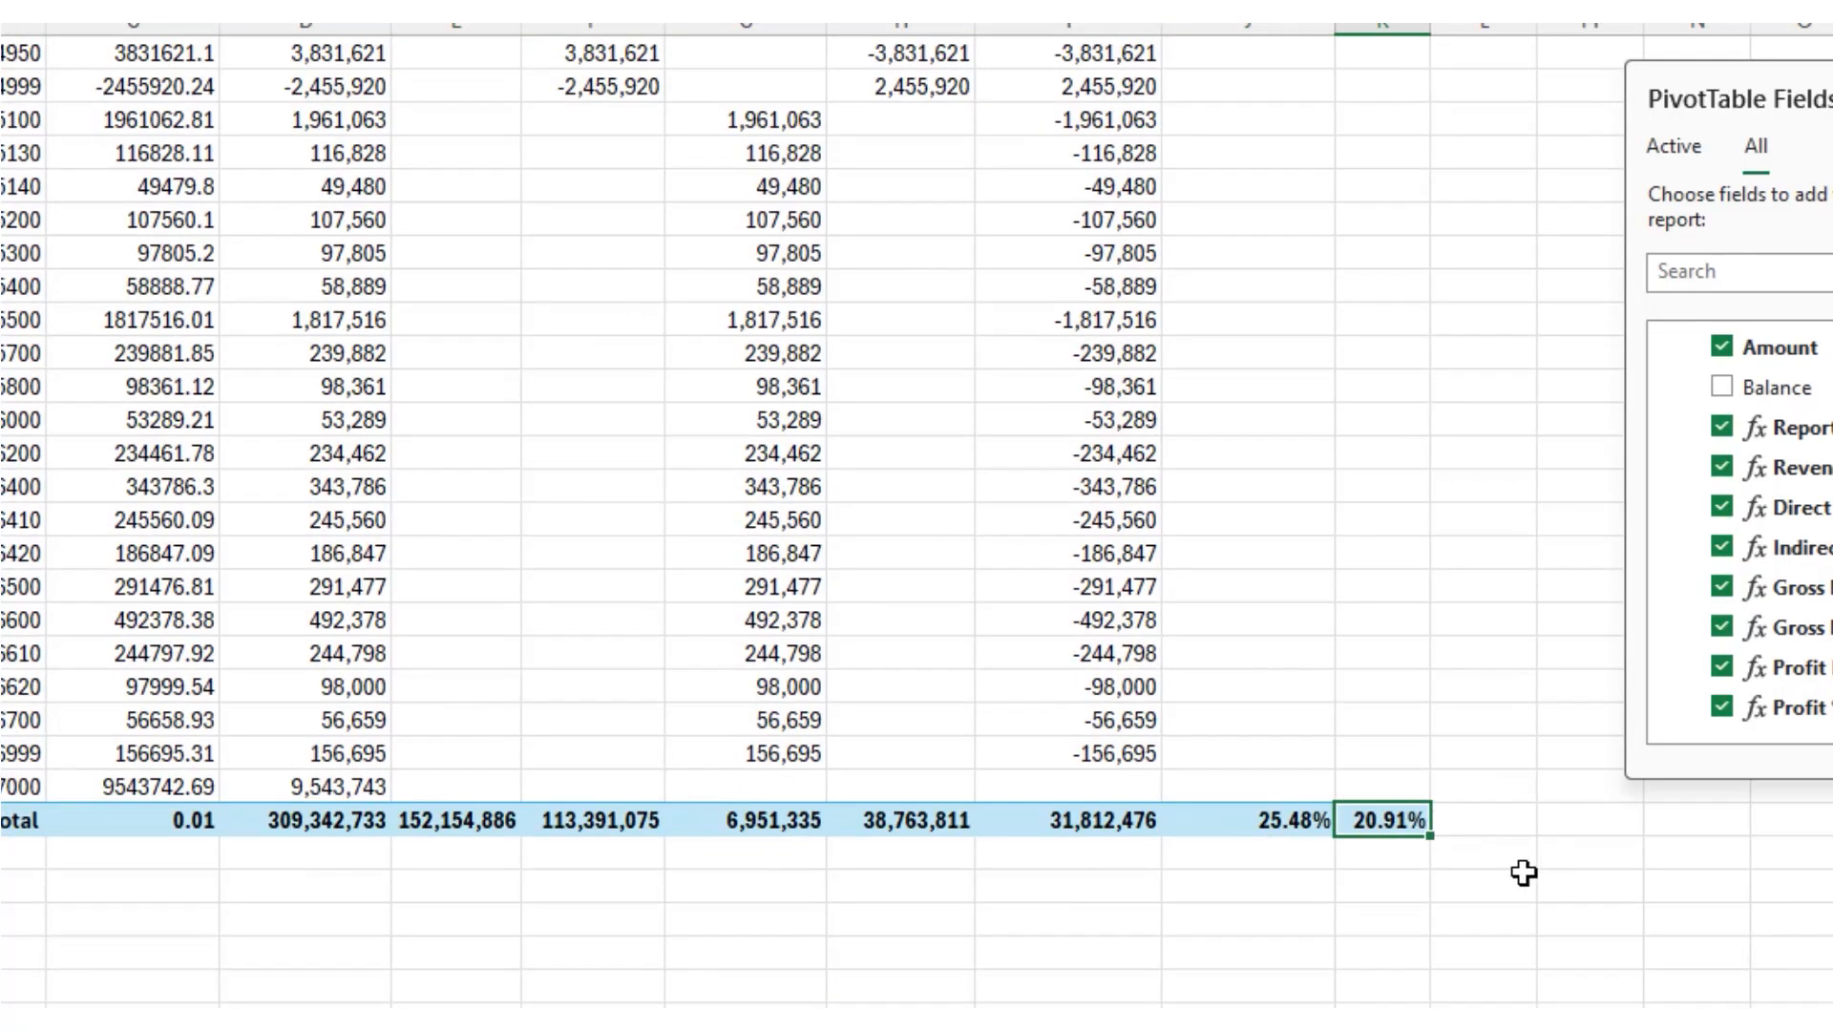
pyautogui.scroll(5, 1524, 874)
pyautogui.scroll(-4, 1522, 859)
# Freeze the panes above row 4 so the PivotTable headings stay in view
pyautogui.scroll(9, 1523, 842)
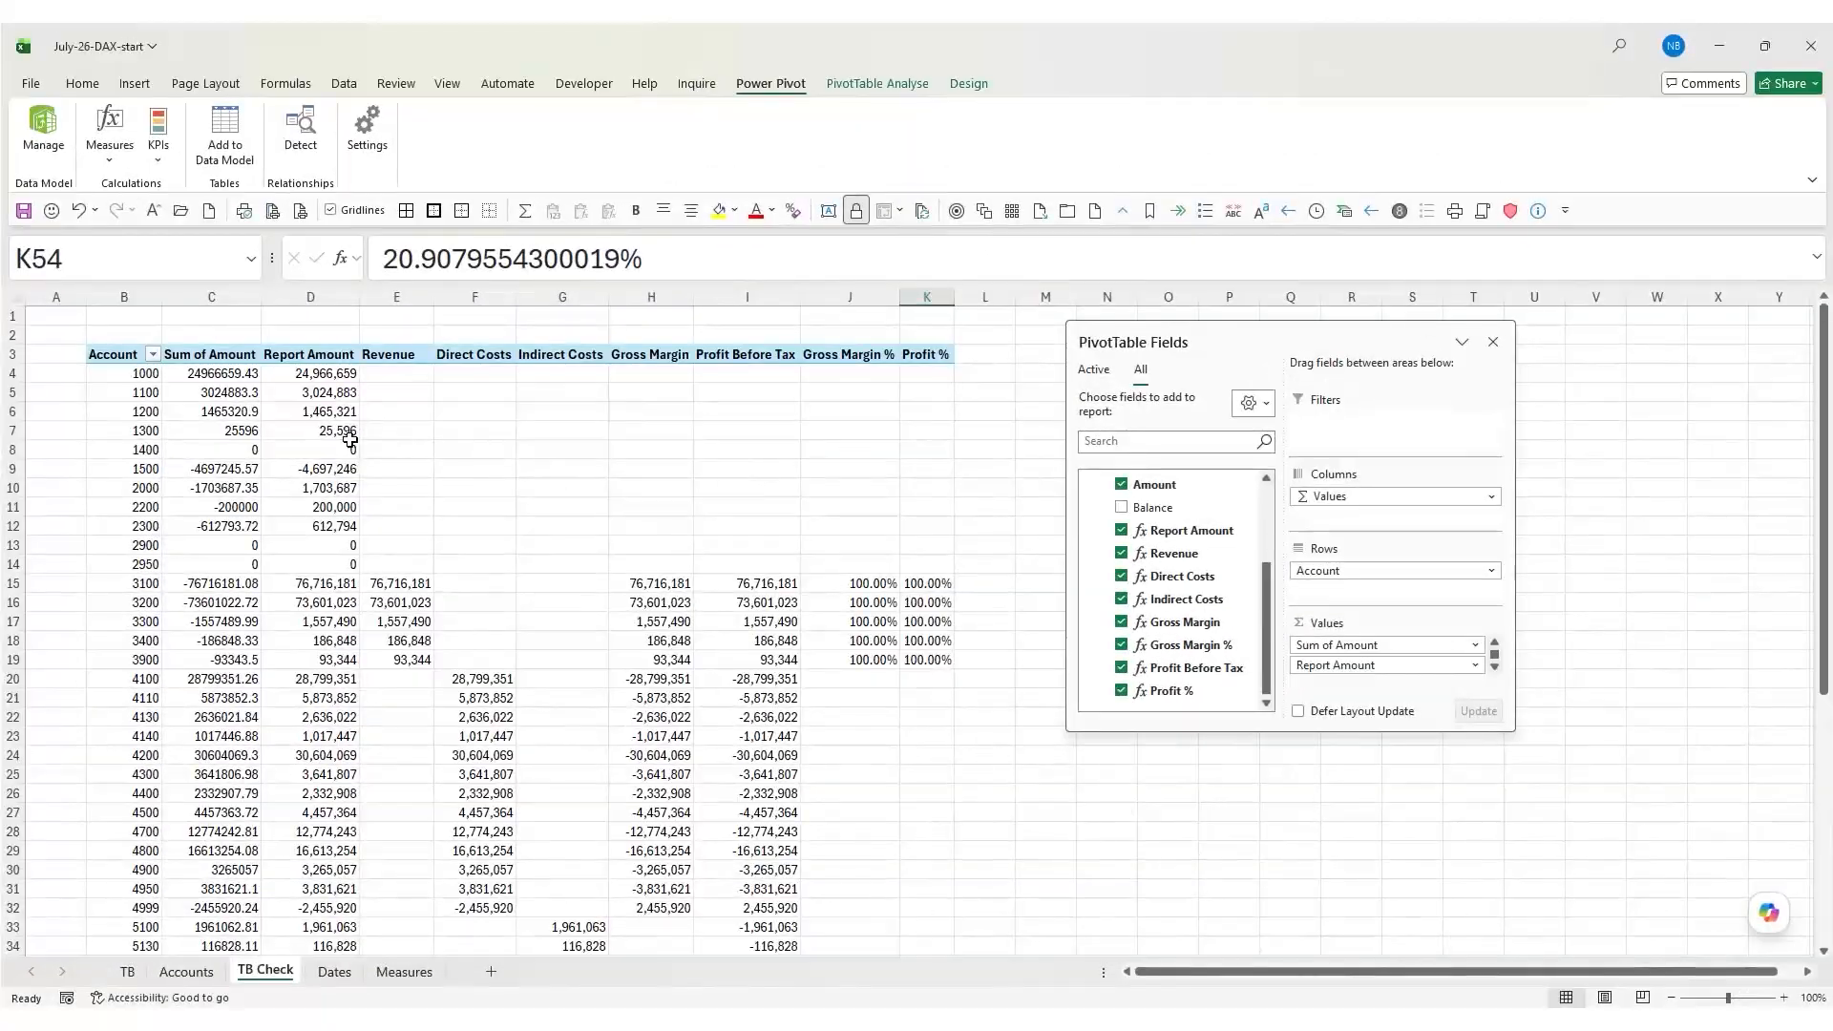
pyautogui.click(14, 373)
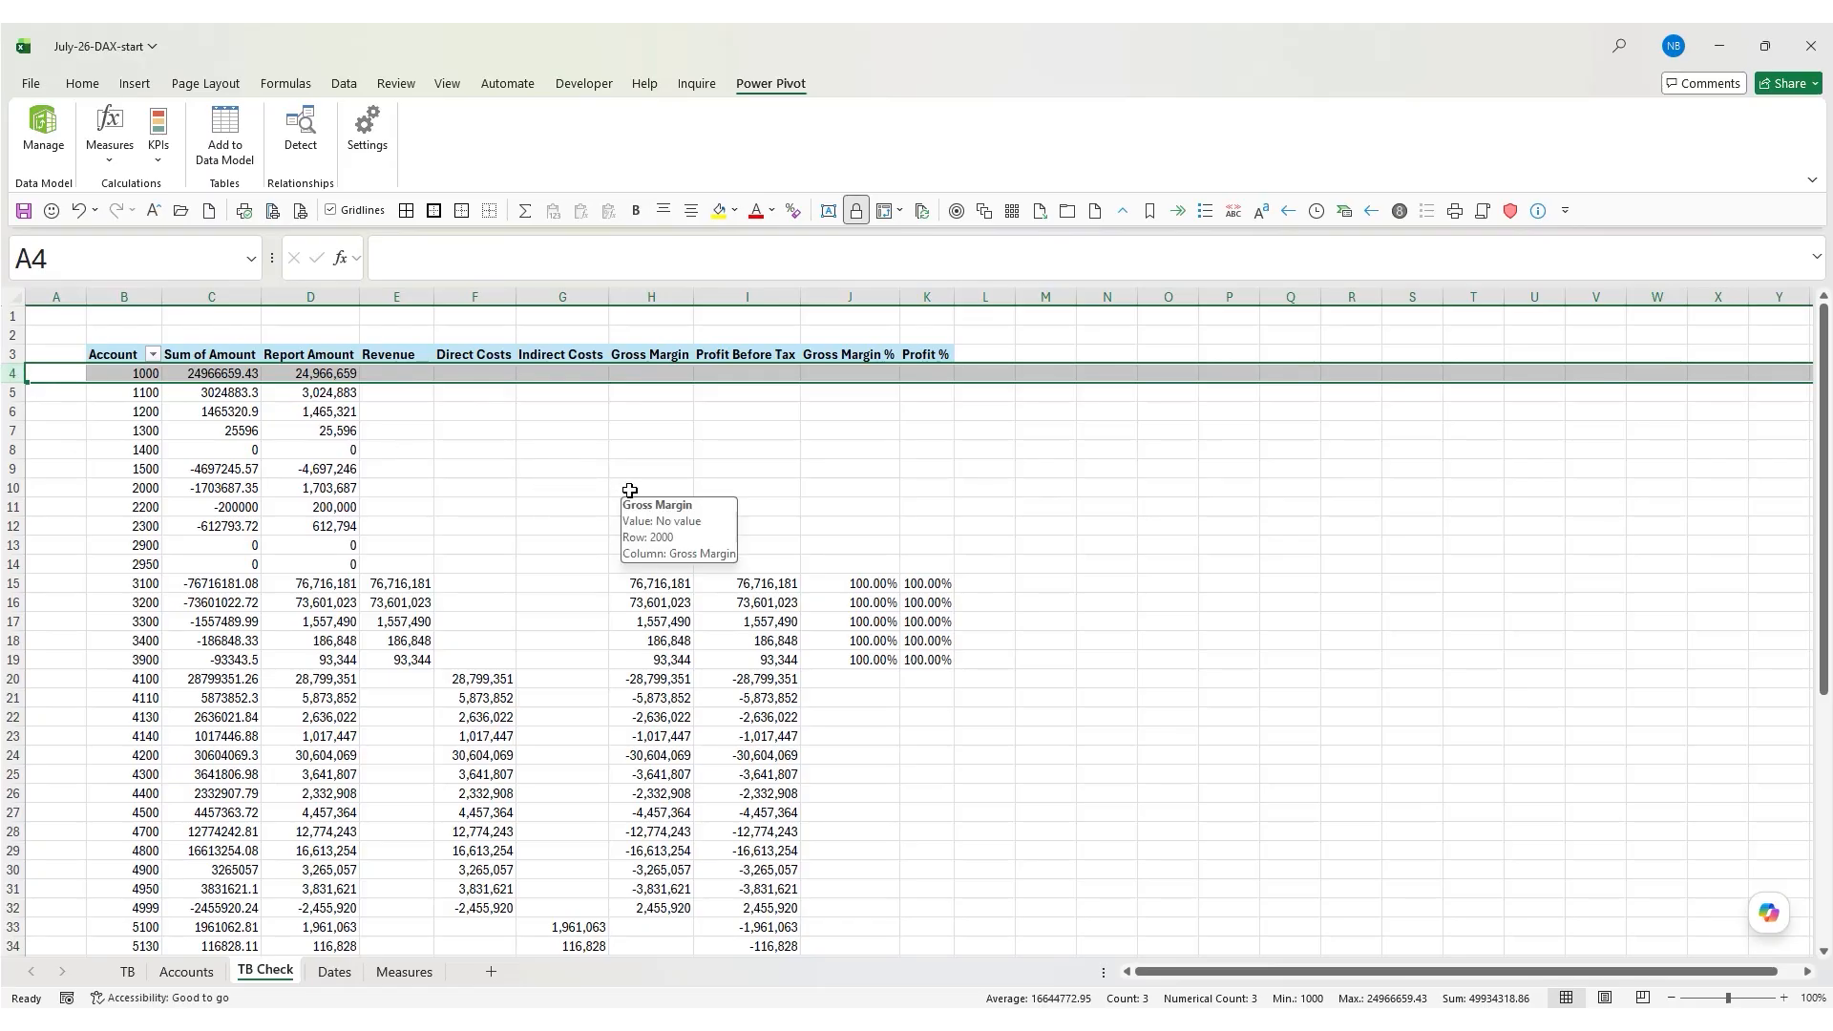
pyautogui.press('alt')
pyautogui.press('w')
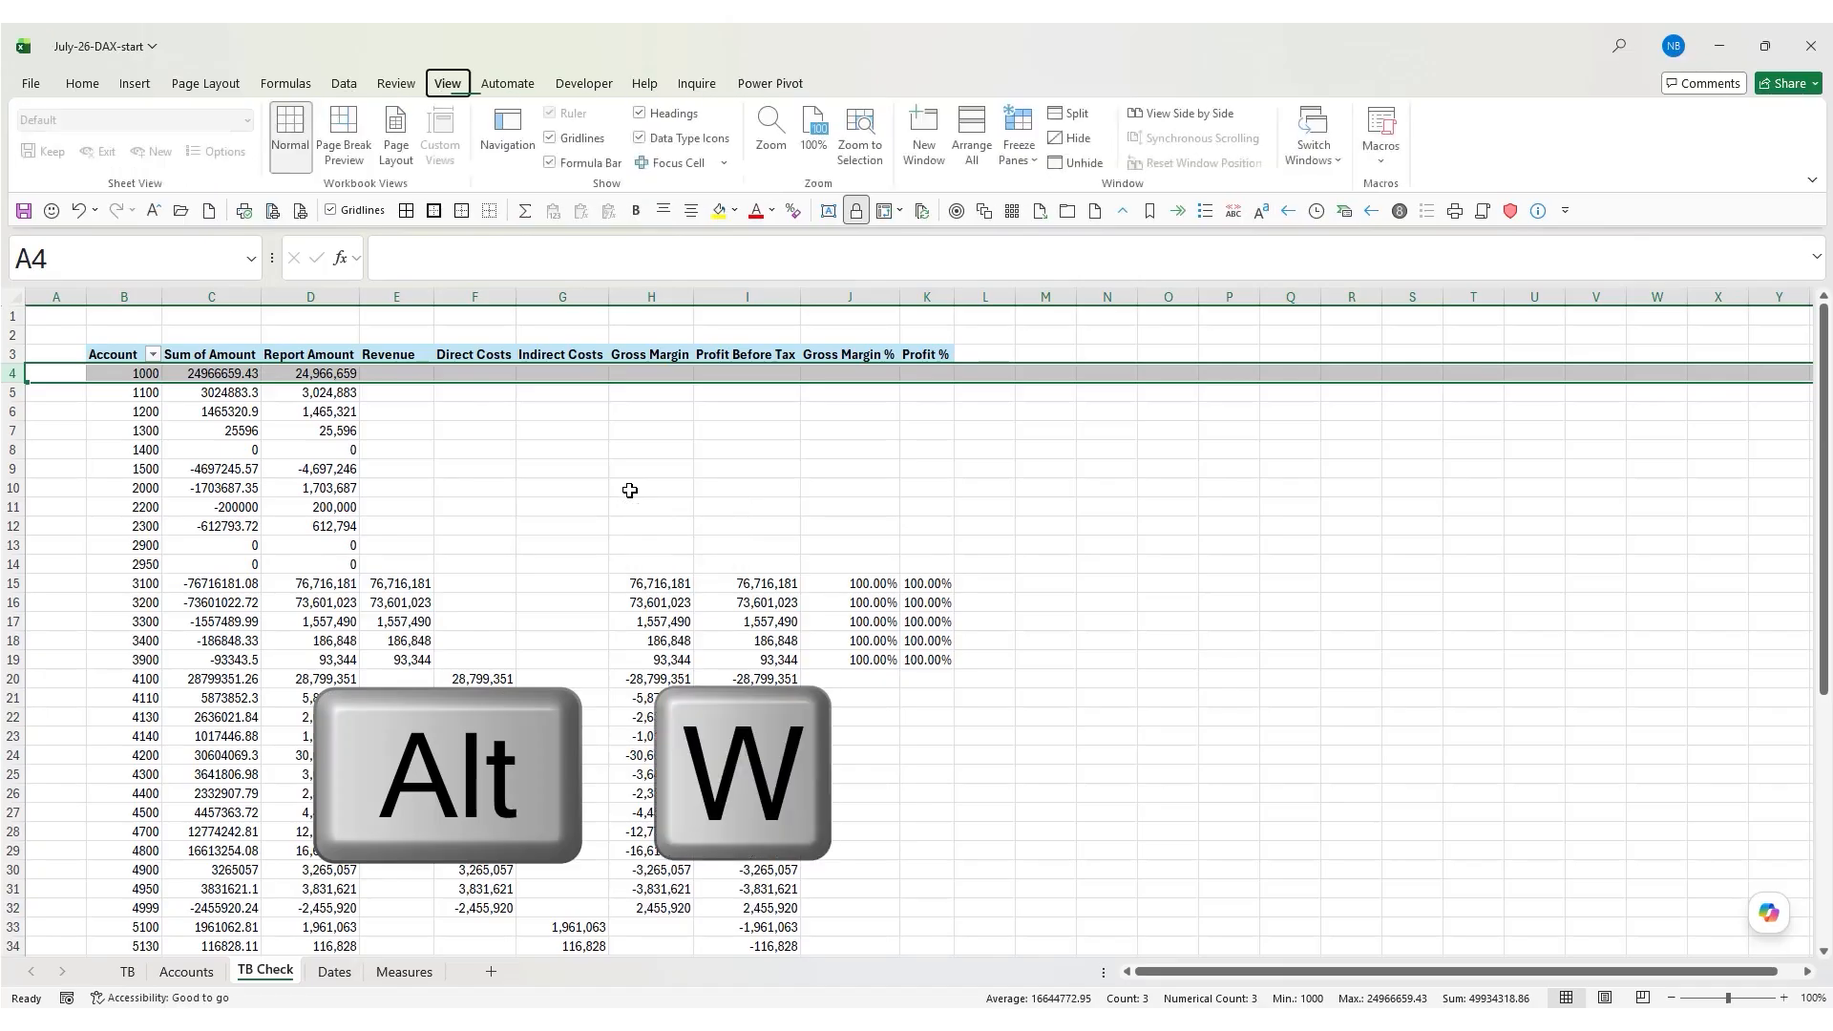
pyautogui.press('f')
pyautogui.press('f')
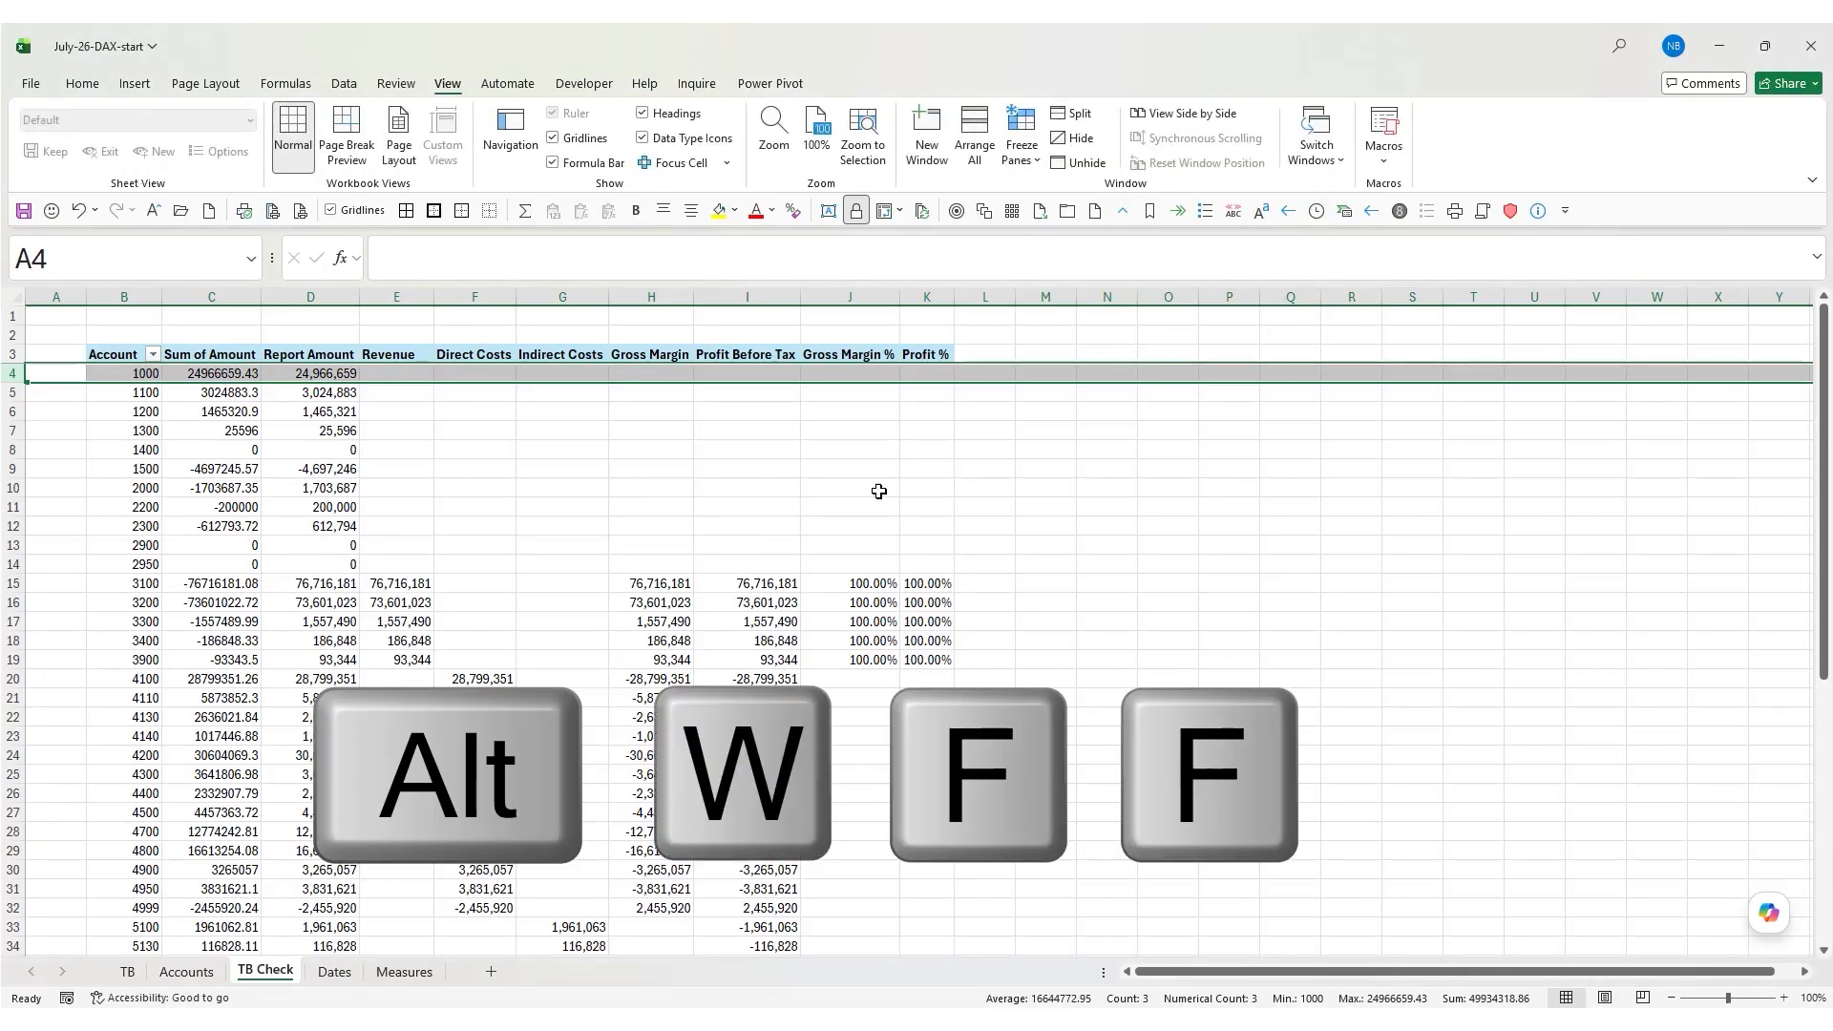
# Below the Grand Total row, enter the check formula =+E54-F54 for revenue minus direct costs and place it in H56
pyautogui.scroll(-13, 1030, 555)
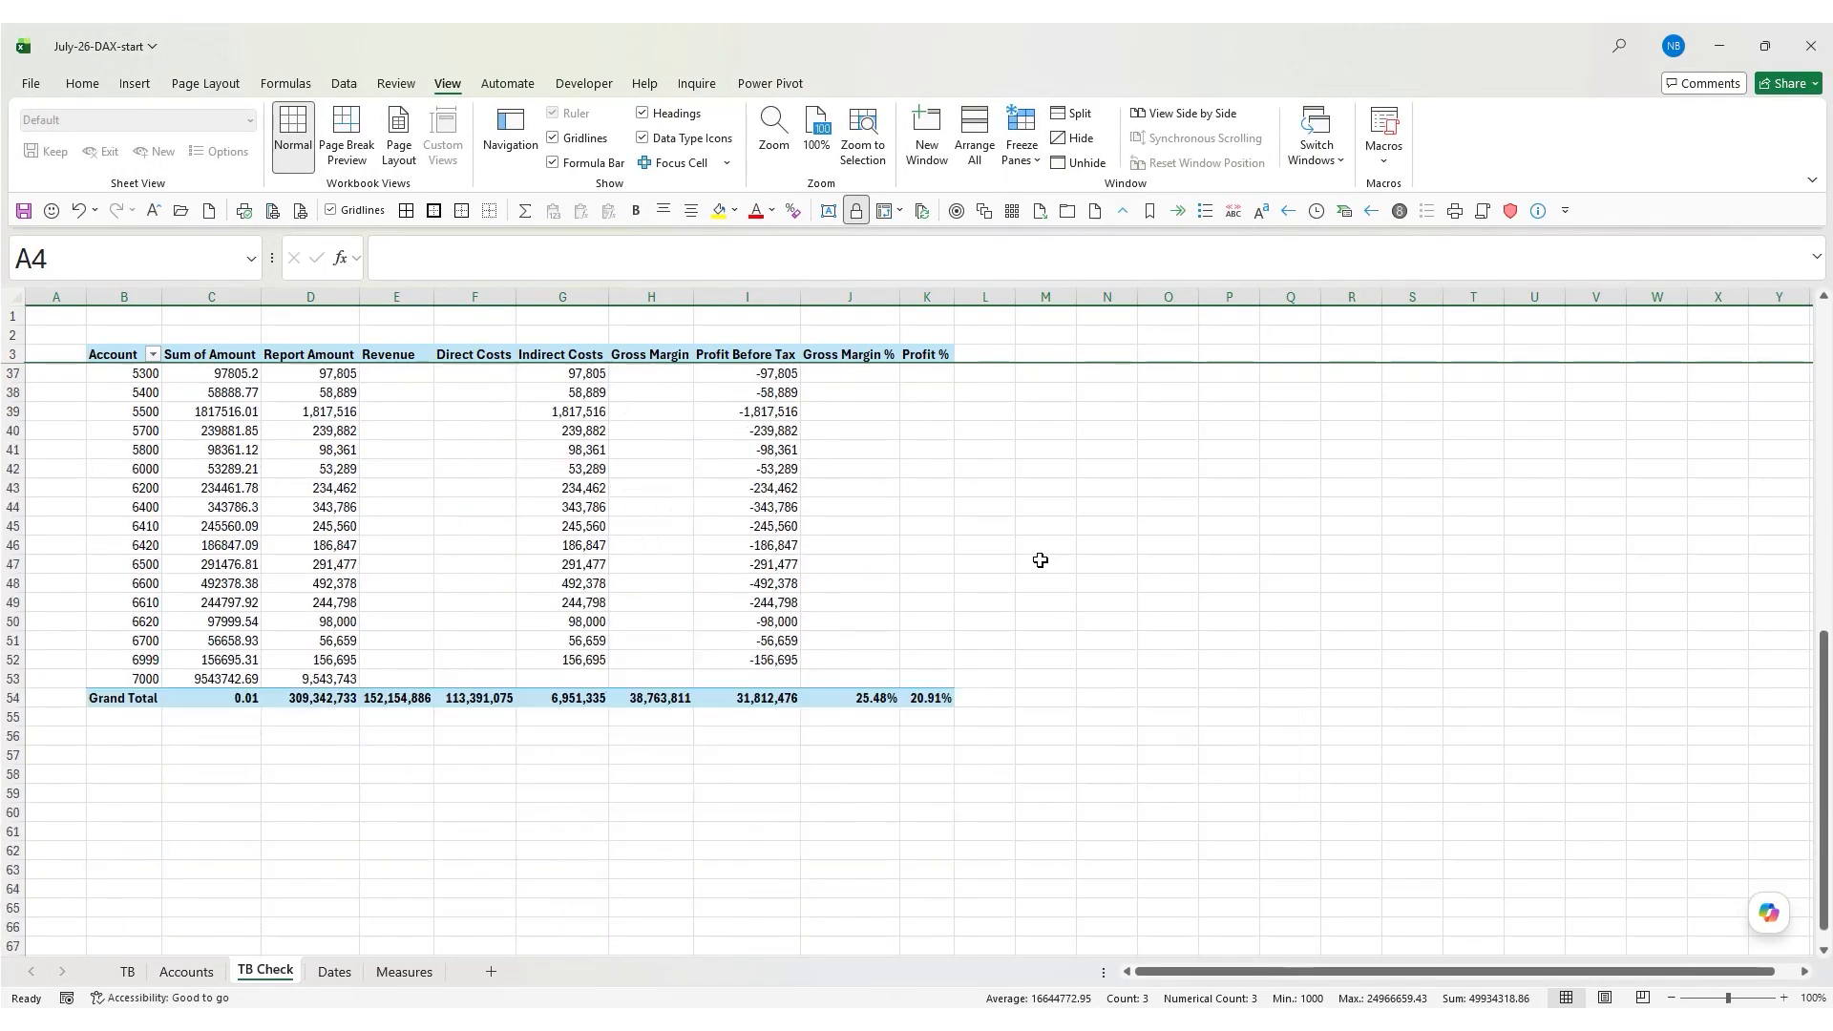
pyautogui.click(573, 661)
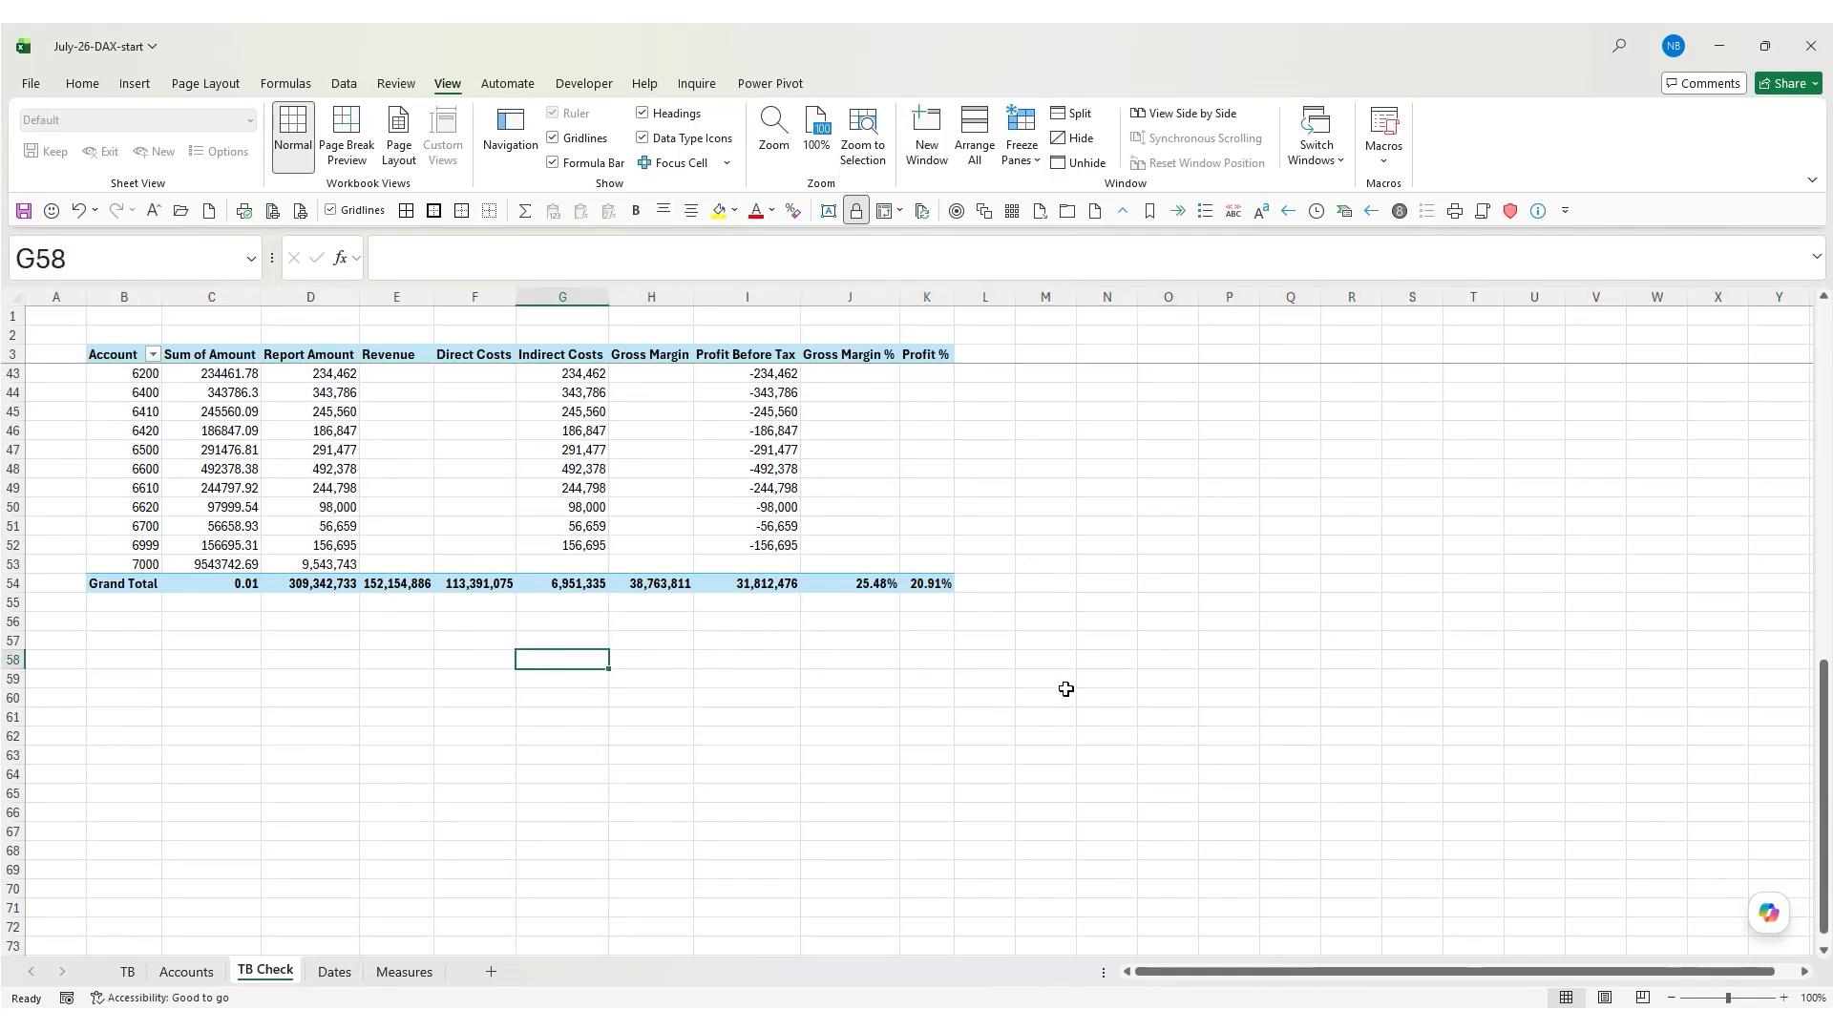
pyautogui.press('Up')
pyautogui.press('Up')
pyautogui.write('+')
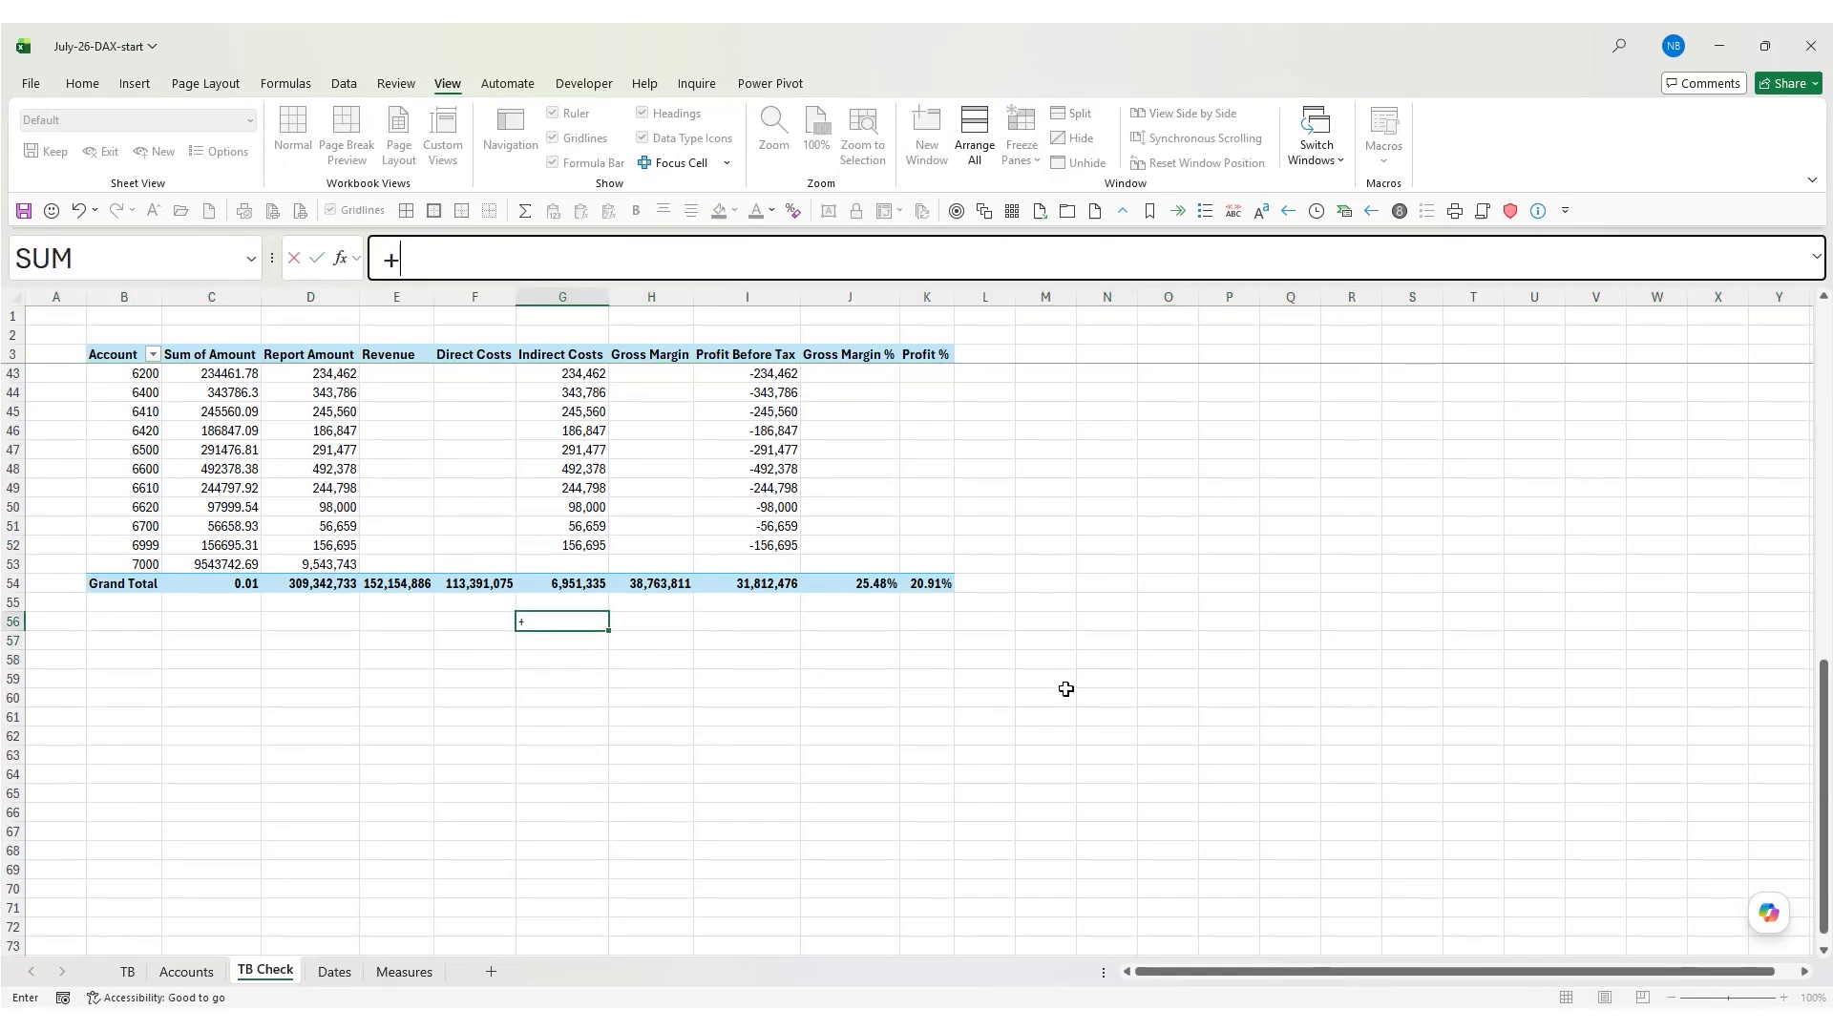
pyautogui.click(387, 574)
pyautogui.write('-')
pyautogui.click(475, 585)
pyautogui.hotkey('ctrl', 'Return')
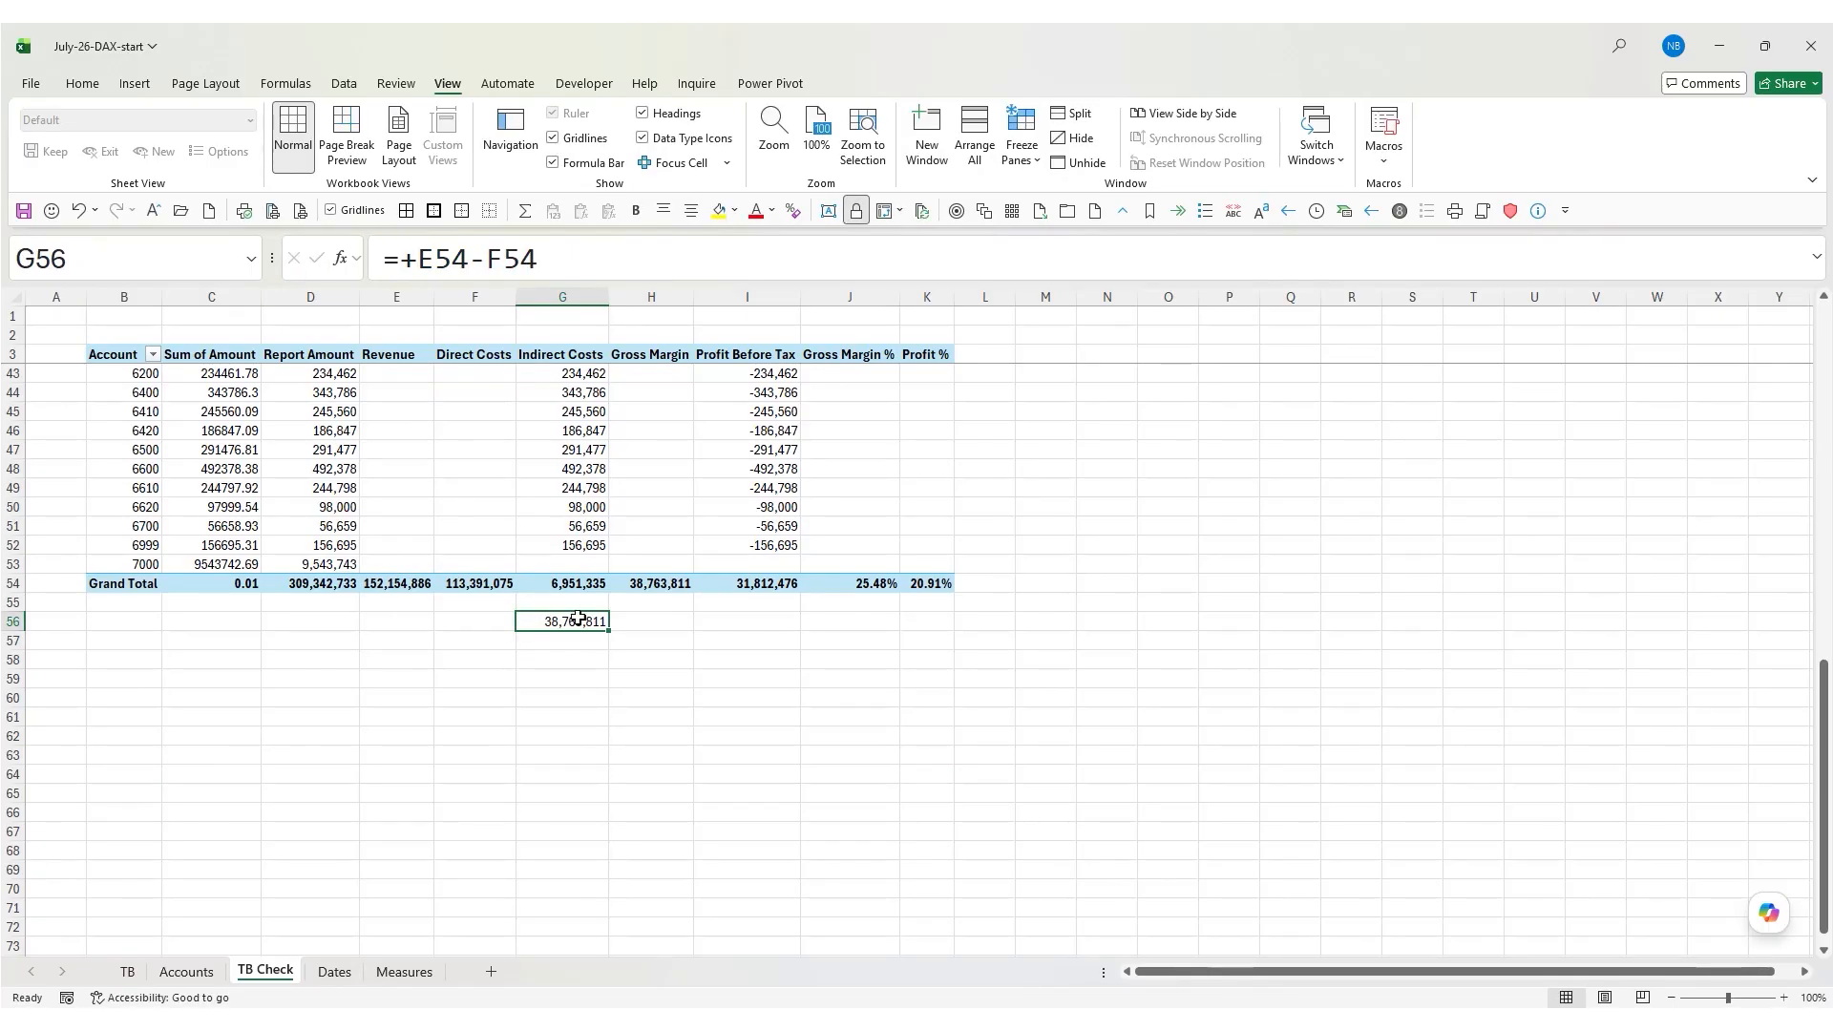
pyautogui.moveTo(568, 633); pyautogui.dragTo(652, 632)
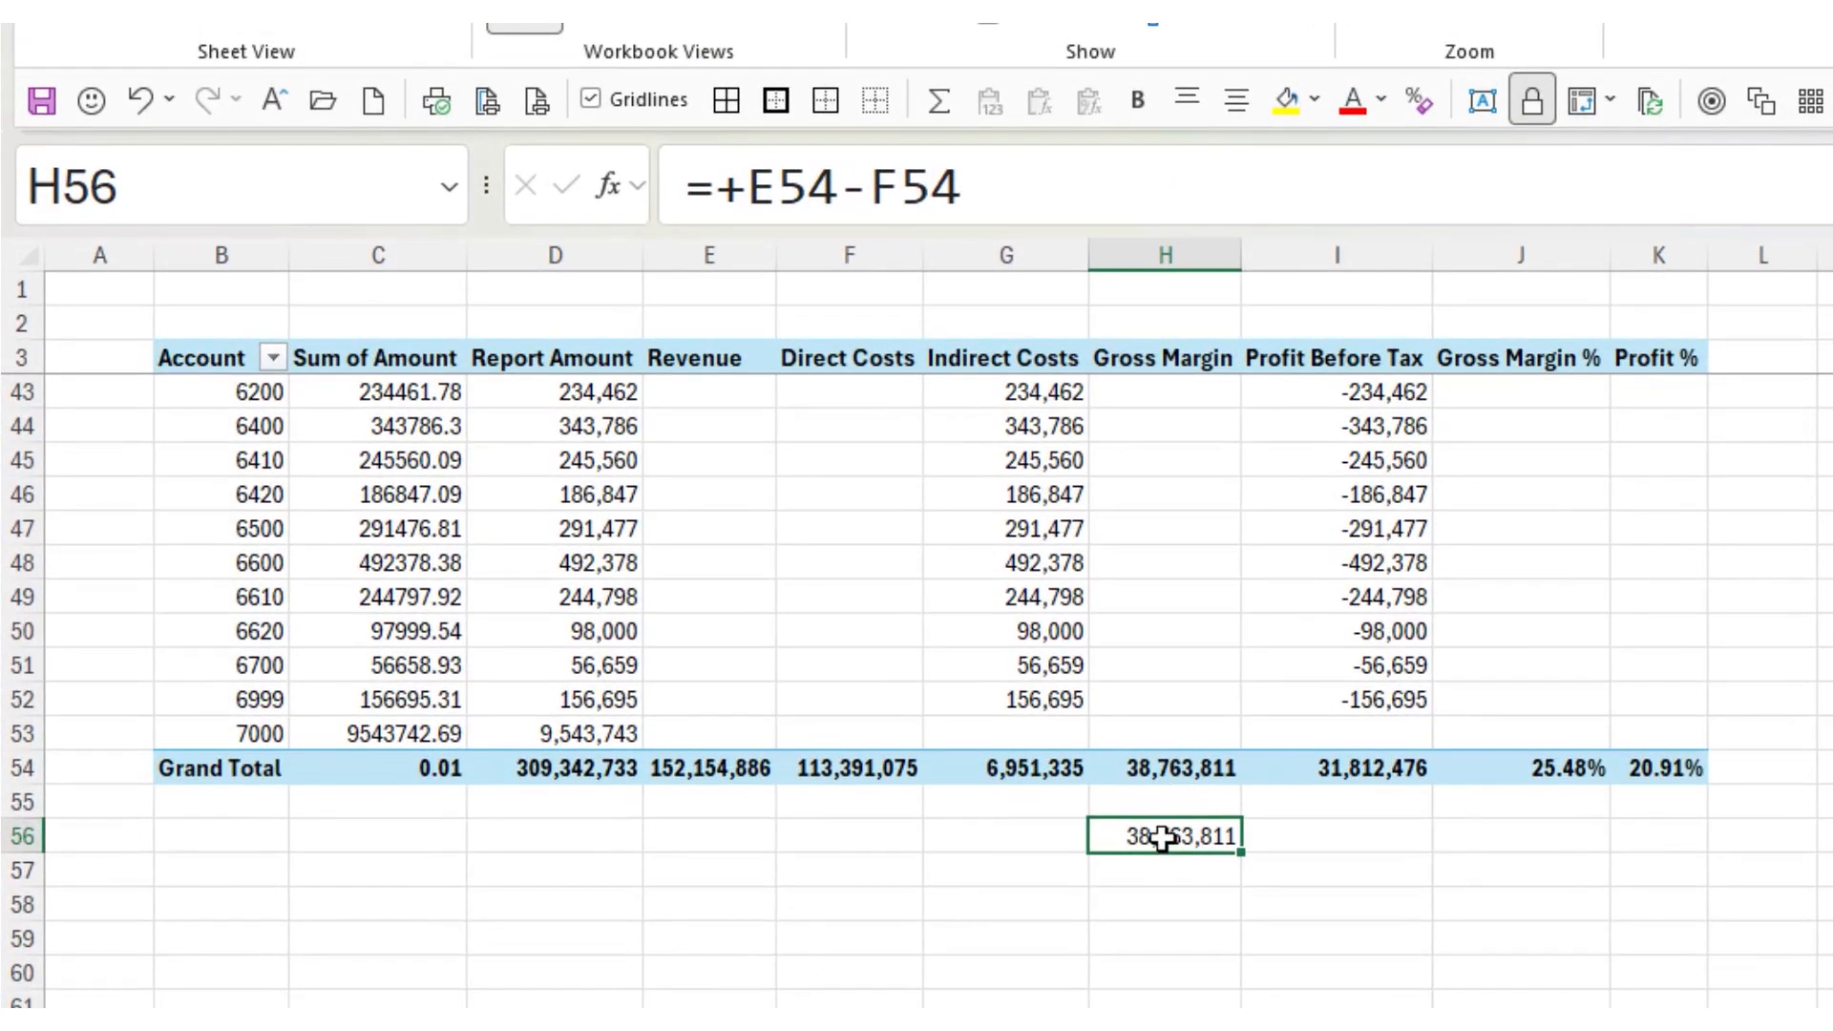
# Enter the check formula =+H56-G54 in I56, subtracting the total indirect costs from the gross margin check
pyautogui.click(1327, 844)
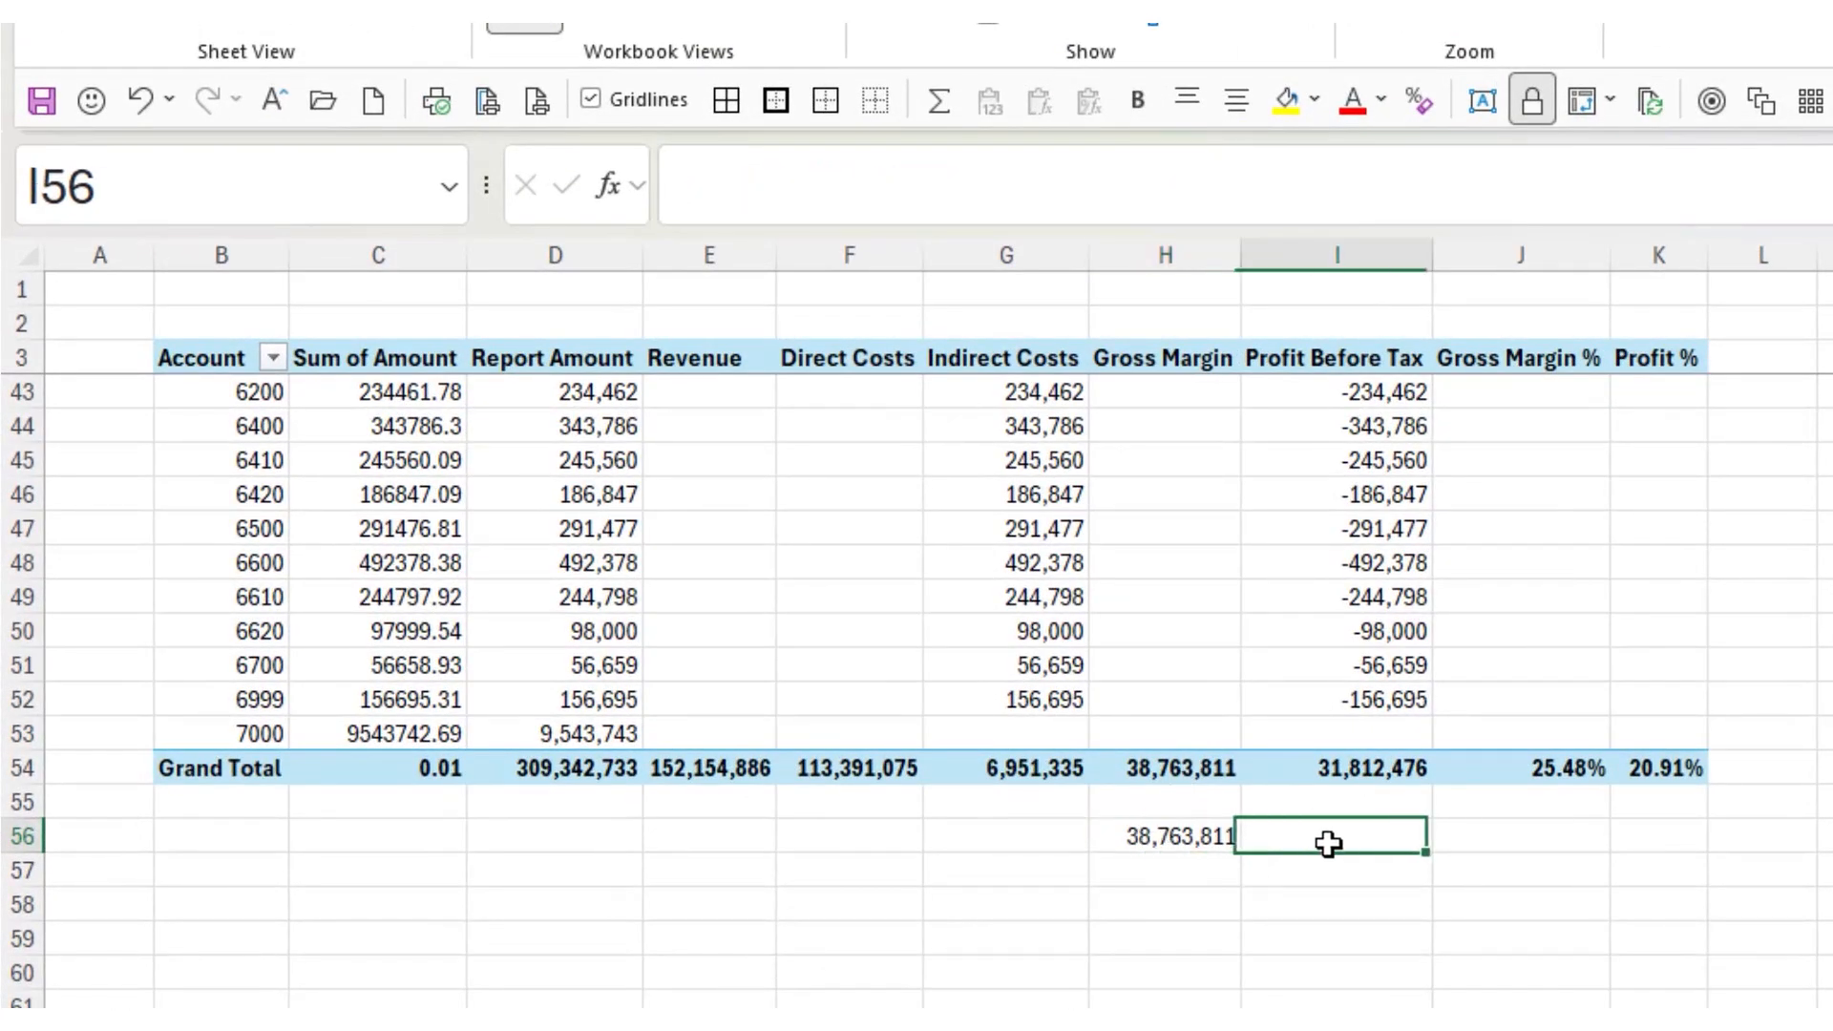
pyautogui.write('+')
pyautogui.press('Left')
pyautogui.write('-')
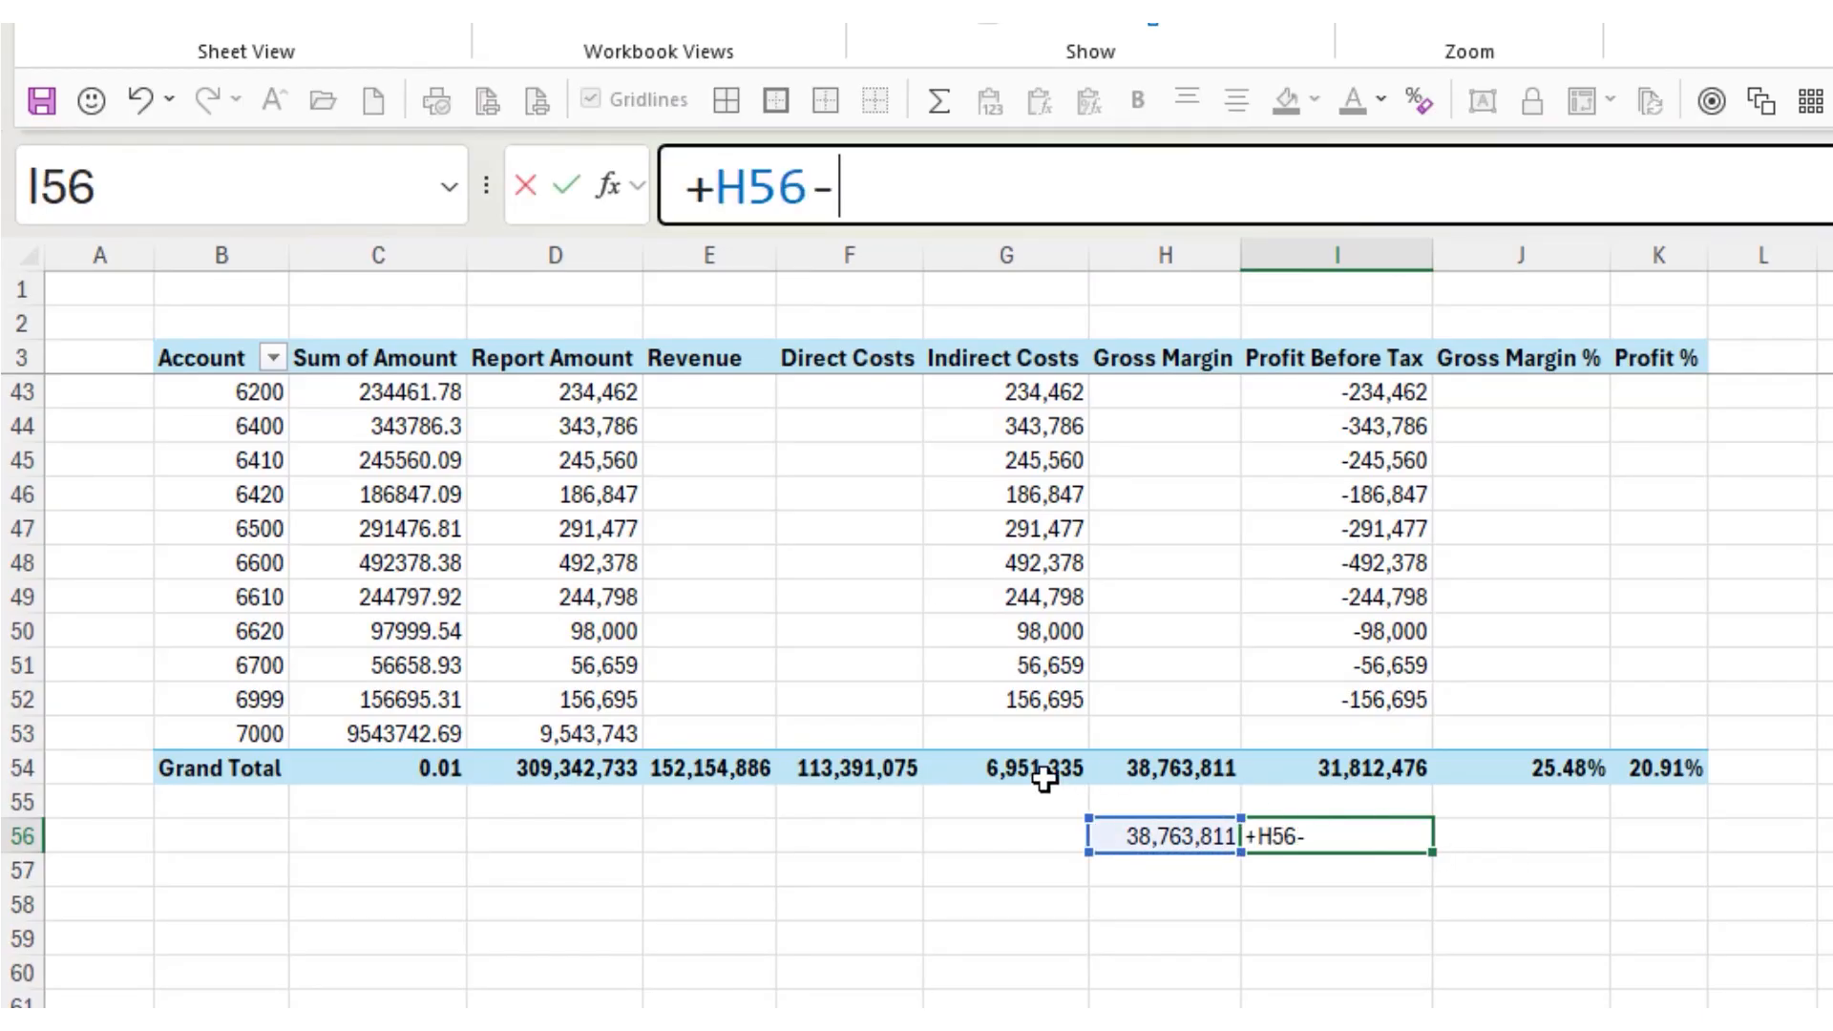
pyautogui.click(1051, 781)
pyautogui.click(570, 183)
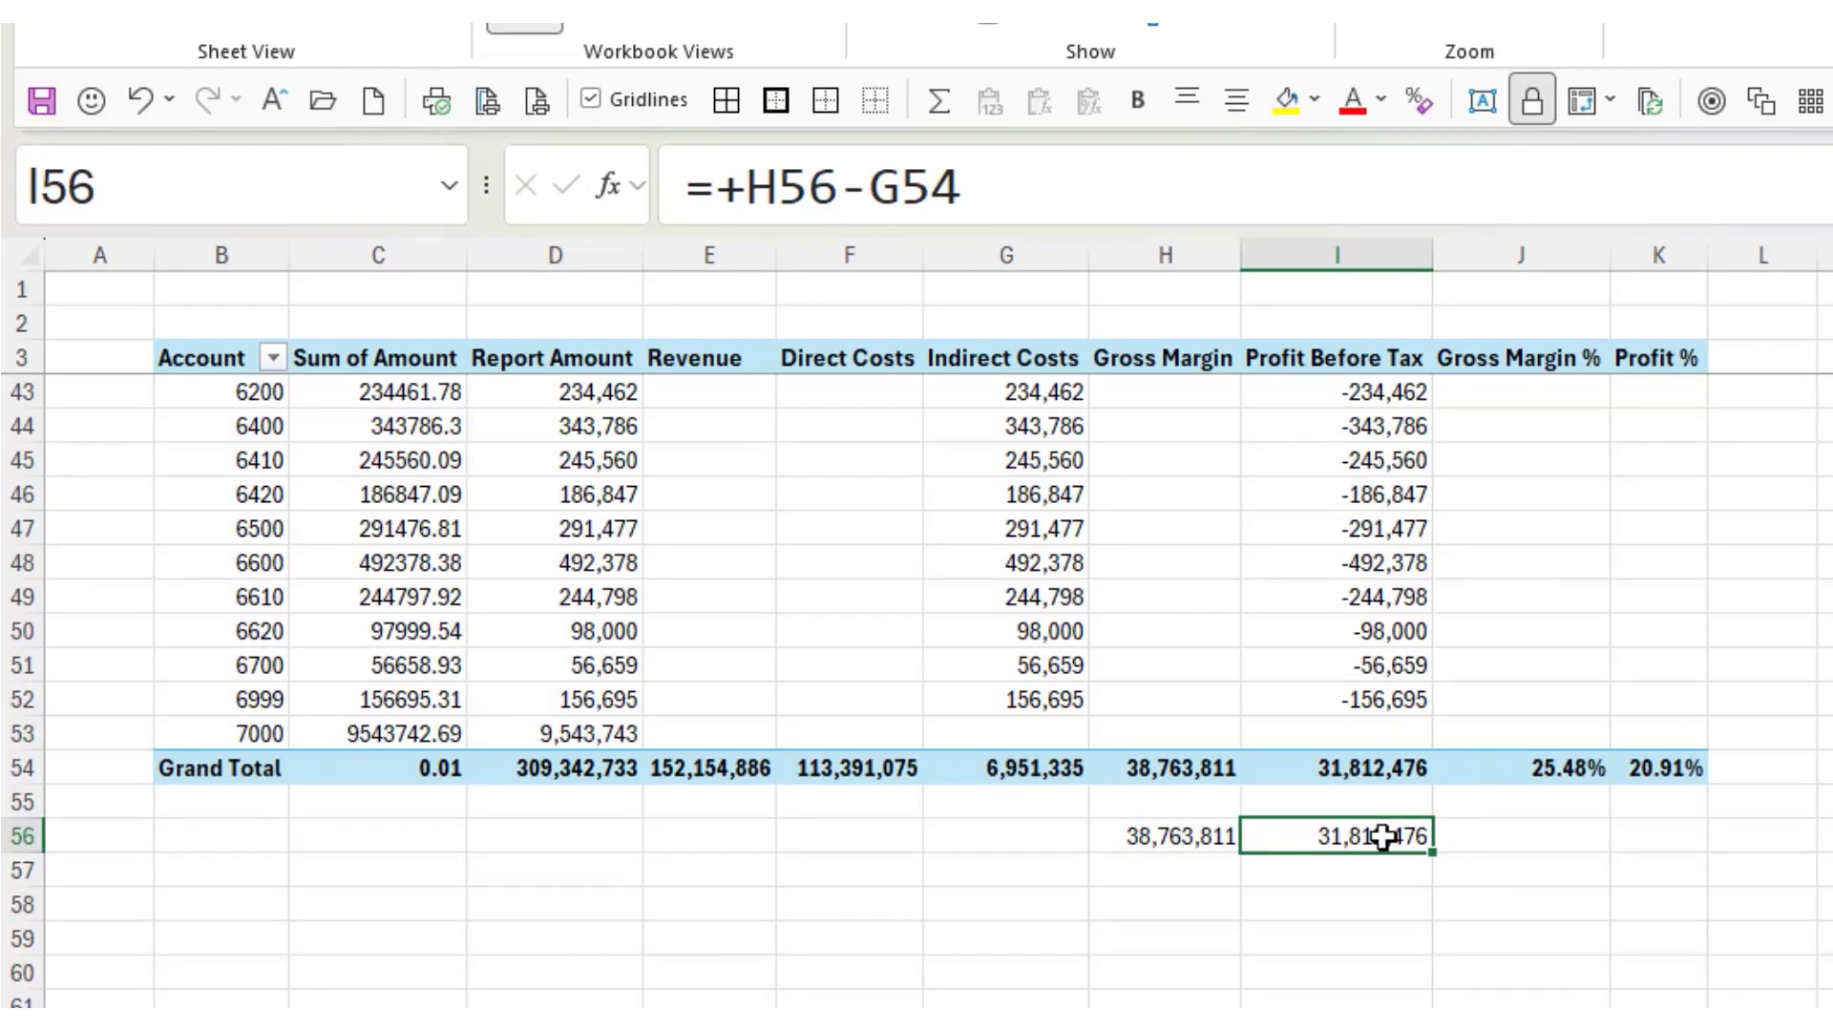
# Enter the check formula =+H56/E54 in J56 to divide the gross margin check by total revenue
pyautogui.click(1501, 837)
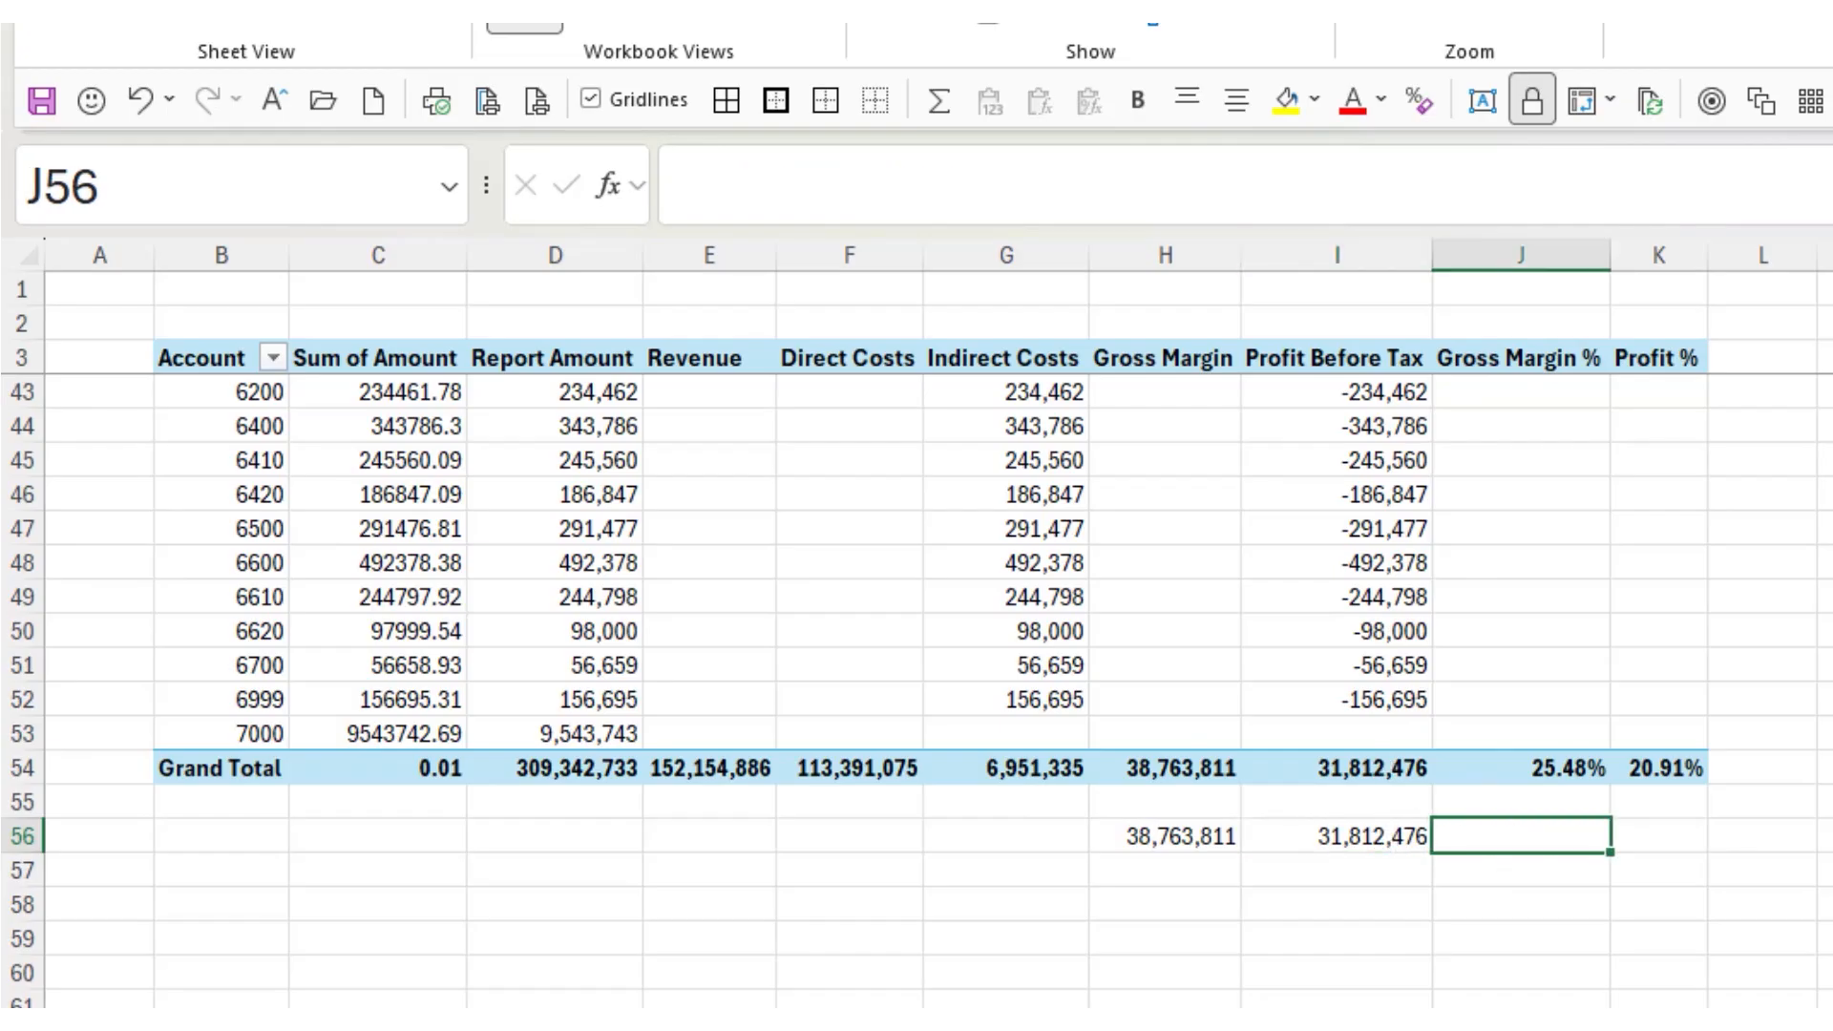
pyautogui.write('+')
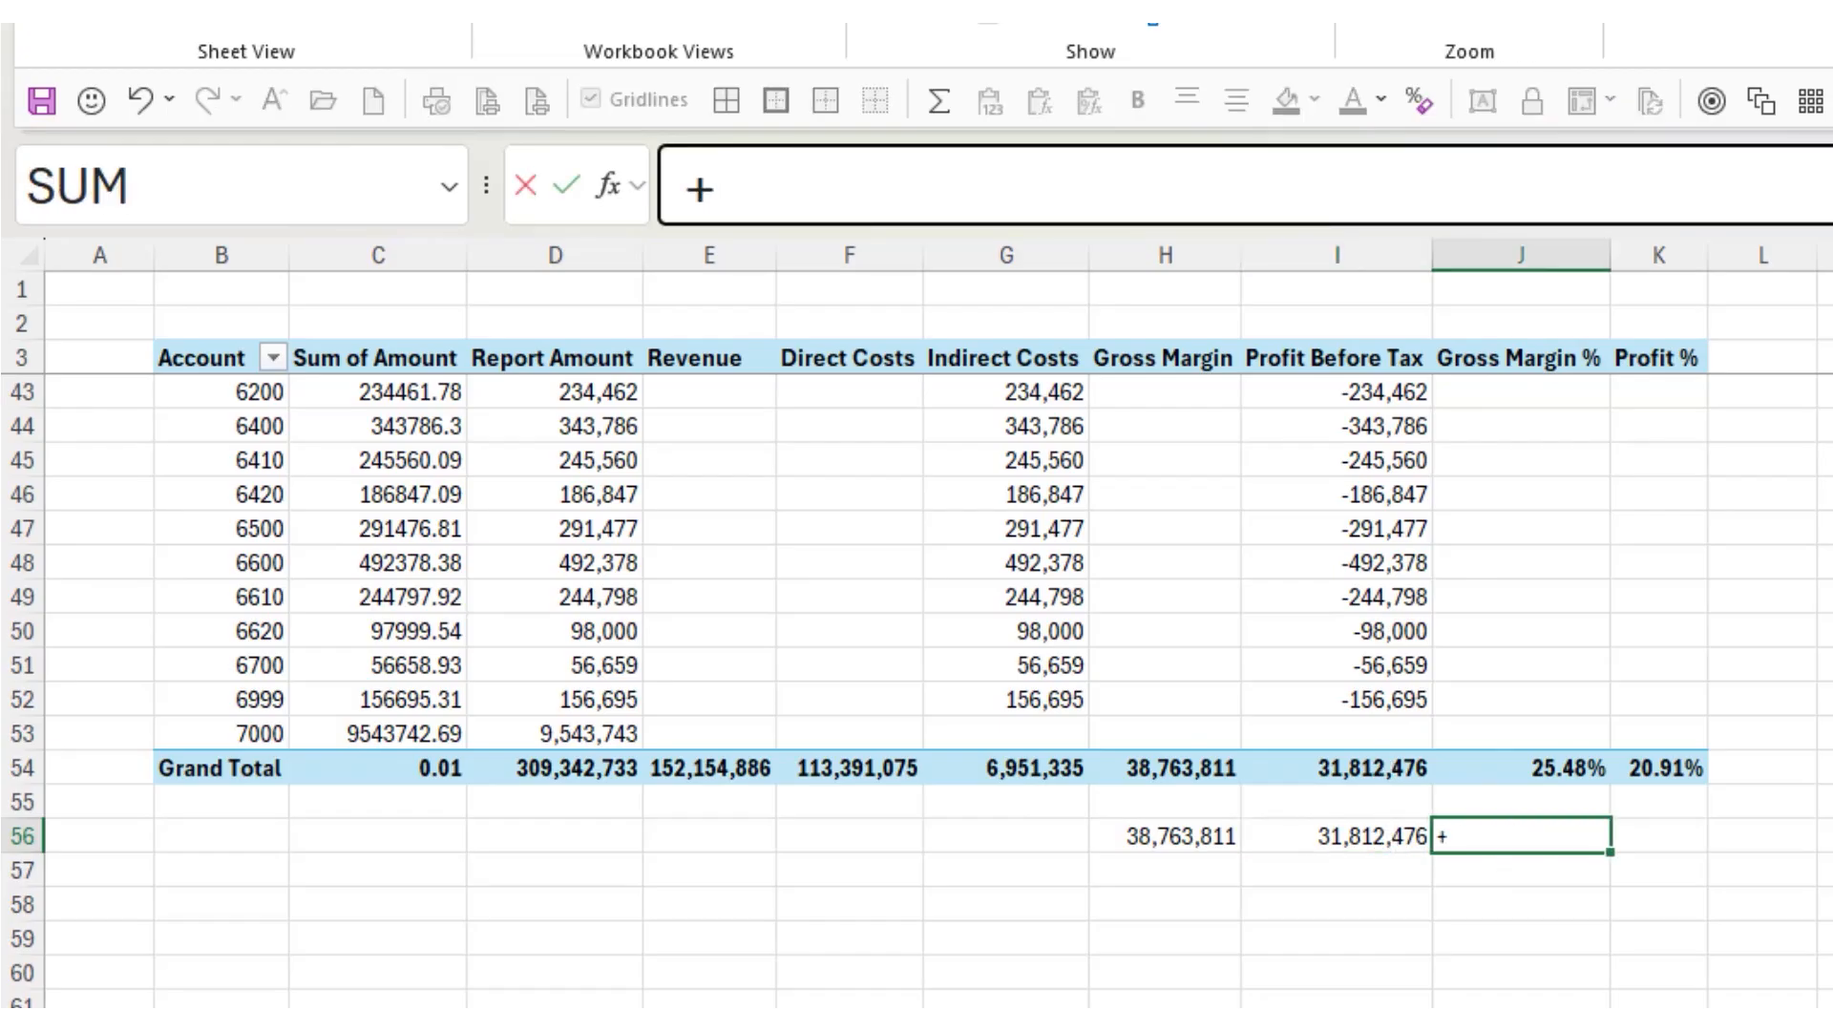
pyautogui.press('Left')
pyautogui.press('Left')
pyautogui.write('/')
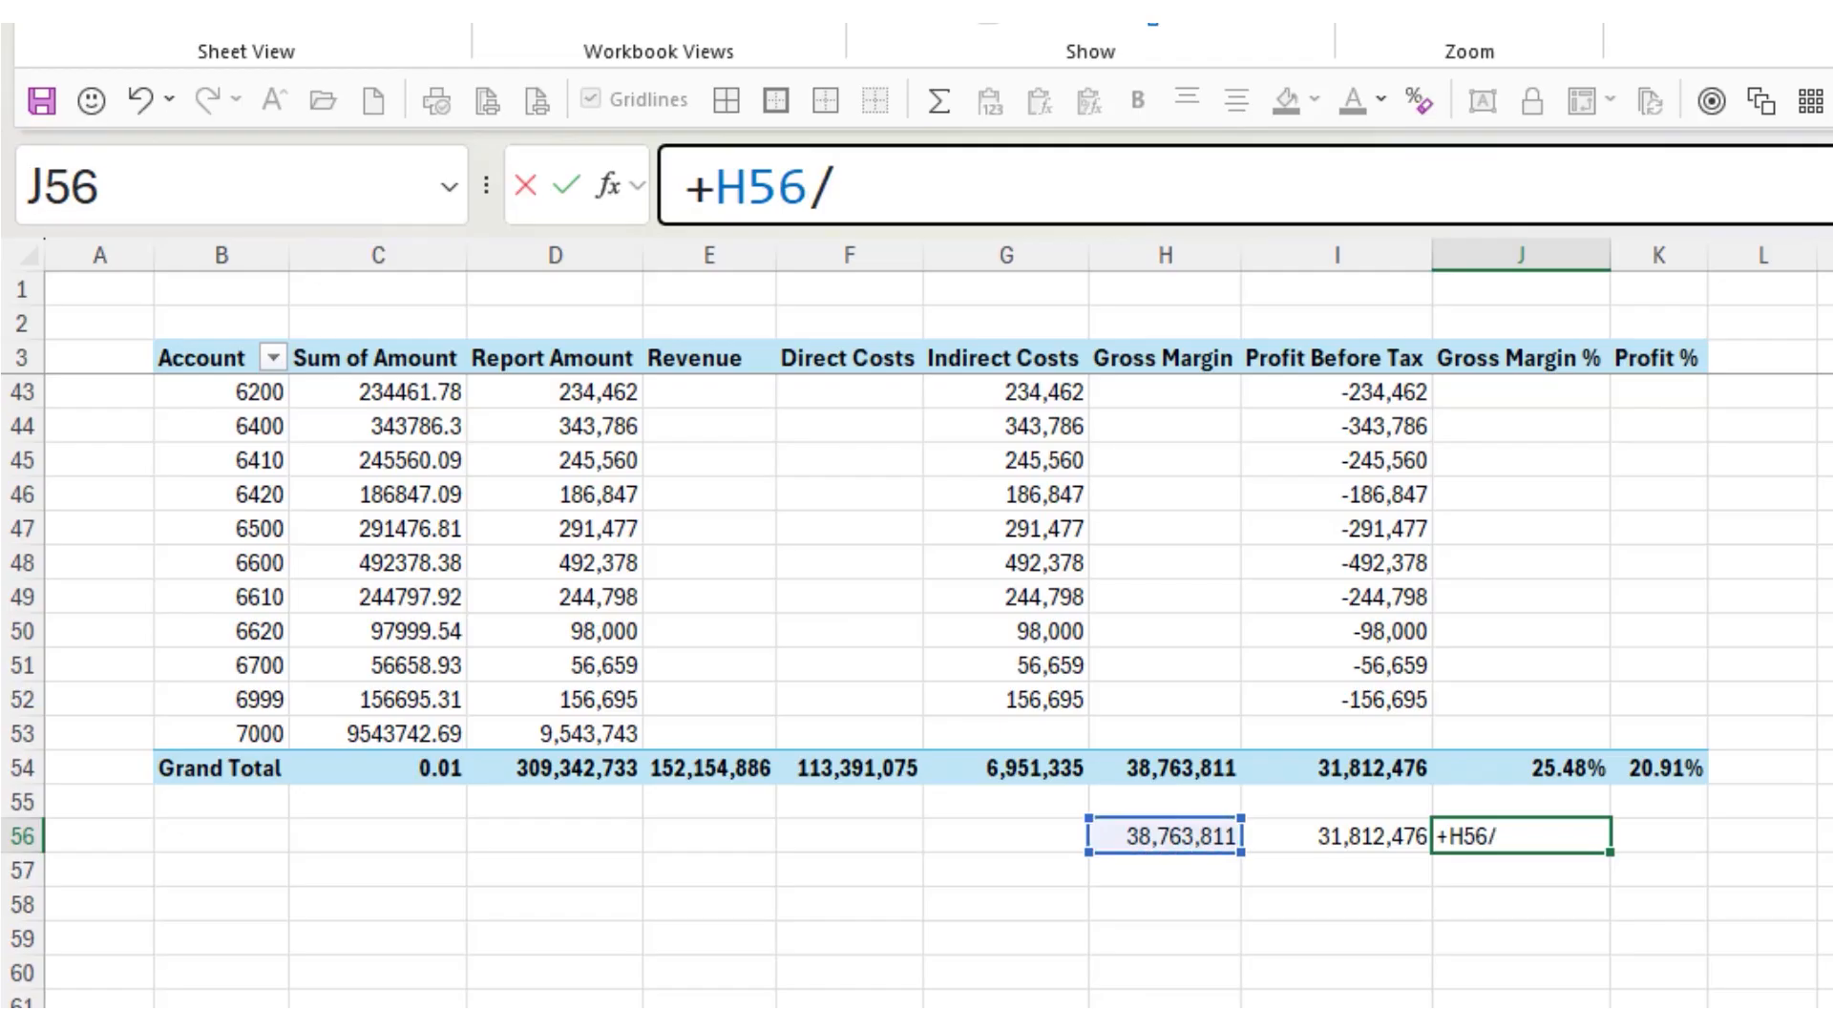
pyautogui.click(733, 764)
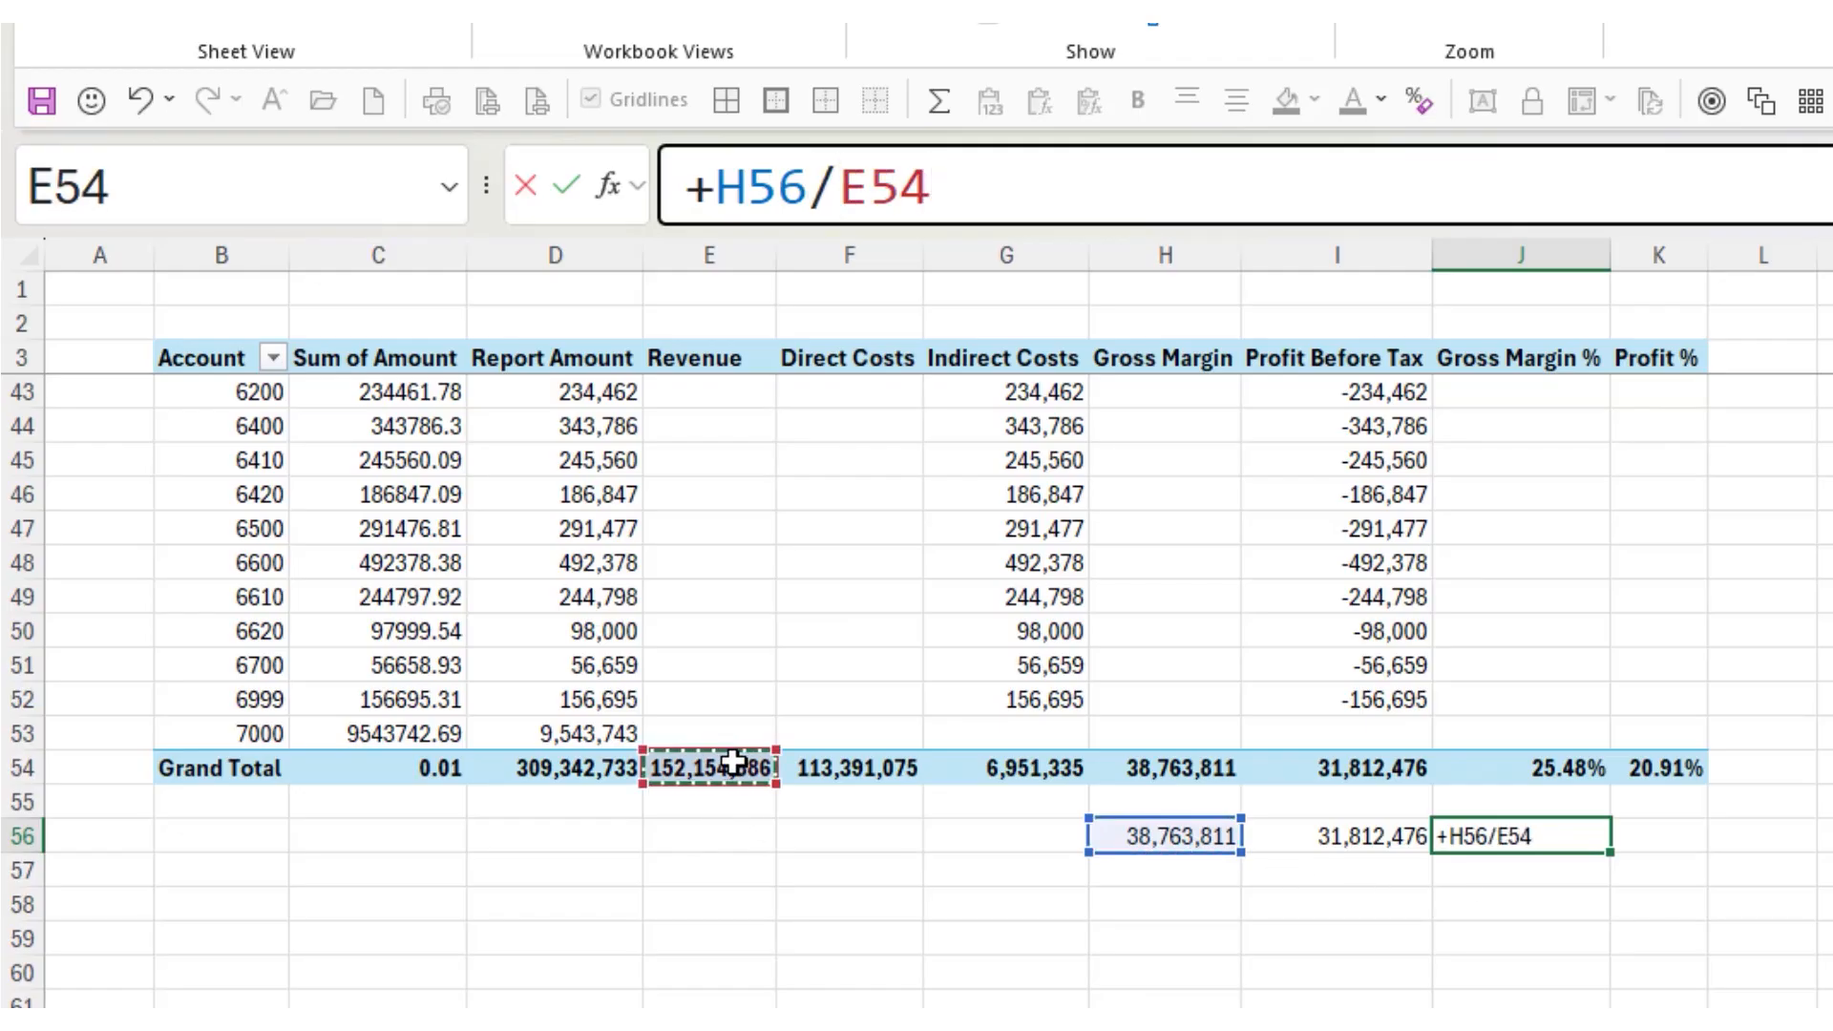
pyautogui.press('Return')
# Enter the check formula =+I56/E54 in K56 to divide the profit check by total revenue
pyautogui.press('Up')
pyautogui.press('Right')
pyautogui.write('+')
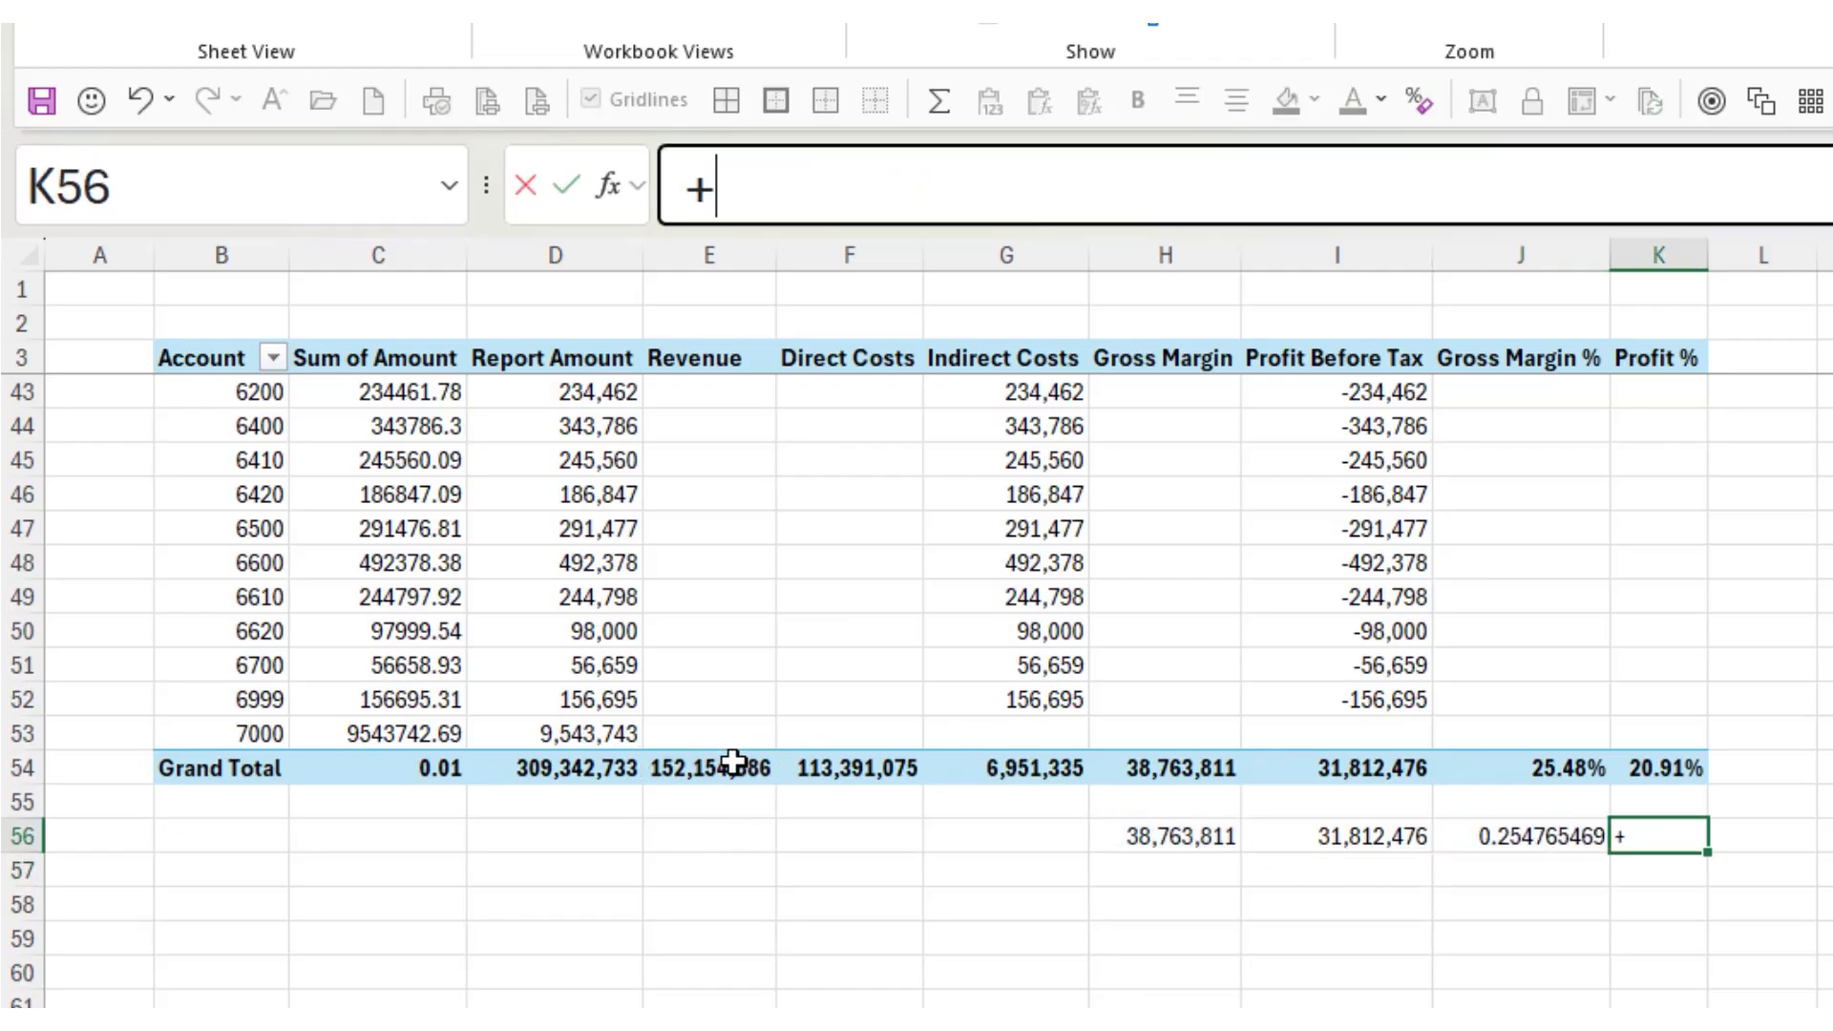
pyautogui.press('Left')
pyautogui.press('Left')
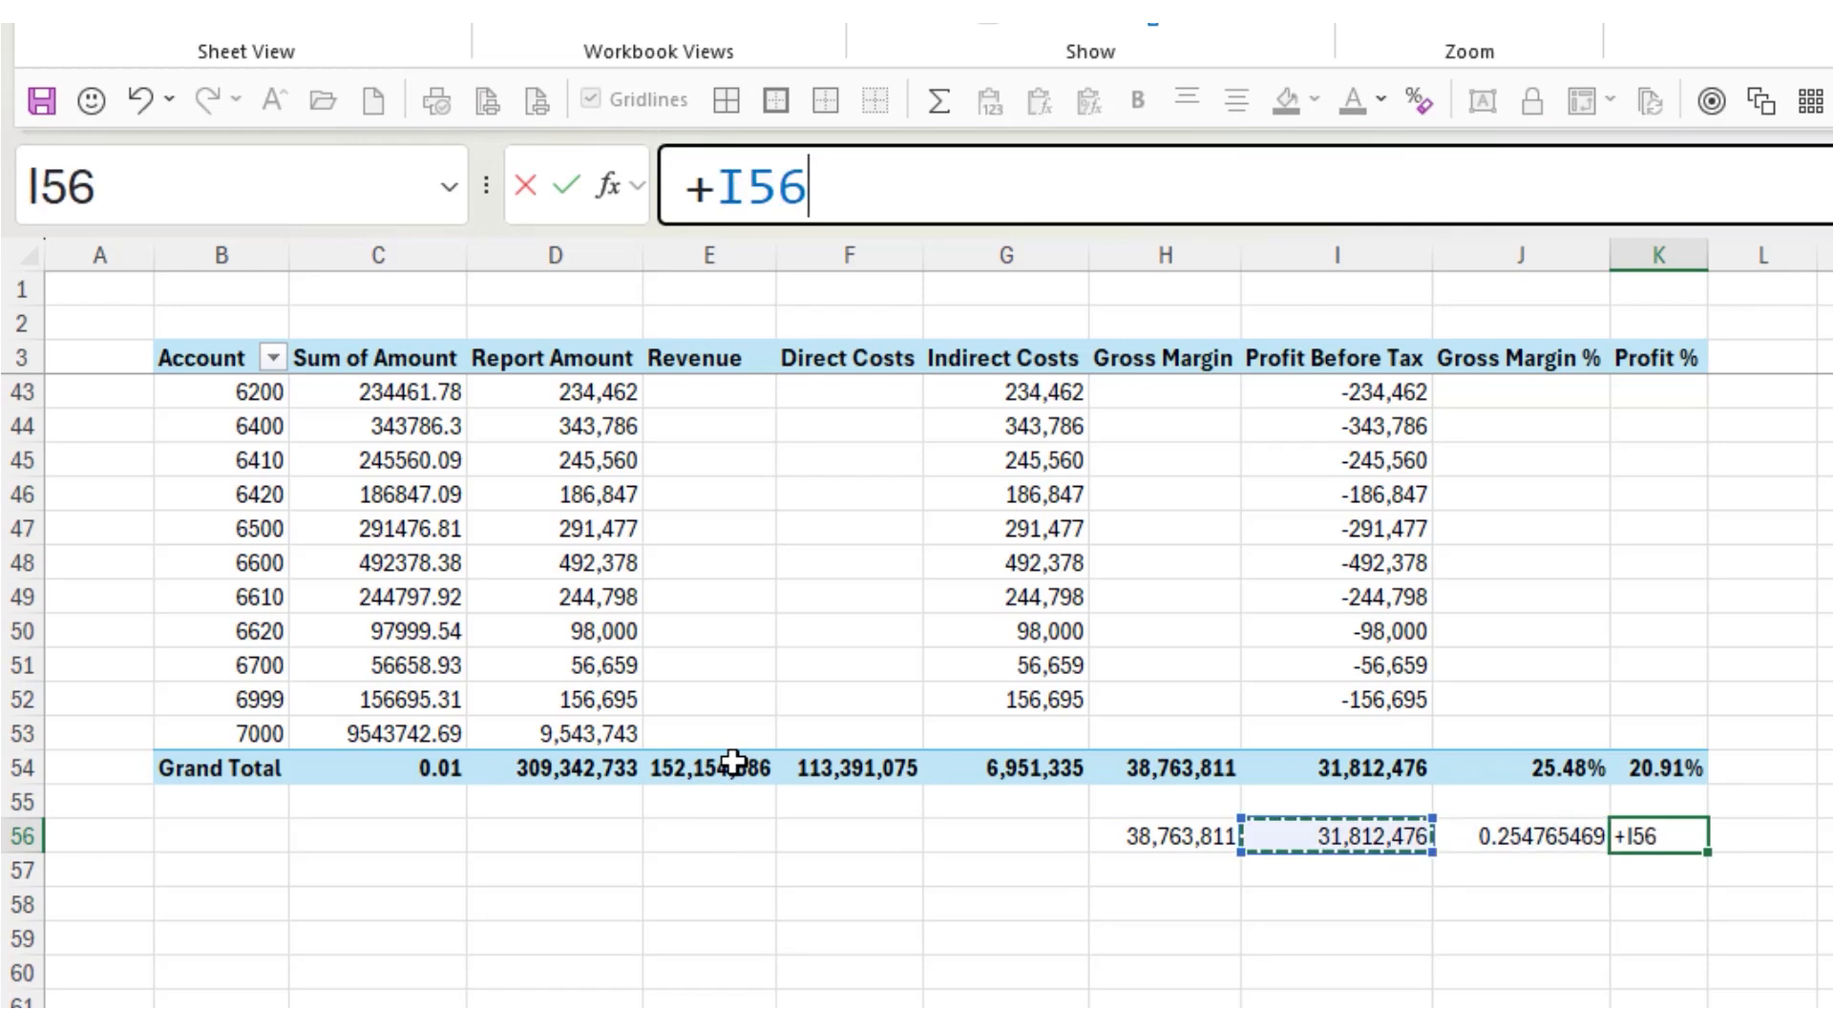
pyautogui.write('/')
pyautogui.click(731, 761)
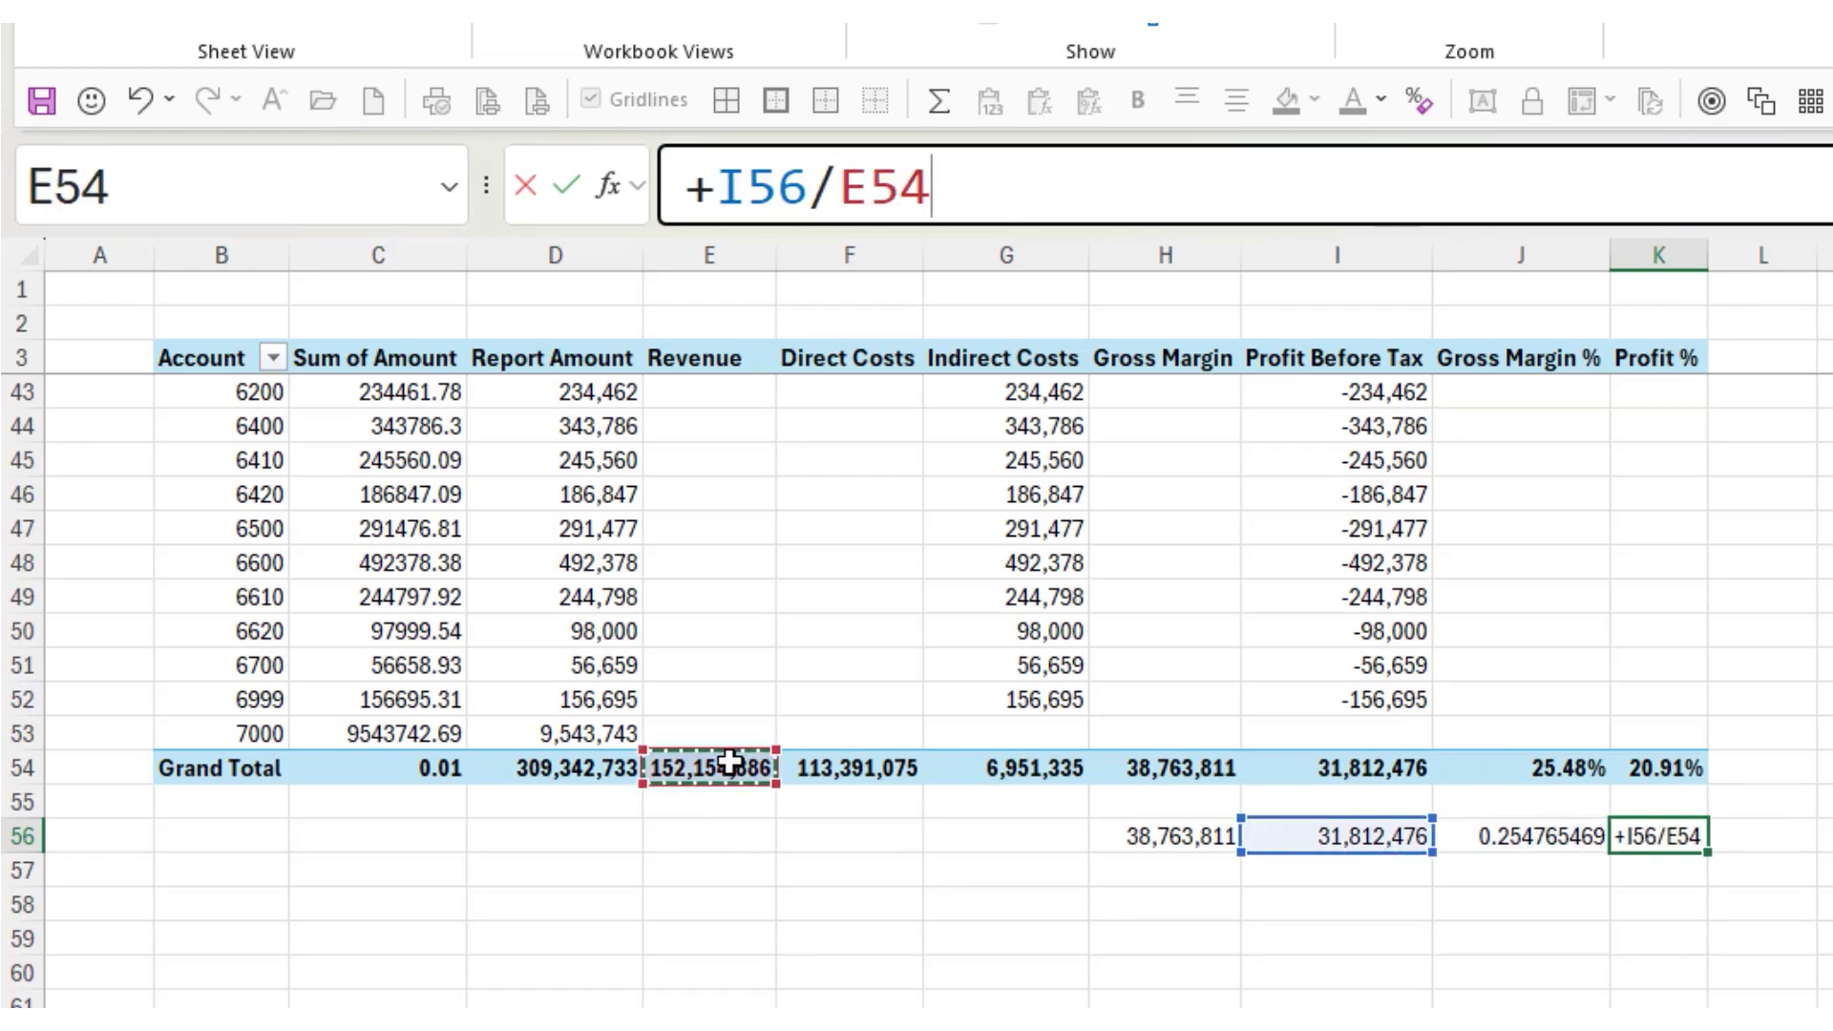
pyautogui.press('Return')
# Format the check cells J56:K56 as percentages with two decimal places
pyautogui.click(1585, 835)
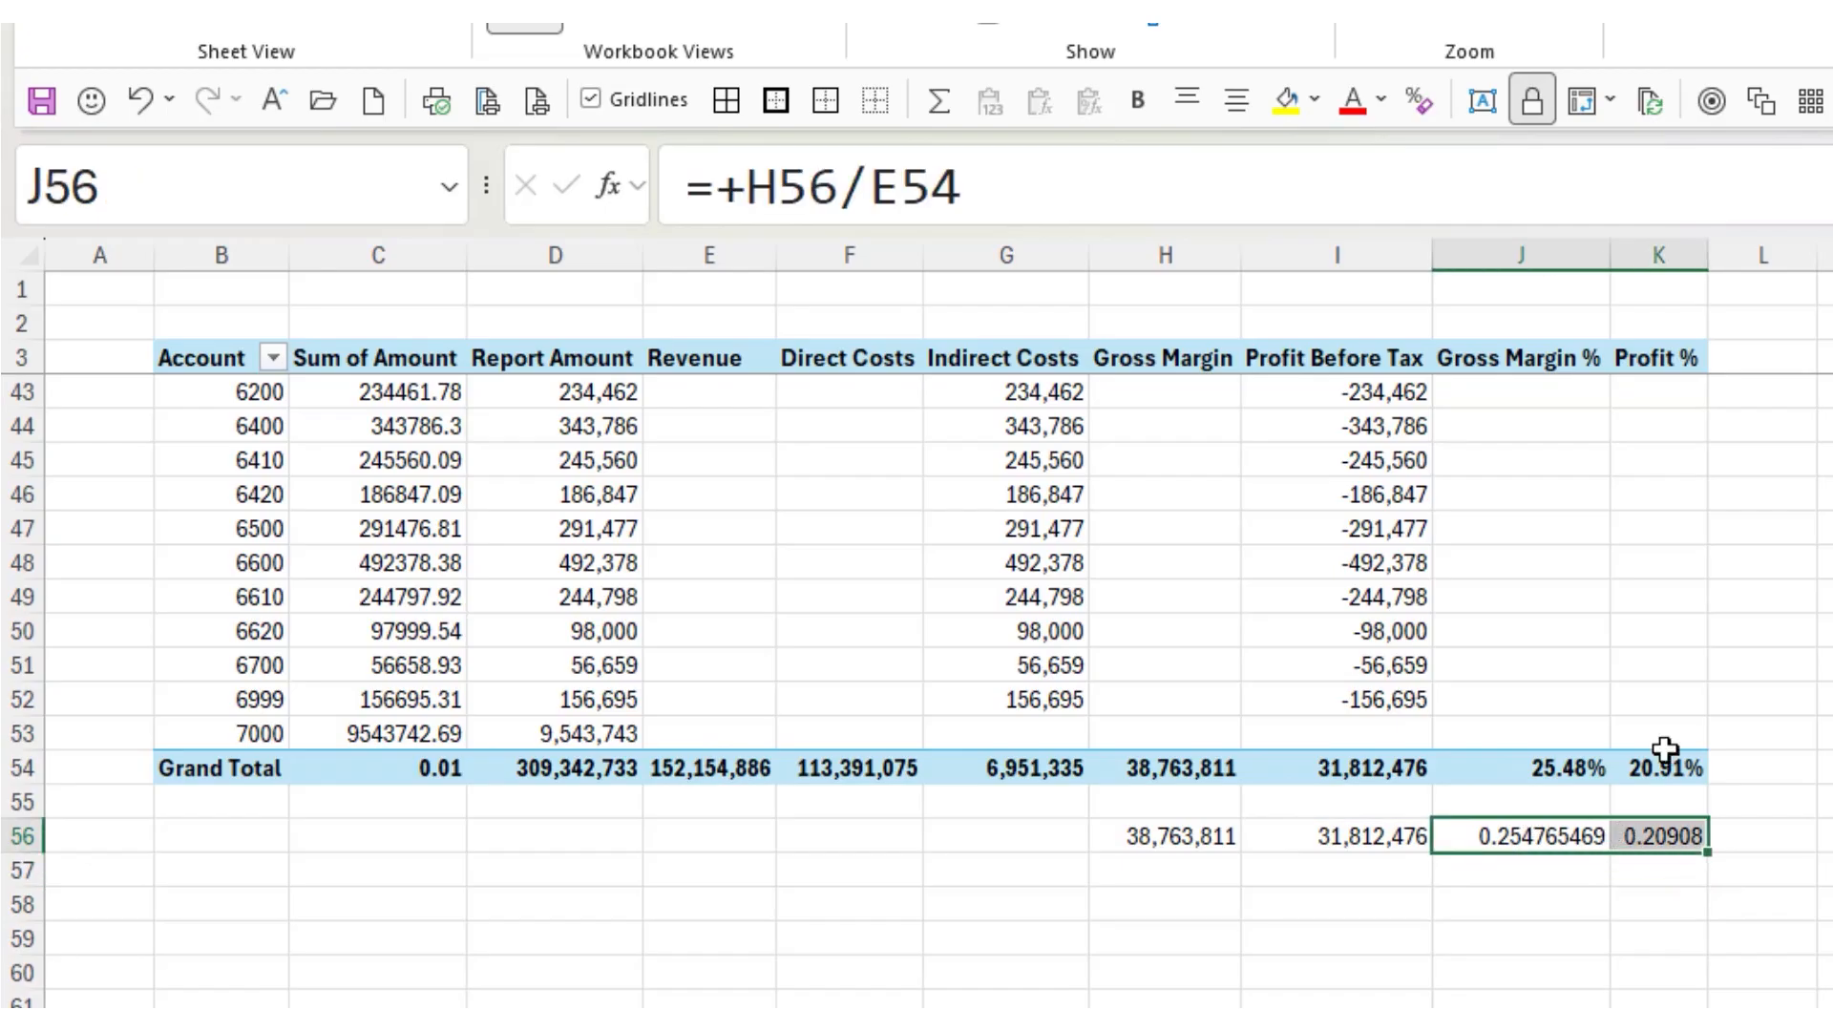
pyautogui.scroll(6, 1325, 46)
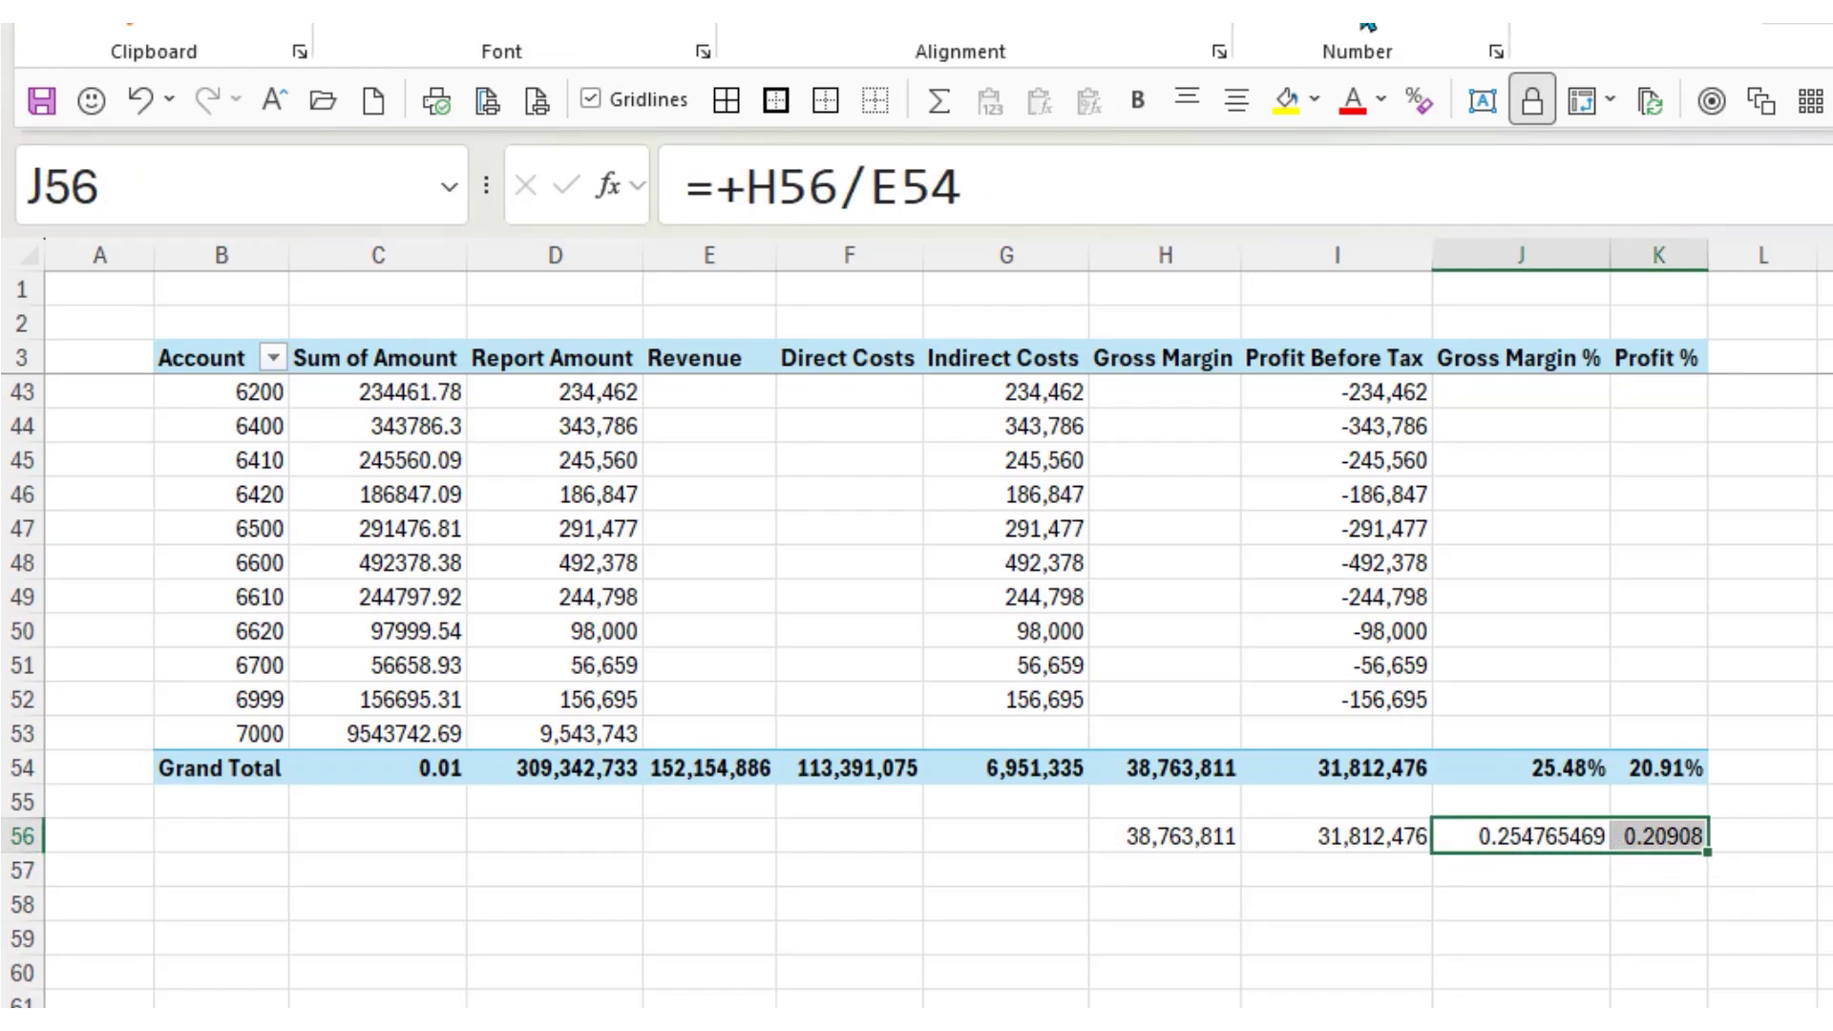
pyautogui.click(1332, 15)
pyautogui.click(1439, 19)
pyautogui.click(1439, 19)
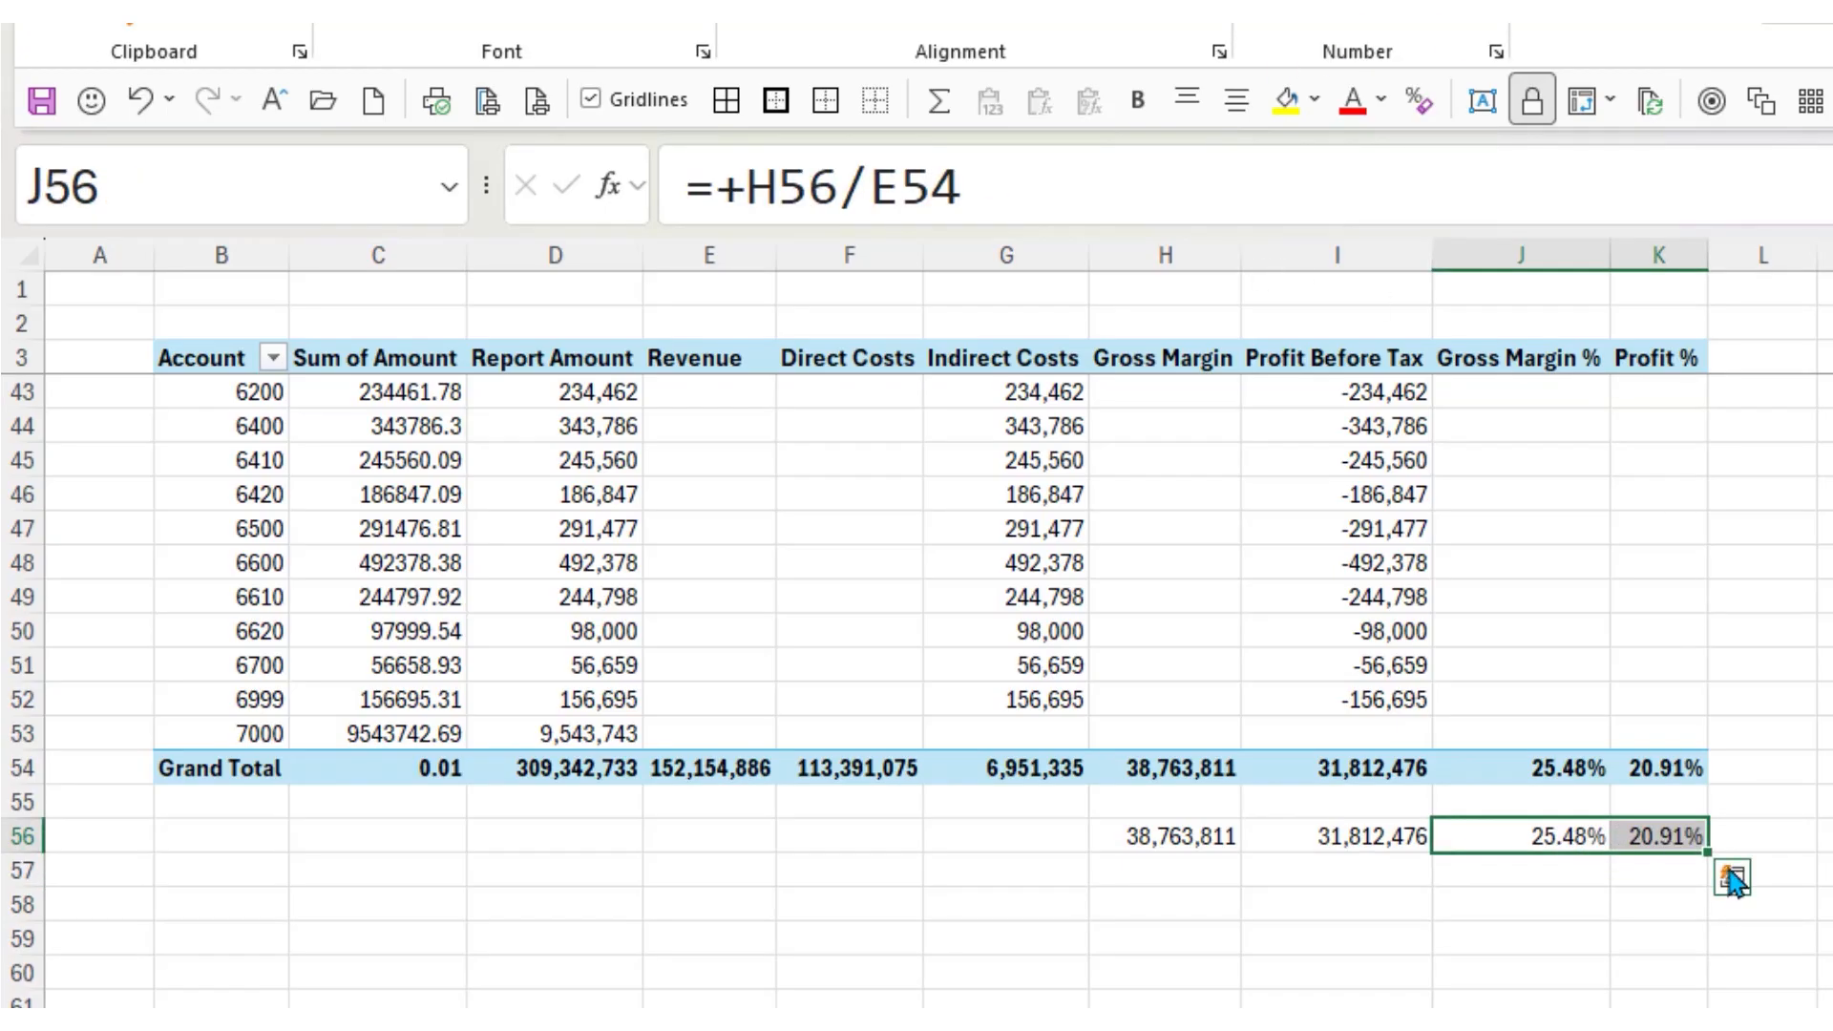
# Compare the row 56 check results with the Grand Total row and review the Profit Before Tax values by account
pyautogui.click(1370, 839)
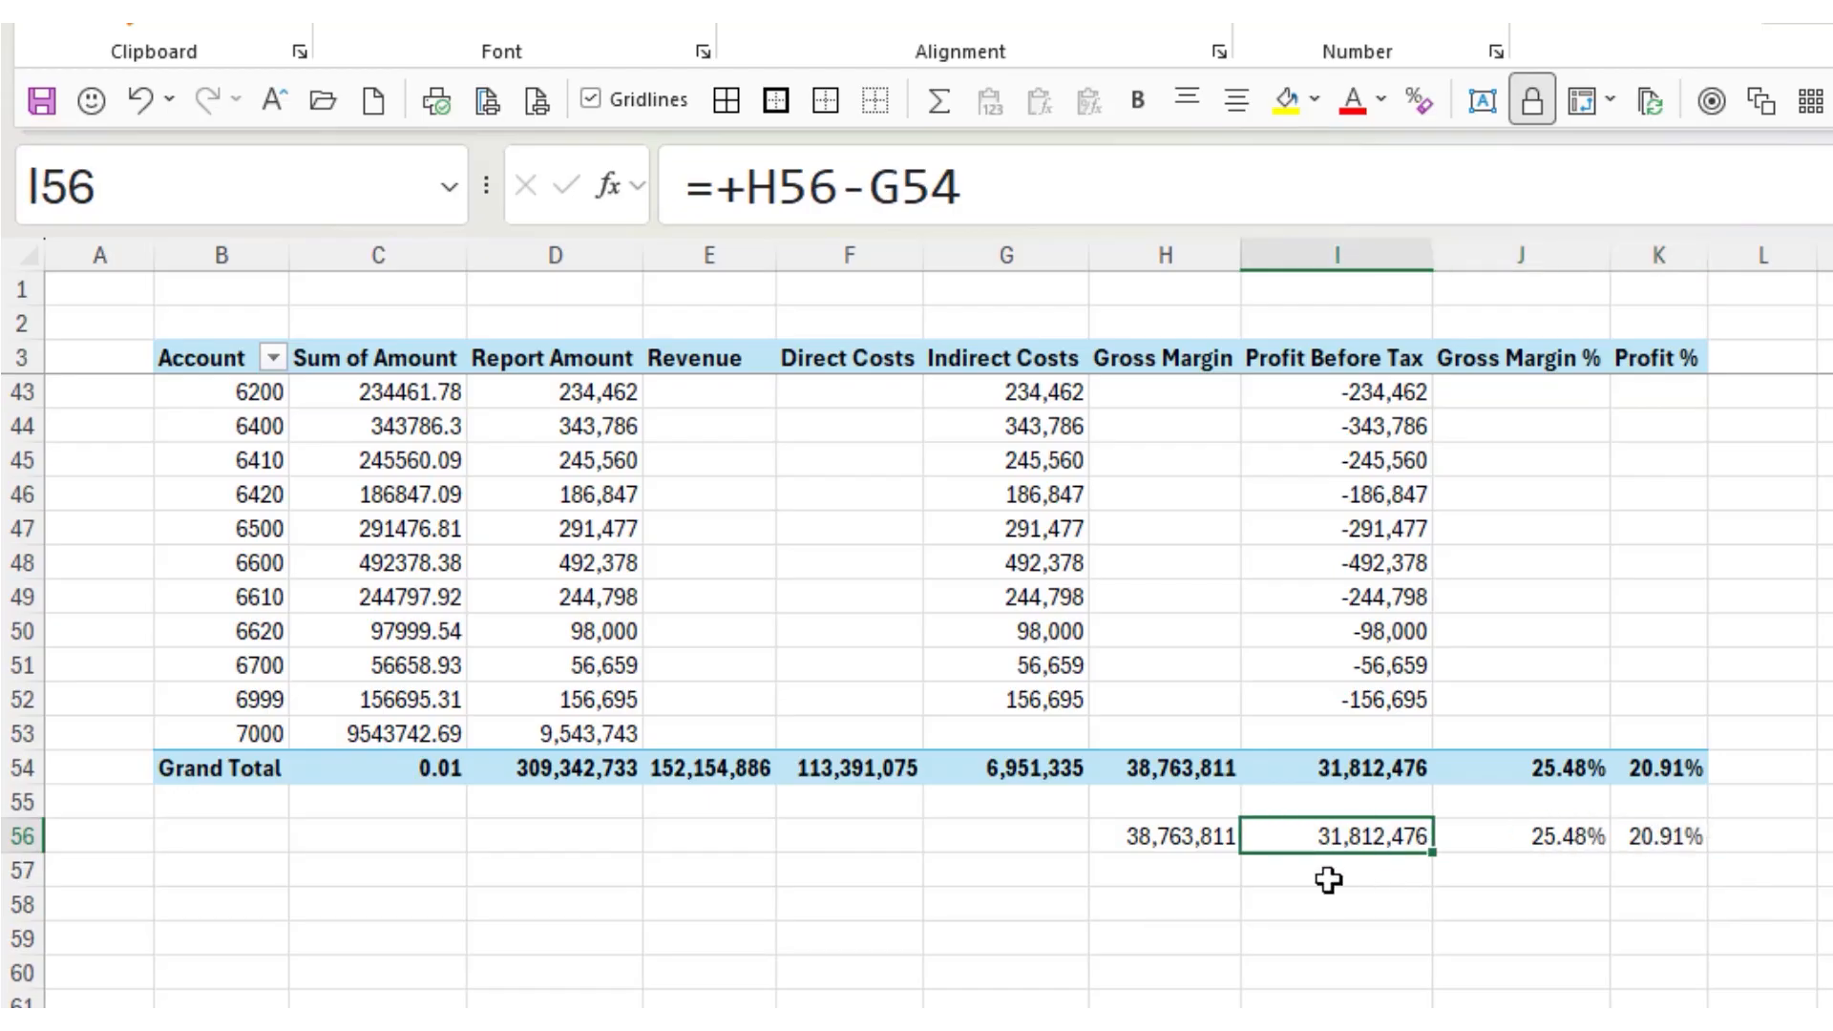
pyautogui.click(1173, 836)
pyautogui.click(1403, 836)
pyautogui.click(1549, 836)
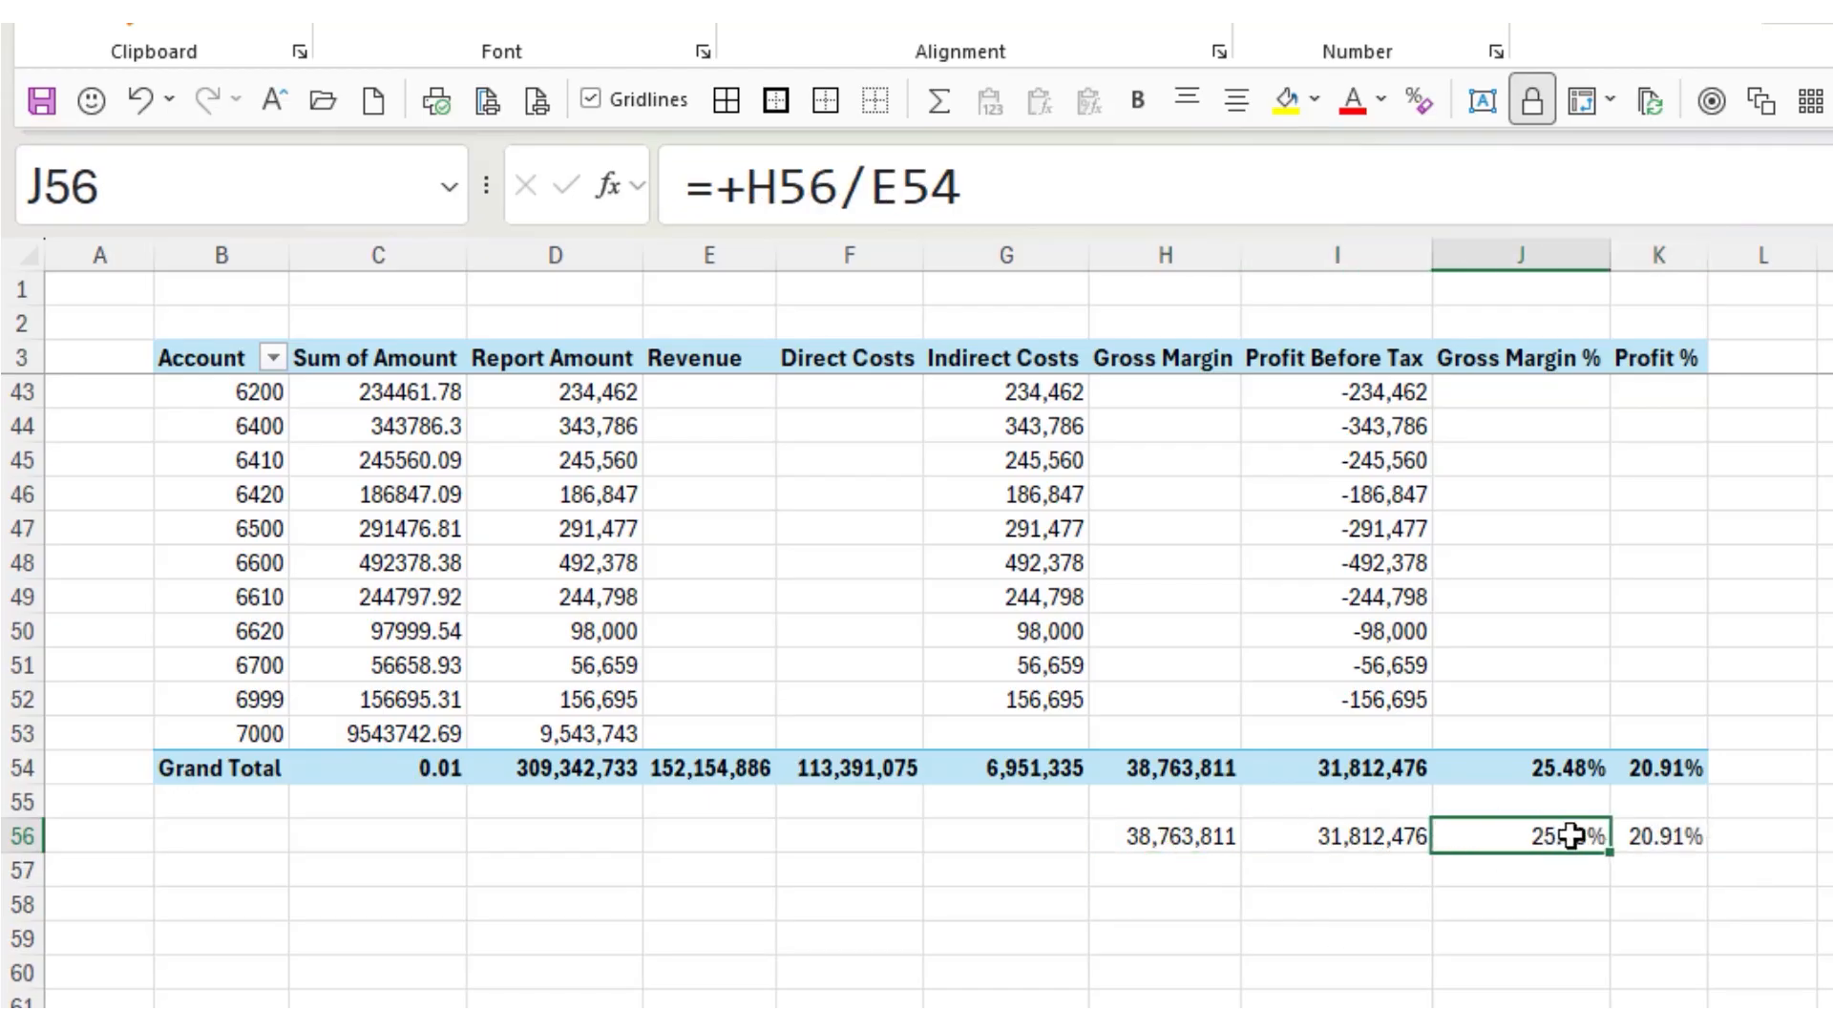
pyautogui.click(1664, 836)
pyautogui.click(1675, 773)
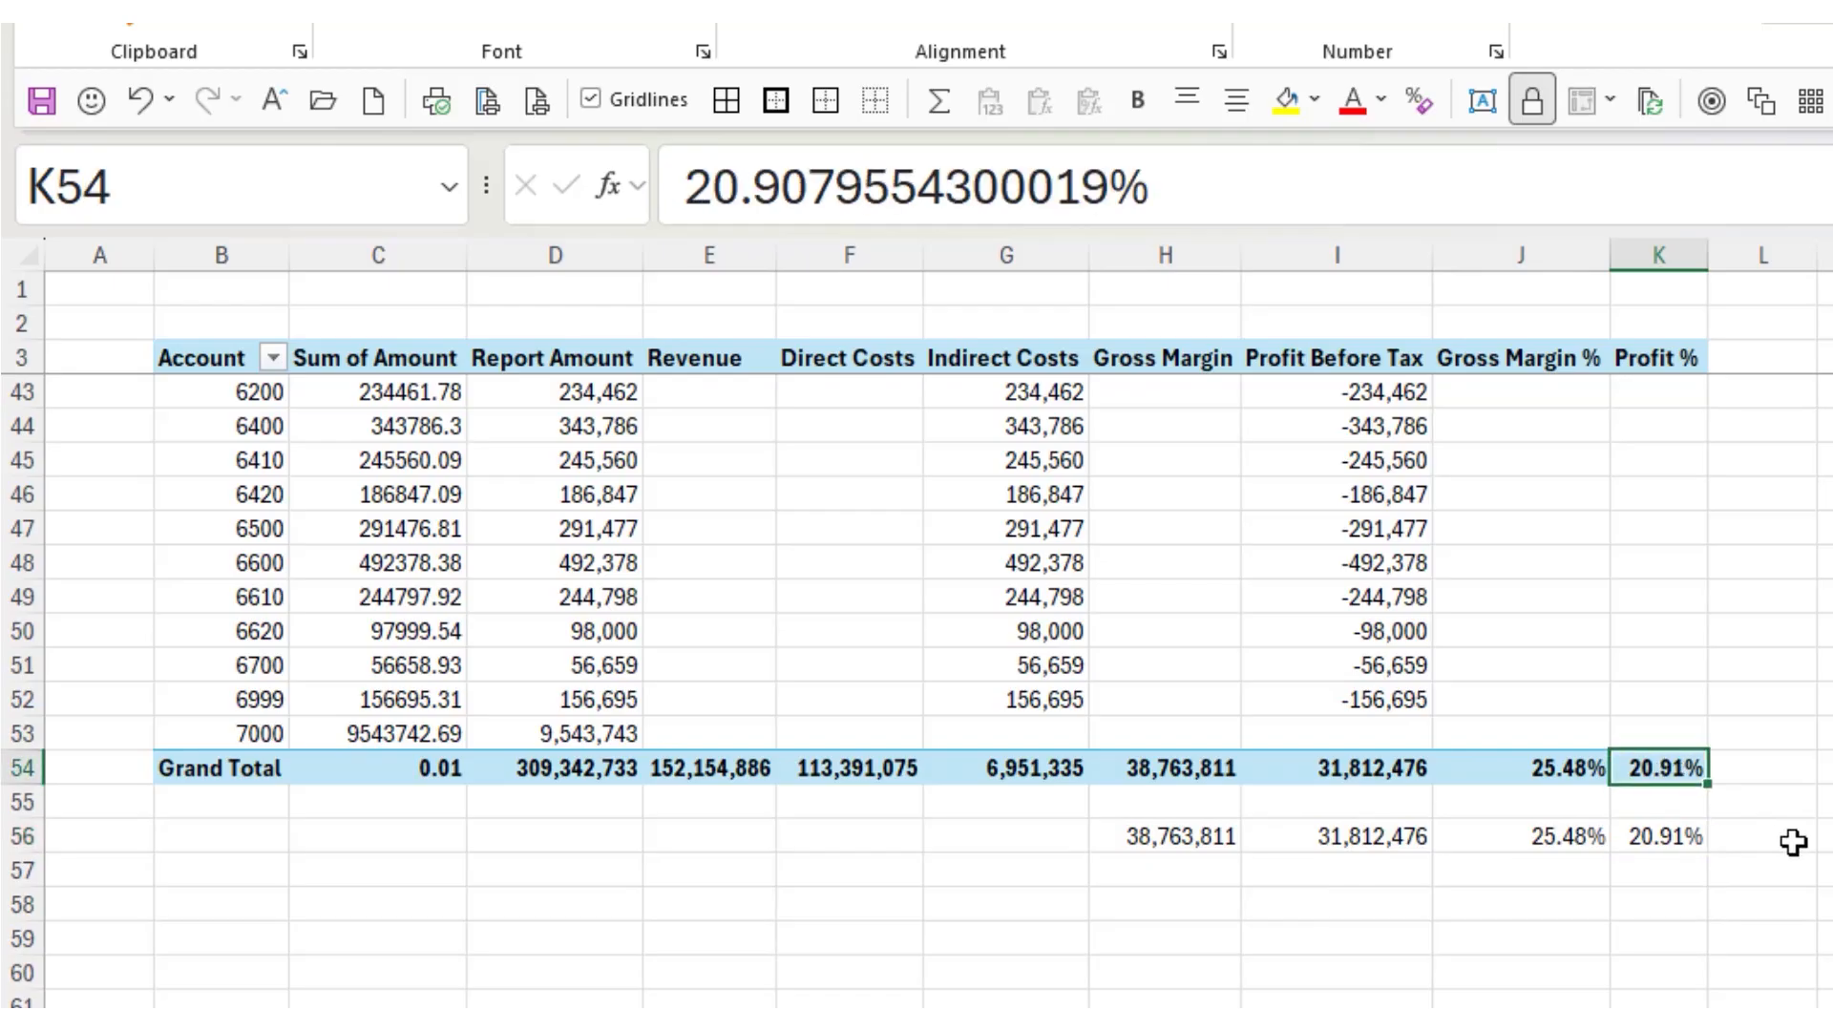
pyautogui.scroll(13, 1780, 834)
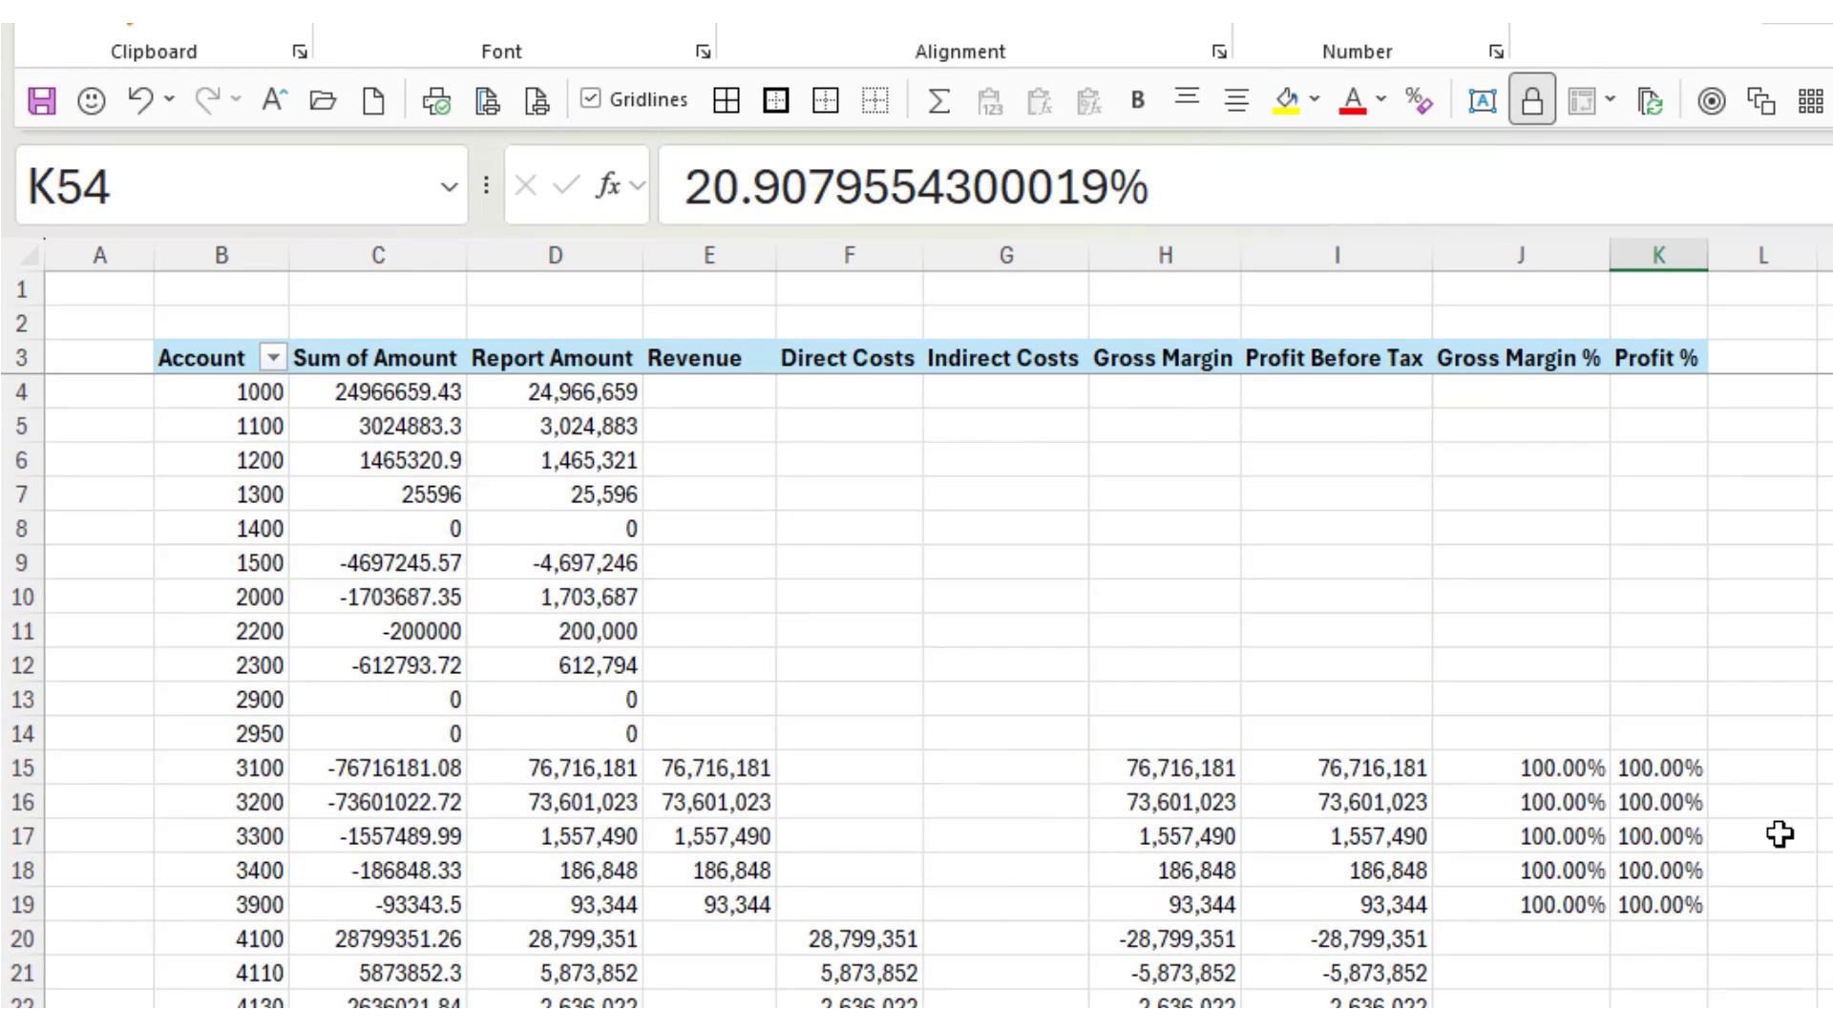
pyautogui.scroll(-8, 1781, 834)
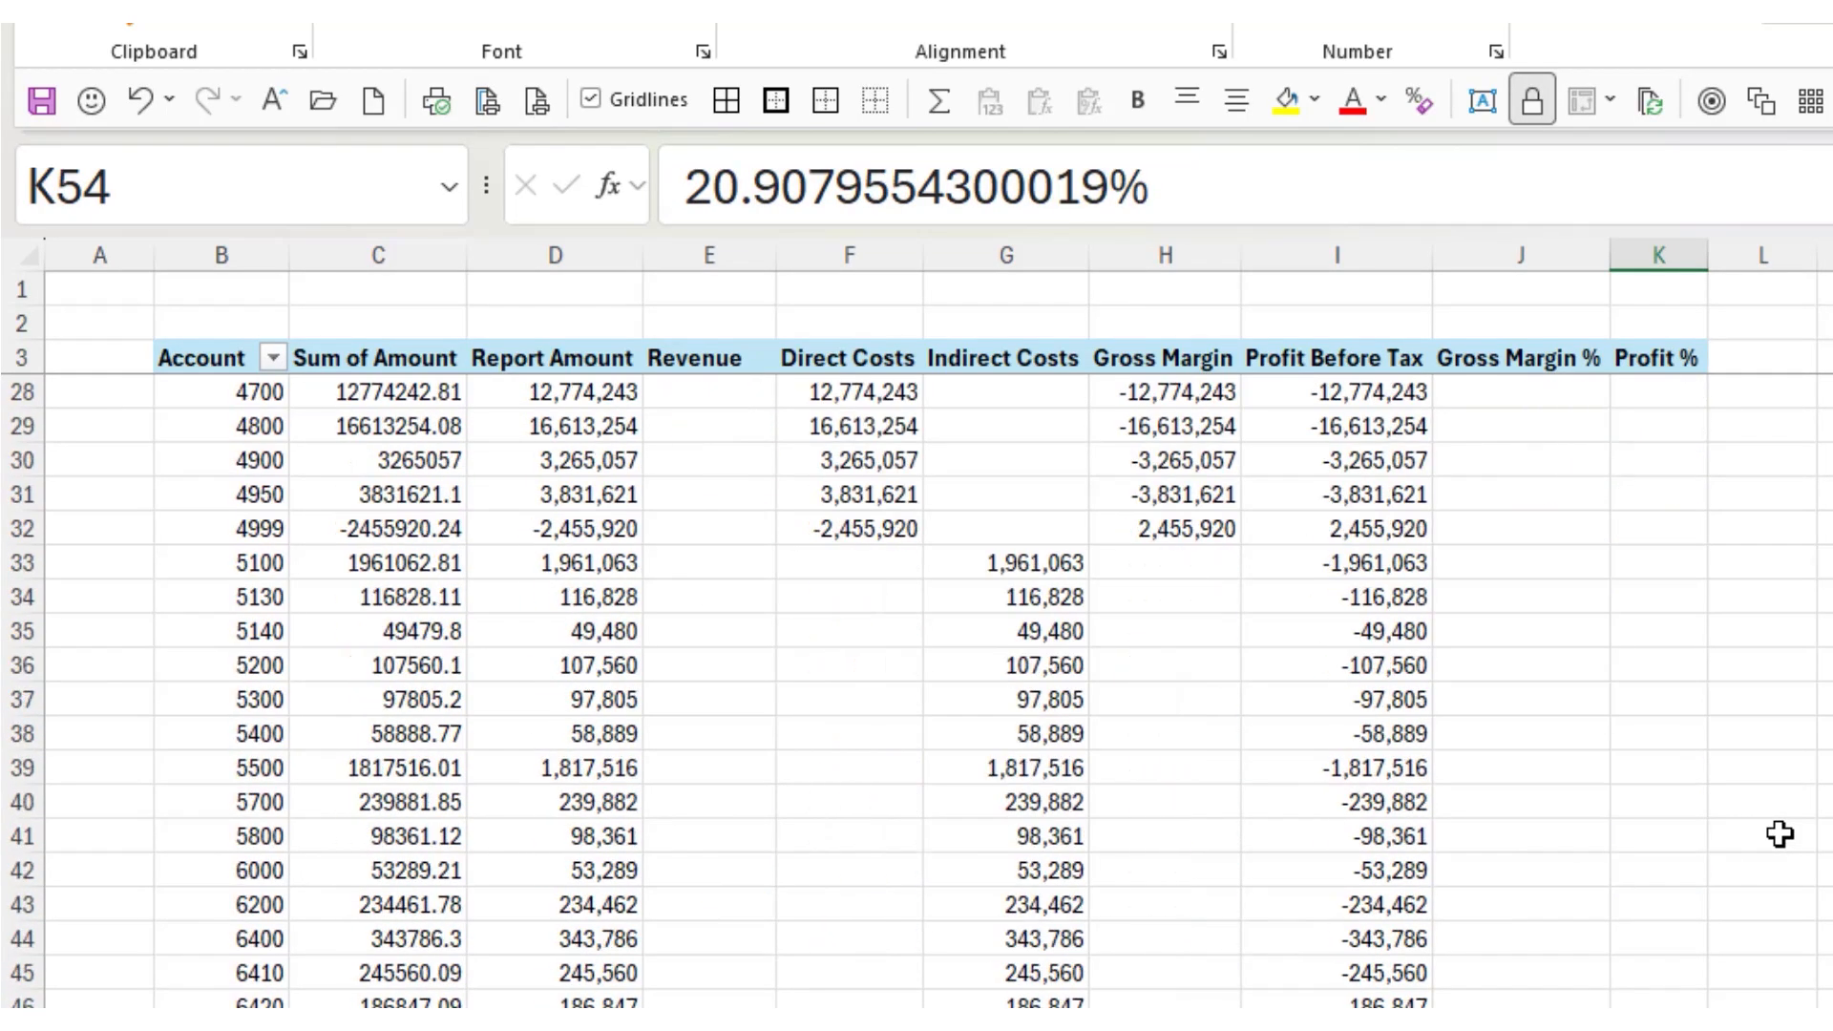
pyautogui.click(1401, 632)
pyautogui.click(1396, 669)
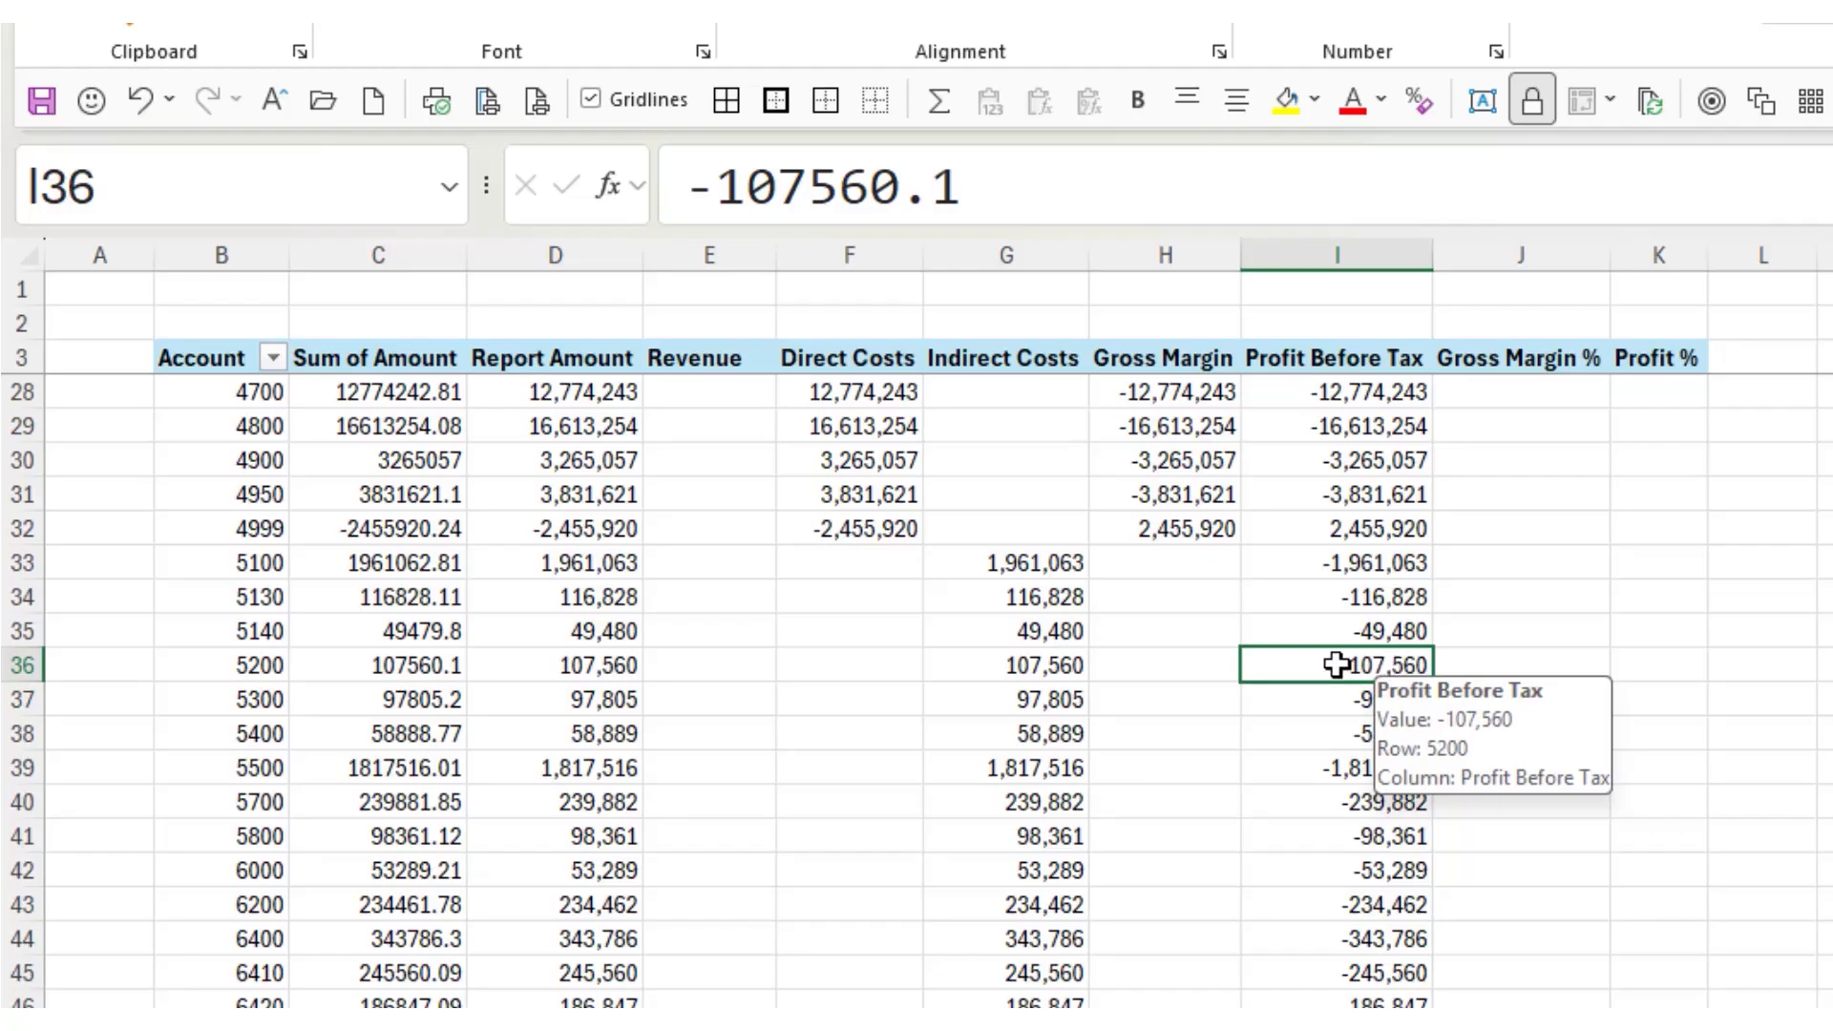
pyautogui.click(1348, 622)
pyautogui.click(1343, 605)
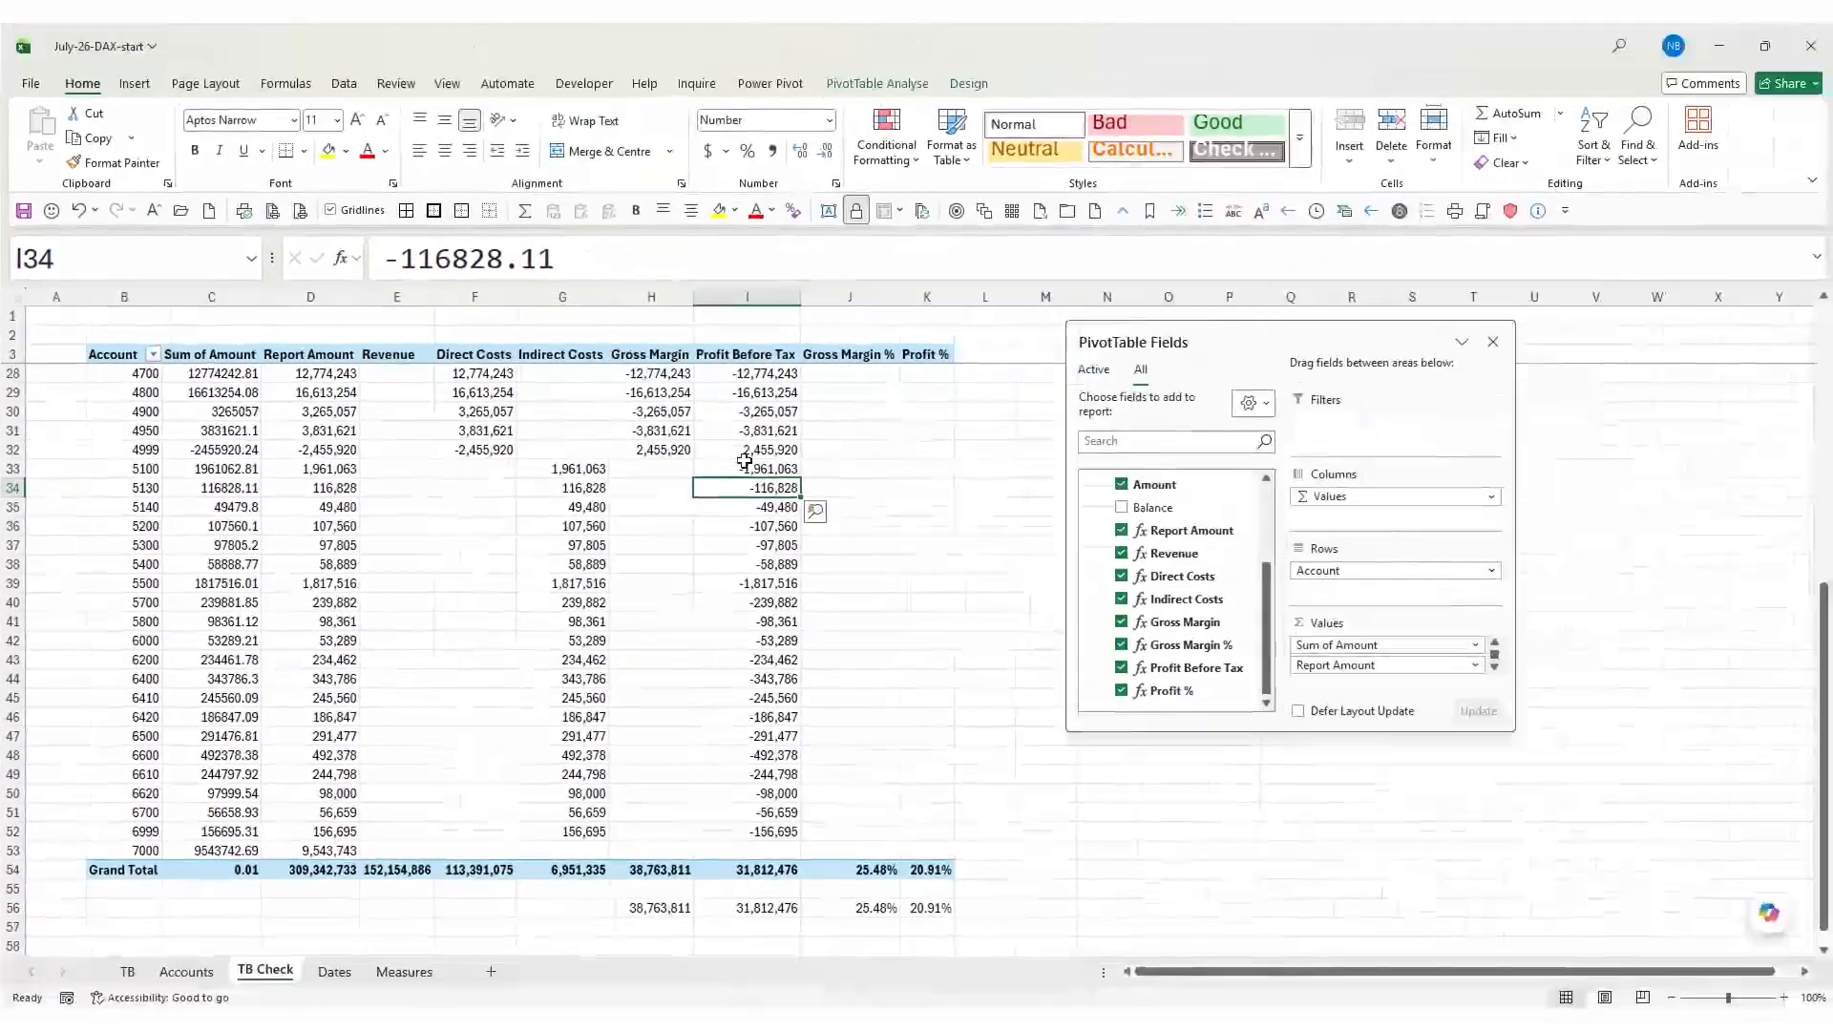
# Create a PivotTable from the Power Pivot data model on a new worksheet
pyautogui.click(770, 83)
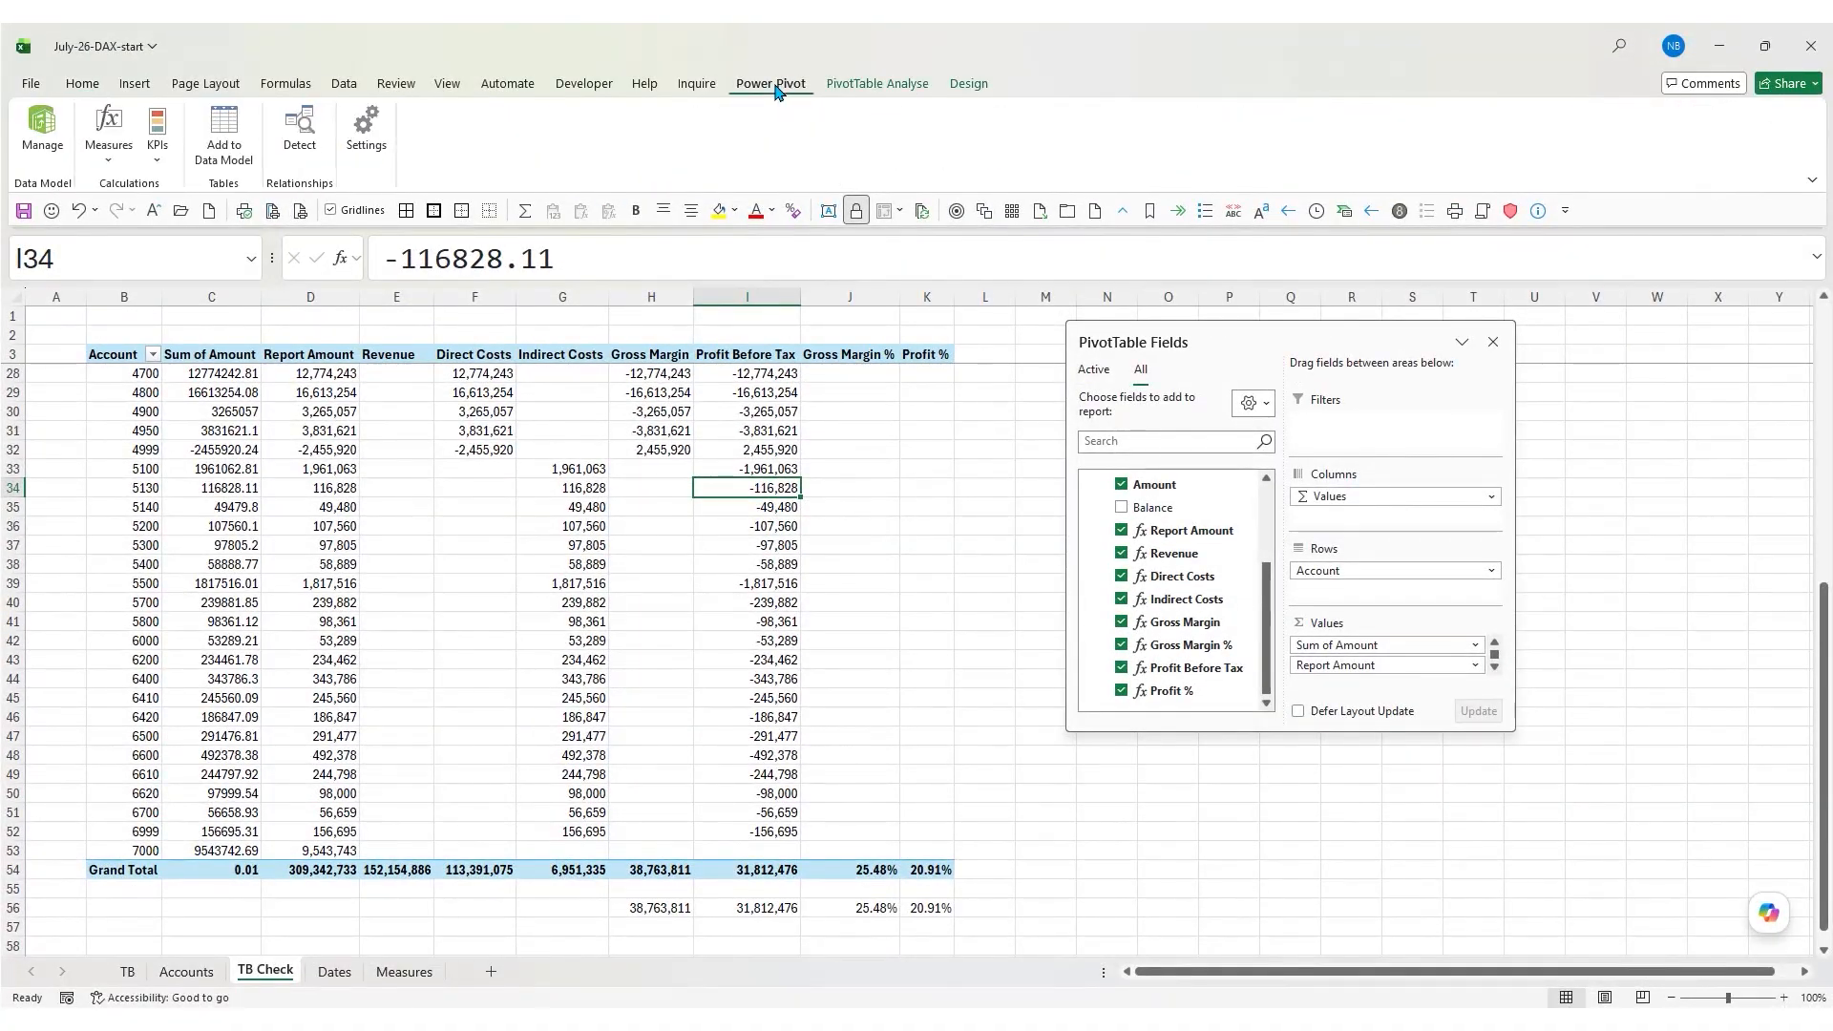
pyautogui.click(43, 130)
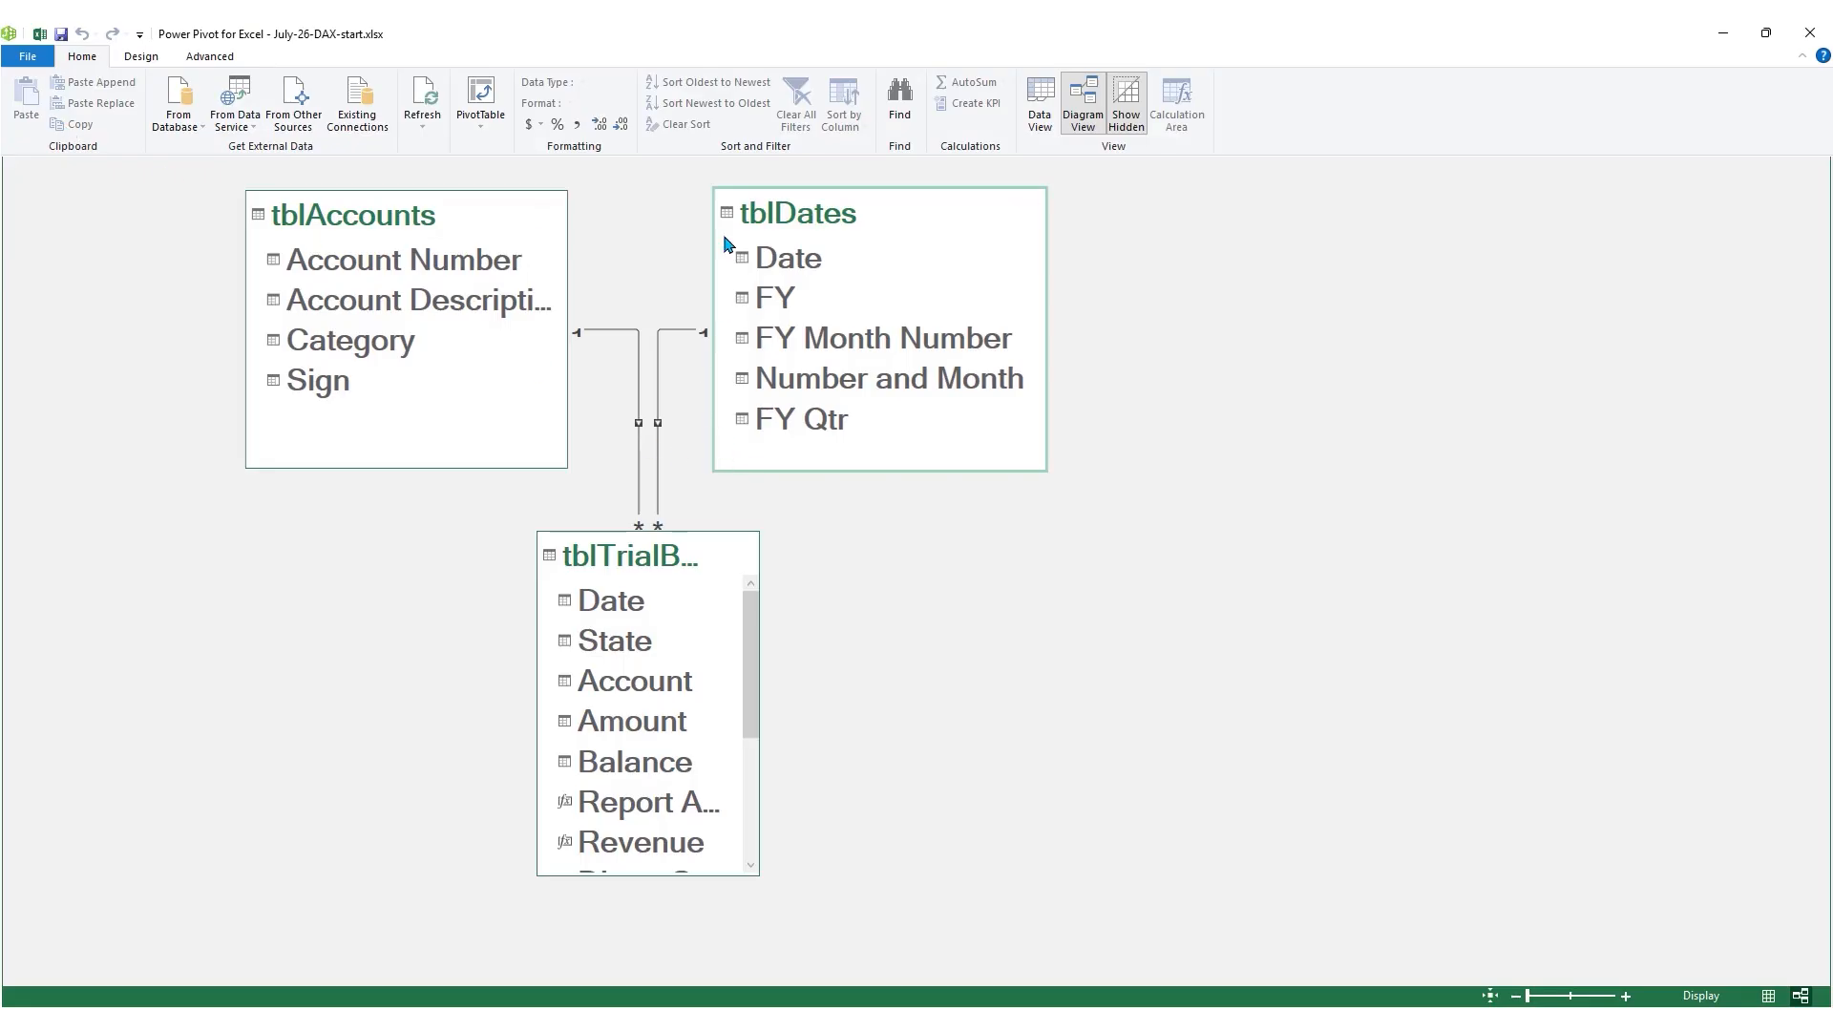
pyautogui.click(480, 95)
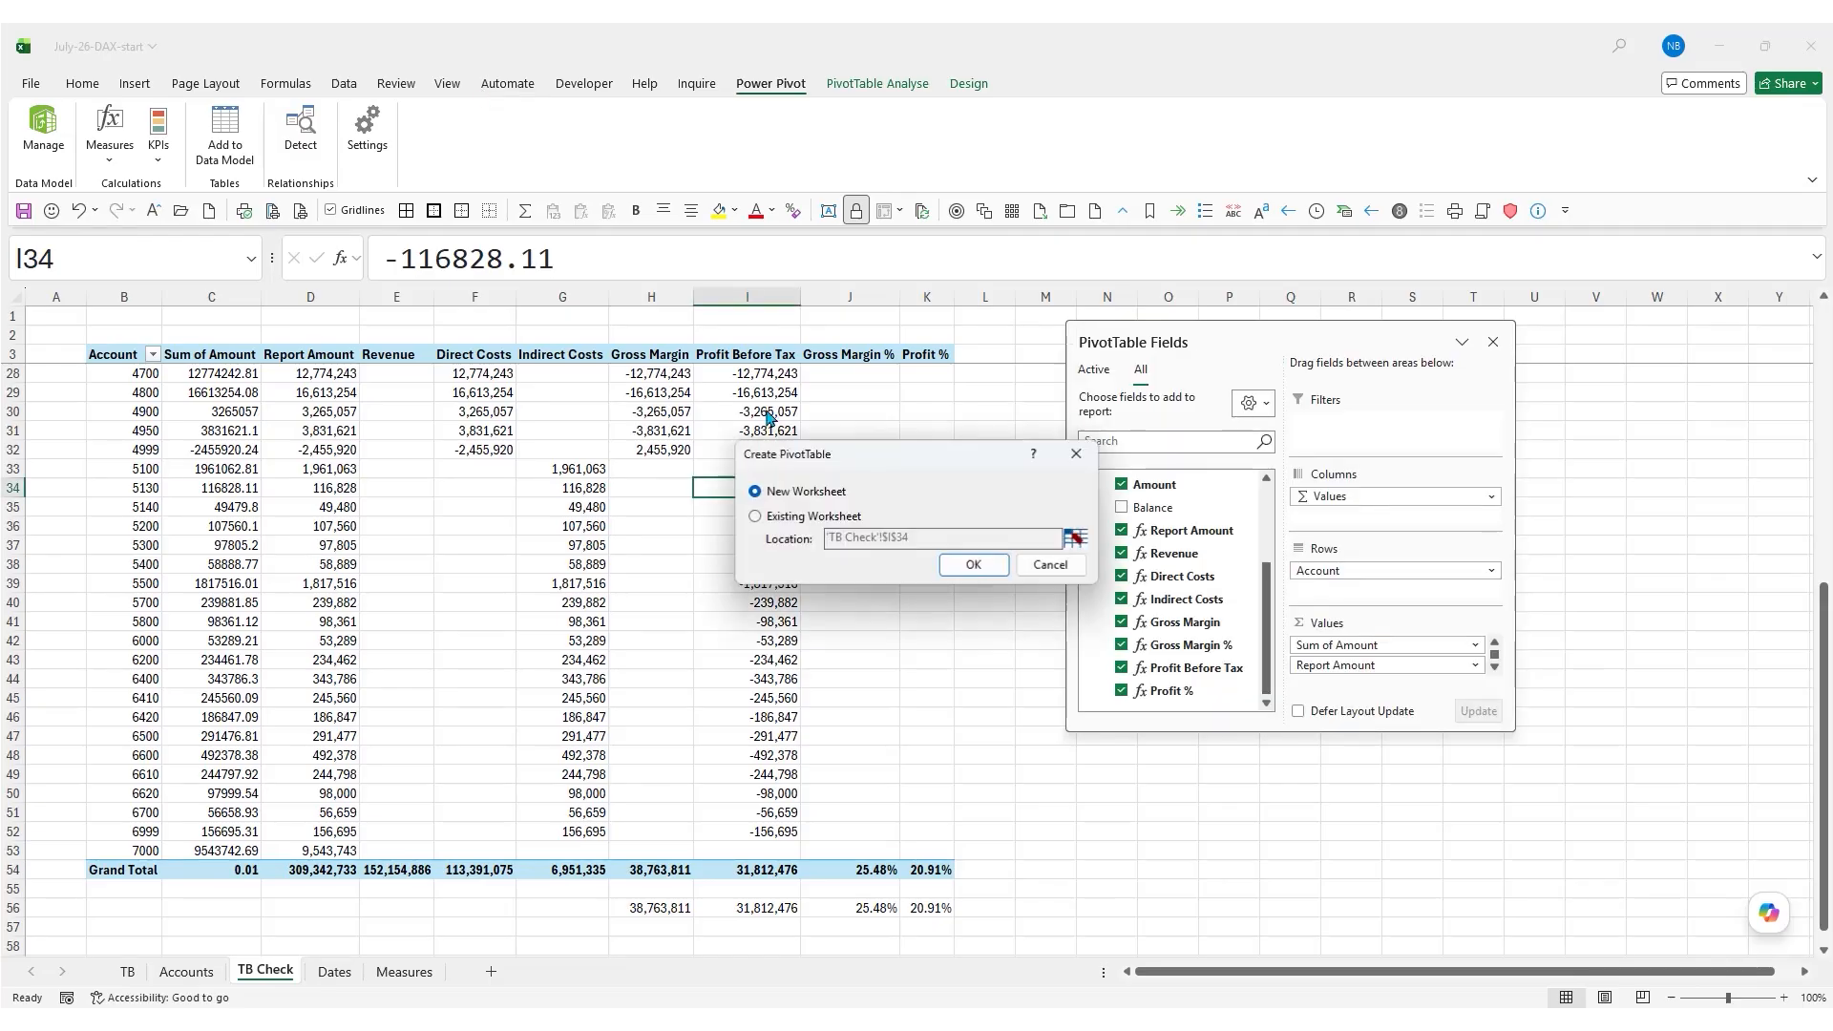
pyautogui.click(974, 565)
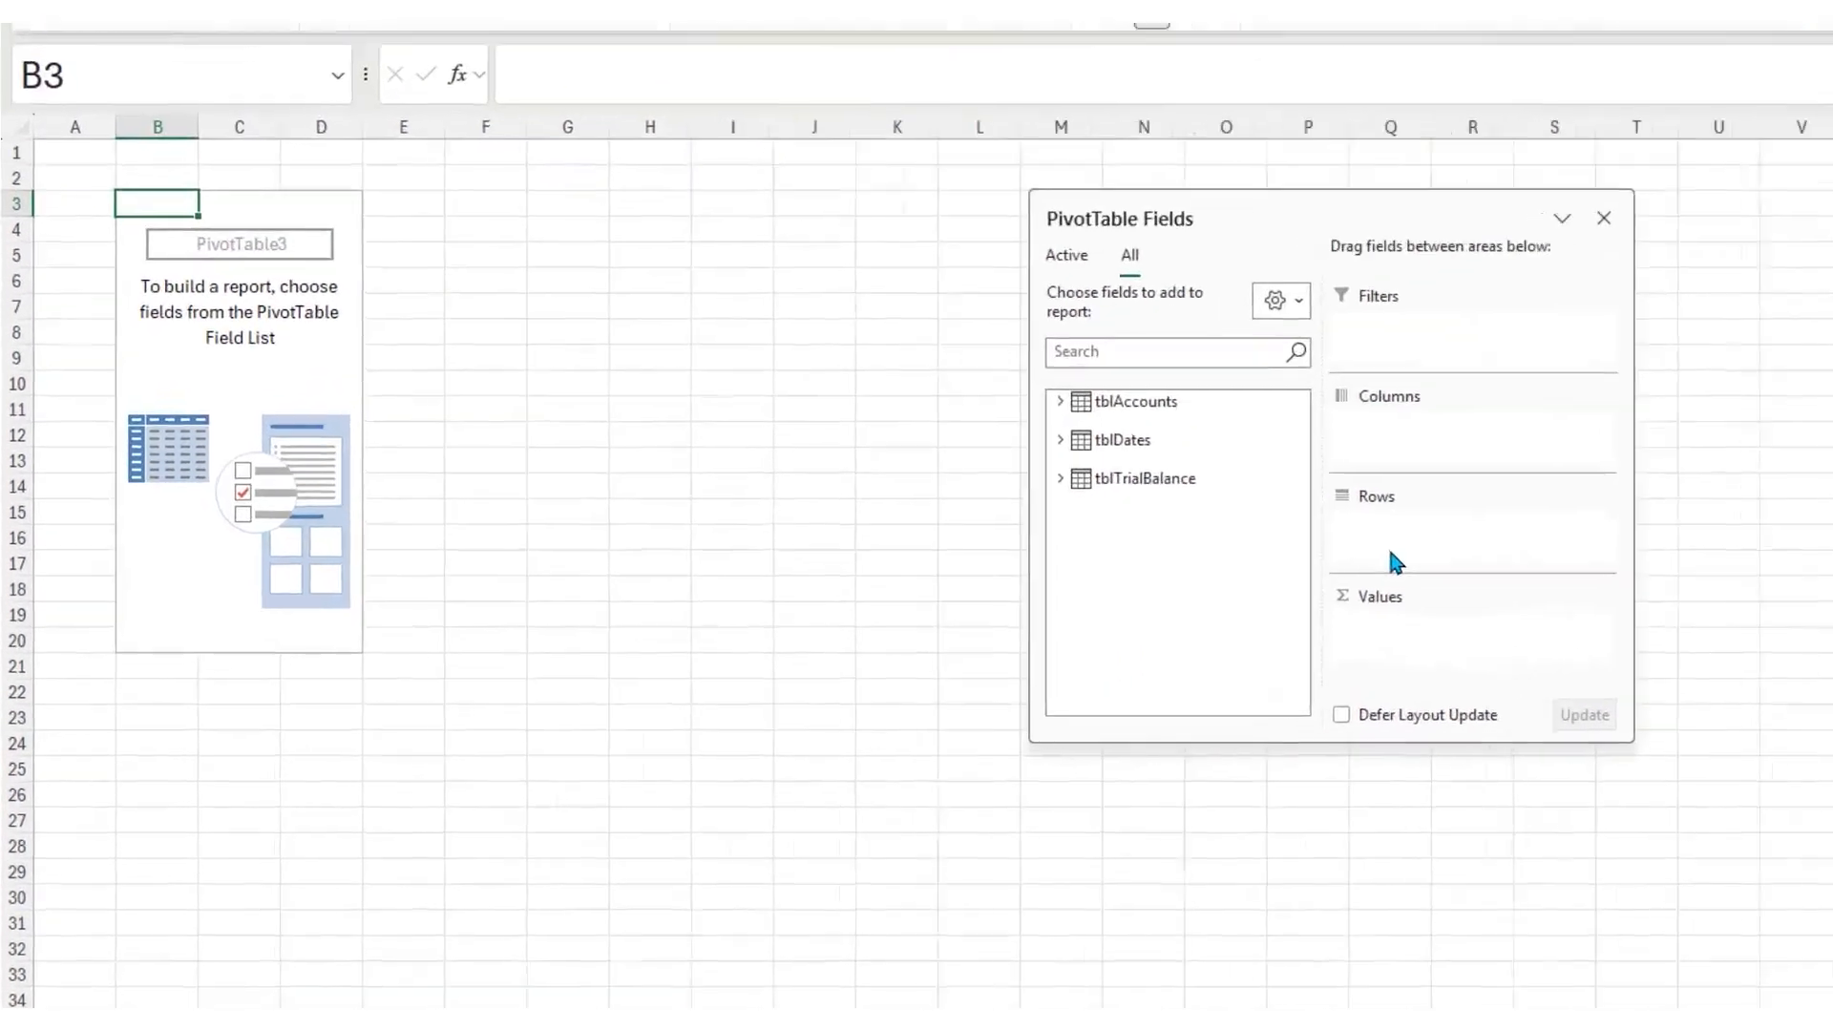
# Add the Revenue, Direct Costs and Gross Margin measures from tblTrialBalance to the new PivotTable's values
pyautogui.click(843, 559)
pyautogui.scroll(-3, 845, 563)
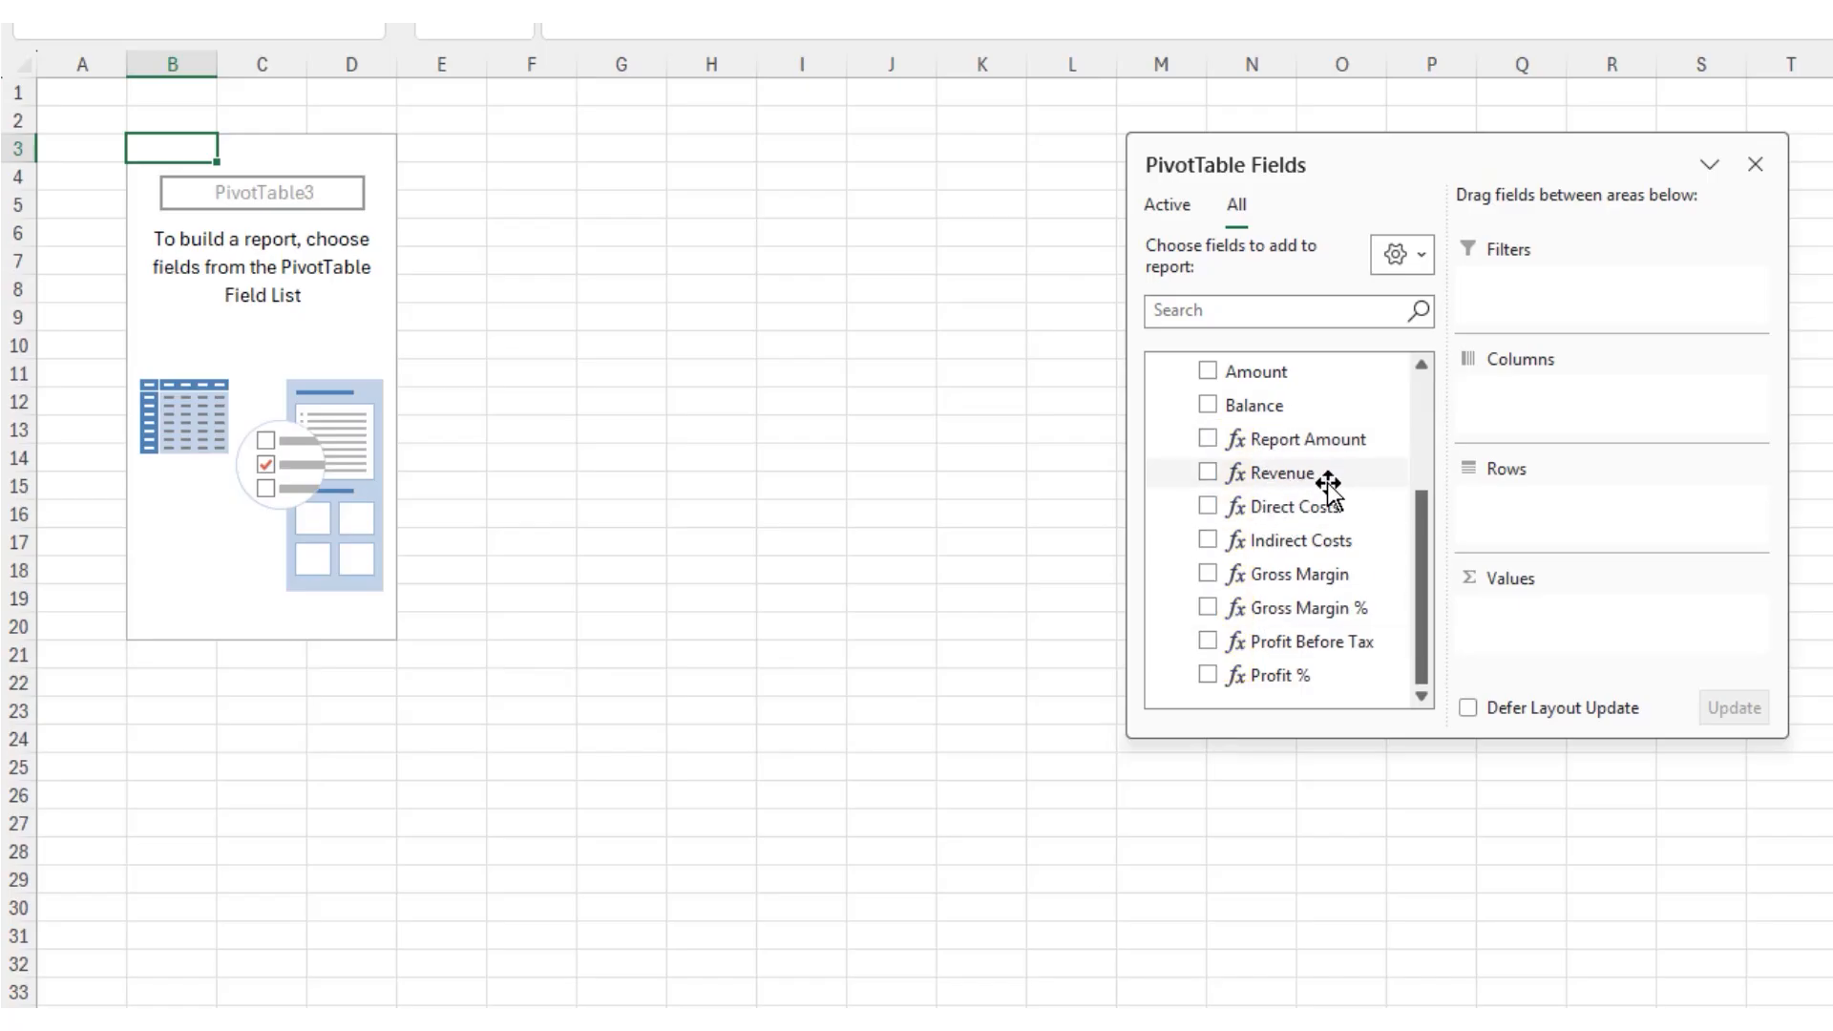
pyautogui.moveTo(1289, 475); pyautogui.dragTo(1604, 647)
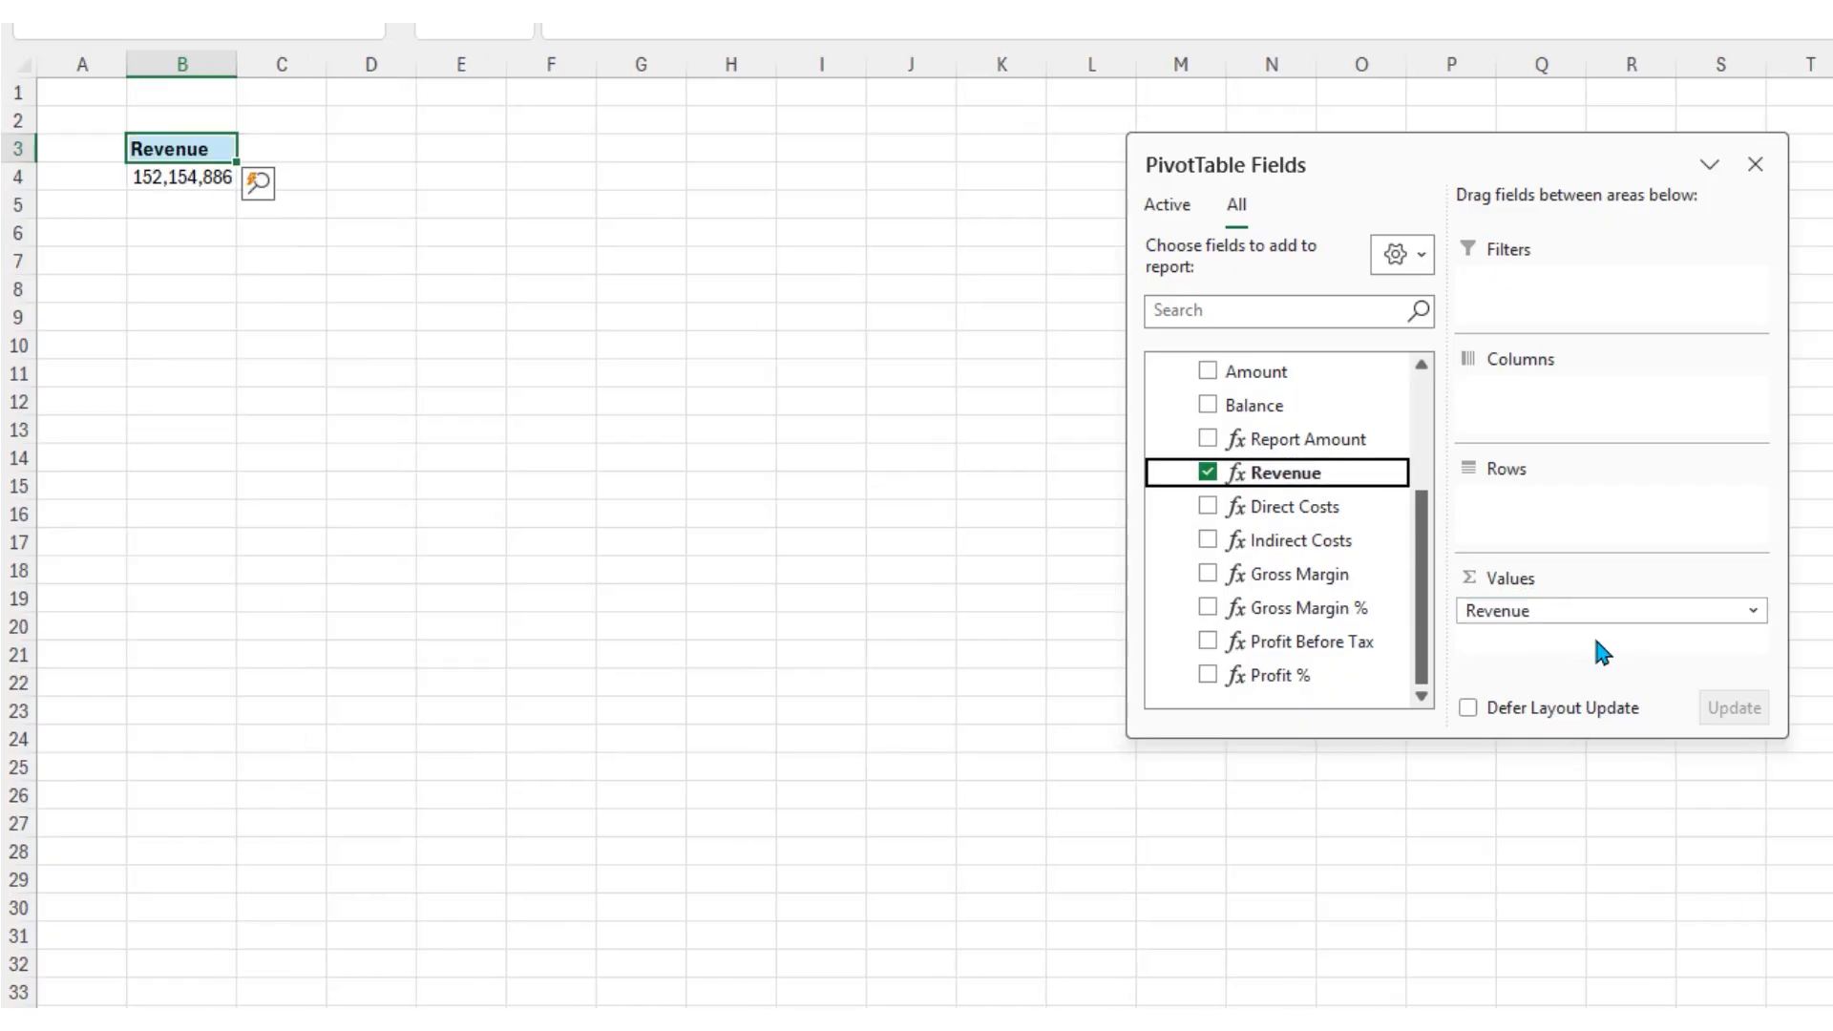
pyautogui.moveTo(1317, 515); pyautogui.dragTo(1522, 639)
pyautogui.moveTo(1329, 573); pyautogui.dragTo(1565, 649)
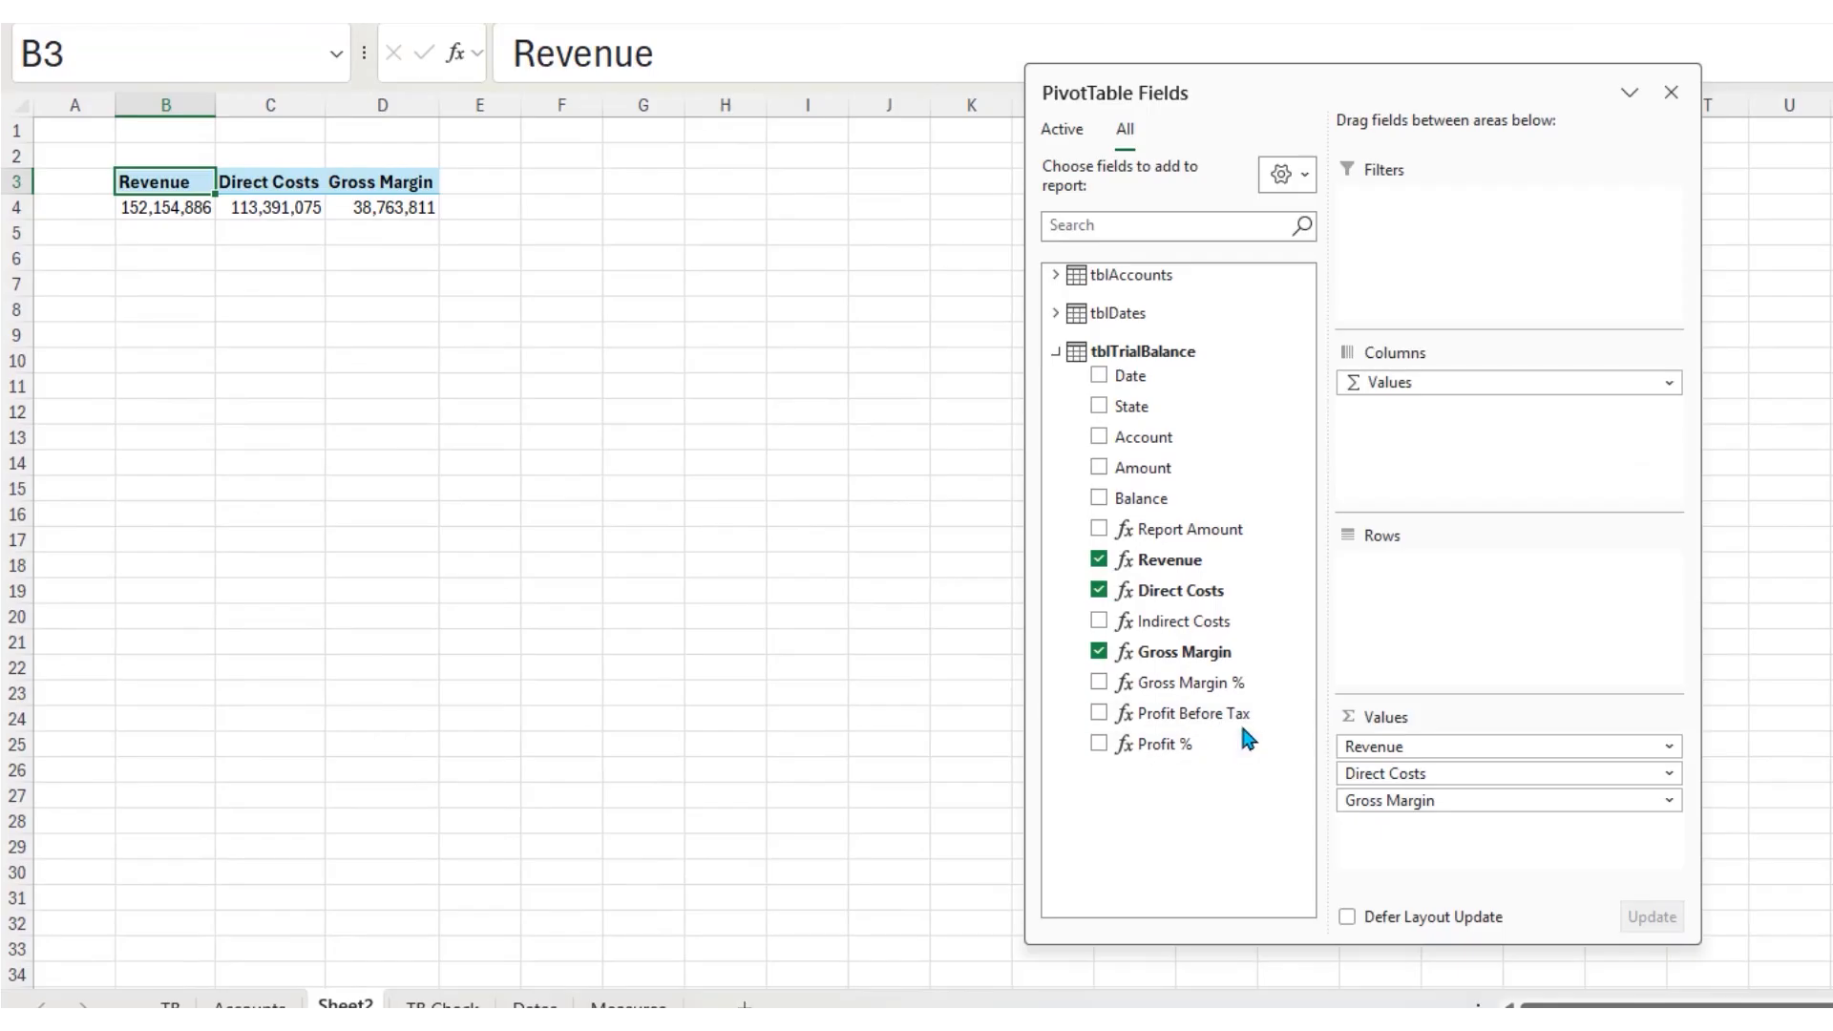
# Add Indirect Costs, Profit Before Tax and Profit % after Gross Margin in the values, with Gross Margin % directly below Gross Margin
pyautogui.moveTo(1198, 620); pyautogui.dragTo(1439, 825)
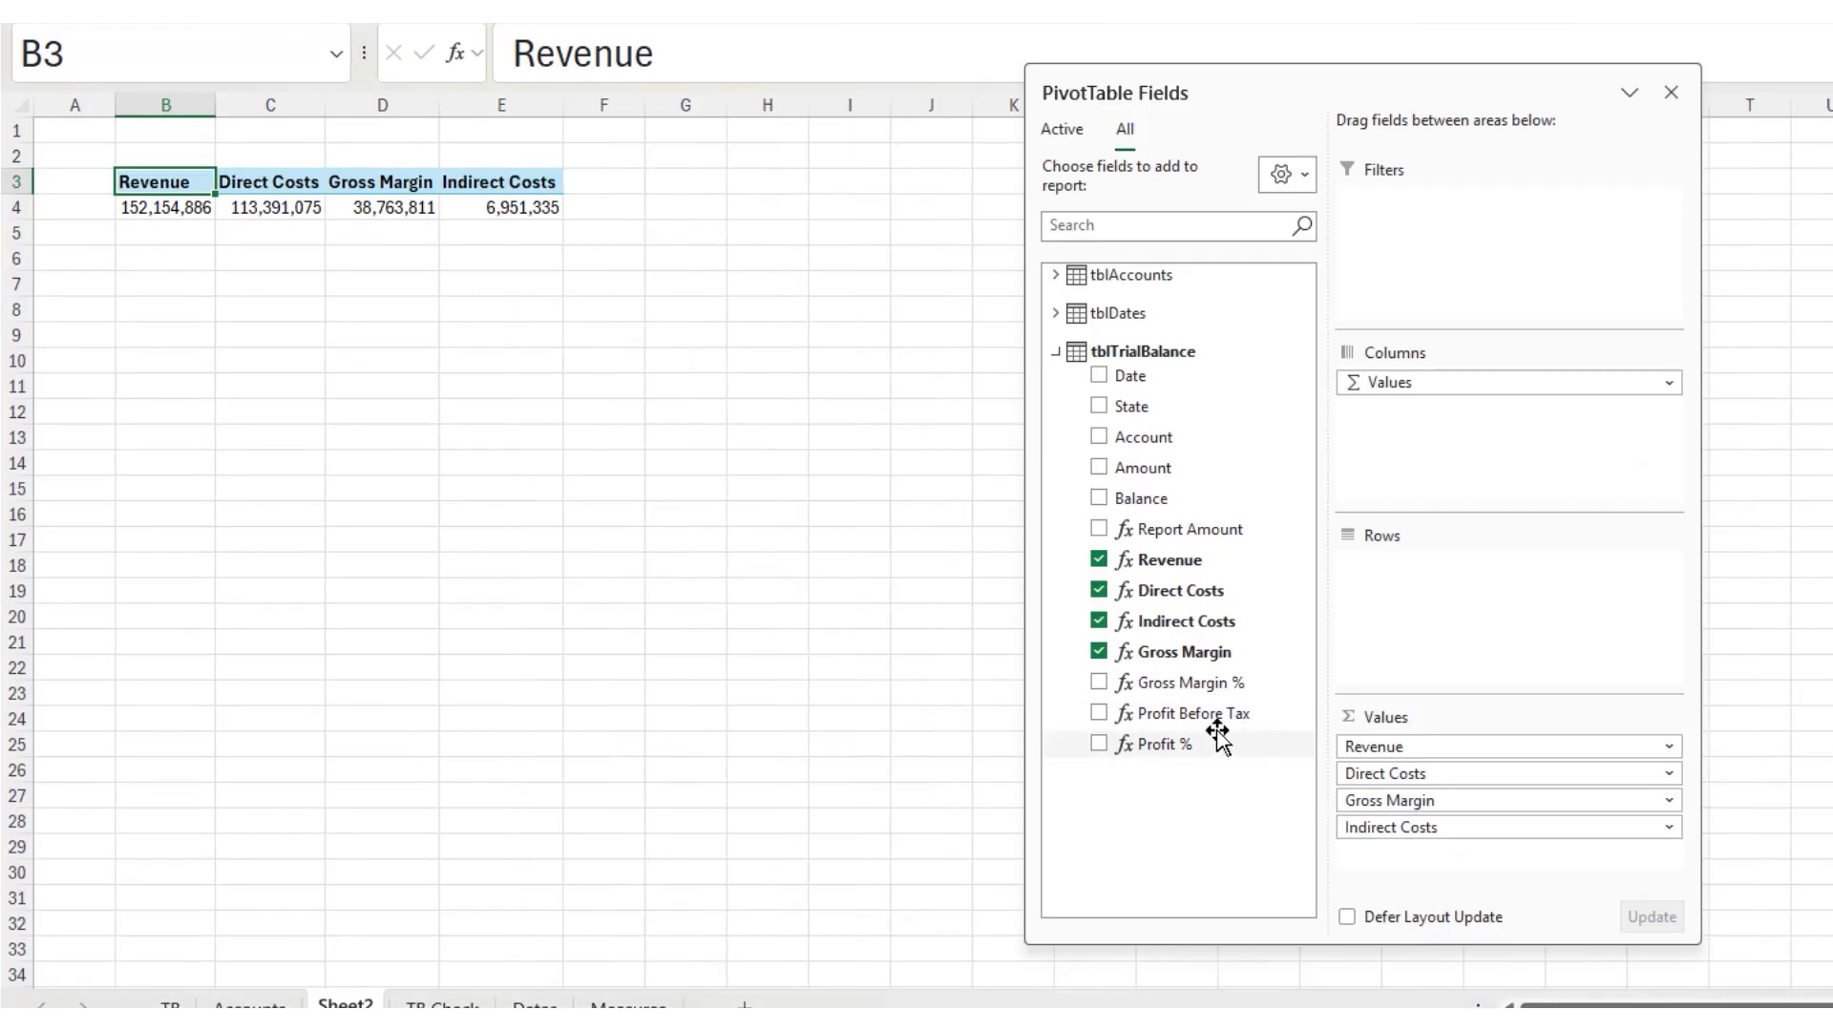
pyautogui.moveTo(1219, 720); pyautogui.dragTo(1465, 876)
pyautogui.moveTo(1217, 684); pyautogui.dragTo(1518, 818)
pyautogui.moveTo(1233, 744); pyautogui.dragTo(1503, 864)
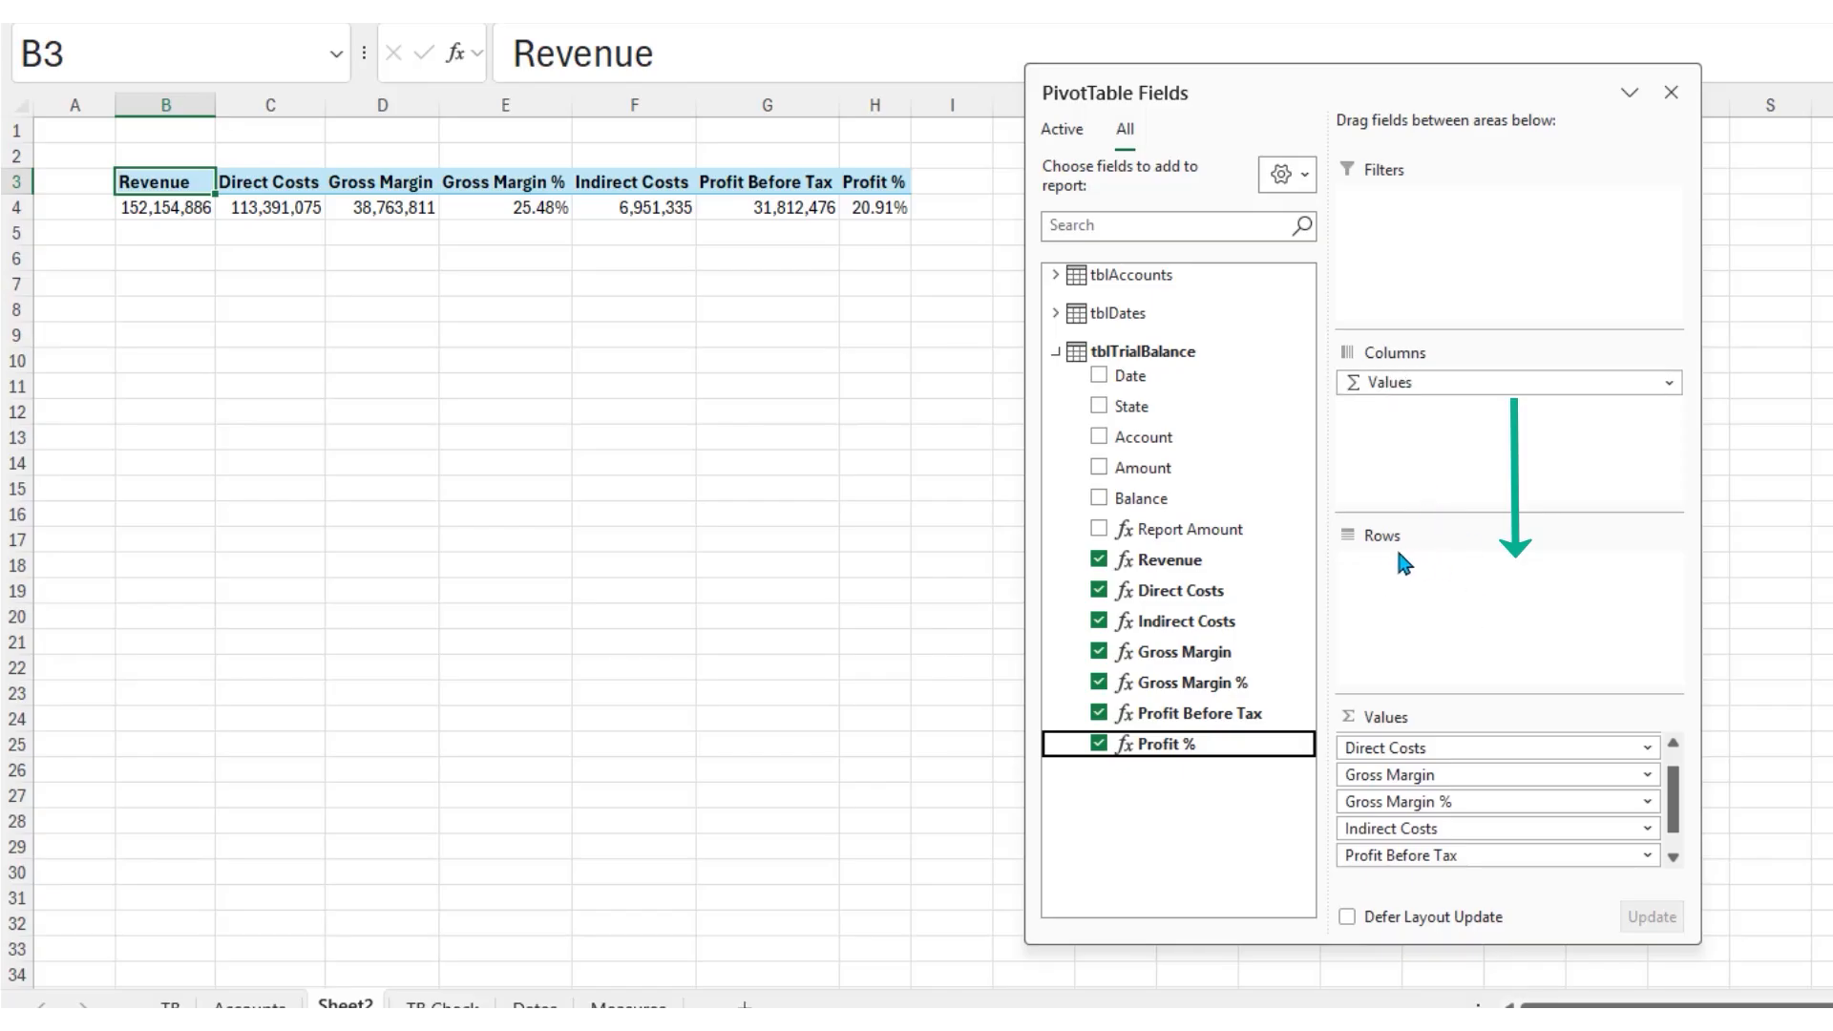
# Move the PivotTable's Values field from columns to rows and place FY from tblDates in the columns
pyautogui.moveTo(1448, 384); pyautogui.dragTo(1482, 586)
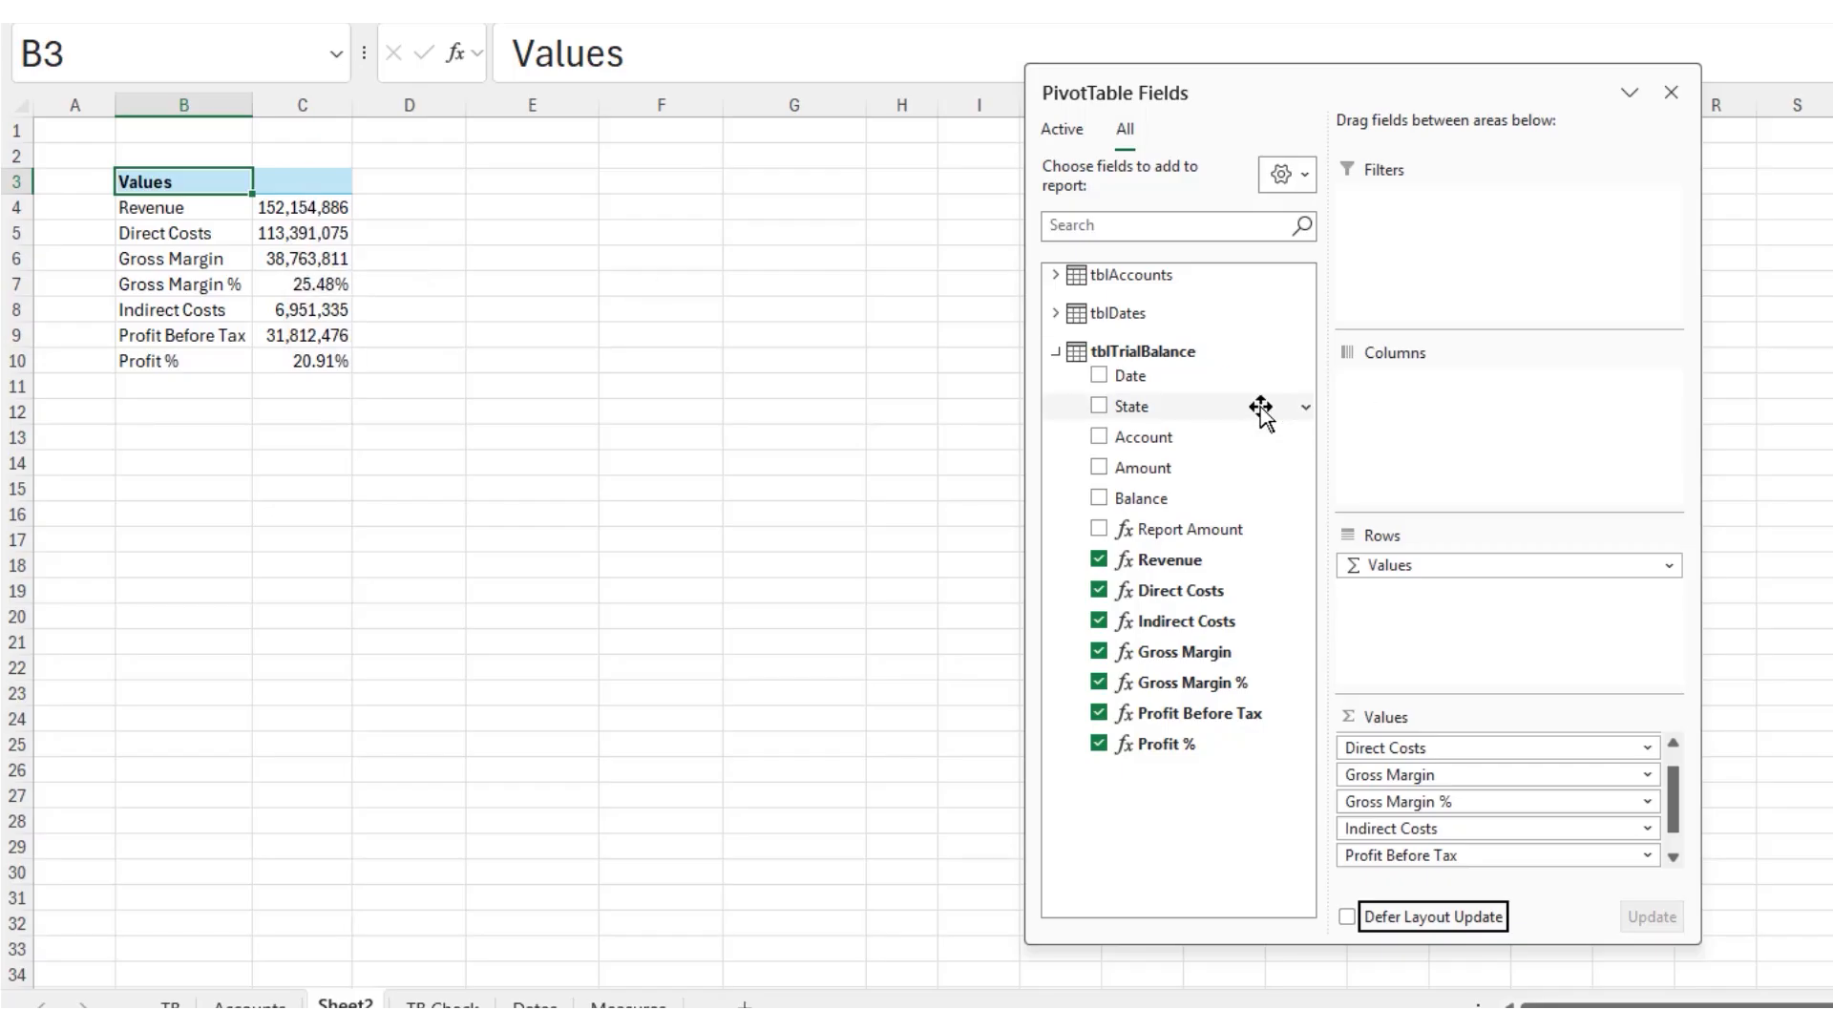
pyautogui.click(1056, 314)
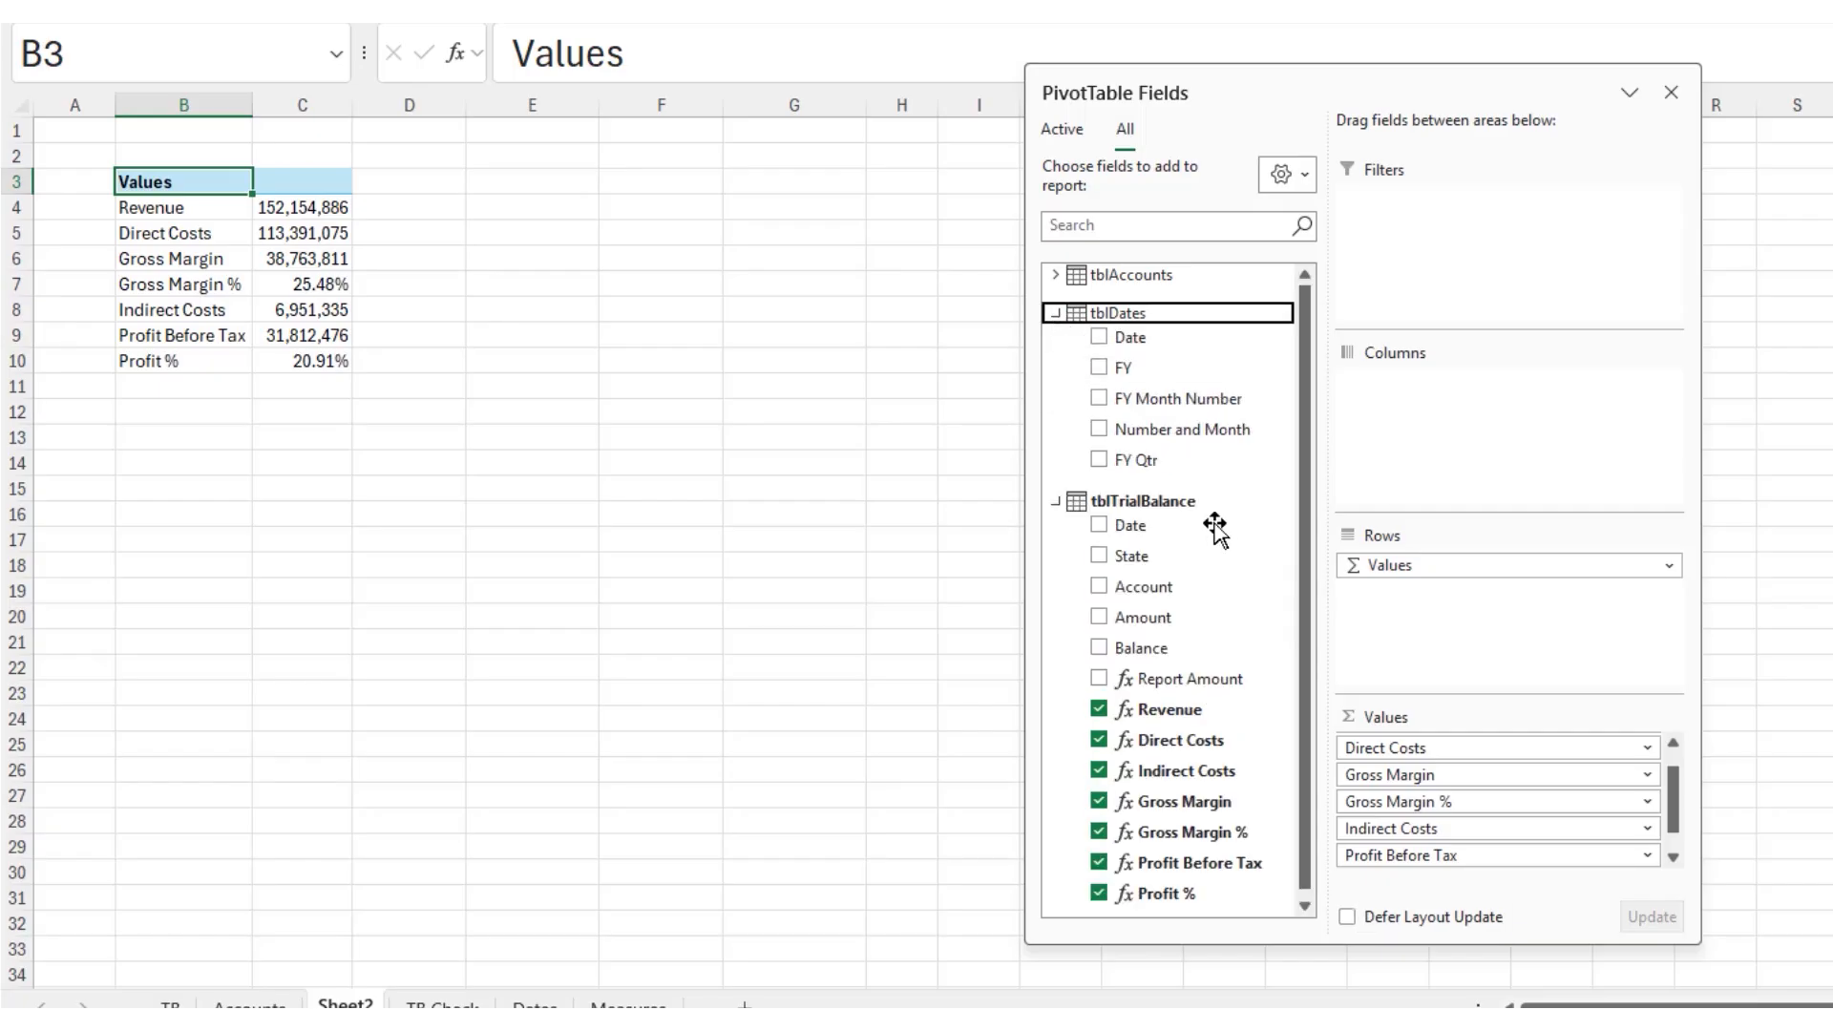
pyautogui.moveTo(1122, 368); pyautogui.dragTo(1480, 397)
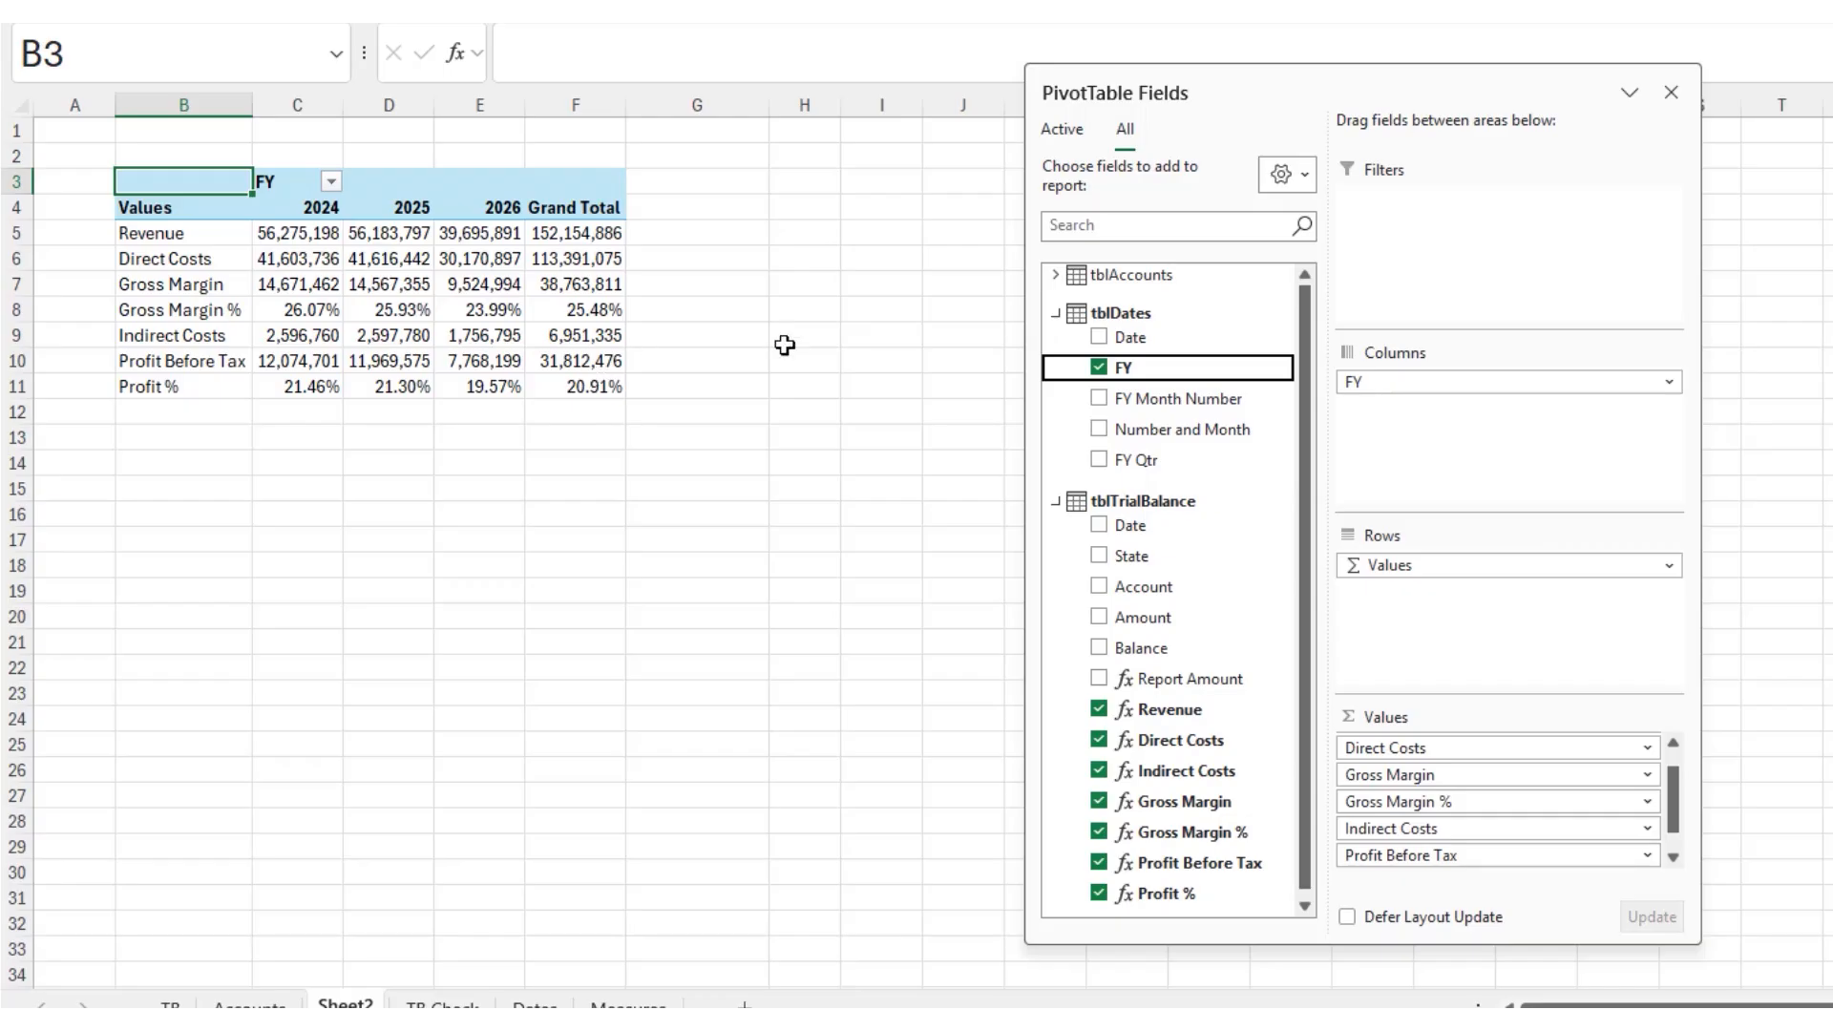
# Add FY Qtr and Number and Month below FY in the PivotTable's columns, and move the field list aside
pyautogui.moveTo(1158, 462); pyautogui.dragTo(902, 416)
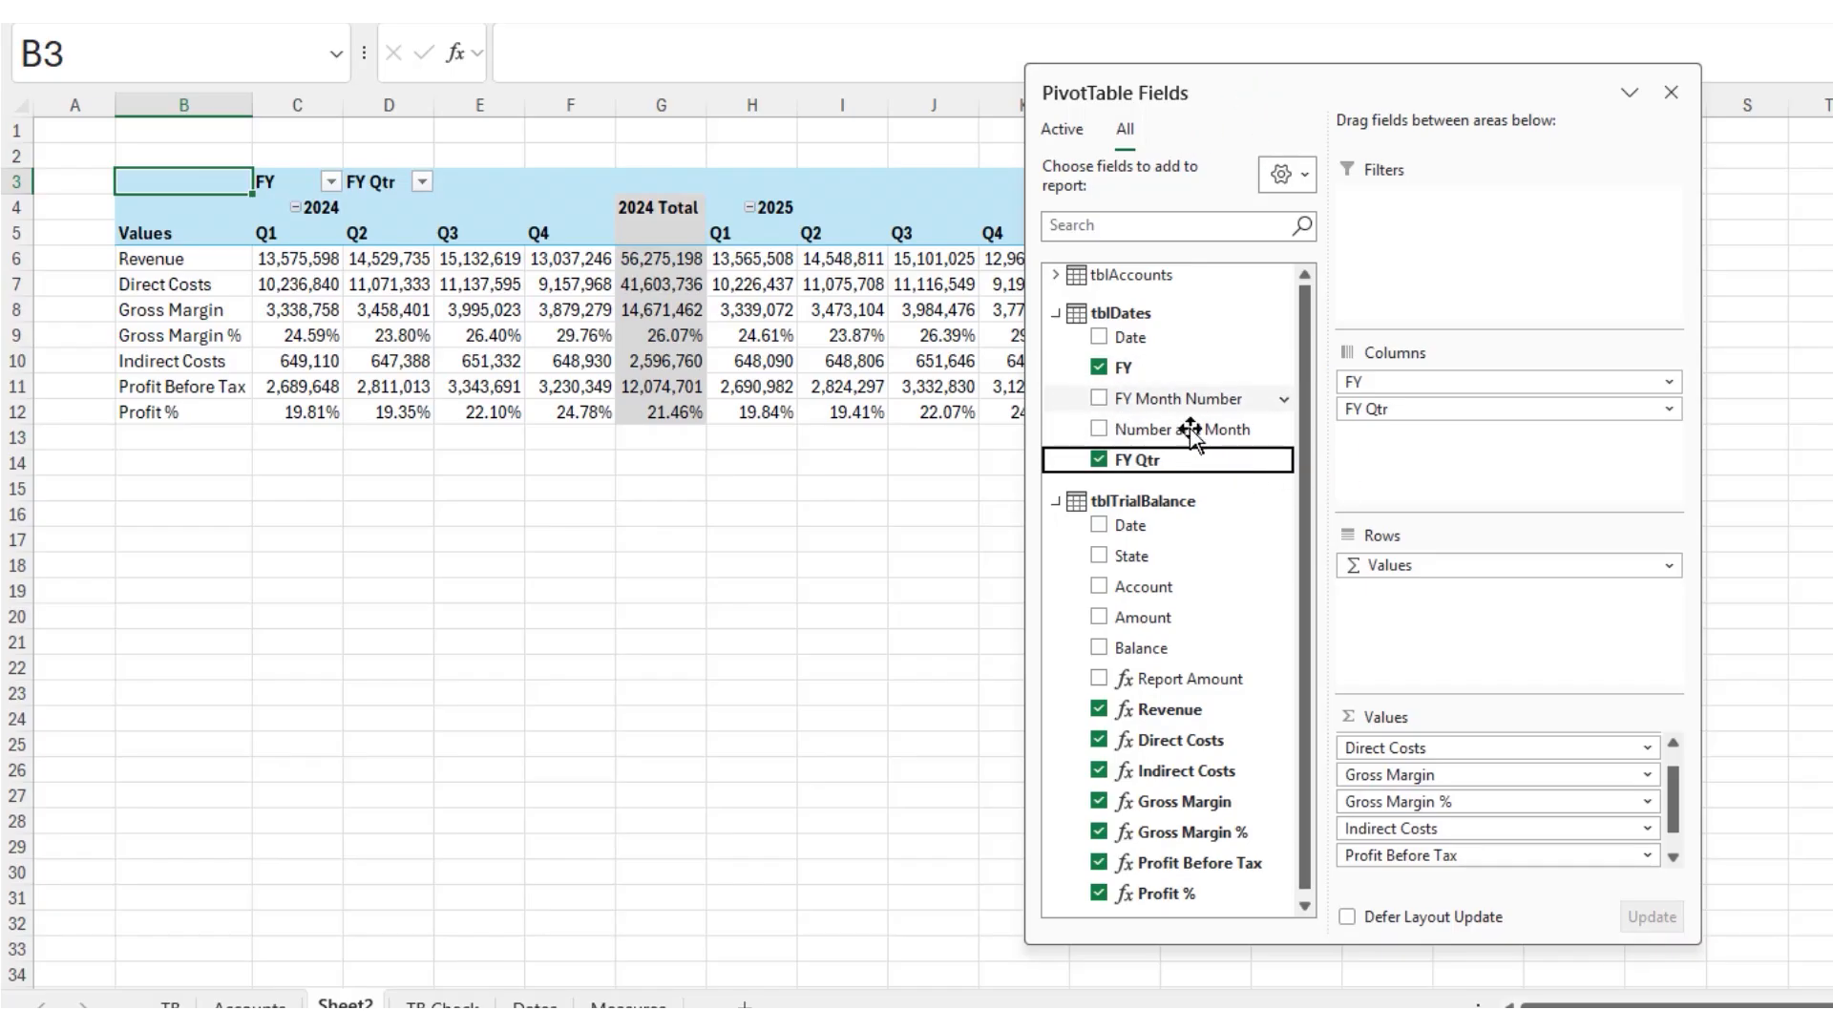
pyautogui.moveTo(1191, 435); pyautogui.dragTo(1419, 458)
pyautogui.moveTo(1364, 84); pyautogui.dragTo(1104, 158)
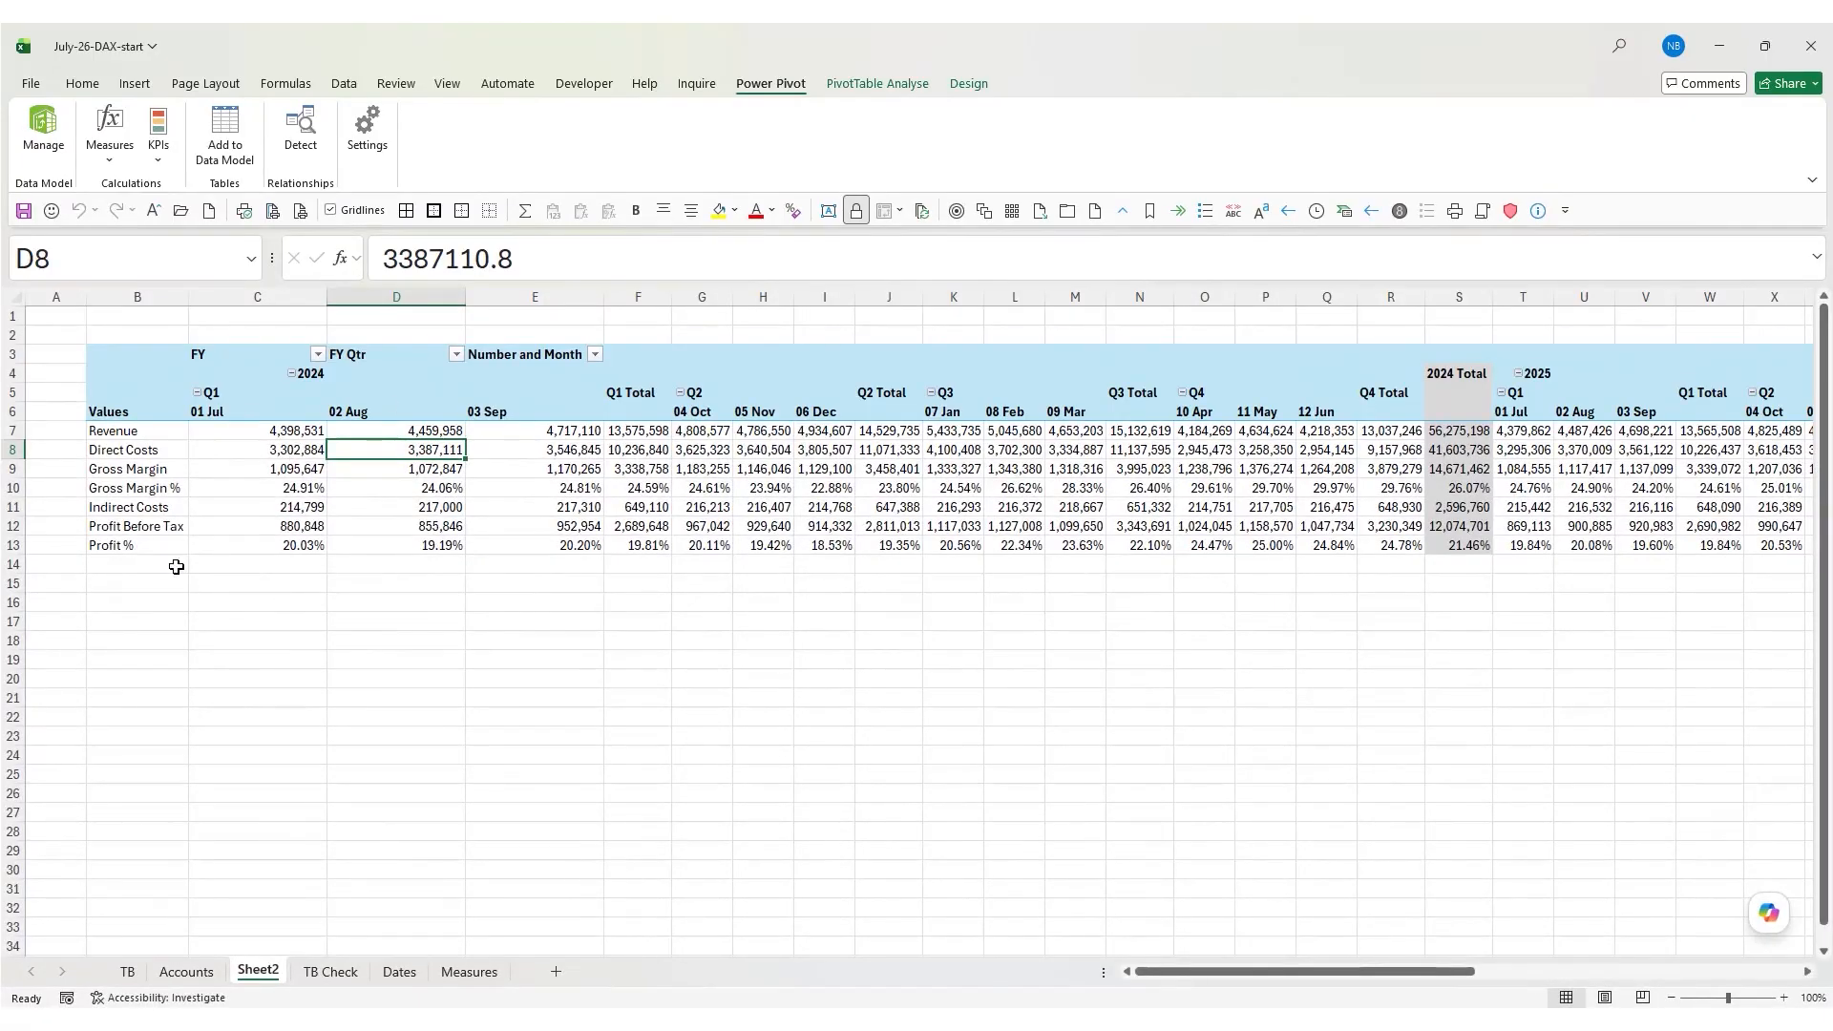
# Rename the Sheet2 worksheet as FY Month Report
pyautogui.doubleClick(267, 971)
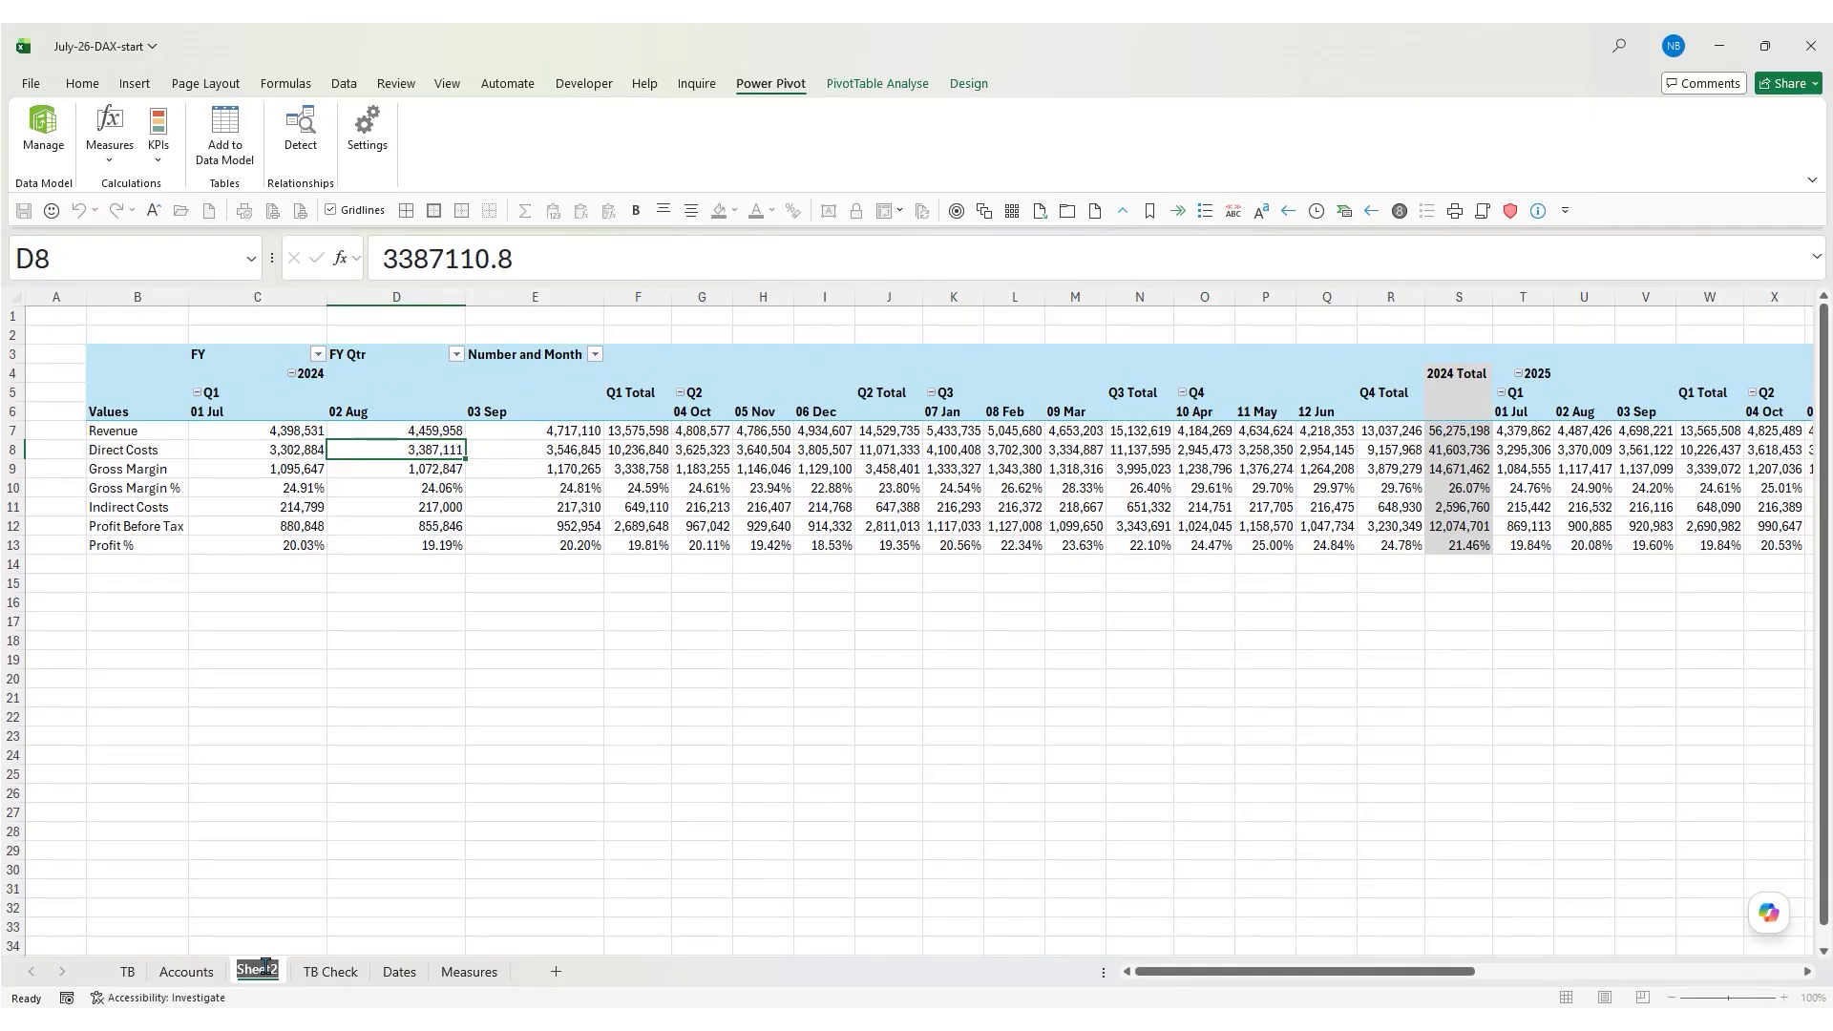
pyautogui.write('F')
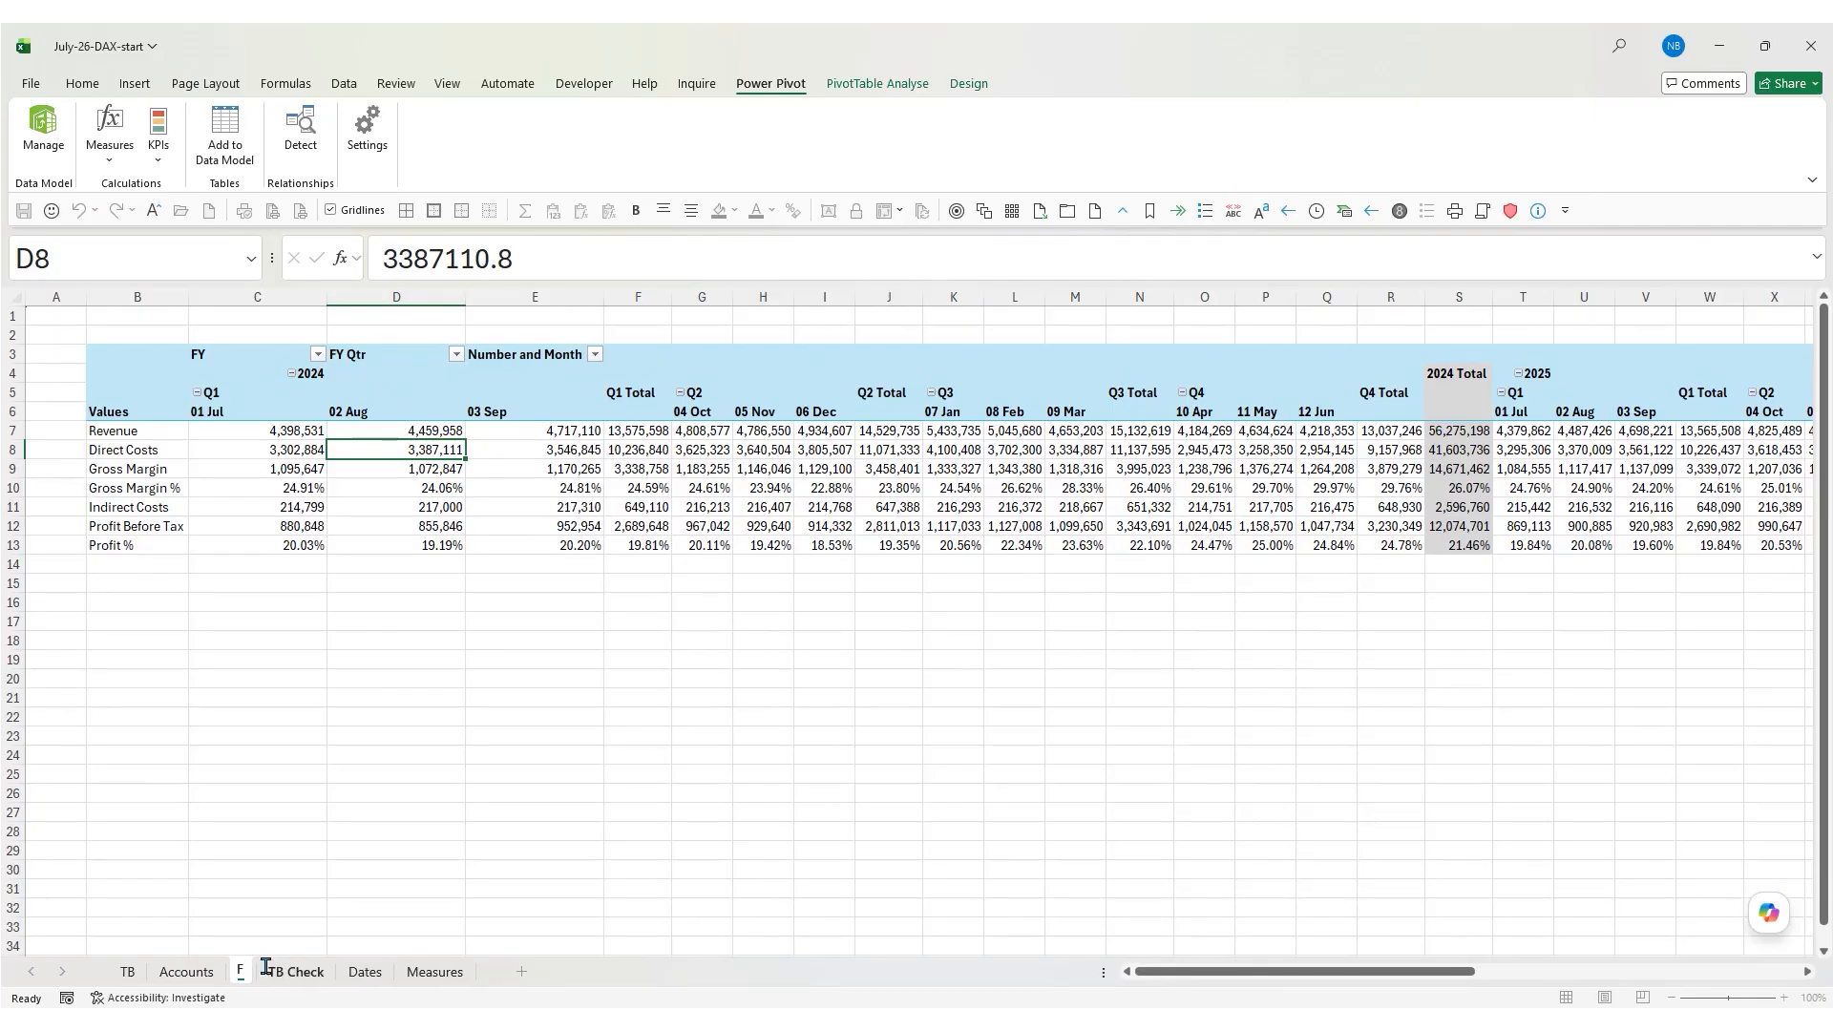
pyautogui.write('Y Report')
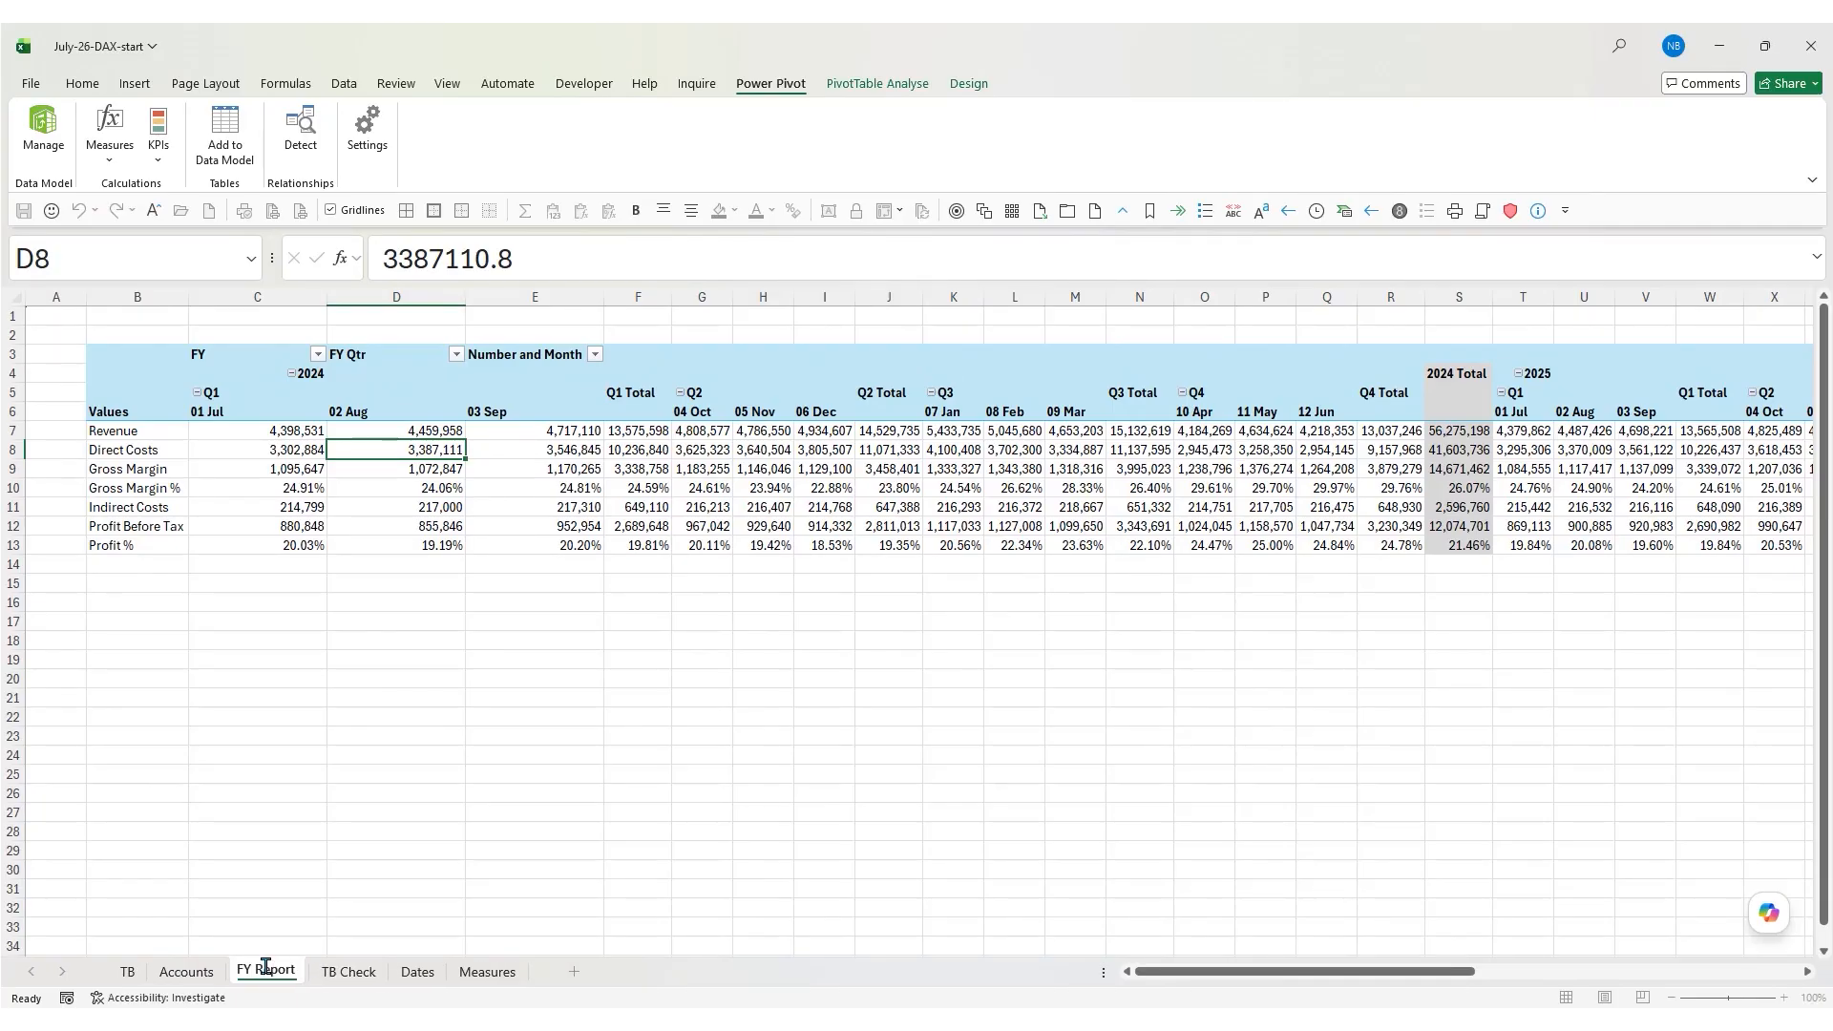
pyautogui.write('Month')
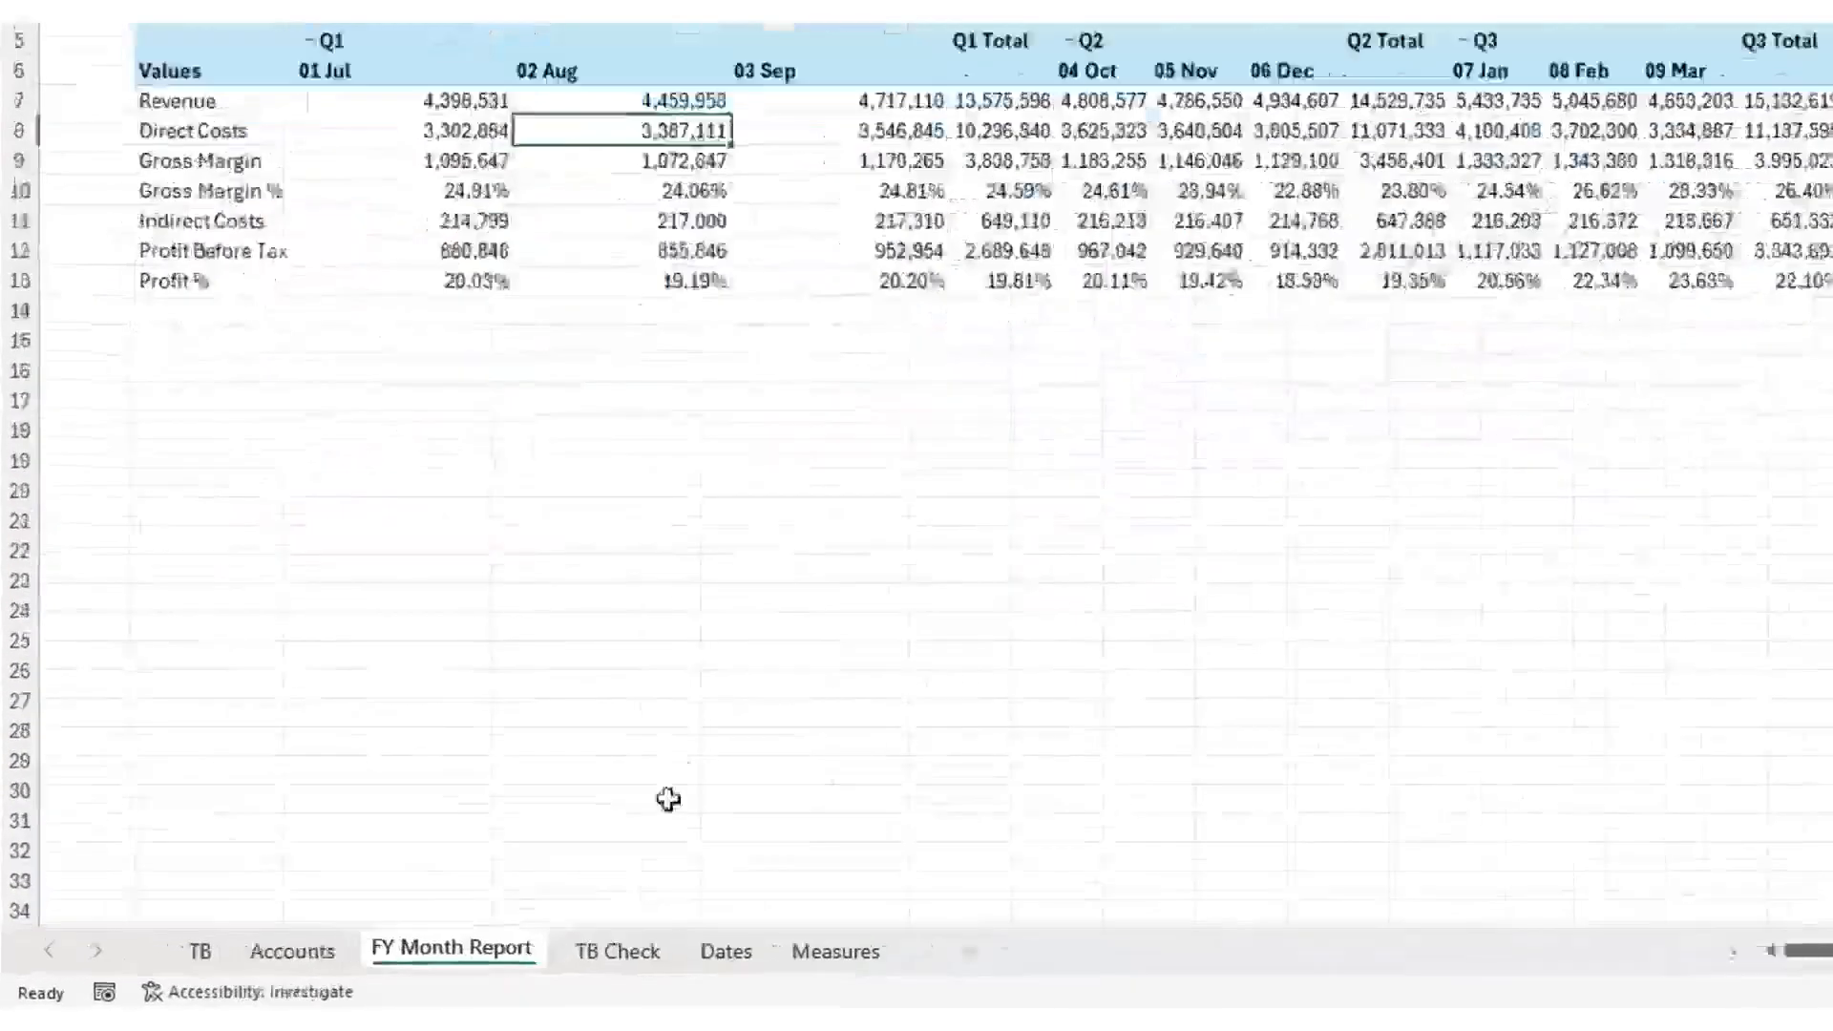
pyautogui.click(668, 640)
# Duplicate the FY Month Report sheet, placing the copy directly before the TB Check sheet
pyautogui.moveTo(451, 947); pyautogui.dragTo(648, 909)
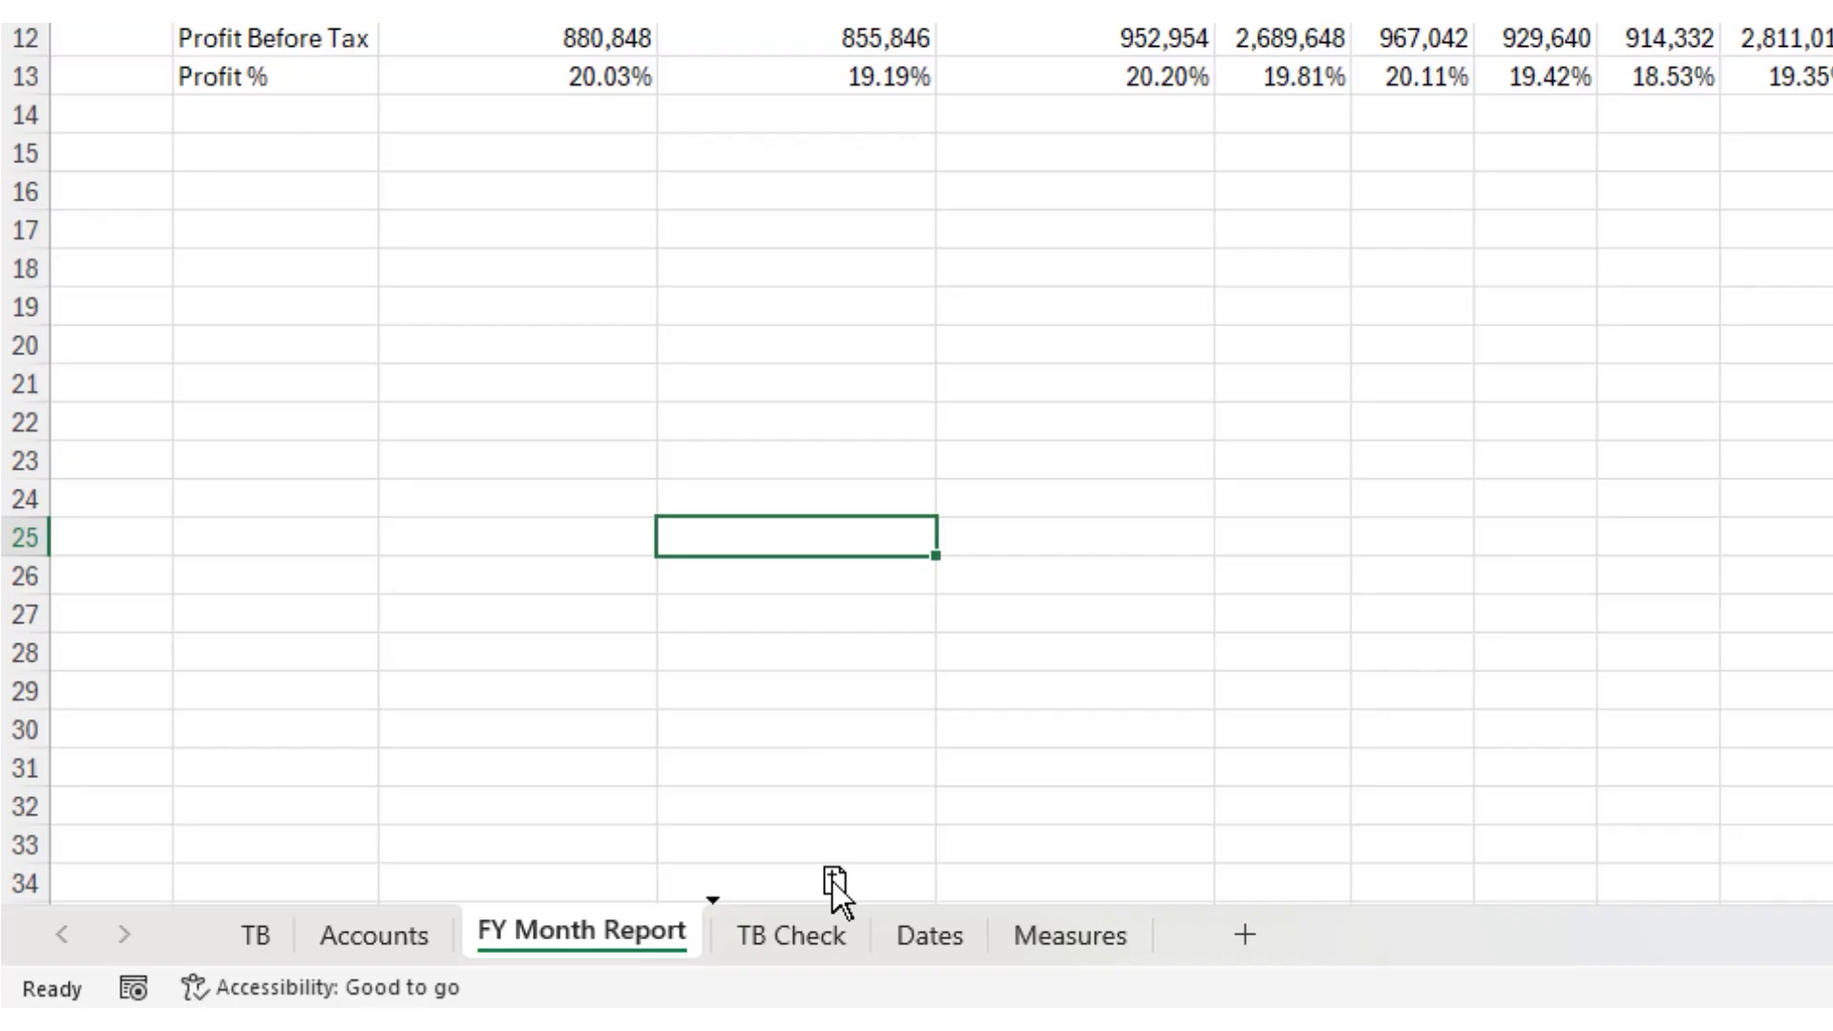
pyautogui.press('ctrl')
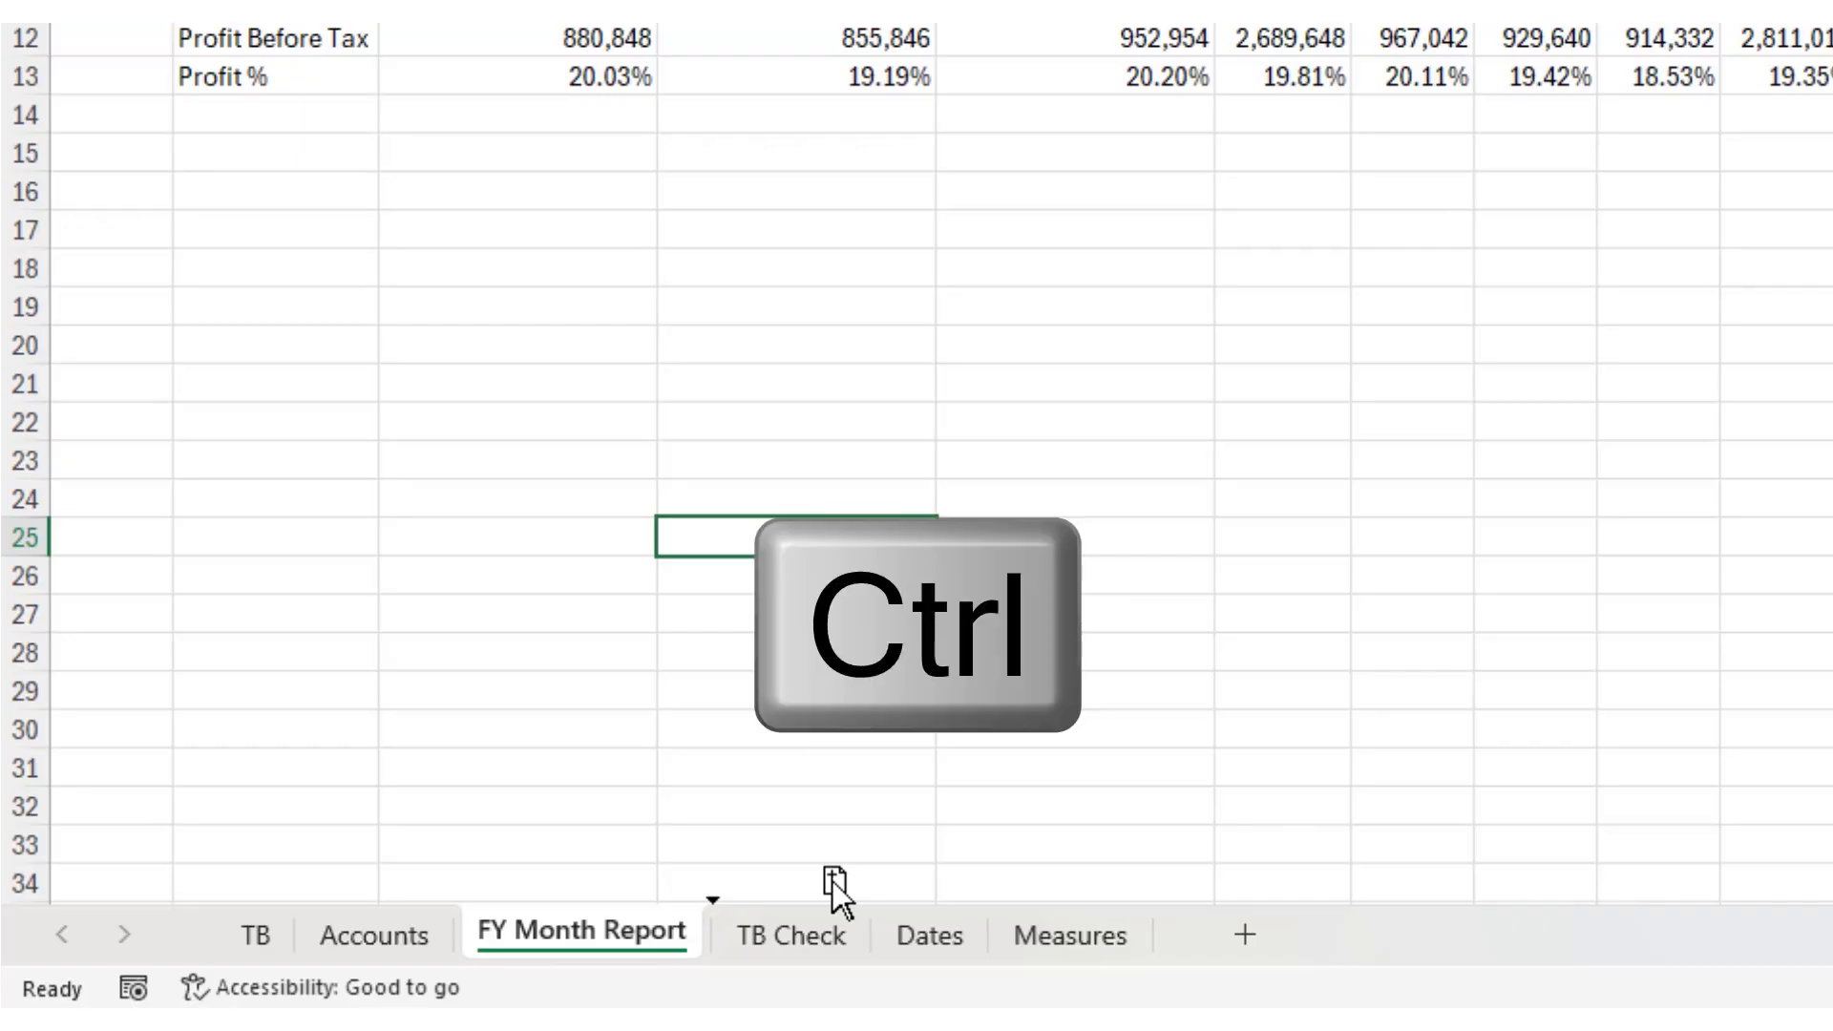
pyautogui.moveTo(832, 880); pyautogui.dragTo(853, 887)
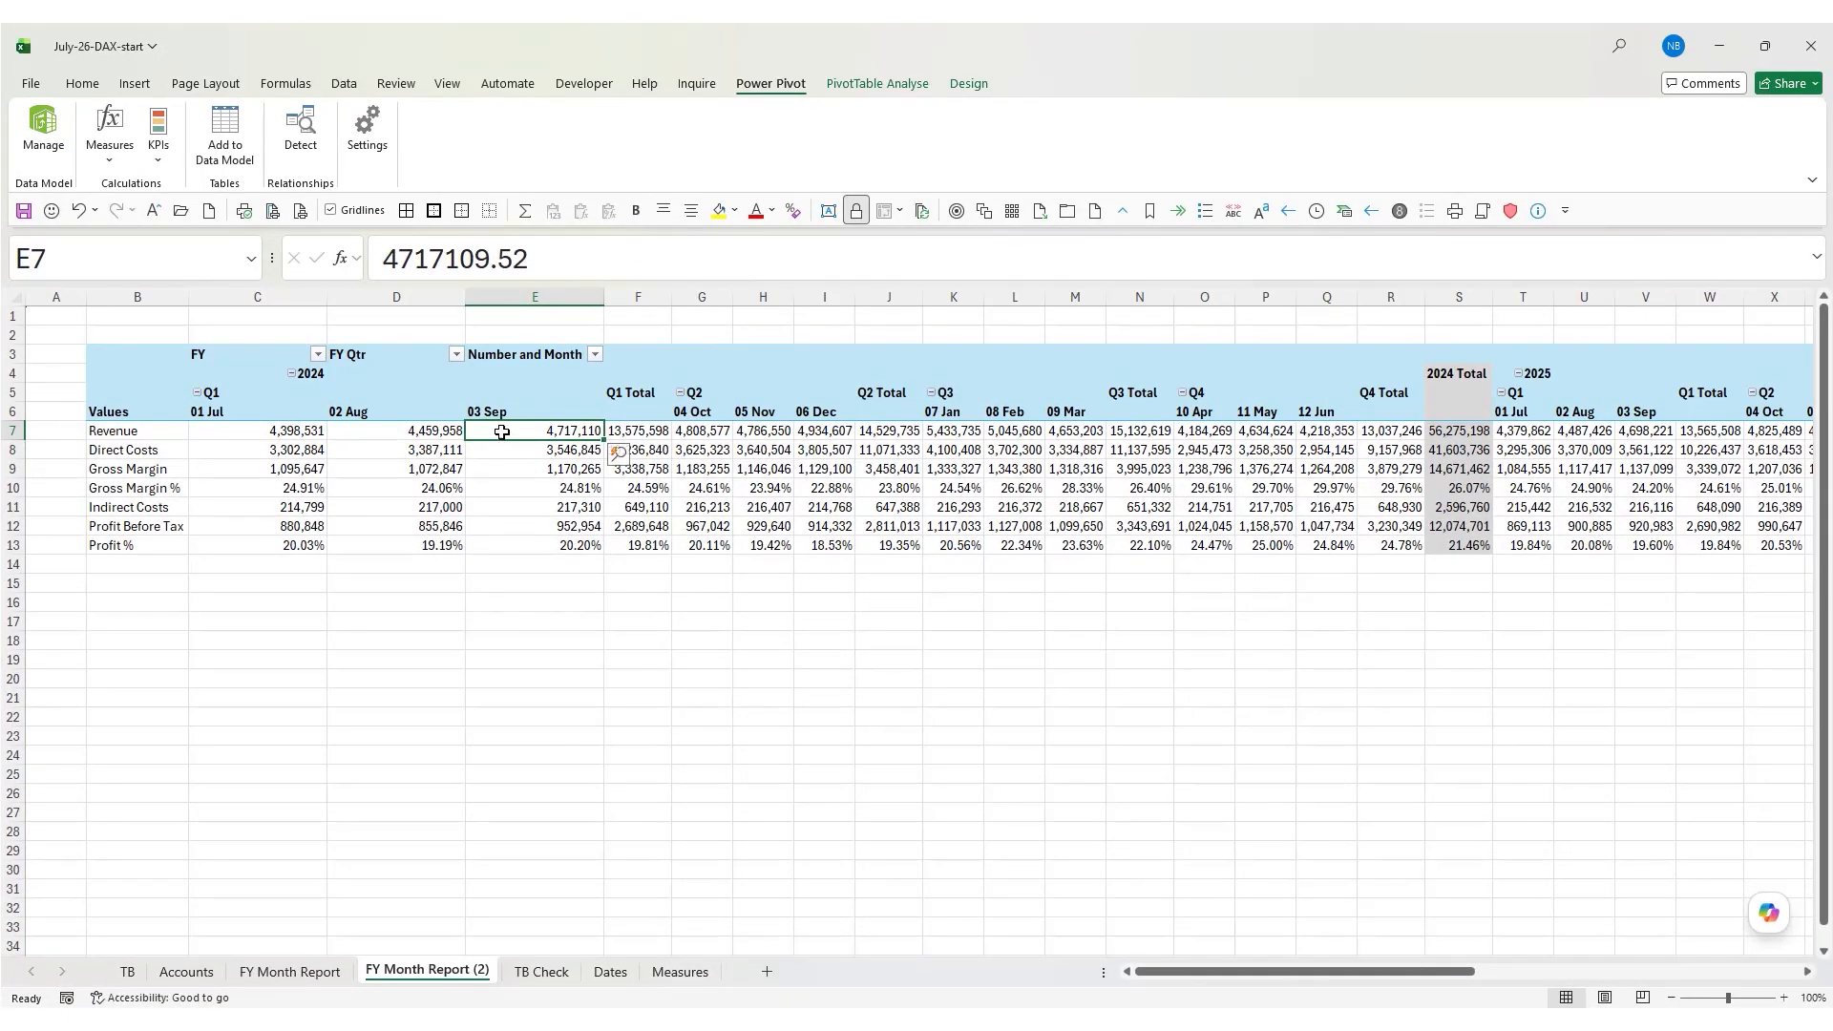
# Remove FY Qtr and Number and Month from the copied PivotTable's columns, and move the field list clear of the report
pyautogui.rightClick(501, 432)
pyautogui.click(632, 875)
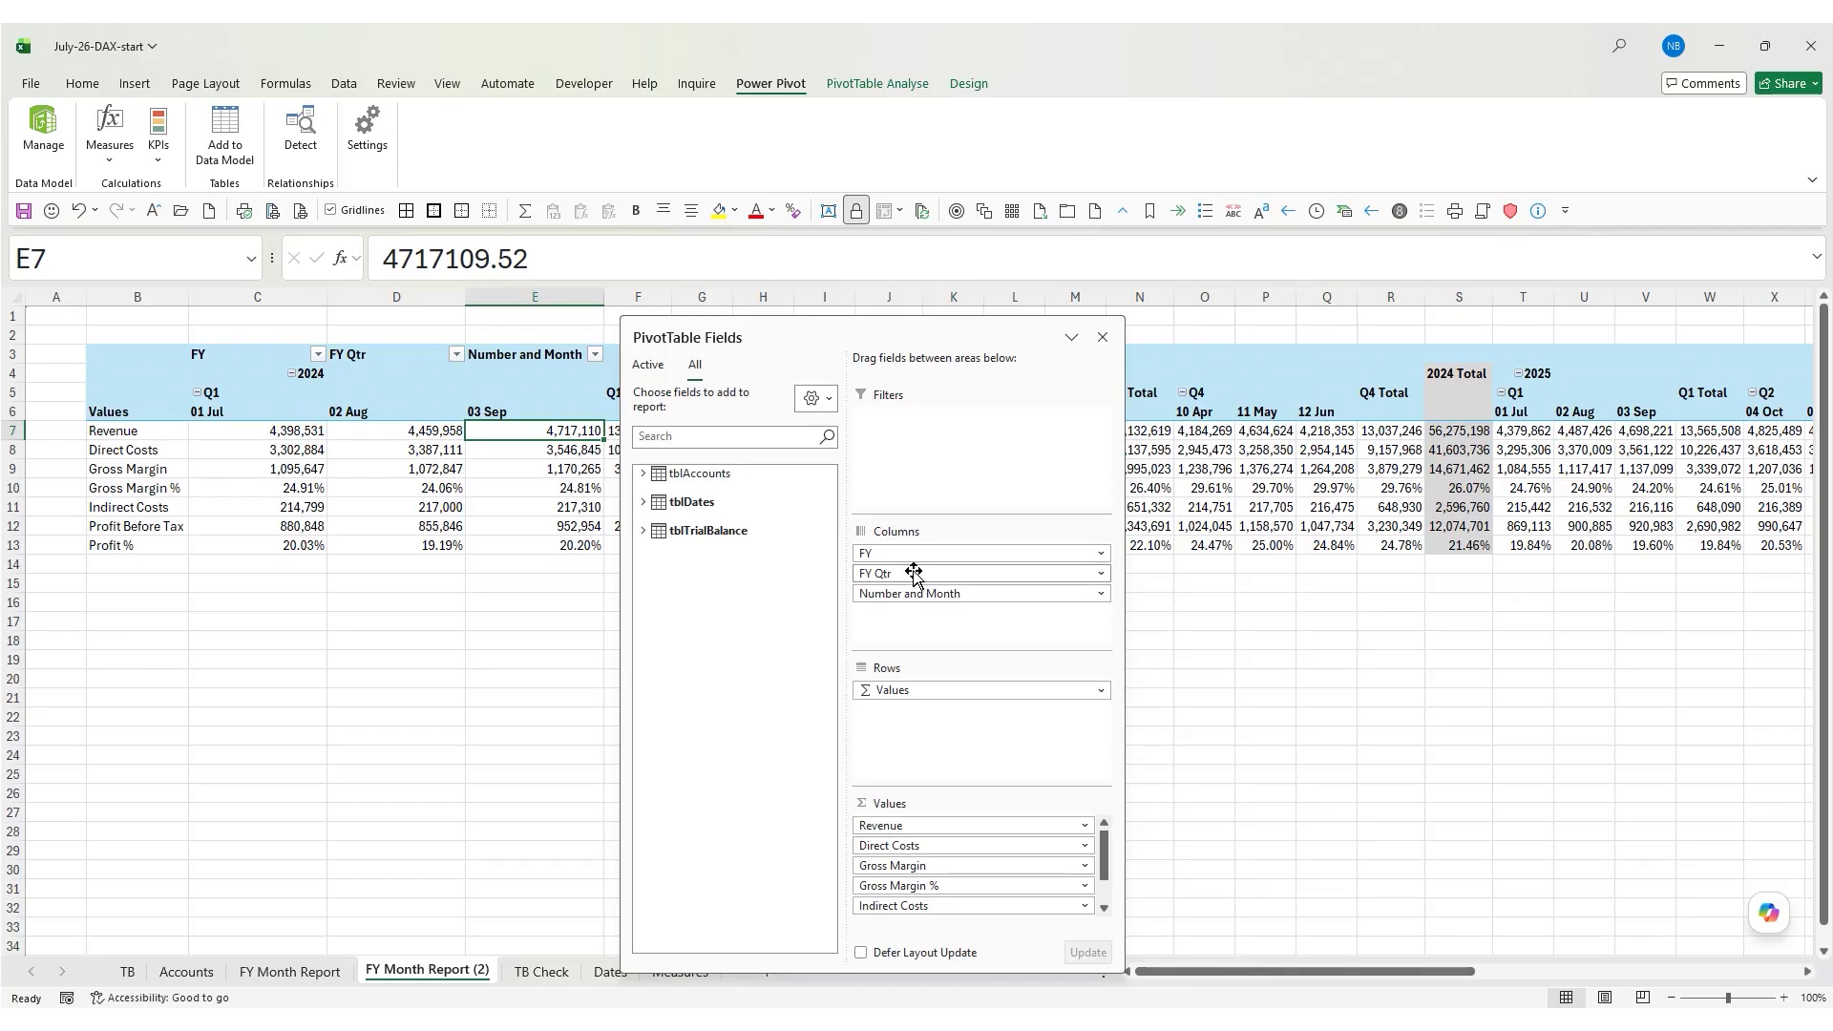
pyautogui.moveTo(915, 574); pyautogui.dragTo(718, 600)
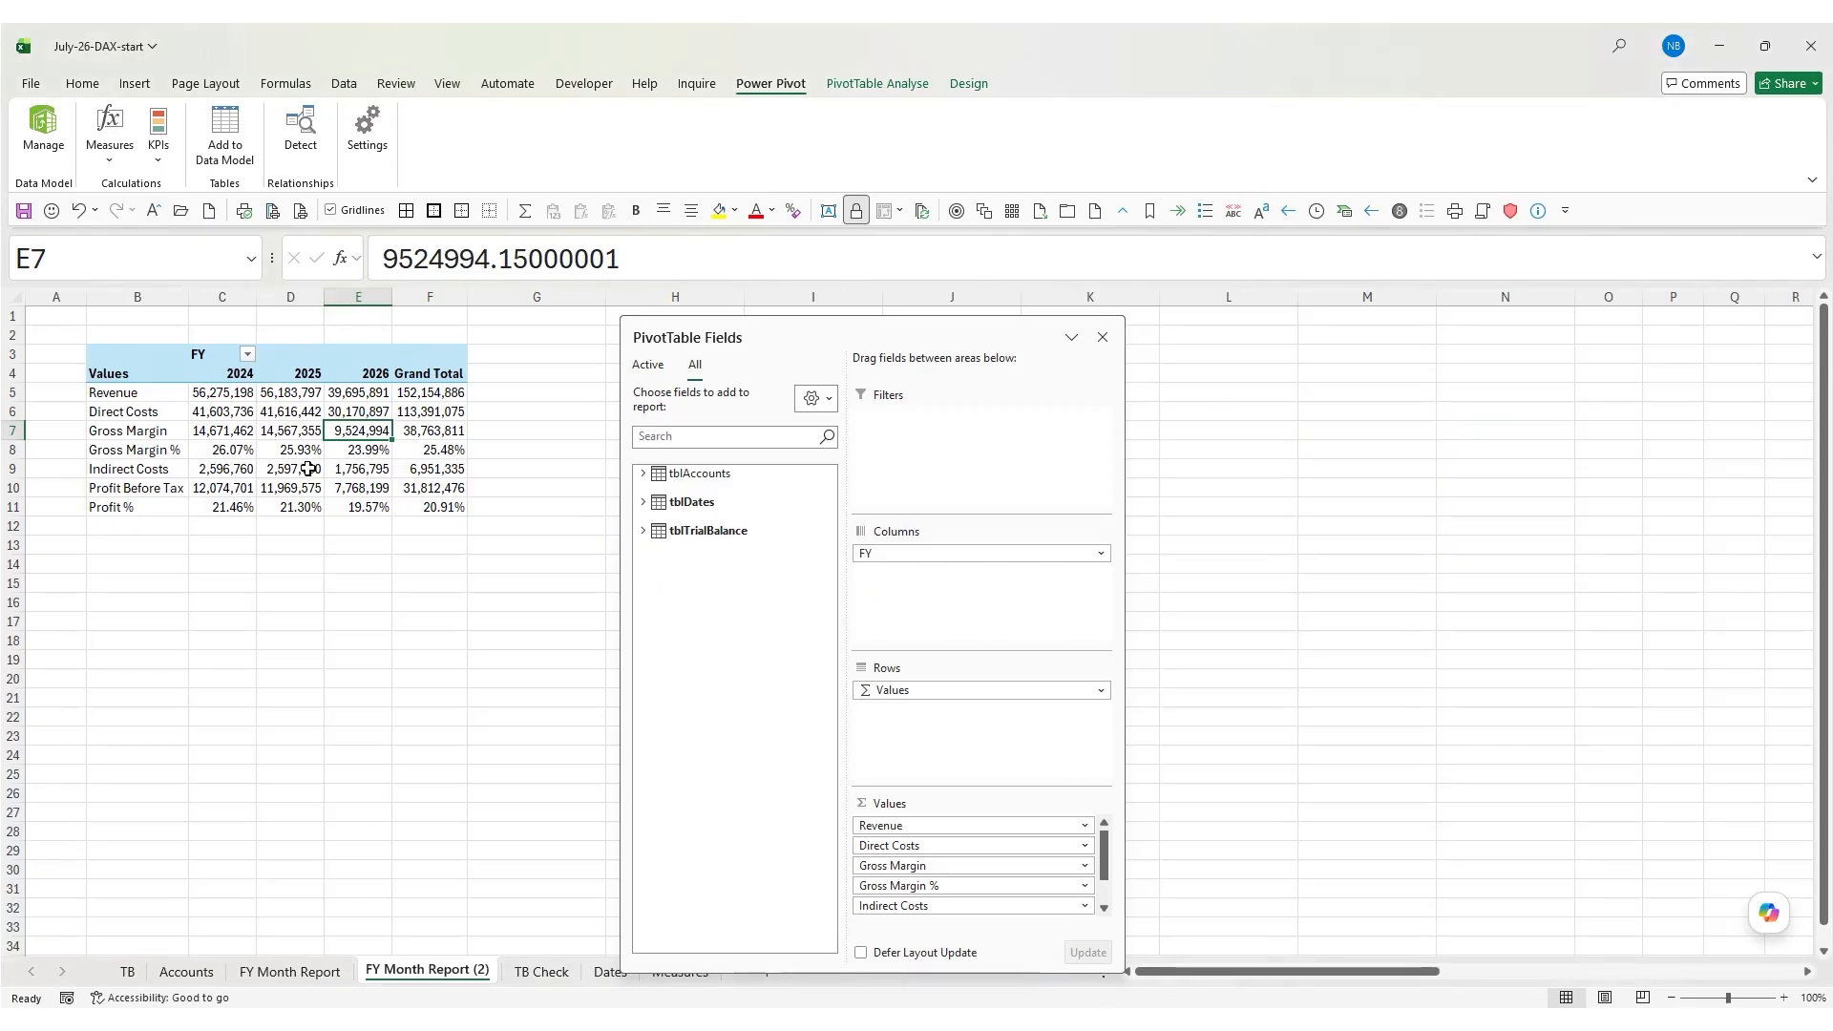
pyautogui.moveTo(785, 336); pyautogui.dragTo(1093, 337)
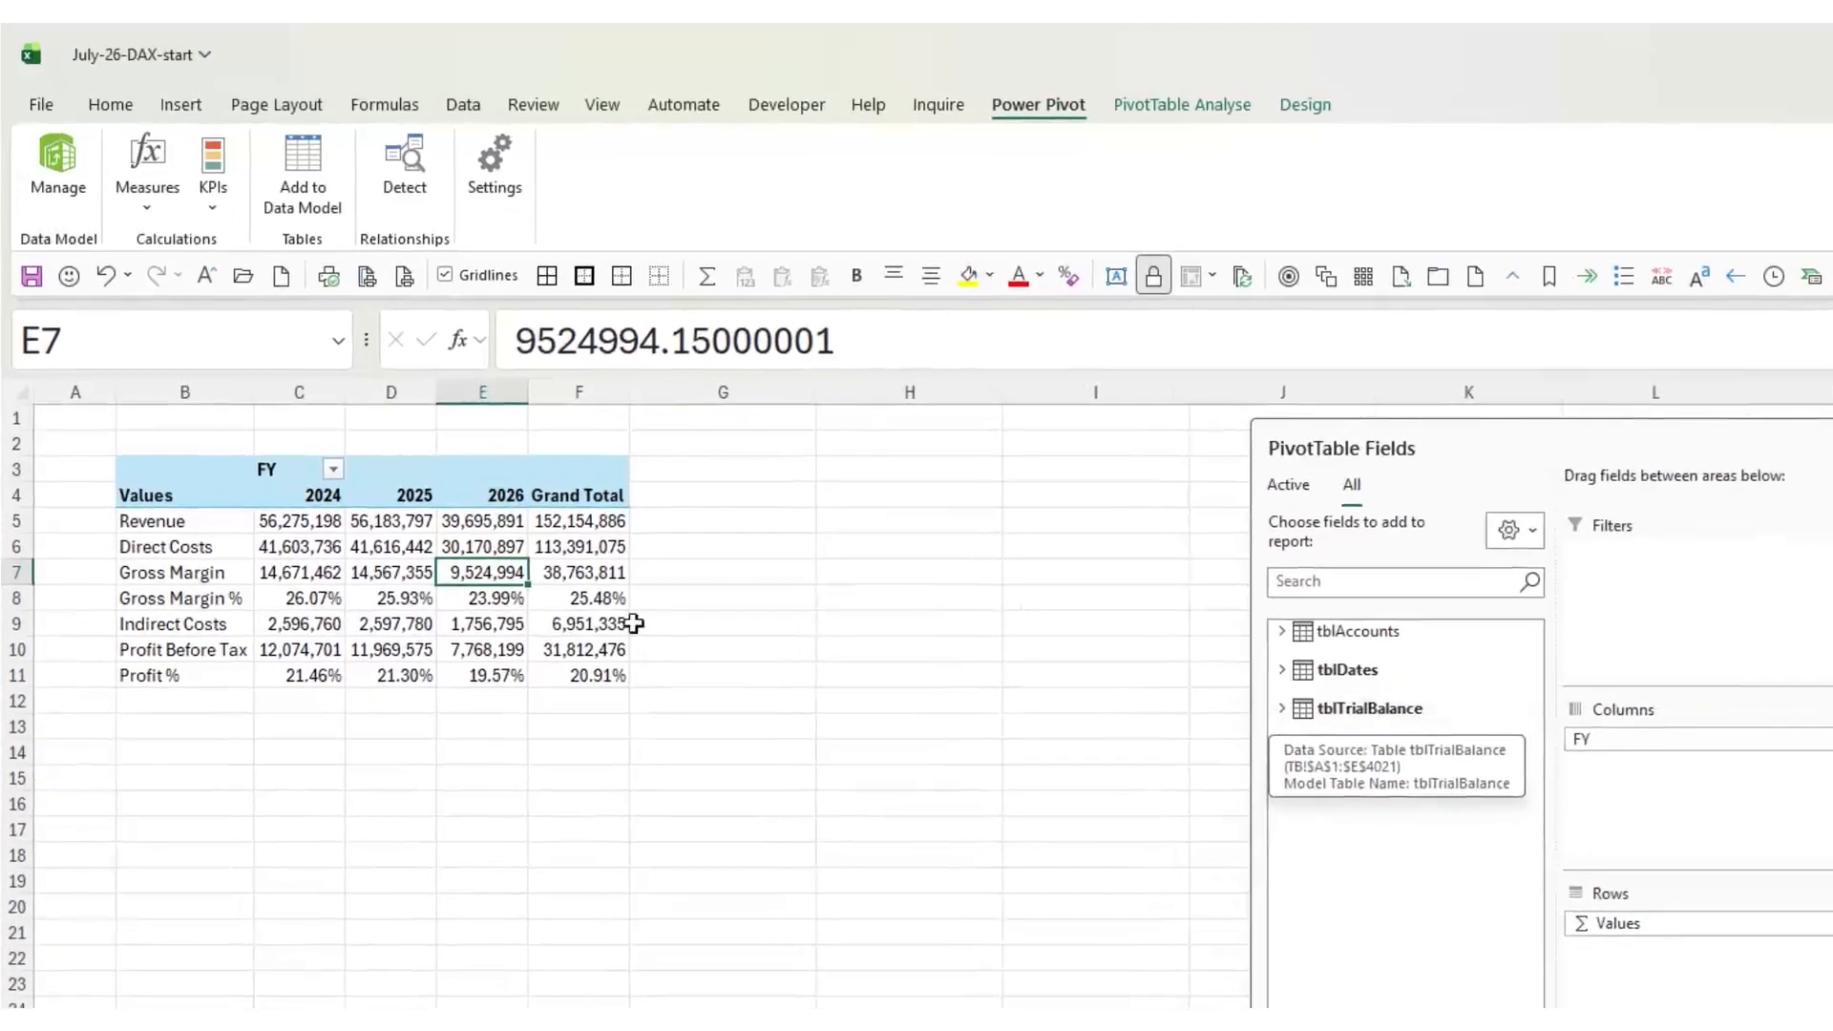
# Add State from tblTrialBalance to the copied PivotTable's filters
pyautogui.click(386, 524)
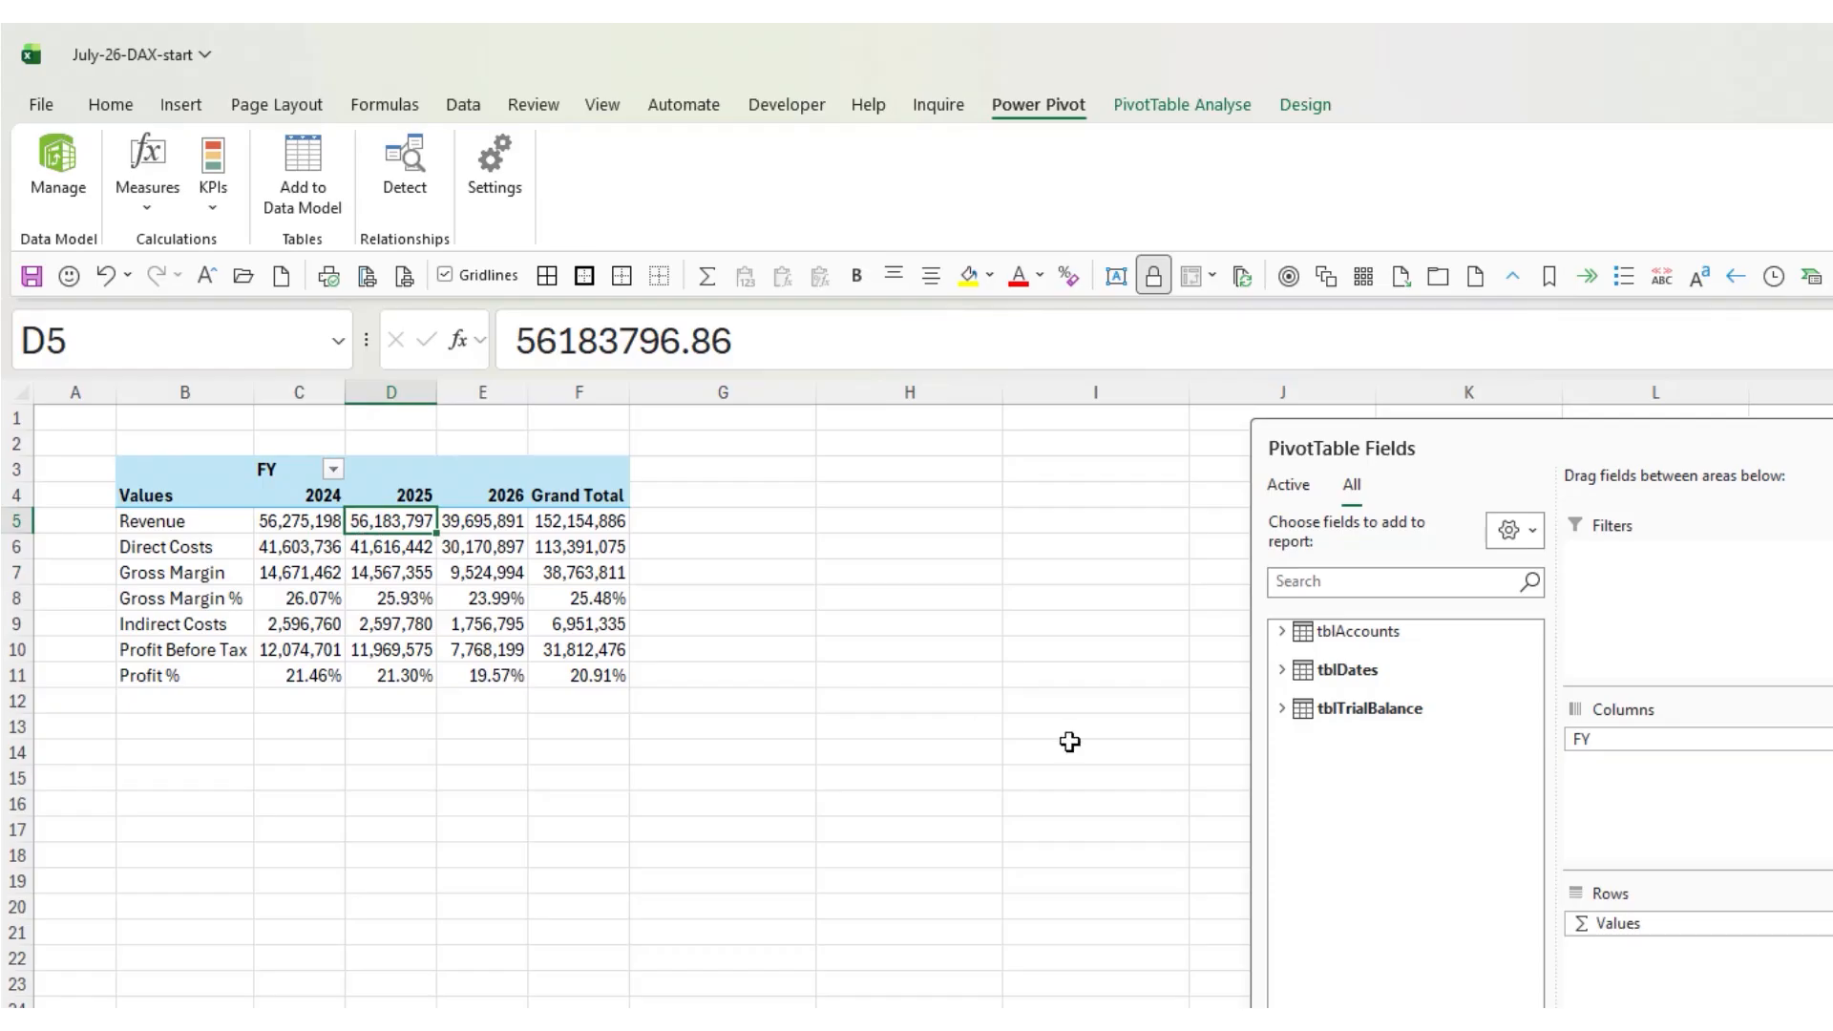
pyautogui.click(1282, 711)
pyautogui.moveTo(1381, 763); pyautogui.dragTo(1692, 620)
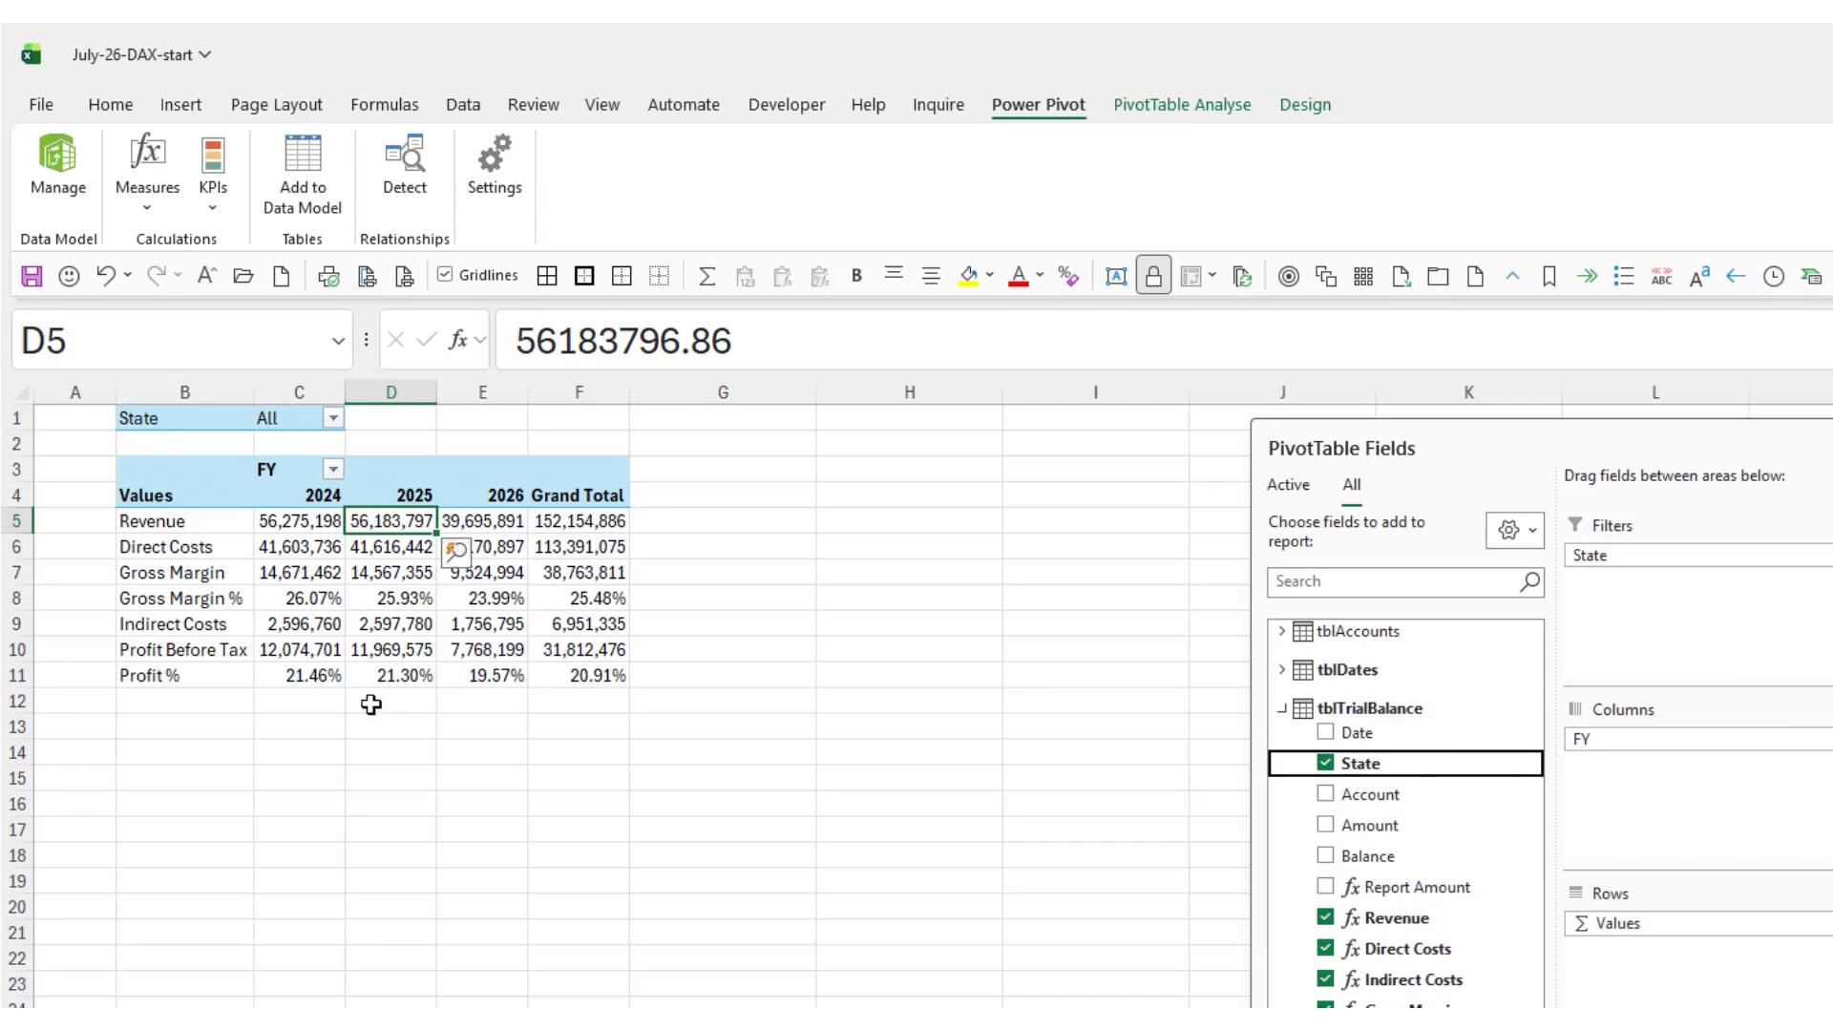
# Insert a slicer for State from tblTrialBalance and place it just beside the PivotTable
pyautogui.click(504, 523)
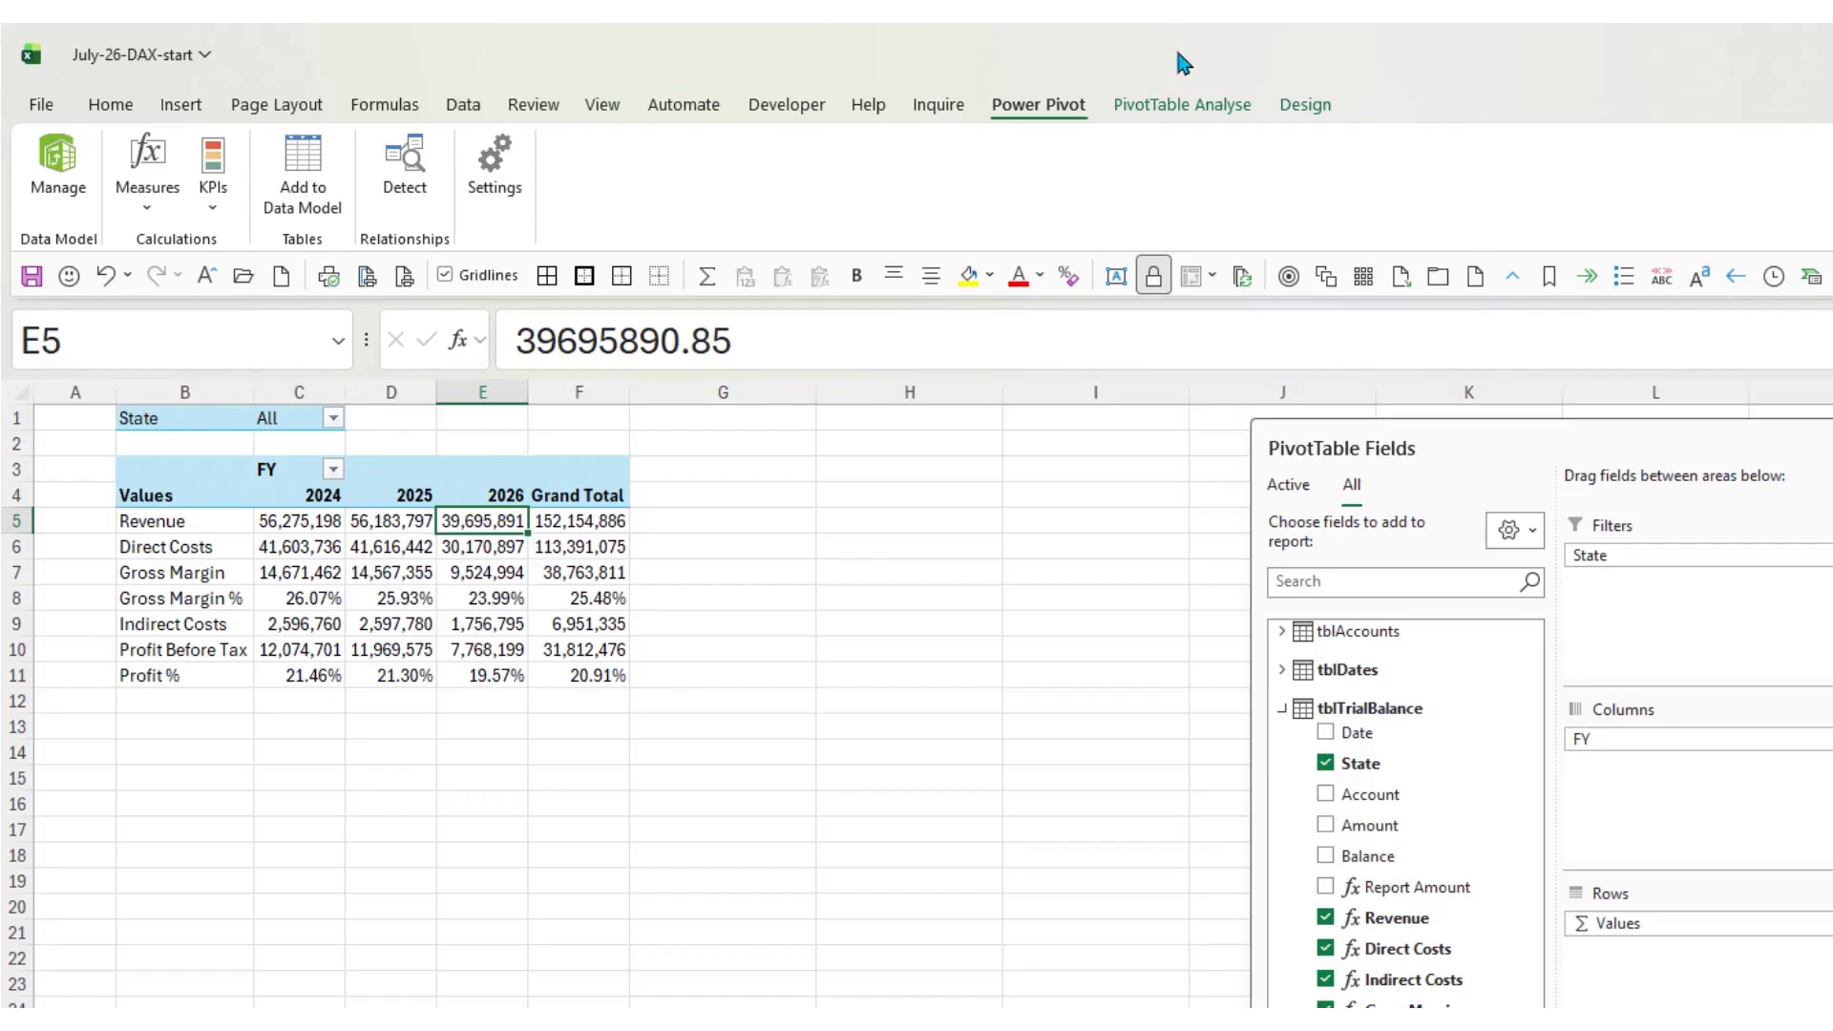
pyautogui.click(1182, 105)
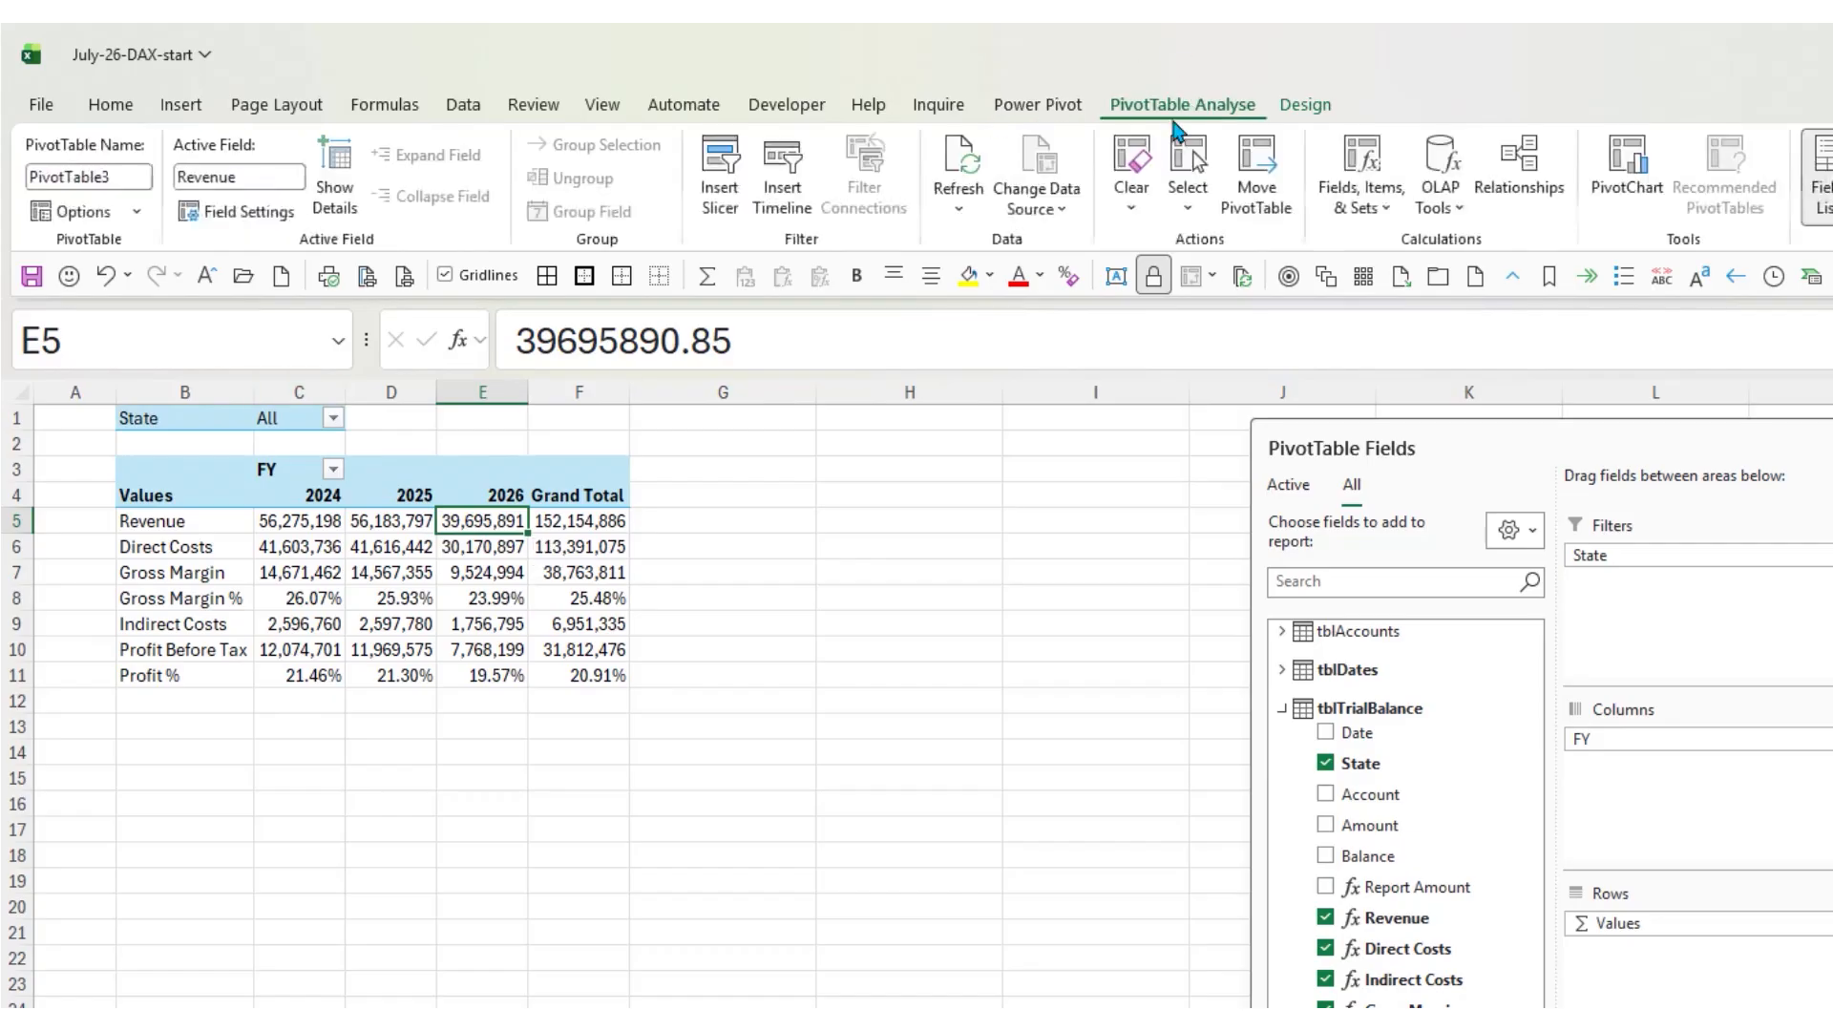
pyautogui.click(724, 176)
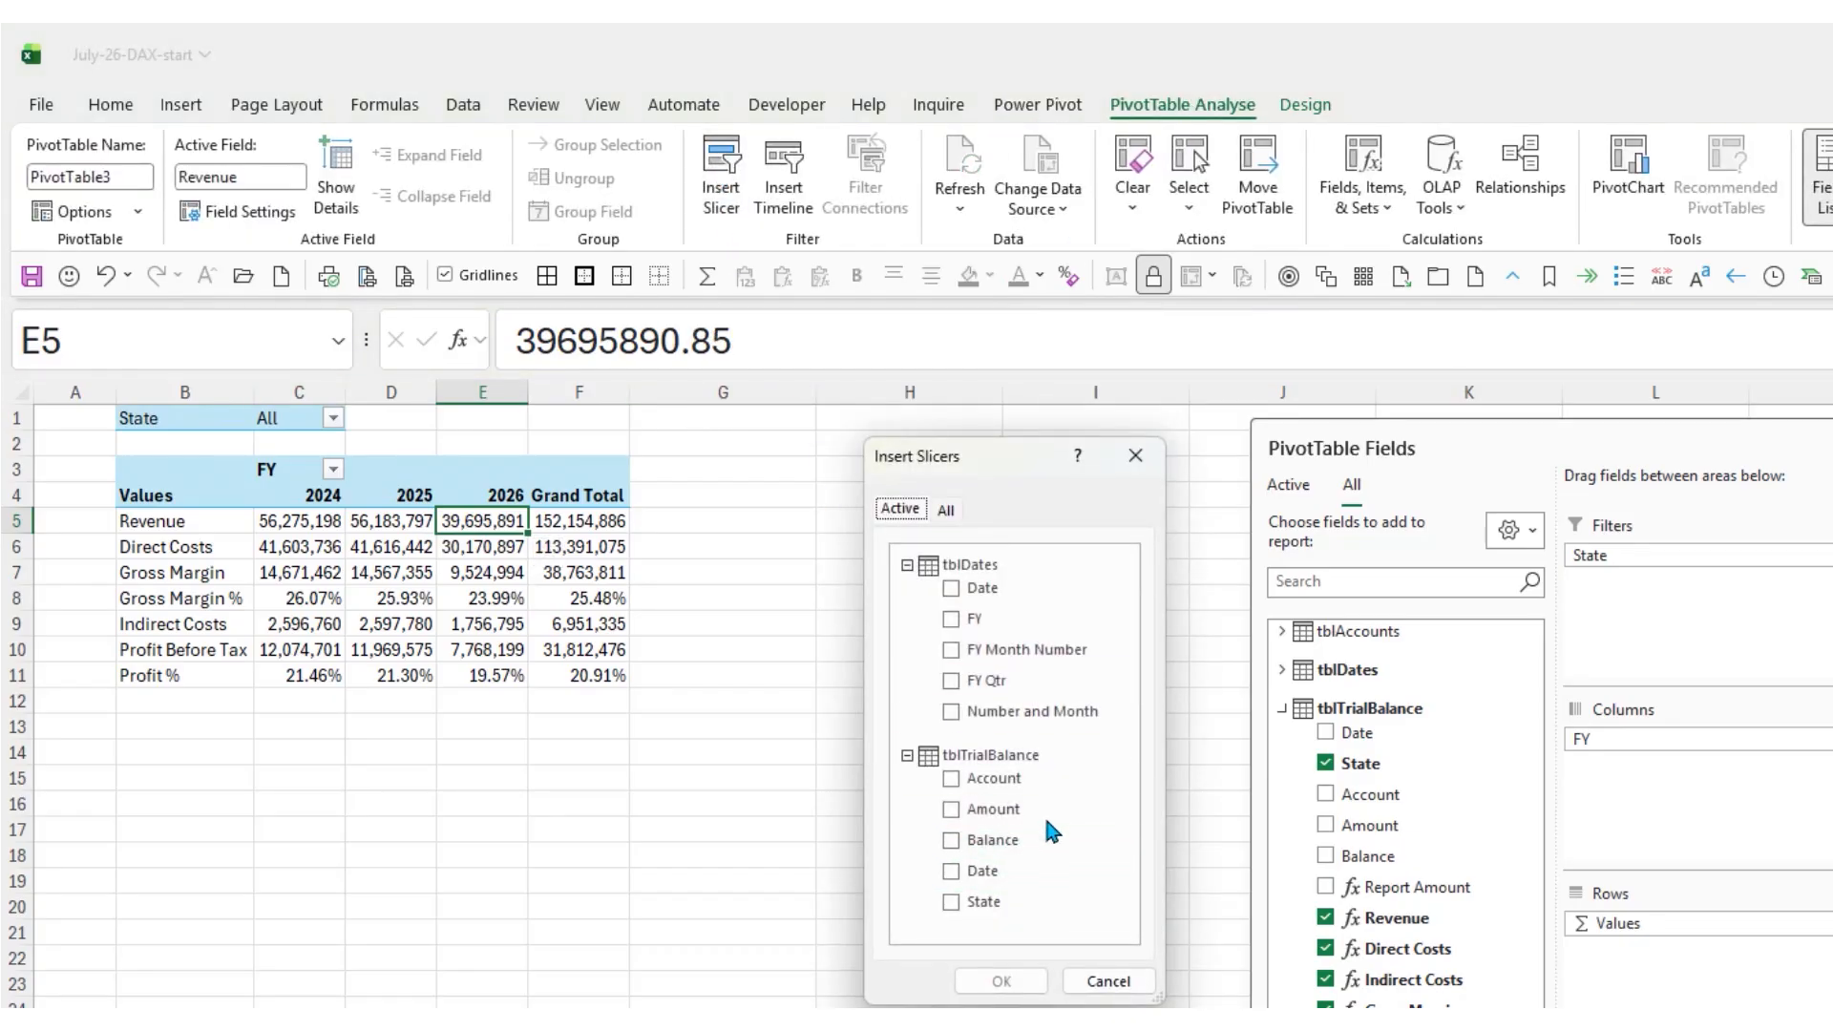
pyautogui.click(952, 902)
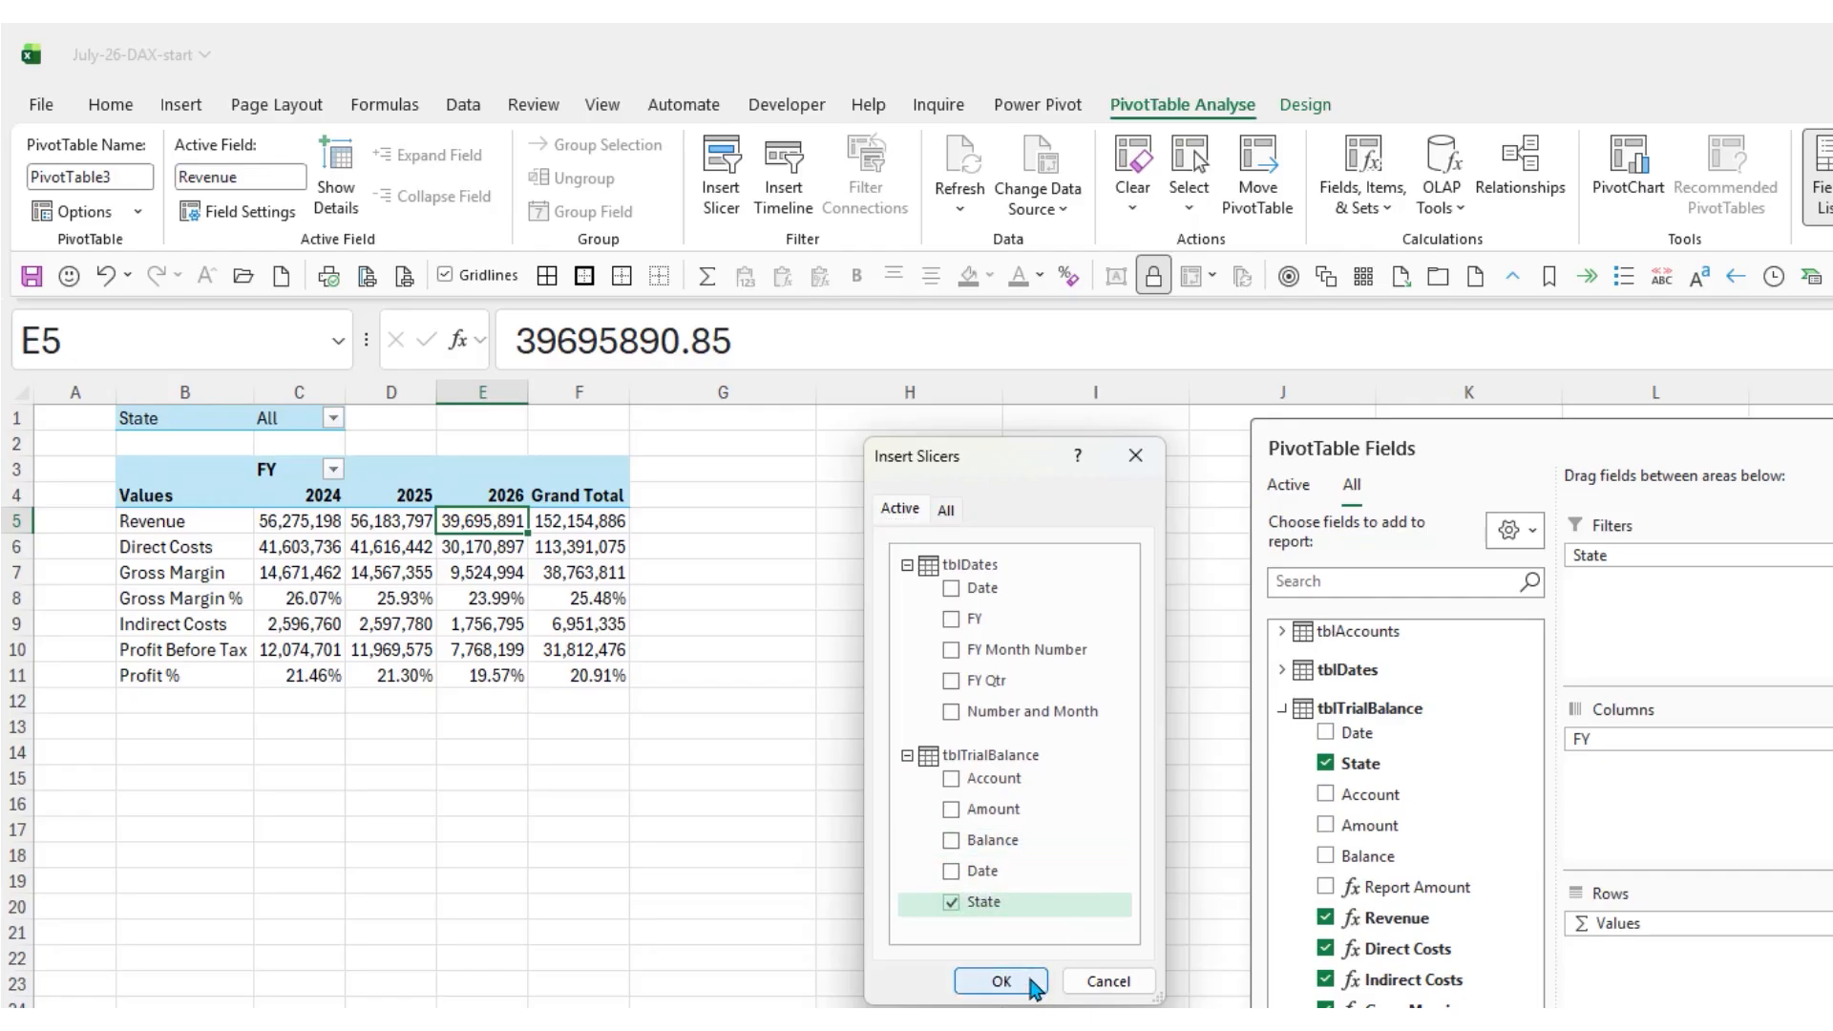
pyautogui.click(1000, 981)
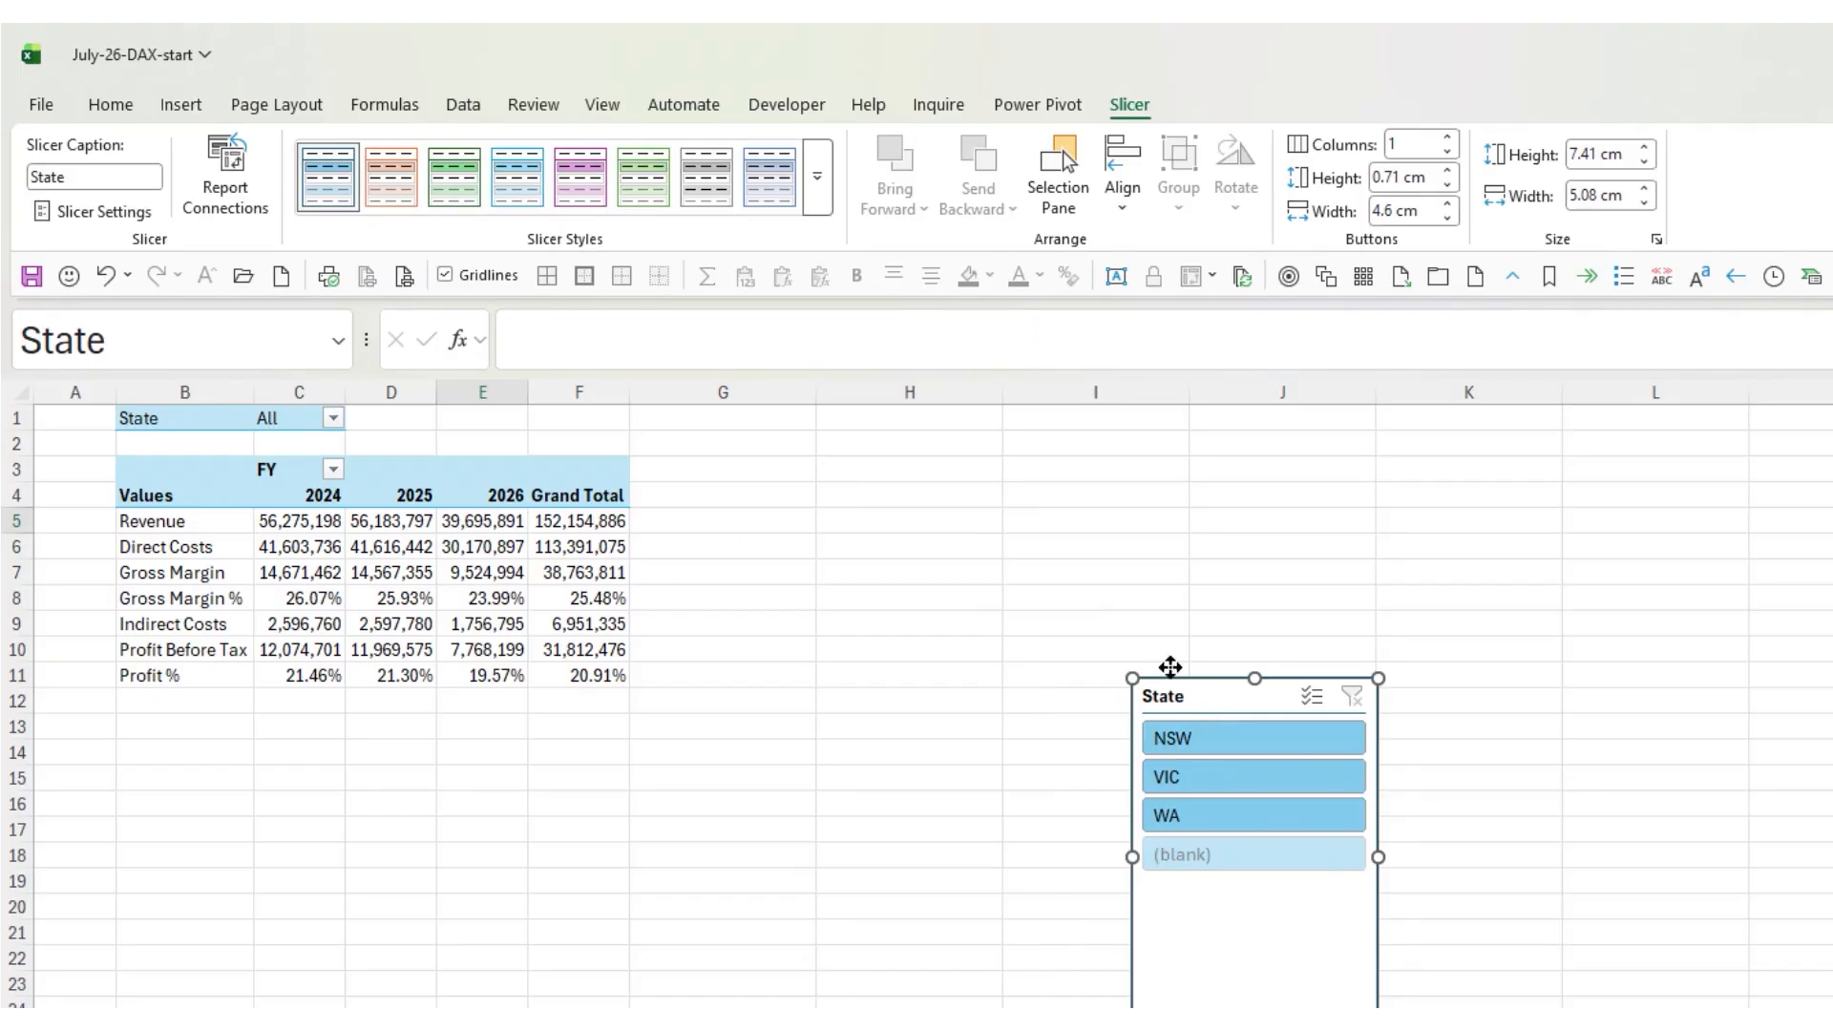
pyautogui.moveTo(1172, 678); pyautogui.dragTo(823, 445)
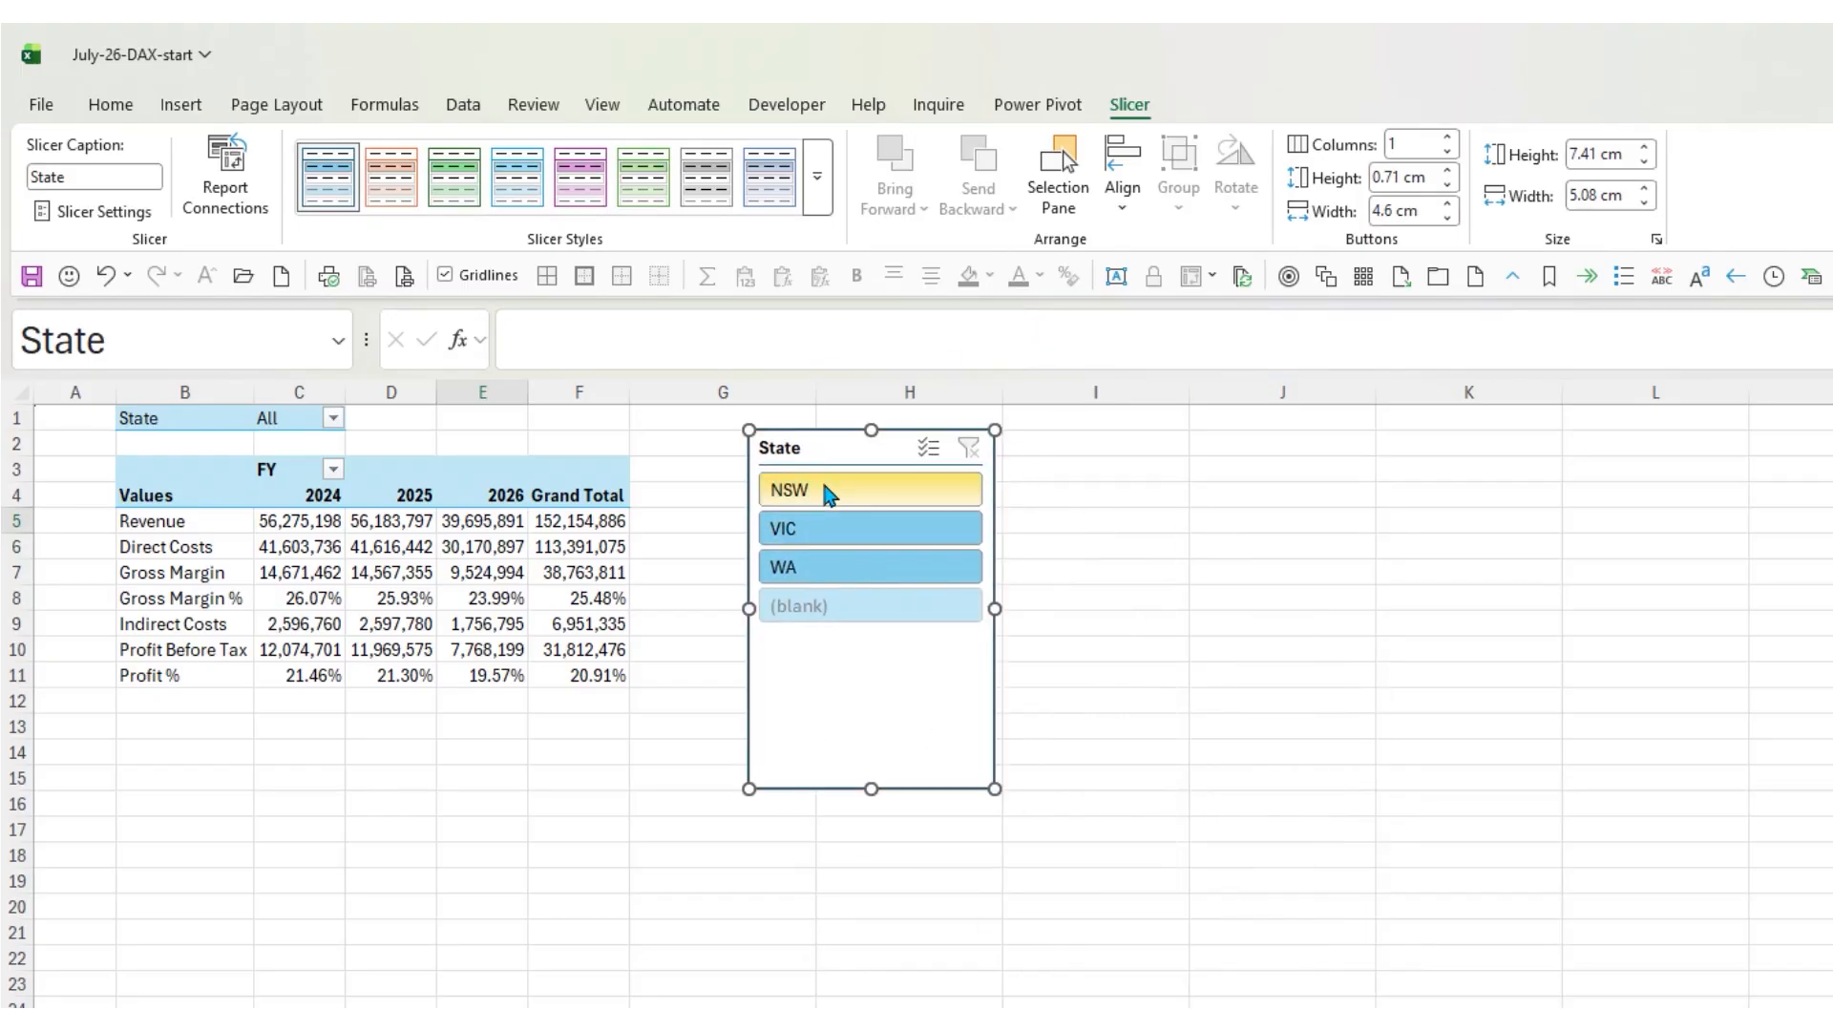
# Filter the PivotTable with the State slicer by NSW, VIC, WA and (blank) in turn, and return to NSW
pyautogui.click(827, 490)
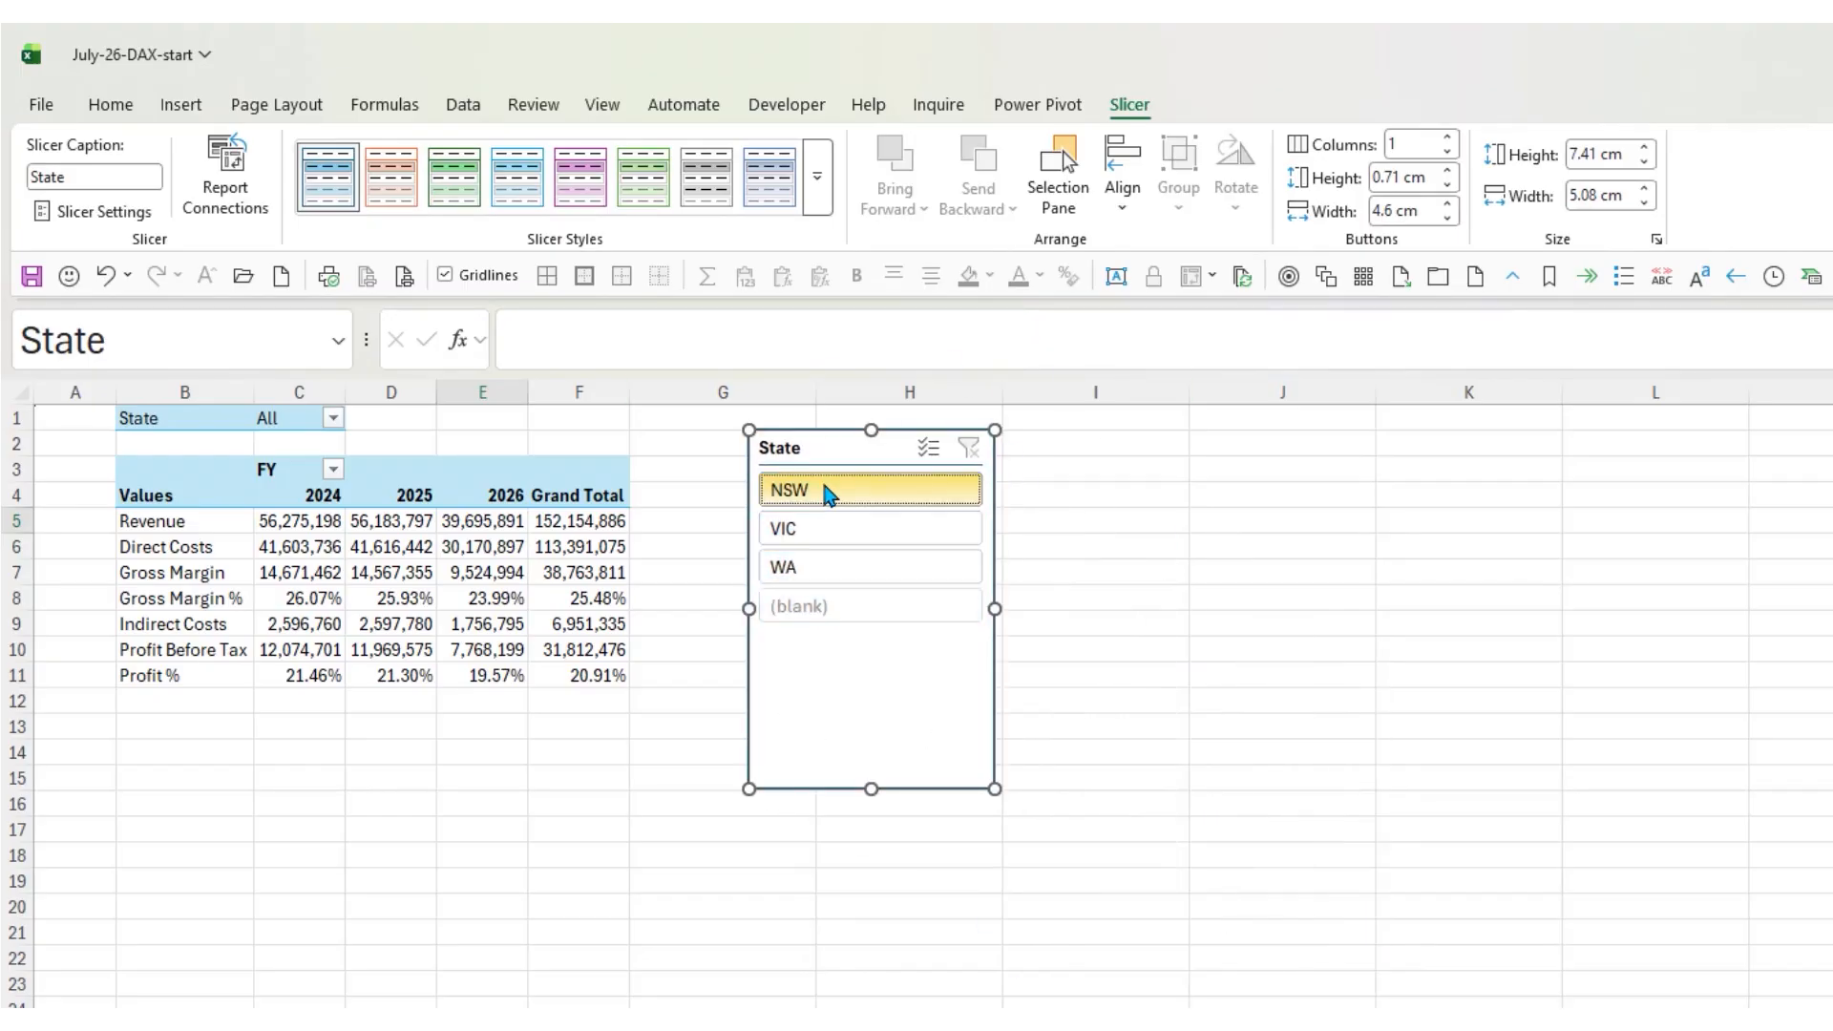
pyautogui.click(858, 535)
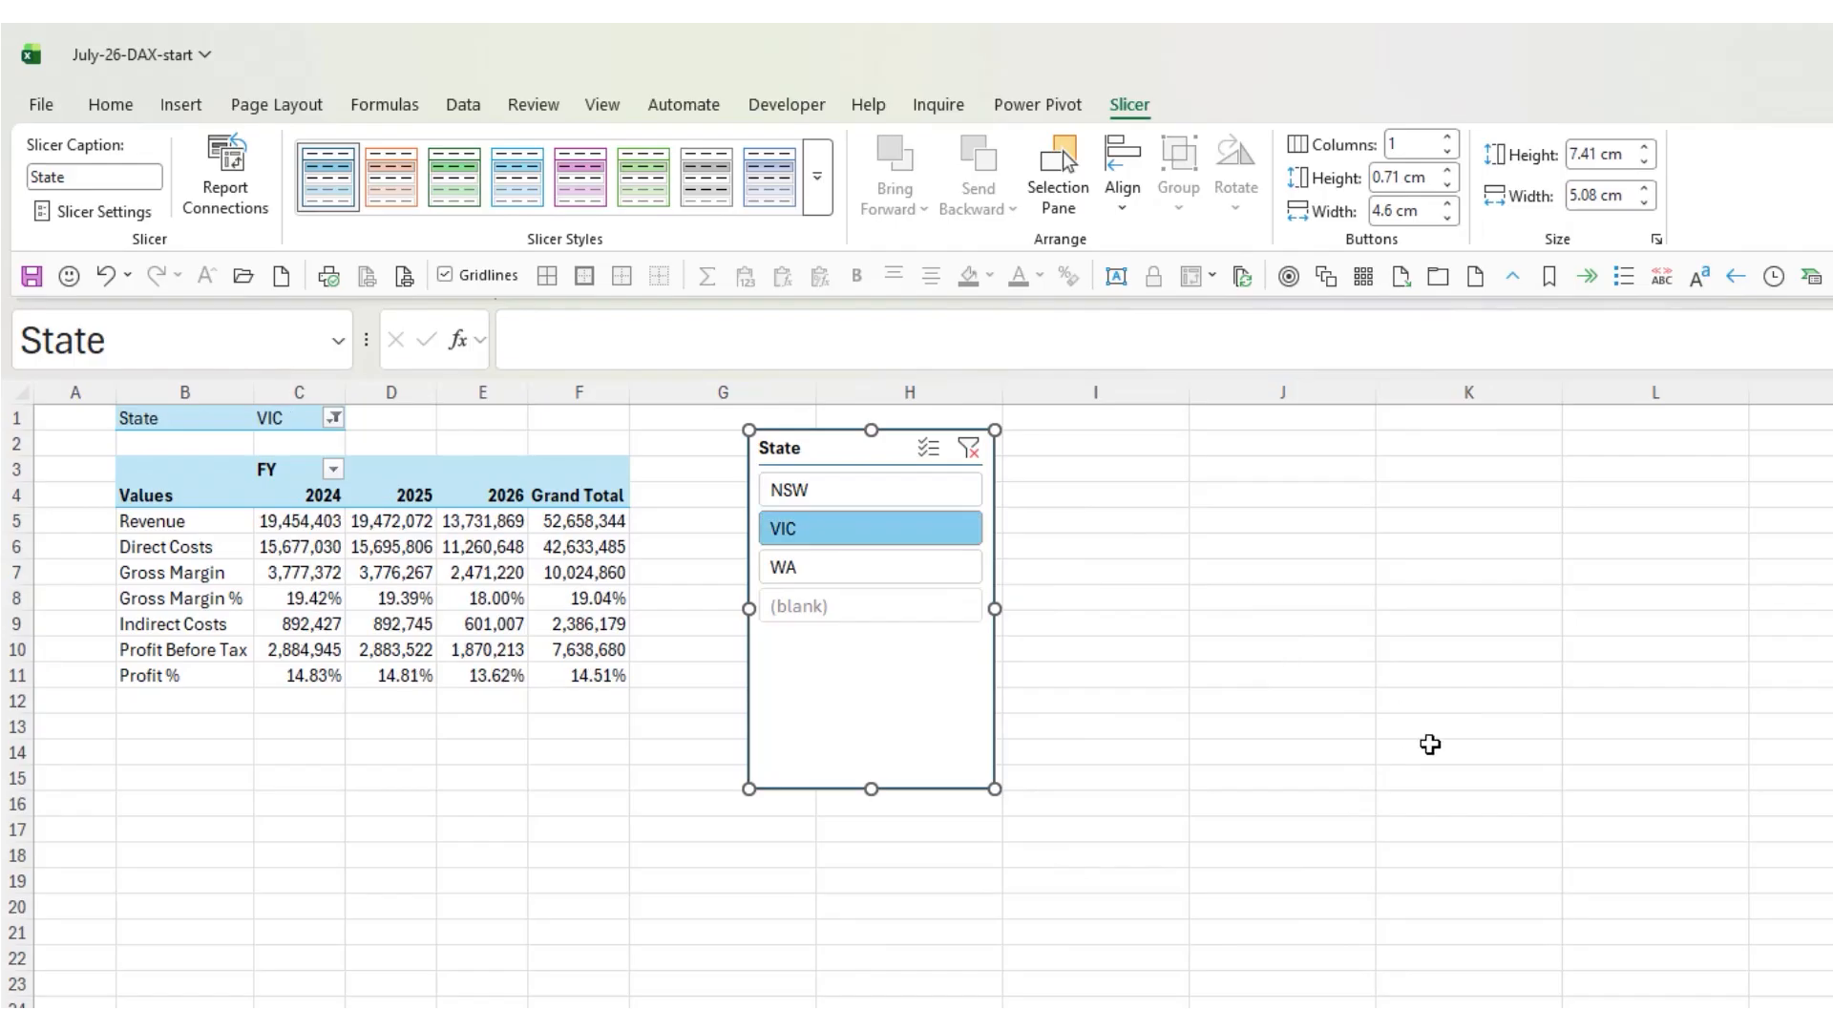
pyautogui.click(945, 567)
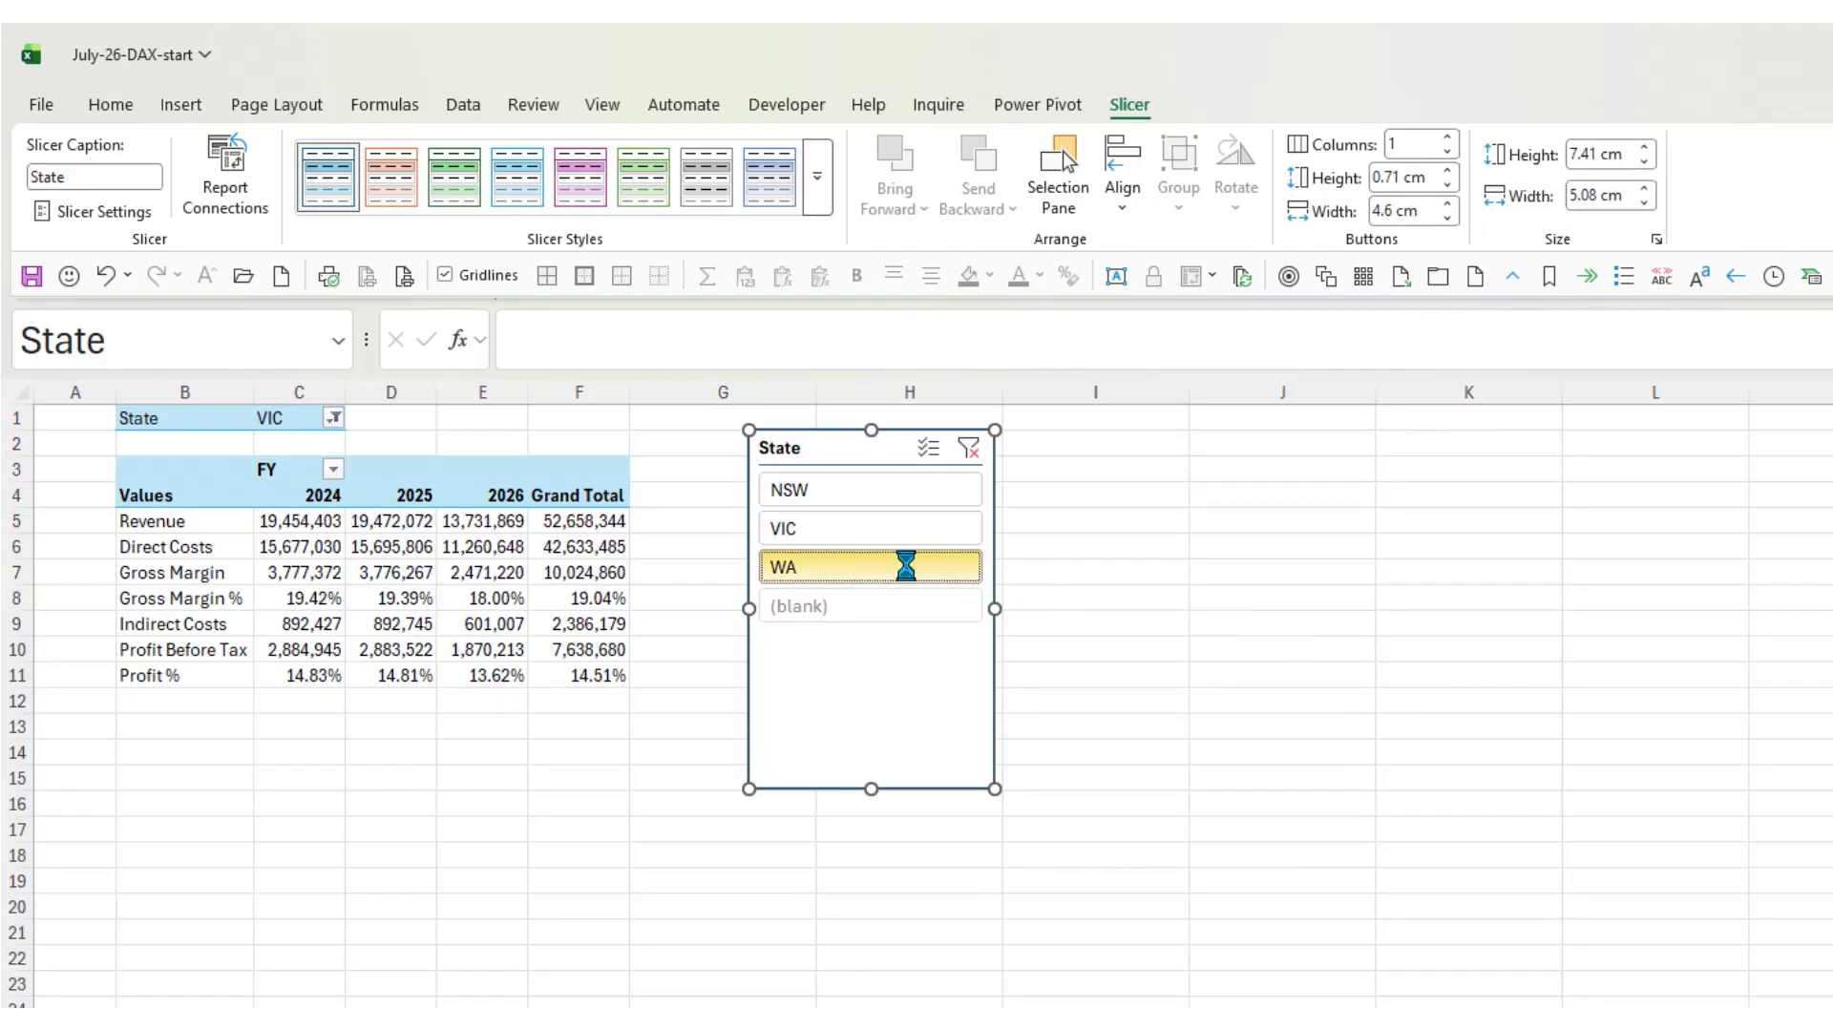
pyautogui.click(853, 611)
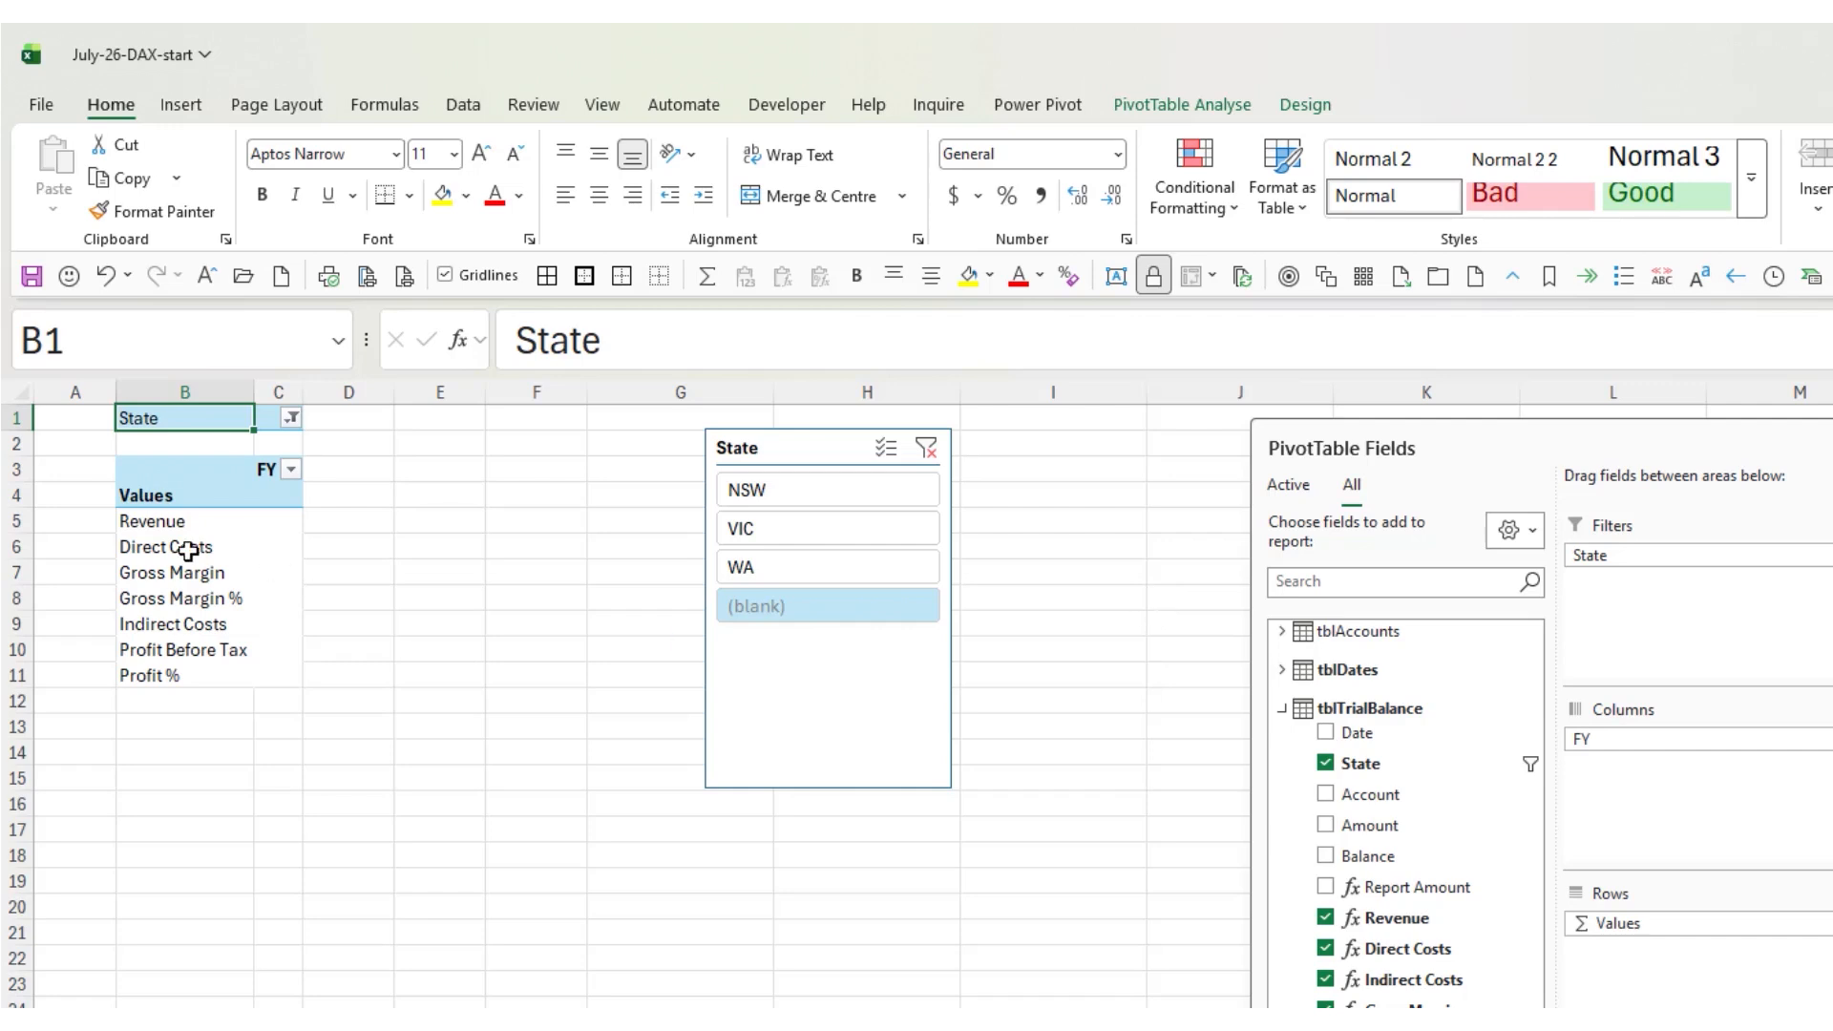
pyautogui.click(789, 499)
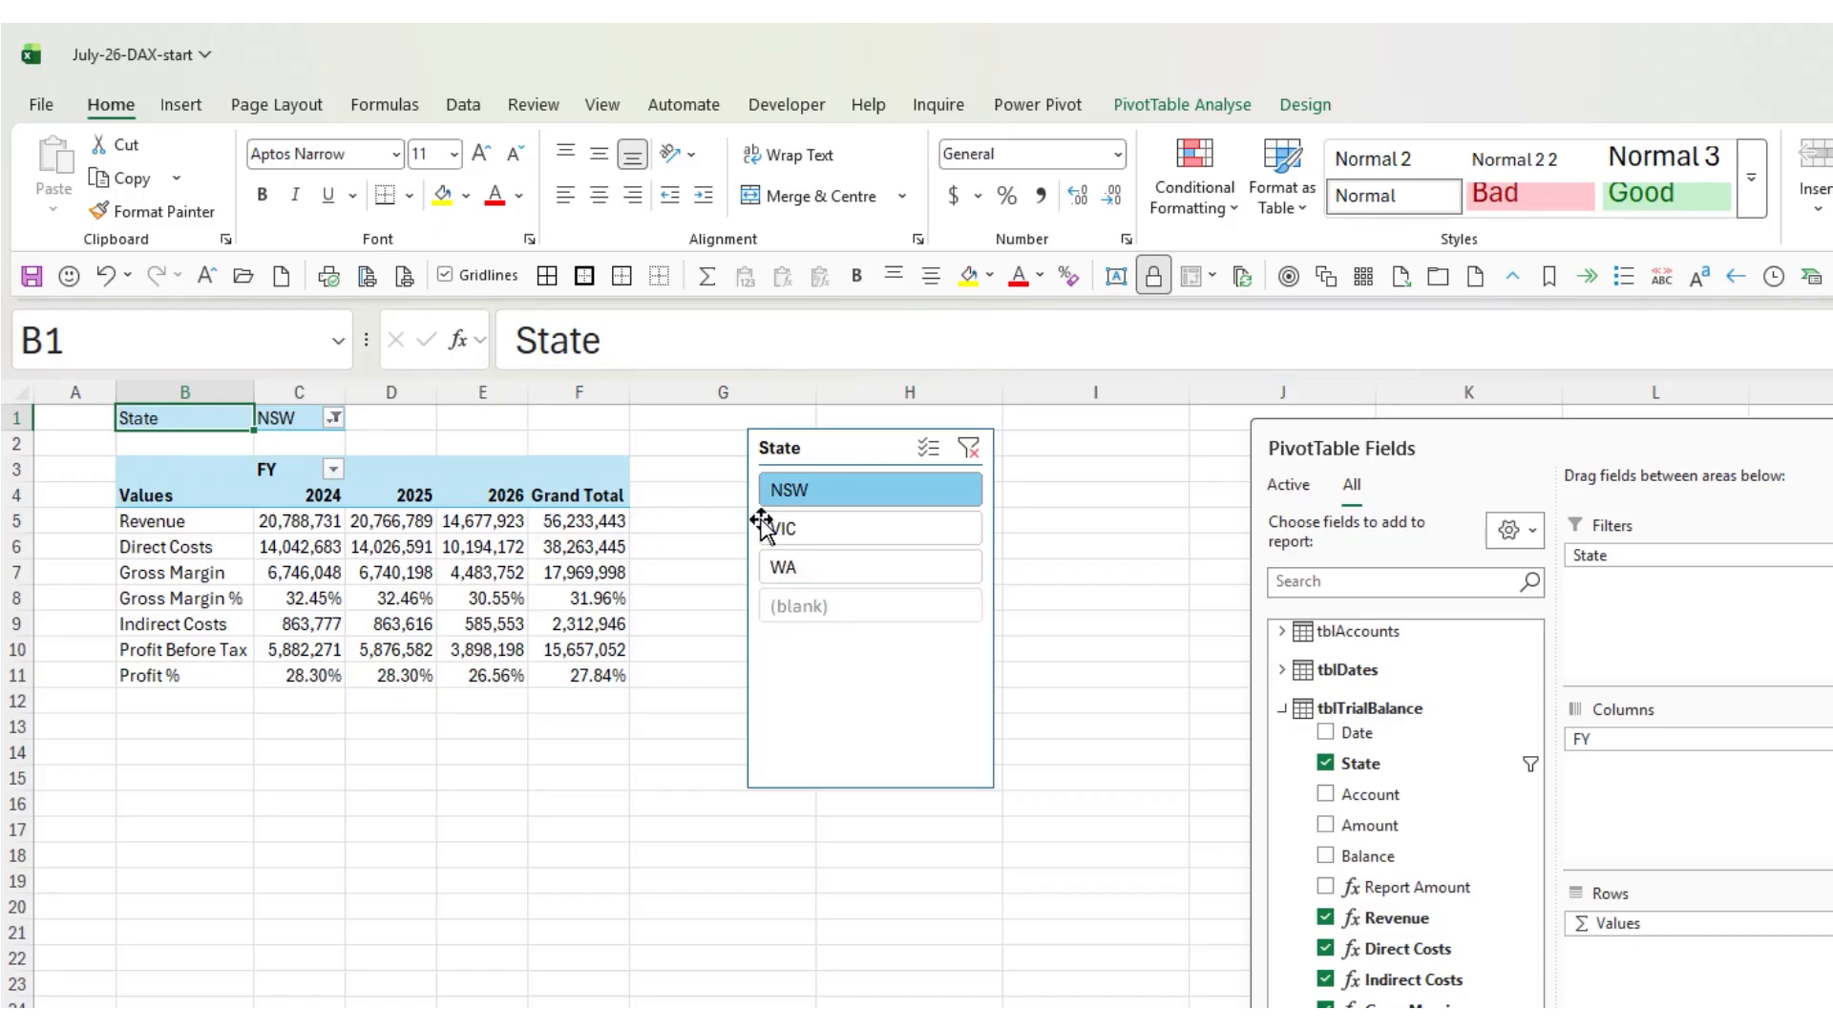
# Look at the choices of the State report filter in C1, and filter the PivotTable to VIC with the slicer
pyautogui.click(333, 418)
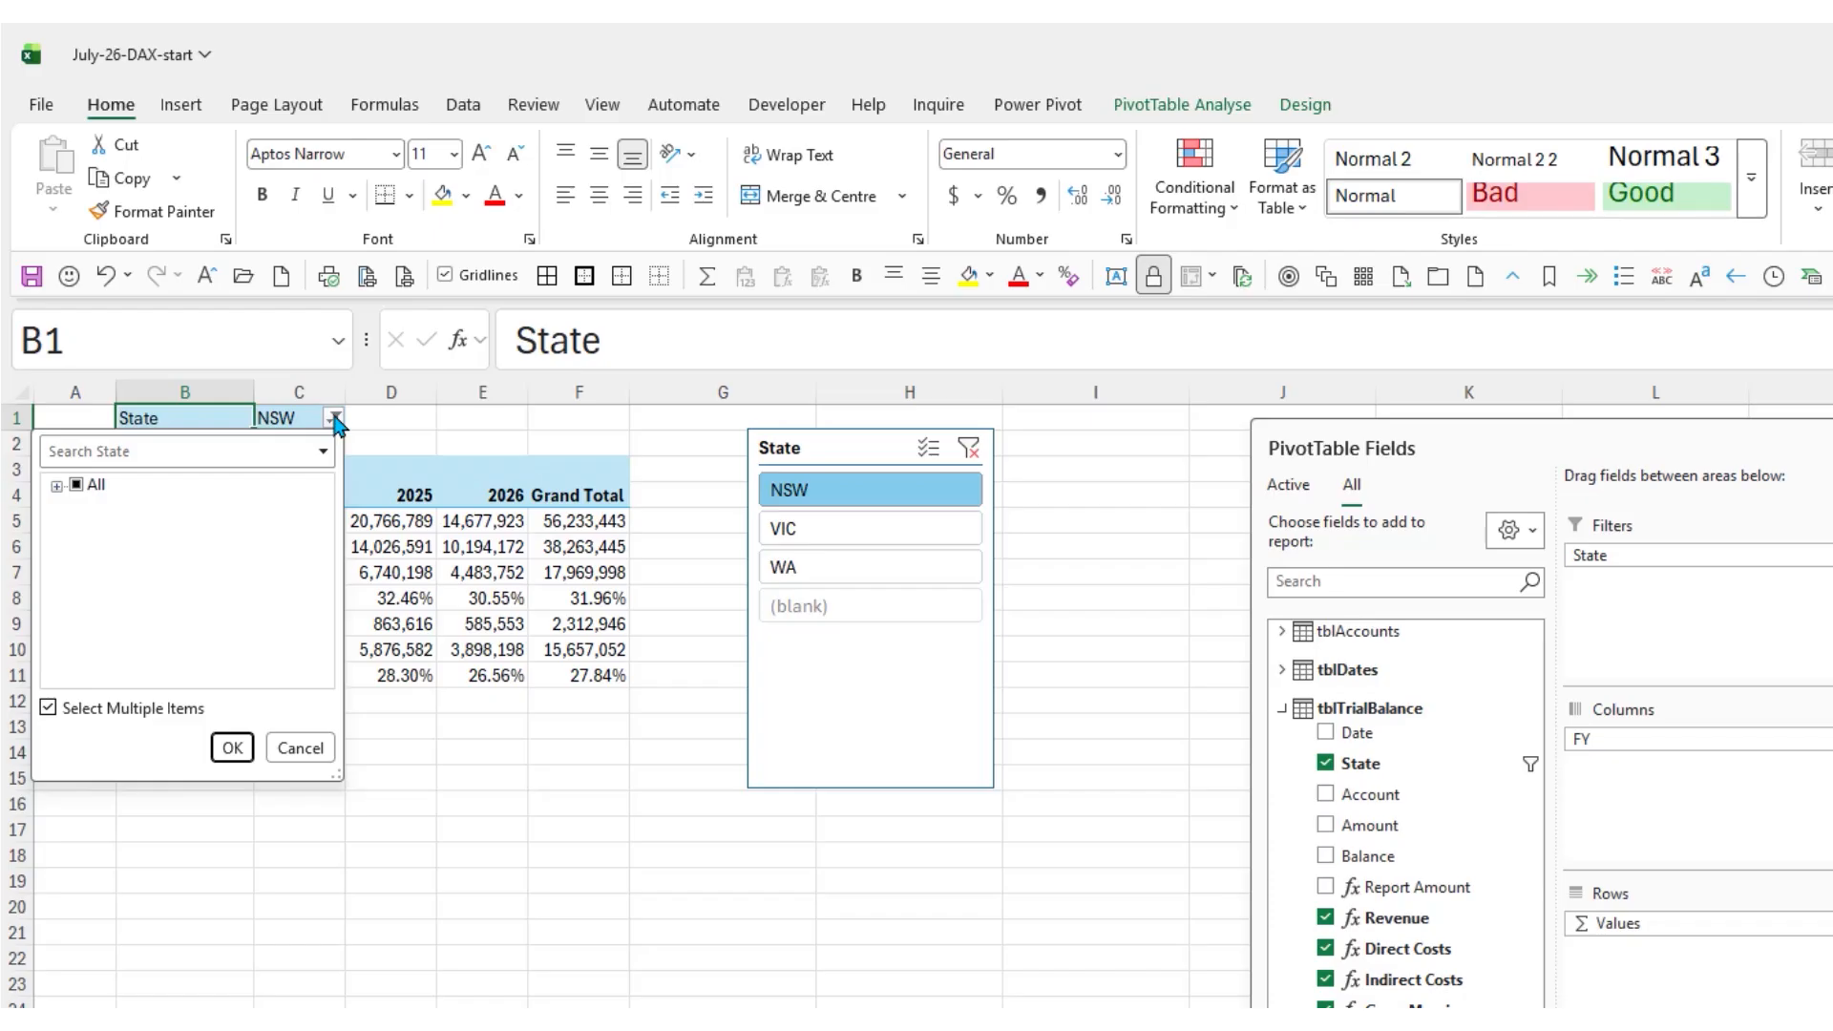
pyautogui.click(333, 419)
pyautogui.click(840, 528)
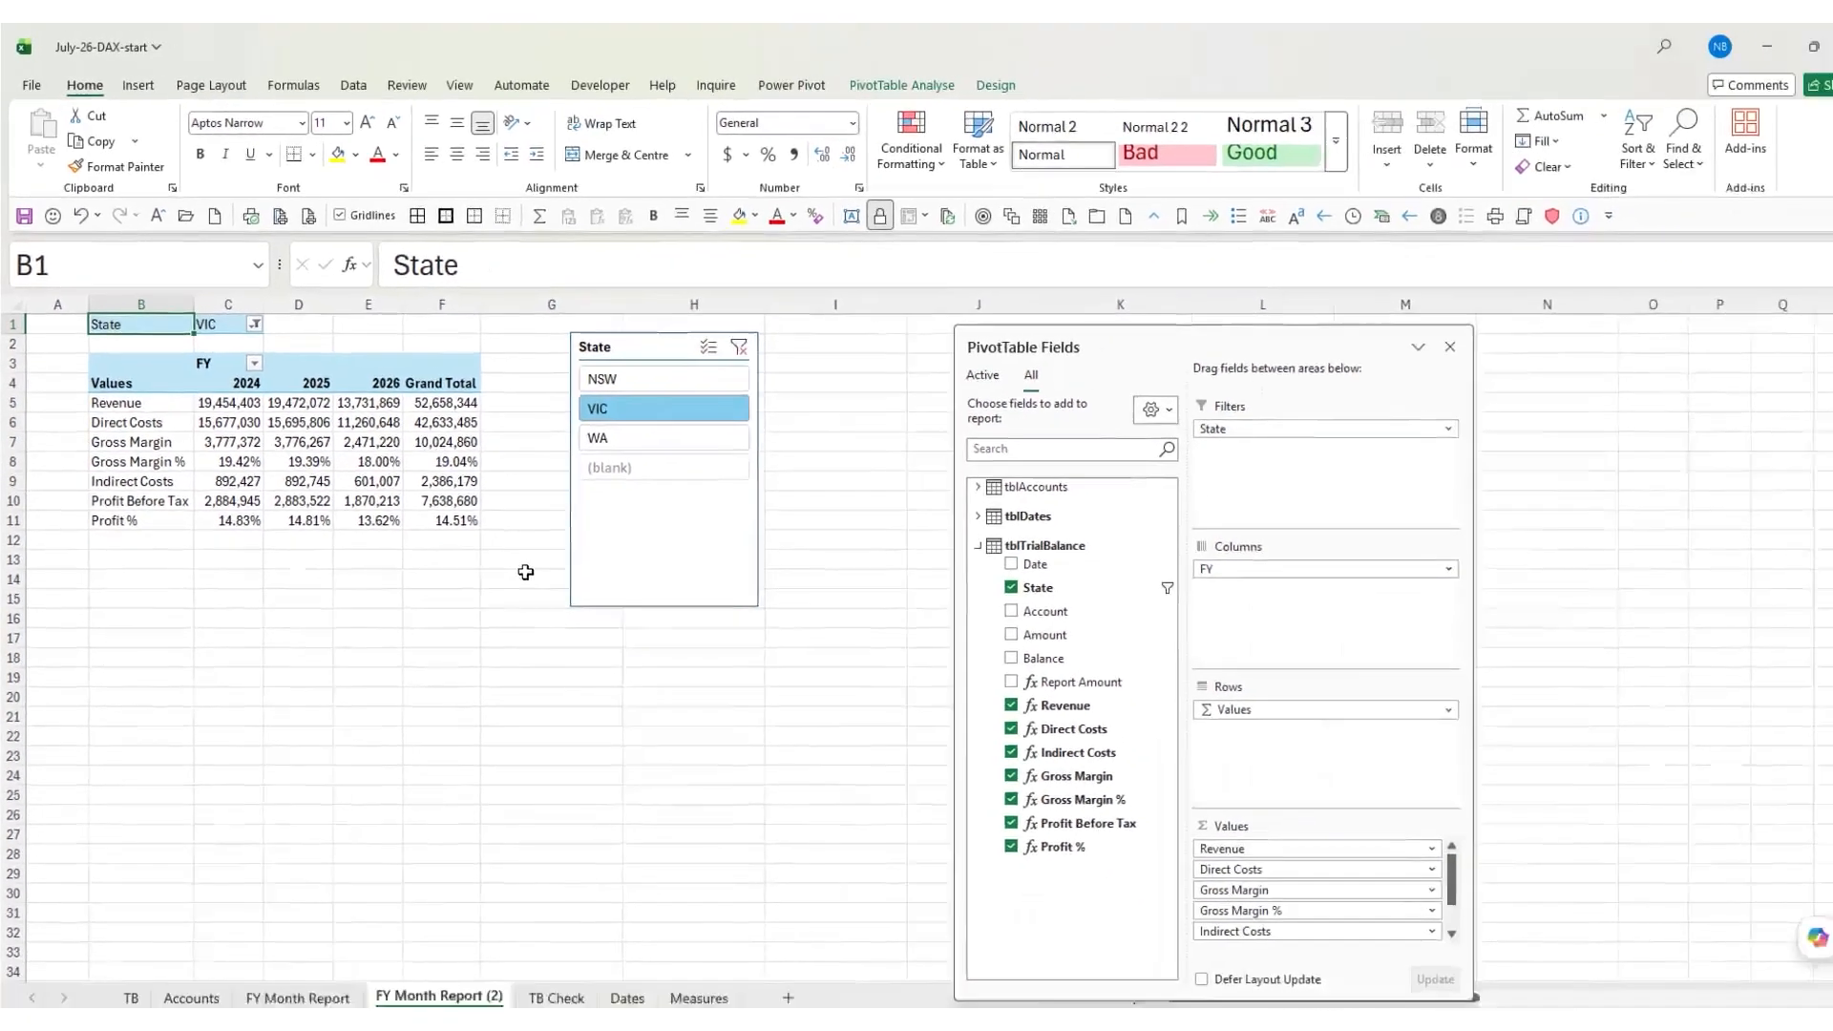
# Try the stacked fields and areas layout for the PivotTable field list, and return to the side-by-side layout
pyautogui.moveTo(1169, 325); pyautogui.dragTo(1001, 301)
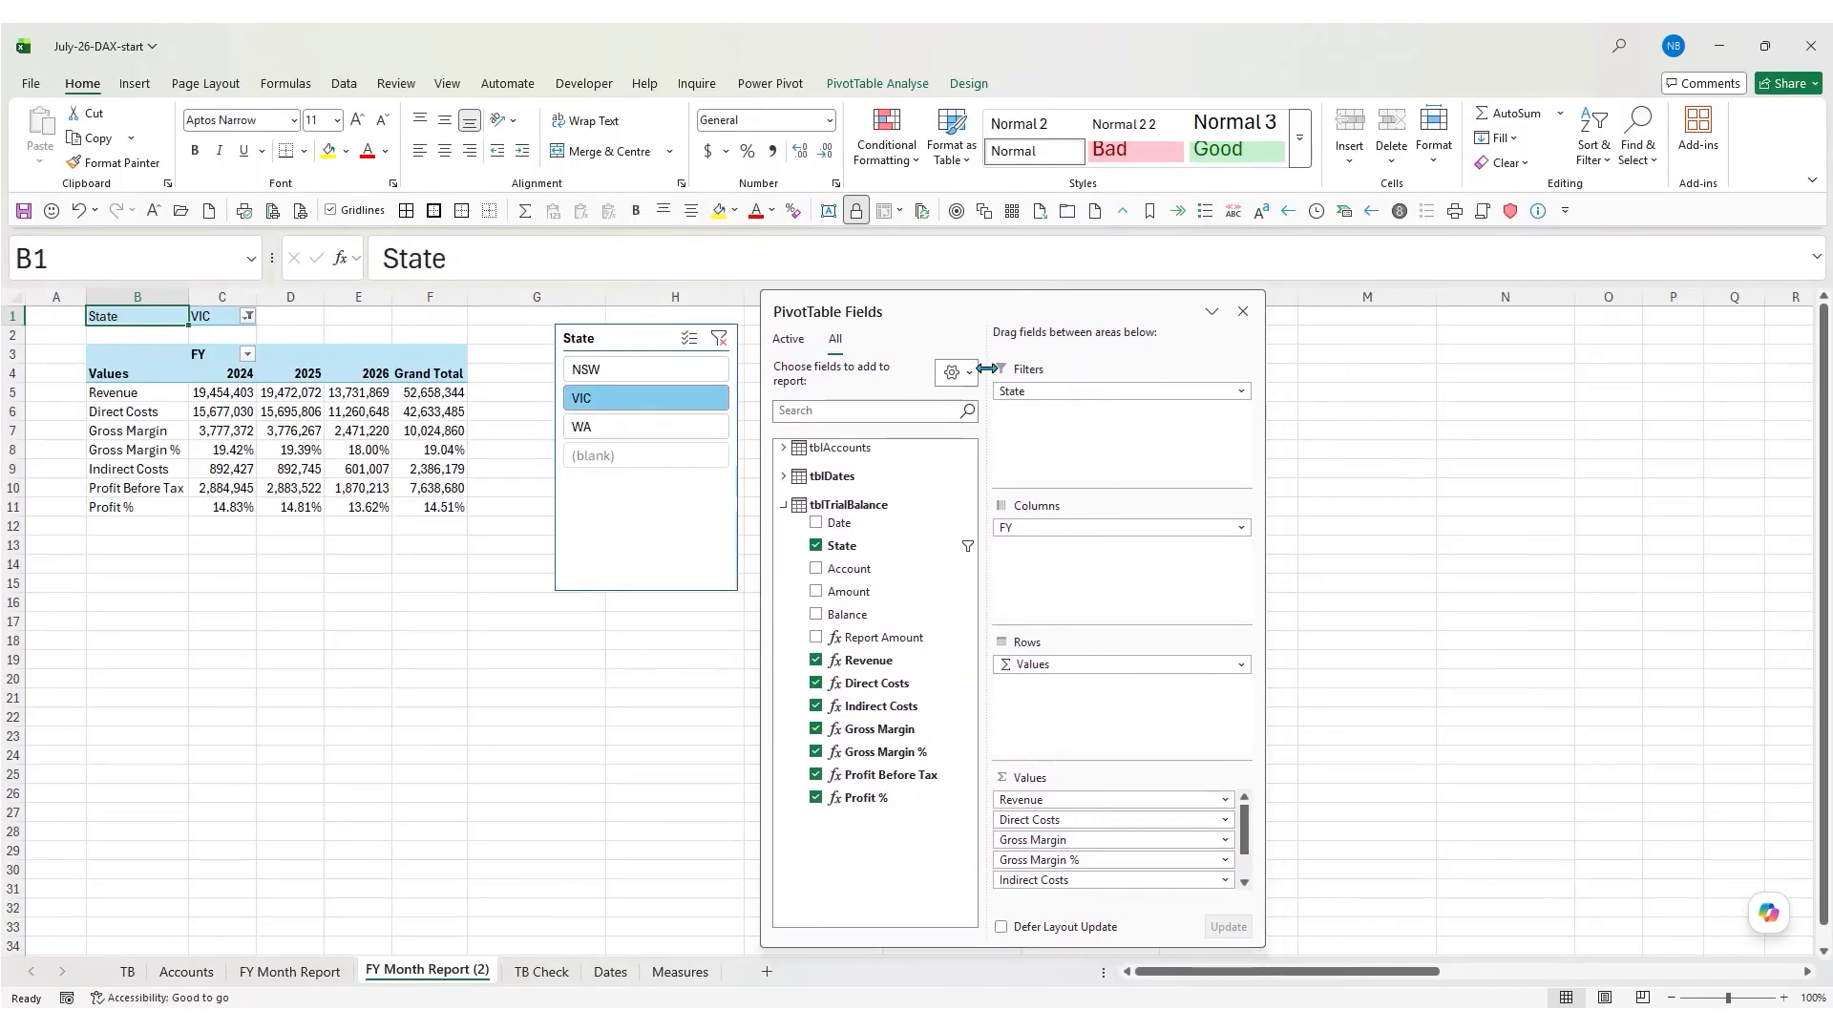
pyautogui.click(954, 373)
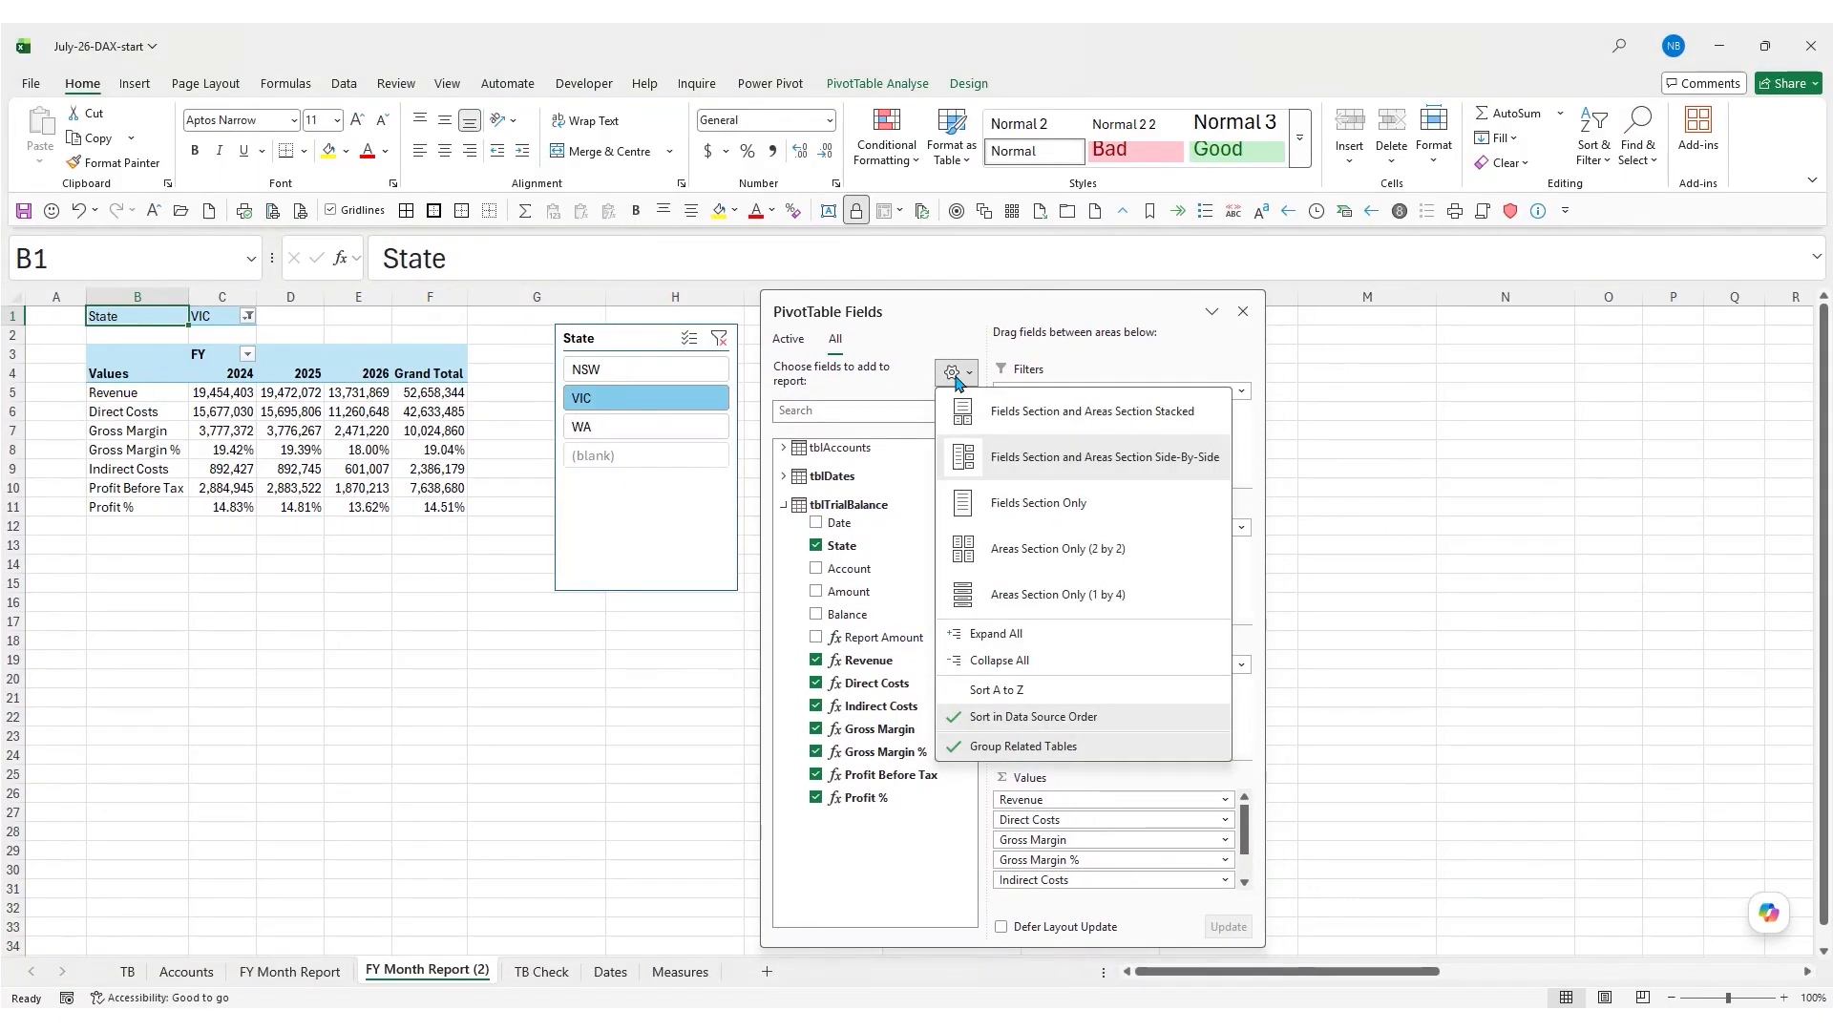
pyautogui.click(1040, 411)
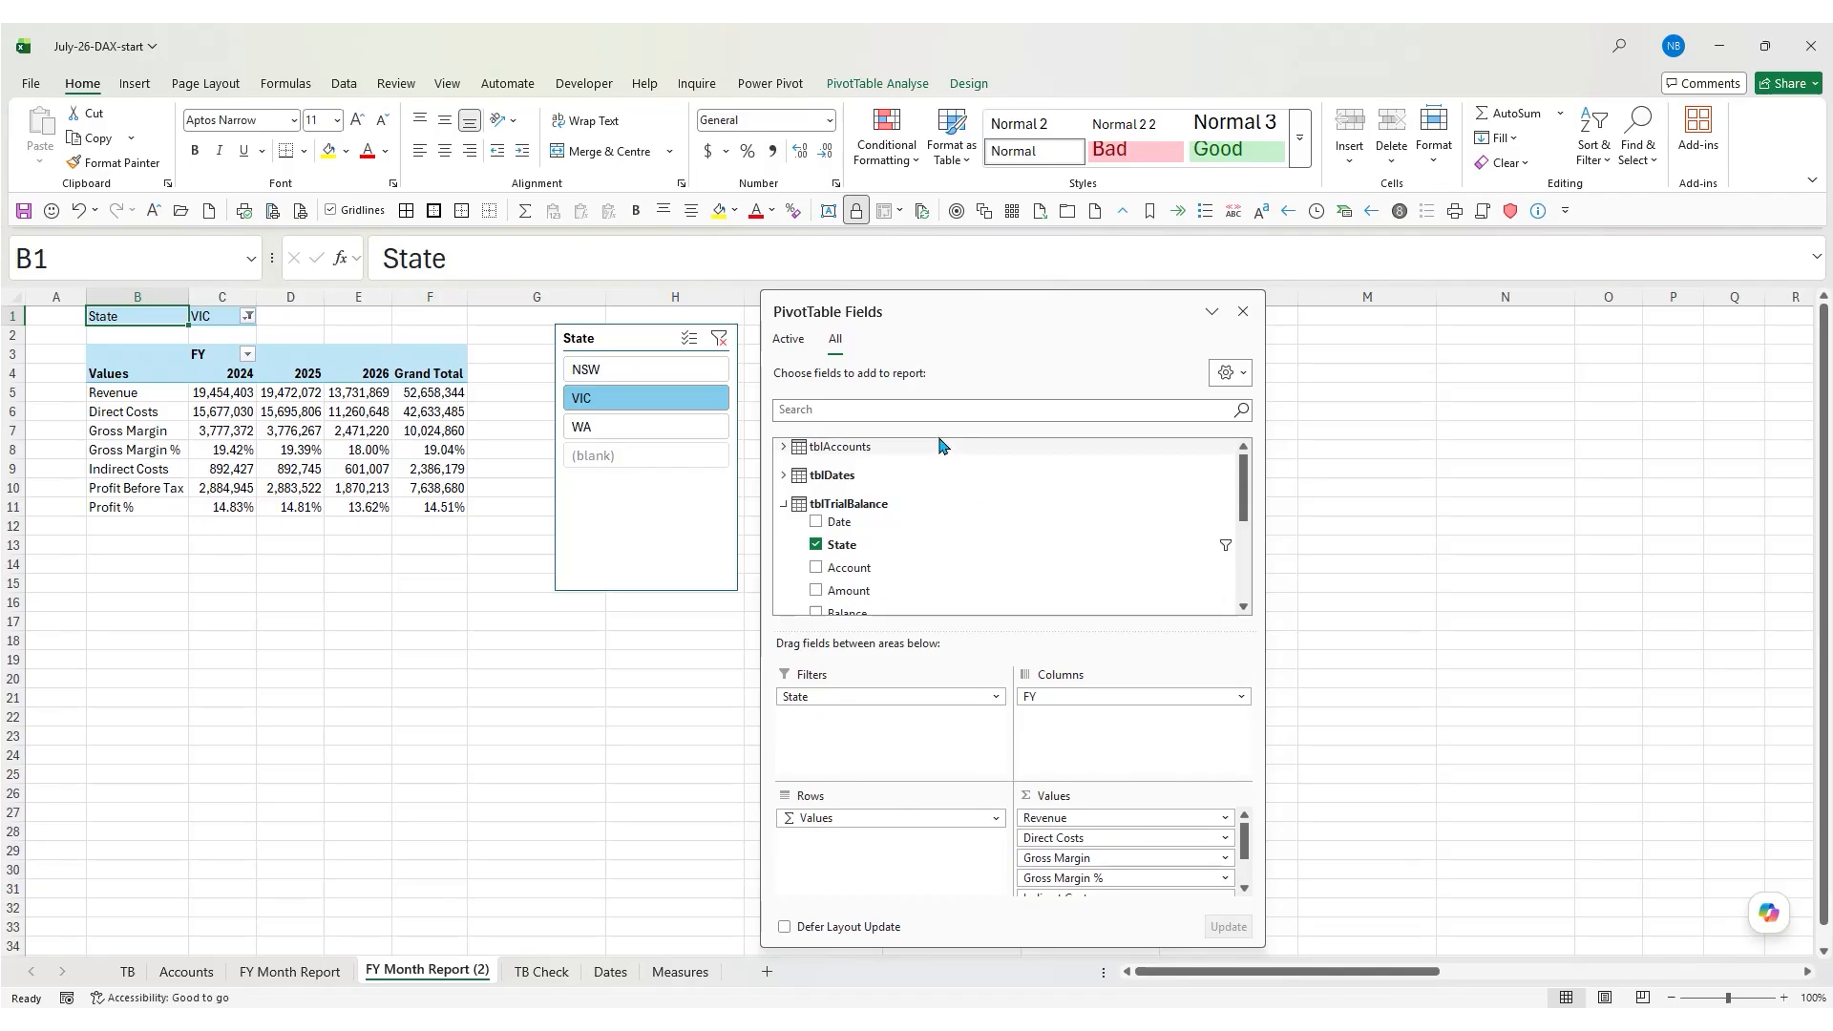
pyautogui.click(1248, 377)
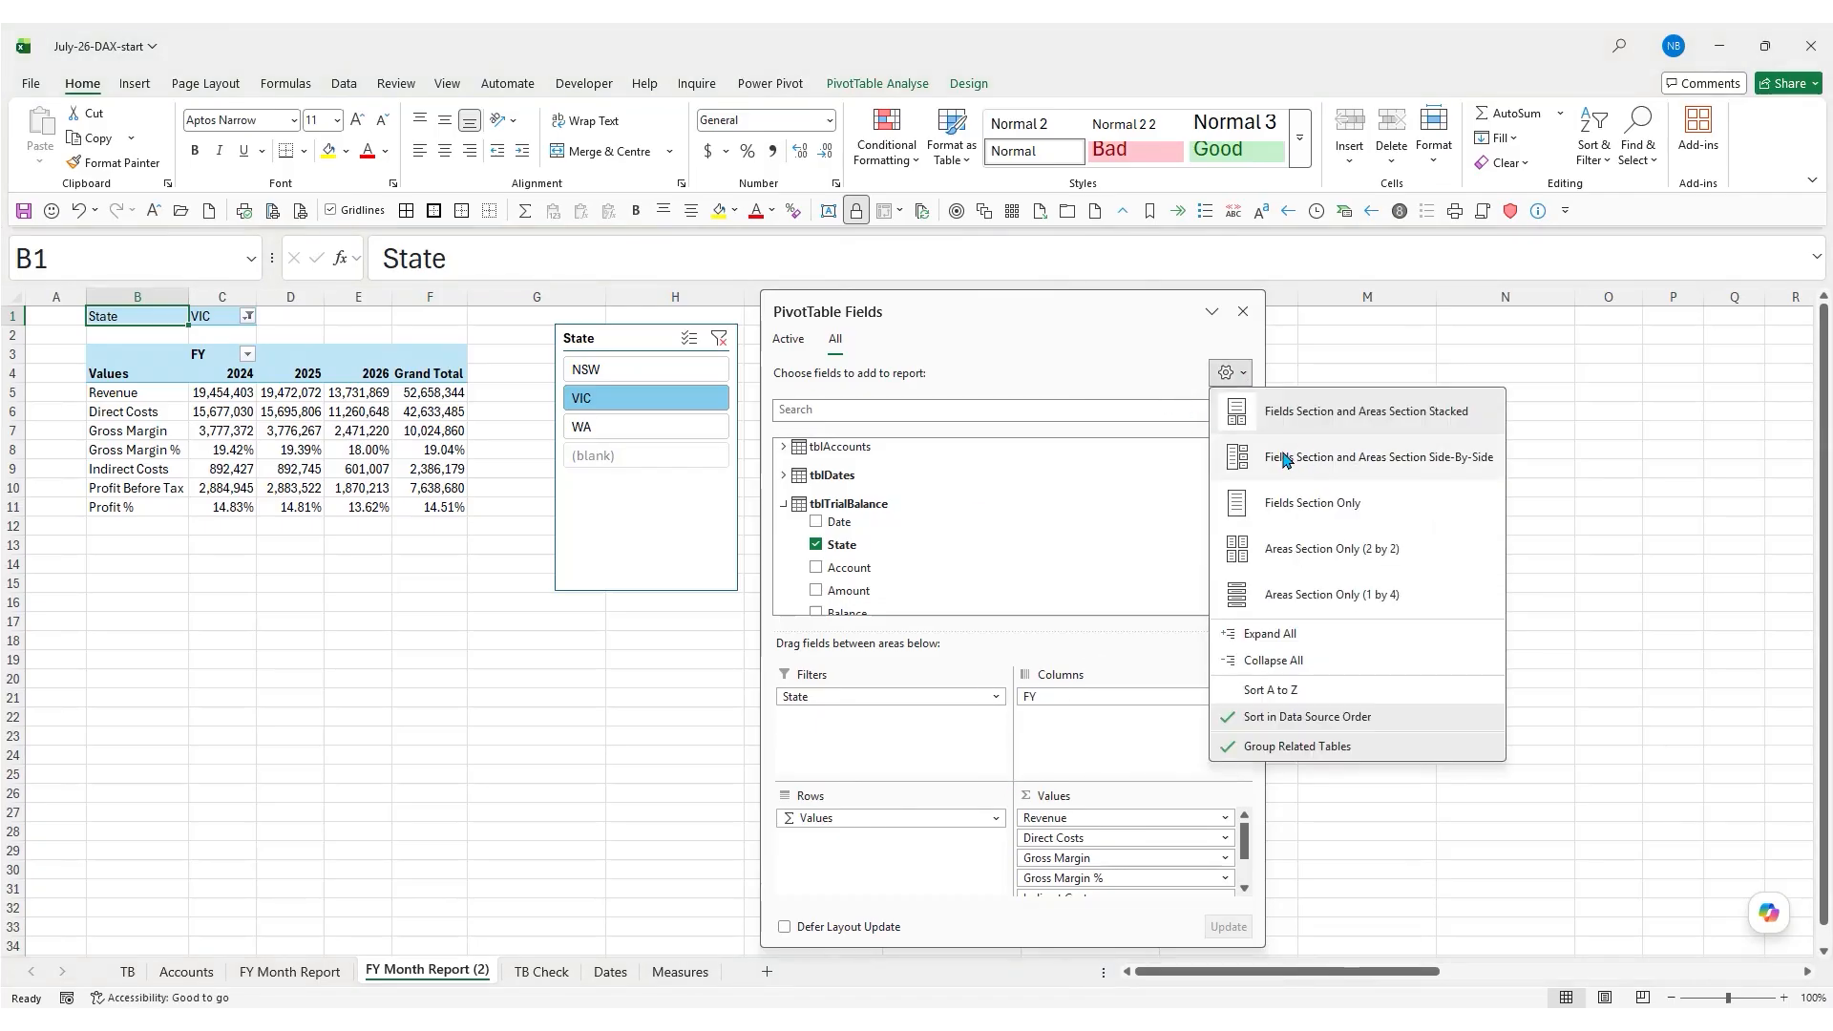
pyautogui.click(1317, 458)
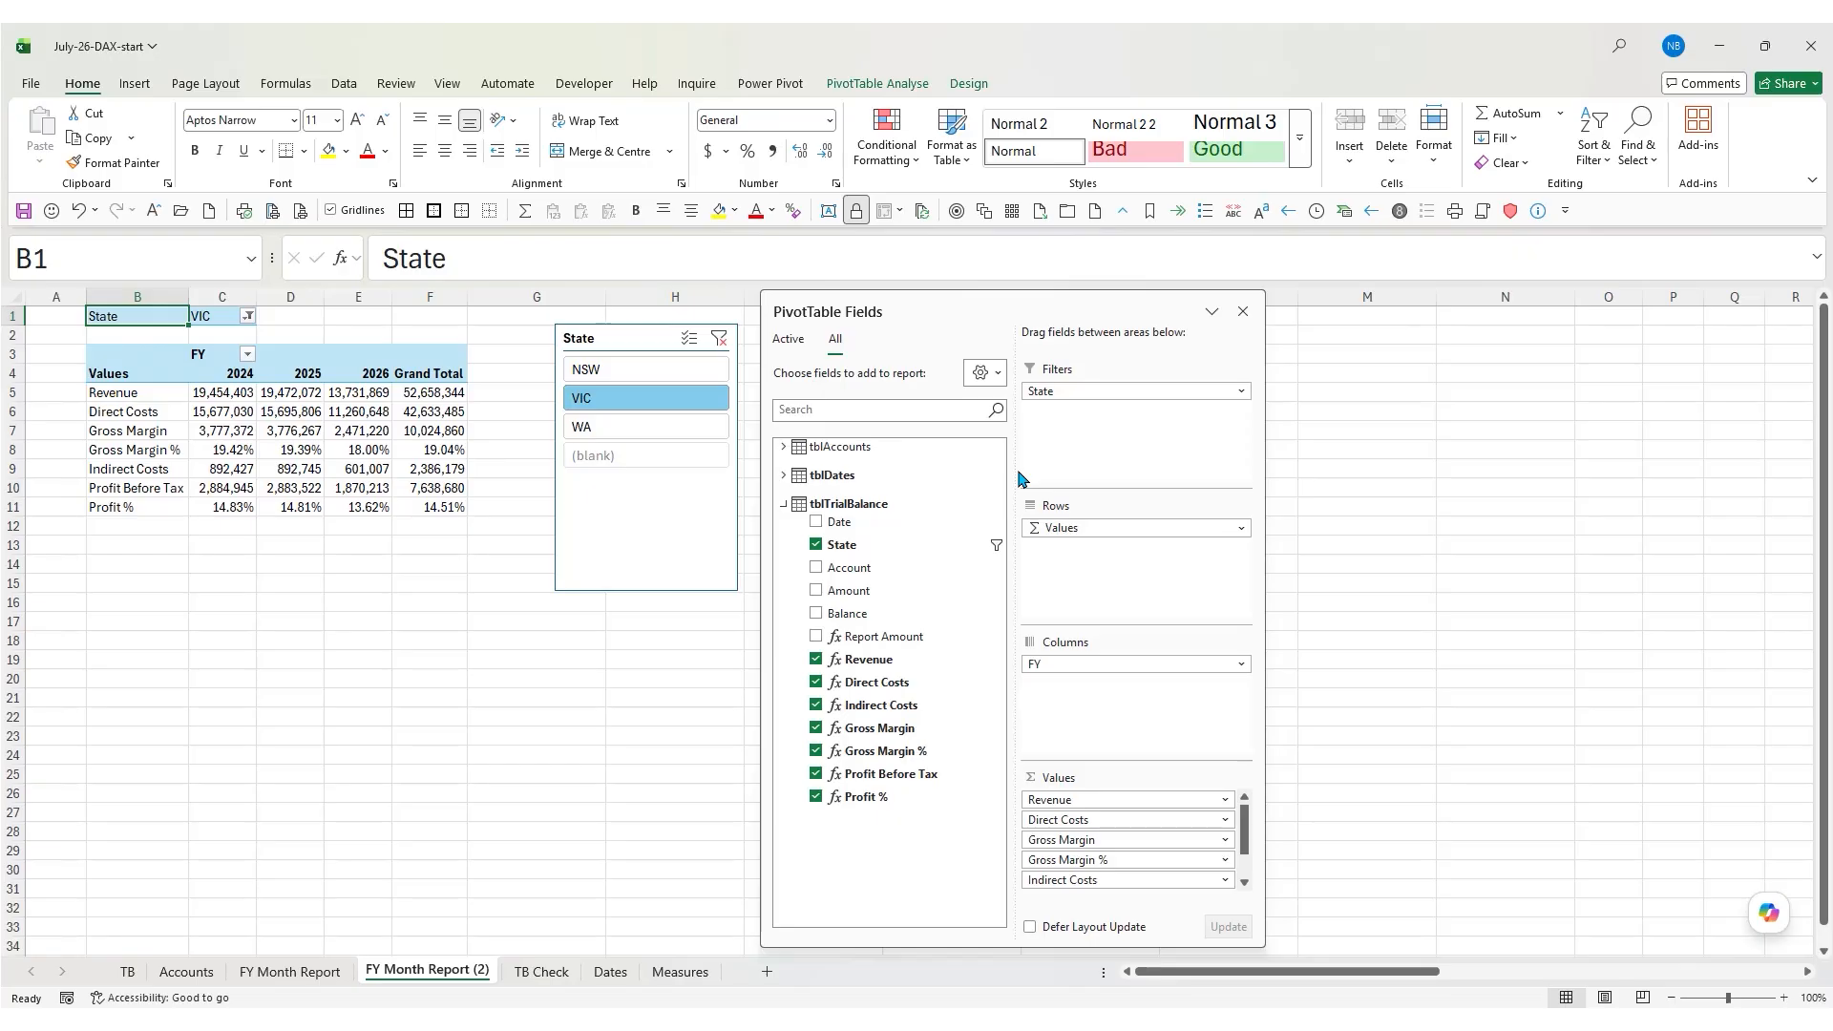
# Review the measures by account on the TB Check sheet down to the grand total, and inspect the check formulas in H56 and I56
pyautogui.click(541, 970)
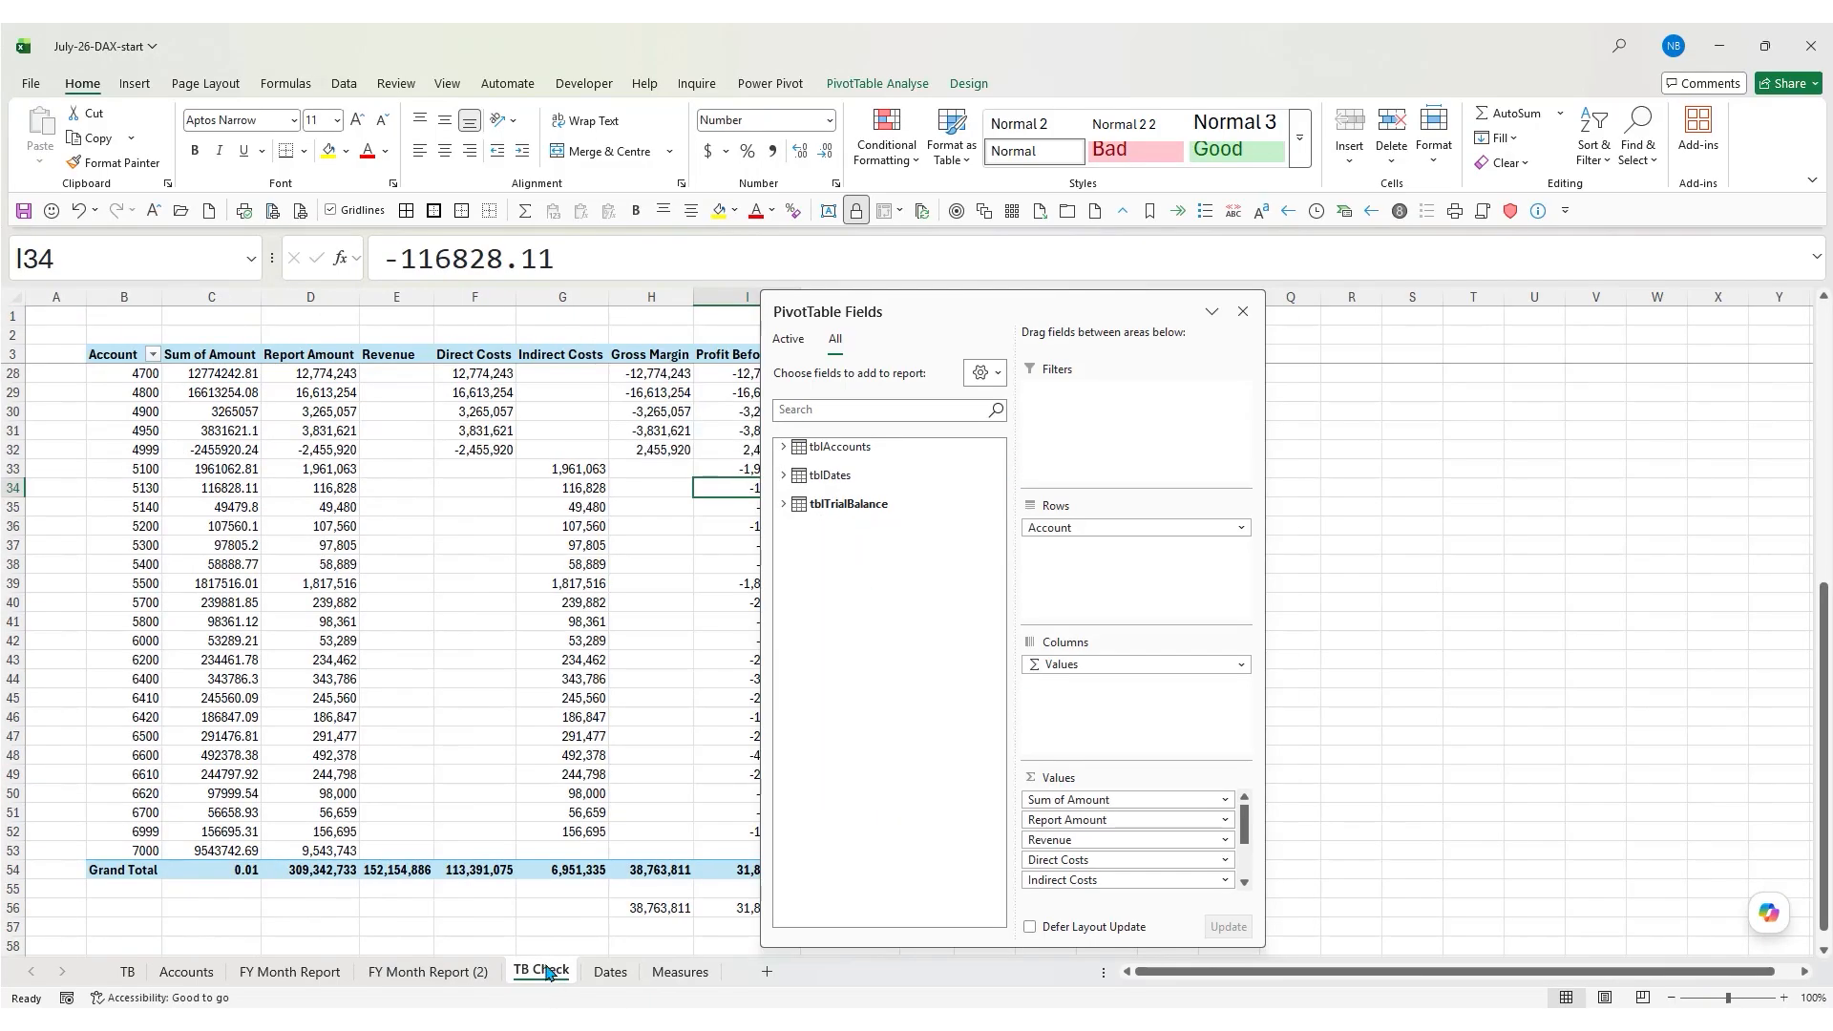
pyautogui.scroll(8, 455, 493)
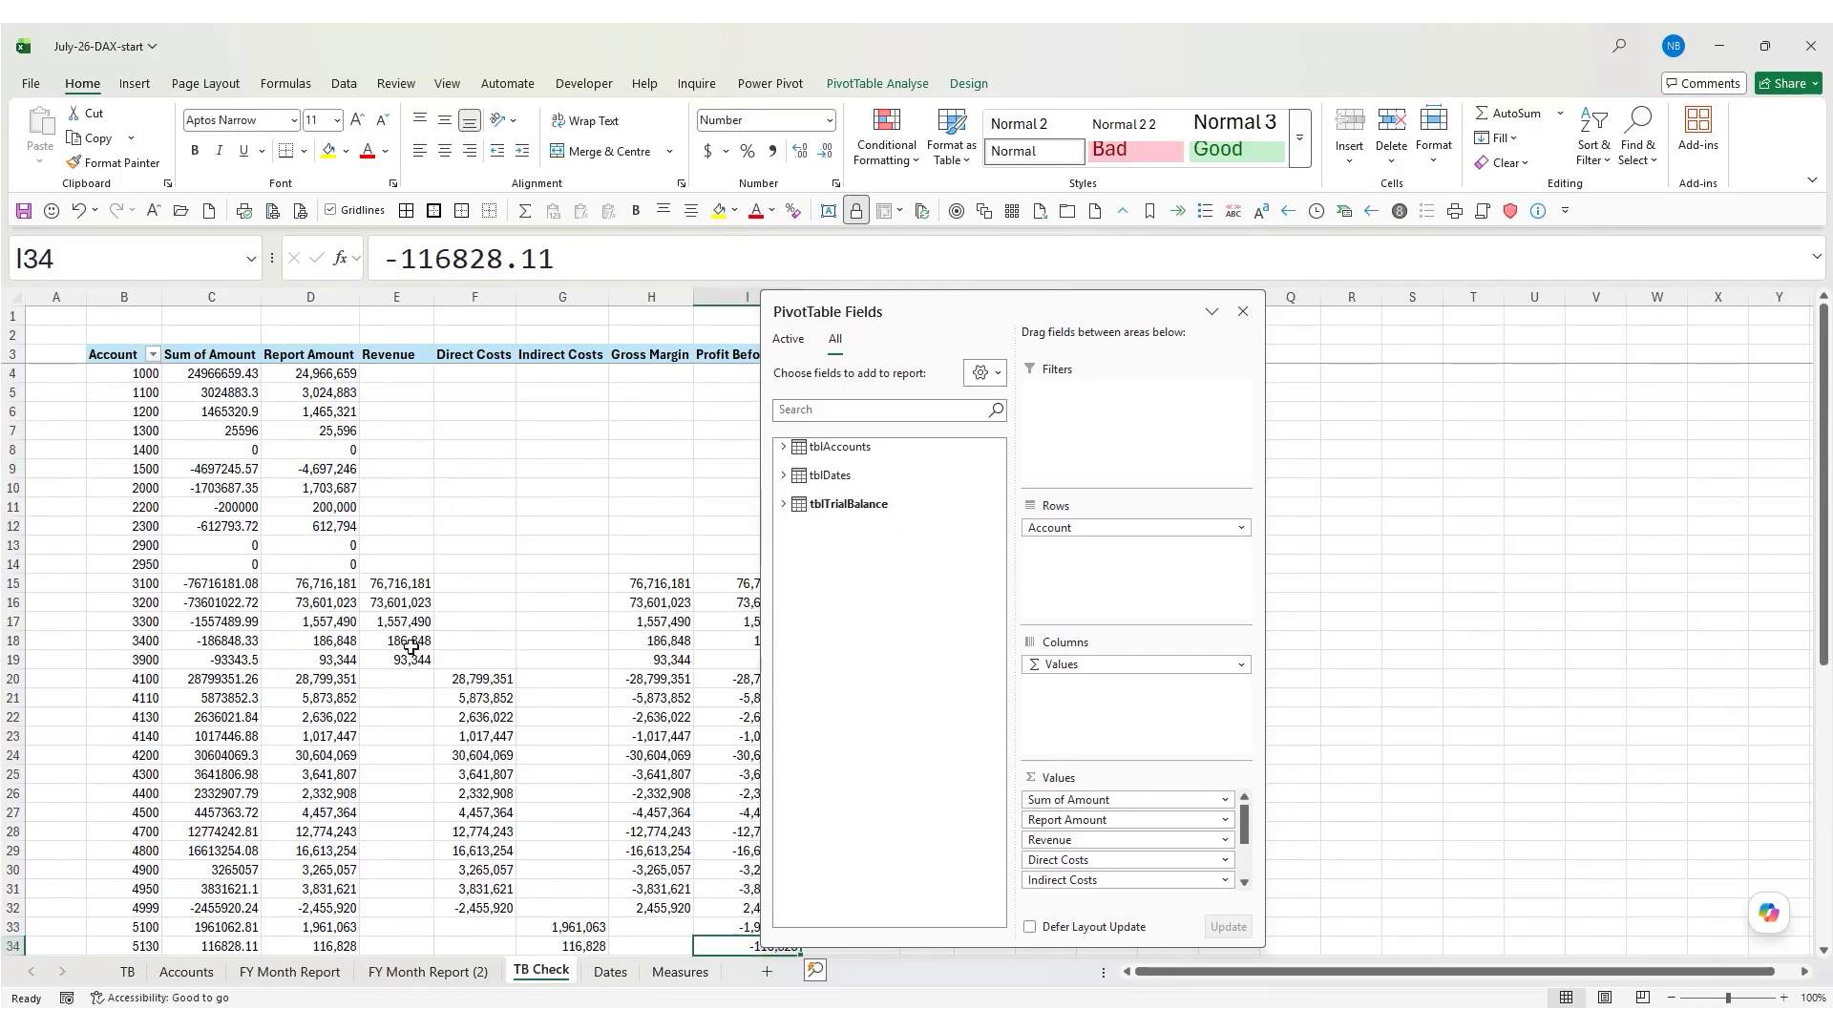
pyautogui.scroll(-2, 552, 632)
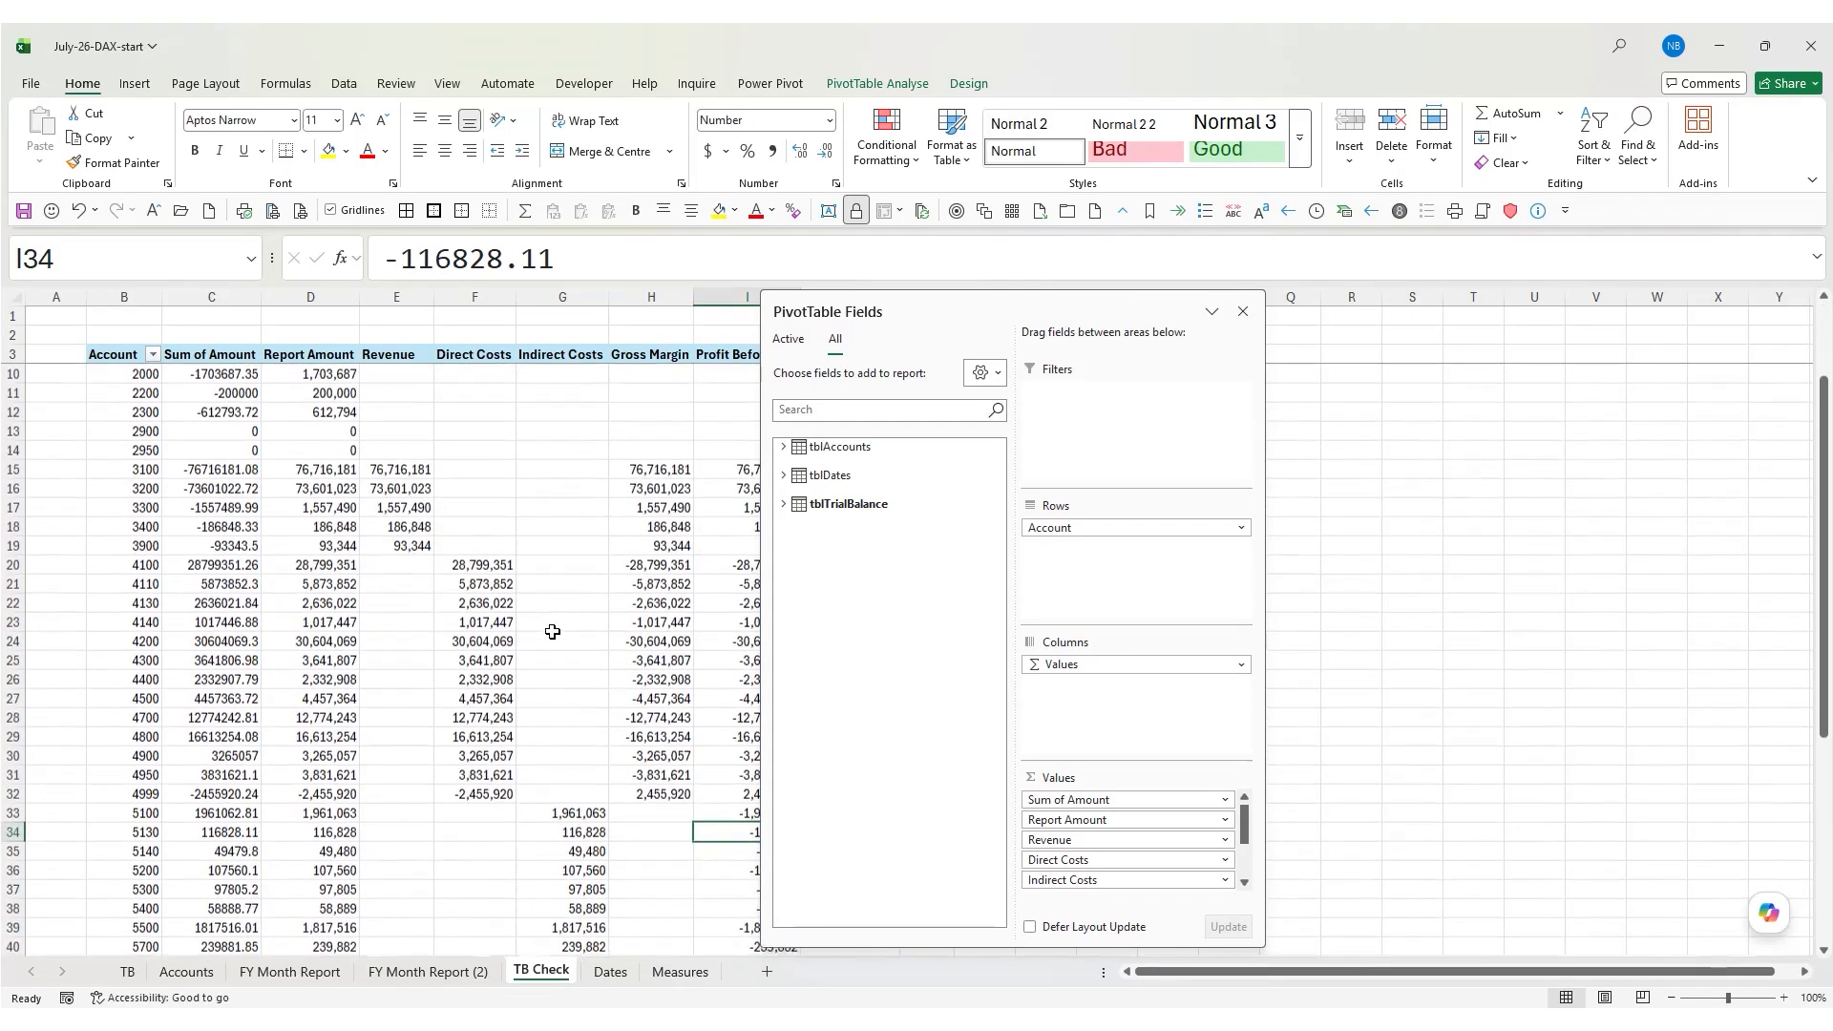
pyautogui.scroll(-5, 551, 632)
pyautogui.scroll(-3, 552, 632)
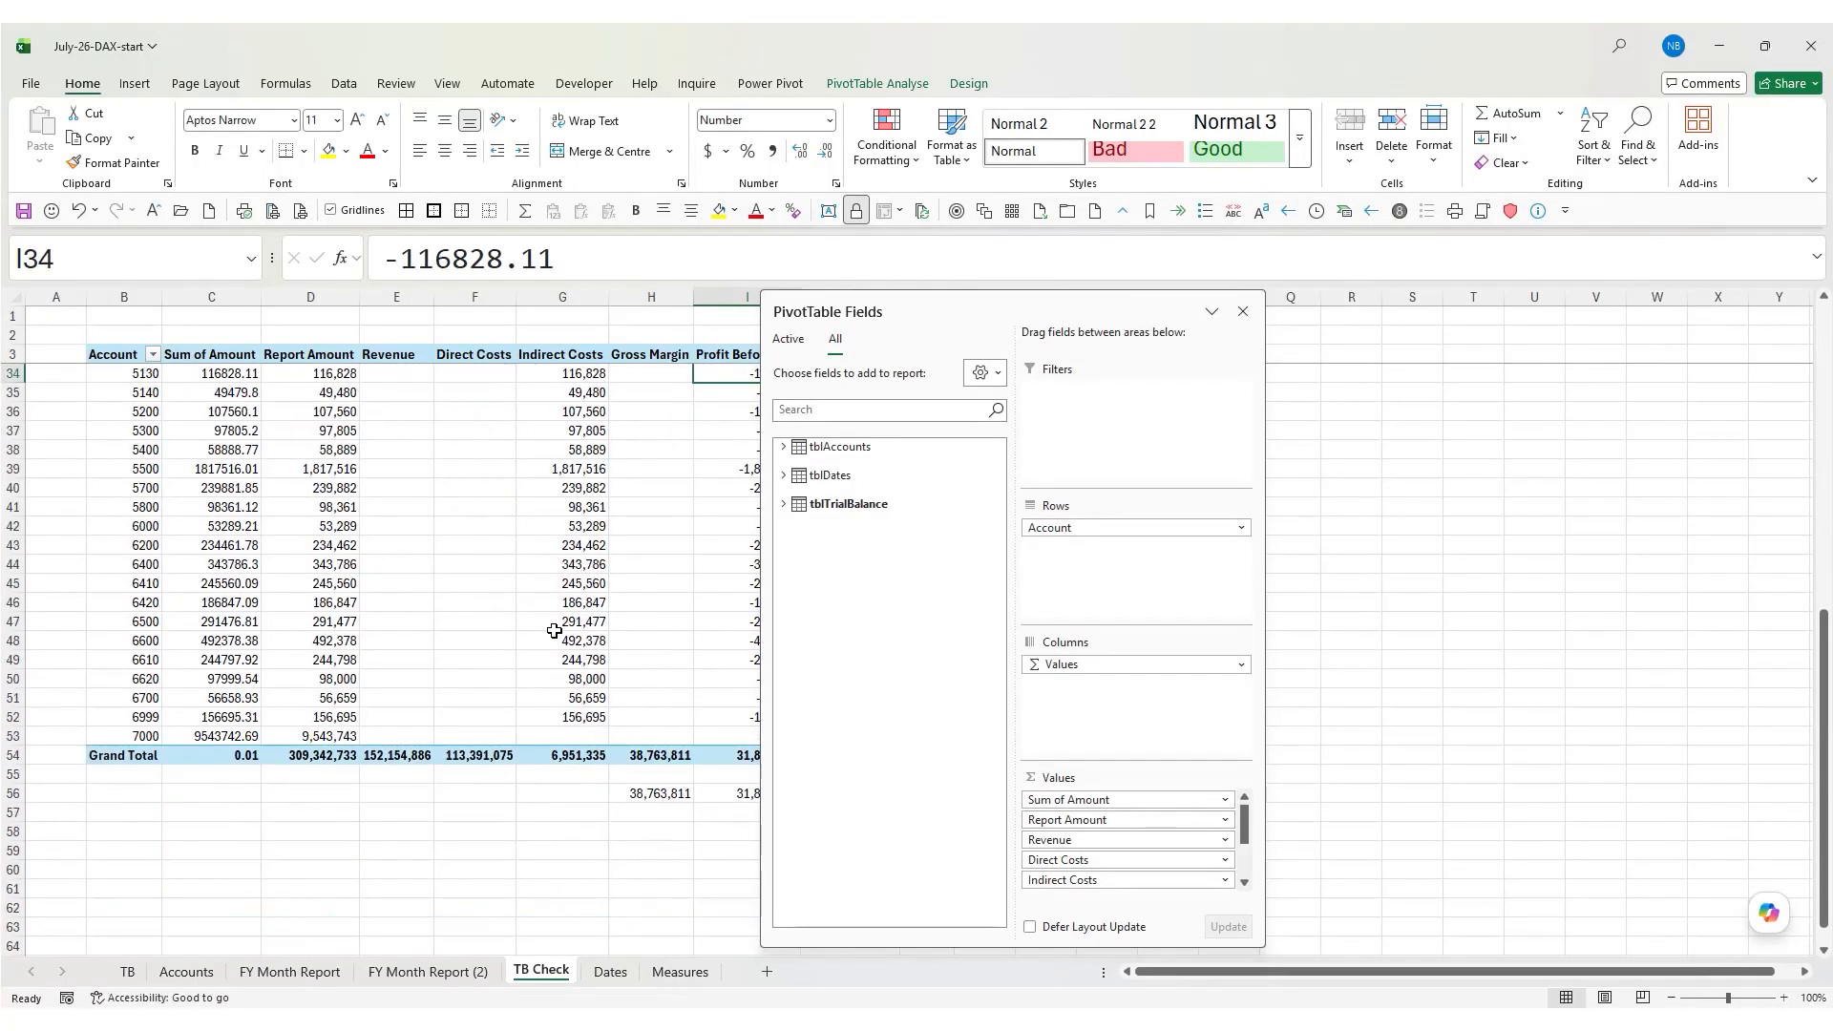
pyautogui.moveTo(942, 311); pyautogui.dragTo(1309, 328)
pyautogui.click(658, 795)
pyautogui.click(744, 795)
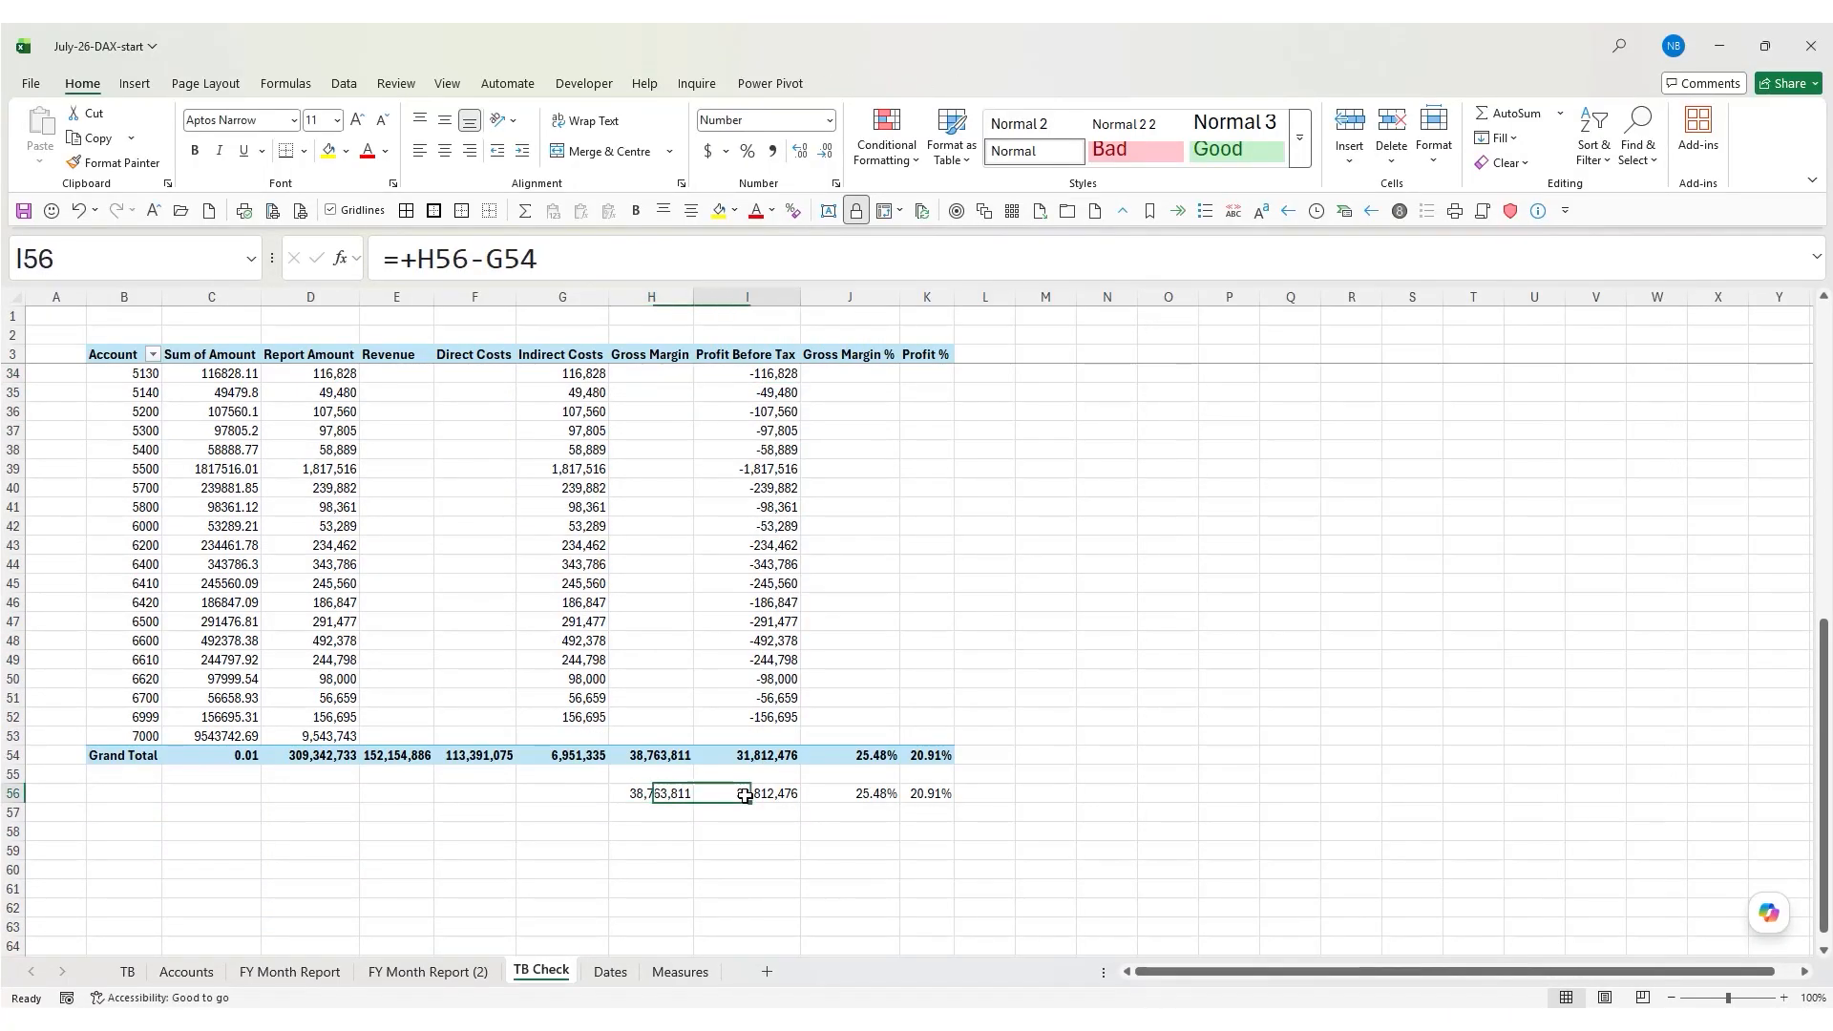
# Inspect the percentage check formulas in J56 and K56 below the grand total
pyautogui.click(865, 796)
pyautogui.click(921, 795)
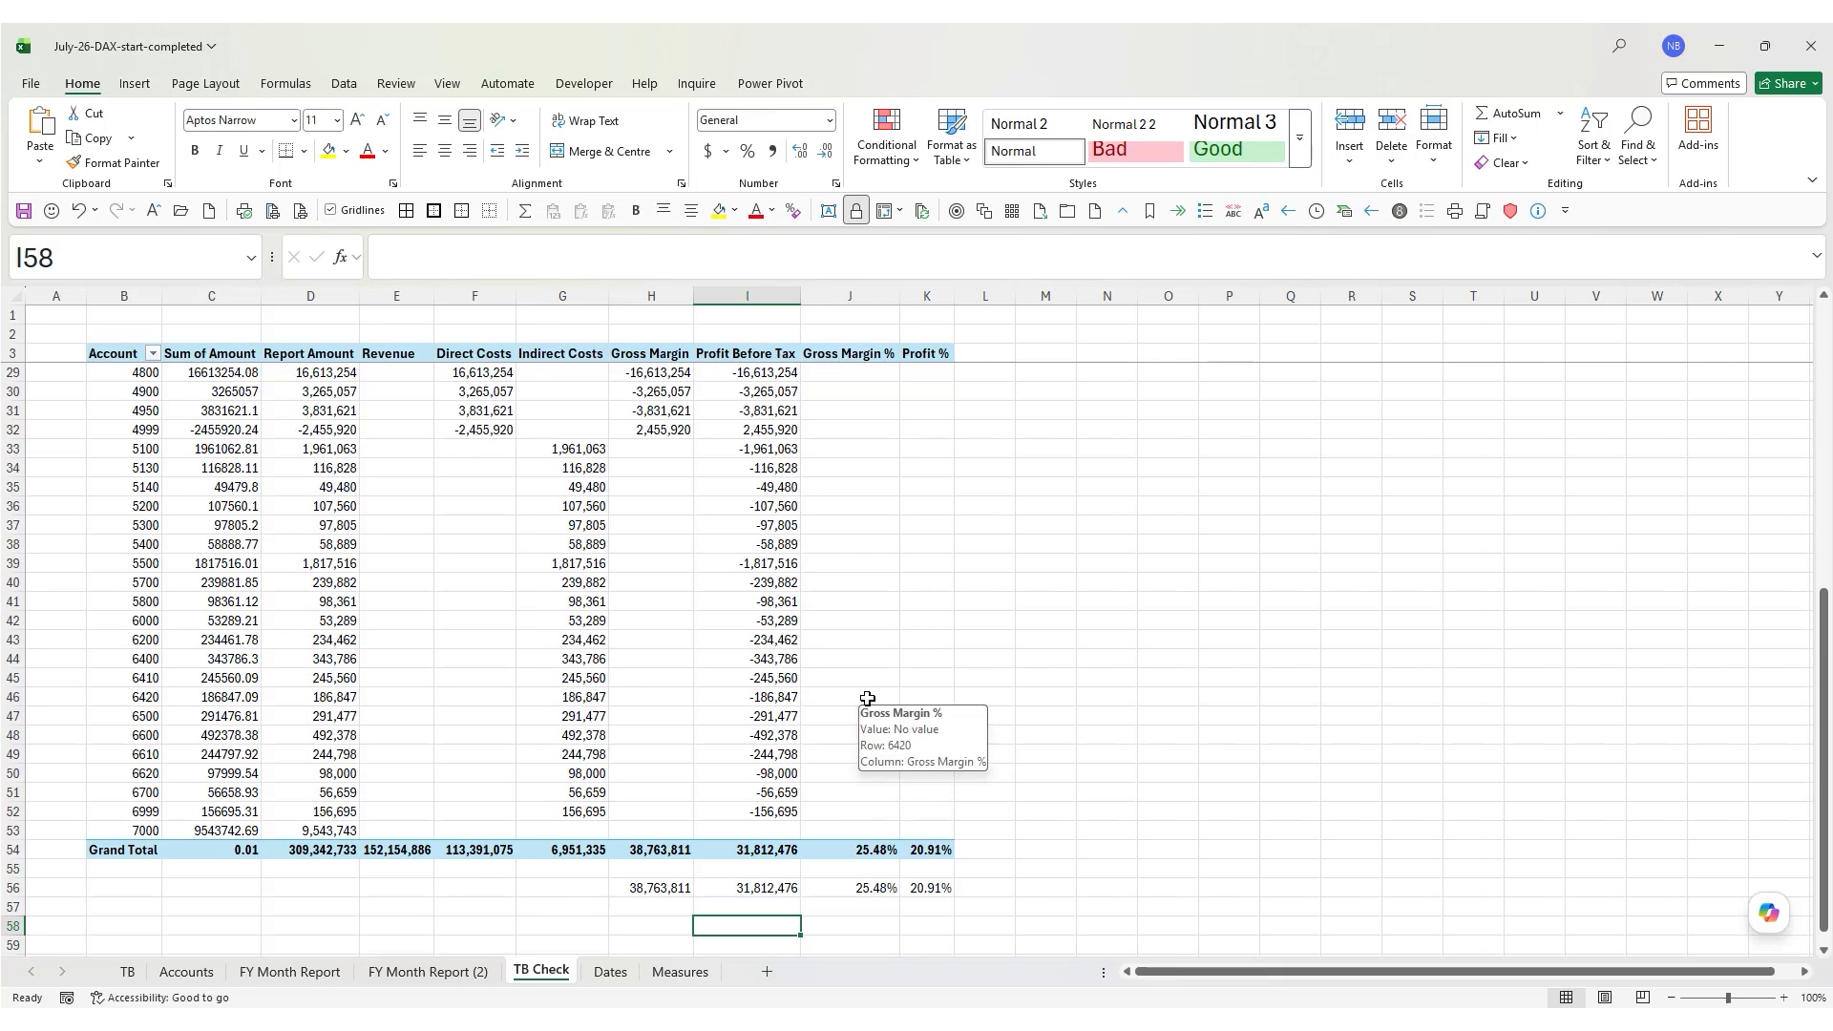
# Sum the account amounts C15:C52 in I58 as a profit check, and format the result with thousands separators and no decimals
pyautogui.write('=sum(')
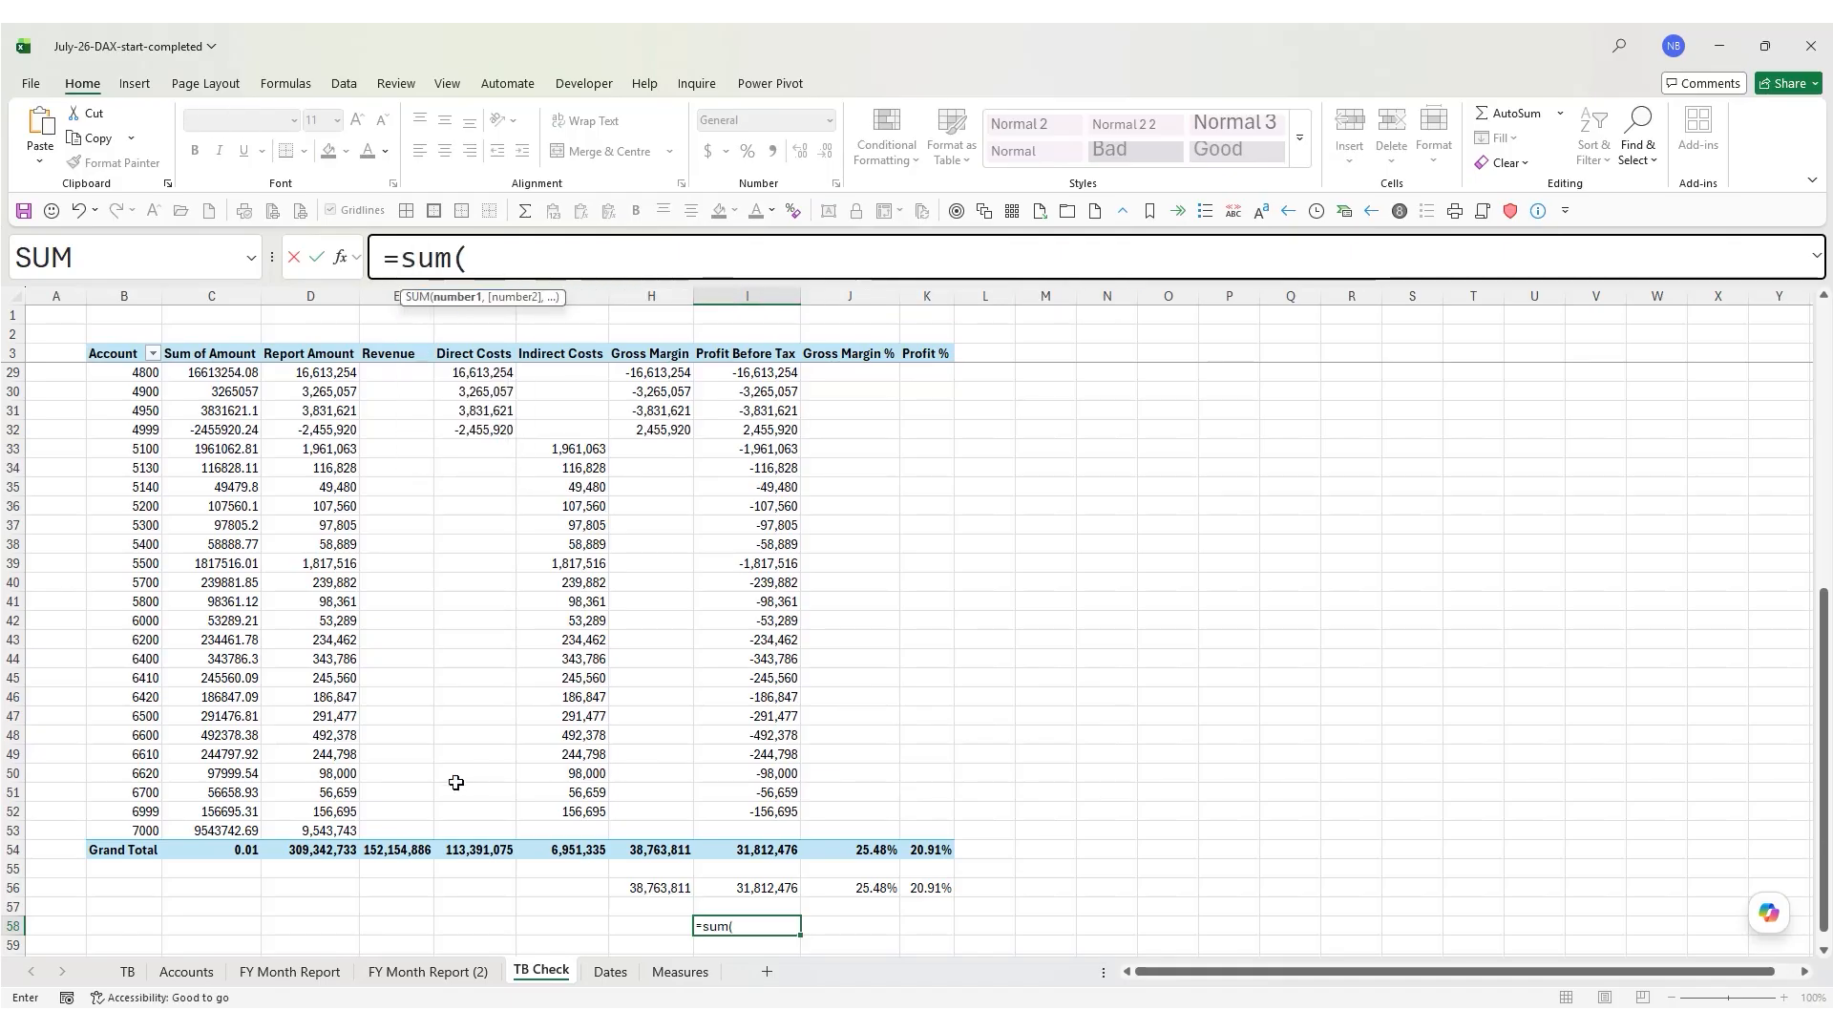
pyautogui.moveTo(238, 812); pyautogui.dragTo(211, 544)
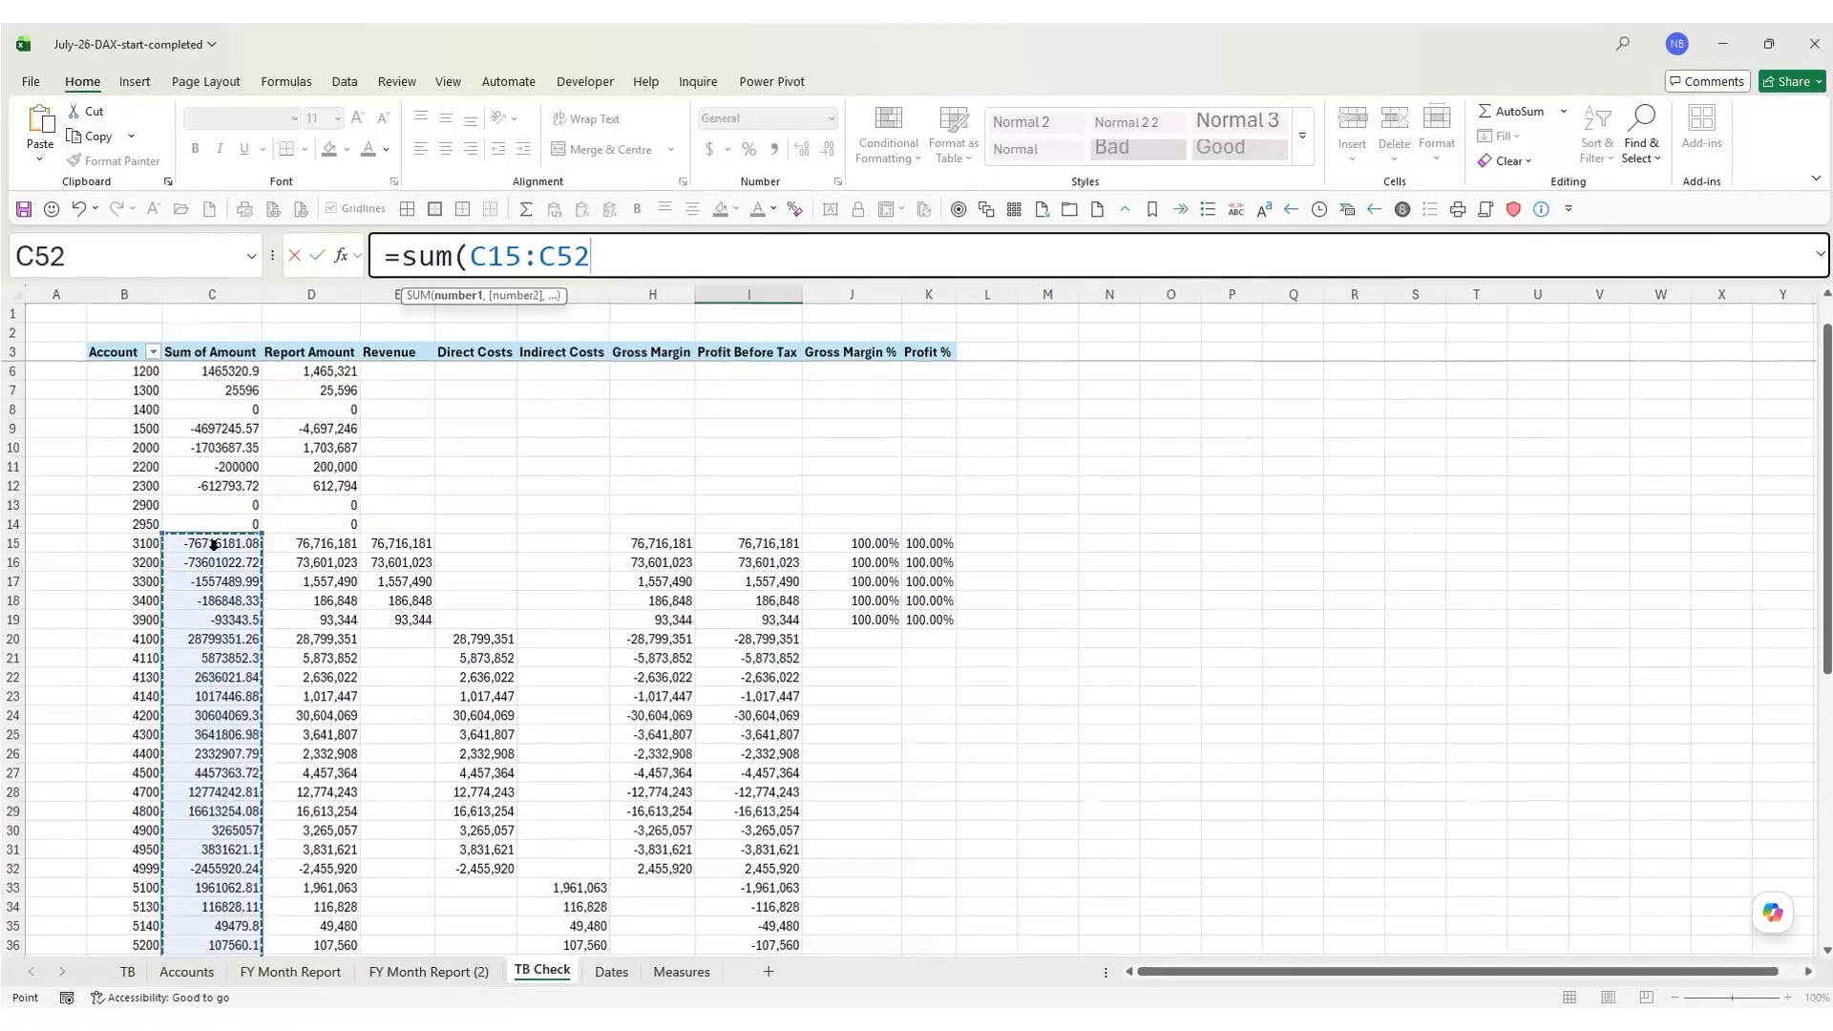
pyautogui.press('Return')
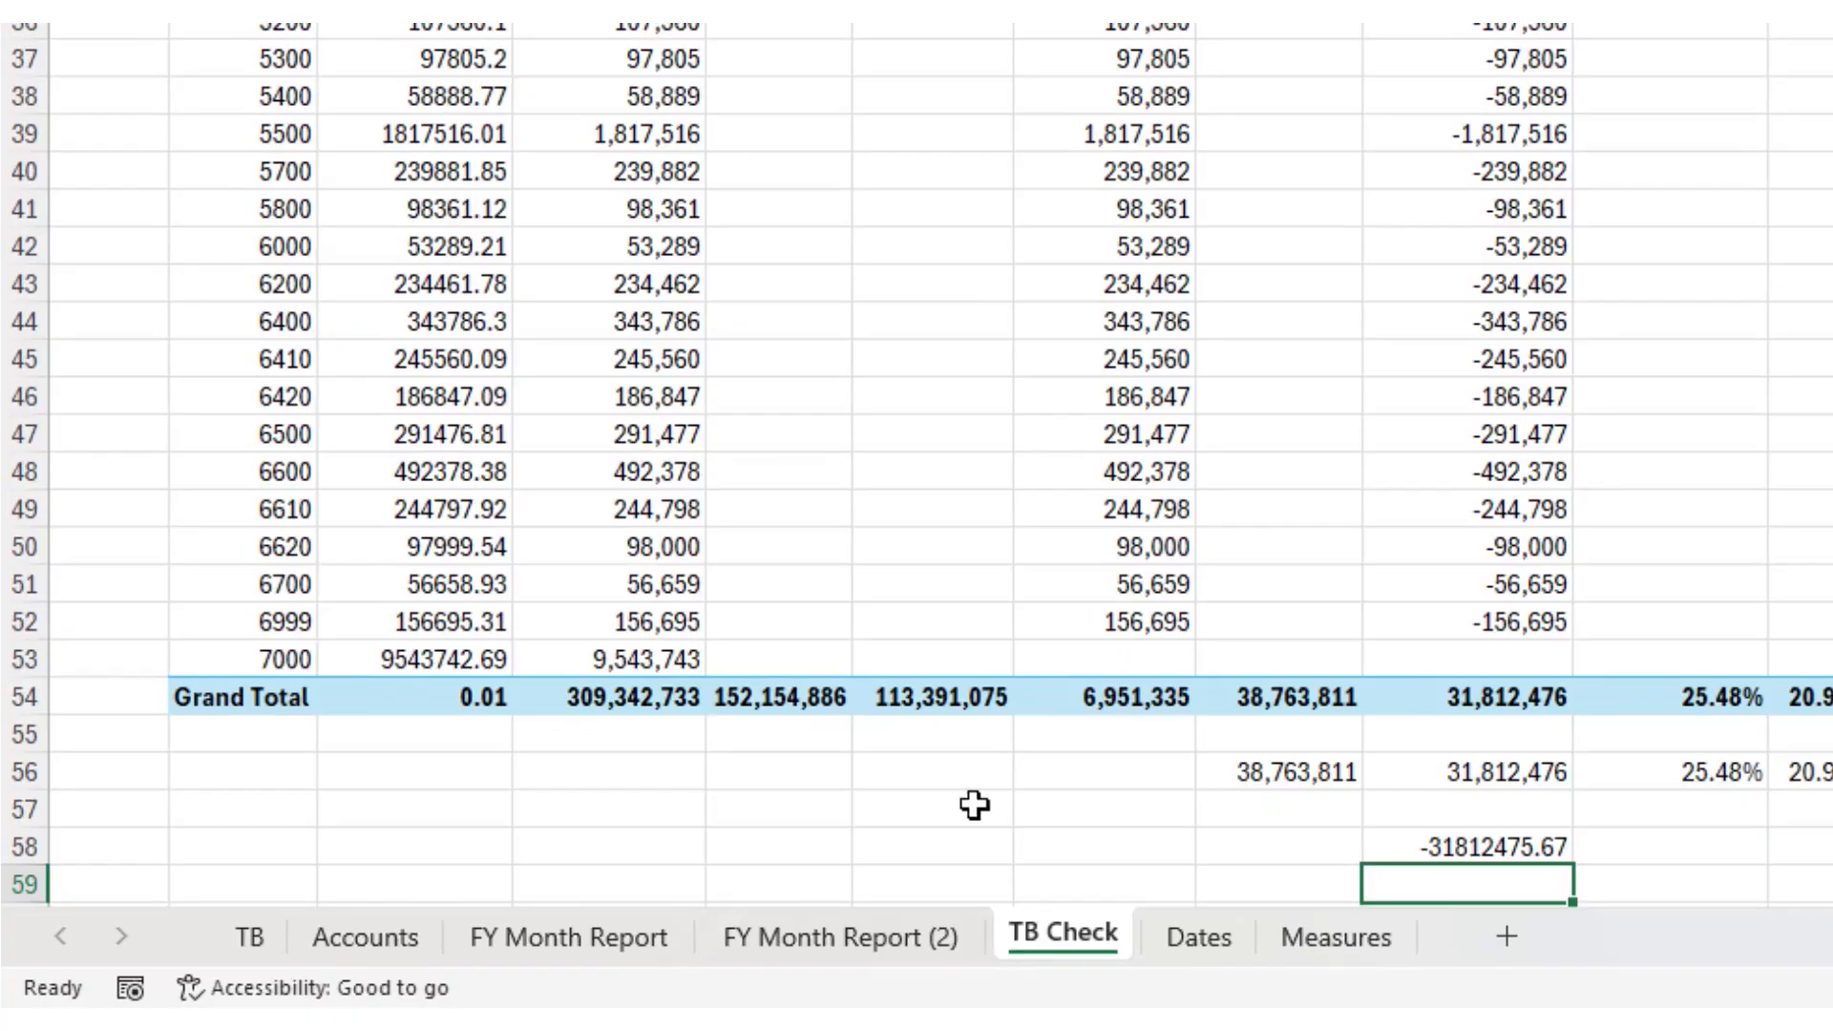
pyautogui.click(1486, 844)
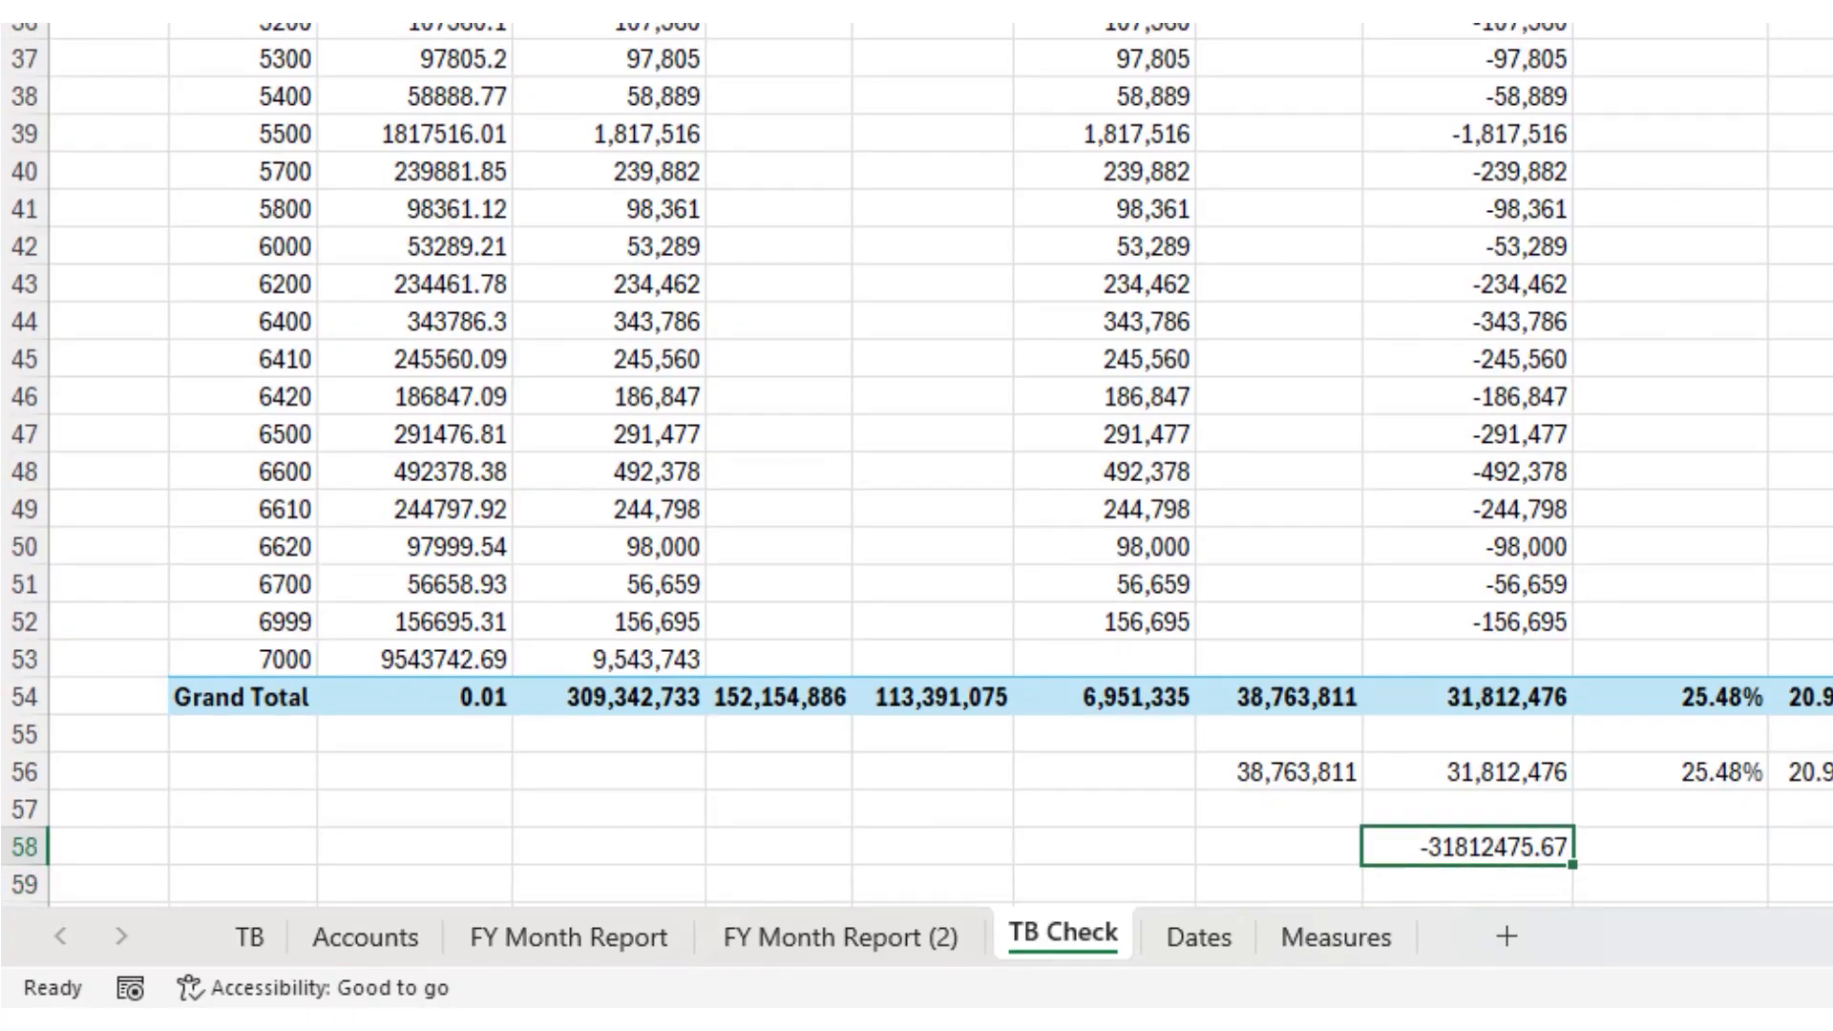
pyautogui.hotkey('ctrl', 'shift', '1')
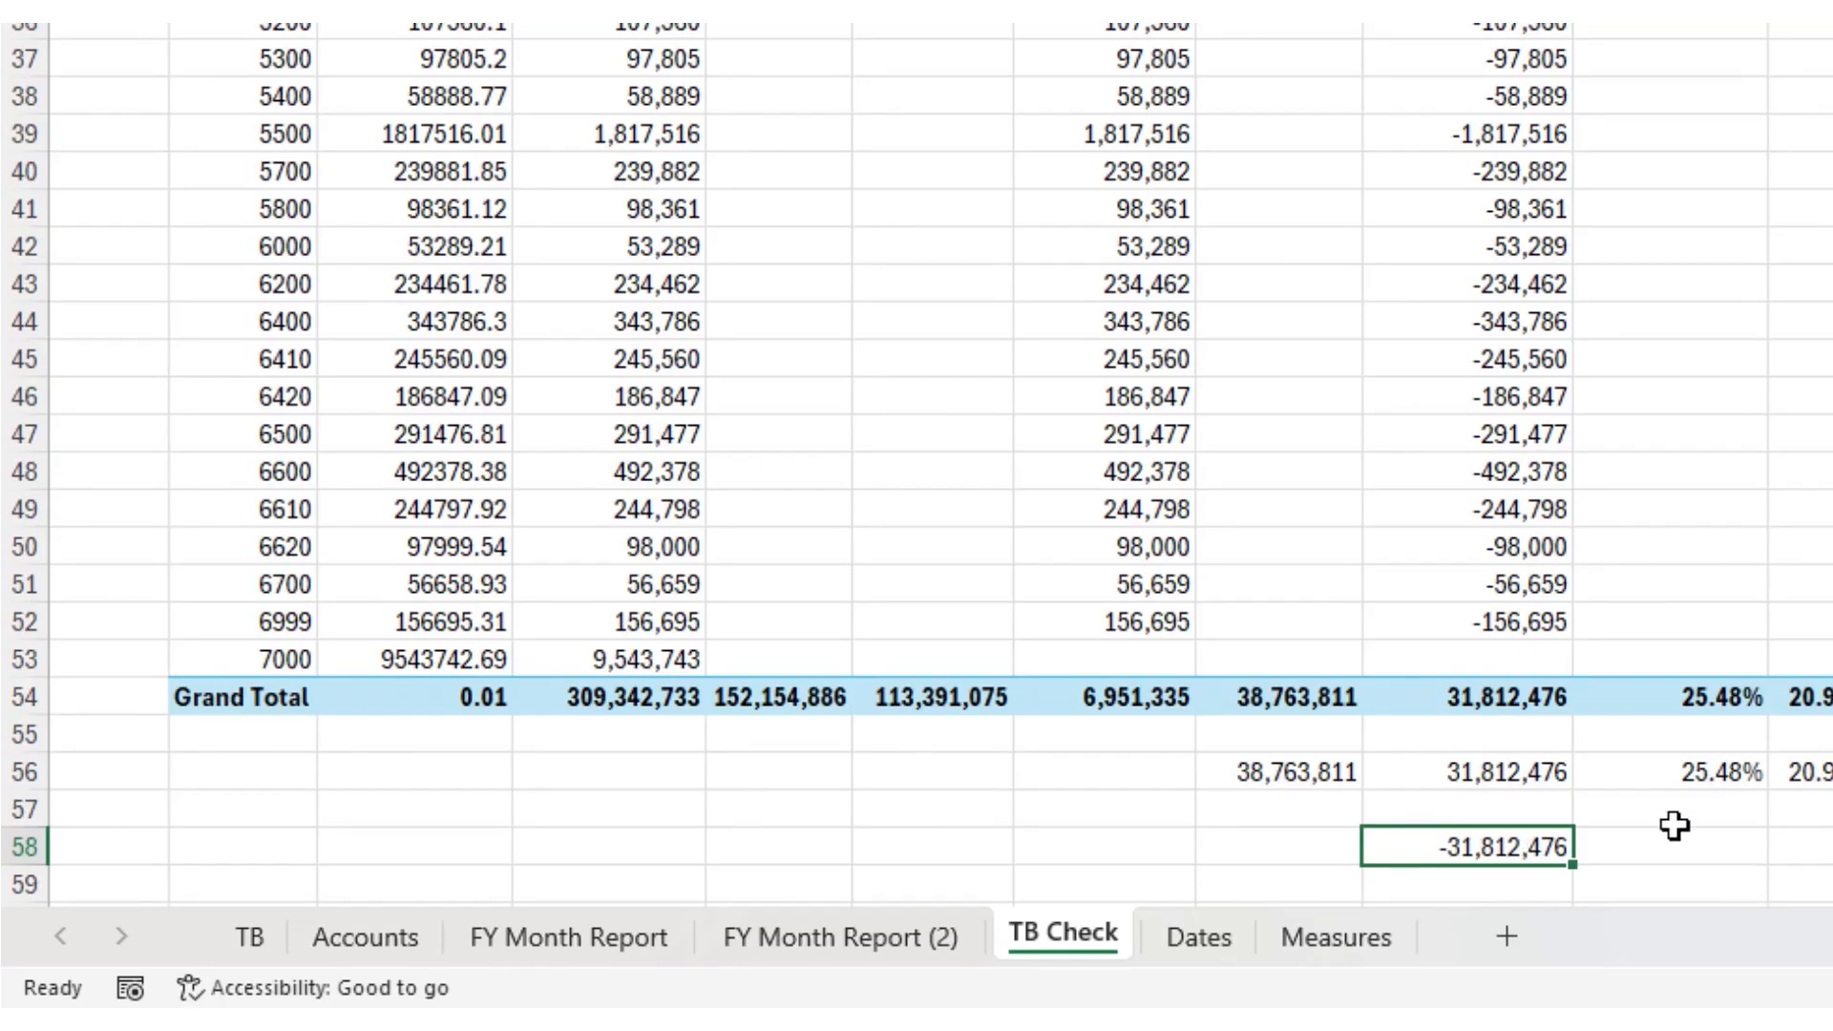